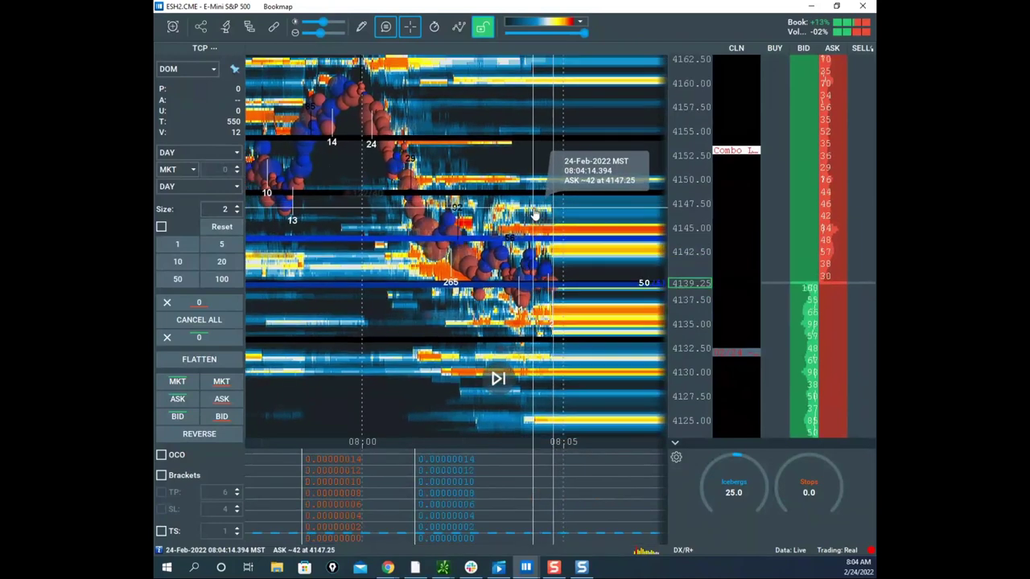
Step: Examine the price action and resting liquidity on the ES heatmap between 07:55 and 08:05
scroll(549, 211, "down", 2)
left_click_drag(575, 215, 530, 102)
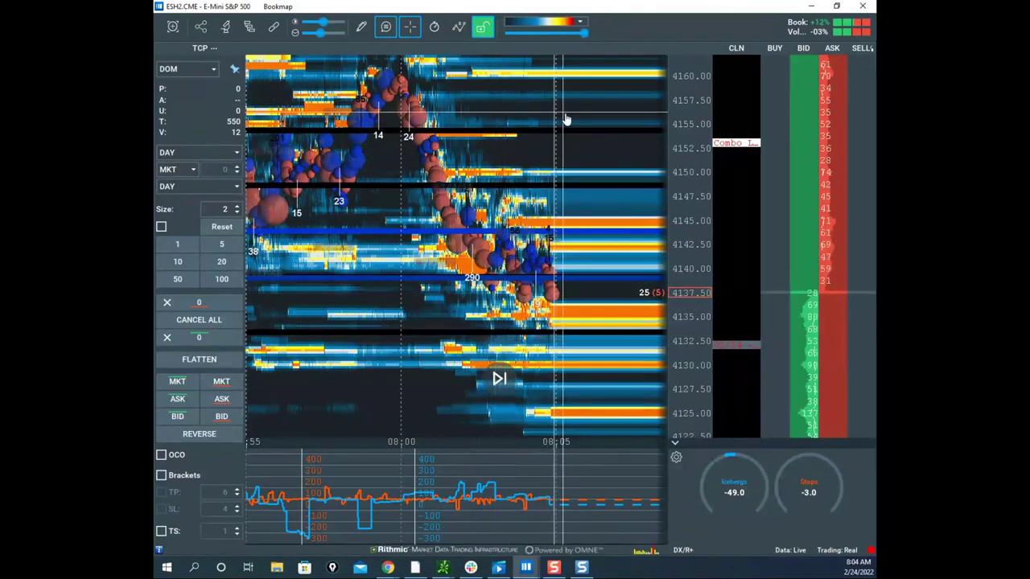
left_click_drag(694, 153, 688, 167)
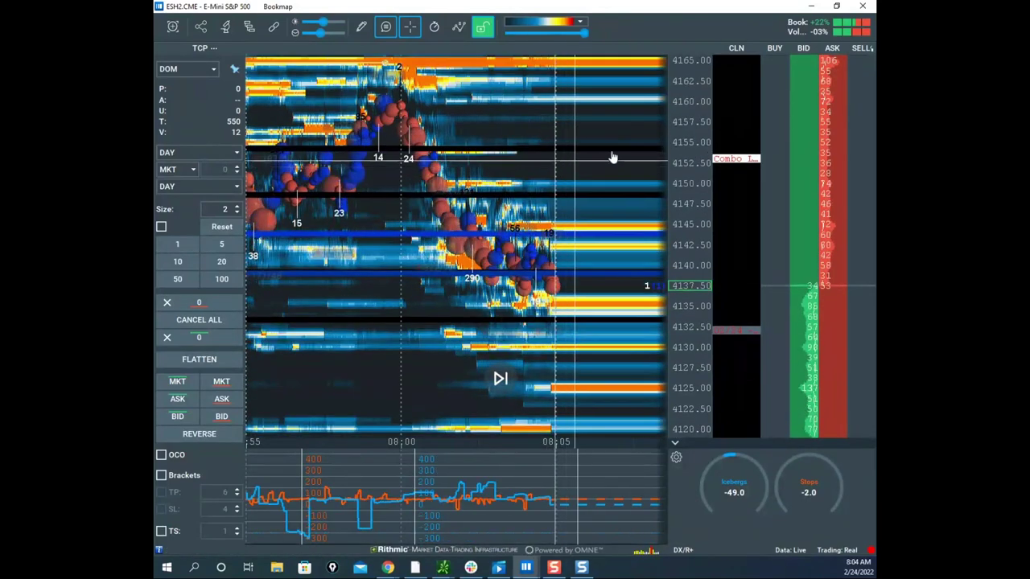
scroll(678, 160, "up", 1)
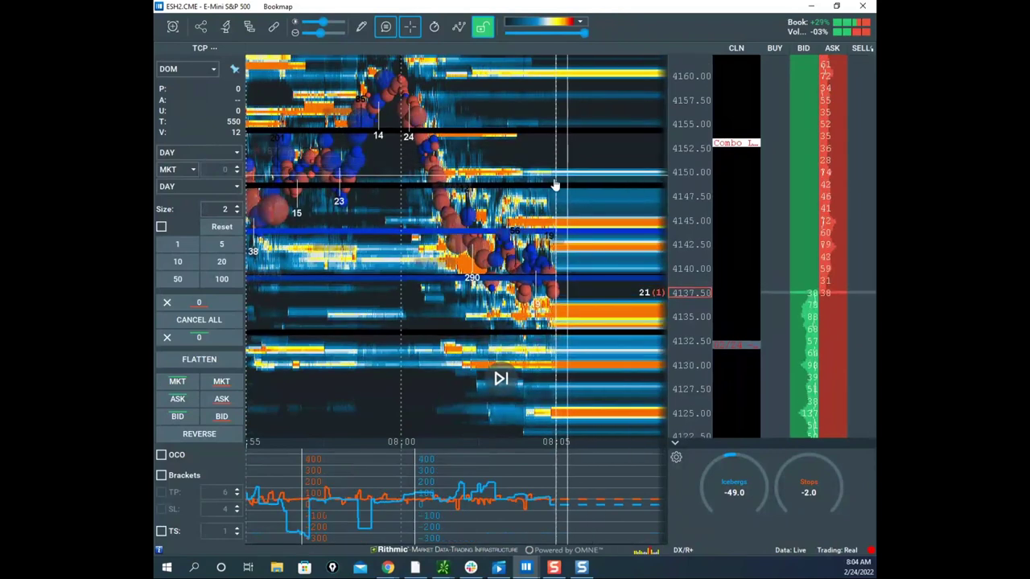
scroll(562, 204, "down", 2)
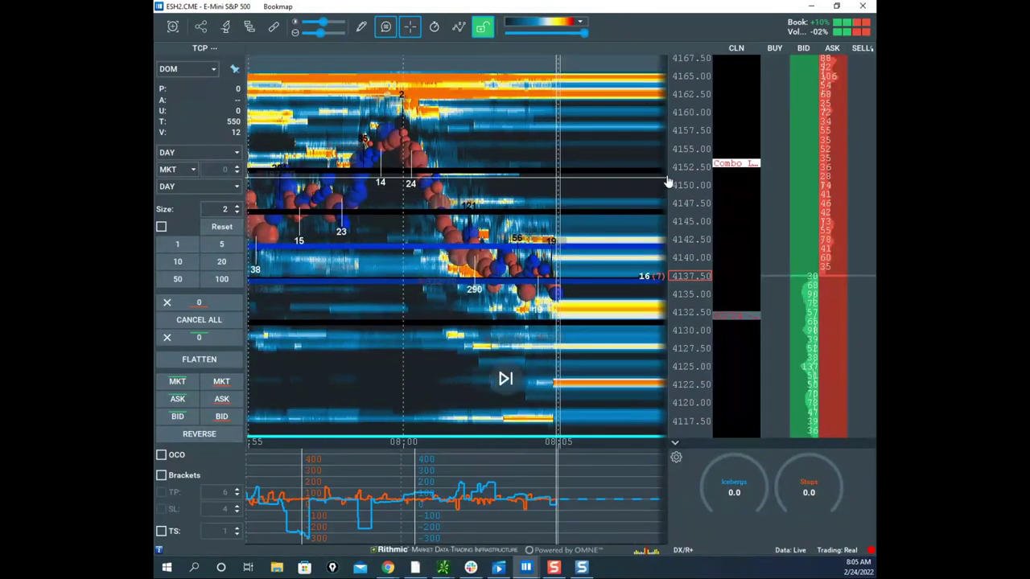
scroll(681, 173, "up", 1)
scroll(483, 197, "down", 2)
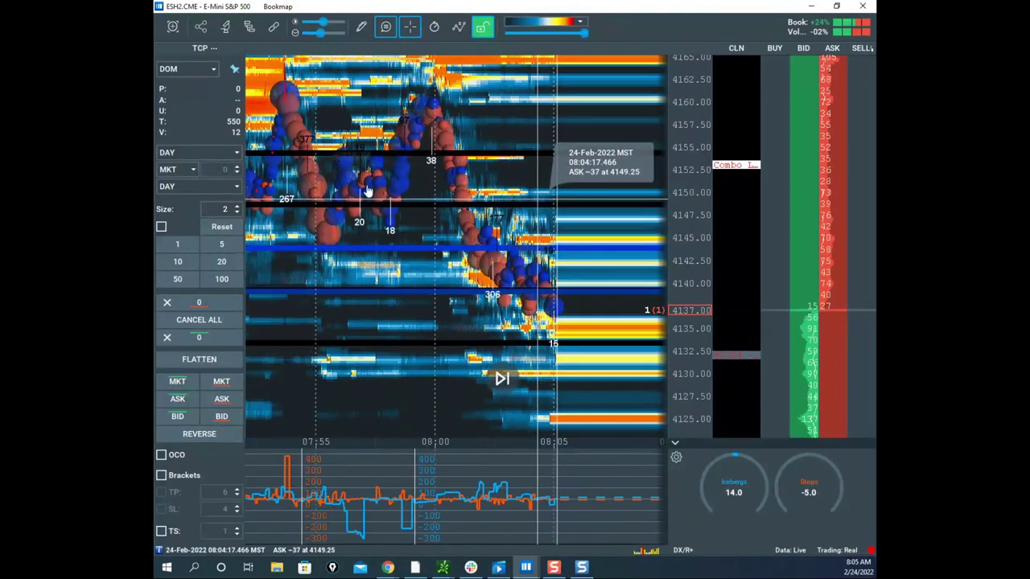
Step: Switch to the thinkorswim /ES chart window and move it off the Bookmap heatmap
left_click(443, 568)
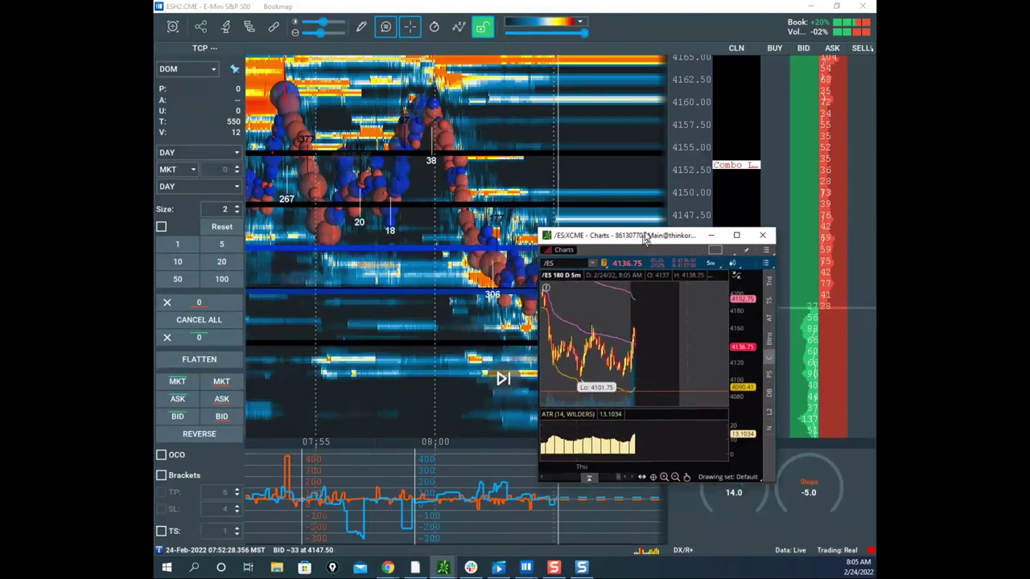
left_click_drag(641, 242, 607, 128)
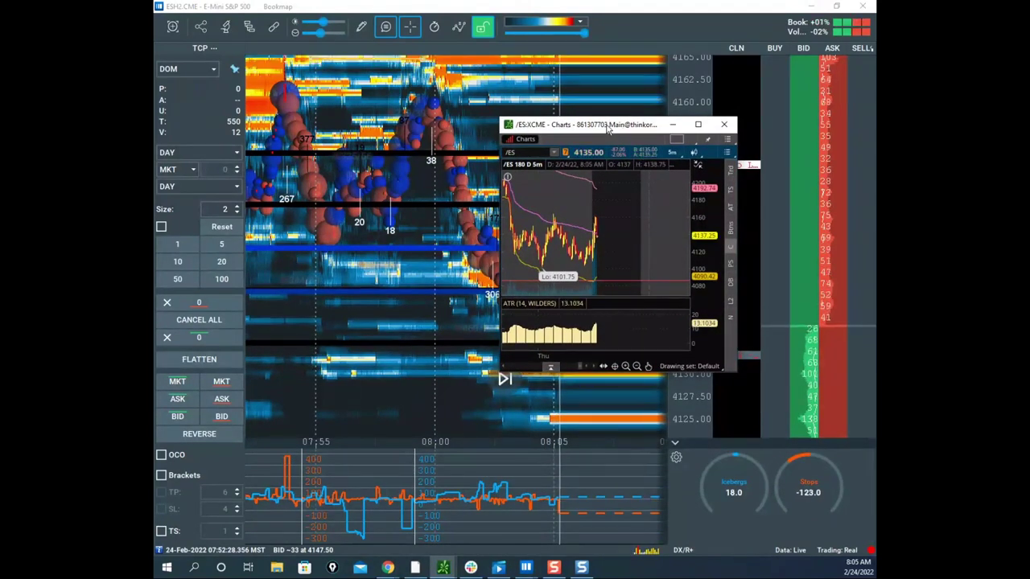
left_click_drag(608, 128, 16, 242)
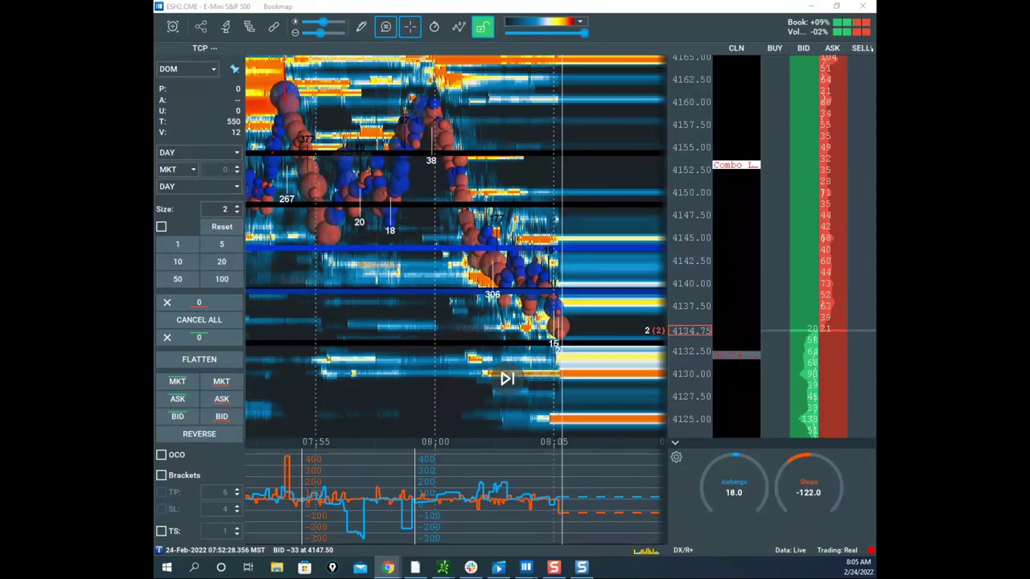
Step: Examine the earlier ES price action, iceberg and stop markers on the heatmap back to about 07:30
left_click_drag(722, 262, 695, 219)
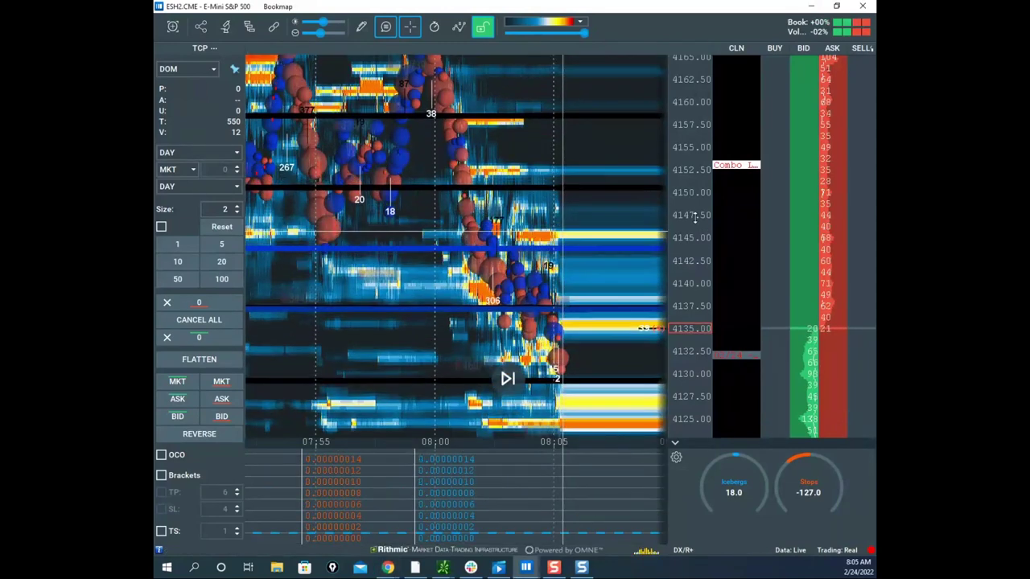
scroll(483, 211, "down", 3)
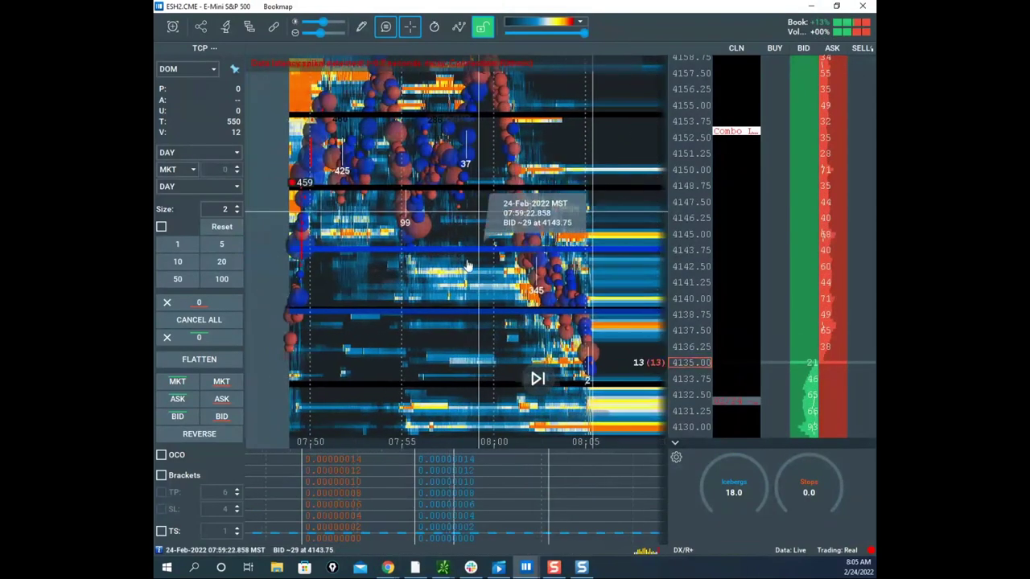
left_click_drag(493, 201, 532, 79)
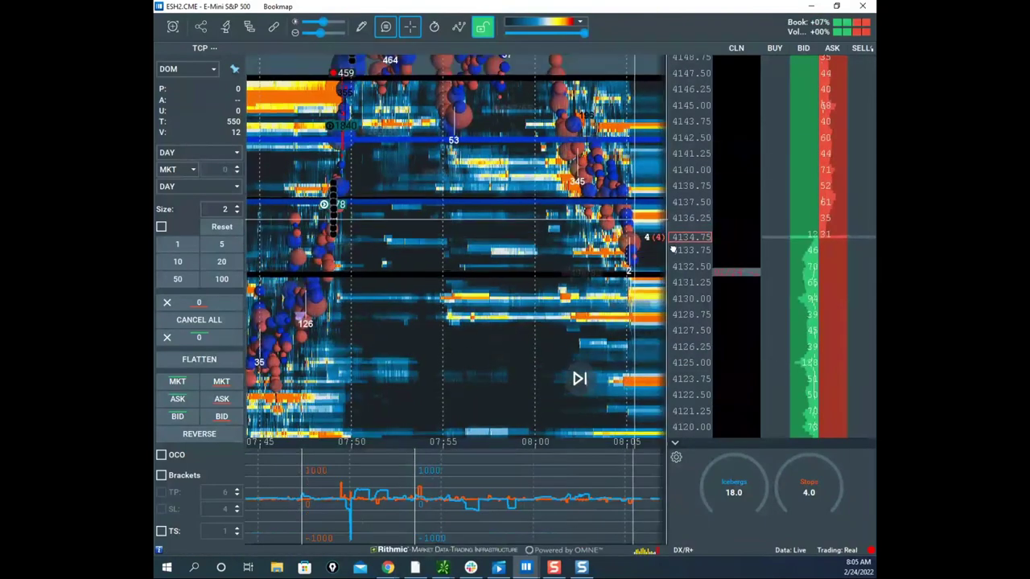
left_click_drag(685, 247, 685, 281)
scroll(533, 277, "down", 4)
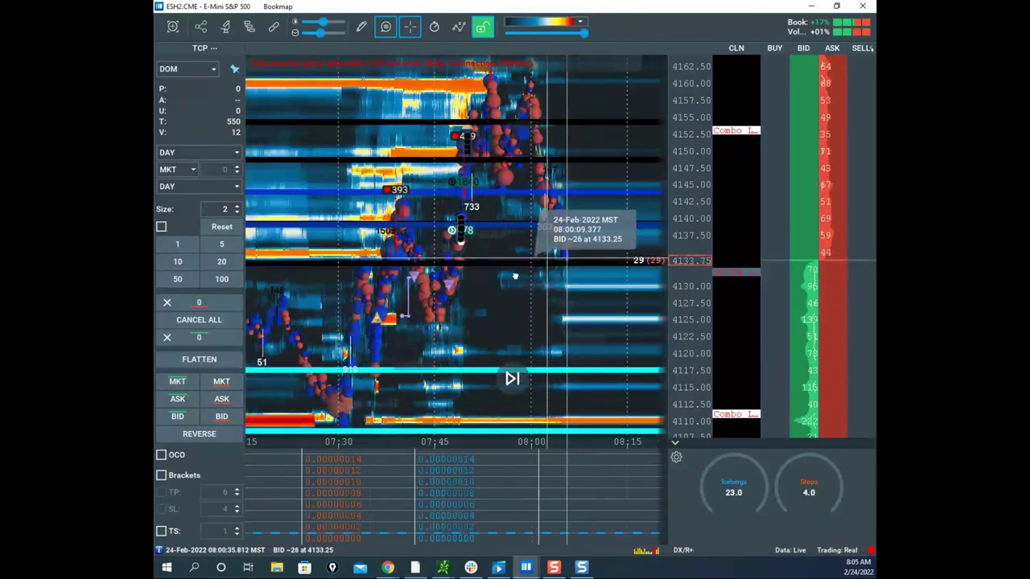
scroll(483, 282, "up", 1)
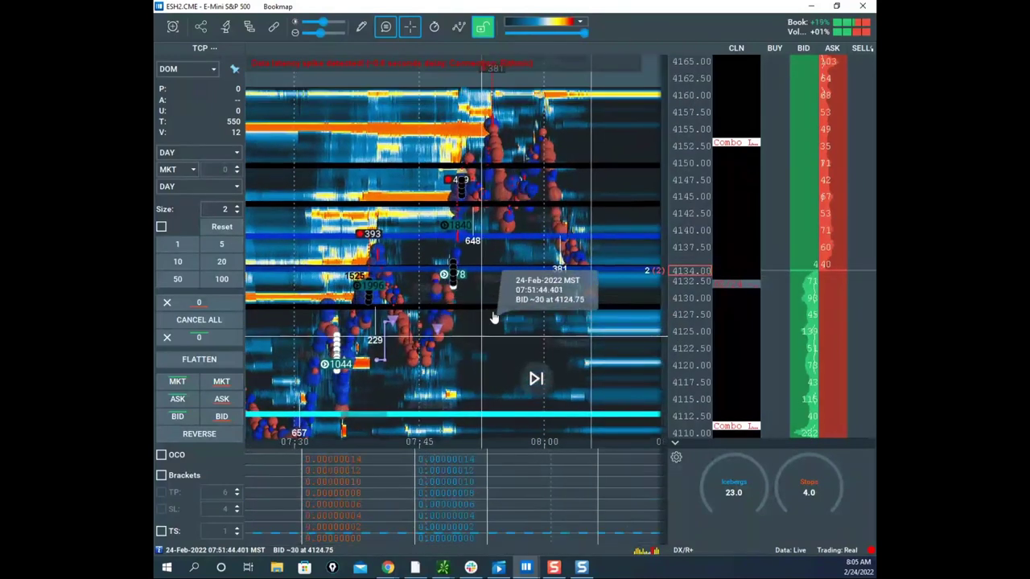
left_click_drag(684, 231, 684, 219)
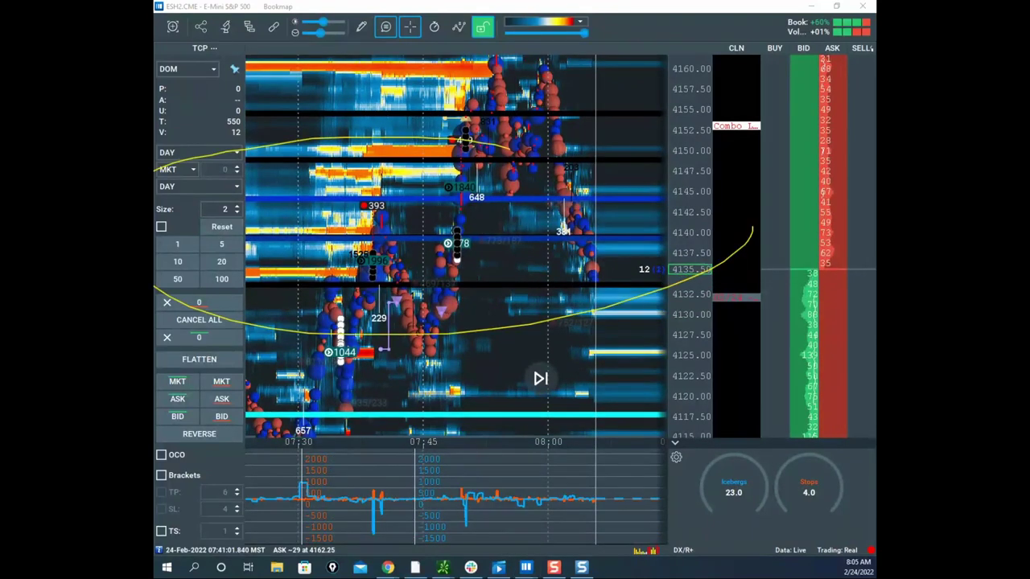
Step: Mark the indicator spikes near 07:40 and trace the matching price dip and rally on the heatmap, and clear the markings
mouse_move(375, 521)
left_mouse_down()
mouse_move(381, 549)
mouse_move(382, 532)
left_mouse_up()
left_click_drag(366, 536, 403, 537)
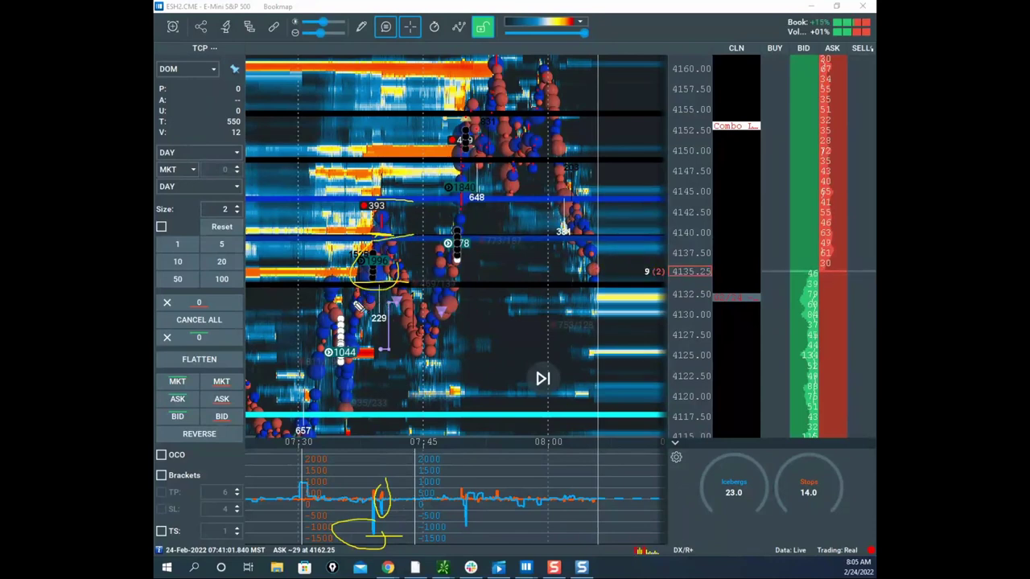
mouse_move(362, 275)
left_mouse_down()
mouse_move(387, 276)
mouse_move(397, 249)
left_mouse_up()
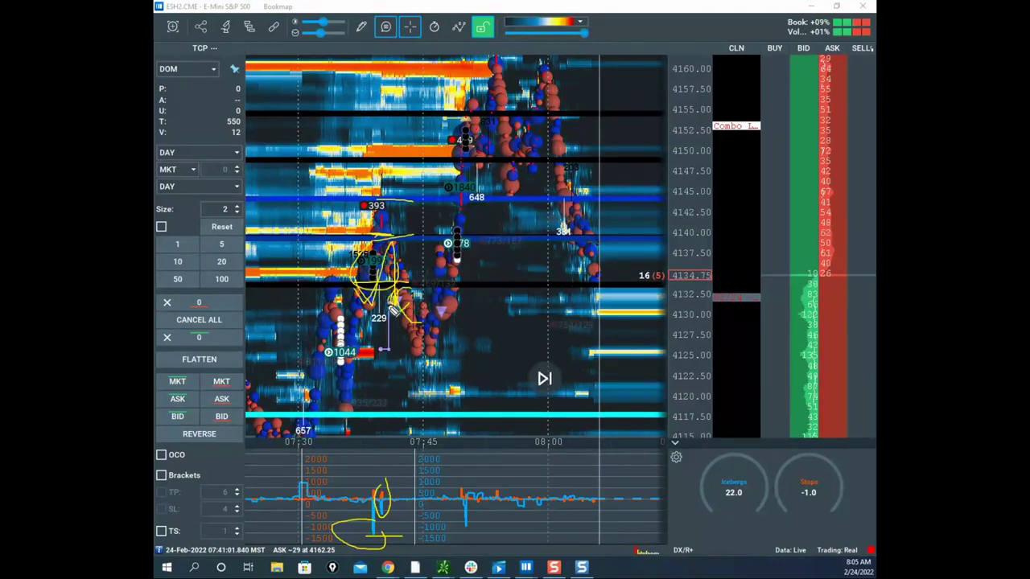
mouse_move(419, 335)
left_mouse_down()
mouse_move(456, 309)
mouse_move(498, 110)
mouse_move(490, 124)
left_mouse_up()
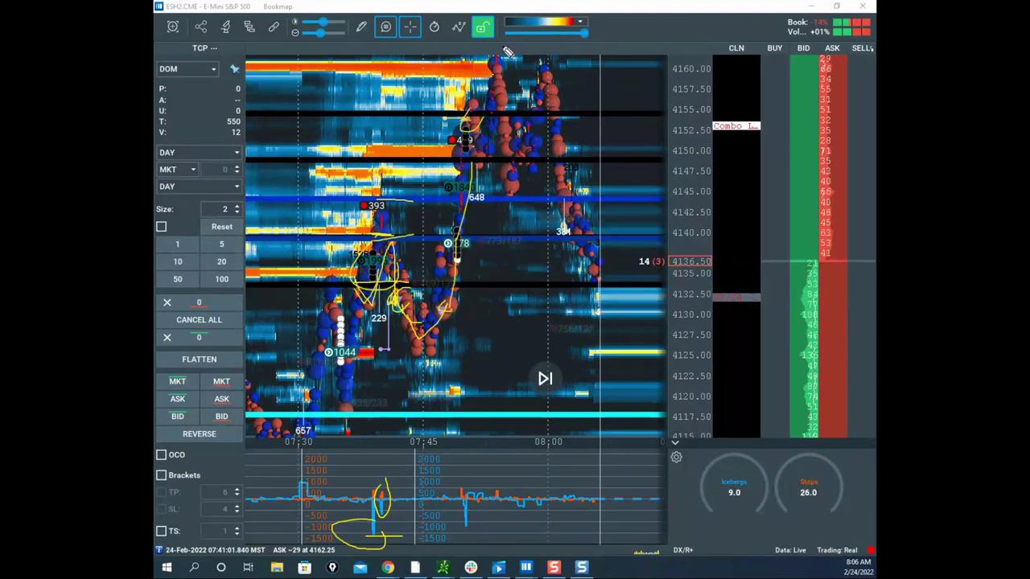
key("Escape")
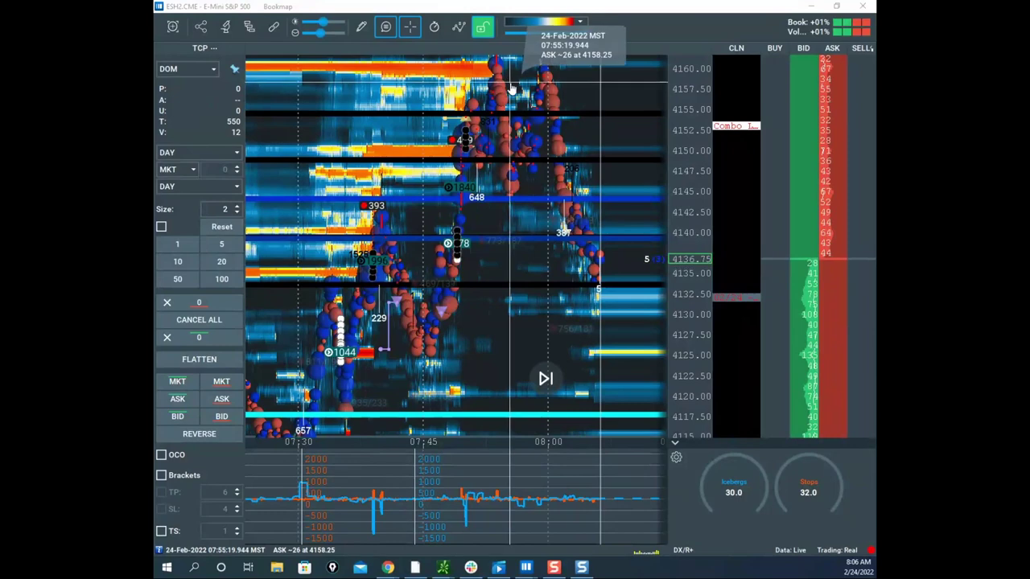
Step: Examine the indicator spike near 07:50 and the latest heatmap price action around the 4150.00 liquidity
scroll(531, 157, "up", 2)
left_click_drag(513, 194, 473, 217)
scroll(602, 175, "up", 2)
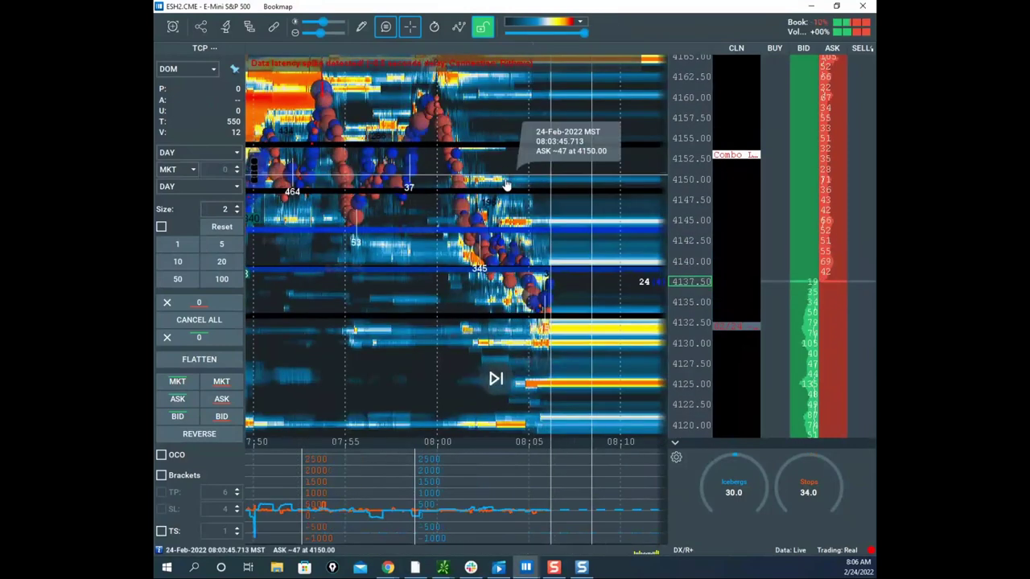
scroll(507, 185, "down", 1)
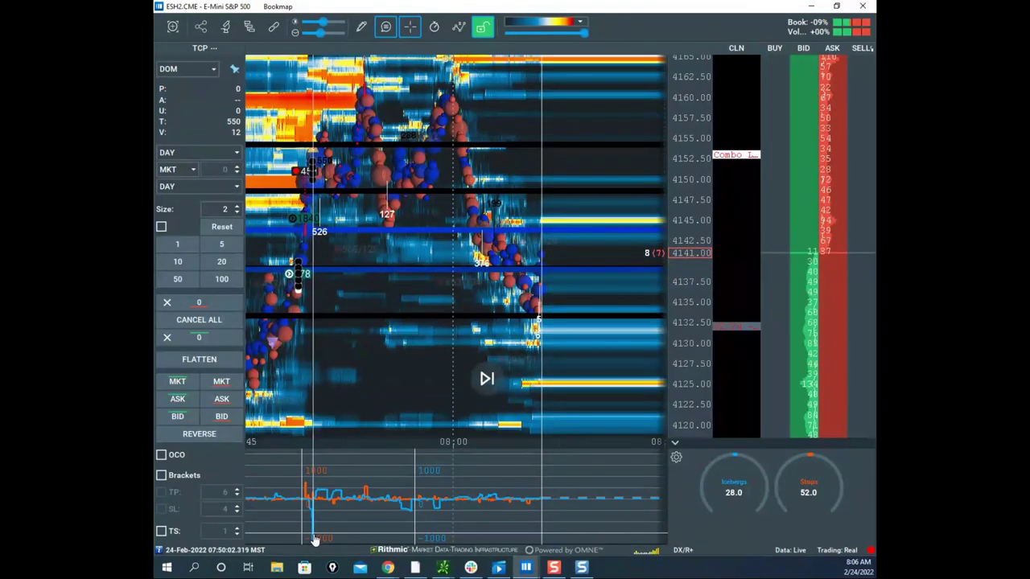
mouse_move(315, 540)
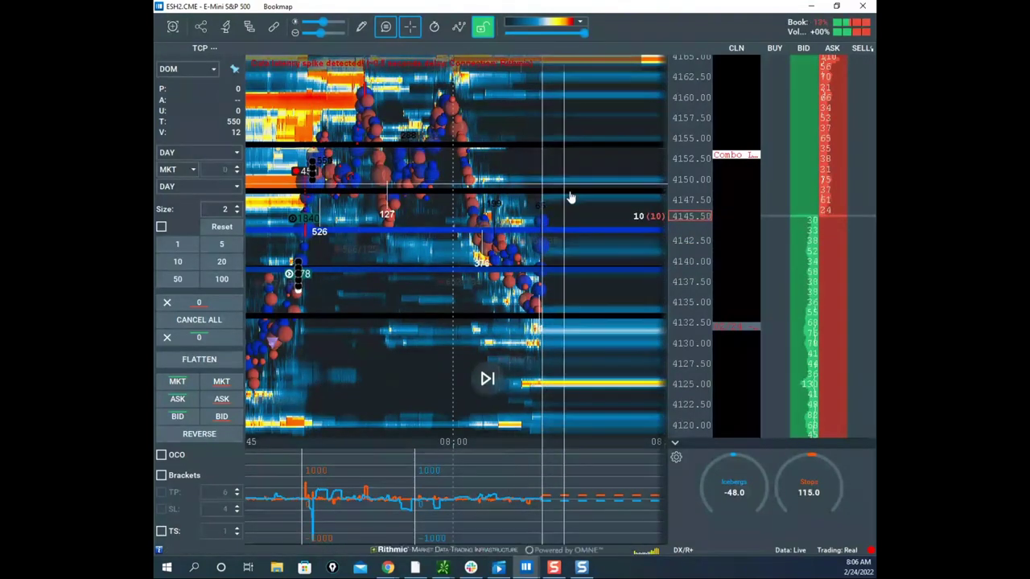
scroll(689, 158, "up", 2)
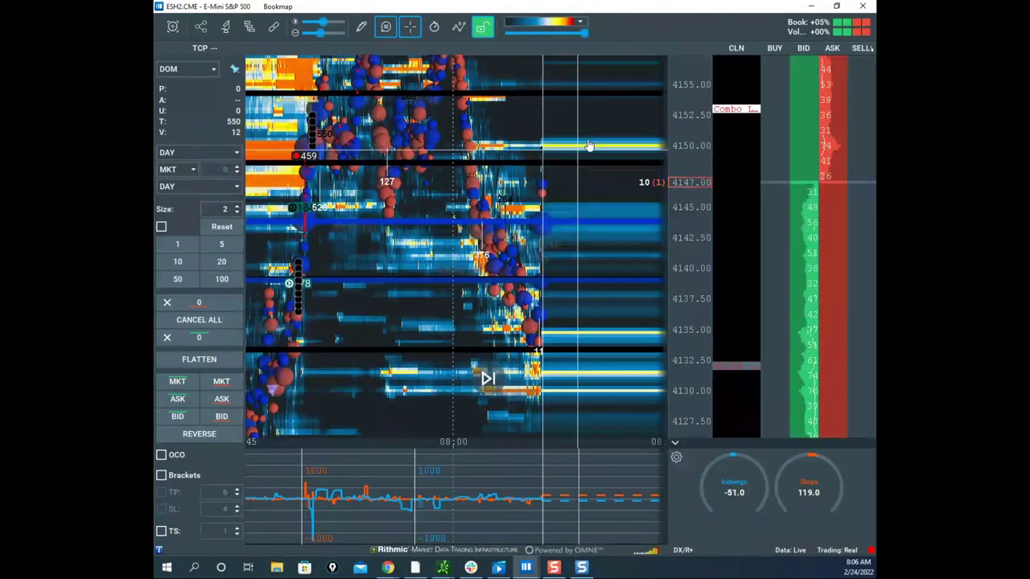
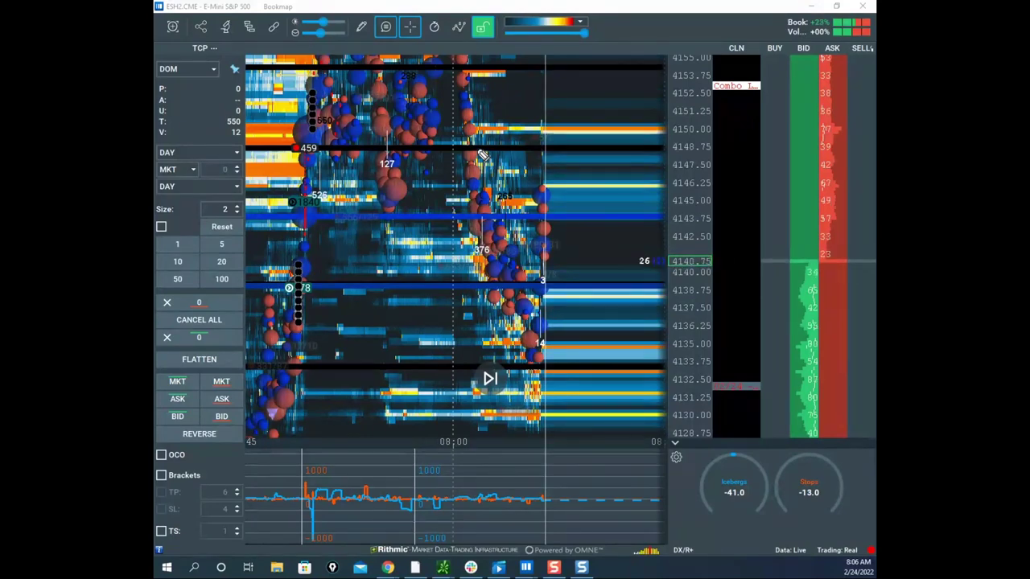
Step: Sketch the overhead levels, the recent drop and possible rally-and-pullback paths from the low on the heatmap, and clear the sketch
left_click_drag(371, 58, 556, 66)
left_click_drag(409, 141, 537, 131)
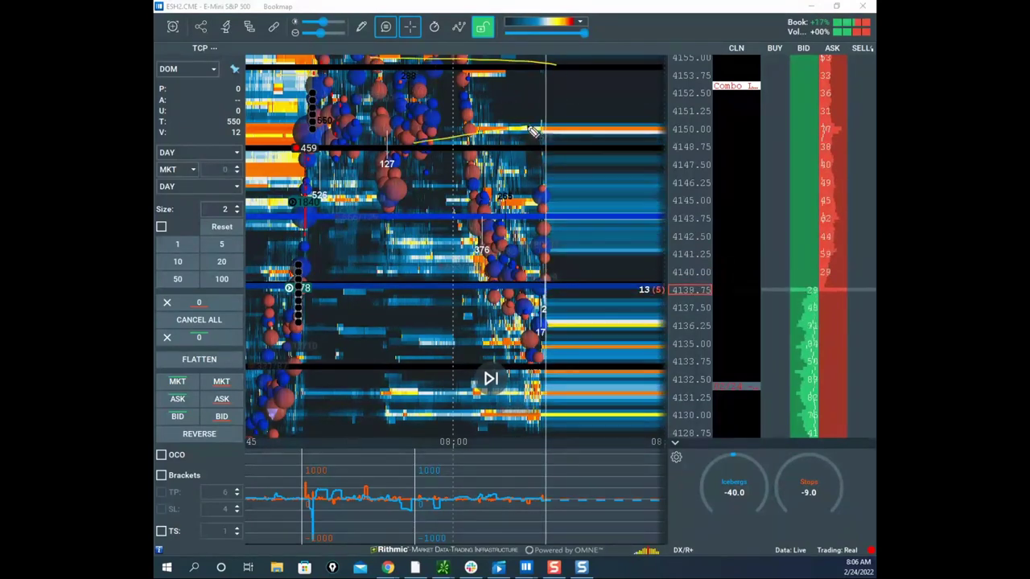
mouse_move(478, 183)
left_mouse_down()
mouse_move(507, 298)
mouse_move(550, 338)
left_mouse_up()
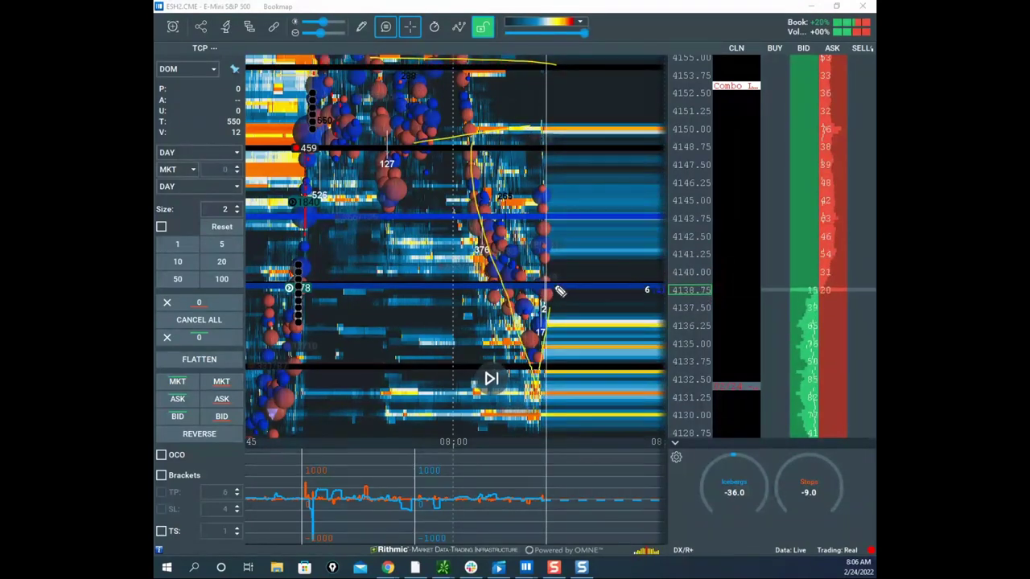
left_click_drag(606, 153, 610, 312)
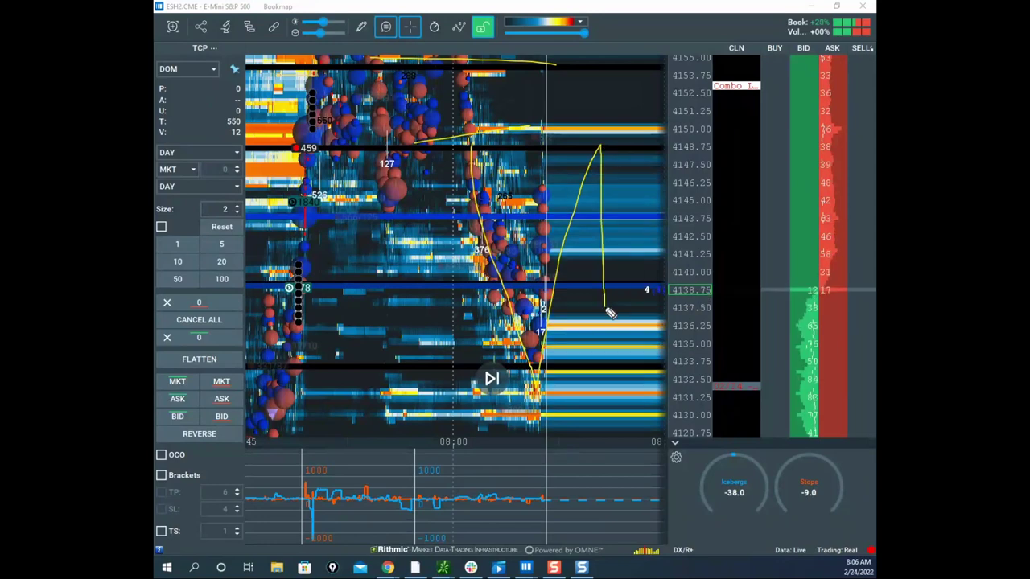
left_click_drag(606, 308, 631, 308)
mouse_move(551, 144)
left_mouse_down()
mouse_move(570, 178)
mouse_move(580, 157)
left_mouse_up()
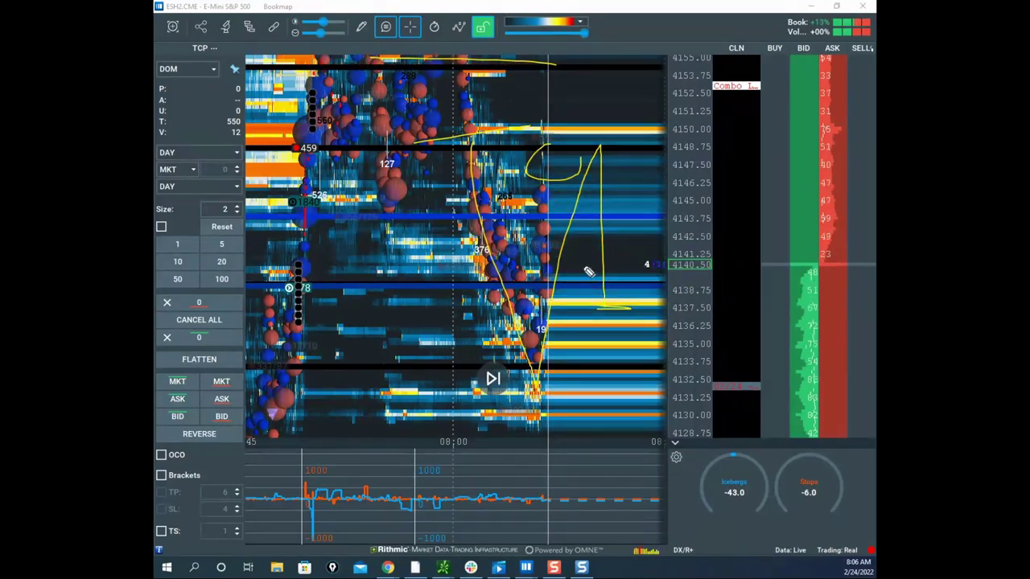
left_click_drag(542, 249, 620, 119)
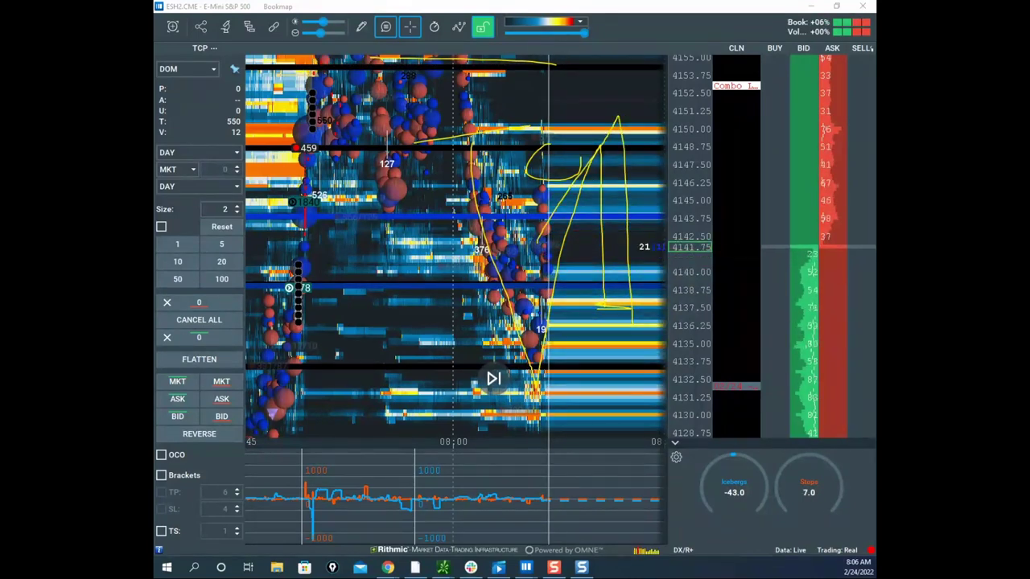
key("Escape")
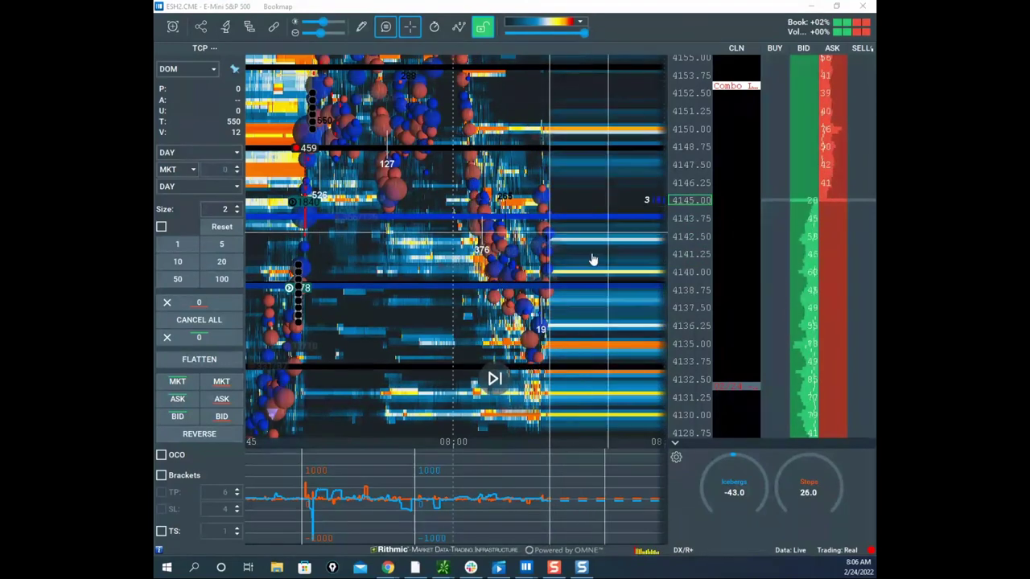
Step: Remove the upper blue horizontal price line near 4143.75 from the ES heatmap
scroll(573, 245, "up", 2)
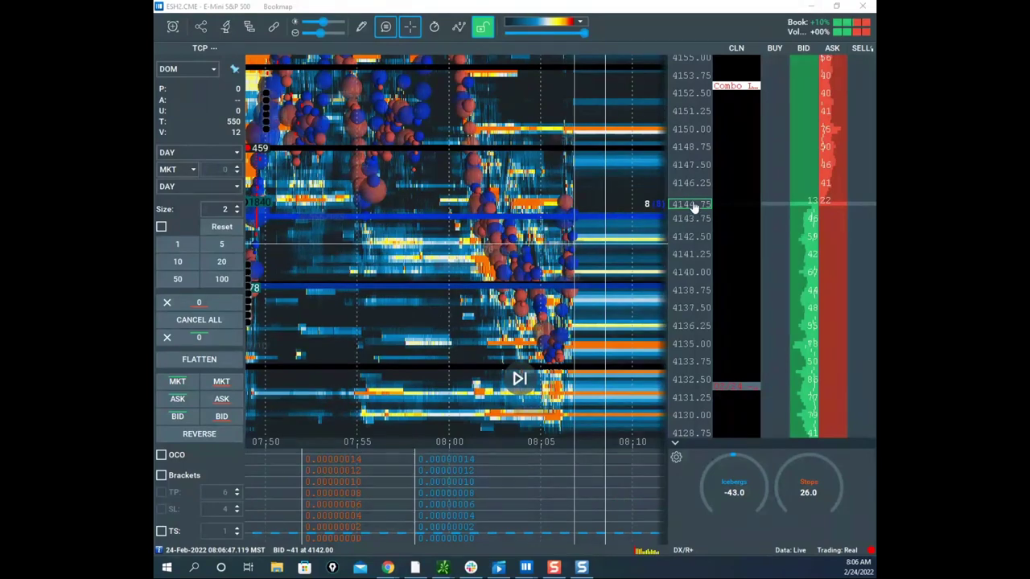
scroll(688, 231, "up", 2)
left_click_drag(605, 233, 552, 235)
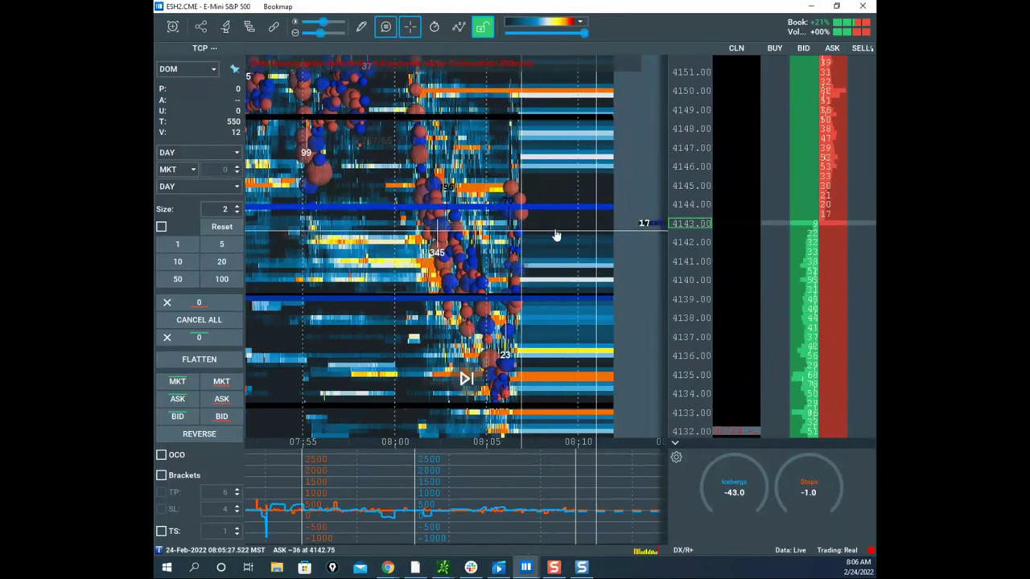
scroll(663, 236, "up", 2)
left_click_drag(619, 220, 576, 234)
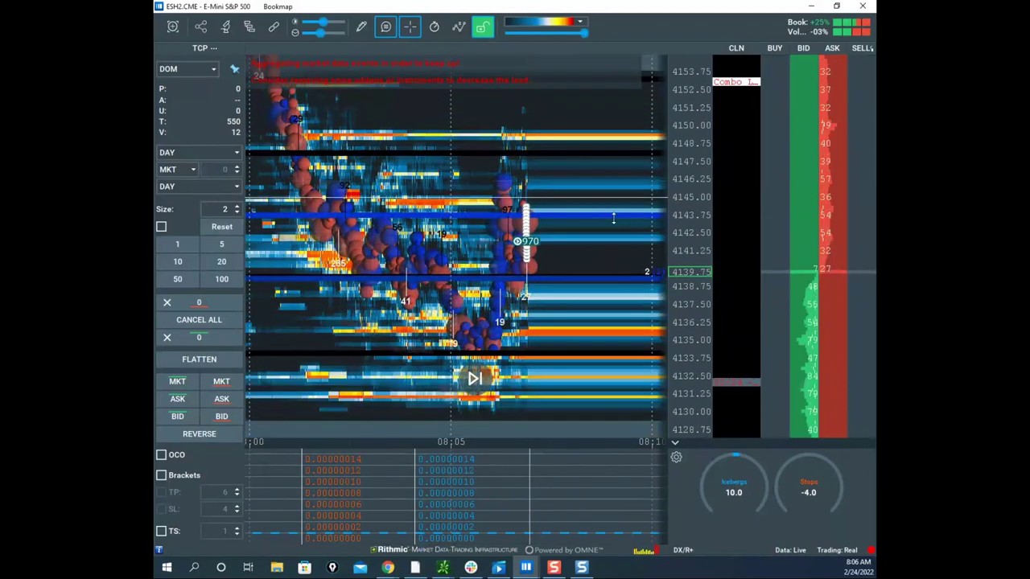
right_click(579, 225)
left_click(620, 234)
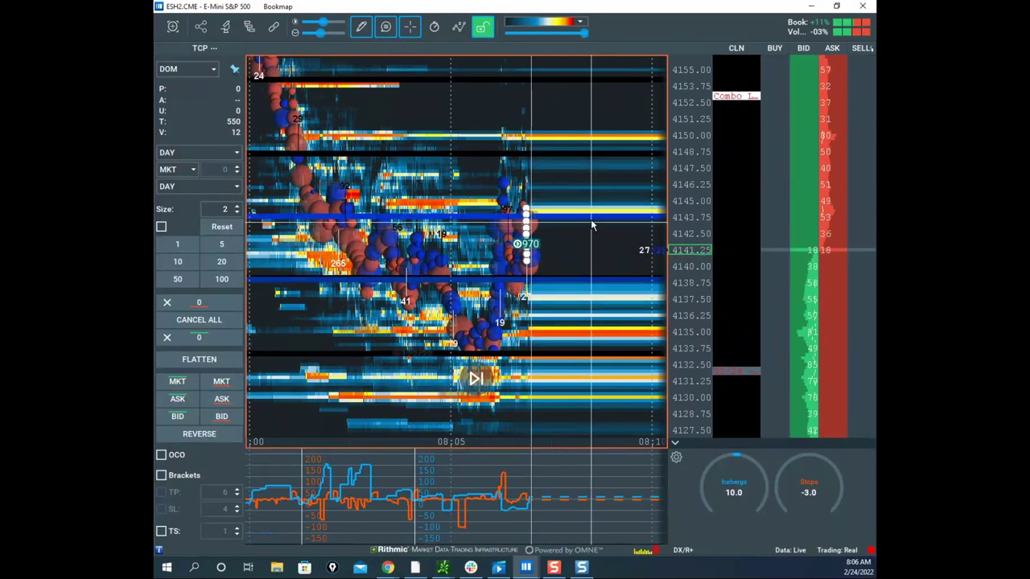
left_click(601, 257)
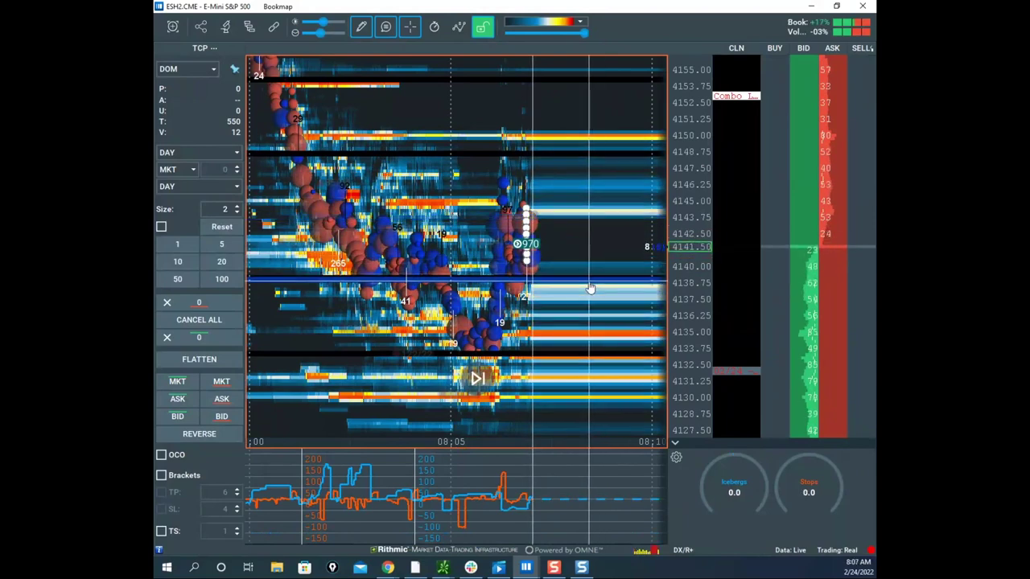
Step: Recolor the remaining blue price line near 4139.00 to black, save its style and leave drawing mode
left_click(590, 285)
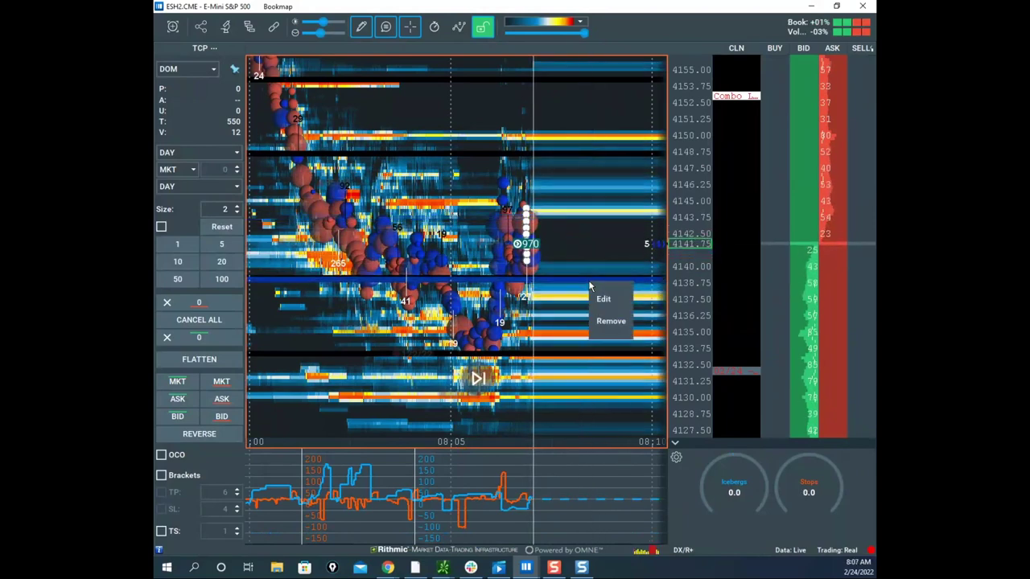
left_click(609, 321)
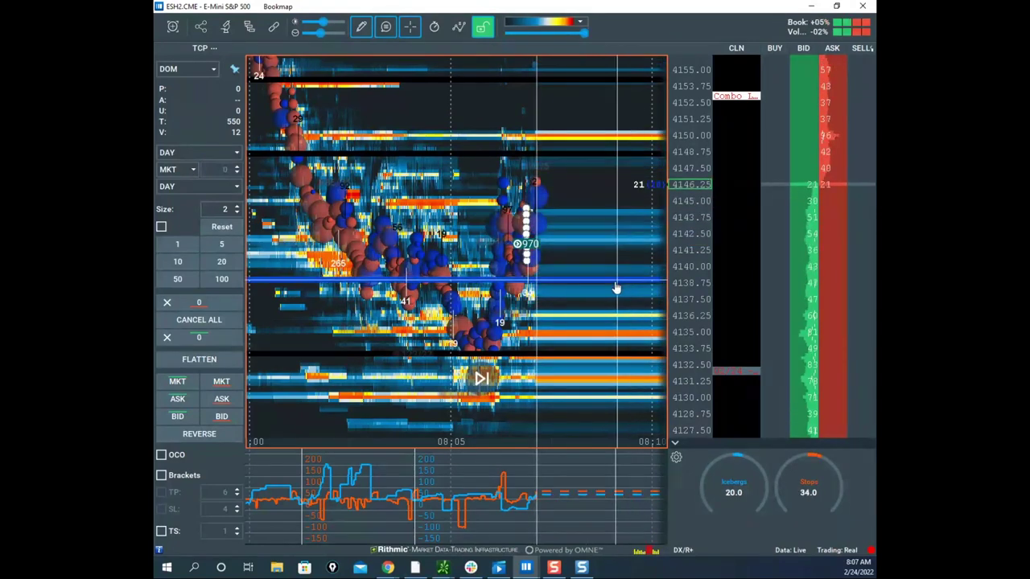
right_click(614, 288)
left_click(628, 300)
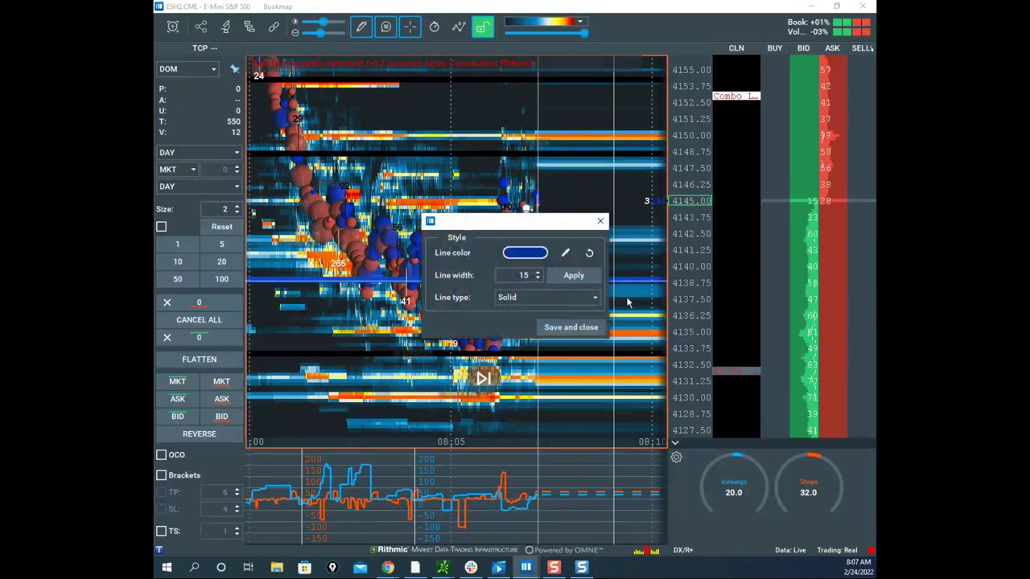
left_click(523, 253)
left_click(403, 253)
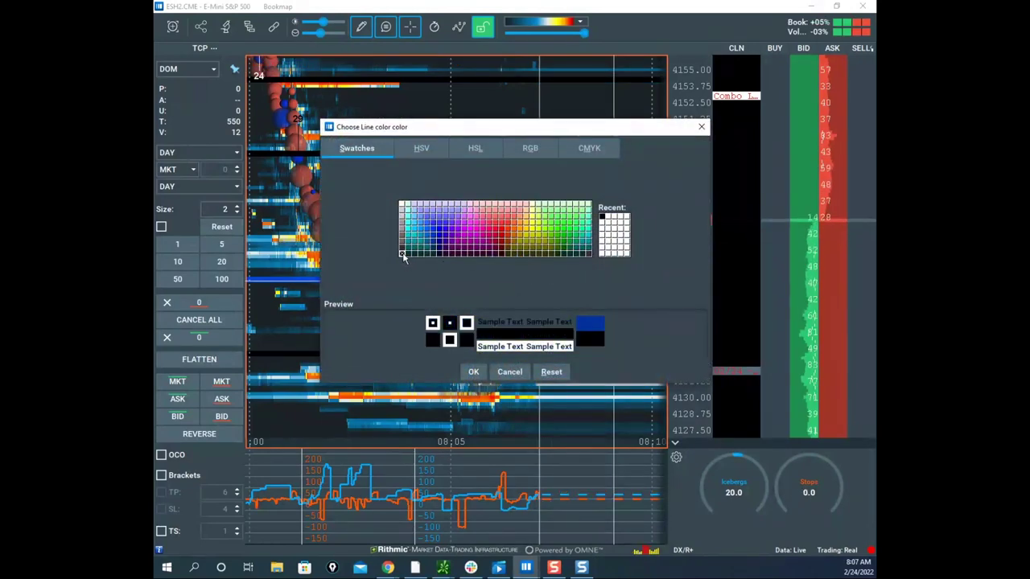
left_click(474, 372)
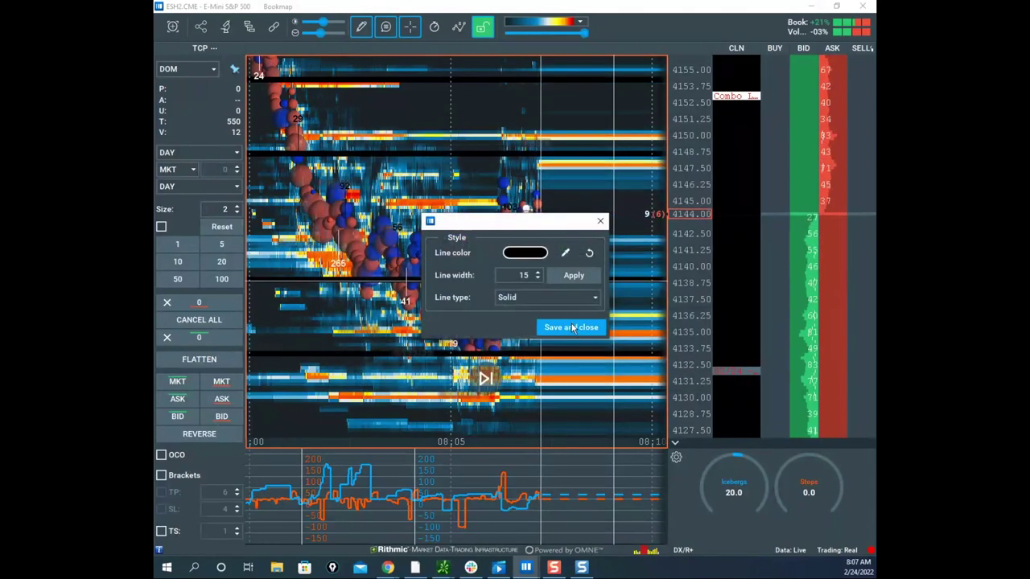
left_click(571, 327)
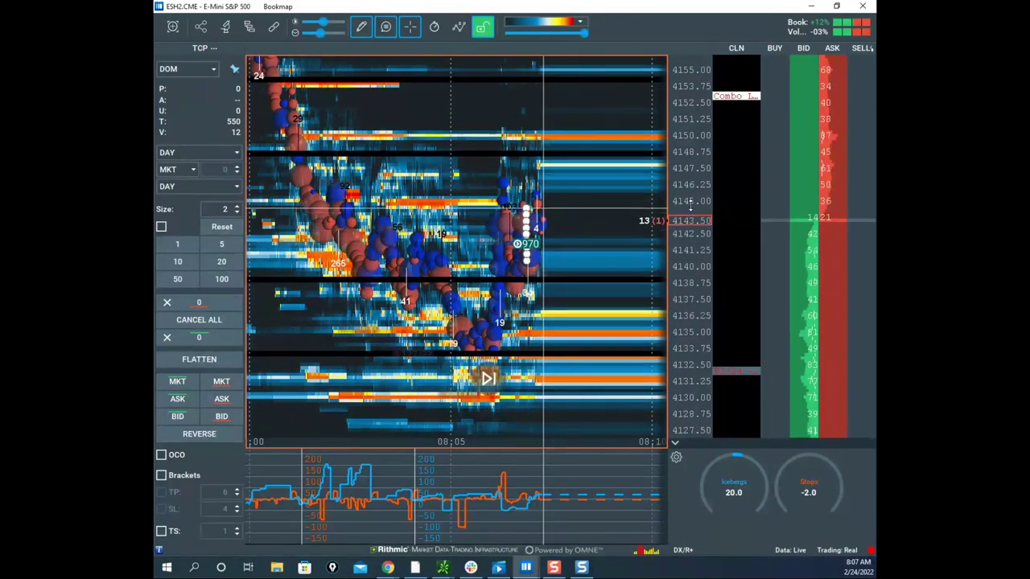
left_click(360, 27)
left_click(383, 53)
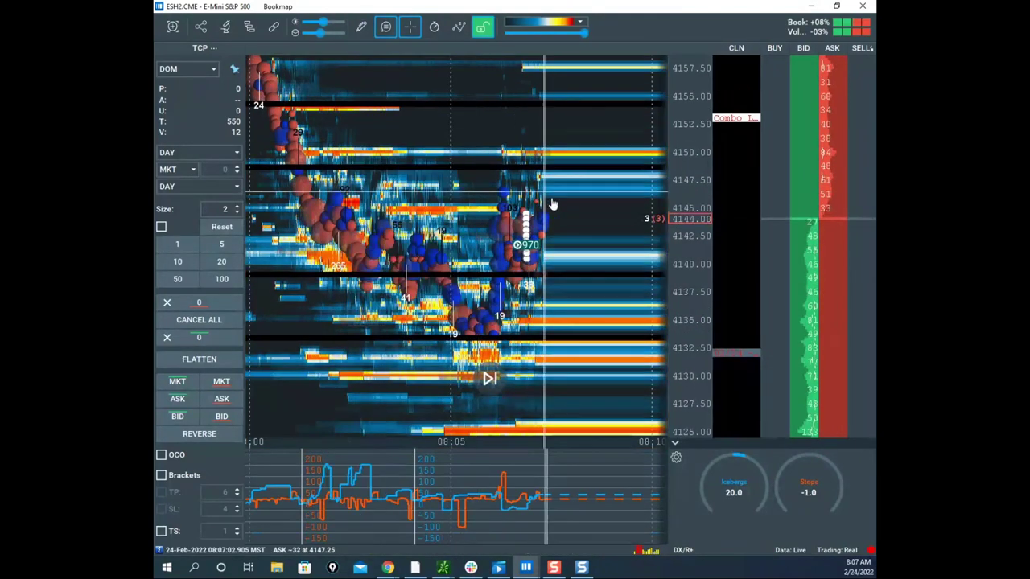
Step: Examine the ES price action and order-flow markers between 08:00 and the latest trades on the heatmap at different scales
left_click_drag(496, 203, 472, 204)
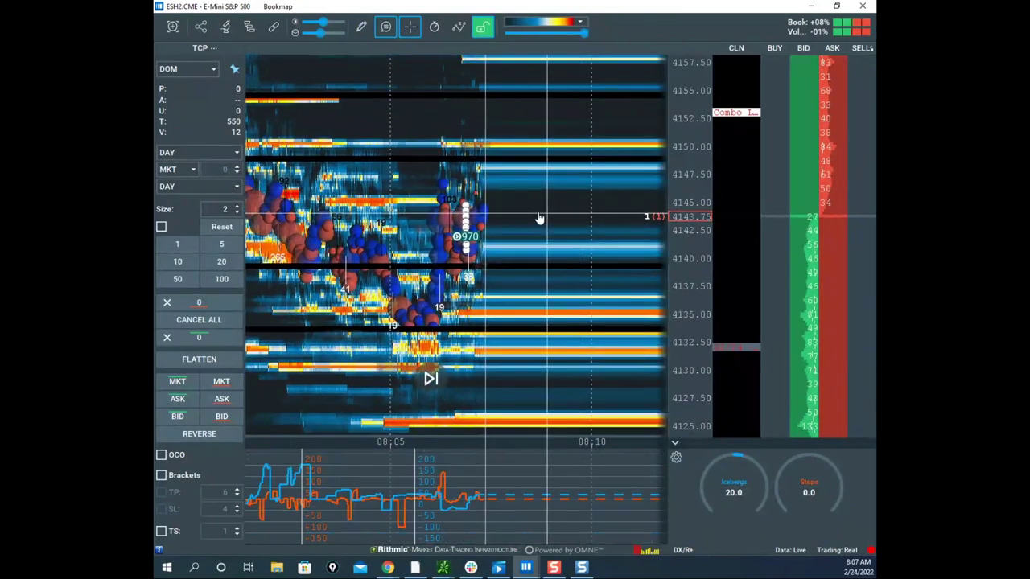
scroll(541, 211, "down", 2)
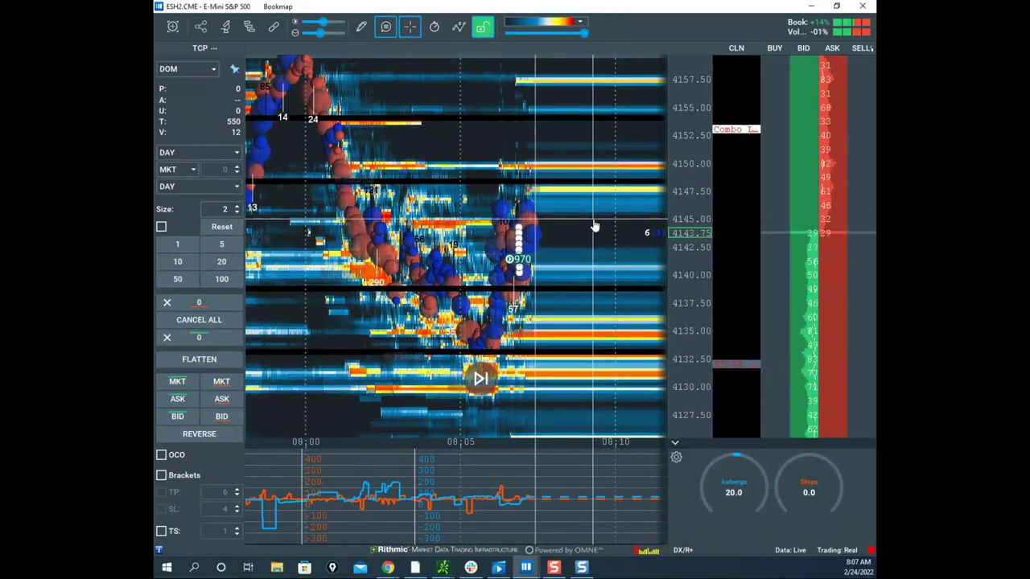
scroll(595, 264, "up", 2)
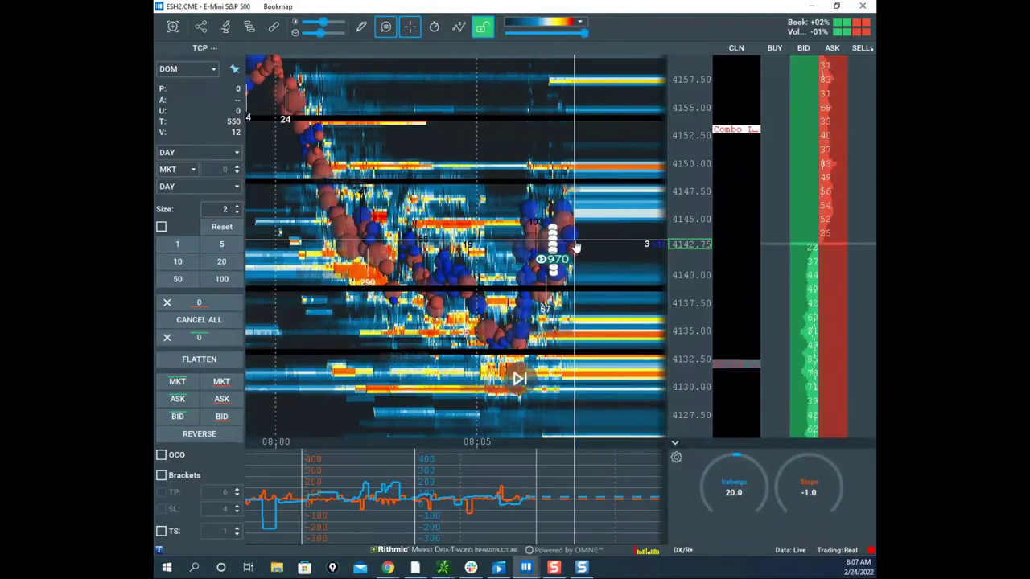
left_click_drag(498, 244, 492, 244)
scroll(681, 257, "down", 2)
scroll(683, 256, "up", 1)
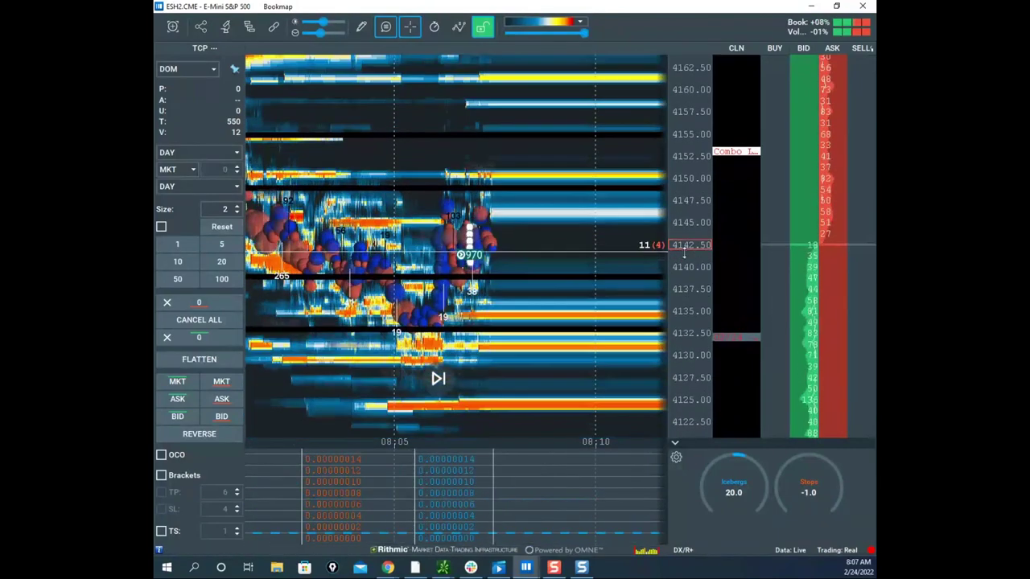
scroll(553, 243, "down", 2)
scroll(682, 249, "up", 2)
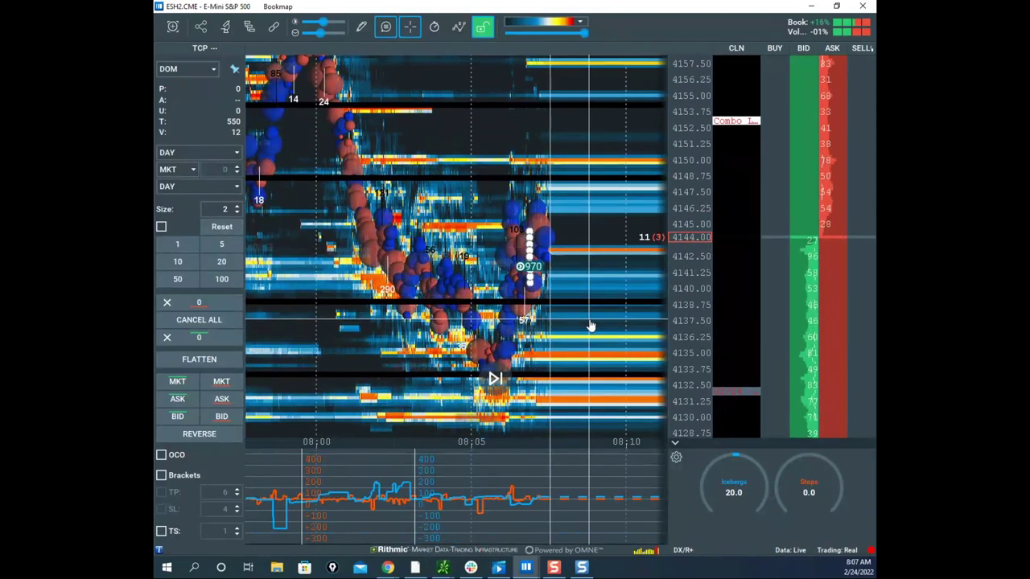
Step: Sketch a possible rally from about 4139 to about 4152 and a drop back to about 4140, and clear the sketch
scroll(568, 261, "up", 2)
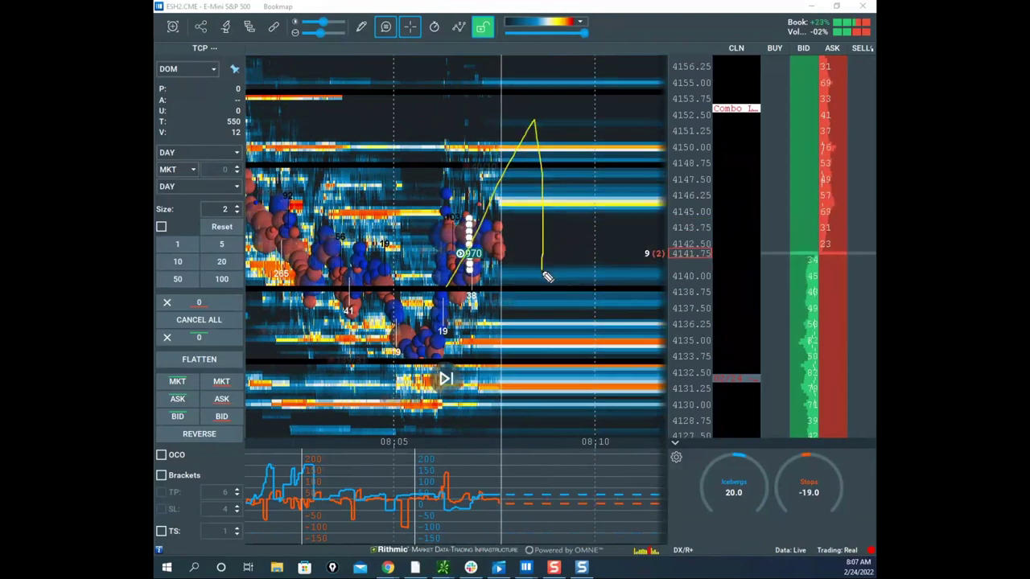
mouse_move(566, 94)
left_mouse_down()
mouse_move(580, 27)
mouse_move(599, 9)
left_mouse_up()
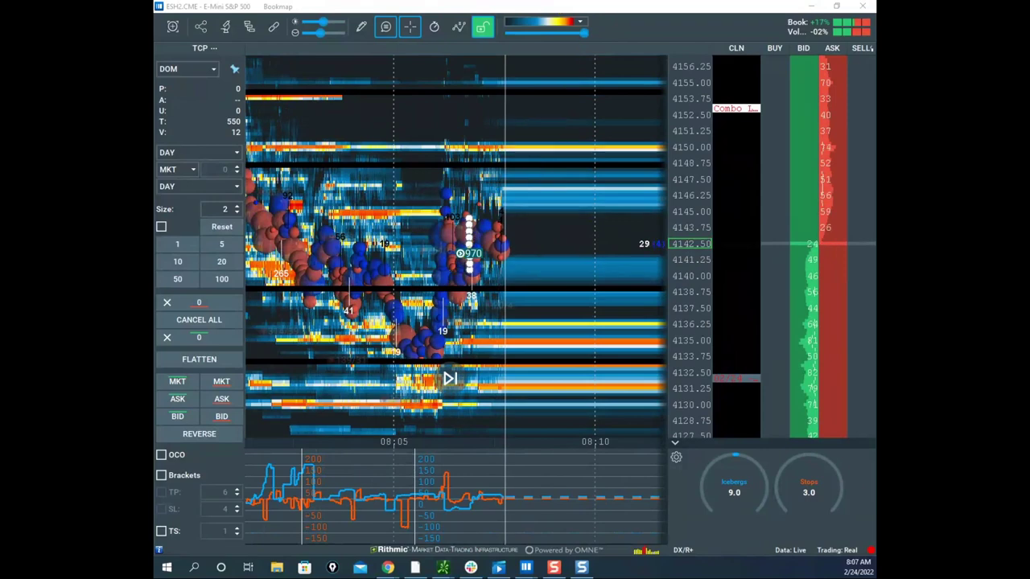
left_click(680, 156)
Step: Try to pull the Bookmap window aside, maximize it again and check the heatmap at a closer price scale
scroll(680, 155, "down", 2)
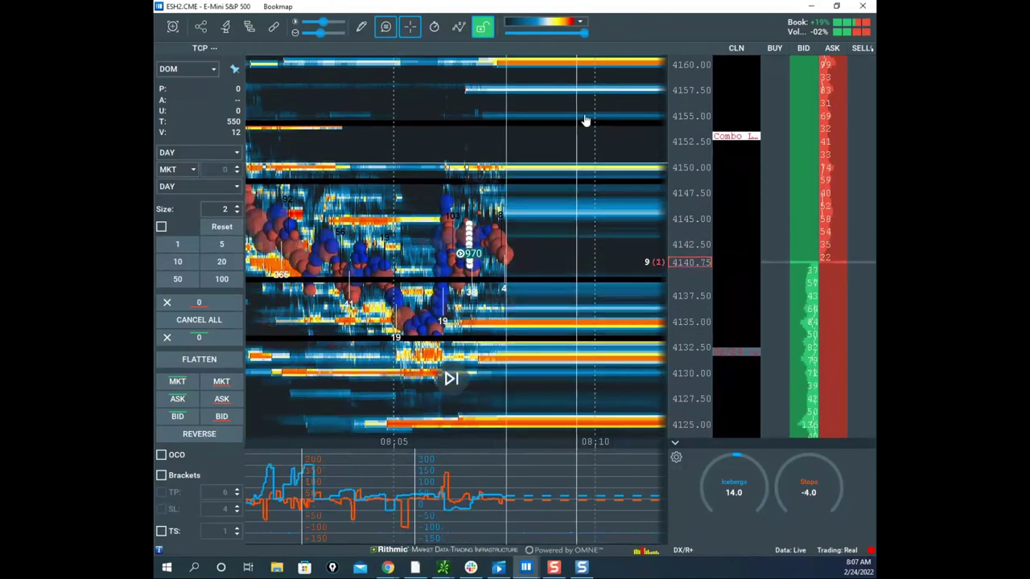
left_click_drag(600, 8, 575, 10)
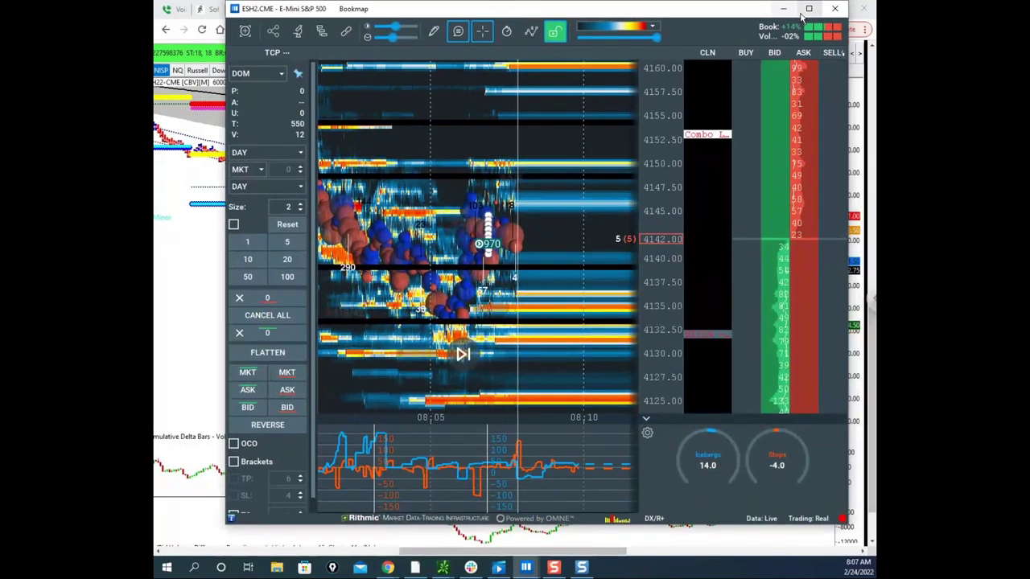
left_click(809, 9)
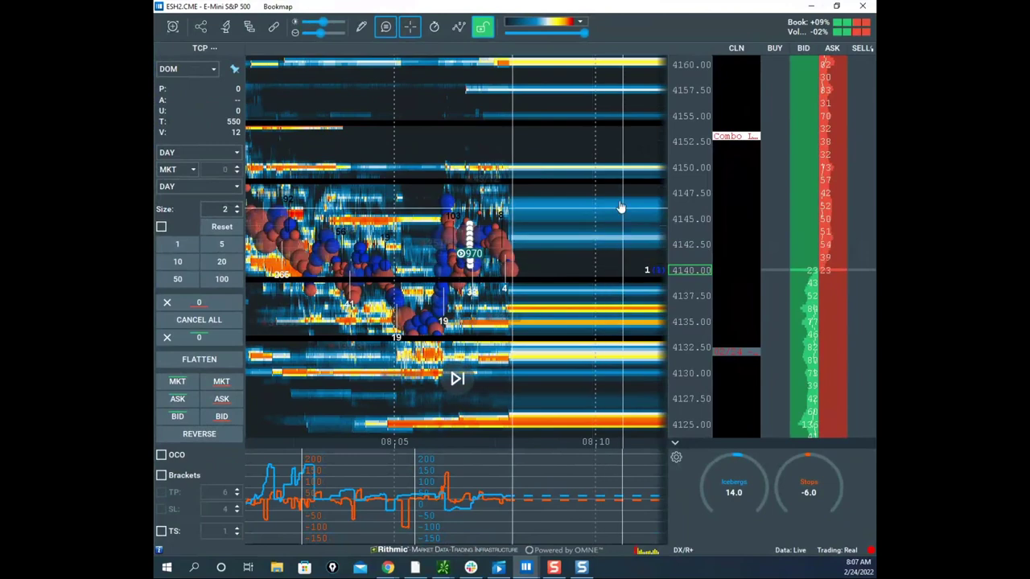
scroll(696, 219, "up", 5)
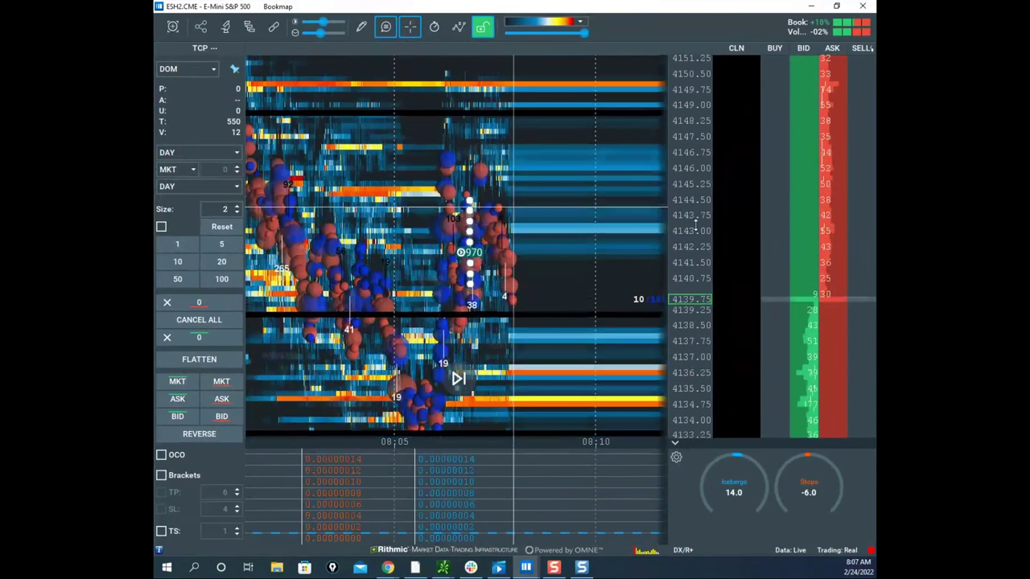
scroll(695, 225, "down", 5)
Step: Move the Bookmap window off the browser, open the risk worksheet and check the ES contract size for a 30.00-point stop
left_click_drag(623, 7, 153, 121)
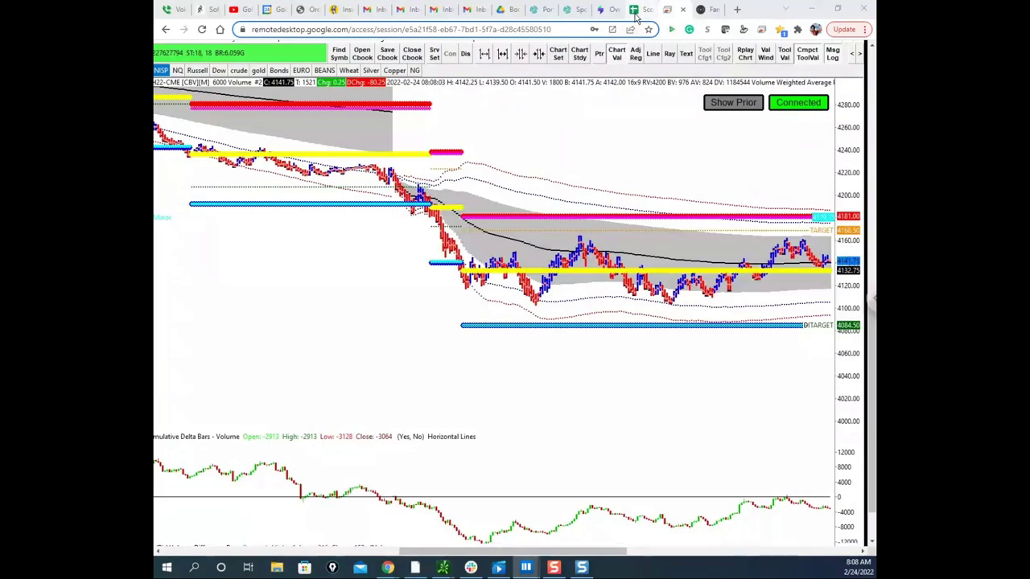
left_click(636, 13)
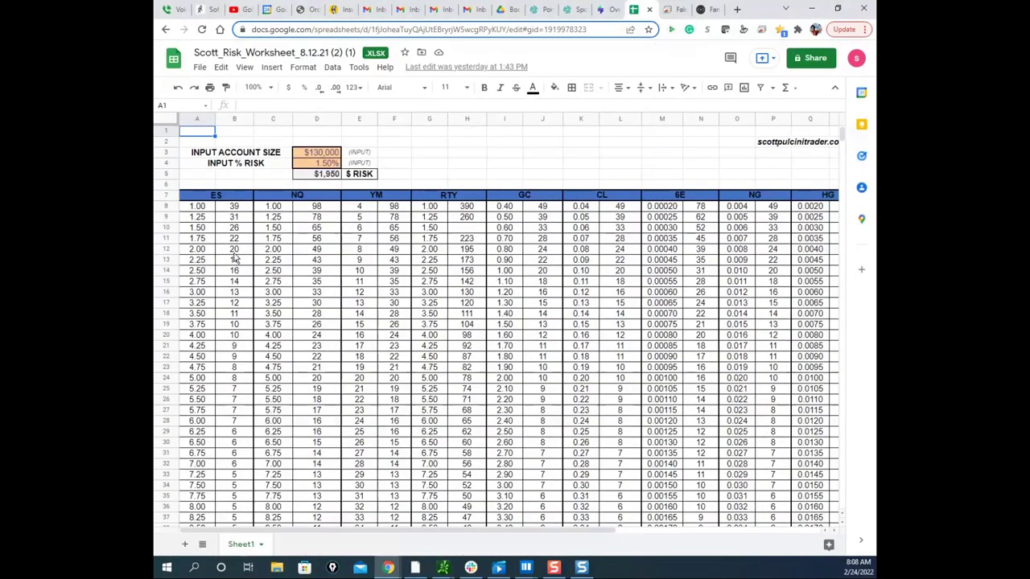
scroll(274, 229, "down", 20)
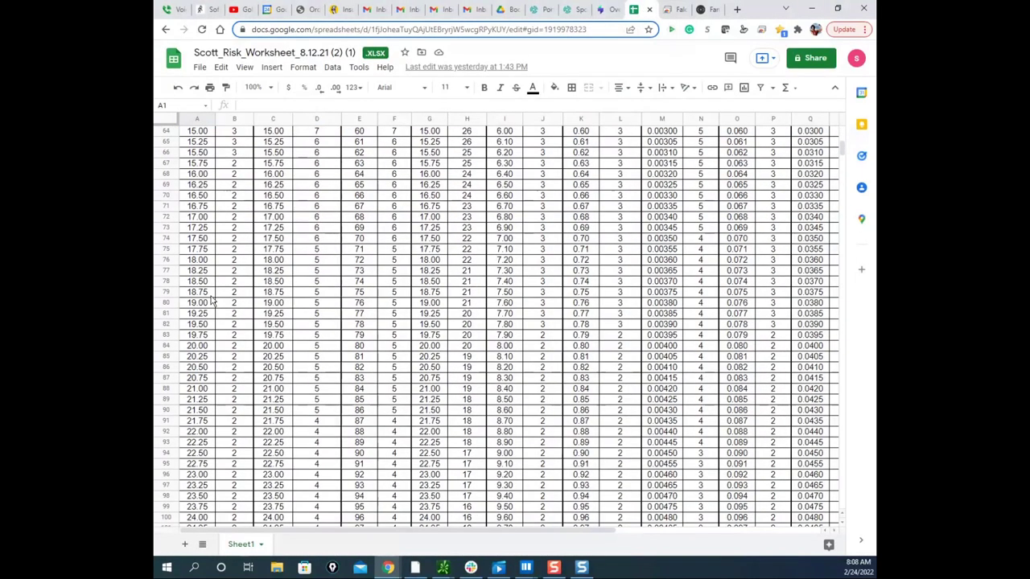
scroll(208, 304, "up", 7)
scroll(209, 304, "down", 14)
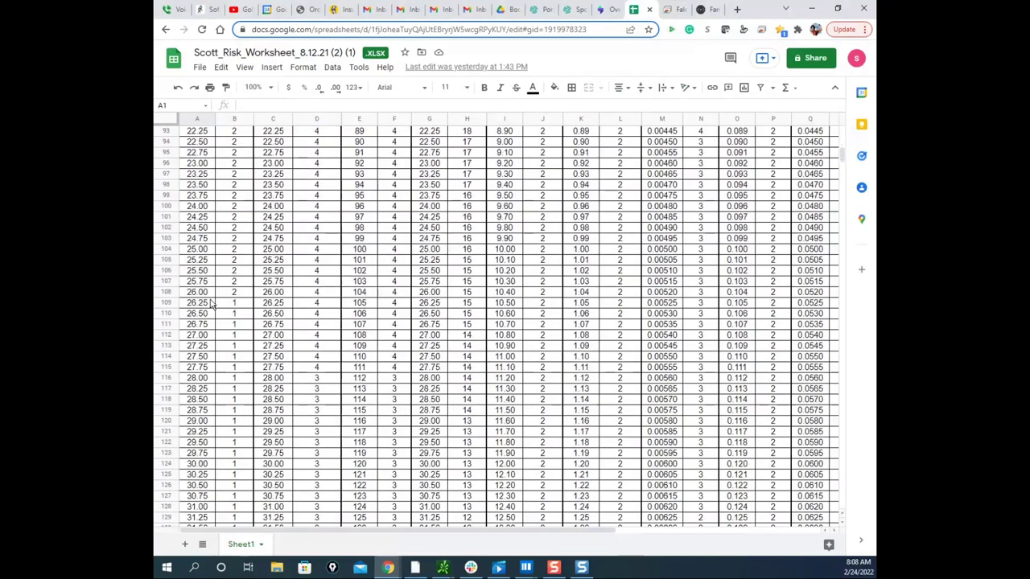
scroll(216, 311, "down", 5)
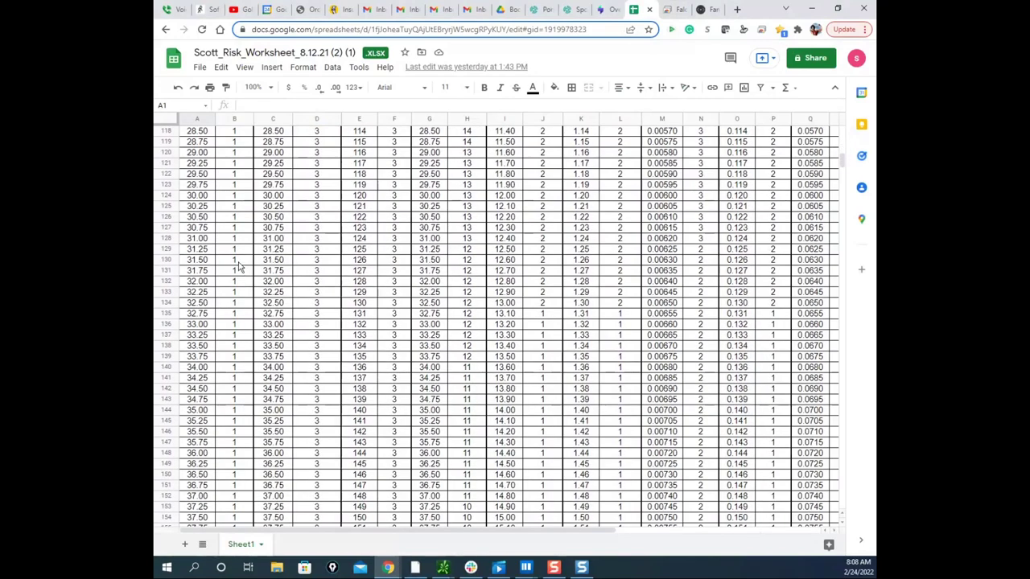
left_click(245, 197)
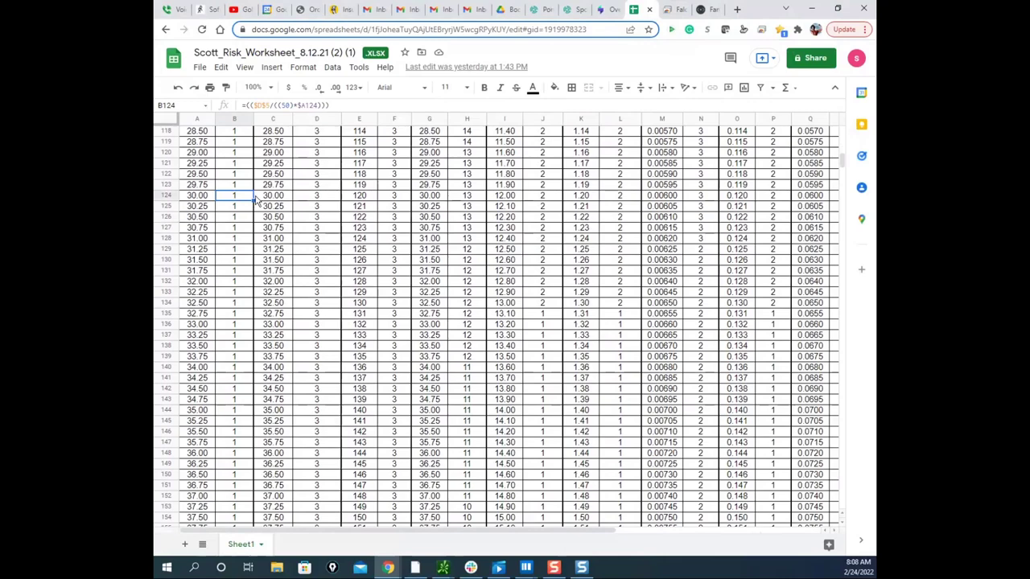
scroll(215, 203, "up", 20)
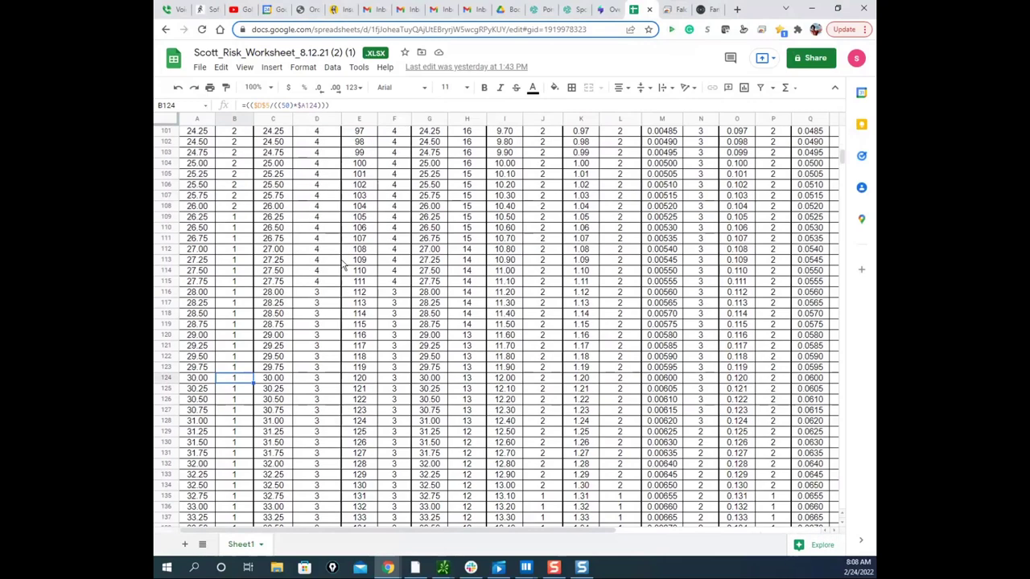
scroll(297, 262, "up", 6)
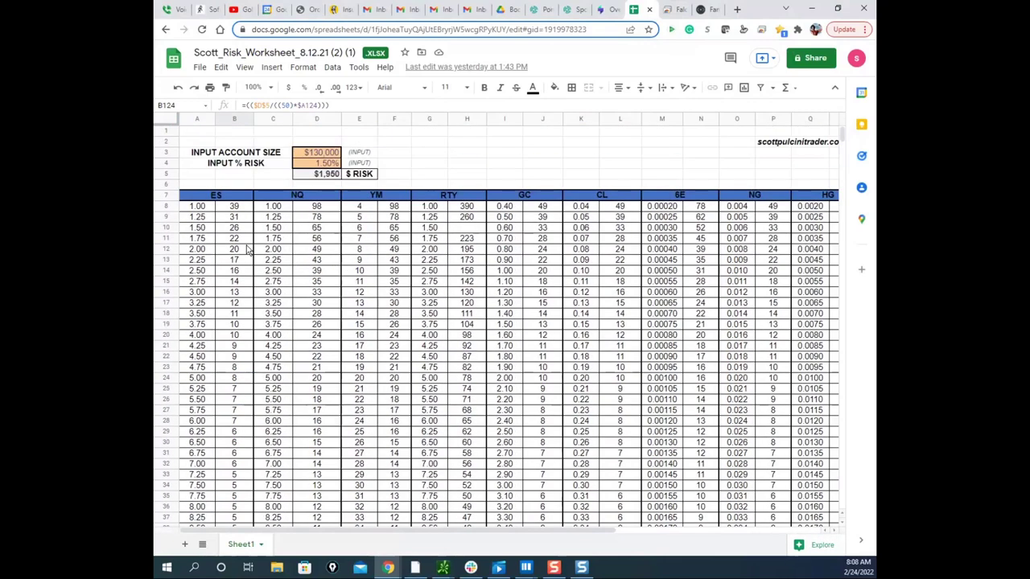
Step: Switch back to the Bookmap window at full size and examine the latest ES heatmap over a wider price range
left_click_drag(155, 94, 674, 87)
left_click(761, 86)
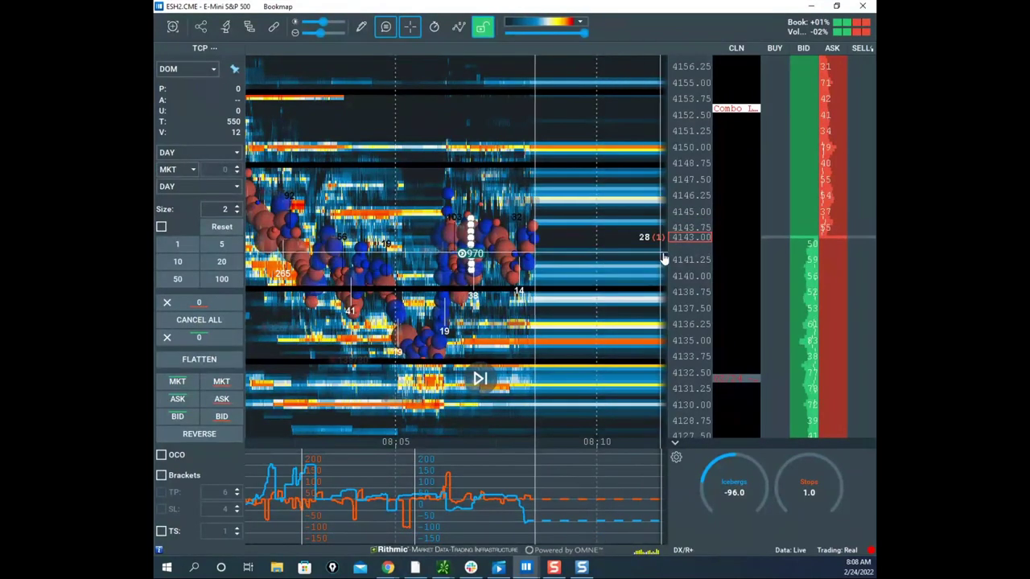
scroll(604, 264, "down", 1)
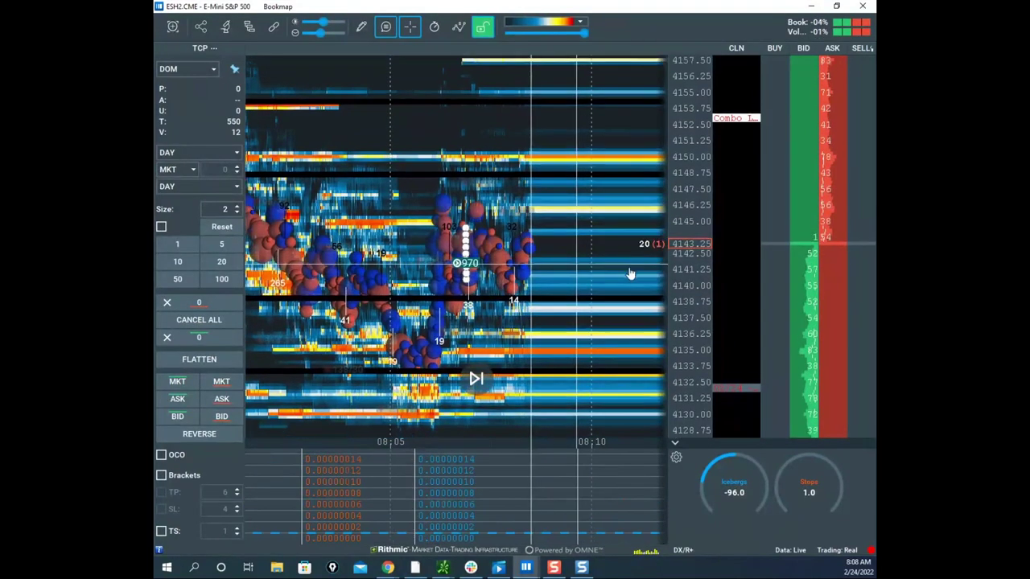
scroll(674, 272, "down", 1)
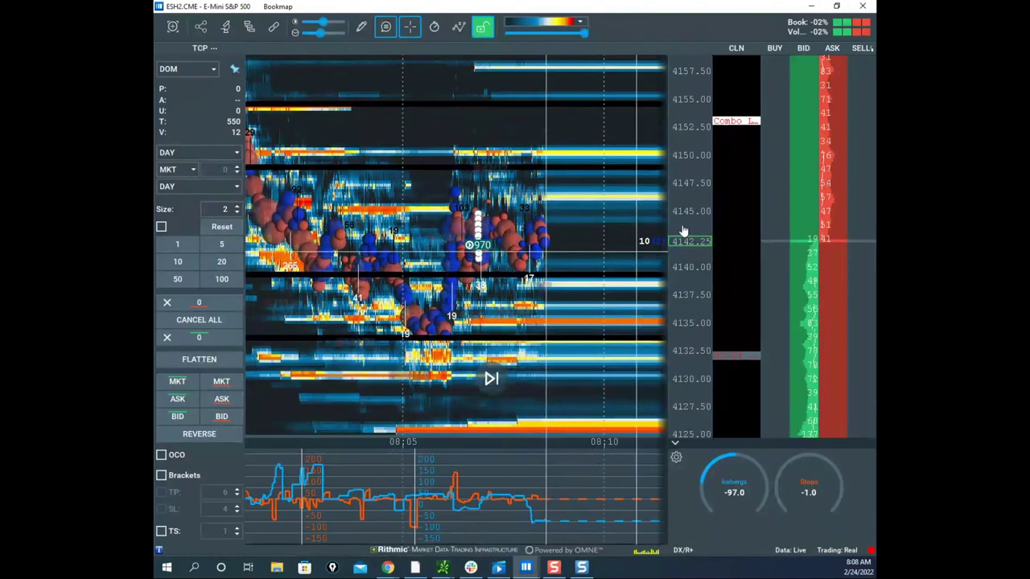
scroll(683, 230, "down", 1)
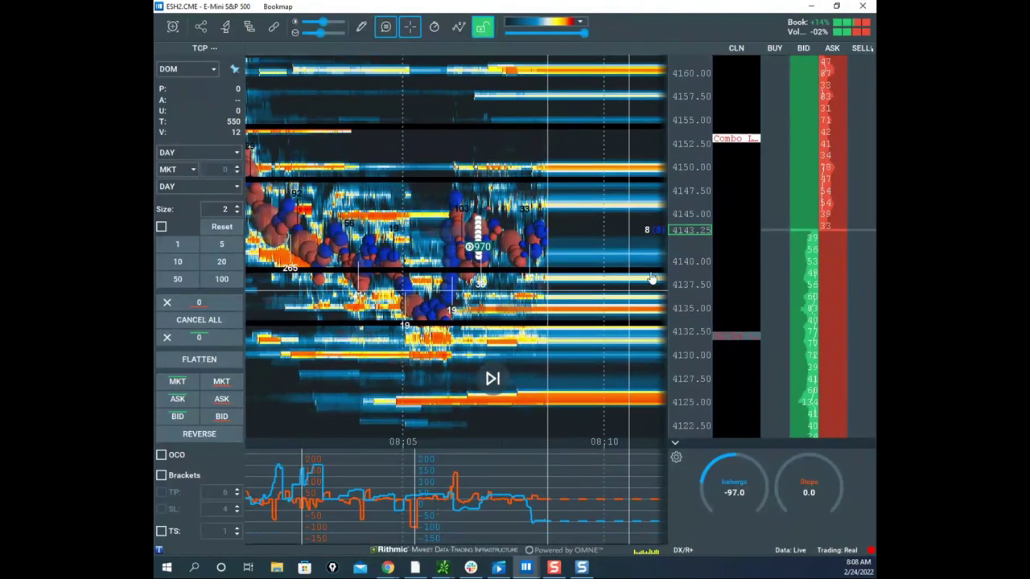
Step: Set the order size to 1 and check the ES heatmap at a closer price scale with other windows moved aside
scroll(635, 274, "up", 2)
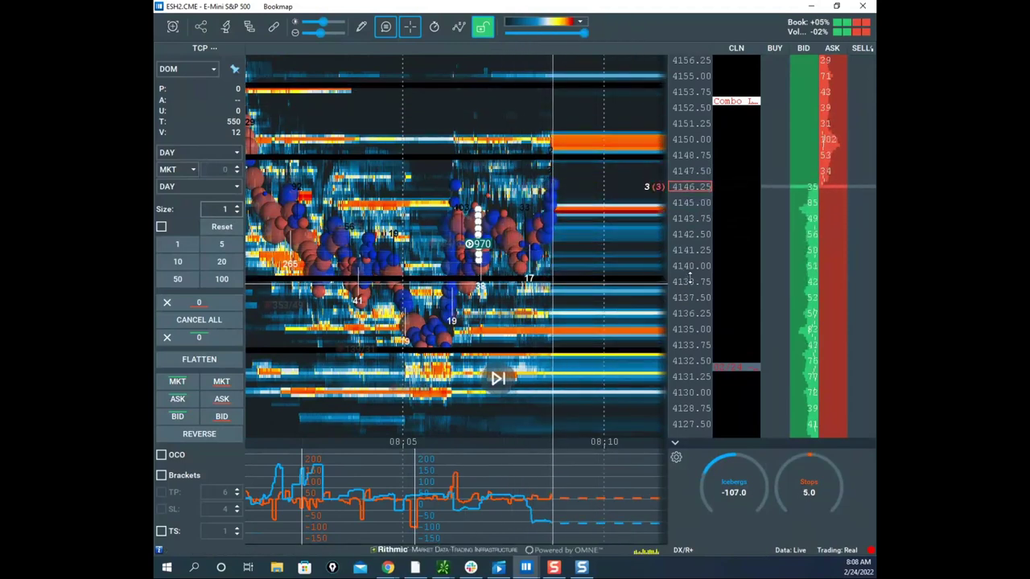
left_click_drag(690, 277, 689, 320)
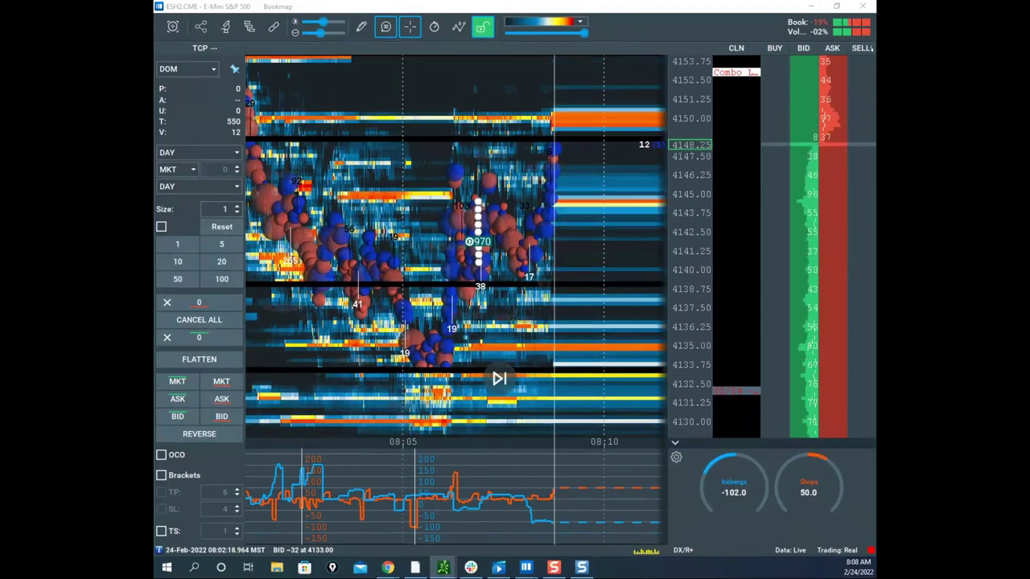
left_click(442, 568)
left_click(452, 479)
left_click_drag(501, 255, 874, 229)
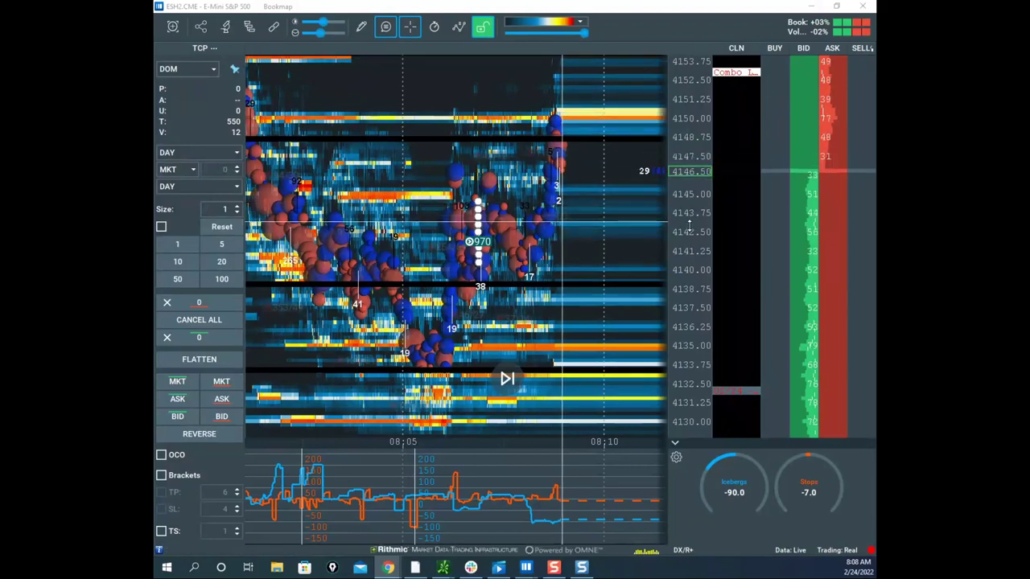
left_click_drag(625, 253, 674, 237)
scroll(675, 236, "up", 5)
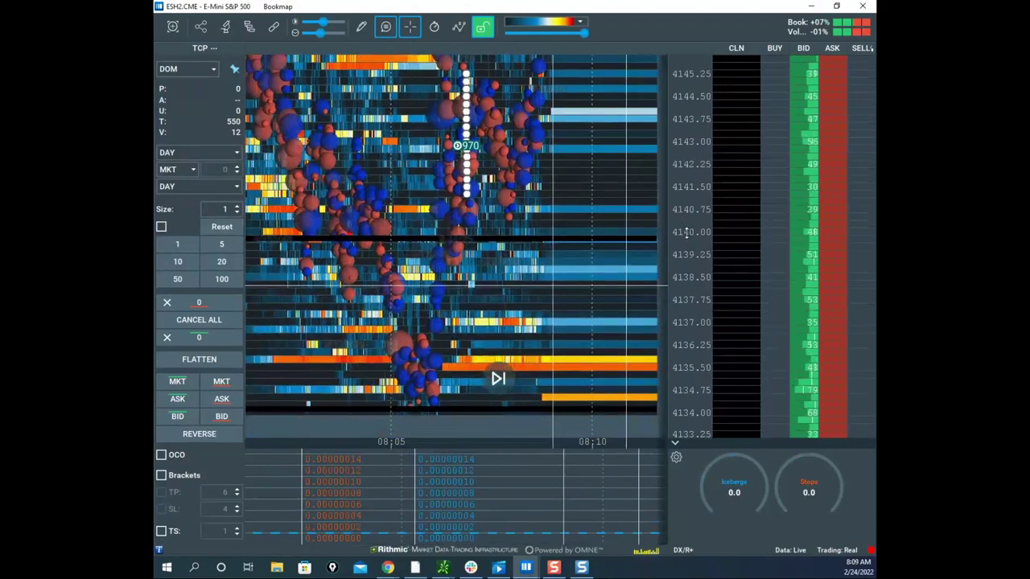
Step: Examine the ES heatmap from the 08:00 selloff to the latest pullback at wide and close price scales
scroll(685, 232, "down", 7)
scroll(668, 231, "up", 1)
scroll(584, 217, "down", 3)
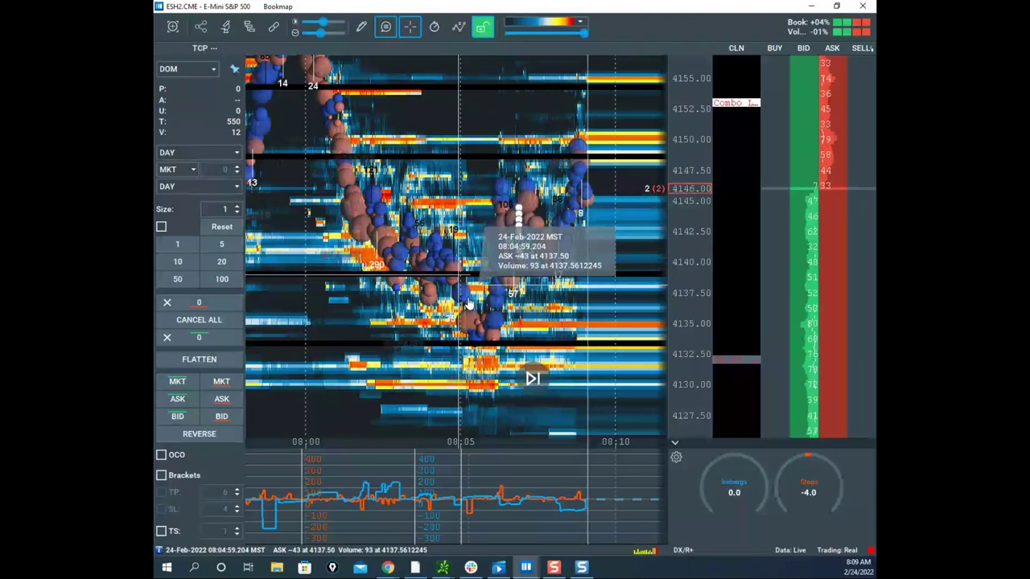
scroll(684, 241, "up", 3)
left_click_drag(532, 183, 512, 311)
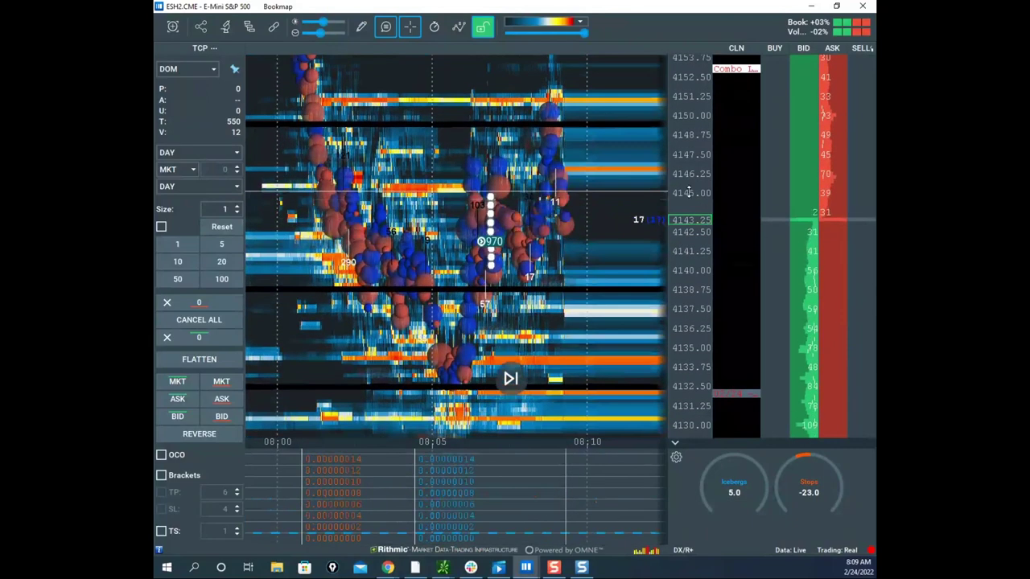
scroll(696, 238, "up", 2)
left_click_drag(627, 179, 566, 275)
scroll(694, 159, "up", 1)
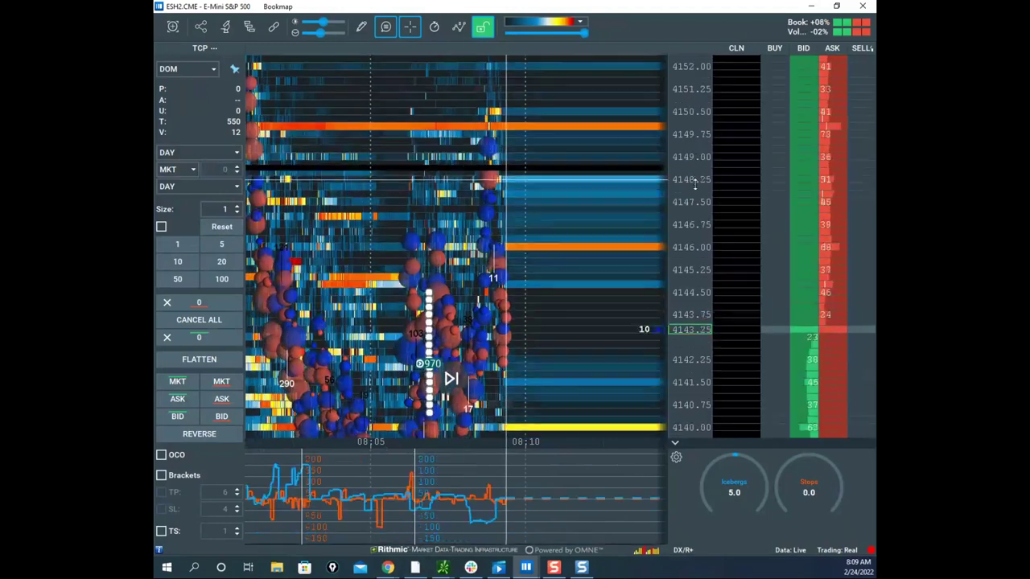
Step: Place a one-contract sell stop order on ES at 4137.00
scroll(689, 205, "down", 2)
left_click_drag(616, 233, 624, 148)
scroll(687, 164, "down", 1)
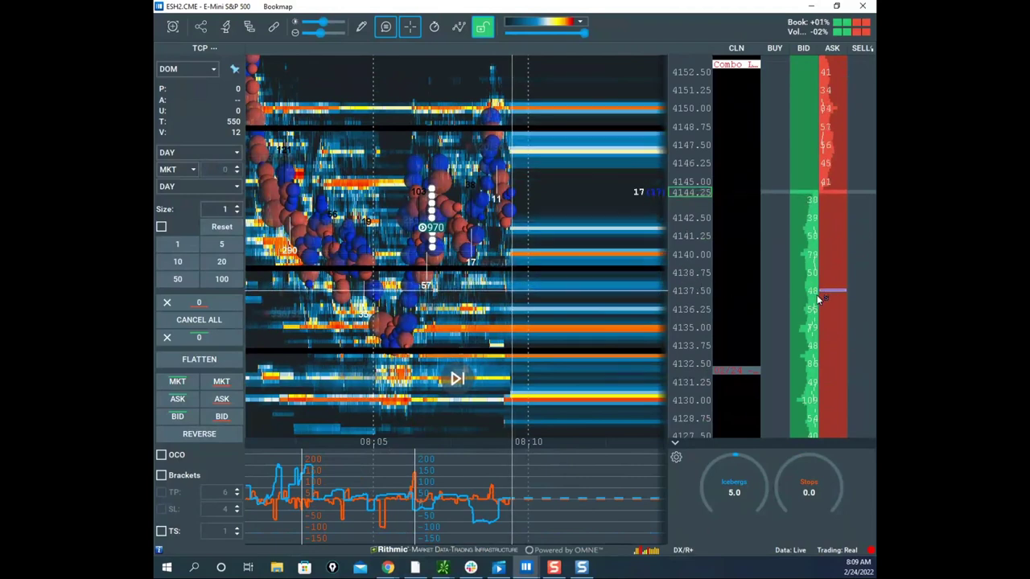
scroll(698, 278, "up", 1)
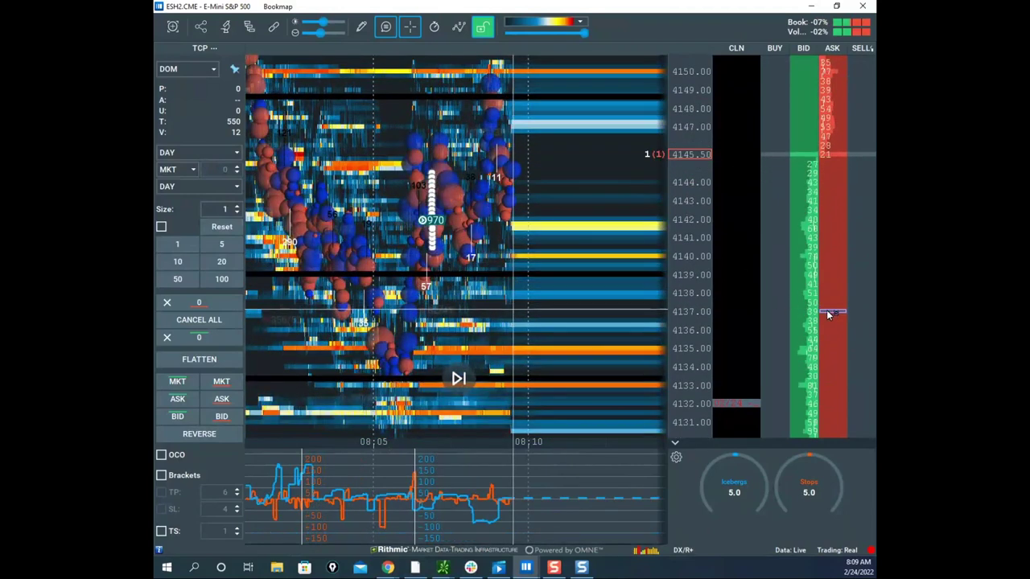
scroll(688, 231, "down", 2)
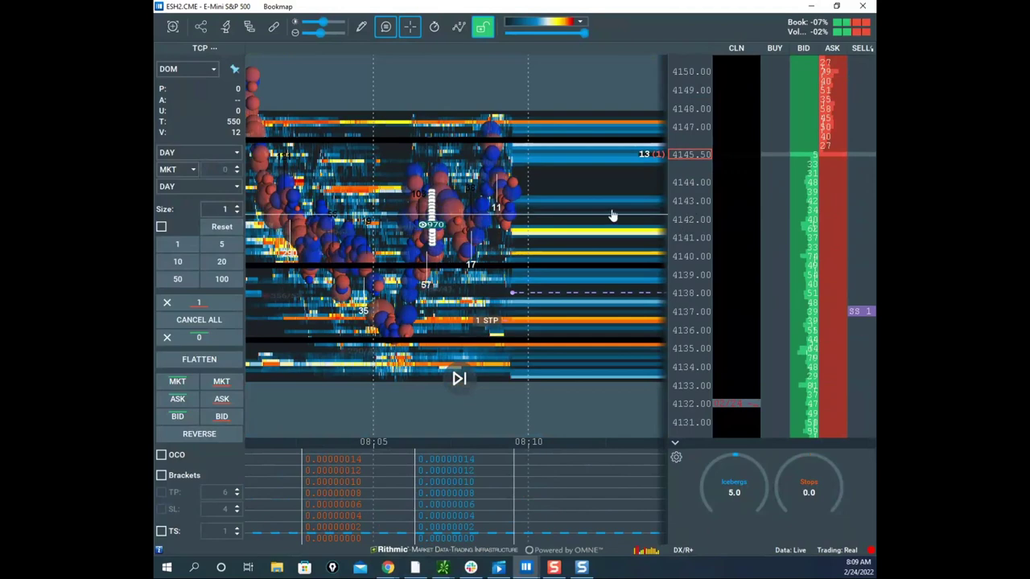
Step: Sketch lines near 4155 and 4149 with possible swings down to about 4133 and back up, and clear the sketch
left_click_drag(586, 201, 591, 229)
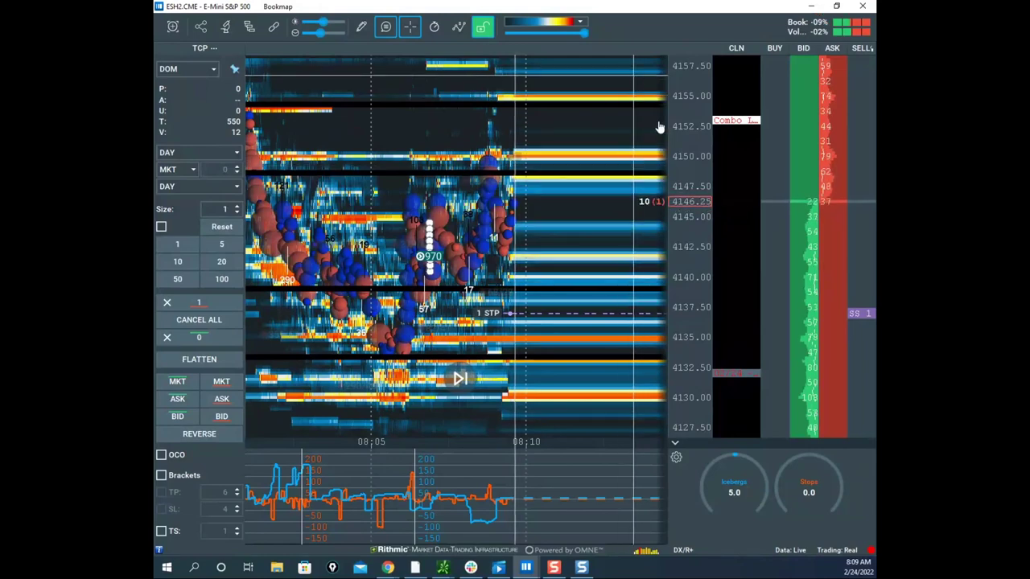
scroll(690, 147, "down", 2)
left_click_drag(589, 166, 584, 132)
scroll(584, 133, "down", 2)
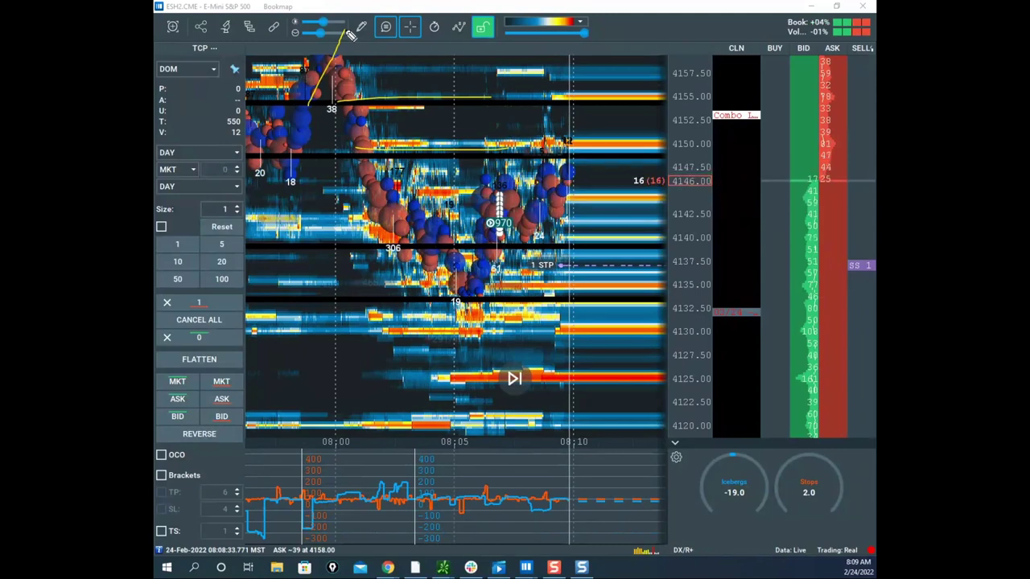
mouse_move(466, 302)
left_mouse_down()
mouse_move(488, 227)
mouse_move(469, 111)
left_mouse_up()
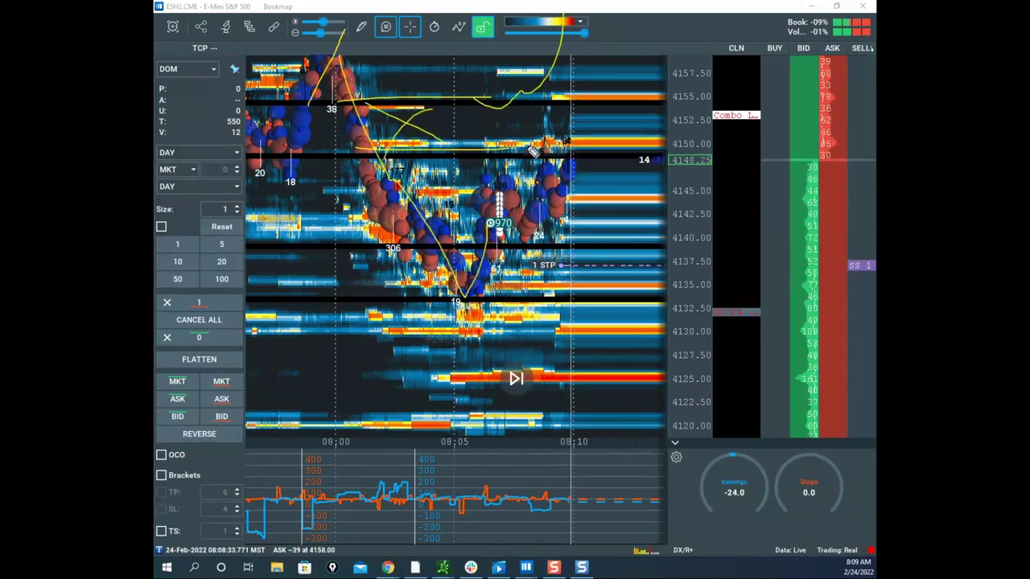
left_click_drag(402, 157, 576, 219)
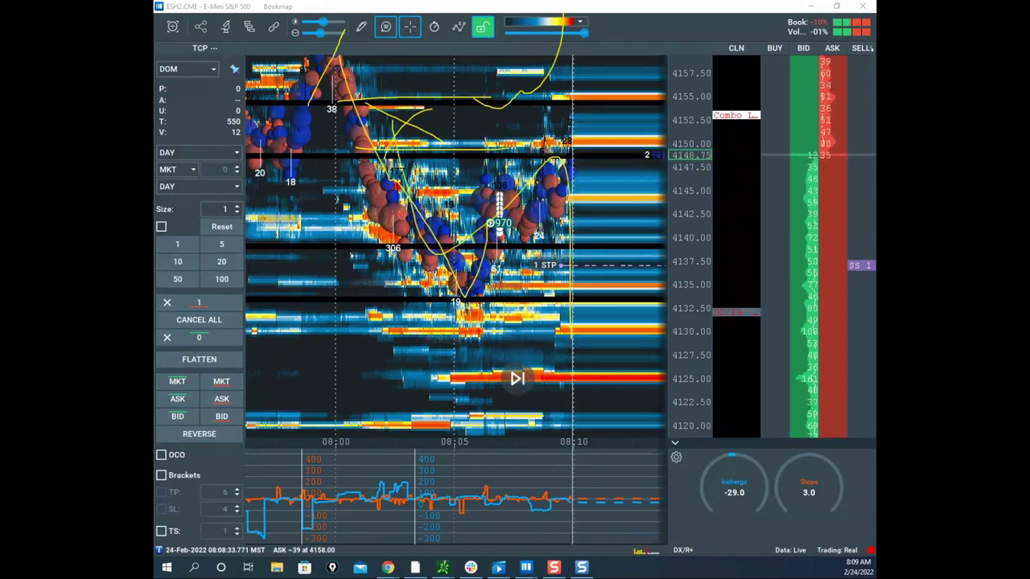
key("Escape")
Step: Switch to the COMEX Gold Futures chart and examine its heatmap around the 07:30 selloff and the rebound
left_click_drag(586, 182, 570, 264)
scroll(641, 172, "down", 2)
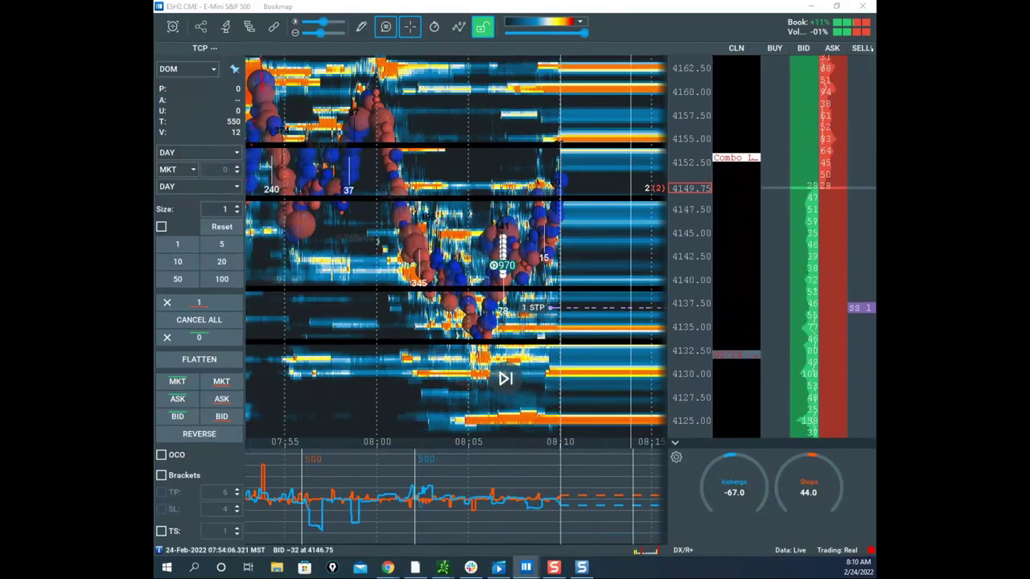
left_click_drag(154, 233, 474, 87)
left_click(796, 80)
scroll(541, 193, "down", 5)
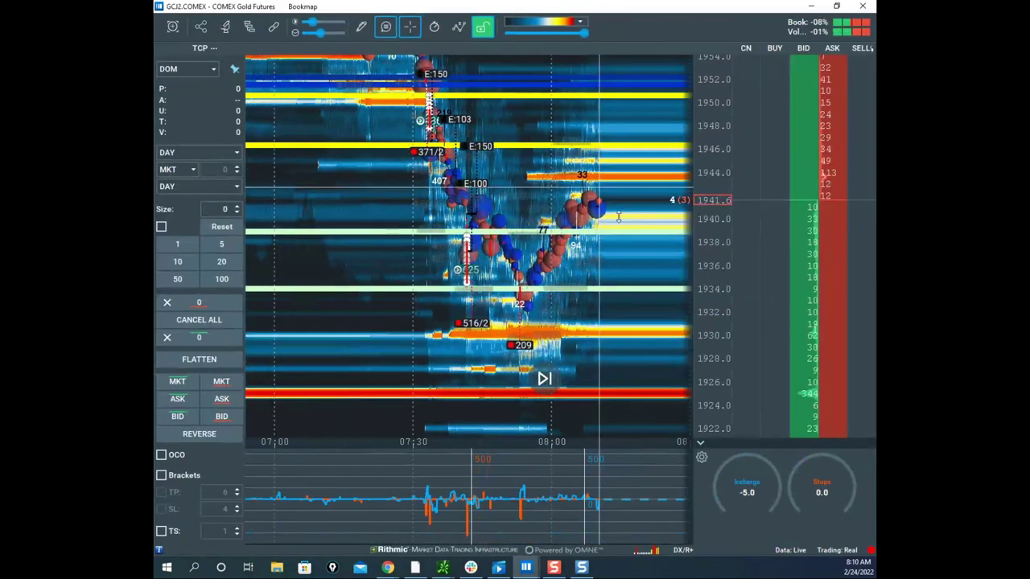
scroll(698, 223, "up", 2)
left_click_drag(646, 217, 590, 261)
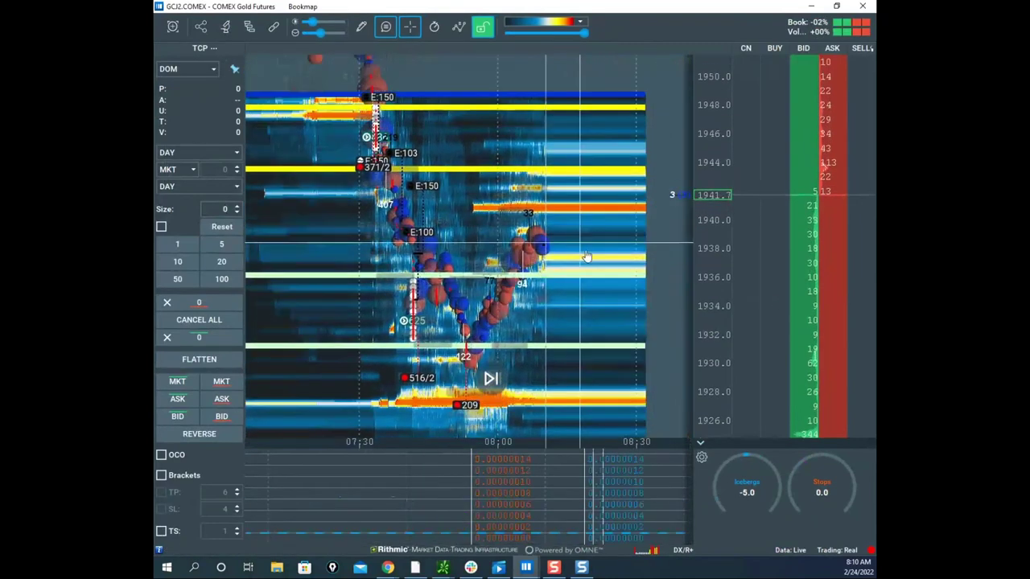
left_click_drag(548, 207, 588, 240)
mouse_move(709, 177)
left_mouse_down()
mouse_move(712, 209)
mouse_move(710, 183)
left_mouse_up()
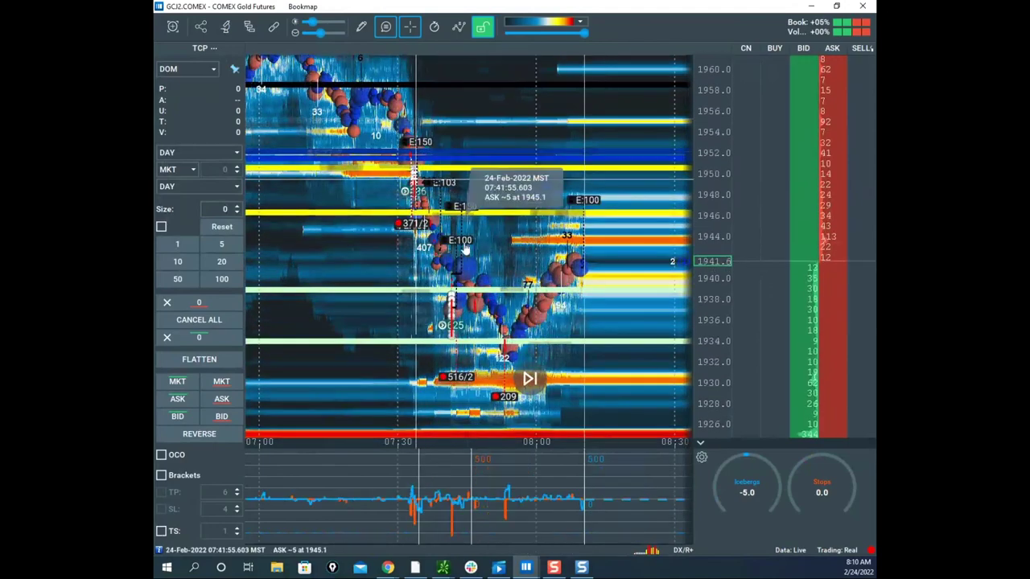
Step: Examine gold's rebound from the 1932 area and the resting liquidity around the current price at a closer scale
left_click_drag(490, 301, 492, 277)
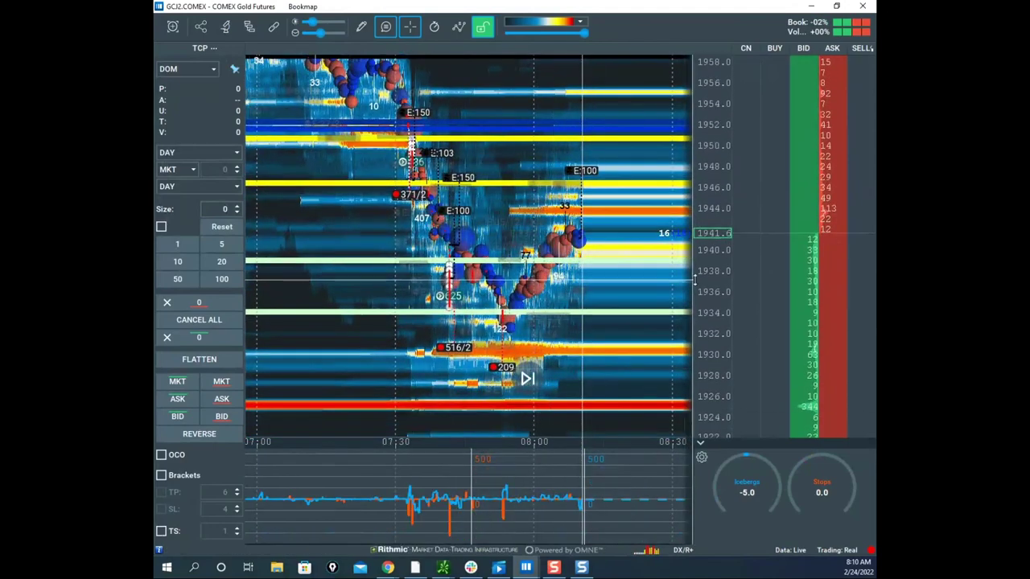
scroll(709, 258, "up", 1)
scroll(709, 257, "up", 1)
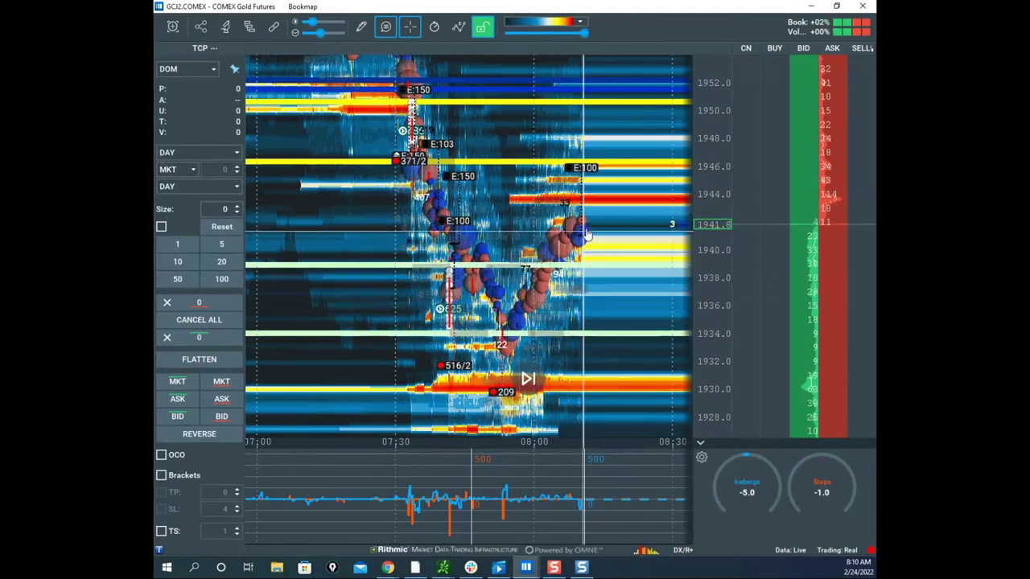
scroll(616, 226, "up", 3)
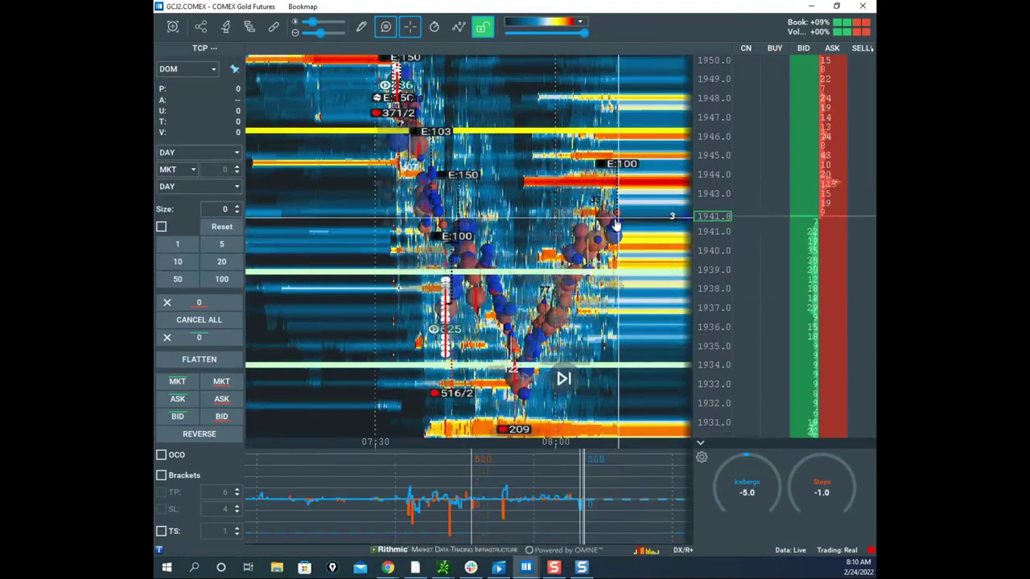
scroll(618, 225, "up", 2)
left_click_drag(619, 225, 549, 200)
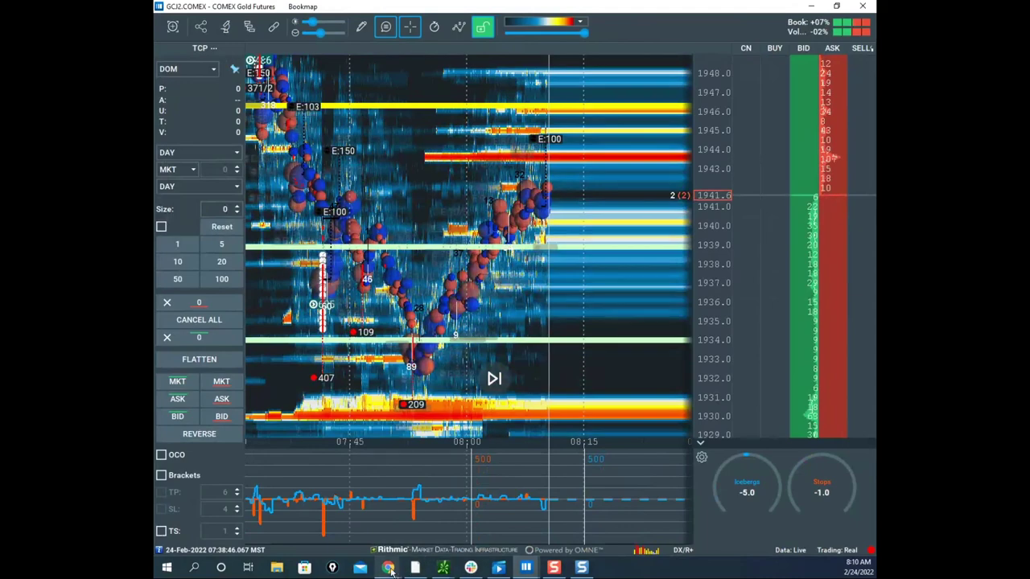
Step: Switch to the browser's remote desktop session and bring up the 6000-volume ES chart with its target lines
mouse_move(389, 568)
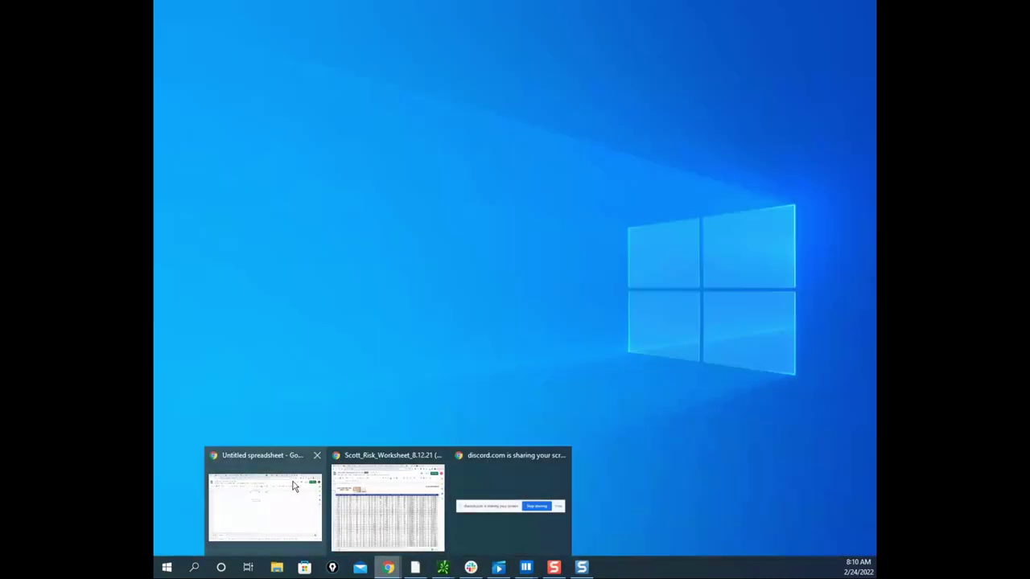
mouse_move(375, 475)
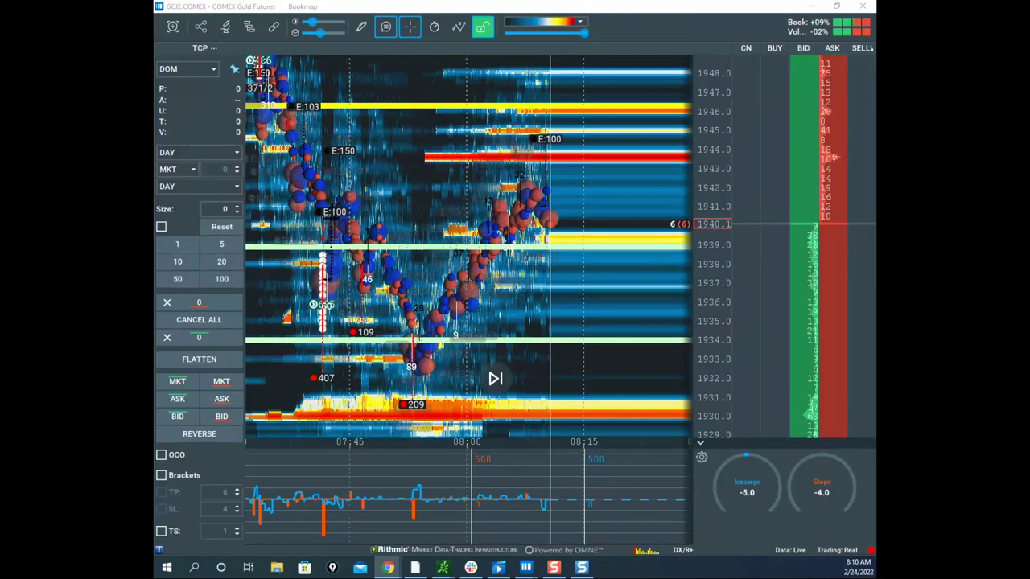
left_click_drag(702, 161, 703, 174)
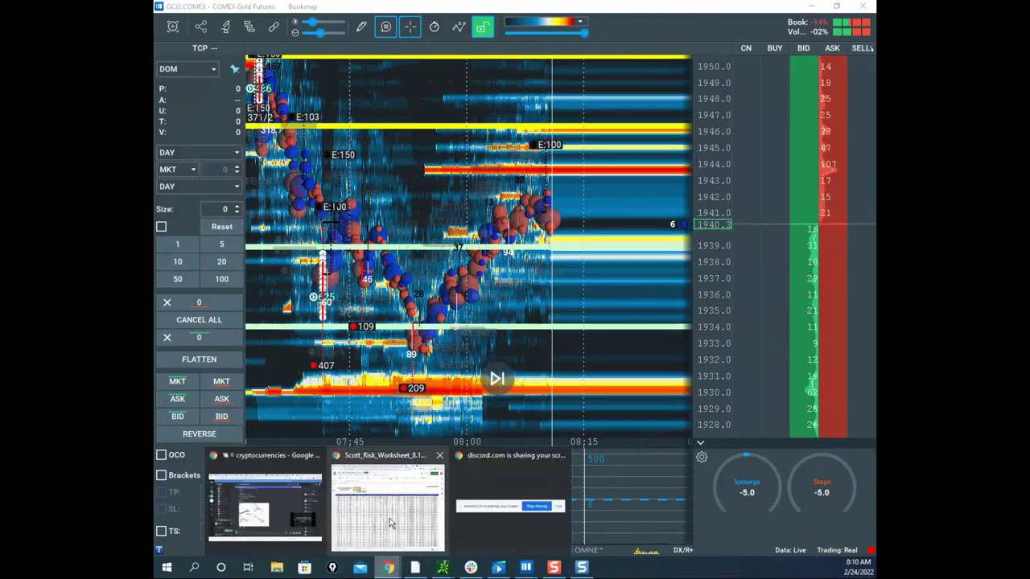
left_click(389, 518)
left_click(673, 11)
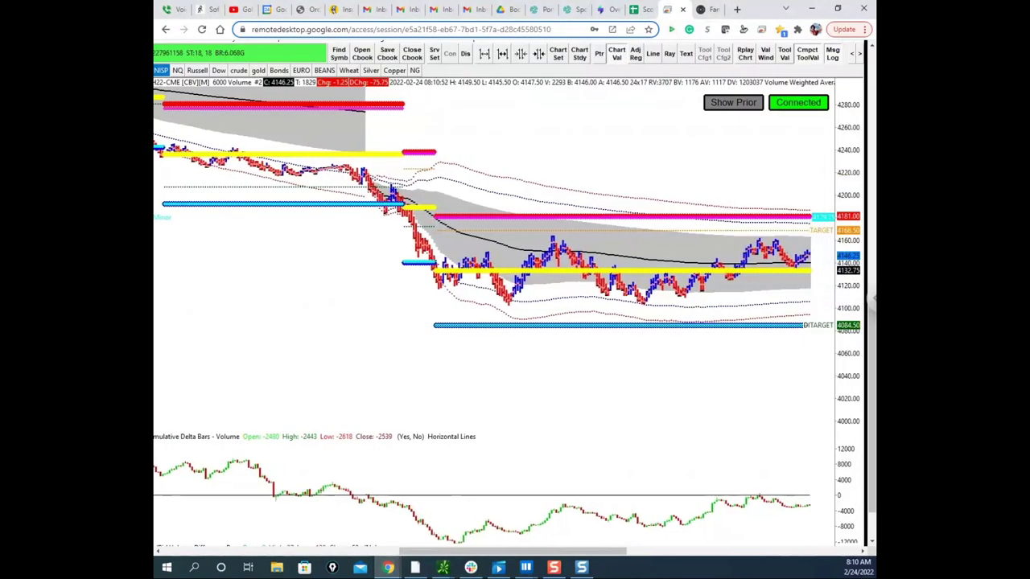
left_click_drag(873, 368, 872, 326)
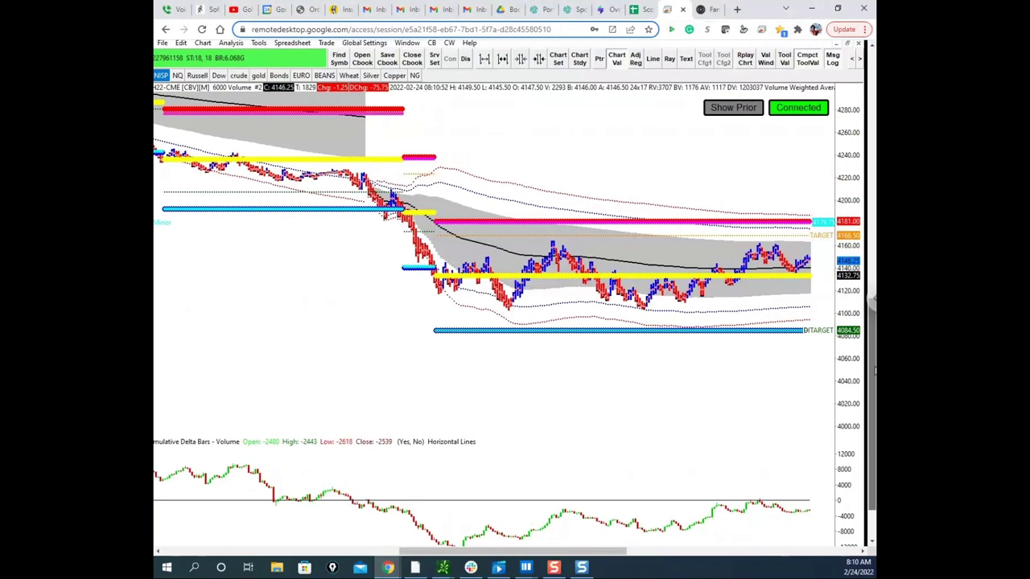
Step: Annotate the ES chart's 4181.00, 4132.75 and 4084.50 levels, cross its two lows, and trace the swings up toward the upper target
key("ctrl+alt+g")
key("Delete")
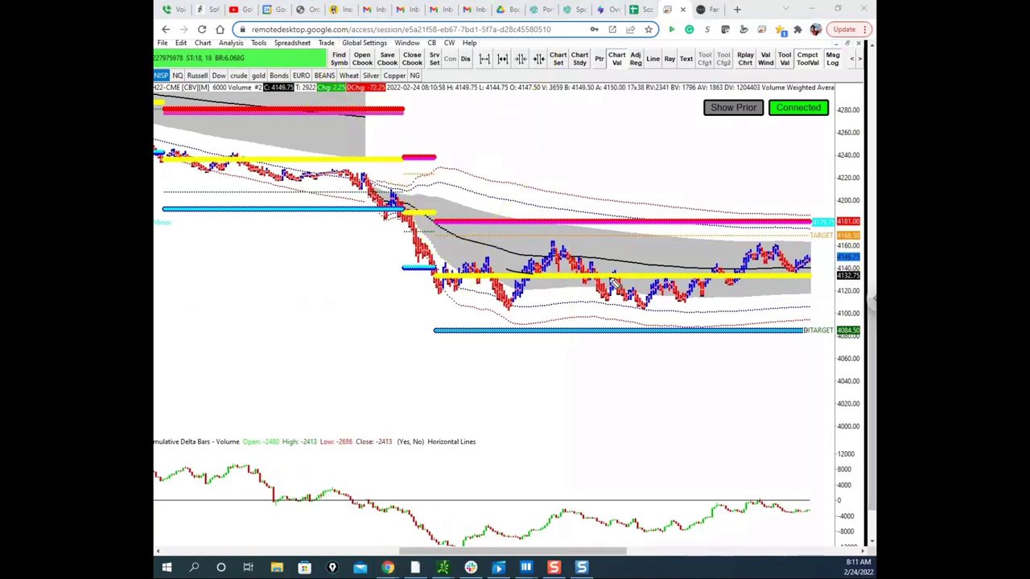
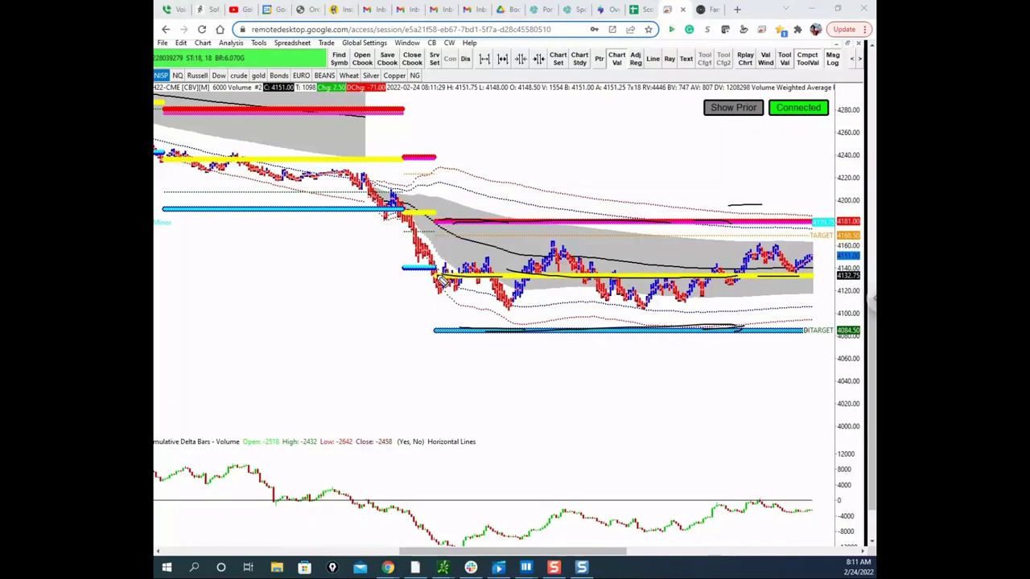
left_click_drag(507, 330, 520, 336)
mouse_move(504, 302)
left_mouse_down()
mouse_move(566, 279)
mouse_move(646, 308)
left_mouse_up()
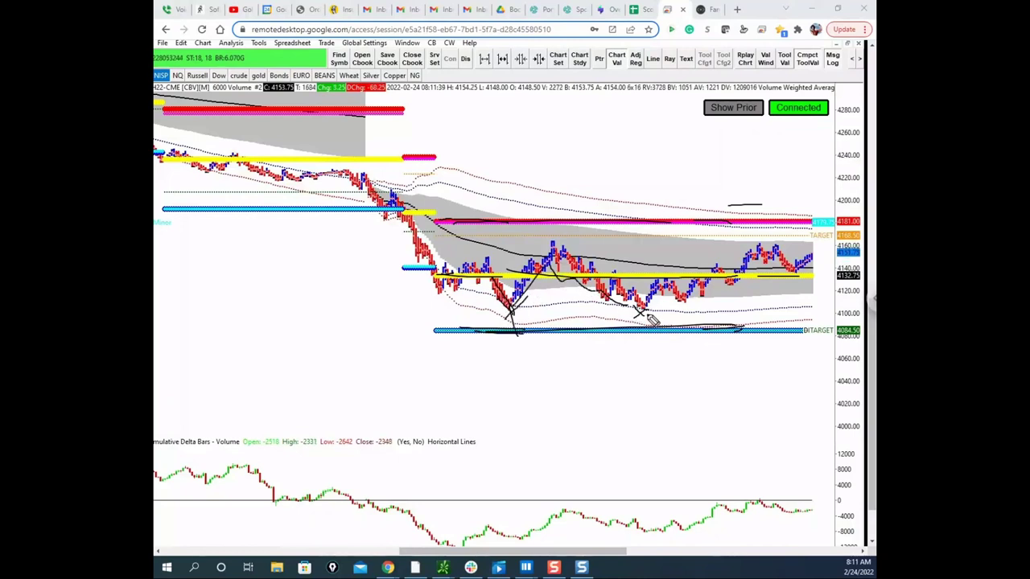
left_click_drag(504, 306, 544, 328)
mouse_move(629, 302)
left_mouse_down()
mouse_move(646, 317)
mouse_move(756, 251)
mouse_move(803, 270)
mouse_move(832, 219)
mouse_move(839, 251)
left_mouse_up()
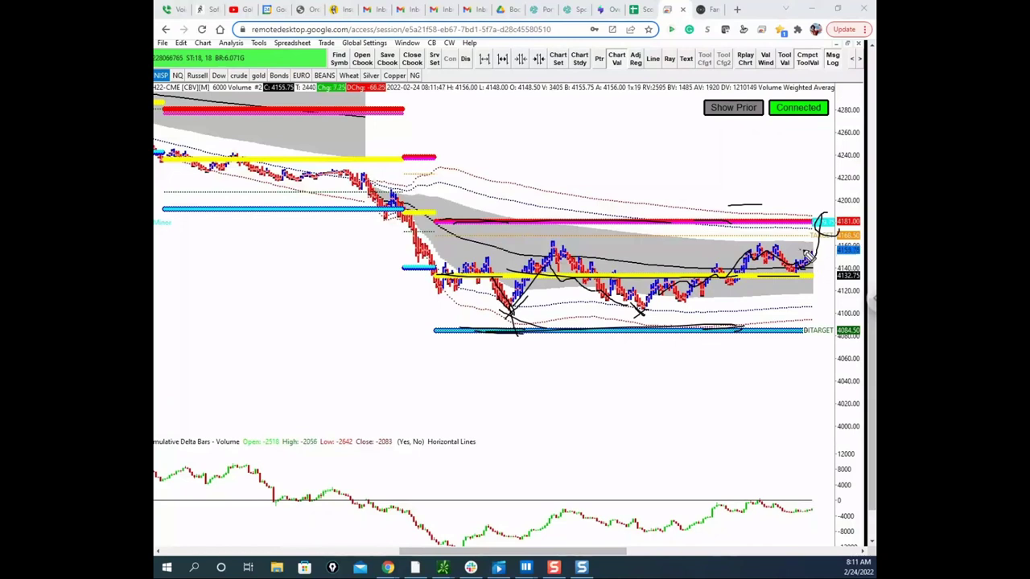
Step: Mark the current price area, re-mark the two lows with a horizontal line from the first, and clear all annotations
left_click_drag(817, 257, 822, 278)
mouse_move(497, 311)
left_mouse_down()
mouse_move(550, 311)
mouse_move(535, 323)
left_mouse_up()
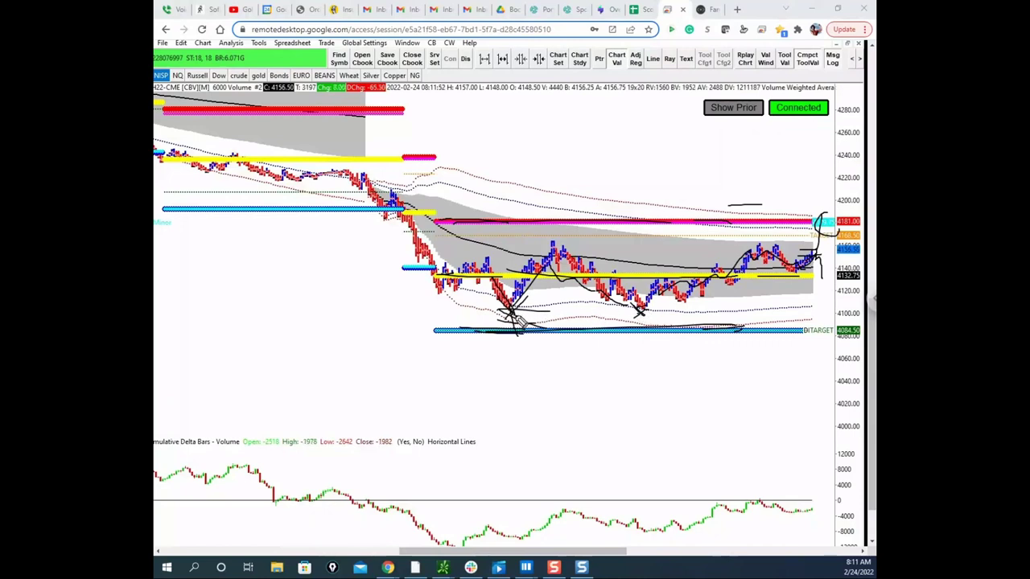
mouse_move(516, 314)
left_mouse_down()
mouse_move(498, 317)
mouse_move(525, 330)
left_mouse_up()
mouse_move(632, 306)
left_mouse_down()
mouse_move(642, 306)
mouse_move(640, 320)
left_mouse_up()
left_click_drag(507, 312, 588, 311)
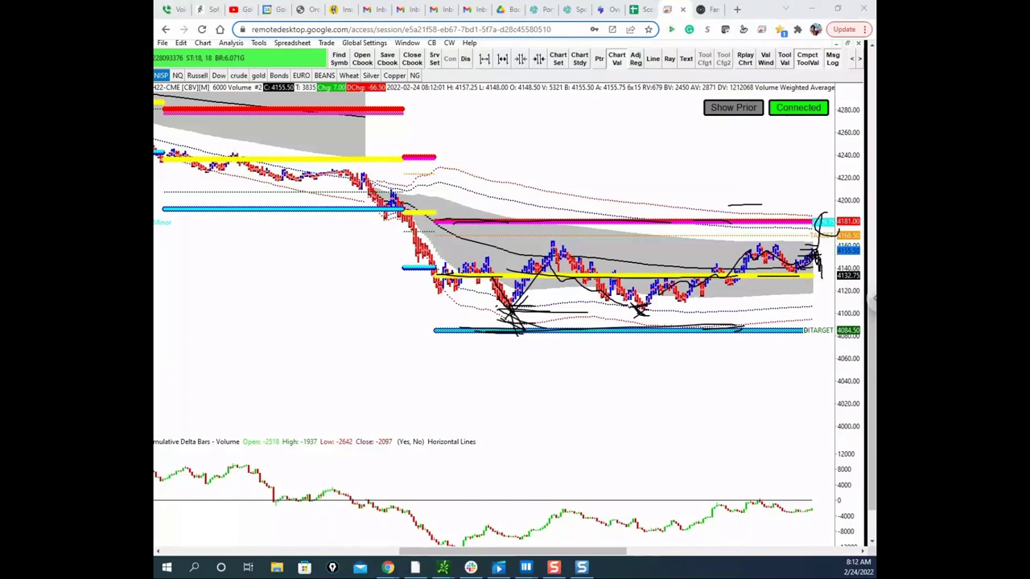
key("Escape")
Step: Return to the gold heatmap and check it over a shifted price range
left_click_drag(871, 370, 872, 386)
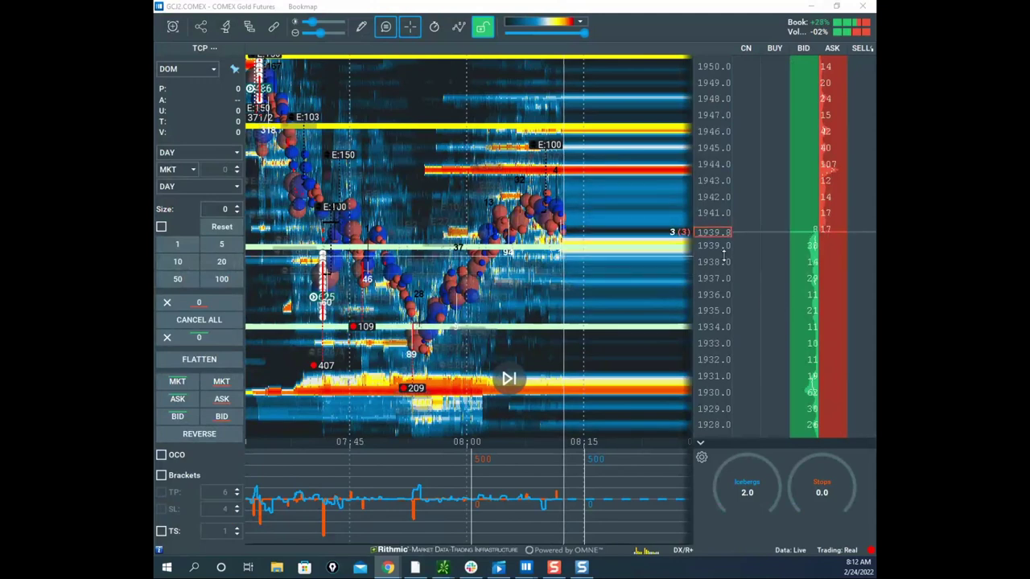
left_click_drag(708, 267, 706, 236)
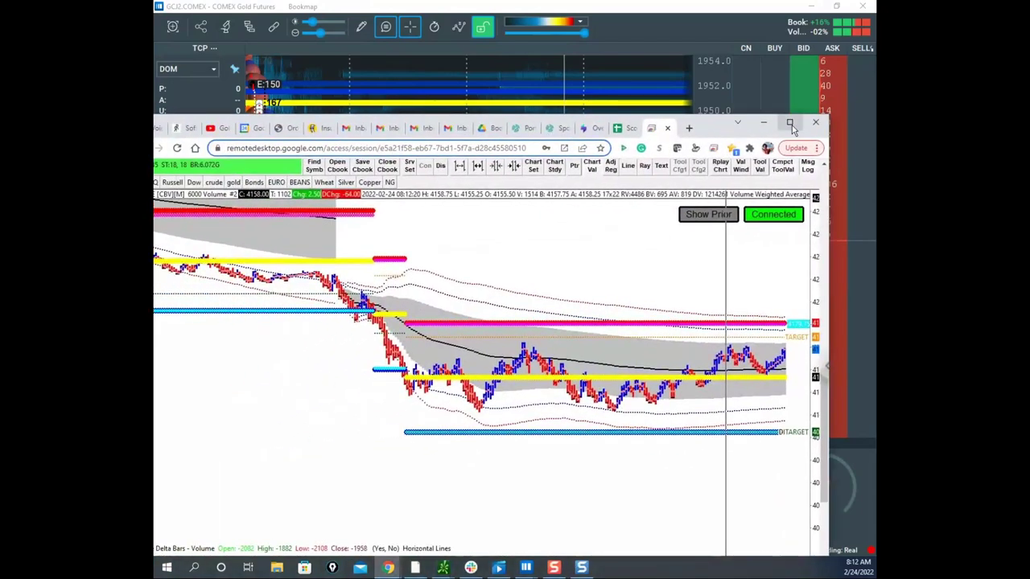
Step: Bring up the 1000-volume gold chart in the browser's remote desktop session and clear the old pen annotations from it
left_click(789, 123)
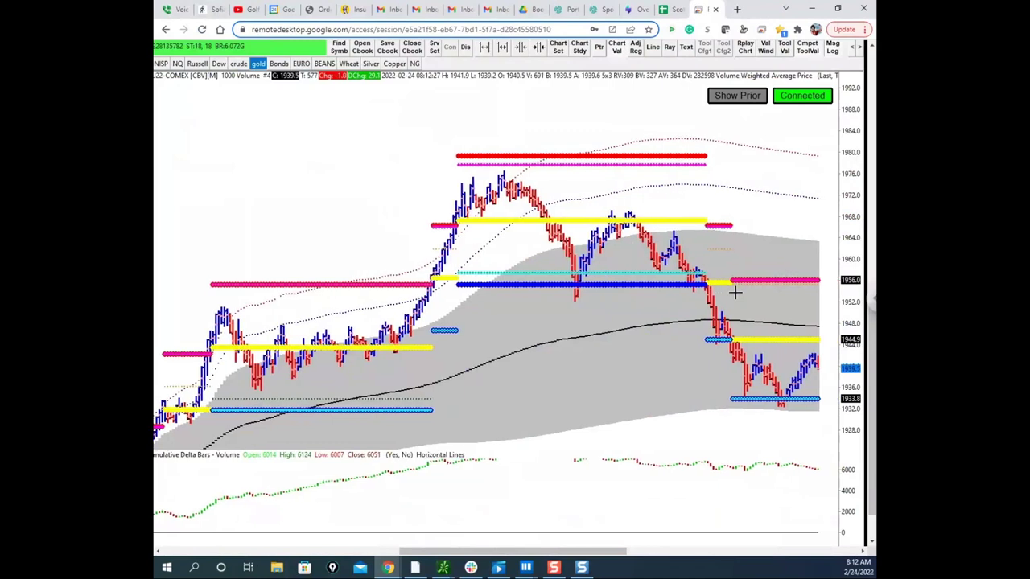
left_click_drag(872, 315, 872, 331)
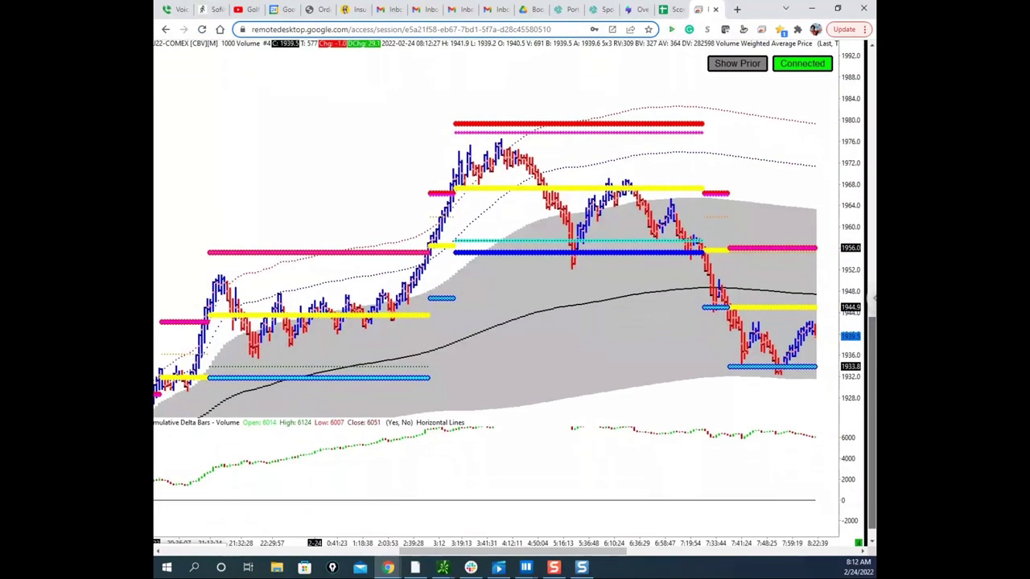
key("ctrl+alt+g")
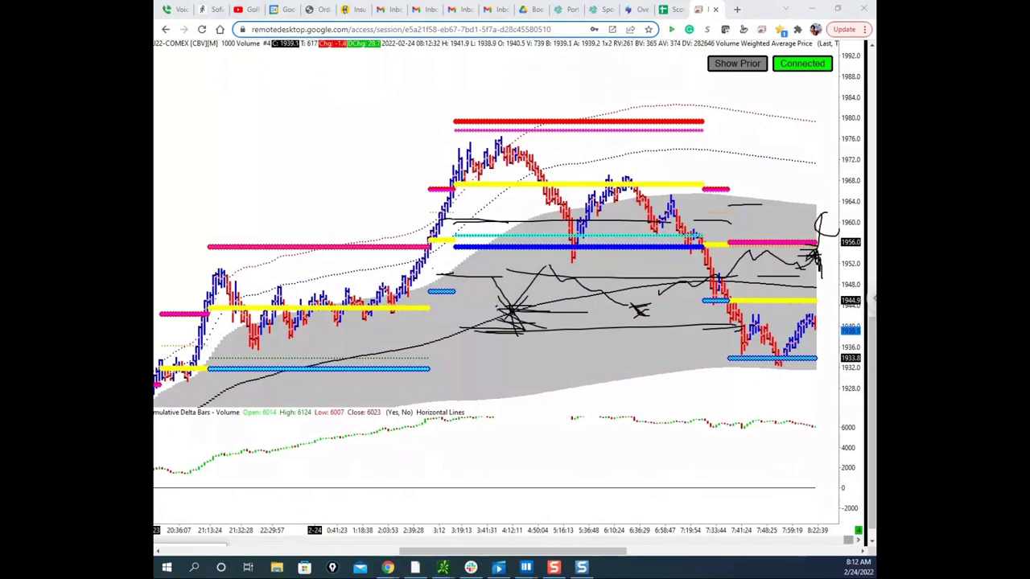
key("Delete")
Step: Mark gold's 1944.9 and 1956.0 levels, trace the latest drop to the 1933.8 line, circle that low, and clear the drawings
mouse_move(743, 303)
left_mouse_down()
mouse_move(771, 302)
mouse_move(768, 315)
left_mouse_up()
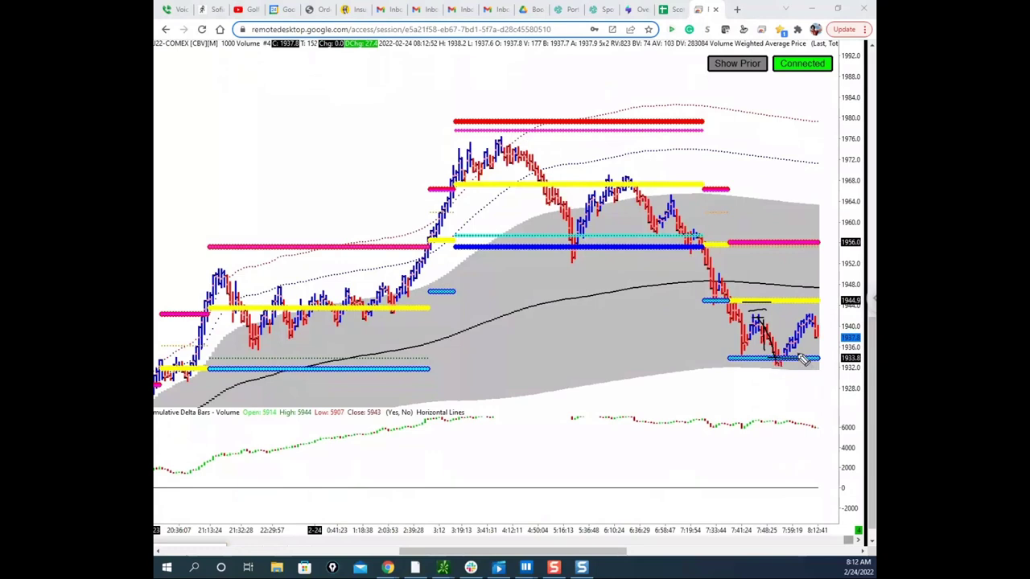
left_click_drag(769, 241, 808, 241)
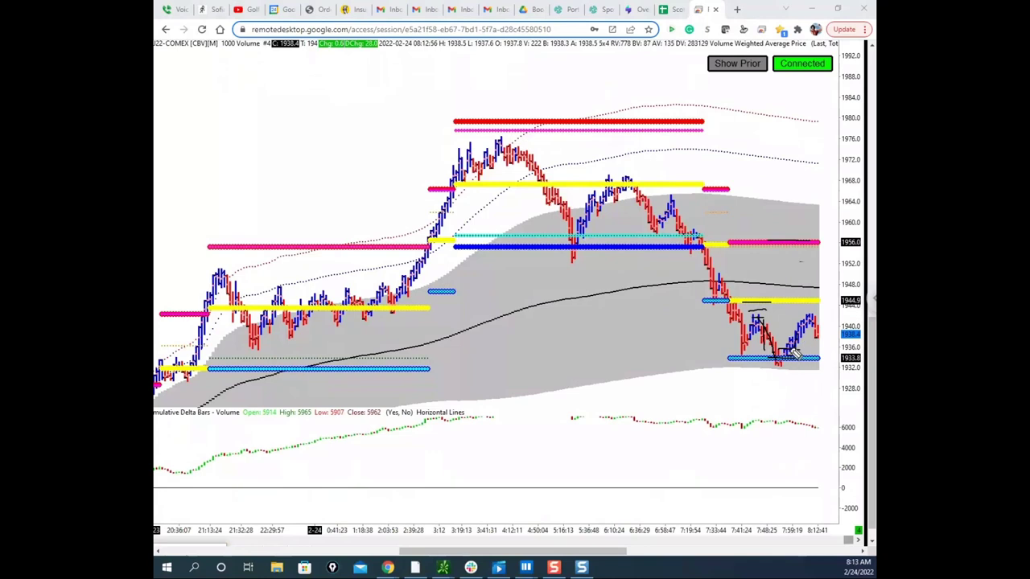
left_click_drag(791, 349, 796, 361)
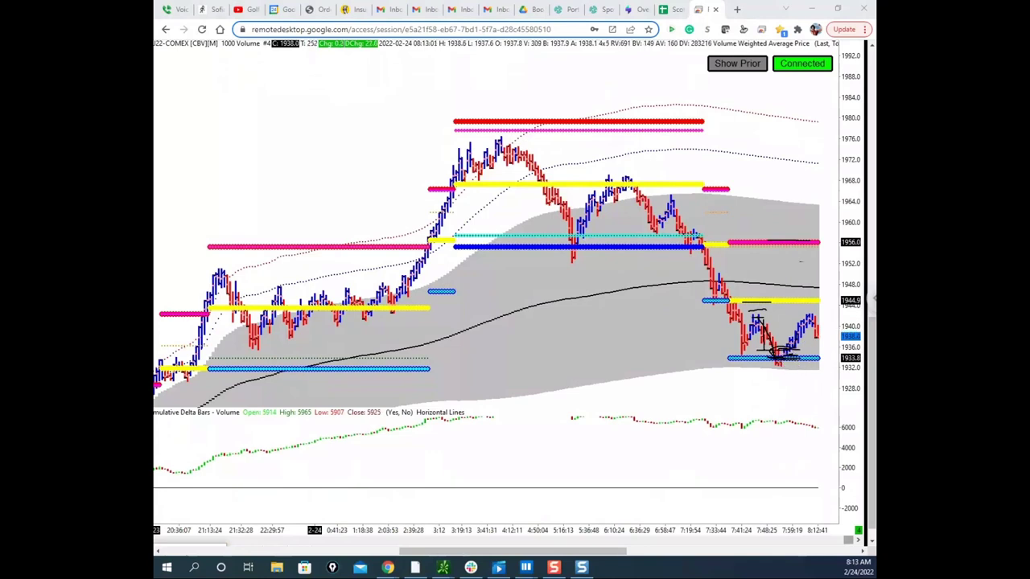
key("Escape")
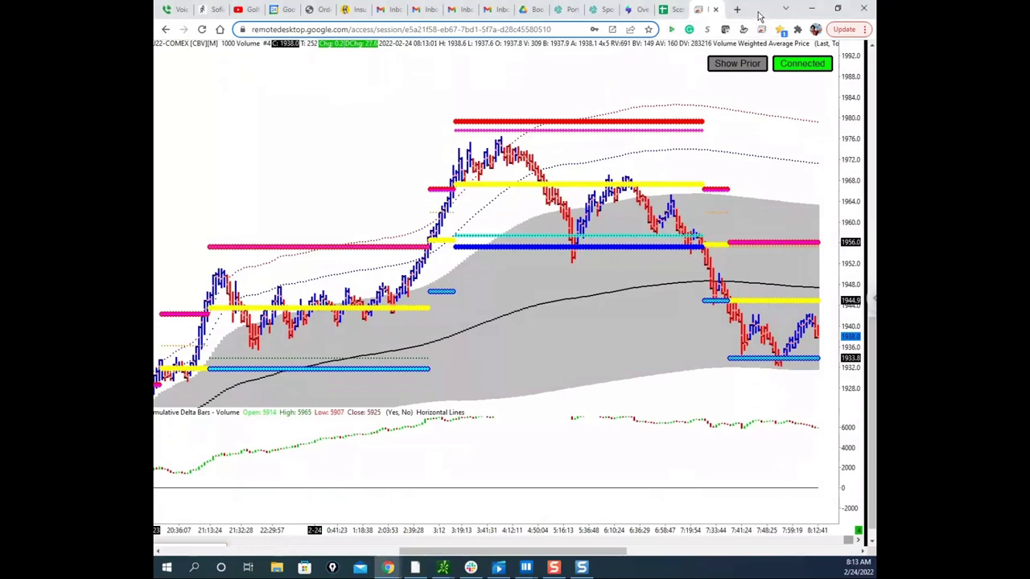
Step: Return to Bookmap's gold heatmap and inspect the recent trades and liquidity between about 1932 and 1946
left_click(812, 9)
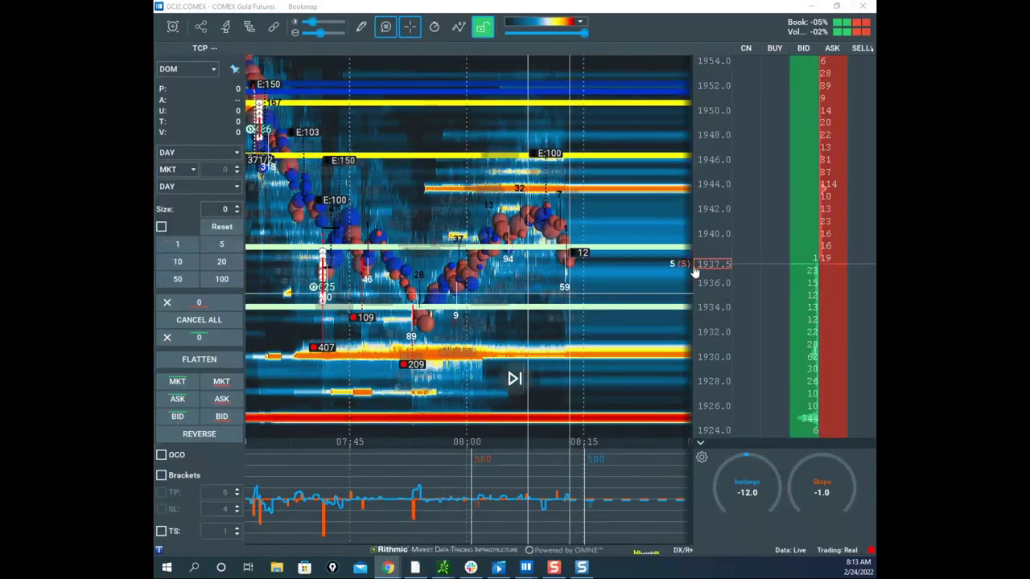
scroll(612, 242, "up", 3)
scroll(611, 243, "up", 3)
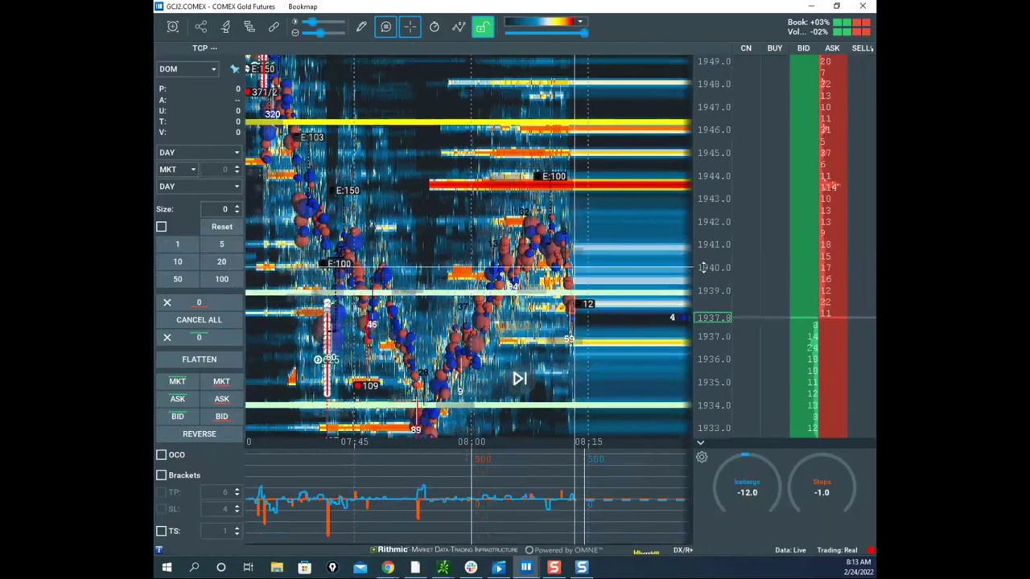
scroll(693, 278, "down", 2)
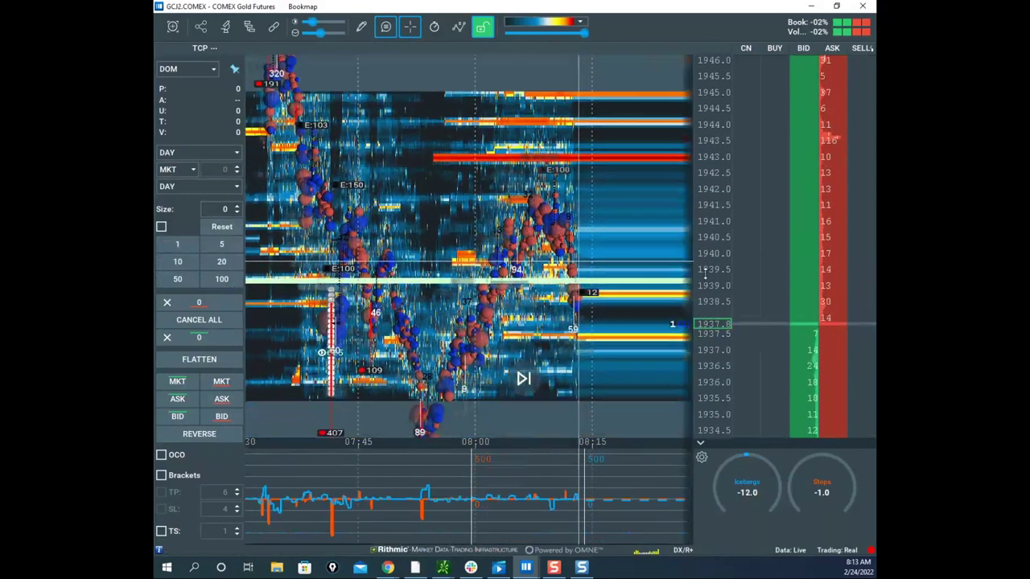
left_click_drag(534, 326, 545, 300)
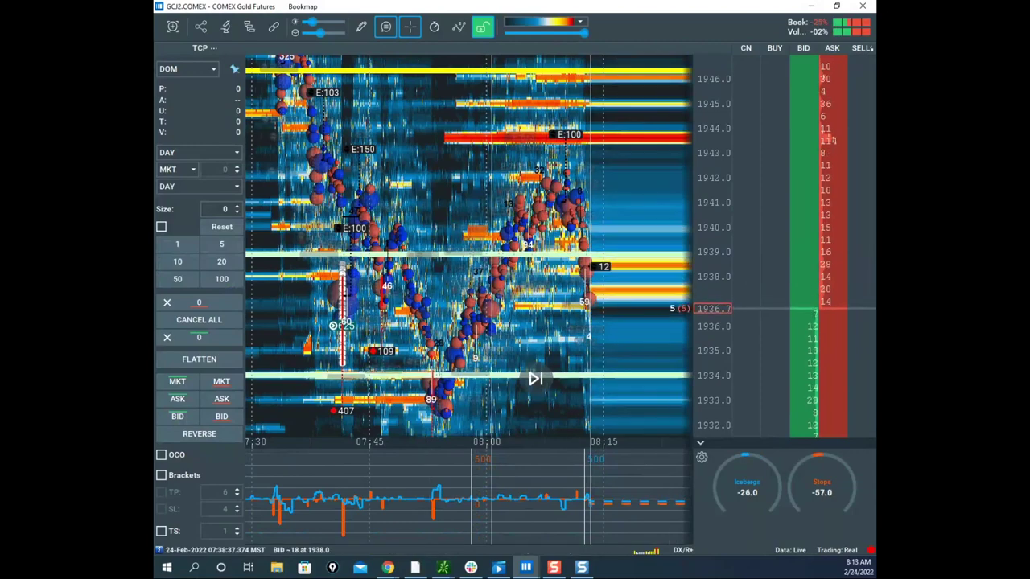
Step: Recheck the 1000-volume gold chart in the browser and move the browser back off the gold heatmap
left_click_drag(154, 135, 715, 97)
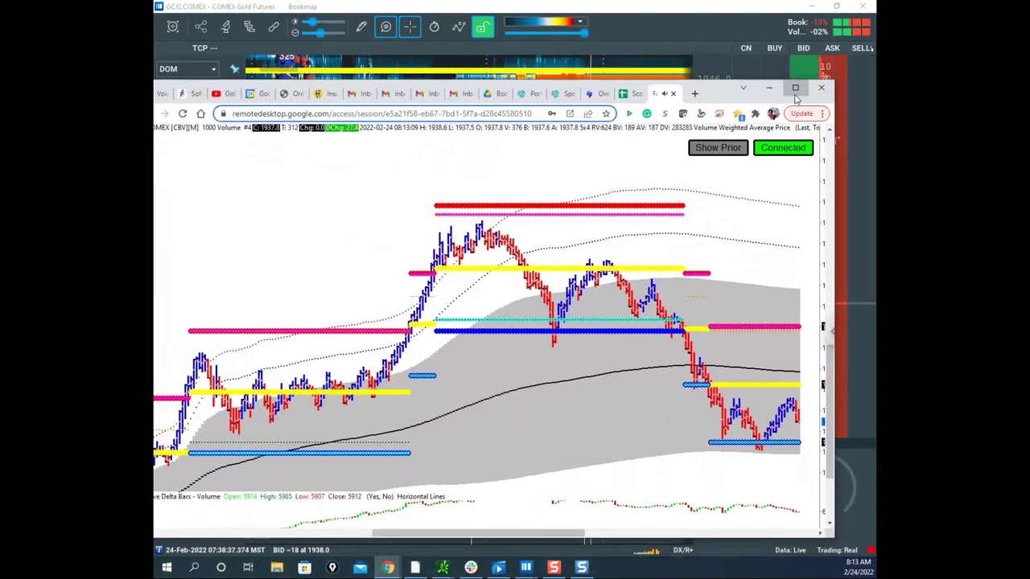
left_click(794, 91)
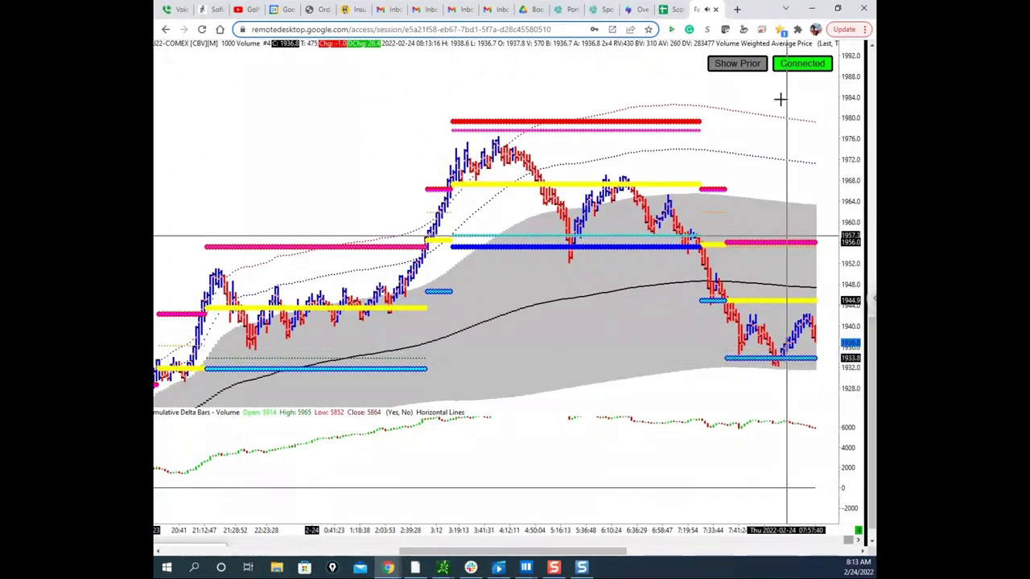
left_click_drag(756, 14, 153, 48)
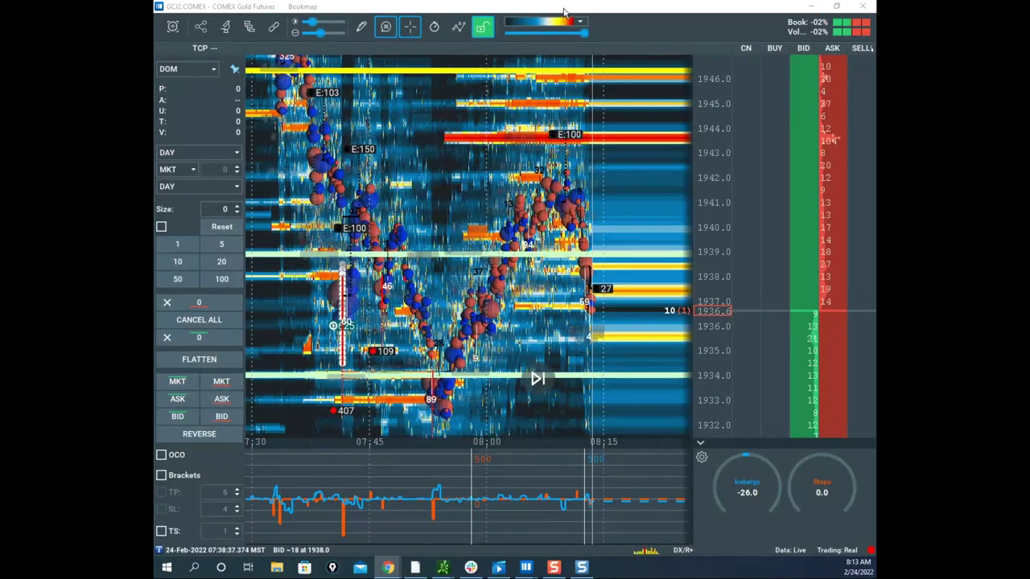
Step: Bring up the E-mini S&P 500 heatmap and examine the liquidity above the current price up to 4180
left_click_drag(513, 10, 636, 578)
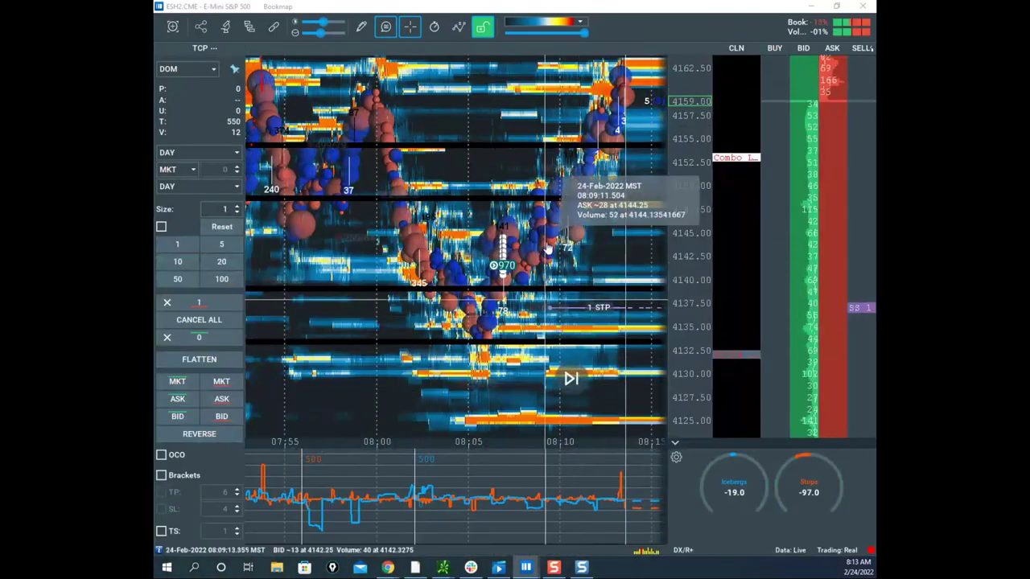
left_click_drag(550, 249, 536, 282)
scroll(683, 278, "down", 3)
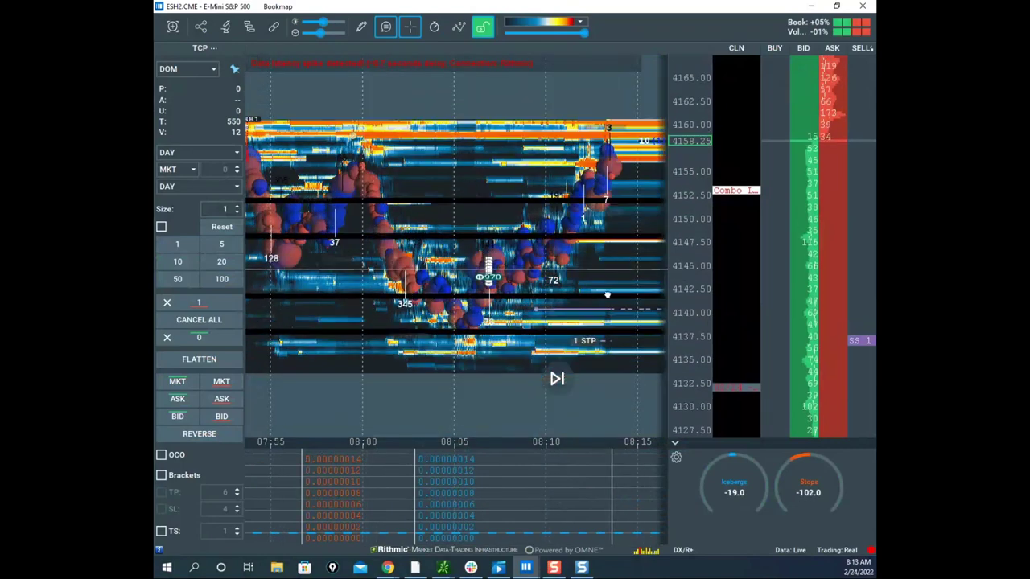
left_click_drag(613, 290, 598, 323)
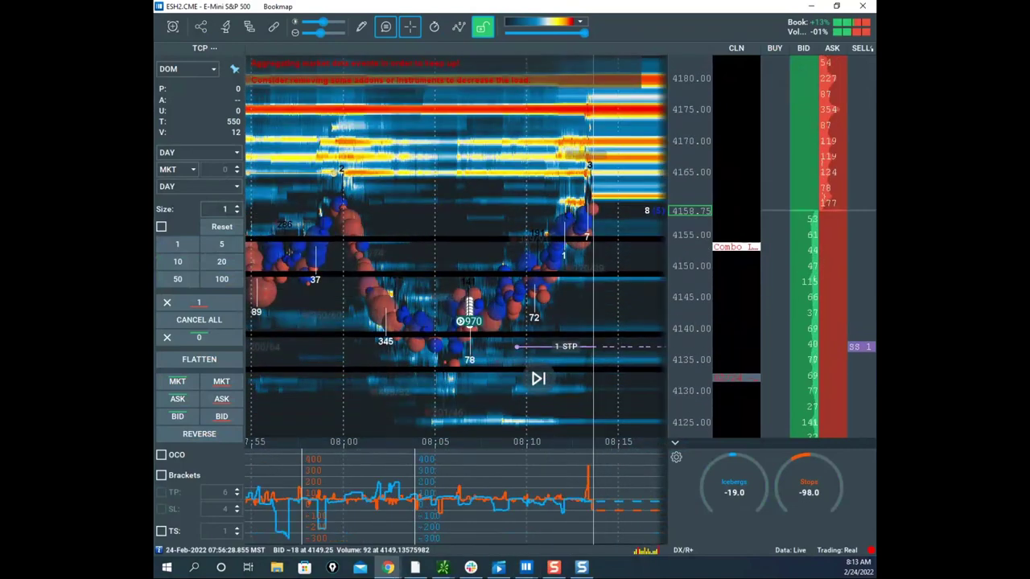
Step: Switch to the browser's remote desktop session at full size and open the 6000-volume ES chart
left_click(388, 568)
left_click_drag(755, 189, 735, 160)
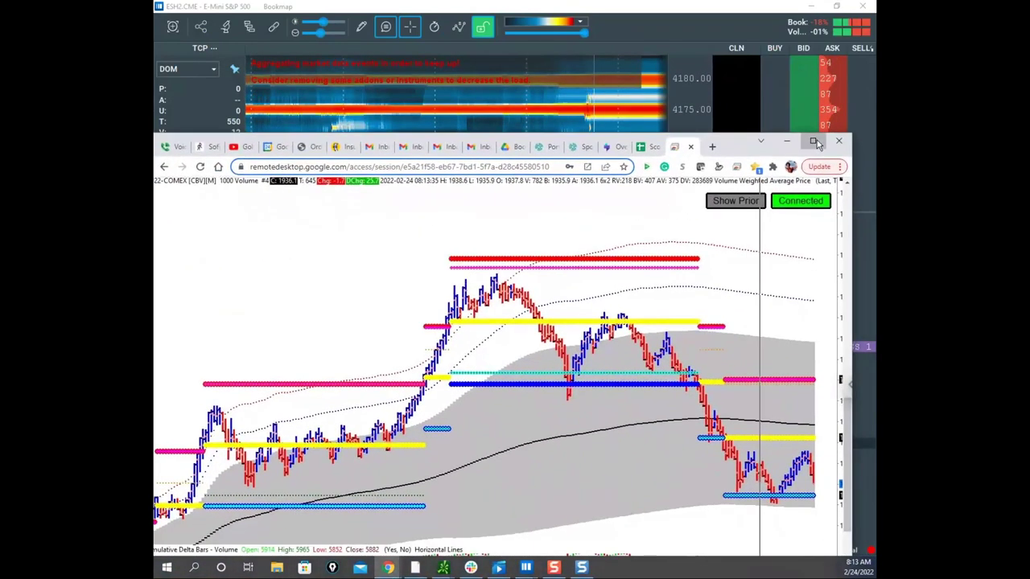
double_click(817, 140)
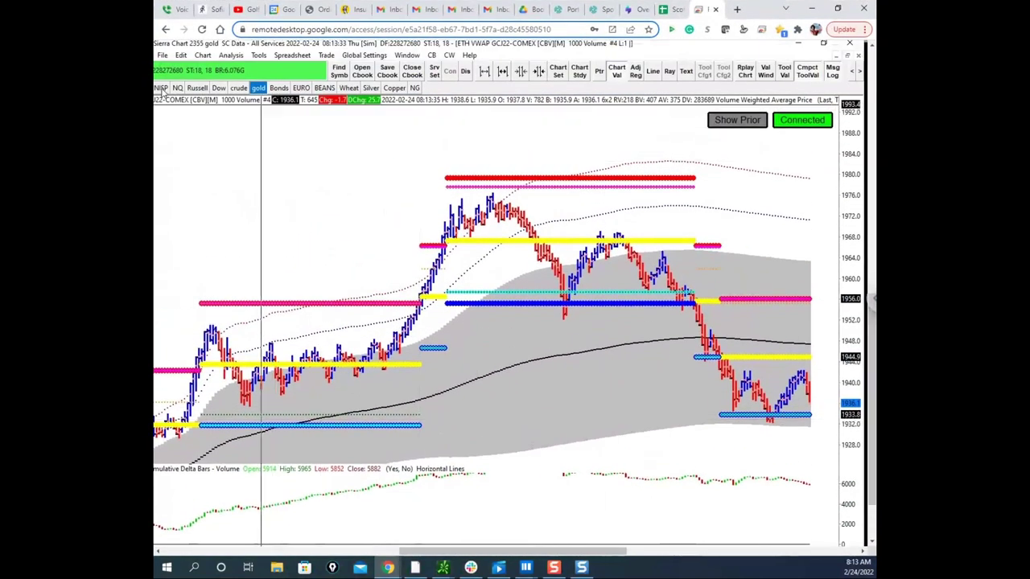
left_click(162, 89)
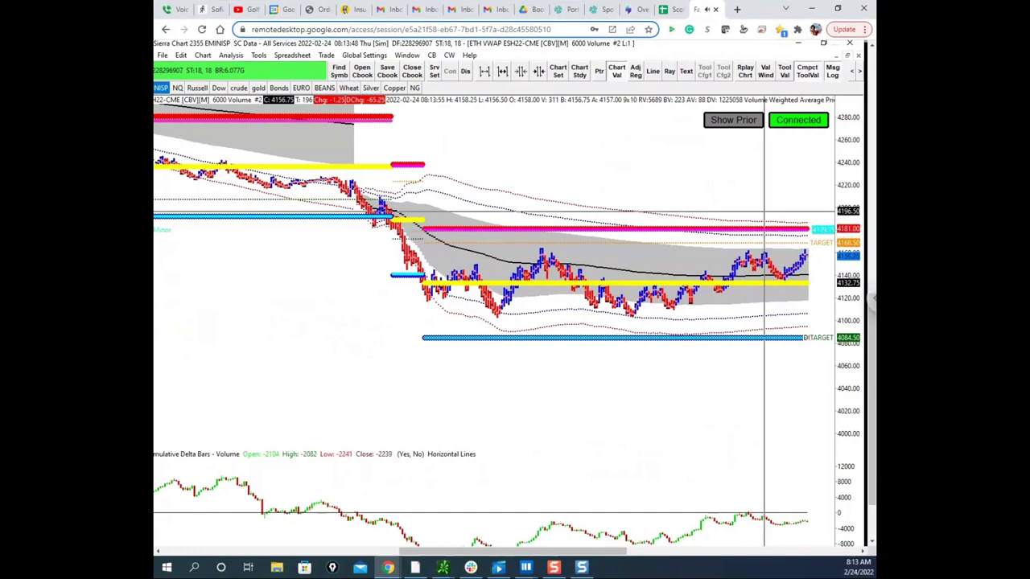
Step: Cross the ES chart's 4181.00 level, draw a path down toward 4132.75 and another above 4181.00, and clear the annotations
key("ctrl+shift+1")
key("ctrl+shift+7")
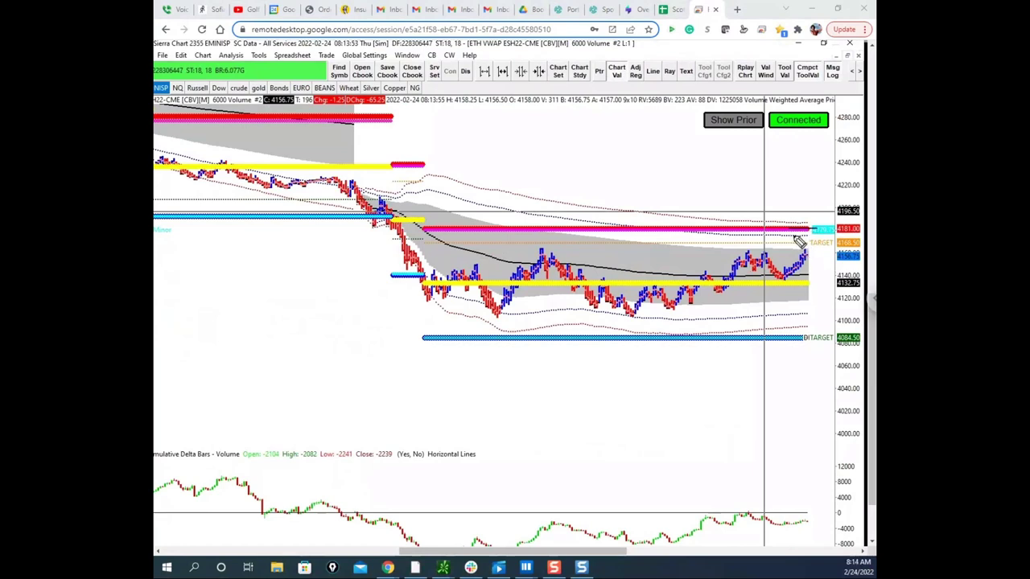
left_click_drag(807, 233, 815, 283)
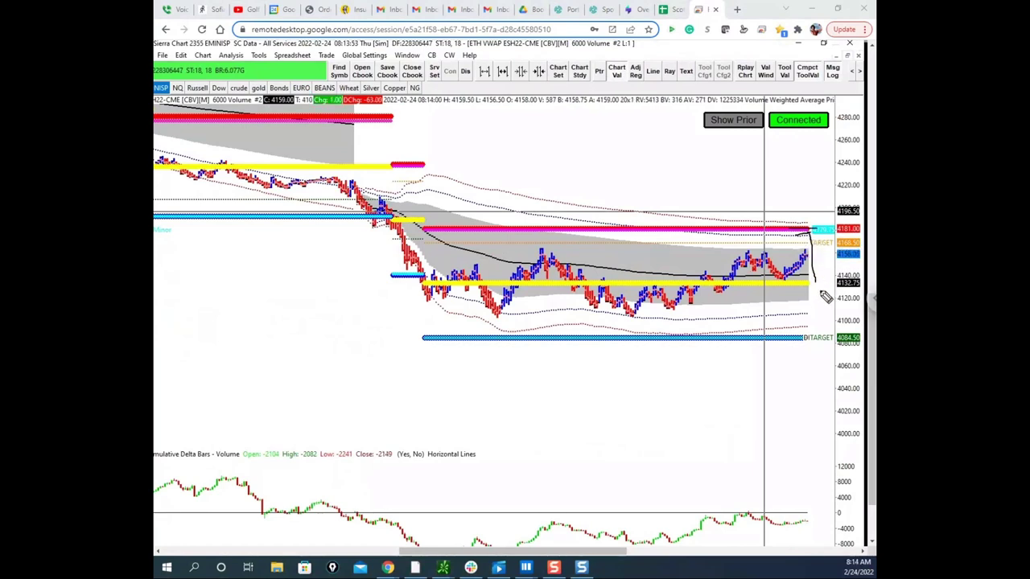
left_click_drag(807, 244, 811, 201)
left_click_drag(808, 161, 833, 150)
mouse_move(810, 194)
left_mouse_down()
mouse_move(831, 196)
mouse_move(796, 223)
mouse_move(836, 140)
left_mouse_up()
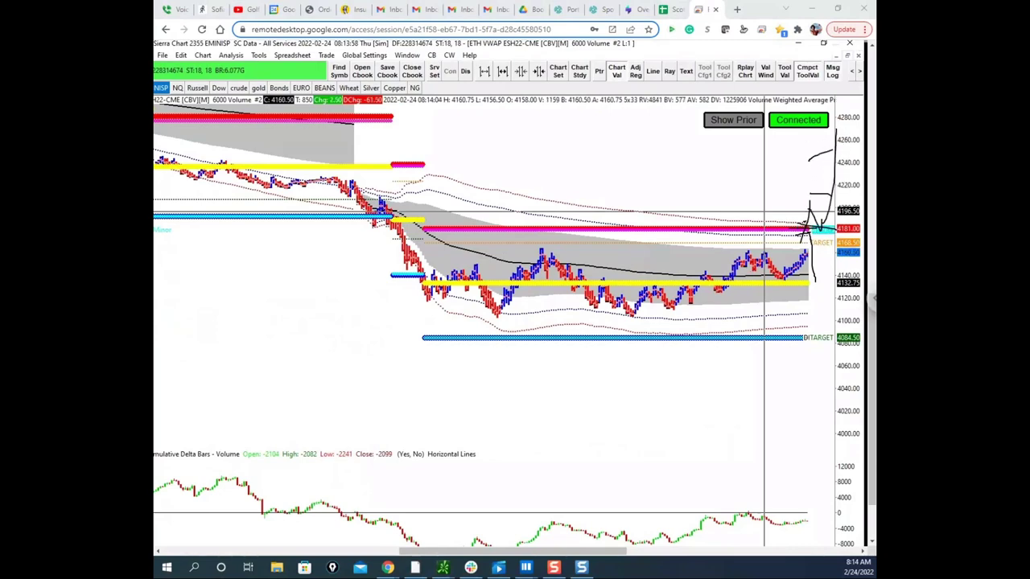
key("Escape")
Step: Return to Bookmap to review the E-mini S&P 500 heatmap over a longer time span, and bring up the gold heatmap at full size
mouse_move(759, 9)
left_mouse_down()
mouse_move(765, 23)
mouse_move(649, 51)
mouse_move(154, 48)
left_mouse_up()
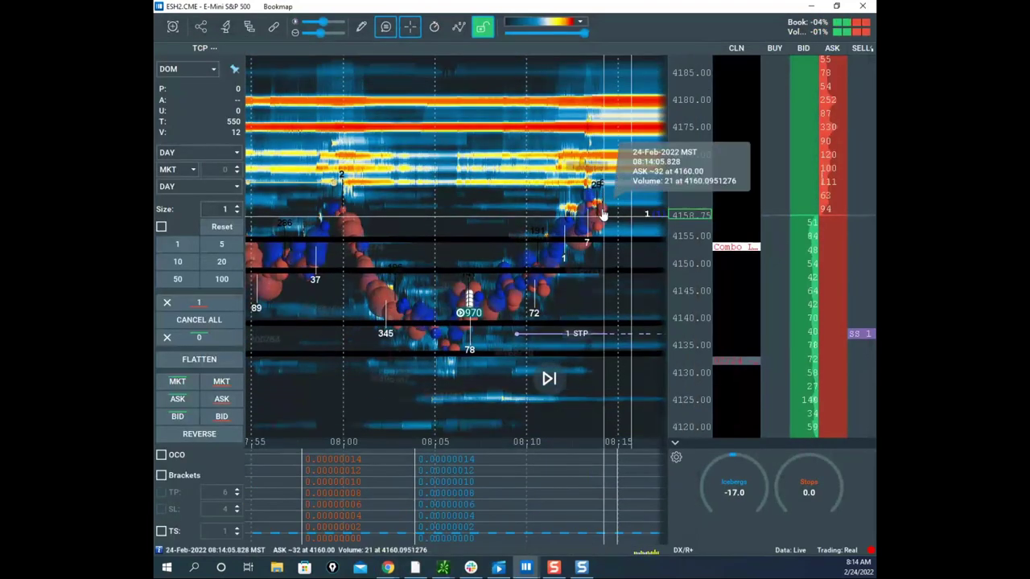
left_click_drag(289, 270, 276, 240)
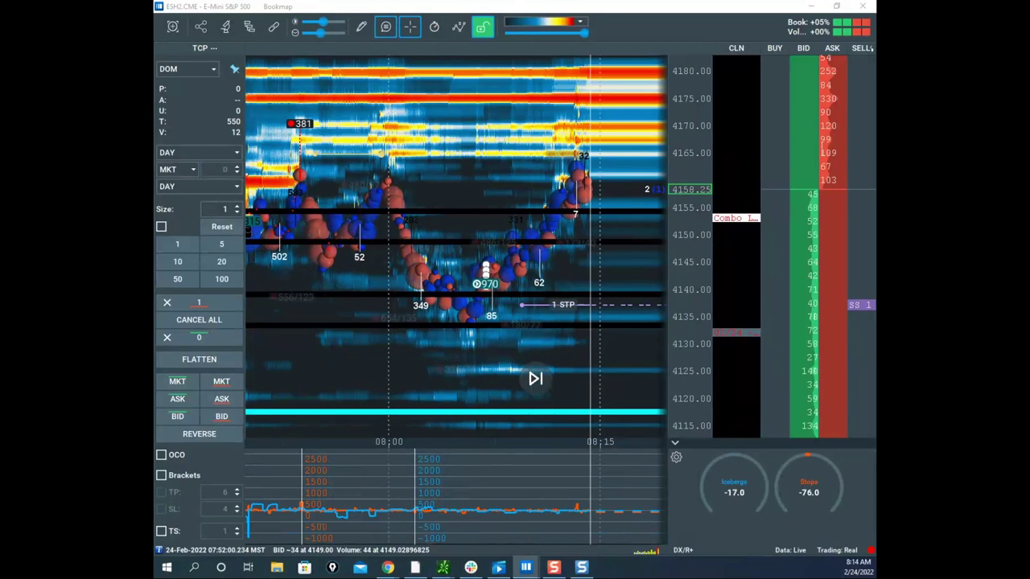
left_click_drag(162, 187, 693, 59)
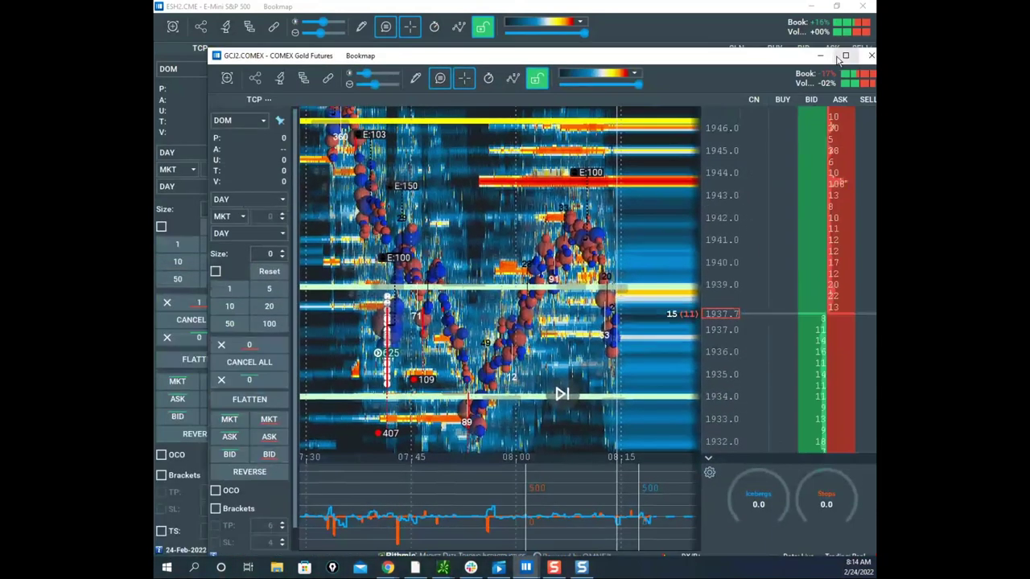
left_click(846, 56)
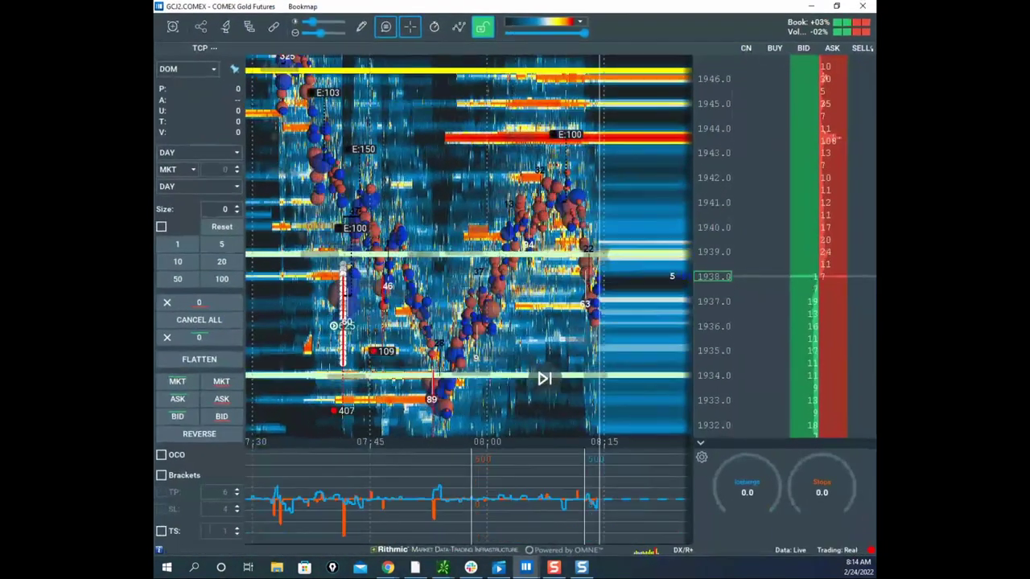
Step: Check the ATR on thinkorswim's 1-hour and 5-minute /GC charts and return to the gold heatmap
left_click_drag(447, 216, 592, 169)
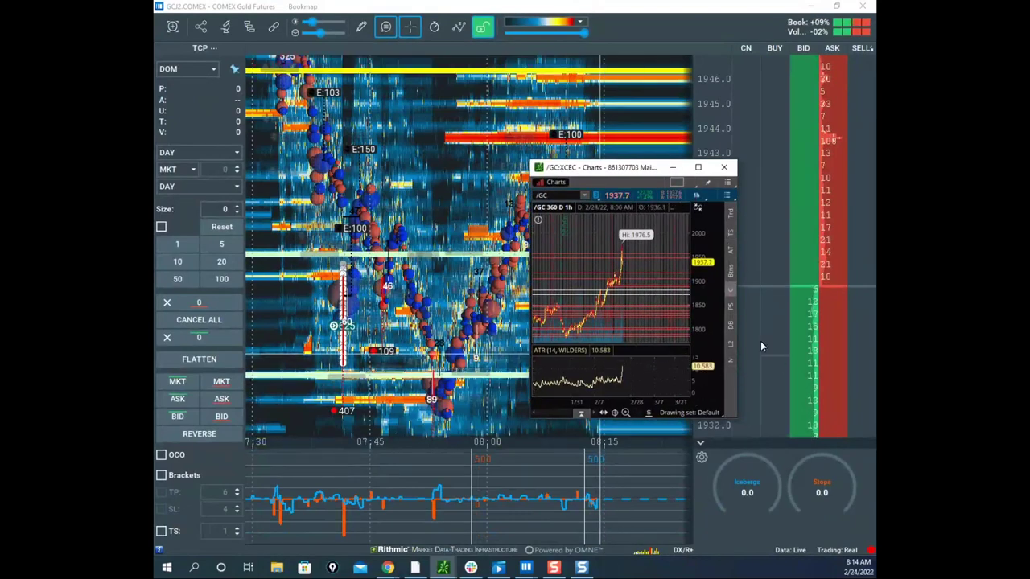
left_click_drag(597, 170, 154, 164)
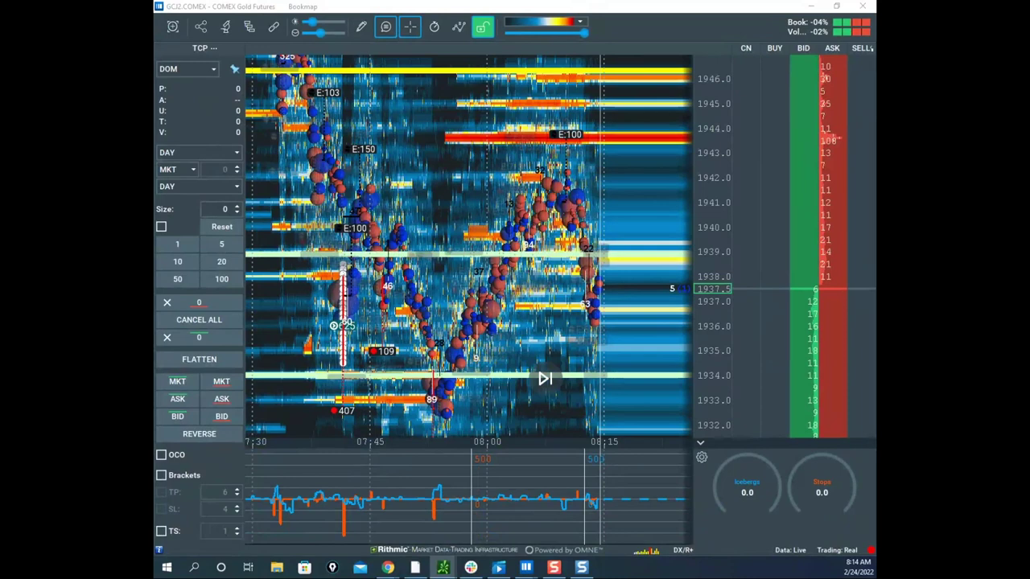
left_click_drag(154, 242, 660, 164)
left_click_drag(711, 366, 719, 384)
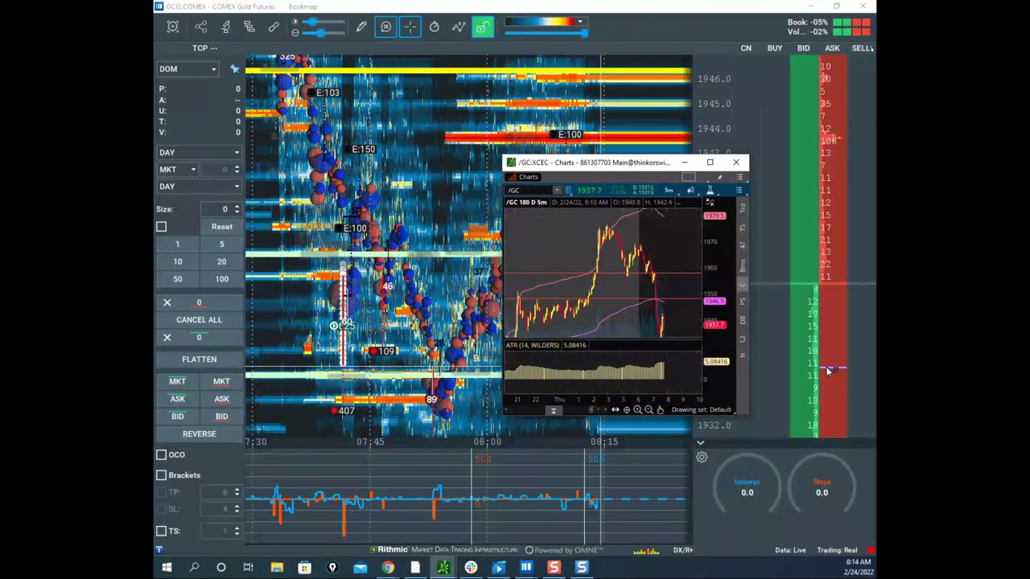
left_click(546, 378)
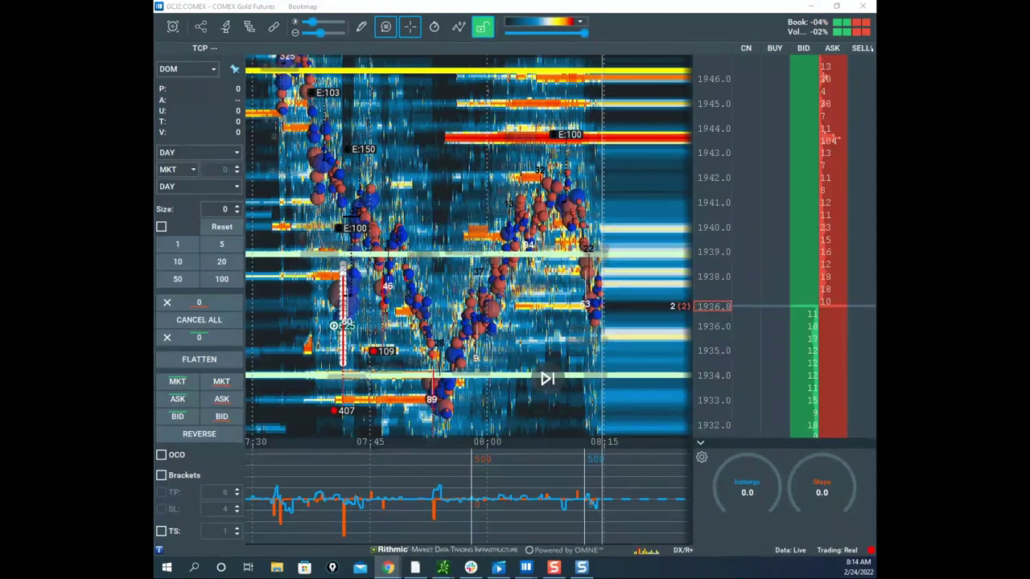
Step: Switch from the gold heatmap to the E-mini S&P 500 chart and cancel all of its working orders
left_click_drag(710, 228, 716, 251)
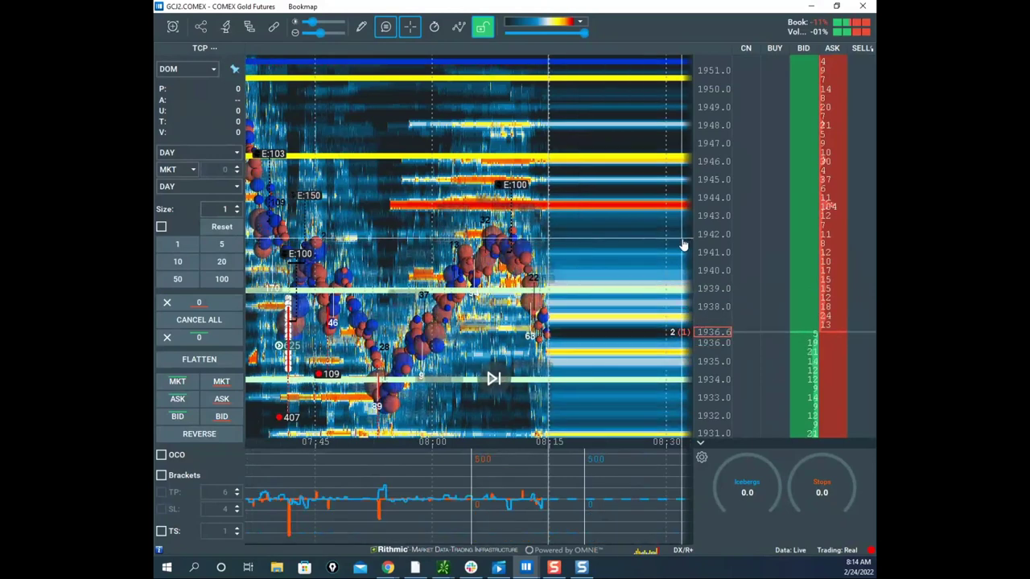
scroll(706, 232, "up", 1)
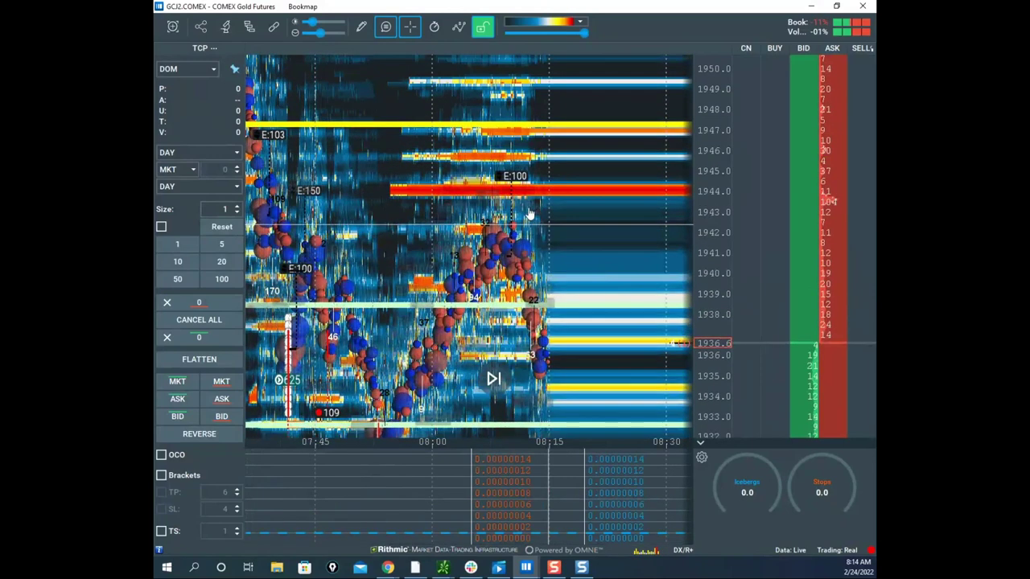
scroll(531, 215, "up", 1)
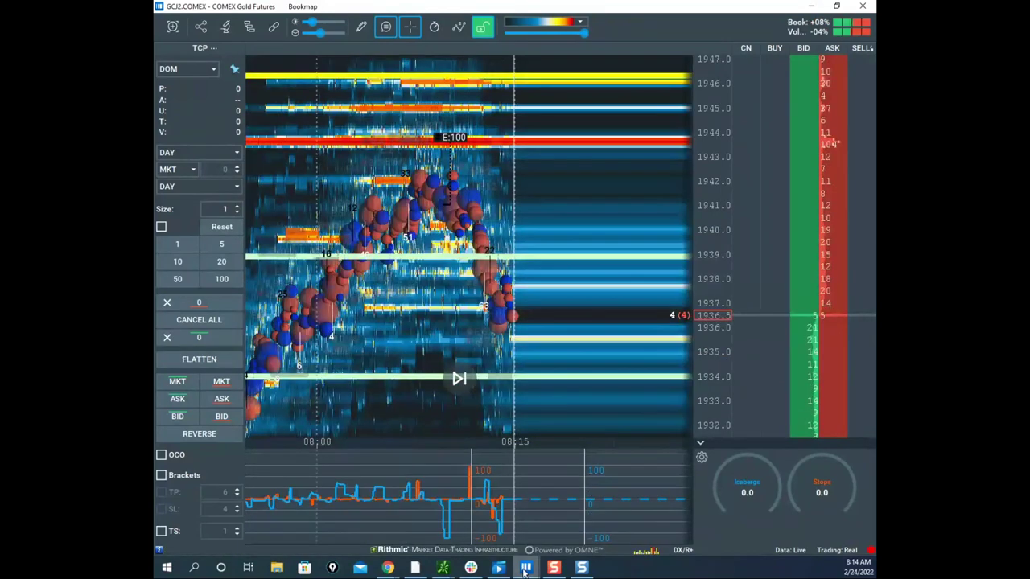
left_click(526, 568)
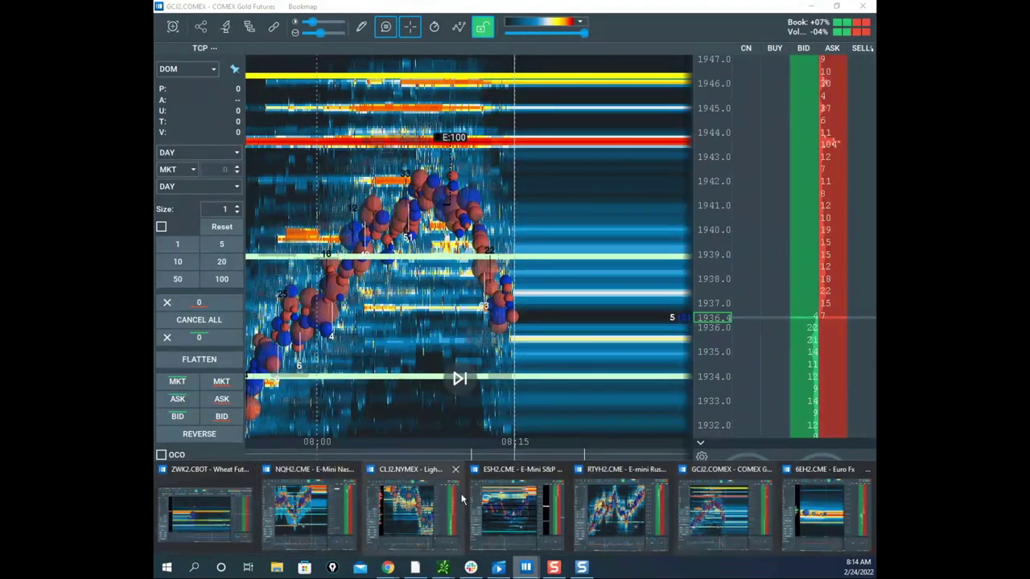
left_click(545, 500)
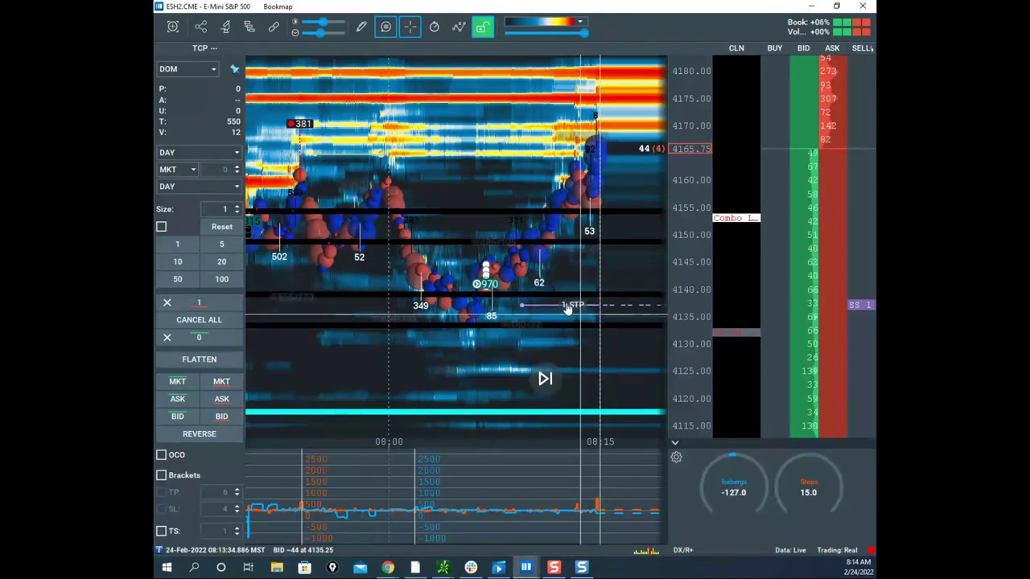
left_click(199, 320)
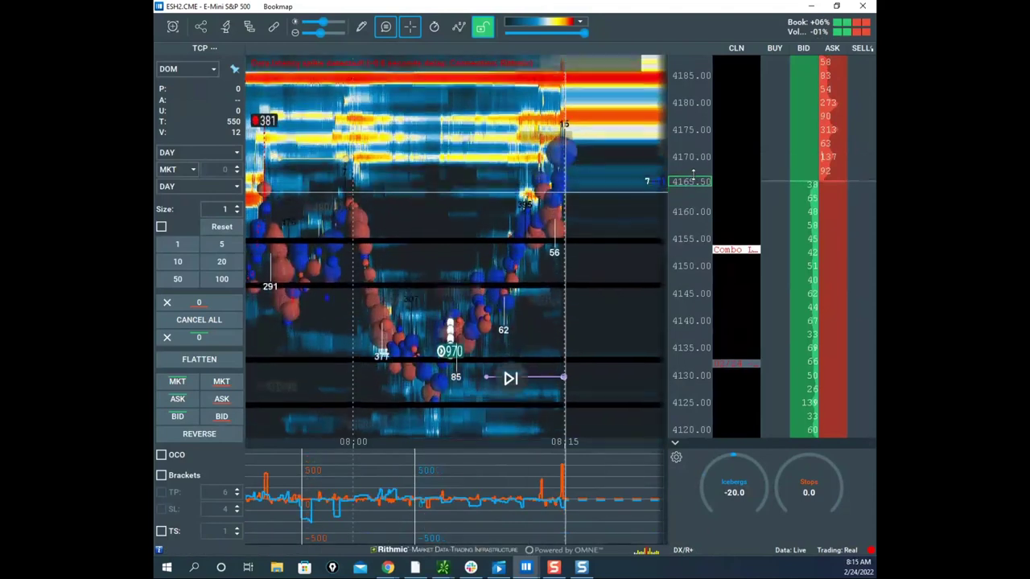
Step: Circle the ES liquidity bands from about 4165 to 4182.50, draw a path up through them and steeply down, and clear the annotations
scroll(475, 228, "up", 3)
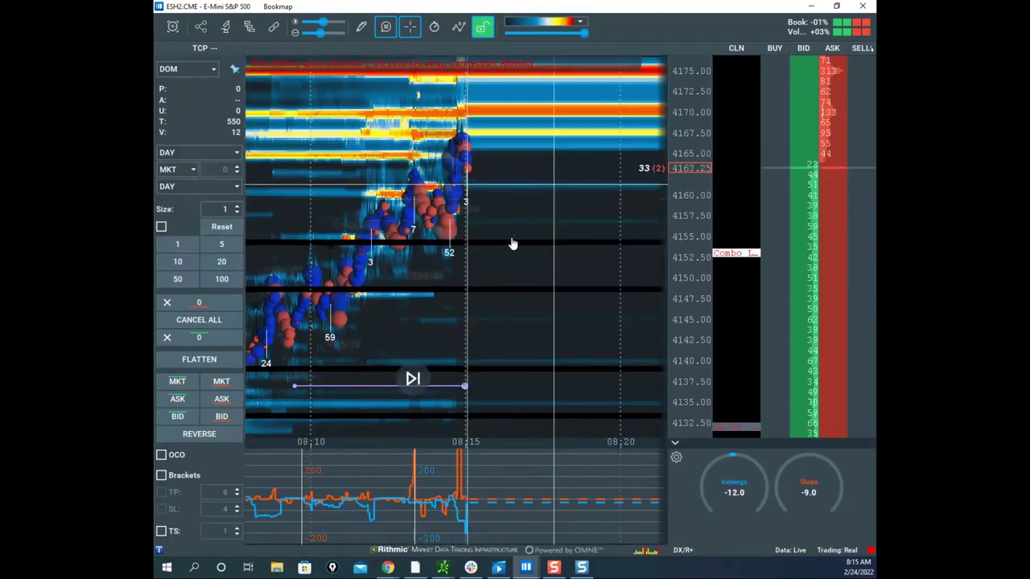
scroll(673, 187, "up", 2)
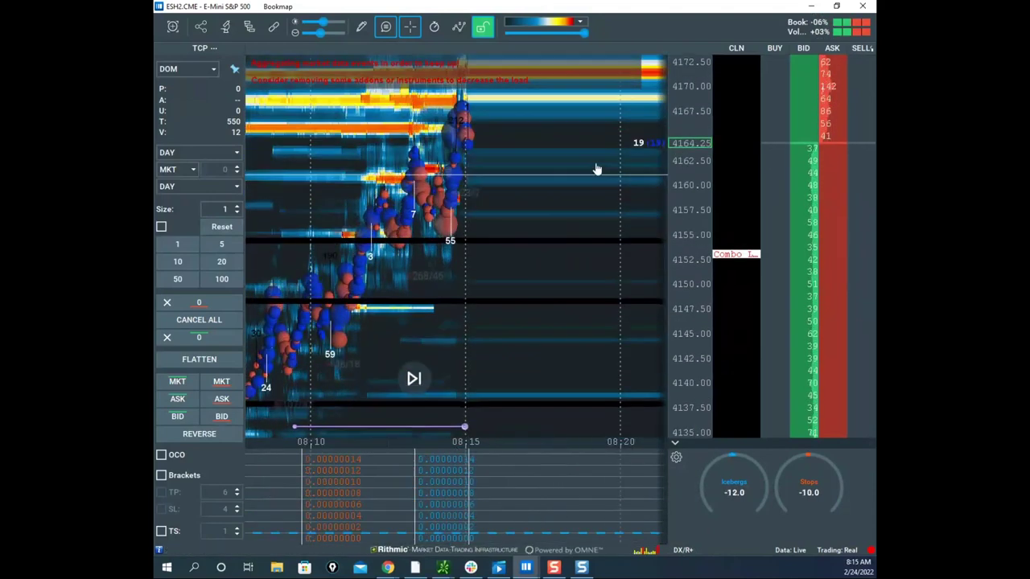
left_click_drag(597, 166, 605, 288)
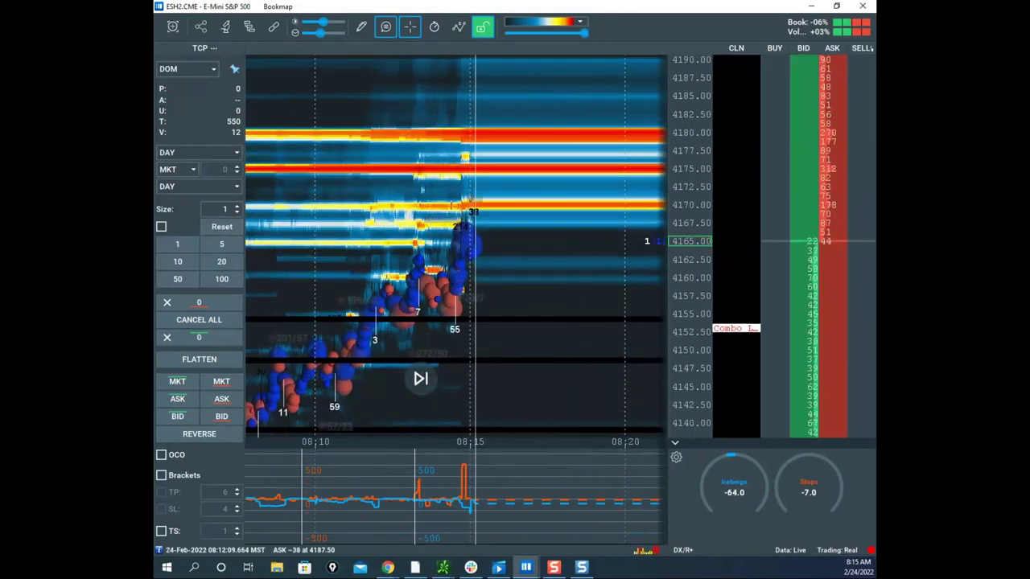
mouse_move(570, 123)
left_mouse_down()
mouse_move(402, 115)
mouse_move(465, 228)
left_mouse_up()
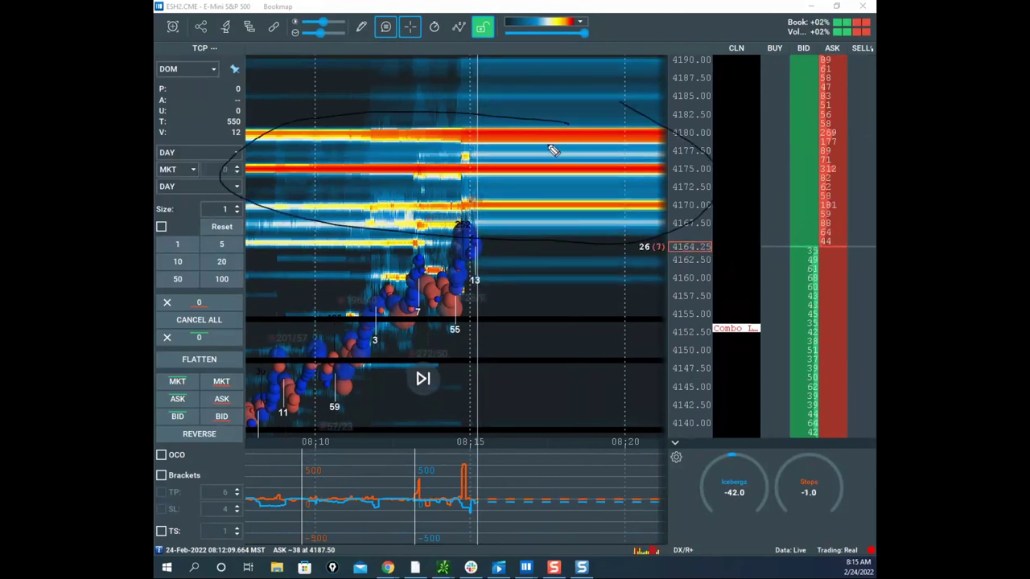
mouse_move(561, 122)
left_mouse_down()
mouse_move(278, 127)
mouse_move(803, 171)
left_mouse_up()
mouse_move(478, 253)
left_mouse_down()
mouse_move(517, 184)
mouse_move(605, 520)
left_mouse_up()
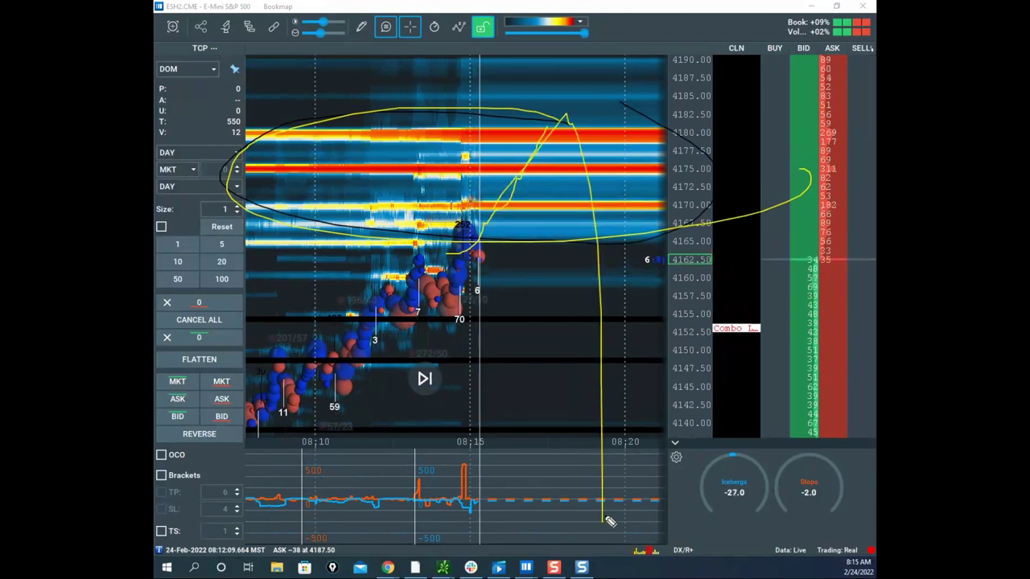
key("Escape")
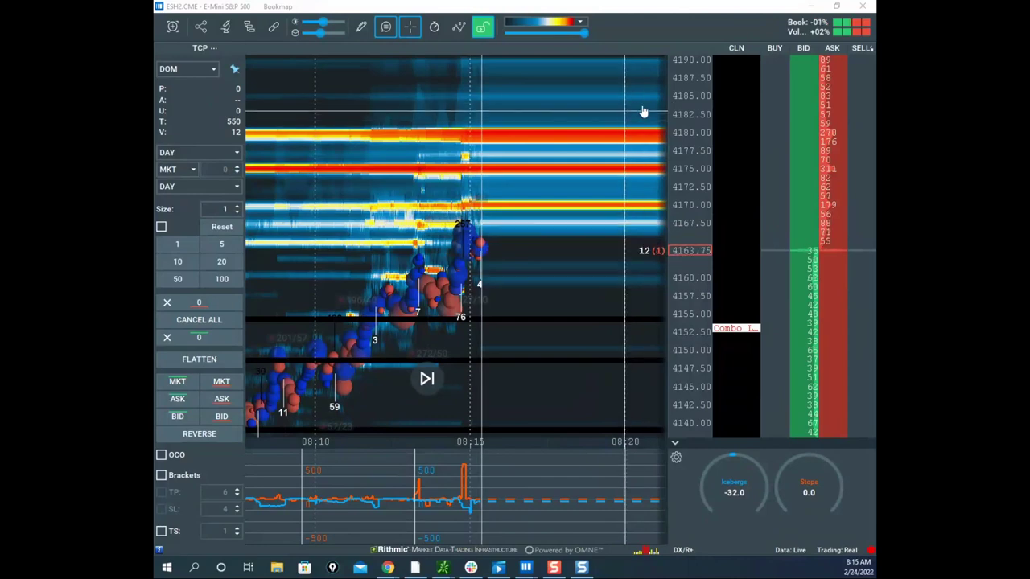
Step: Circle the 4170 to 4180 liquidity bands, mark their ask sizes, sketch a rise toward 4180 and a fall back, and clear the annotations
scroll(593, 206, "up", 3)
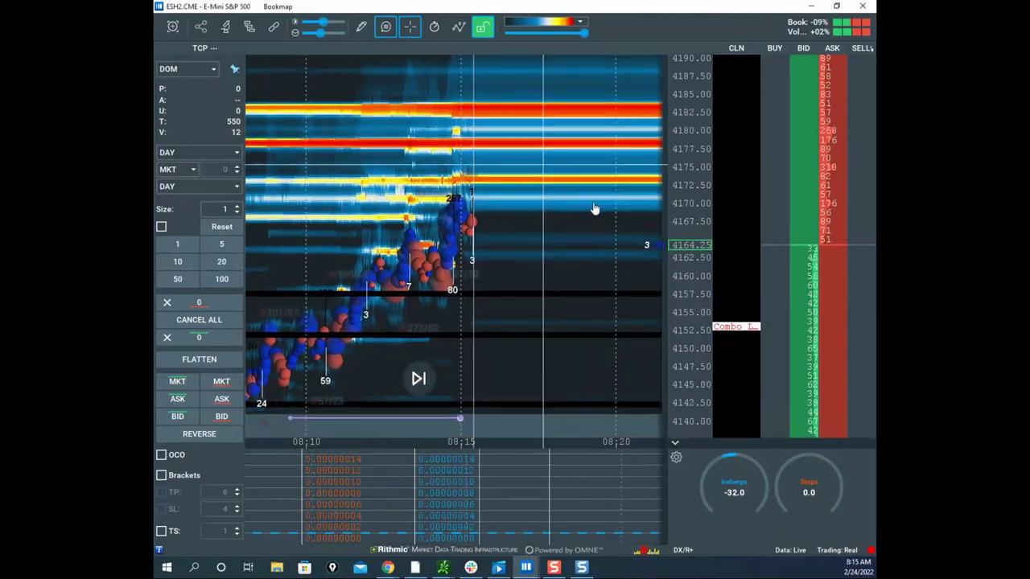
left_click_drag(540, 223, 480, 212)
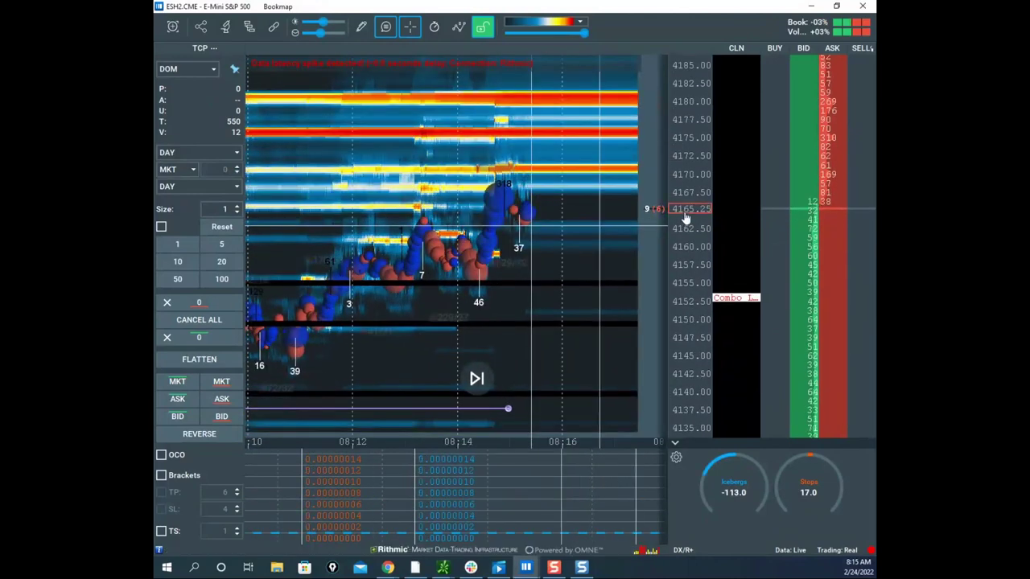
left_click_drag(577, 245, 609, 269)
scroll(700, 253, "up", 2)
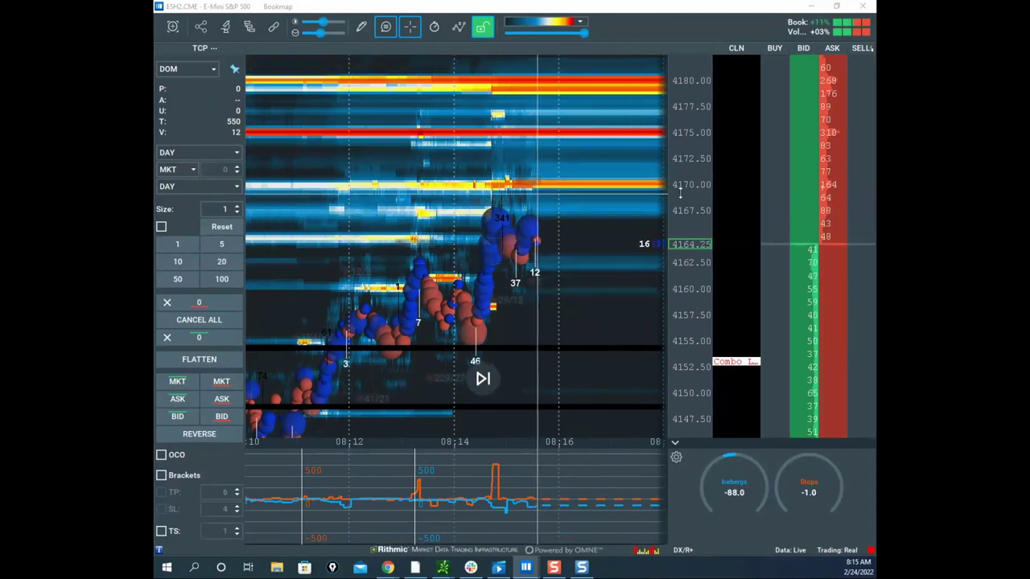
scroll(679, 196, "down", 2)
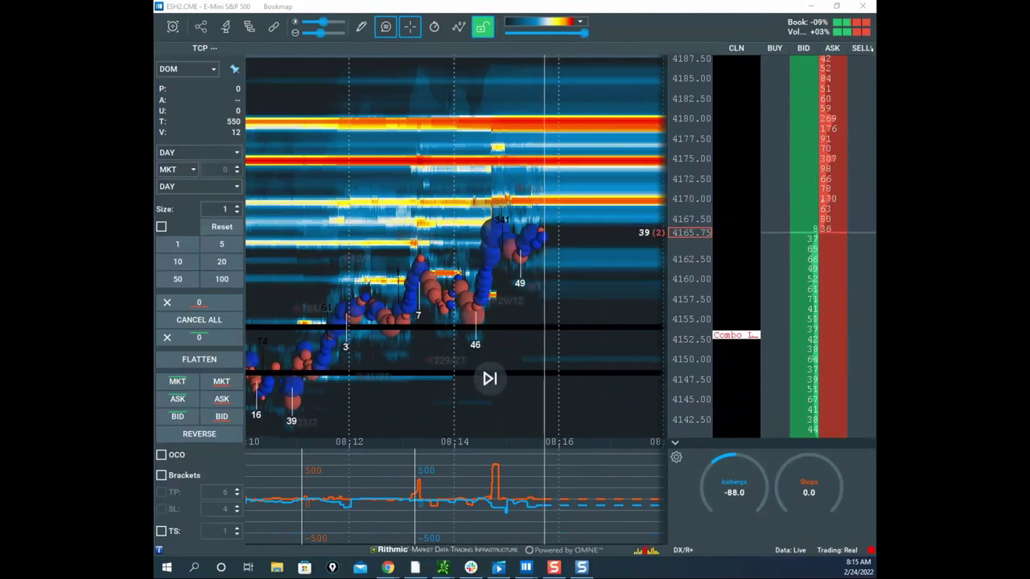
left_click_drag(547, 103, 299, 195)
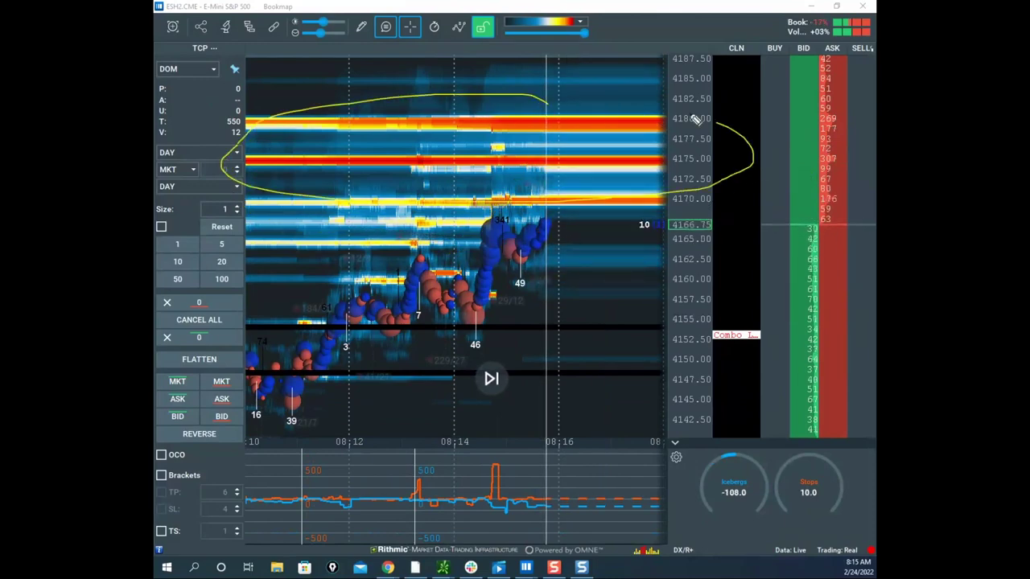
left_click_drag(696, 119, 576, 95)
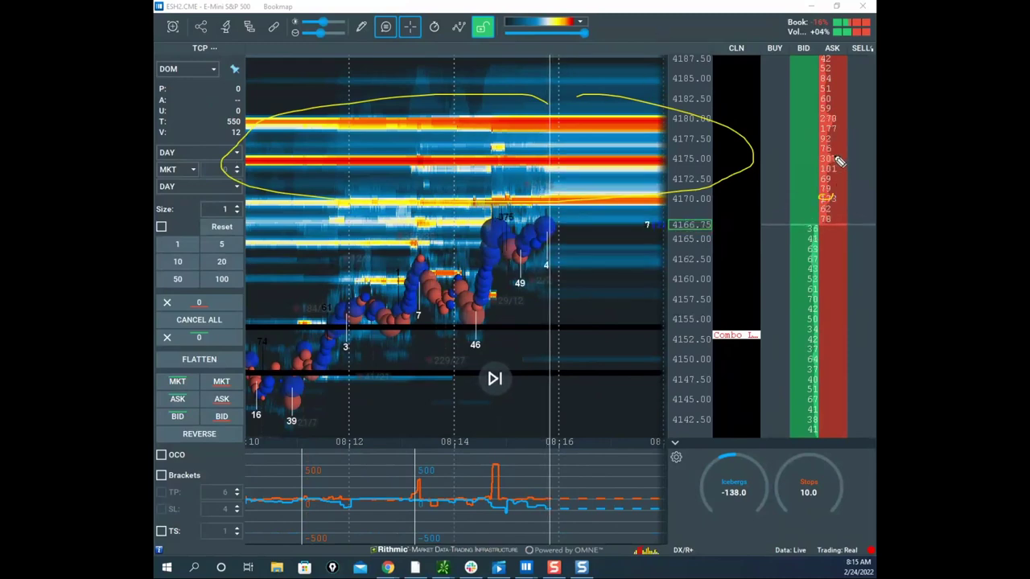
left_click_drag(828, 153, 841, 172)
left_click_drag(833, 113, 831, 127)
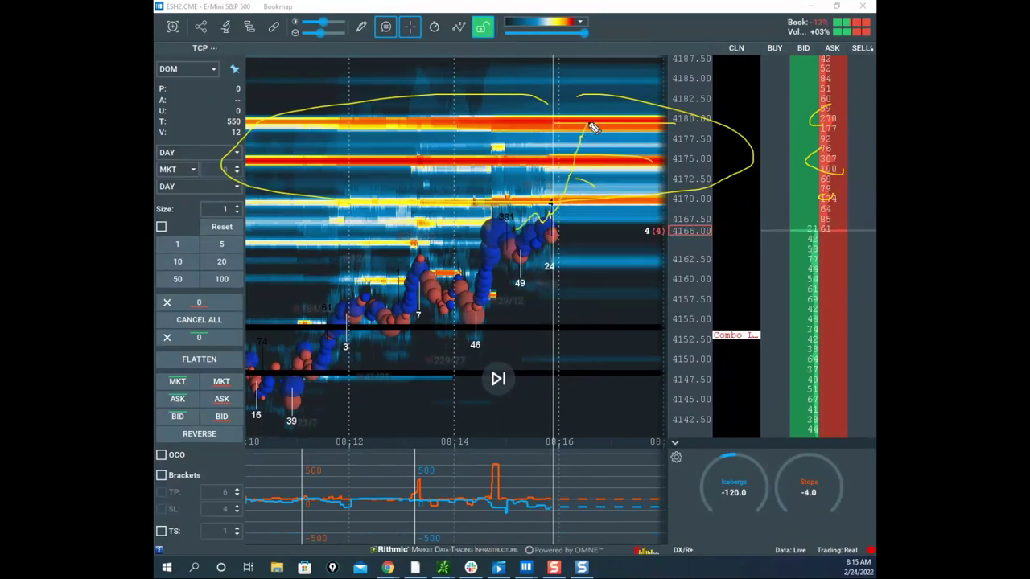
left_click_drag(564, 184, 657, 244)
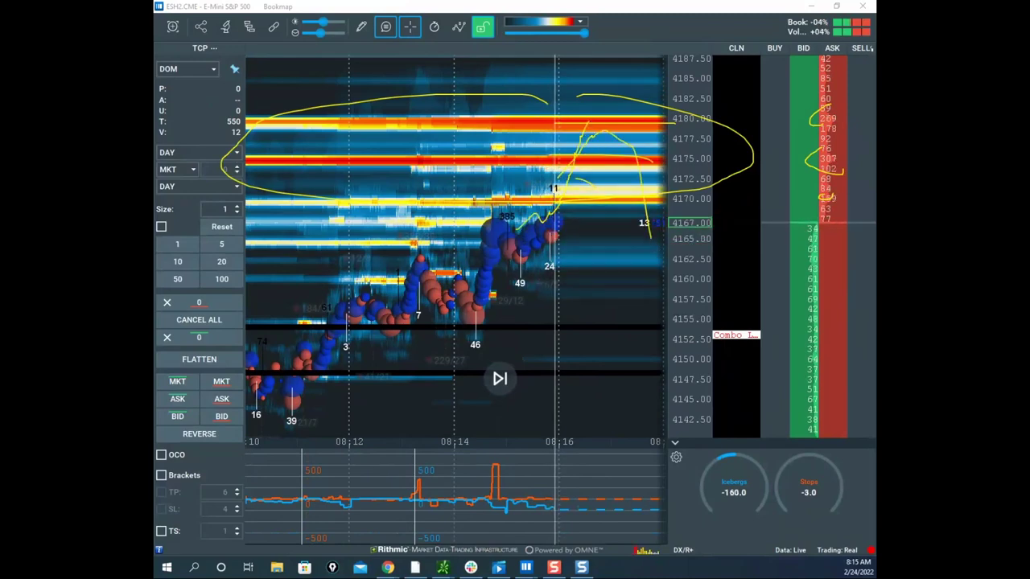
key("Escape")
Step: Examine how E-mini S&P 500 trades and the order book develop below the resting liquidity at 4170, 4175 and 4180
scroll(641, 151, "down", 1)
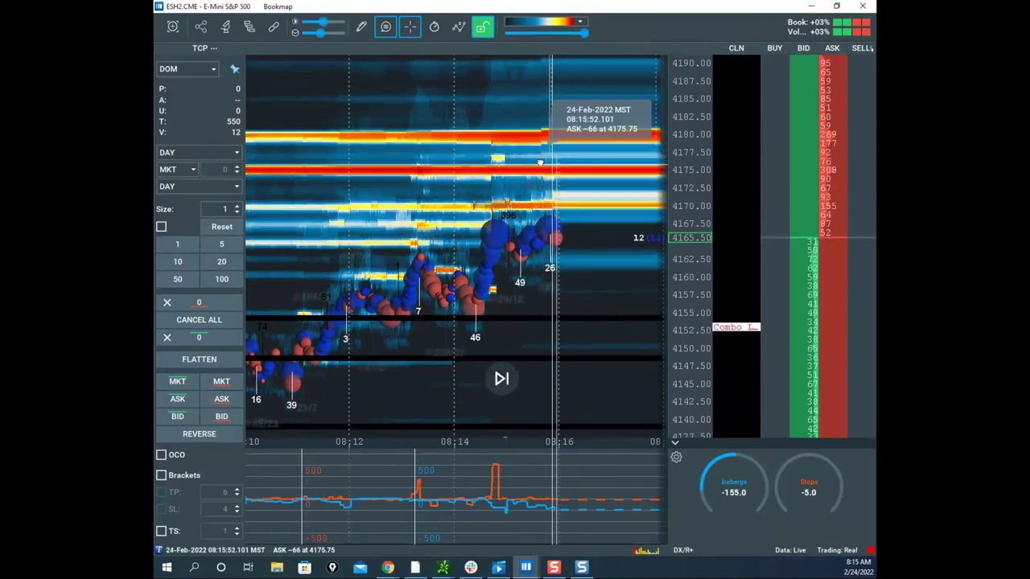
left_click_drag(552, 165, 528, 152)
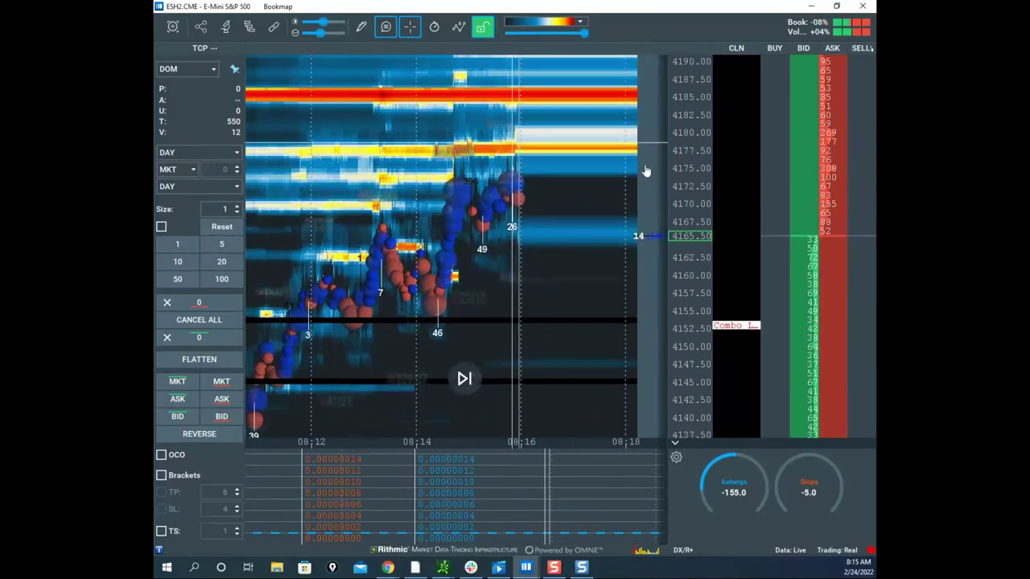
scroll(646, 171, "up", 2)
scroll(687, 218, "down", 1)
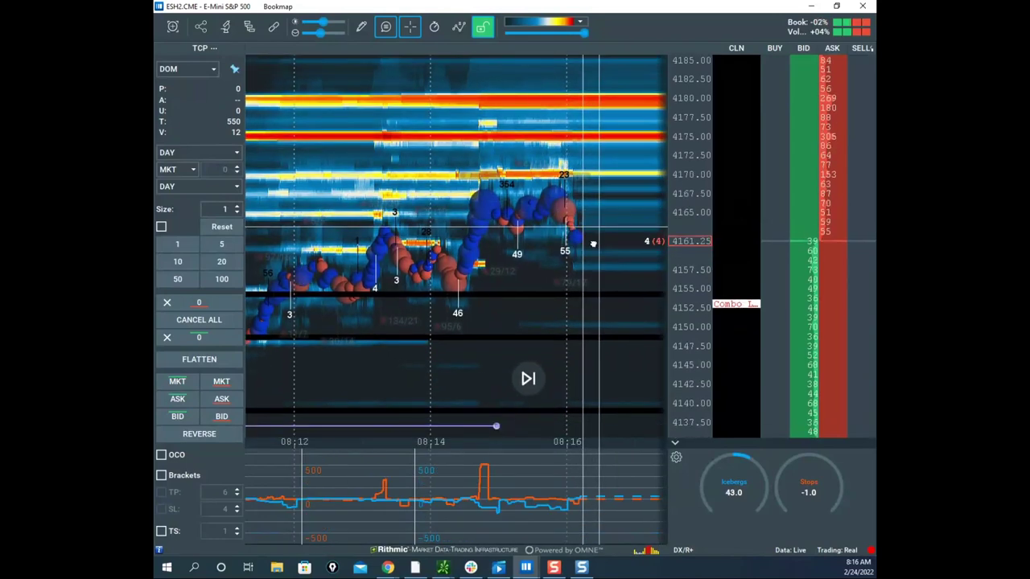
scroll(662, 243, "up", 3)
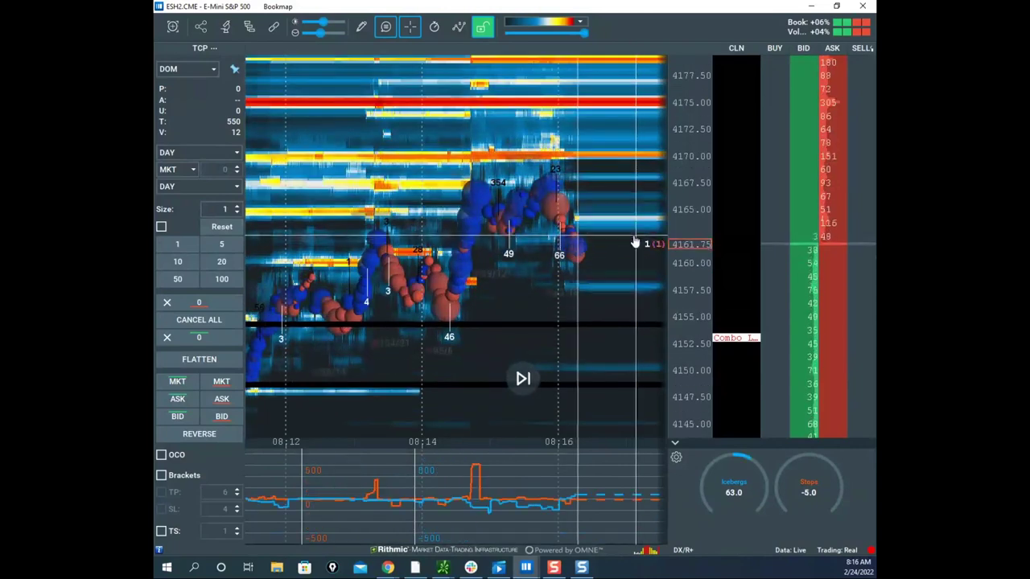
left_click_drag(609, 230, 630, 237)
scroll(696, 218, "down", 3)
scroll(599, 186, "up", 1)
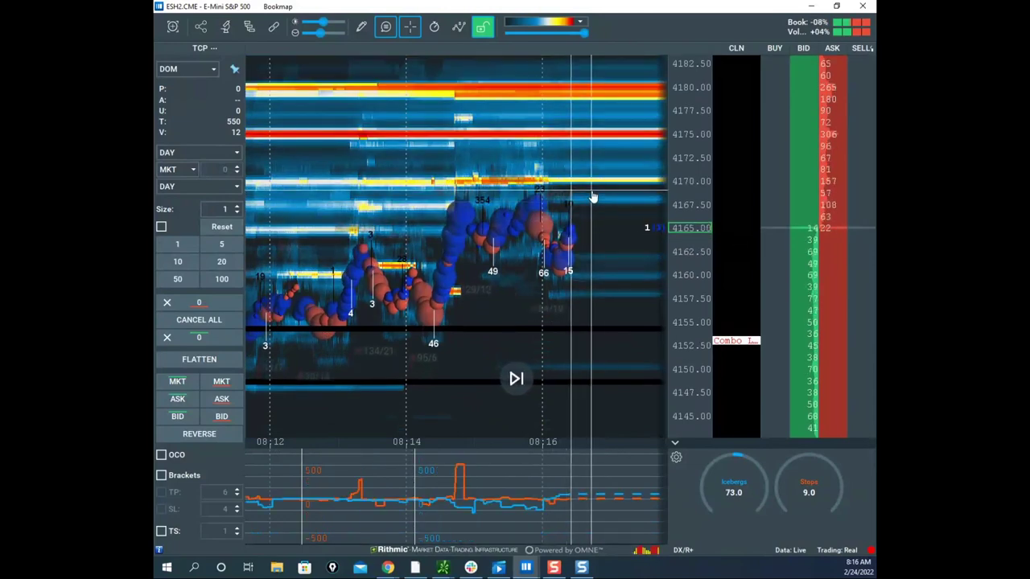
left_click_drag(564, 252, 550, 275)
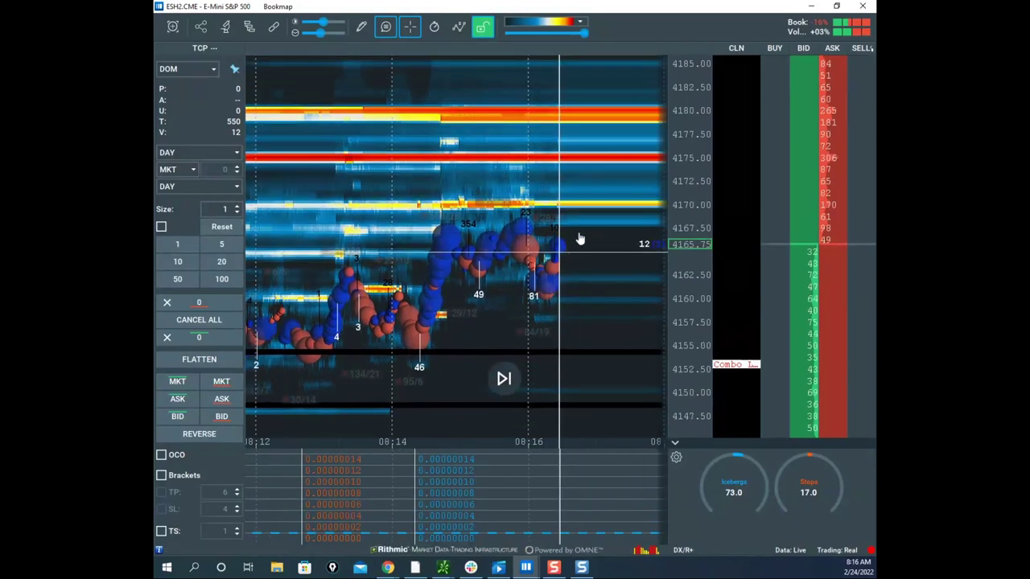
scroll(678, 193, "down", 1)
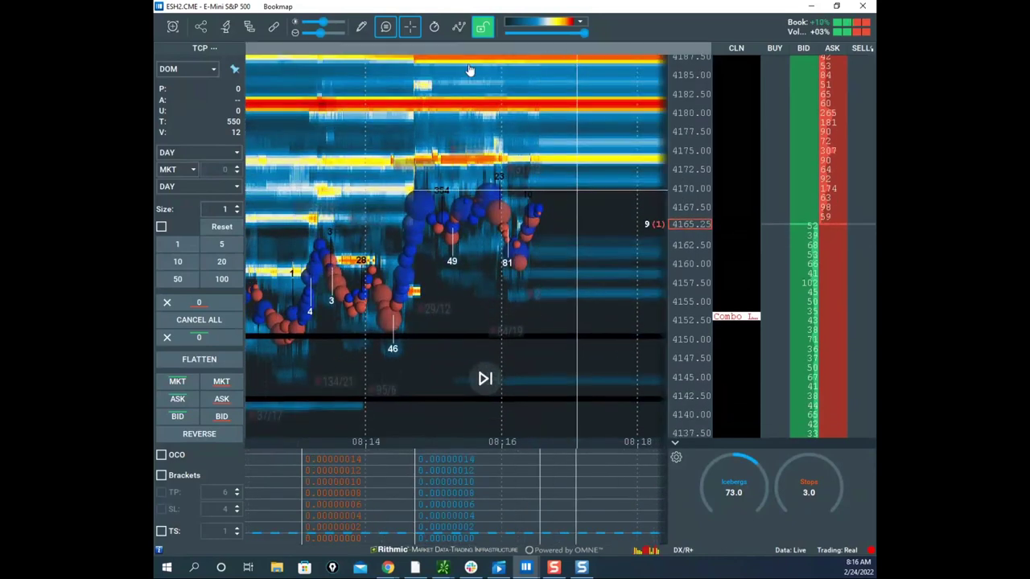
scroll(501, 230, "up", 3)
left_click_drag(501, 230, 485, 311)
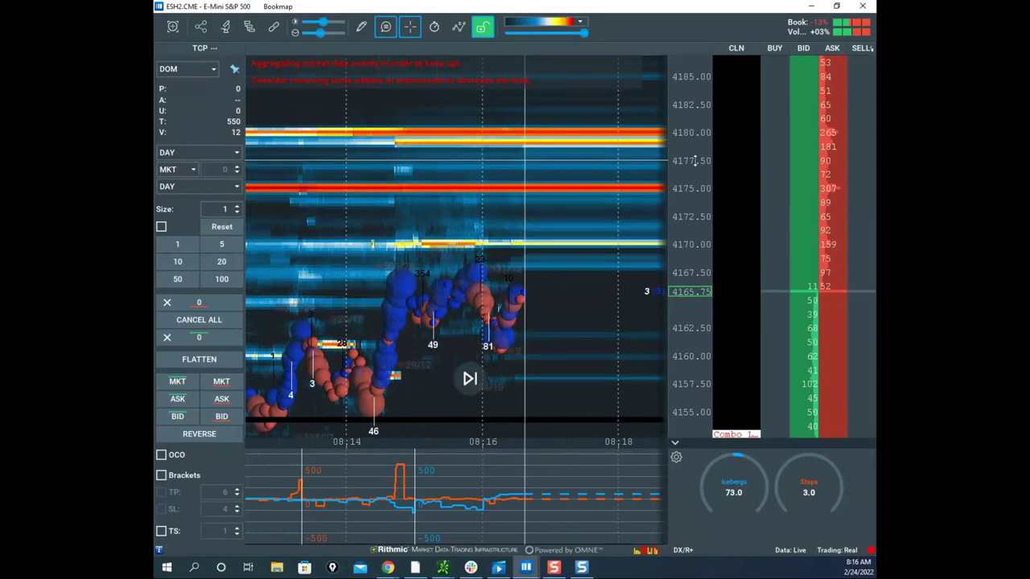
scroll(538, 169, "down", 2)
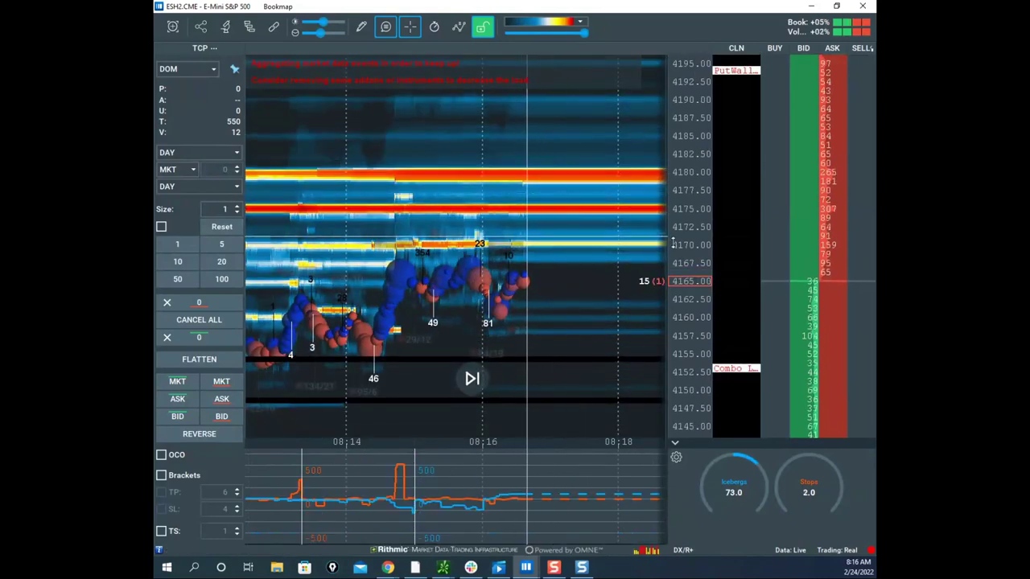
scroll(678, 247, "up", 1)
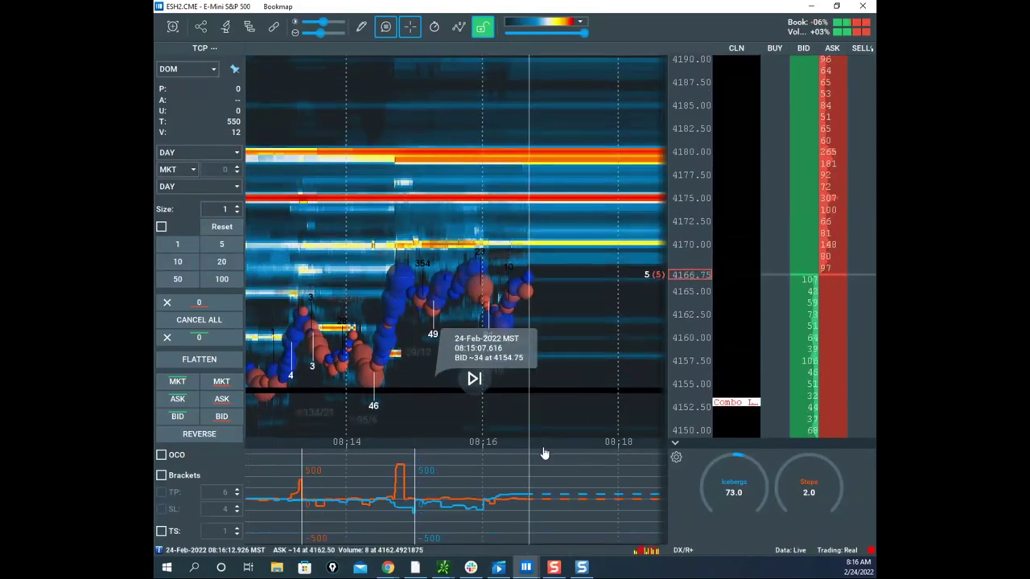
Step: Switch to the gold futures heatmap and place a 1-contract buy stop at about 1943.0
mouse_move(526, 567)
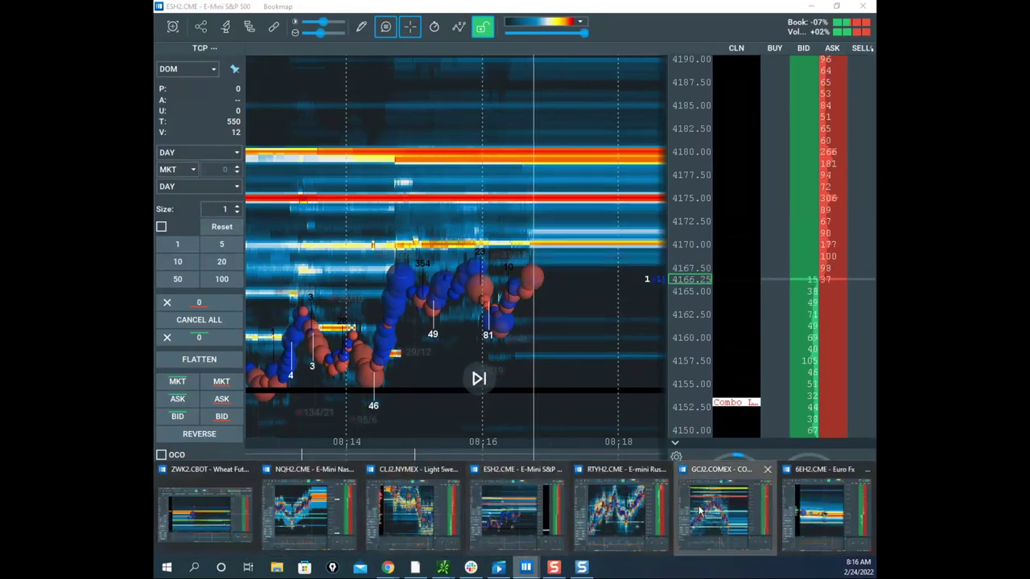
left_click(724, 511)
left_click_drag(589, 303, 585, 227)
scroll(715, 209, "down", 2)
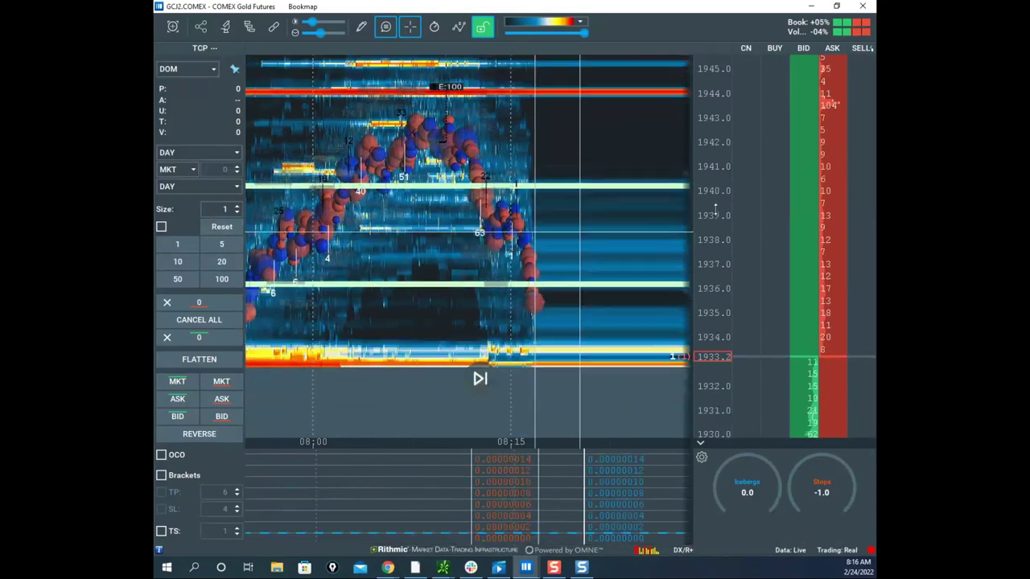
scroll(716, 209, "down", 2)
scroll(583, 209, "down", 1)
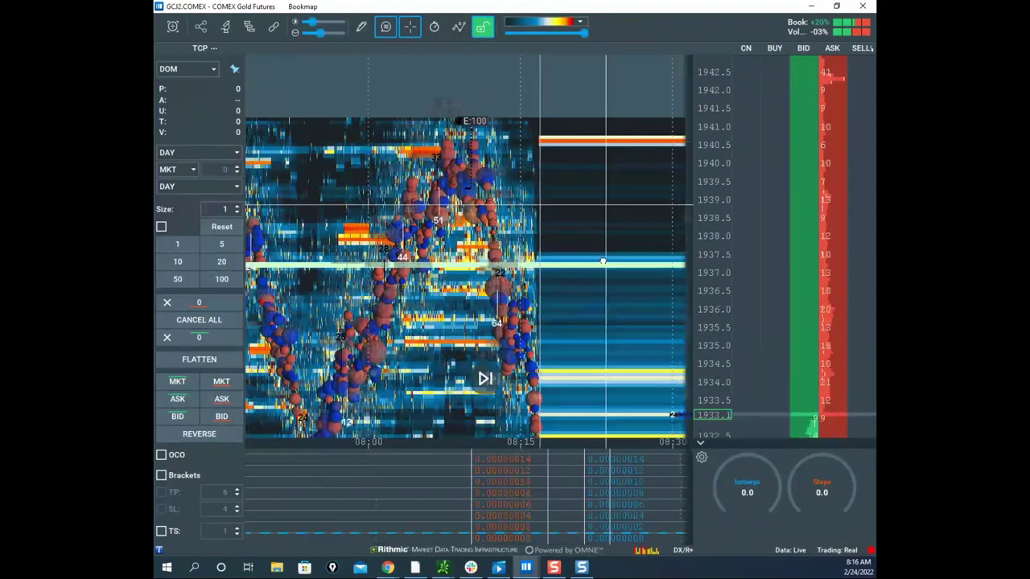
left_click_drag(602, 262, 596, 290)
scroll(718, 234, "up", 2)
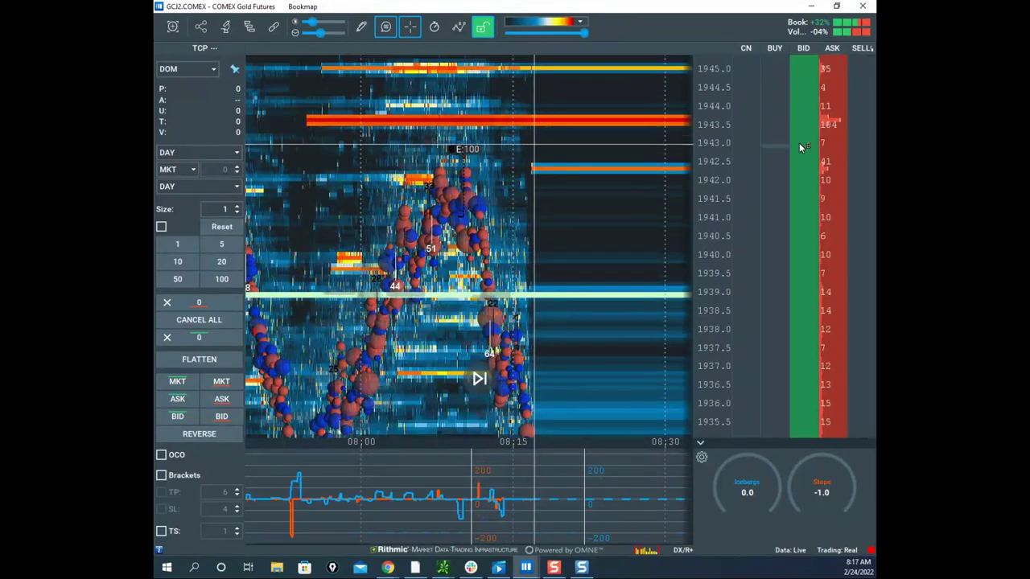
left_click(799, 146)
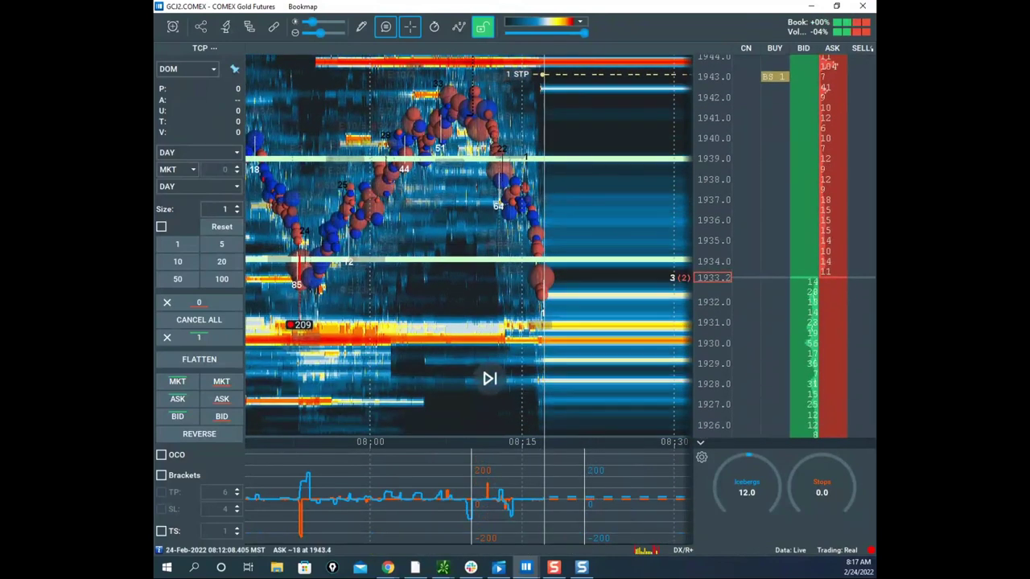
Step: Sketch a projected gold price path falling from about 1934 to below 1926, rebounding to 1934 and falling back to about 1926
left_click_drag(537, 261, 562, 467)
left_click_drag(416, 280, 562, 116)
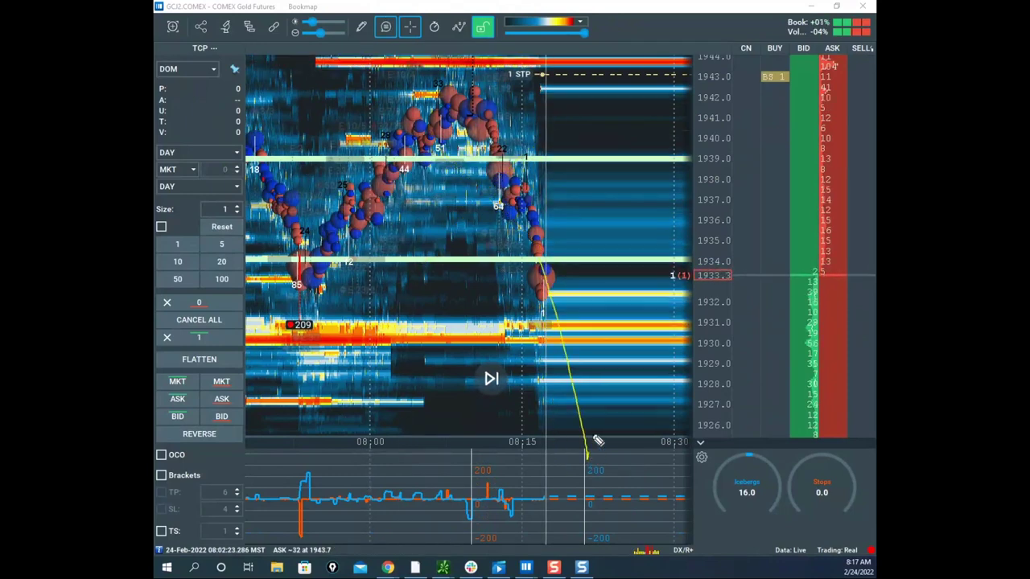
mouse_move(598, 441)
left_mouse_down()
mouse_move(651, 270)
mouse_move(648, 431)
left_mouse_up()
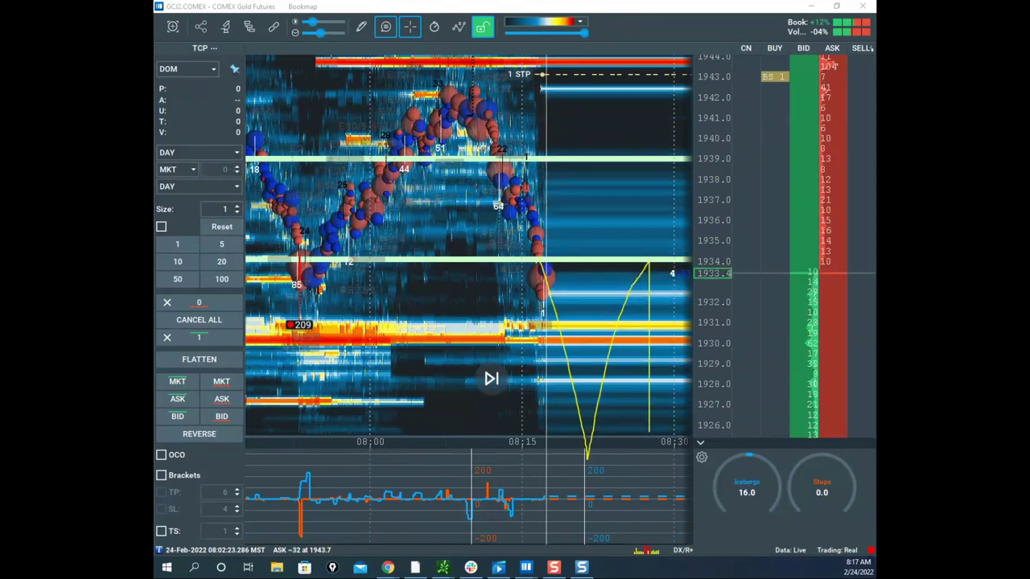
Step: Switch to the Sierra Chart remote session in Chrome and display the gold volume chart with its recent price levels
mouse_move(154, 37)
left_mouse_down()
mouse_move(585, 36)
mouse_move(609, 59)
left_mouse_up()
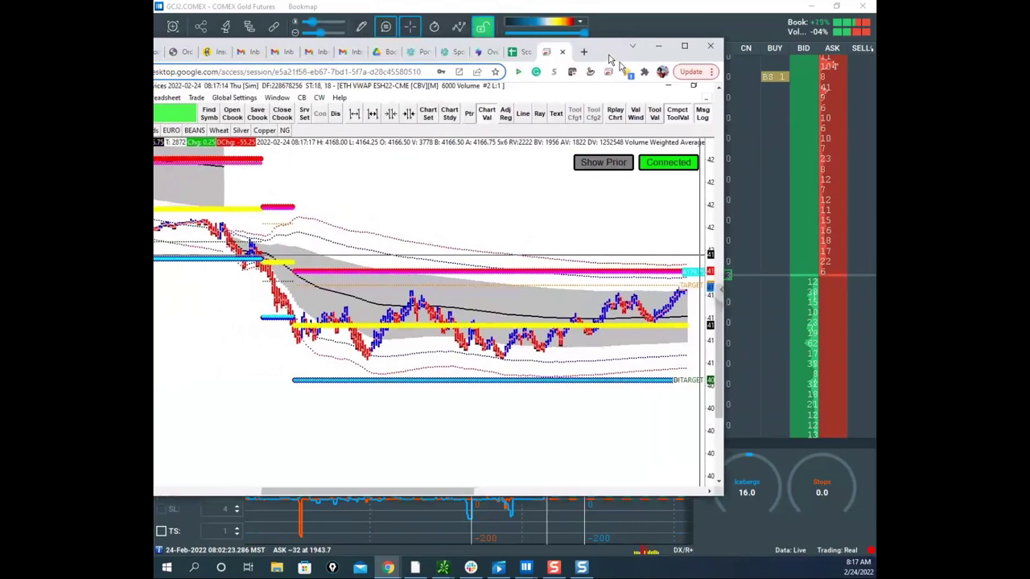
double_click(609, 59)
left_click(258, 88)
left_click_drag(841, 386, 859, 291)
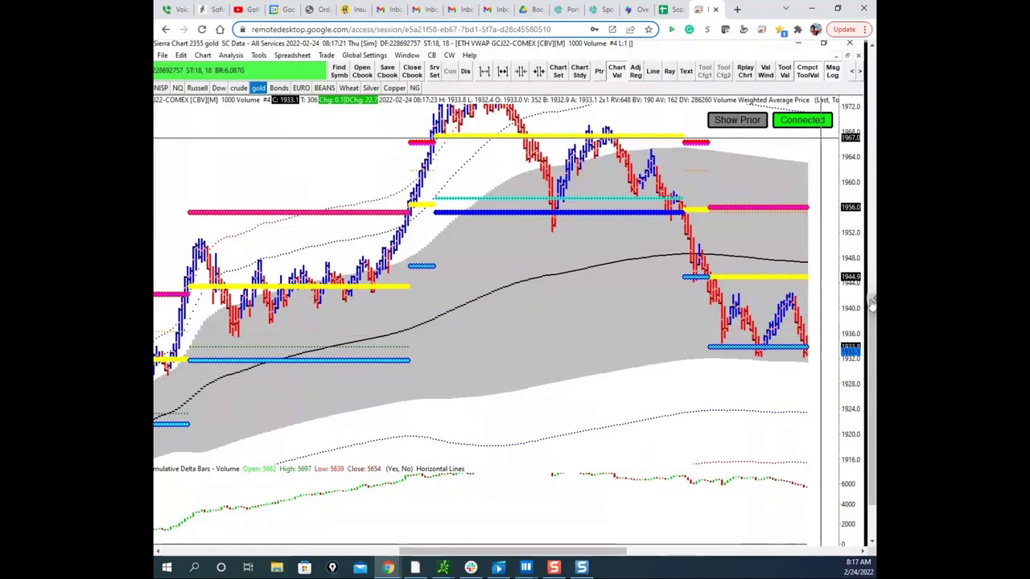
left_click_drag(872, 346, 872, 329)
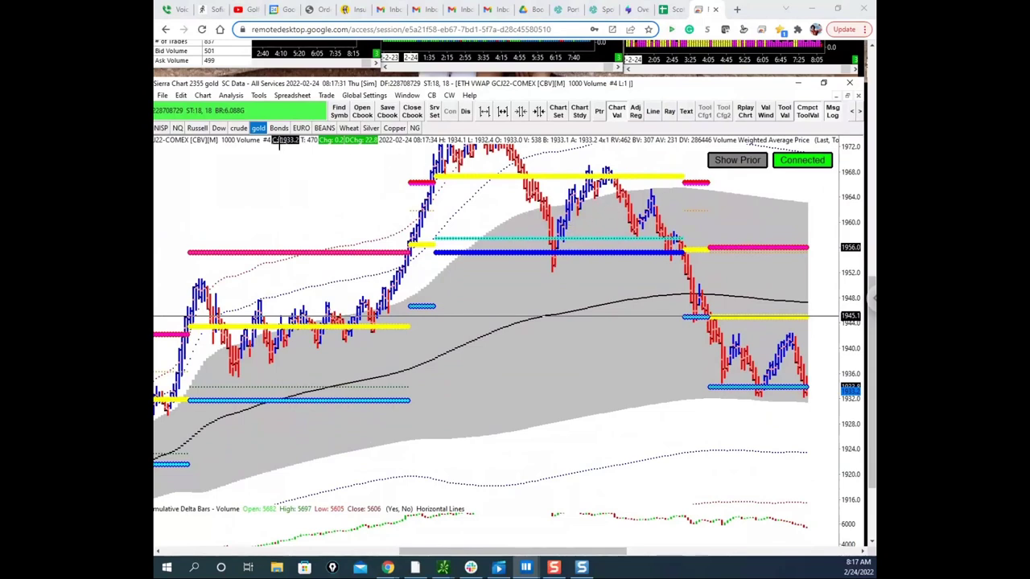
Step: Display the crude oil chart and examine its recent price levels together with the cumulative delta bars
left_click(239, 128)
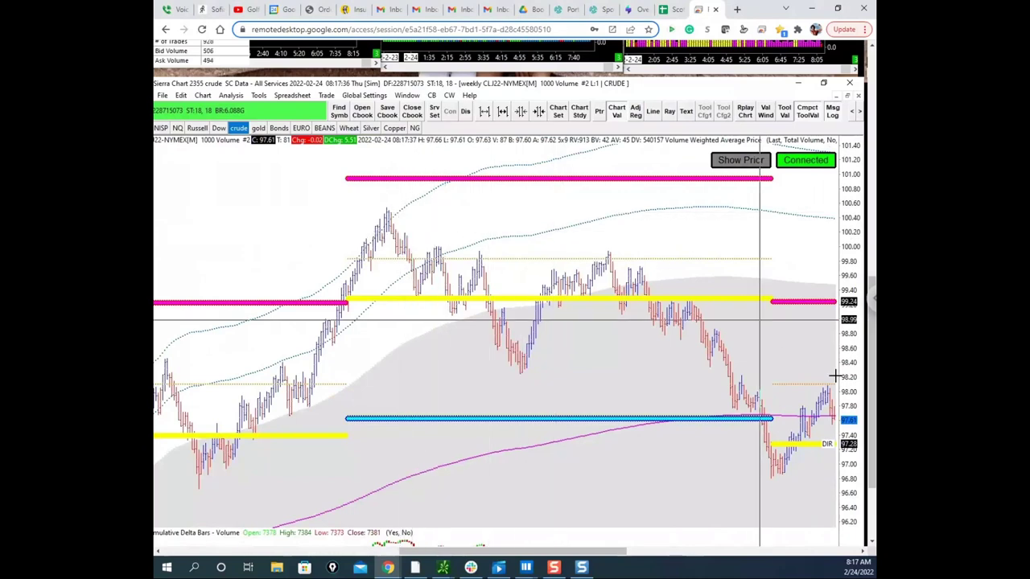
scroll(854, 386, "down", 1)
scroll(799, 355, "down", 3)
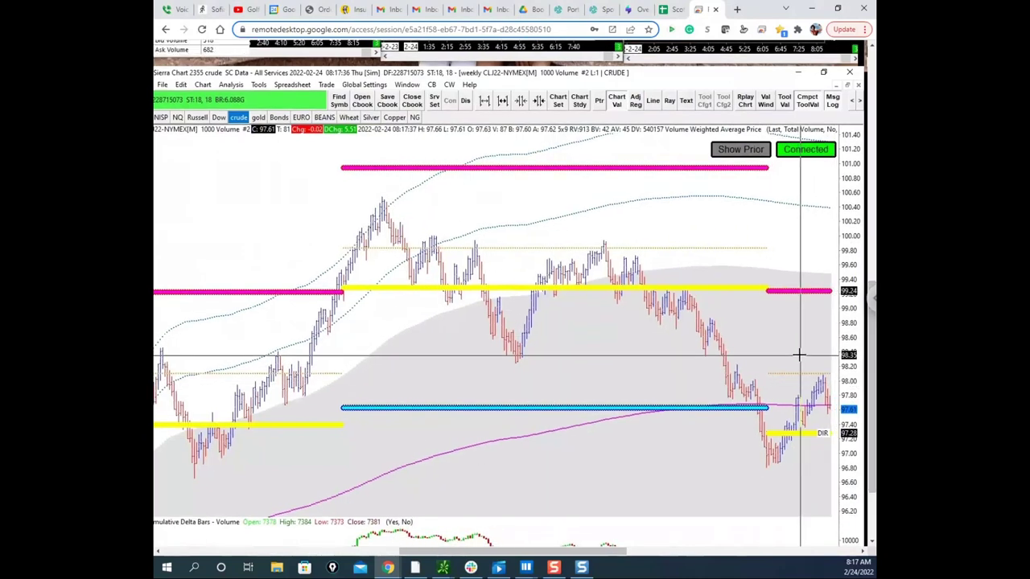
left_click_drag(872, 367, 874, 405)
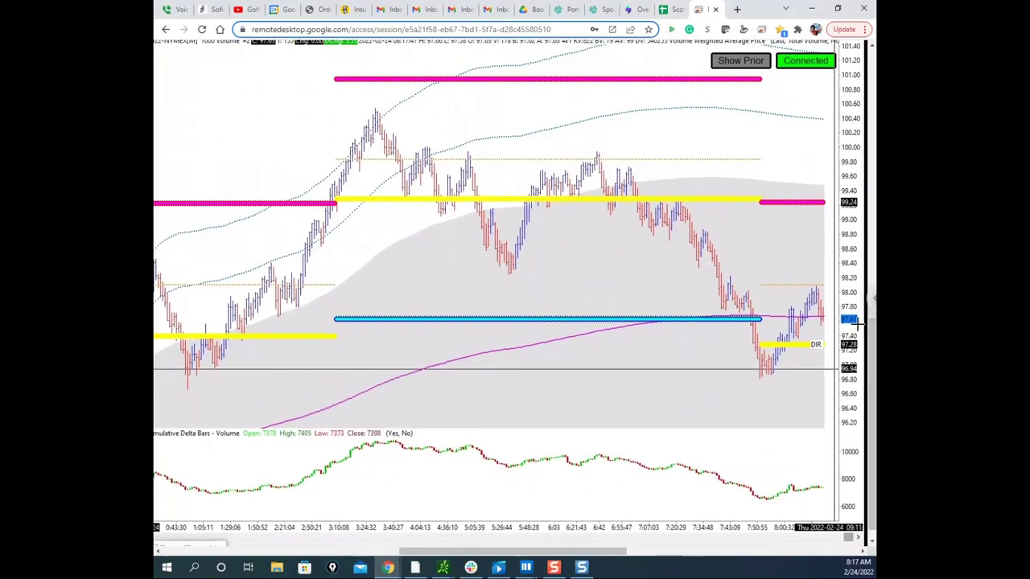
left_click_drag(856, 369, 858, 323)
scroll(768, 317, "down", 2)
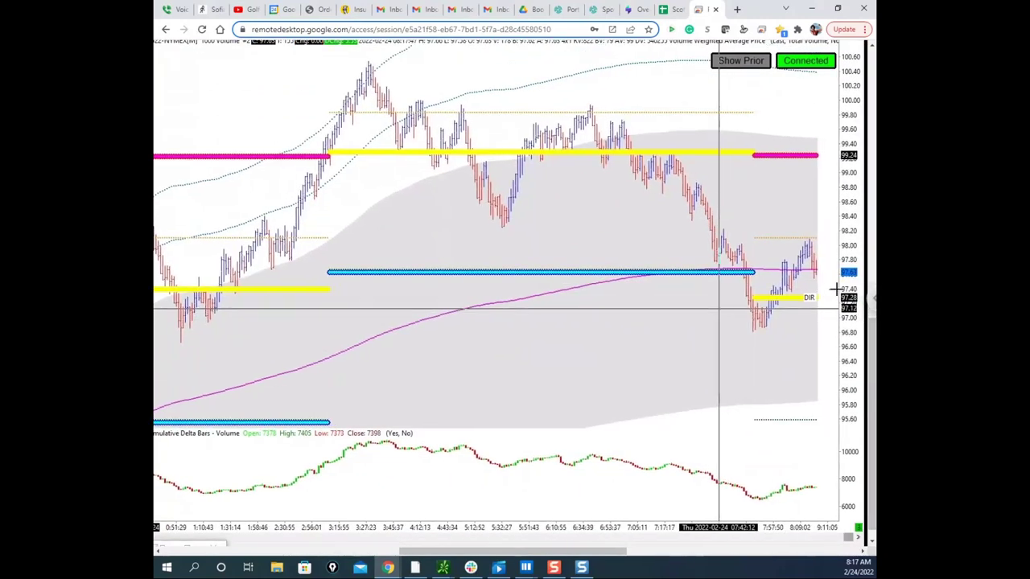
left_click_drag(855, 281, 854, 286)
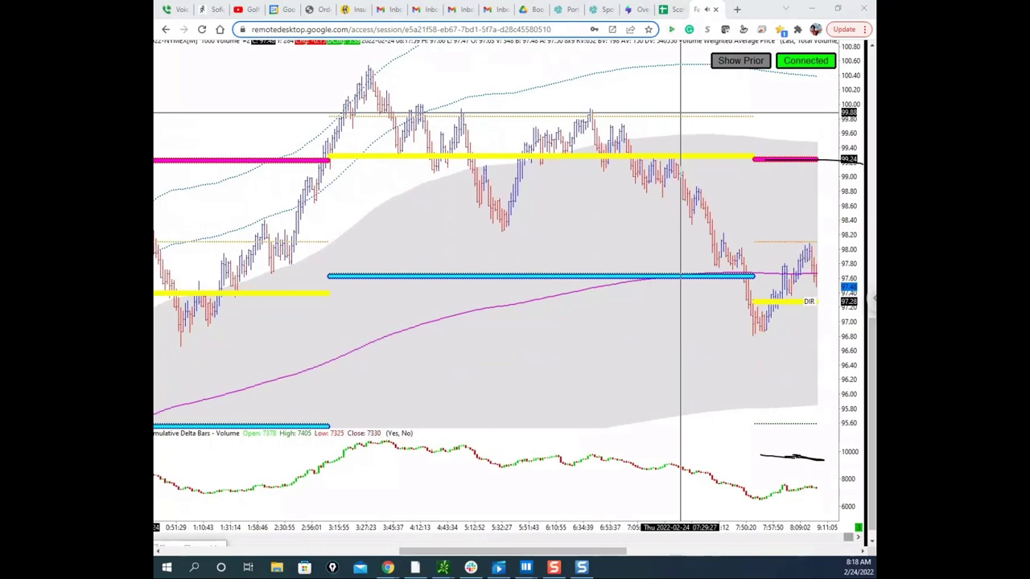
Step: Switch back to the gold futures heatmap in Bookmap and examine the sell-off around 08:18:00 in close detail
mouse_move(527, 569)
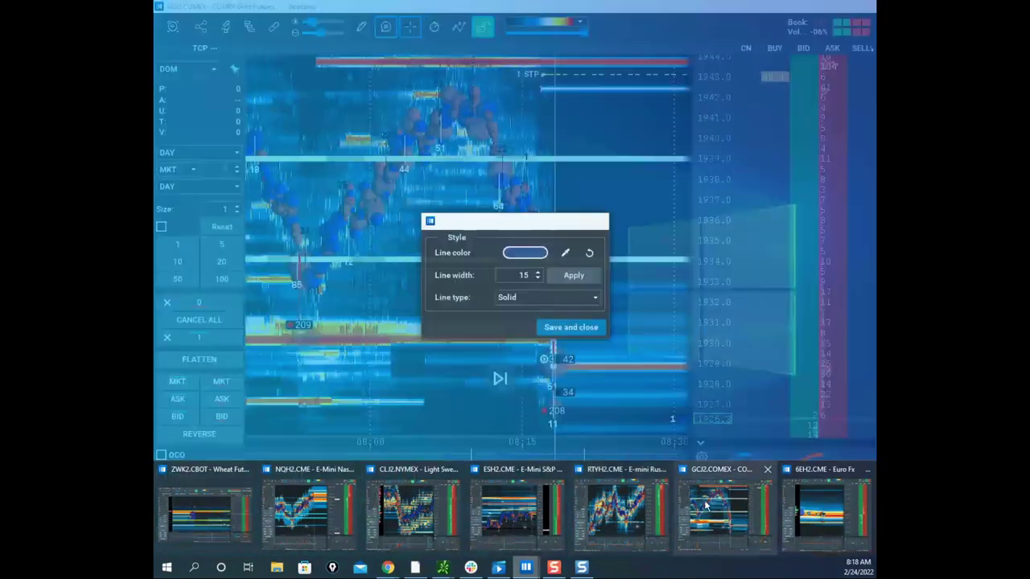
left_click(708, 505)
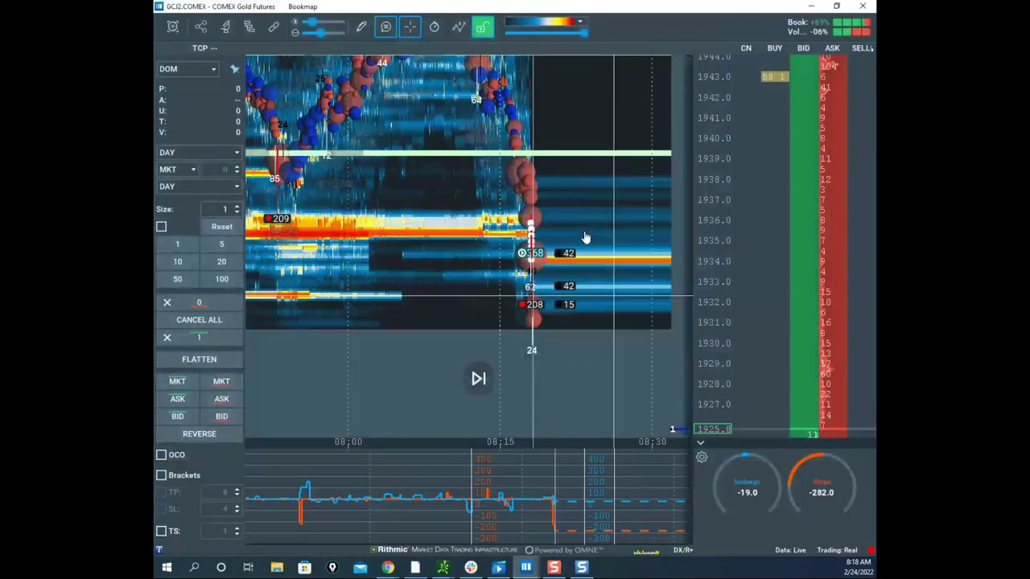
scroll(551, 261, "up", 5)
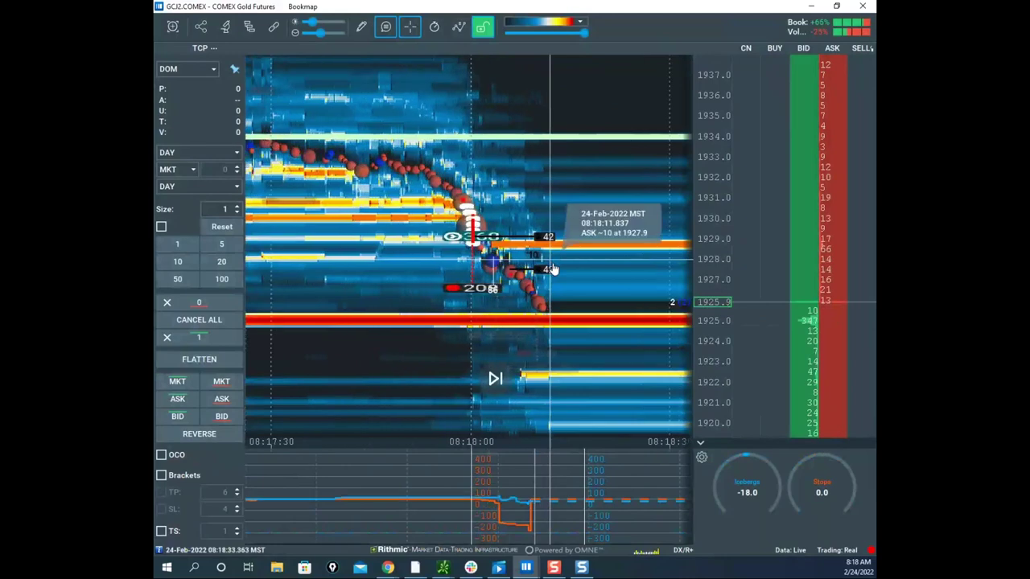
scroll(705, 260, "up", 1)
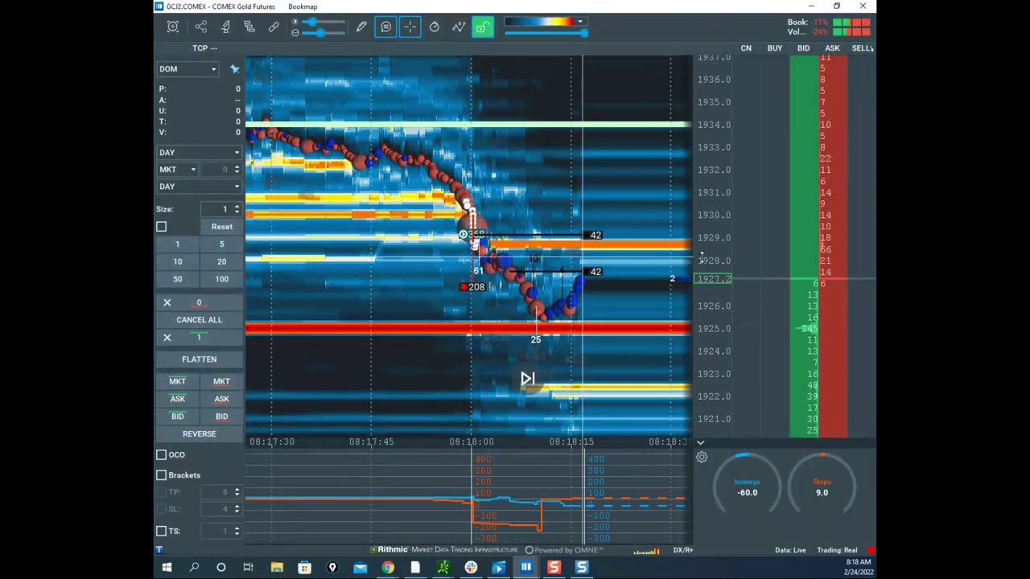
scroll(623, 231, "up", 3)
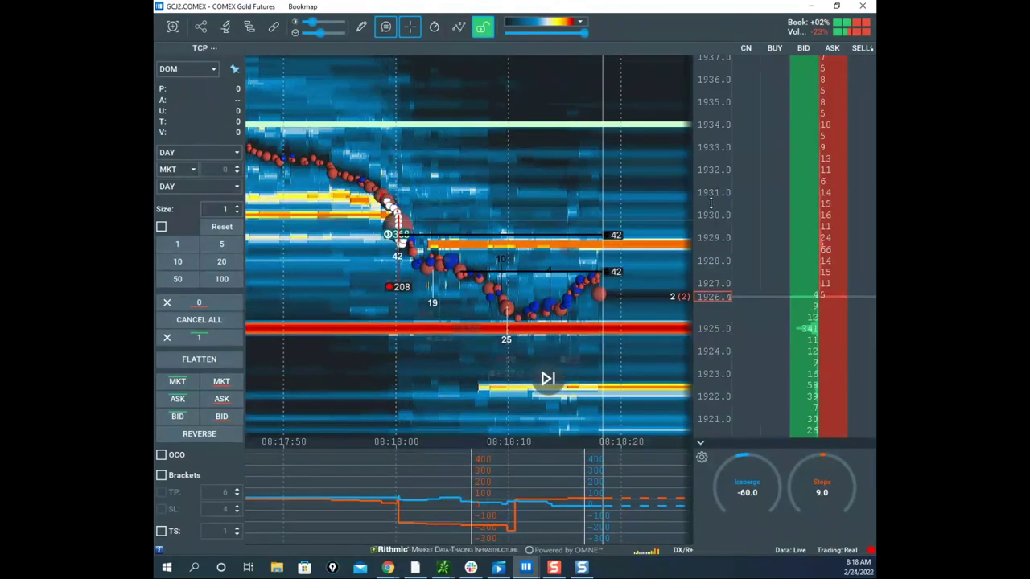
scroll(712, 220, "up", 3)
Step: Draw horizontal lines across the gold heatmap at about 1930.9 and 1925.4
left_click(362, 27)
left_click(395, 169)
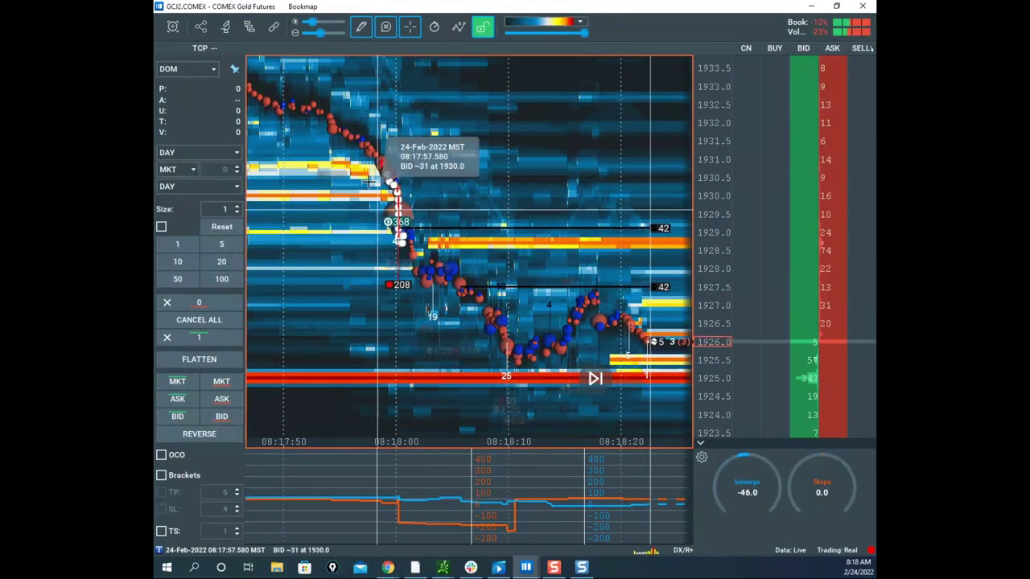
scroll(396, 162, "up", 1)
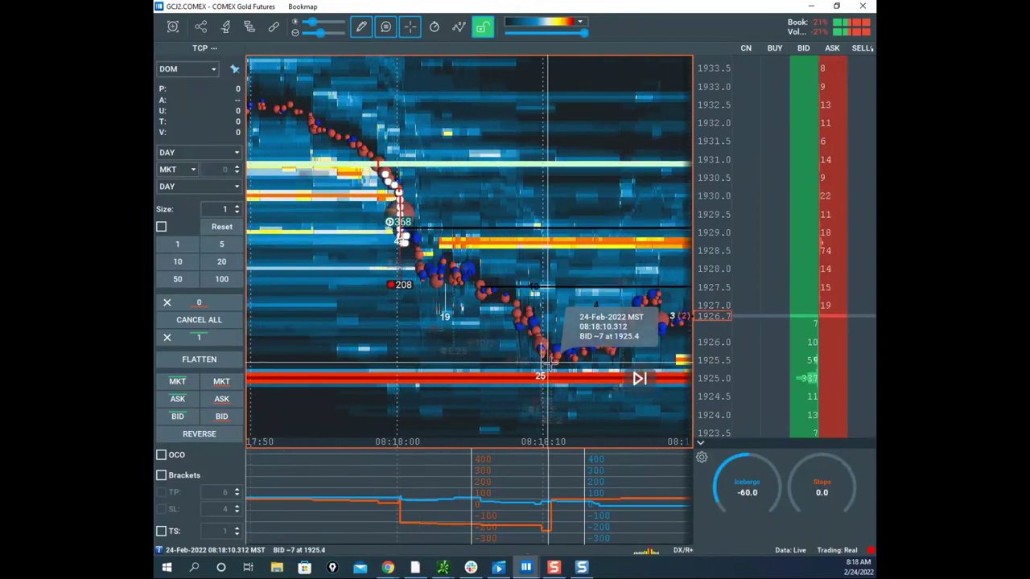
left_click(362, 28)
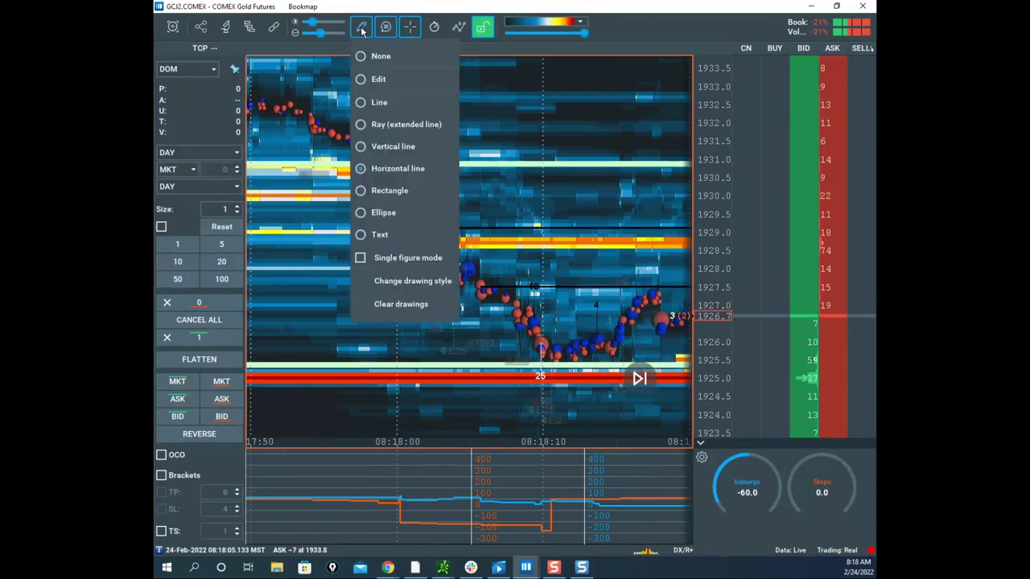
left_click(382, 56)
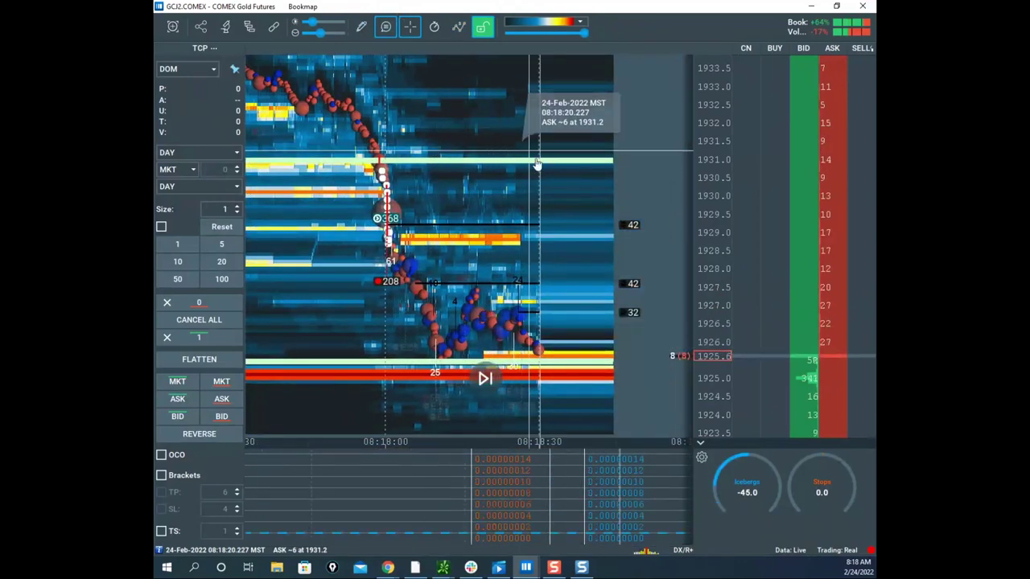
Step: Change the color of the horizontal line at about 1930.9 to yellow and save the style
right_click(536, 162)
left_click(574, 179)
right_click(573, 162)
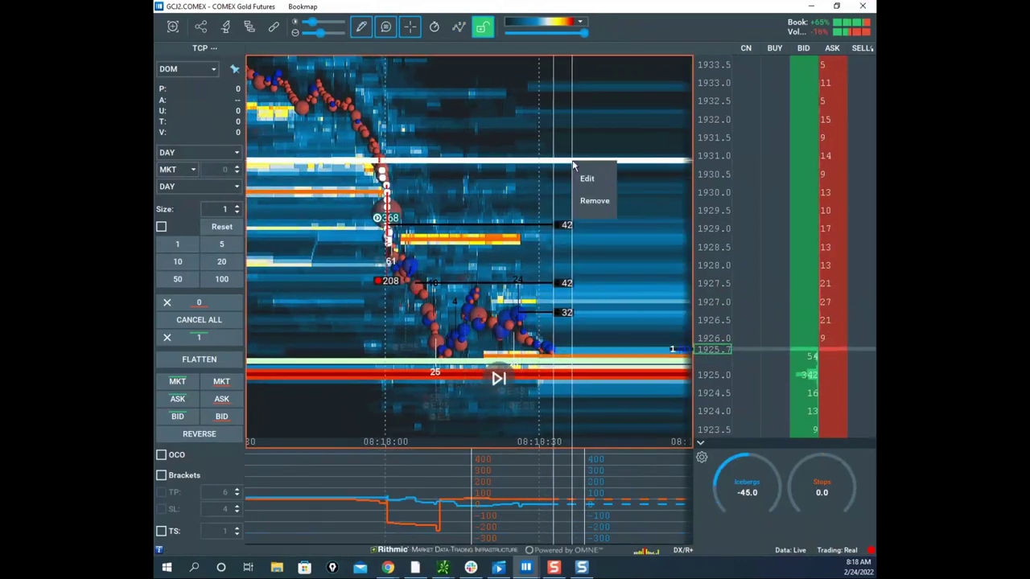
left_click(590, 180)
left_click(535, 251)
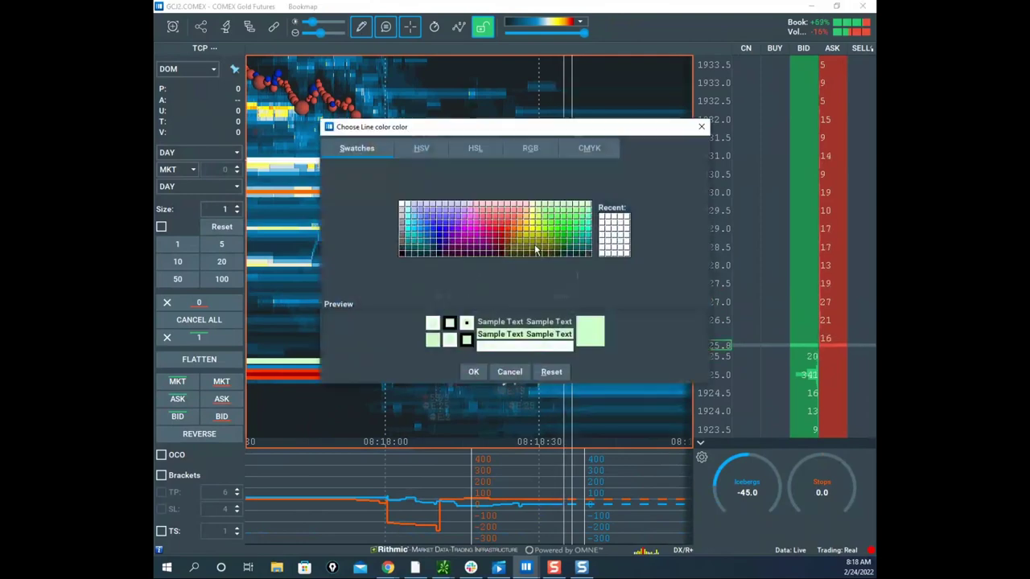
left_click(494, 373)
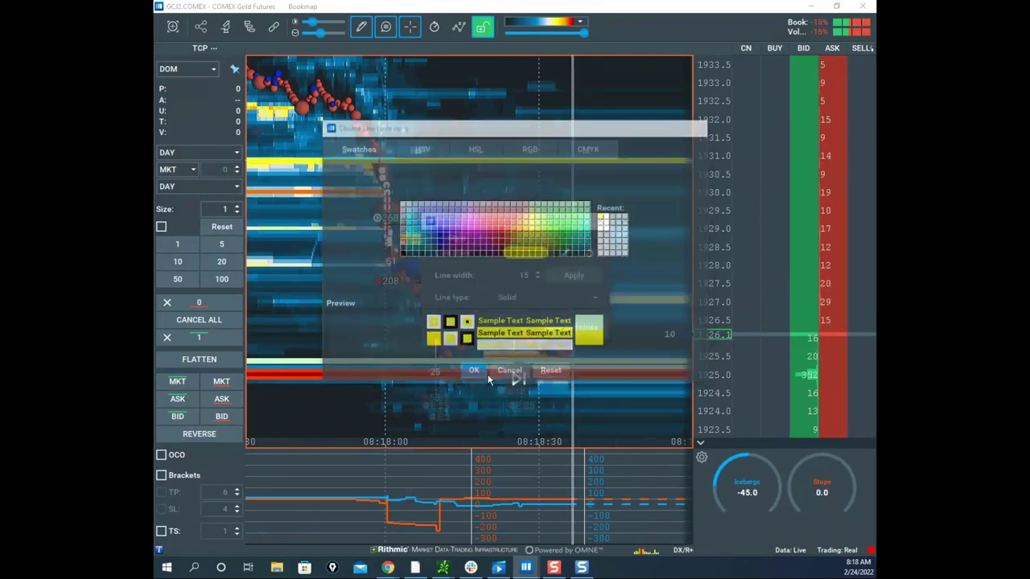
left_click(570, 328)
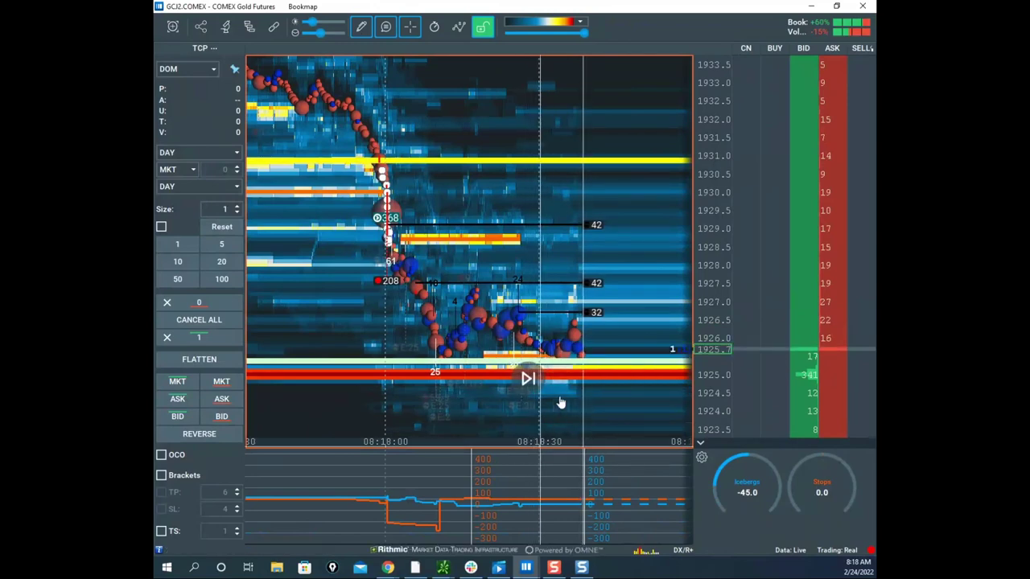
Step: Recolor the horizontal line at about 1925.4 yellow, save the style, and turn off drawing mode
right_click(563, 360)
left_click(579, 371)
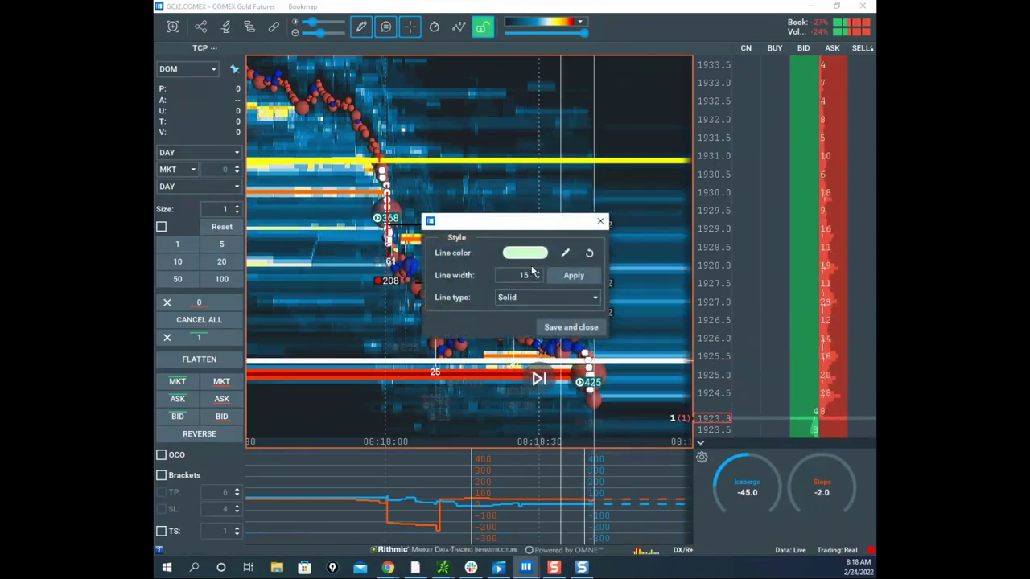
left_click(524, 253)
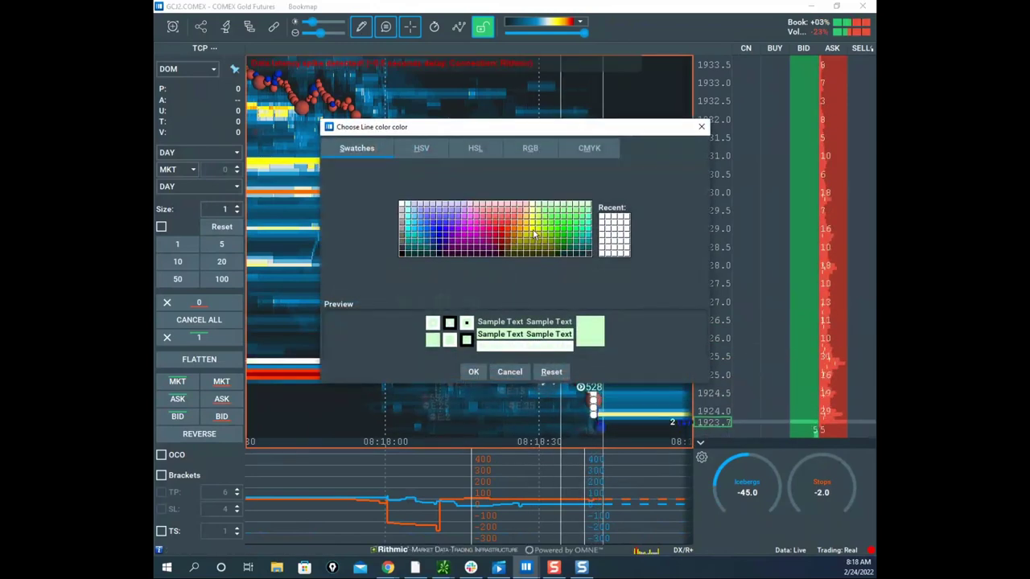
left_click(531, 229)
left_click(474, 372)
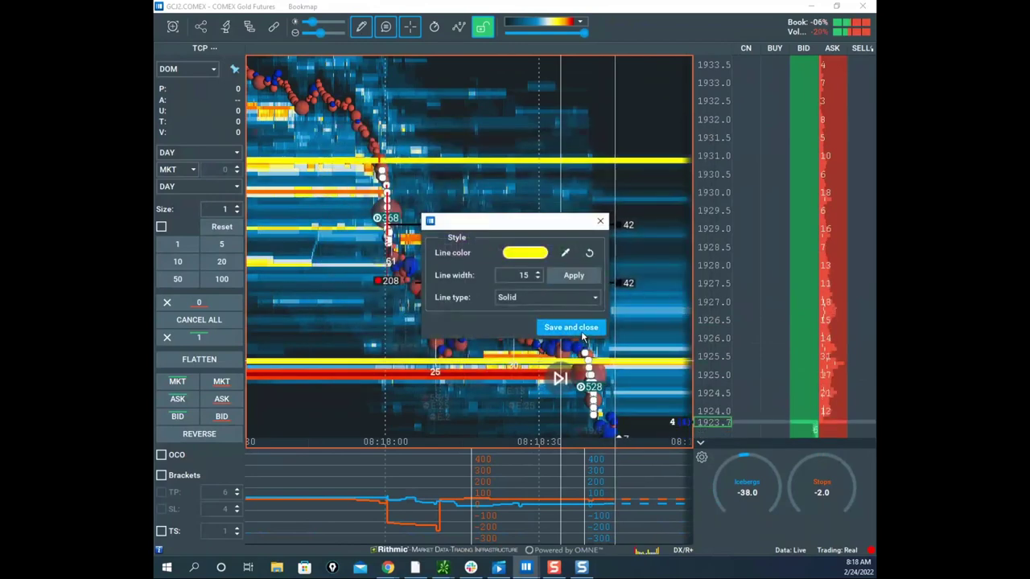
left_click(569, 326)
left_click(363, 28)
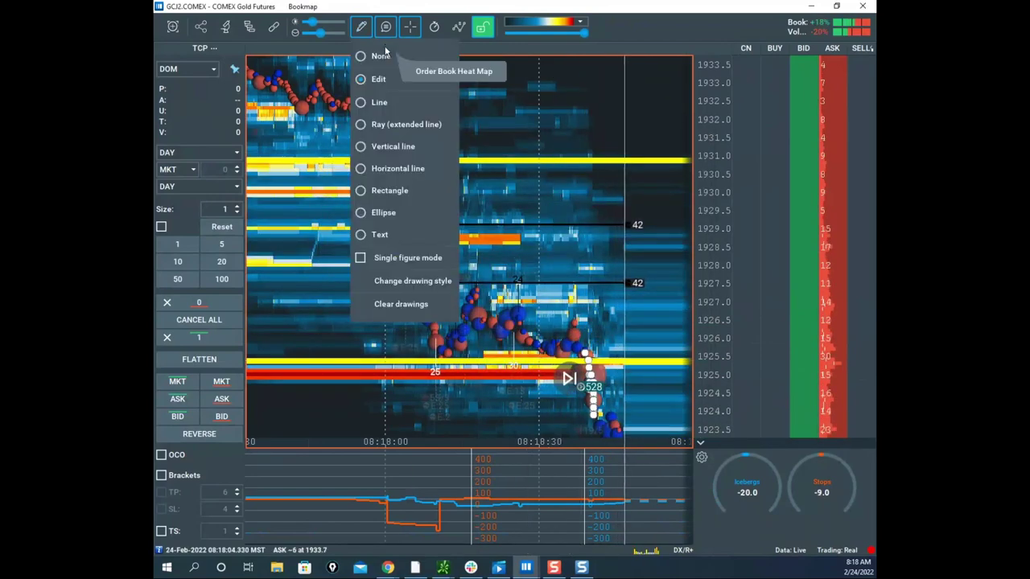
left_click(381, 55)
Step: Cancel all open gold orders, including the 1-contract buy stop at about 1943.0
left_click_drag(550, 161, 457, 157)
scroll(460, 158, "down", 4)
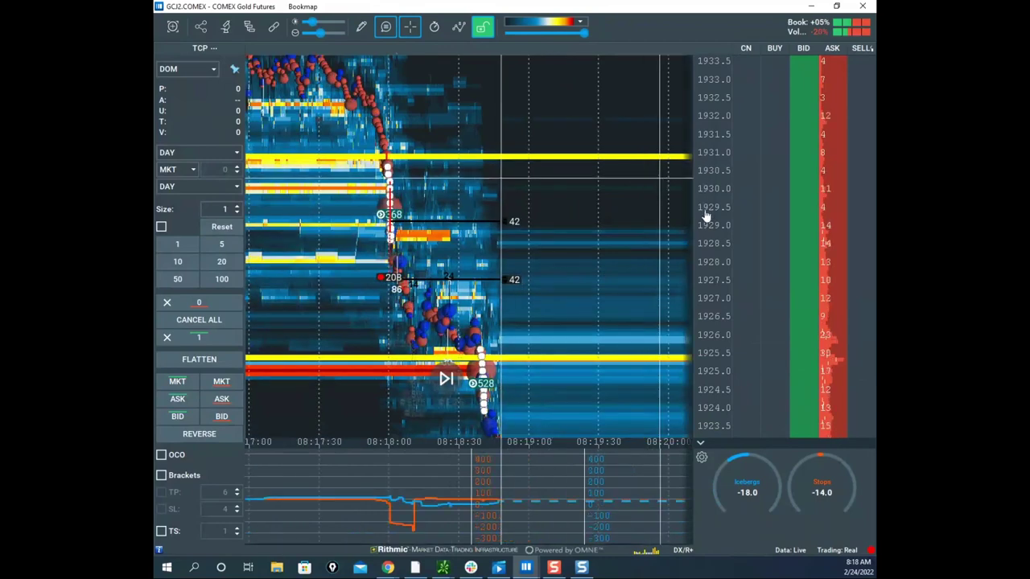
scroll(706, 217, "down", 6)
scroll(708, 214, "up", 2)
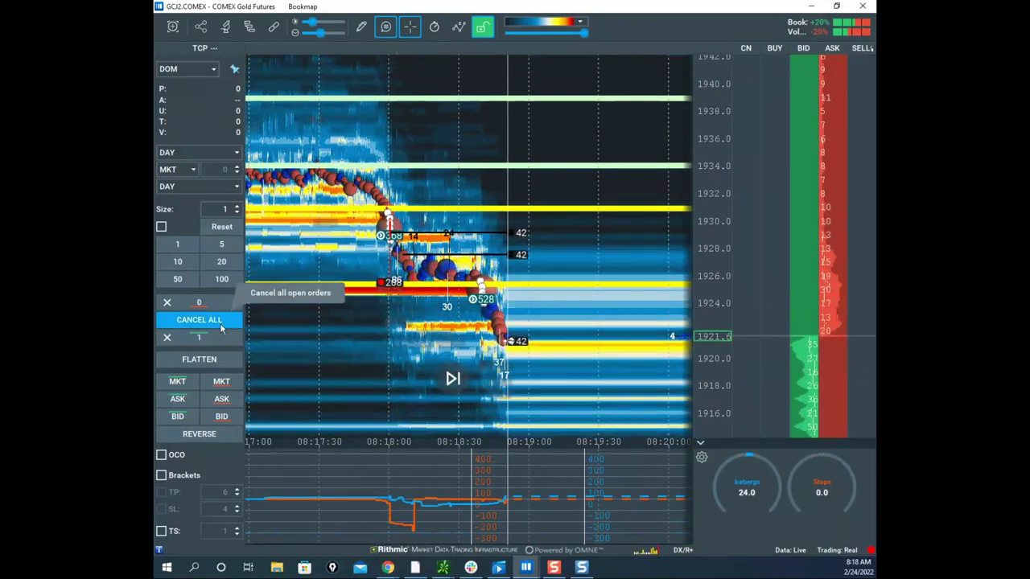
left_click(217, 324)
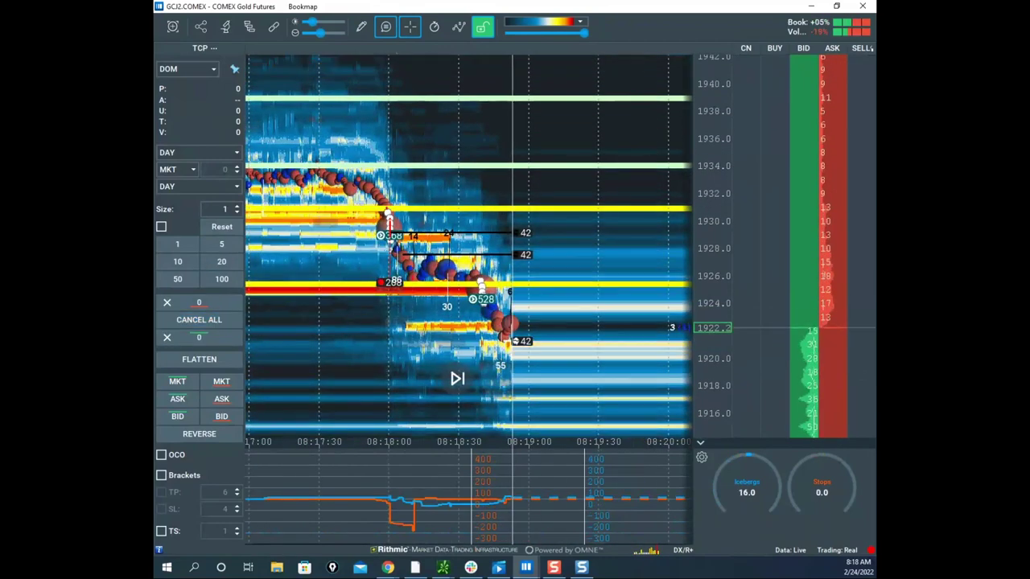
Step: Switch to the E-mini Nasdaq-100 heatmap and examine the 08:18 to 08:19 price action and its icebergs reading
left_click_drag(154, 36, 611, 55)
left_click(755, 42)
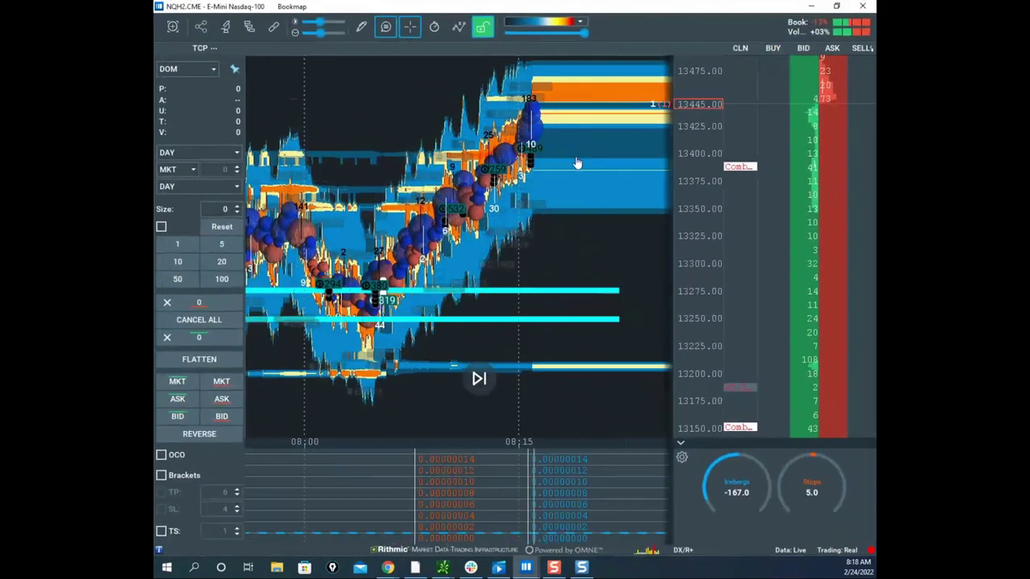
left_click_drag(577, 163, 533, 319)
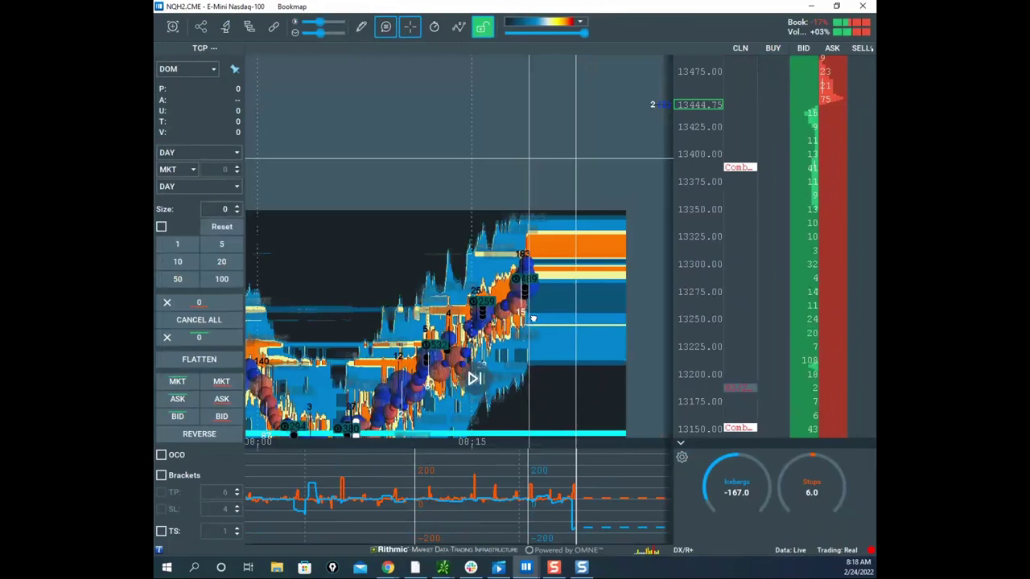
scroll(593, 214, "up", 3)
left_click_drag(533, 319, 512, 266)
scroll(555, 217, "up", 3)
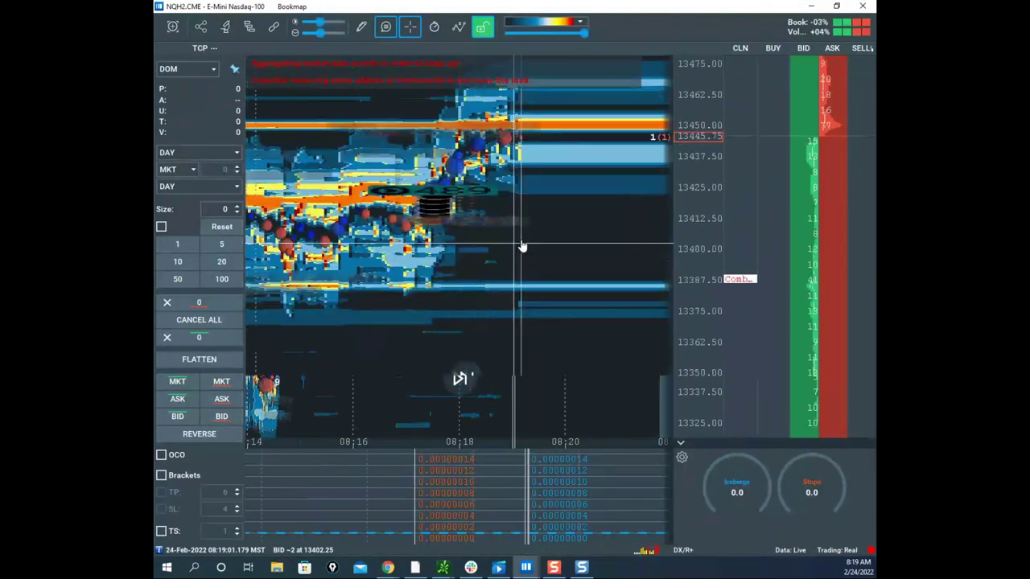
mouse_move(453, 545)
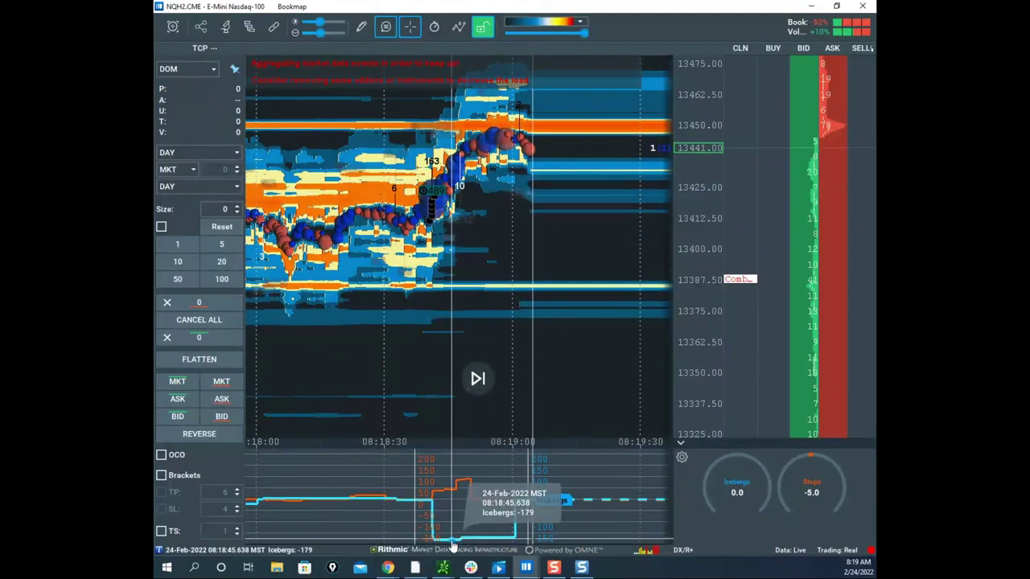
Step: Draw two horizontal lines on the E-mini Nasdaq-100 heatmap, at about 13450 and about 13409
left_click(361, 26)
left_click(405, 170)
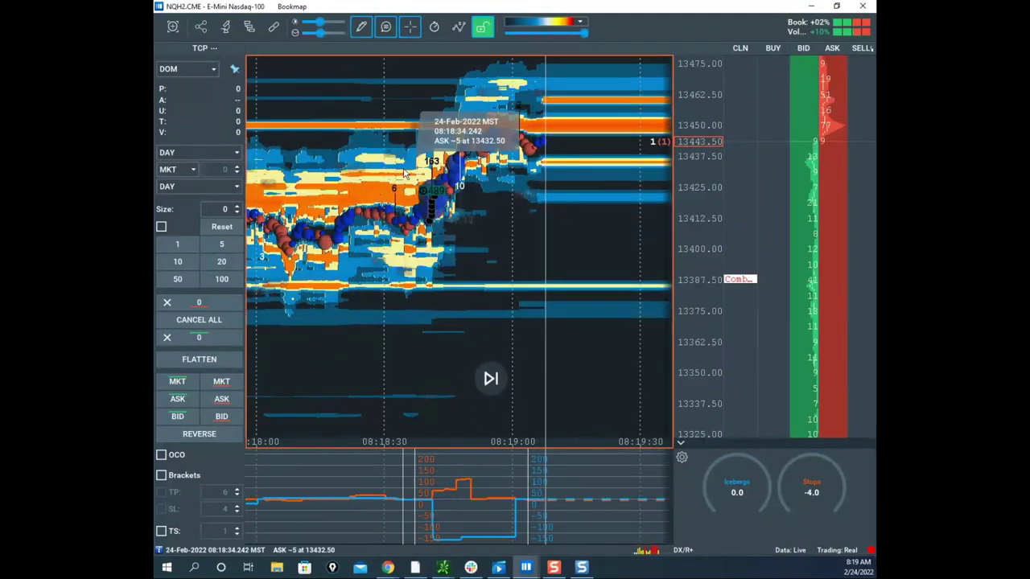
left_click(455, 226)
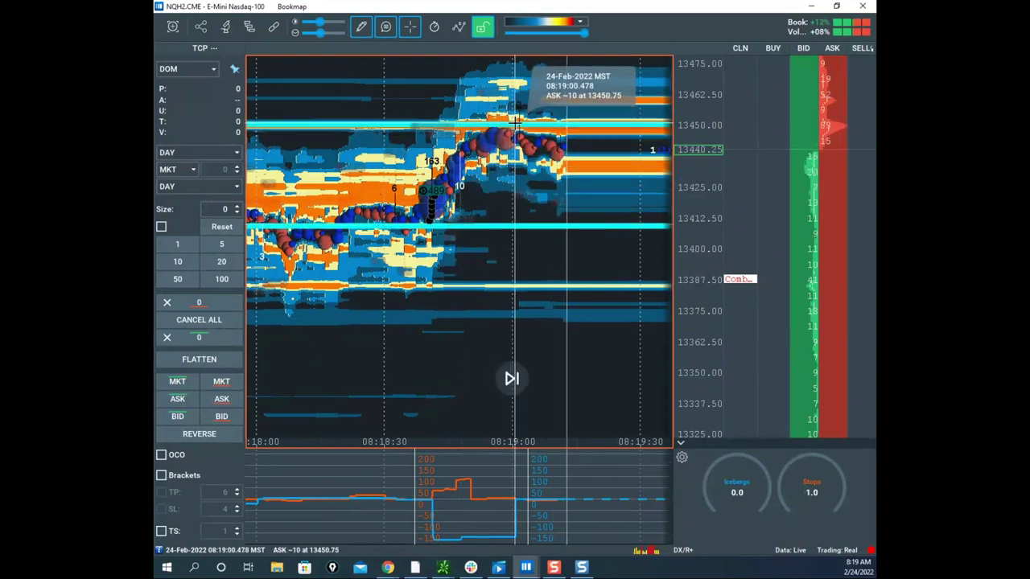
Step: Recolor the horizontal line at about 13409 black and save the style
left_click(360, 27)
left_click(379, 78)
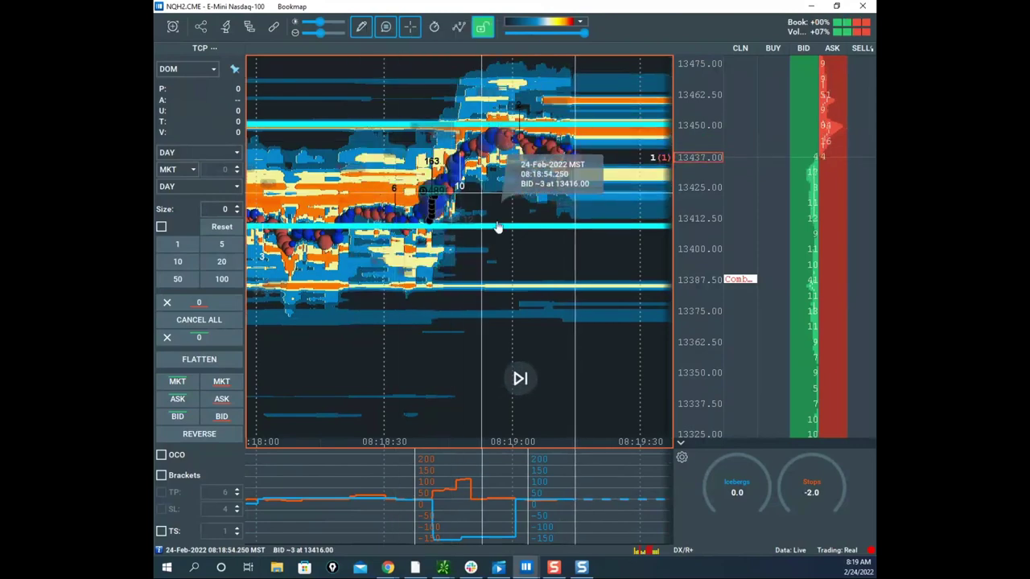
right_click(498, 229)
left_click(513, 242)
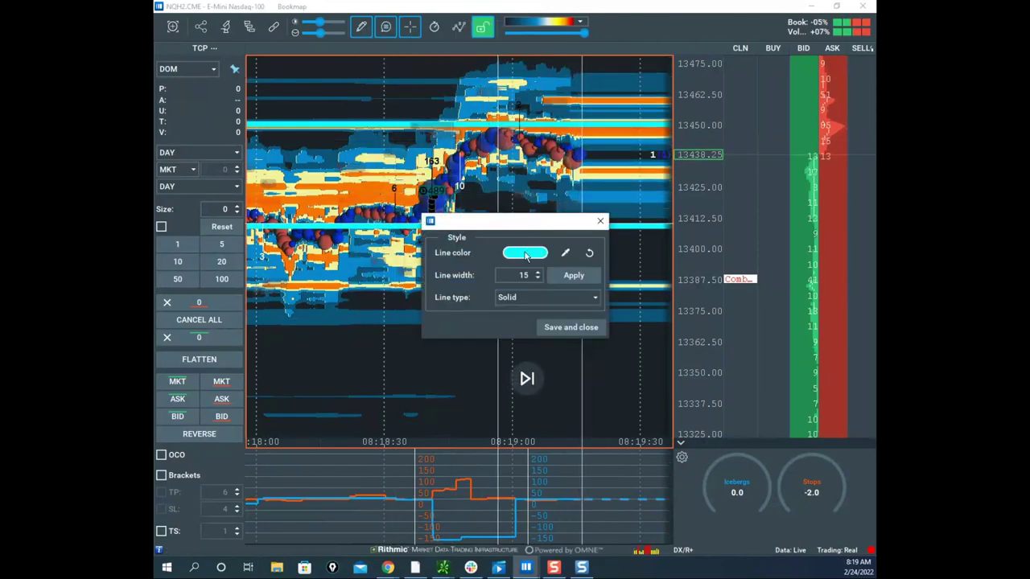
left_click(526, 254)
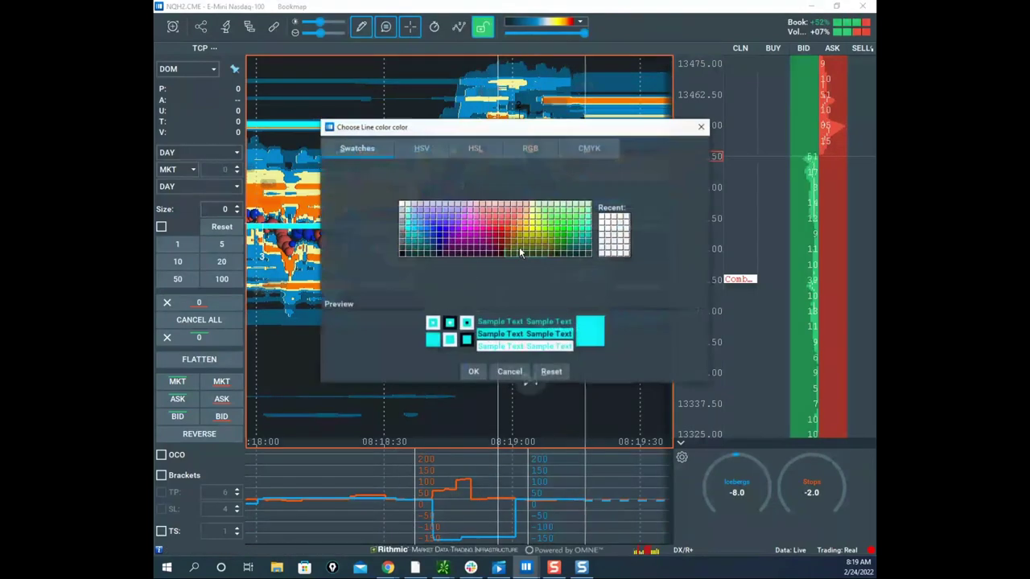
left_click(473, 373)
left_click(563, 327)
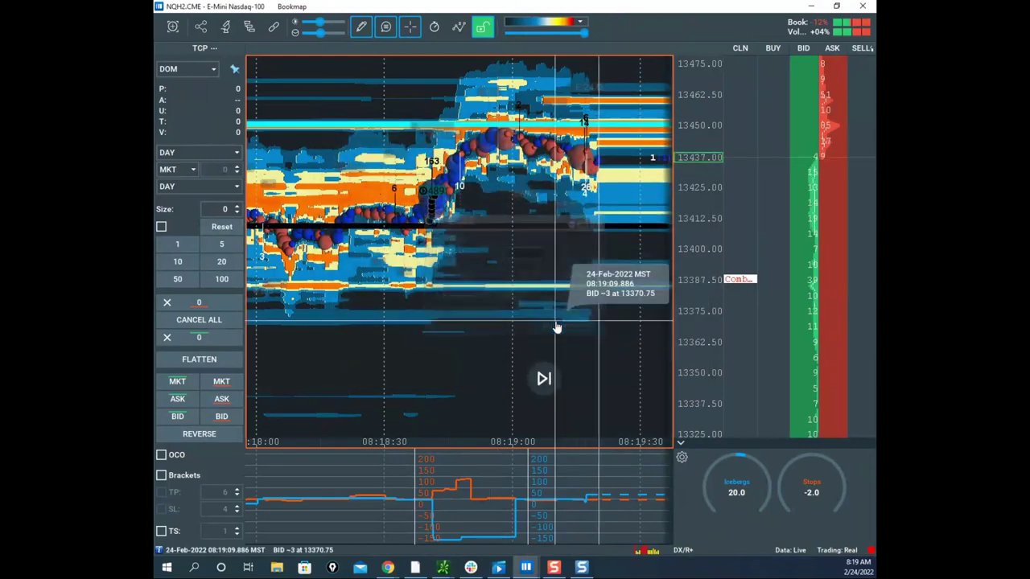
Step: Recolor the horizontal line at about 13450 black, save the style, and turn off drawing mode
right_click(549, 129)
left_click(568, 135)
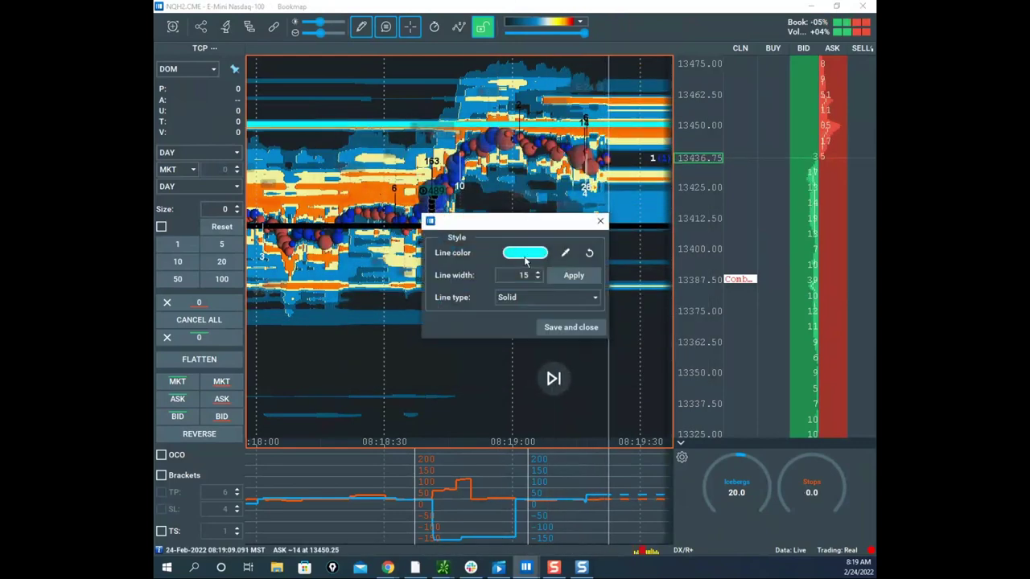
left_click(524, 253)
left_click(404, 256)
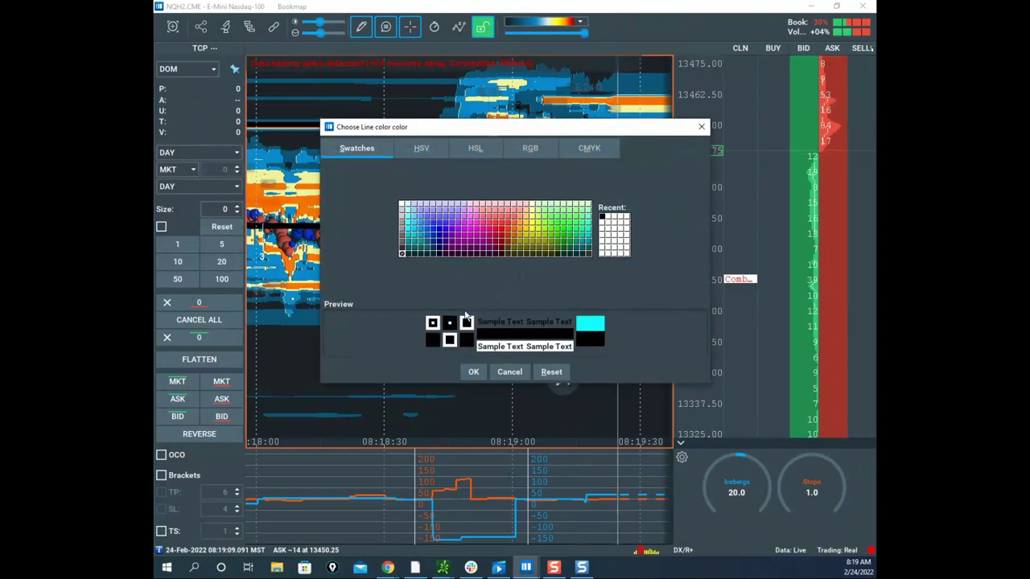
left_click(473, 372)
left_click(554, 322)
scroll(554, 306, "down", 2)
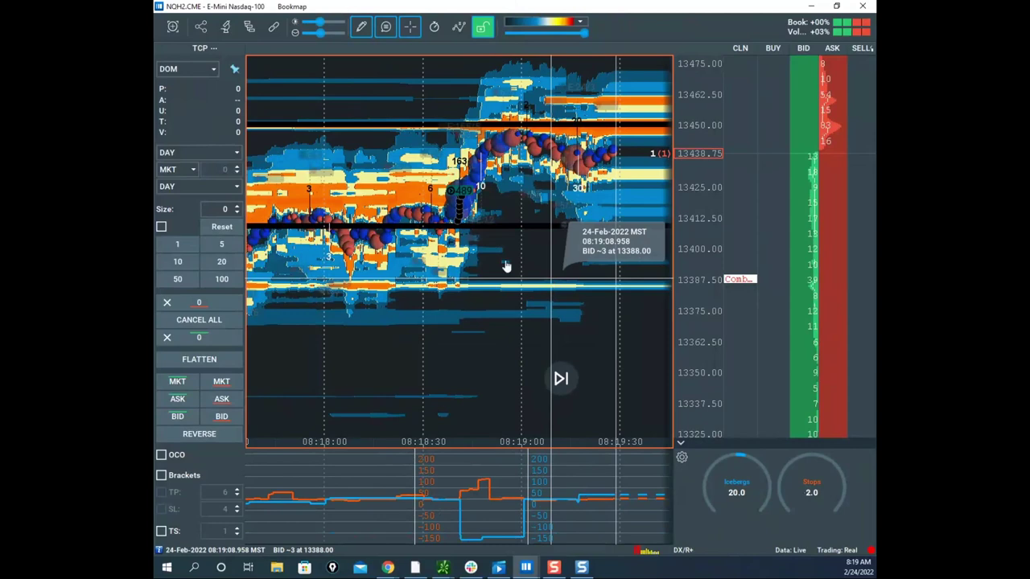
left_click(361, 29)
left_click(380, 56)
Step: Examine the Nasdaq-100 price action from 08:14 to 08:20 and compare it with the E-mini S&P 500 heatmap around 4180
scroll(498, 121, "down", 6)
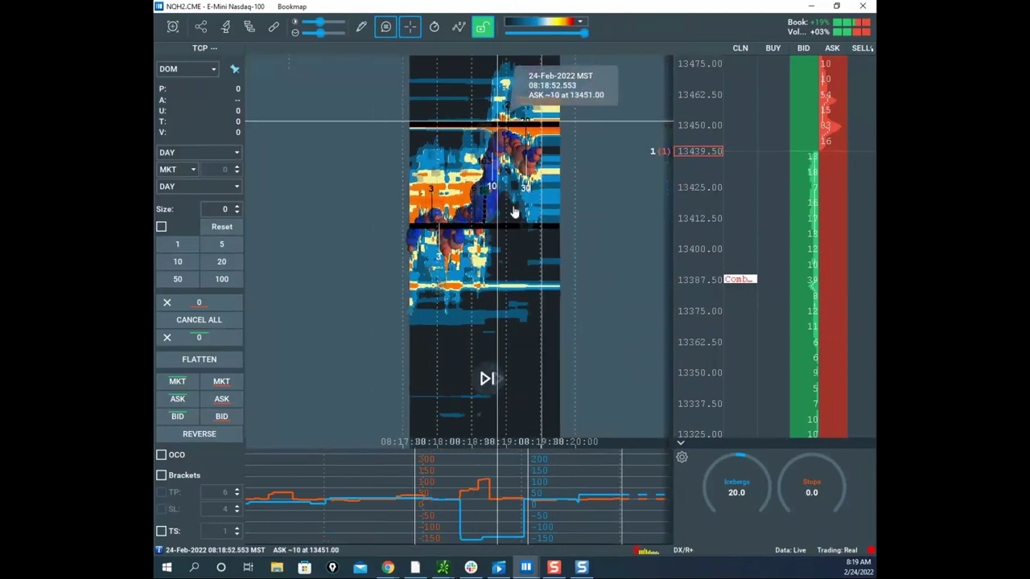
left_click_drag(511, 252, 383, 311)
scroll(705, 203, "down", 3)
scroll(573, 200, "down", 2)
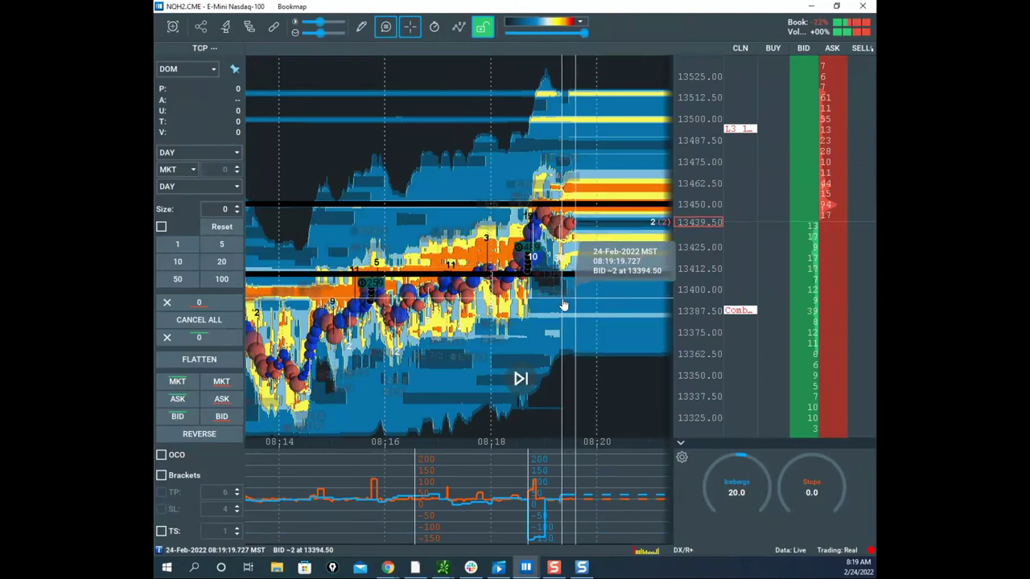
mouse_move(527, 572)
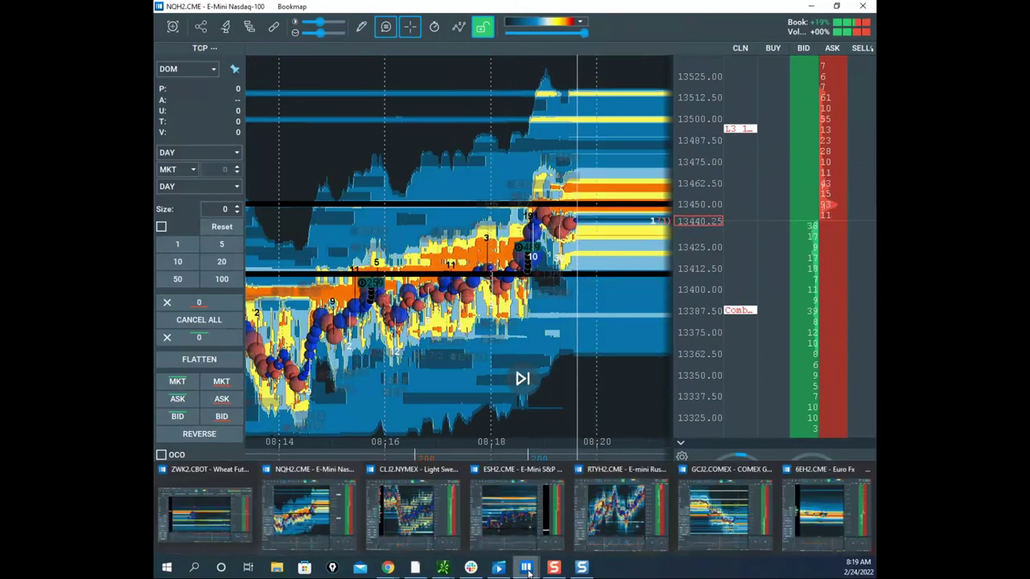
left_click(516, 510)
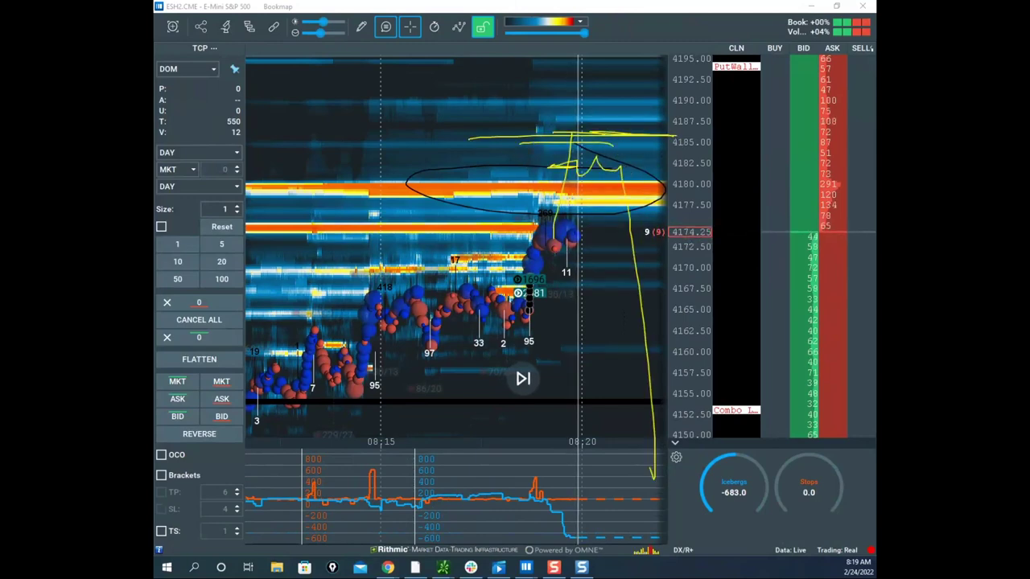
scroll(619, 178, "up", 3)
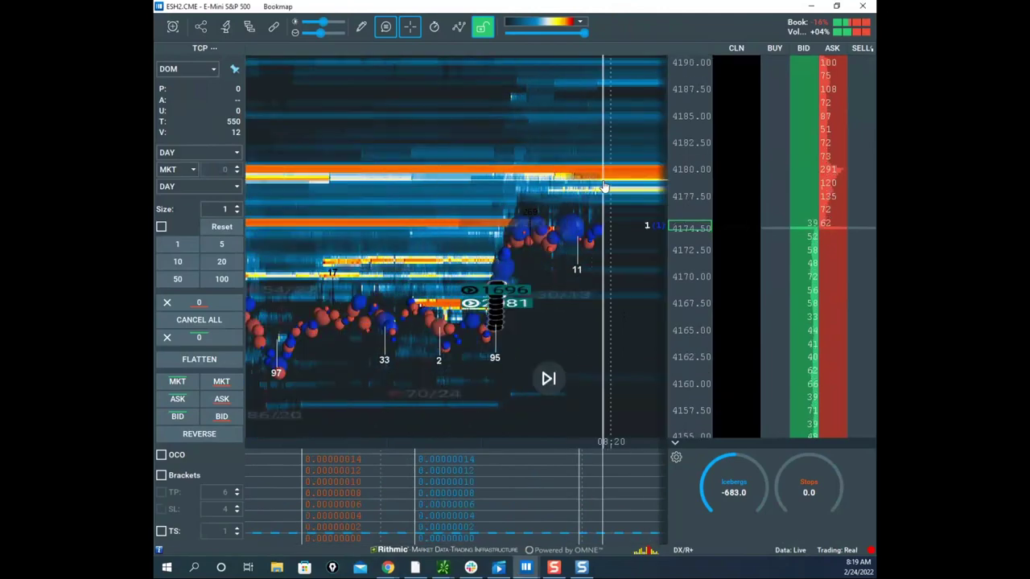
left_click_drag(602, 7, 467, 577)
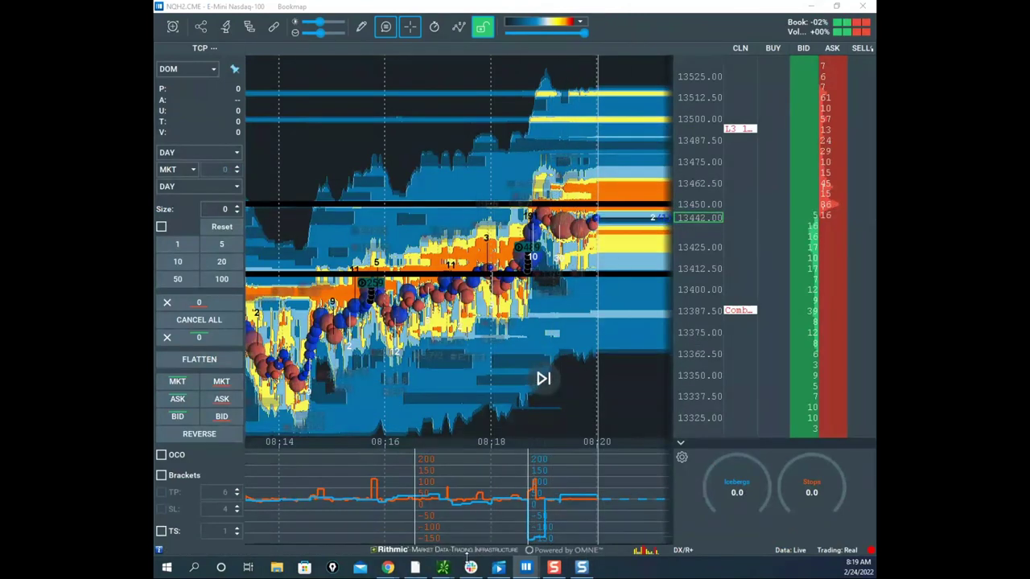
left_click(442, 568)
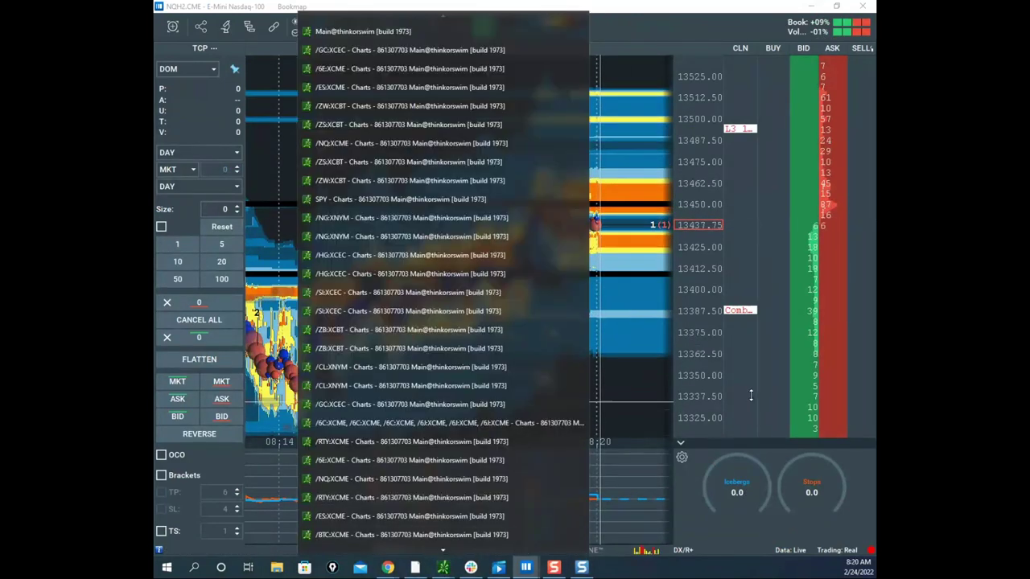
left_click(750, 395)
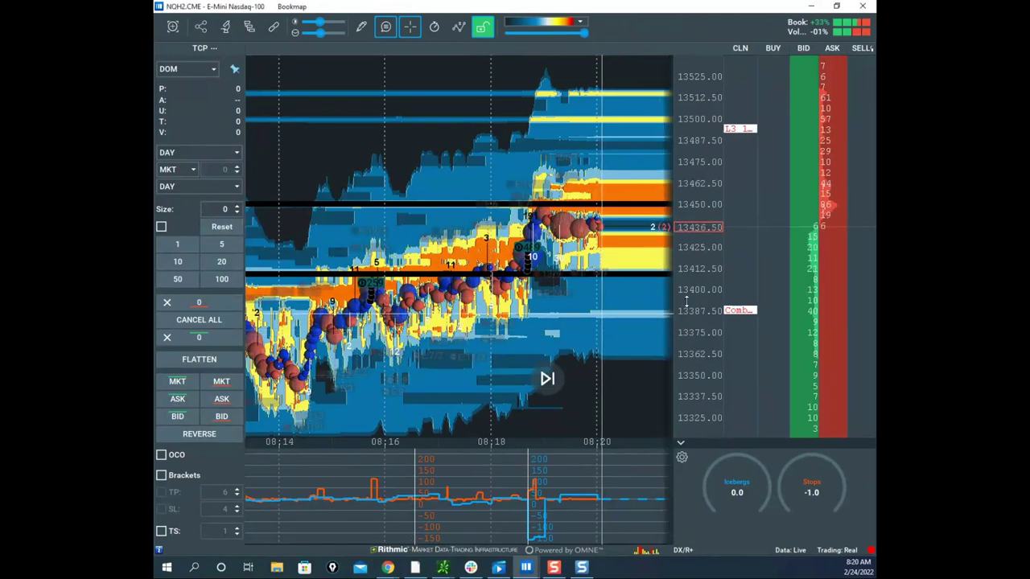
Step: Switch to the Chrome remote desktop session, open the NQ chart, and stretch its price scale to examine the UP Minor level
left_click(415, 568)
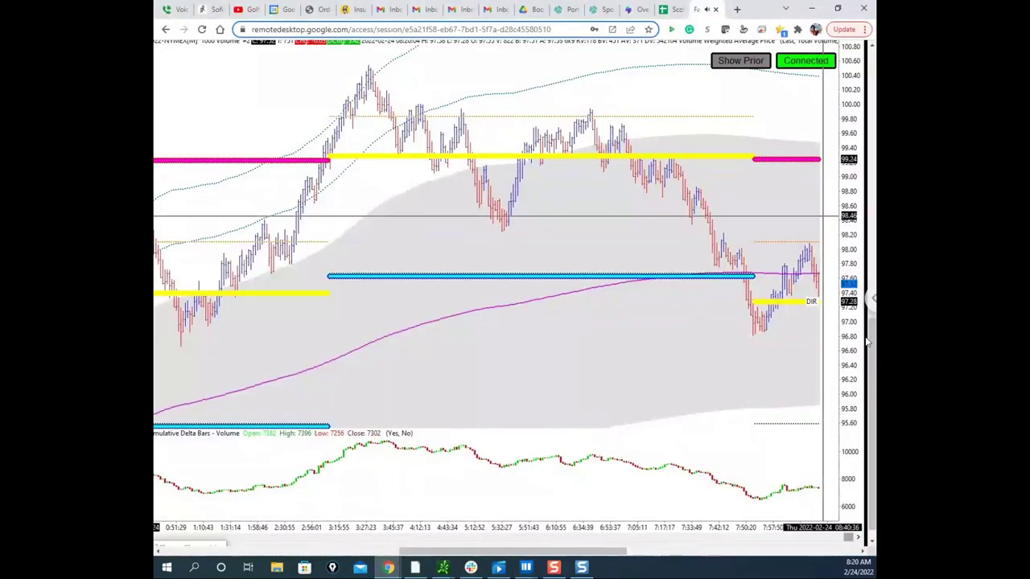
left_click_drag(872, 375, 872, 352)
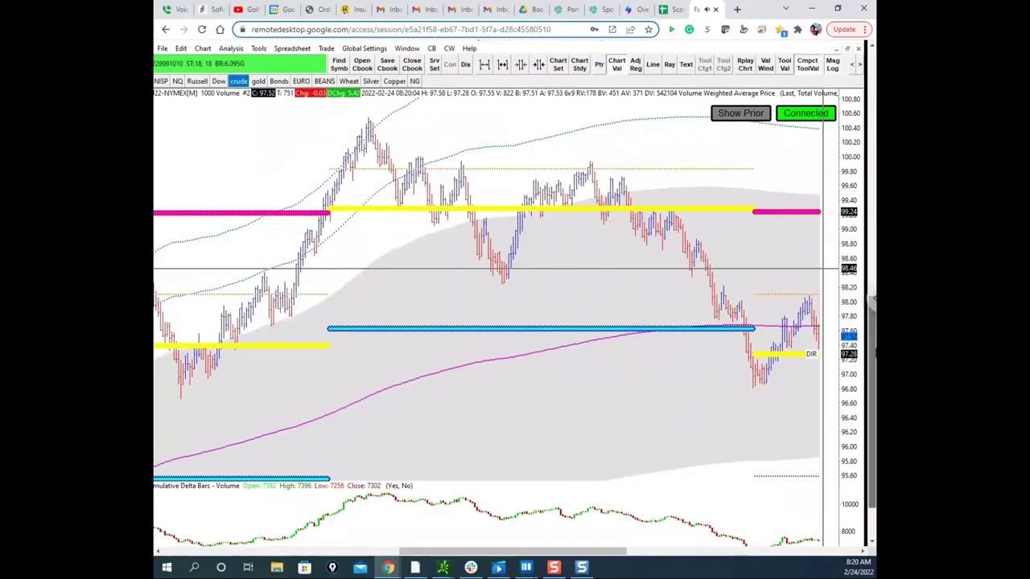
left_click(177, 81)
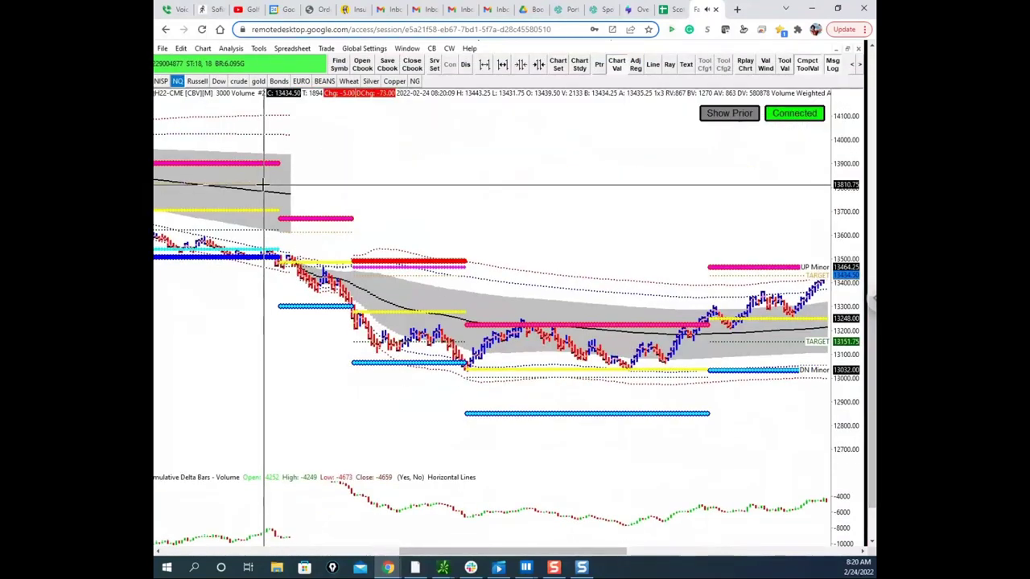
scroll(643, 209, "down", 5)
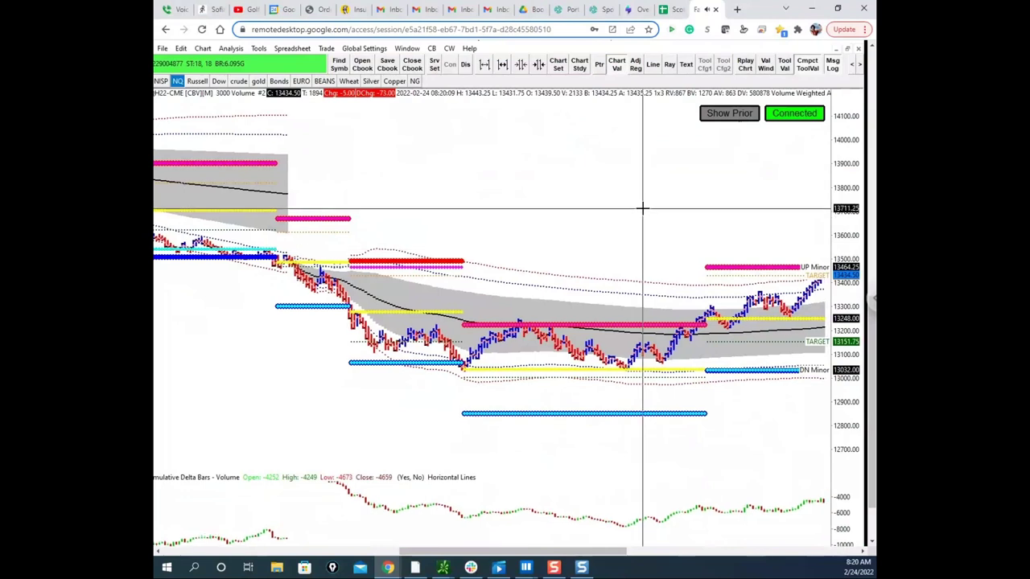
scroll(644, 206, "down", 3)
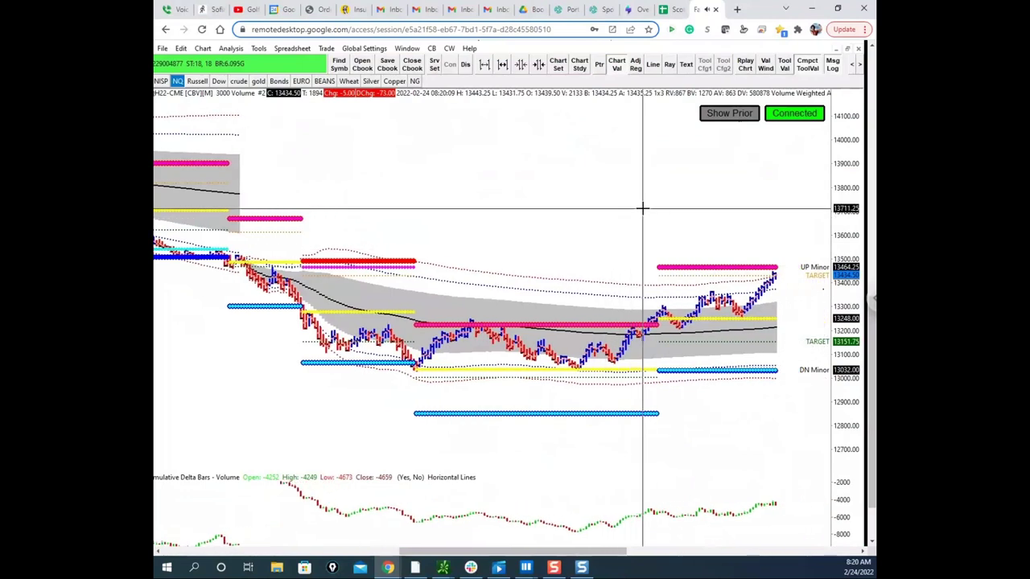
scroll(717, 242, "down", 1)
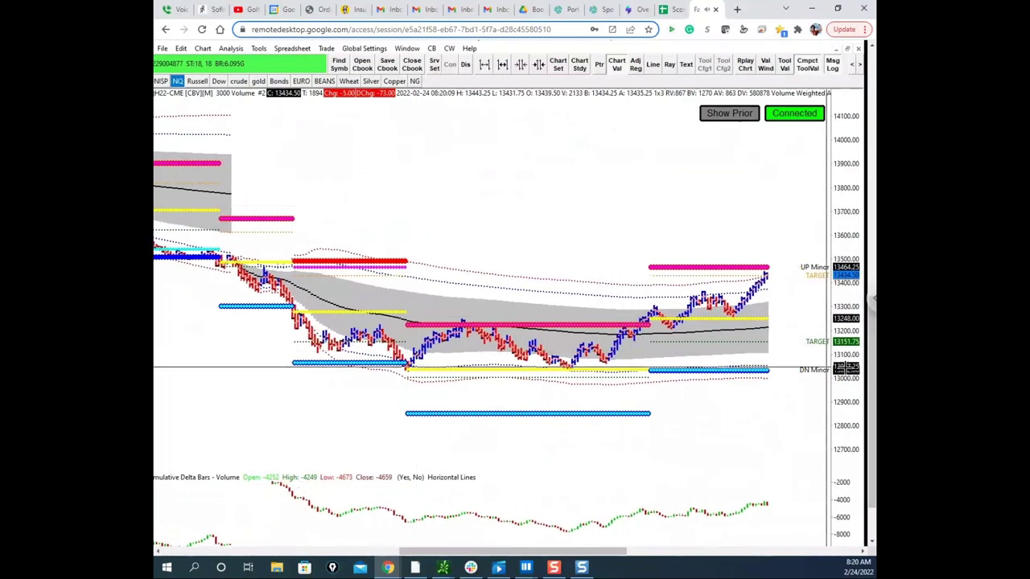
left_click_drag(845, 400, 860, 301)
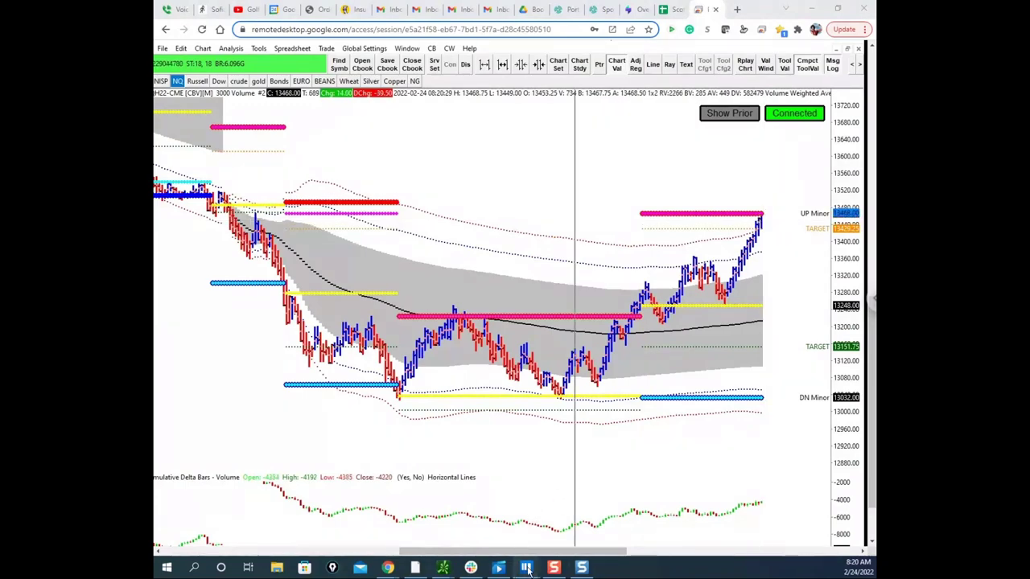
Step: Switch back to the Bookmap E-mini Nasdaq-100 heatmap and check the price action above the 13450 line
mouse_move(527, 567)
left_click(289, 496)
left_click(288, 496)
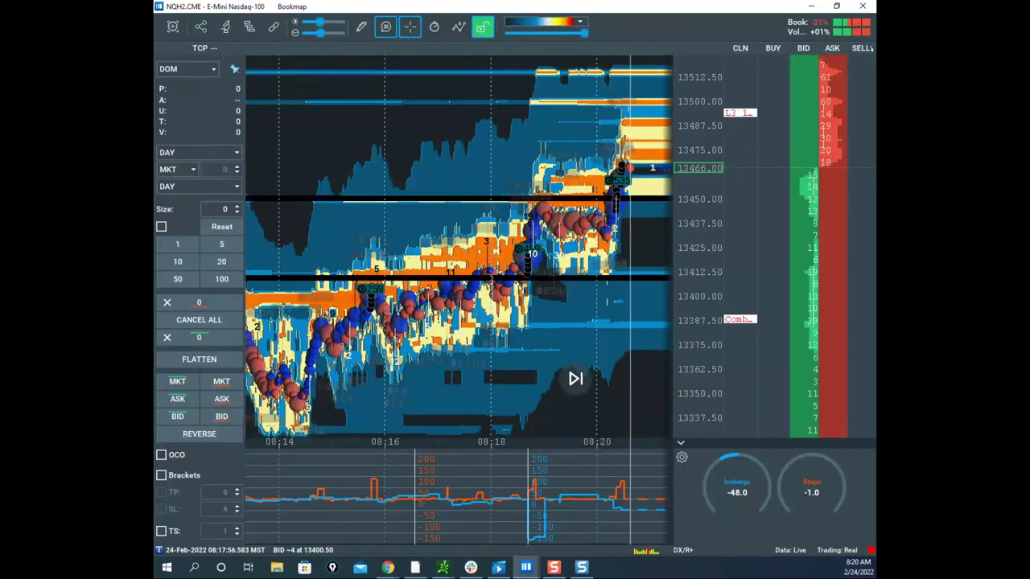
left_click_drag(355, 575, 515, 578)
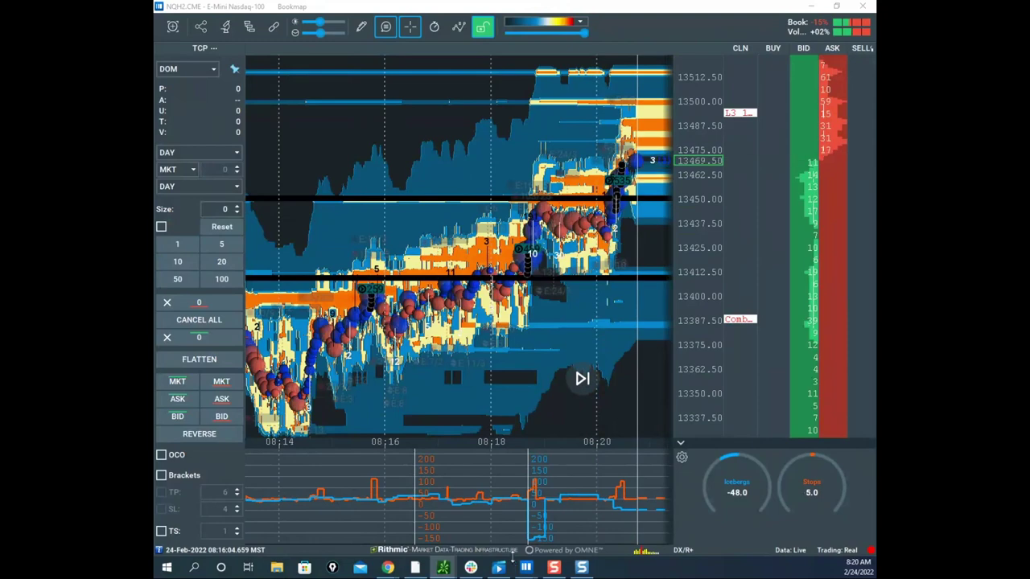
Step: Switch to the COMEX gold heatmap and examine the price drop from 08:18 to 08:21 below the yellow lines
mouse_move(528, 568)
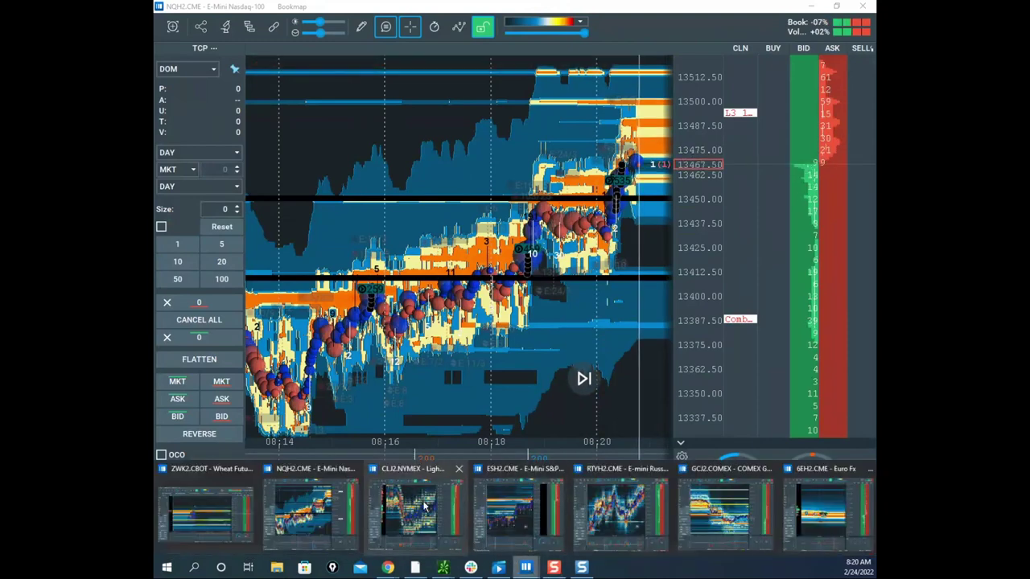
left_click(706, 500)
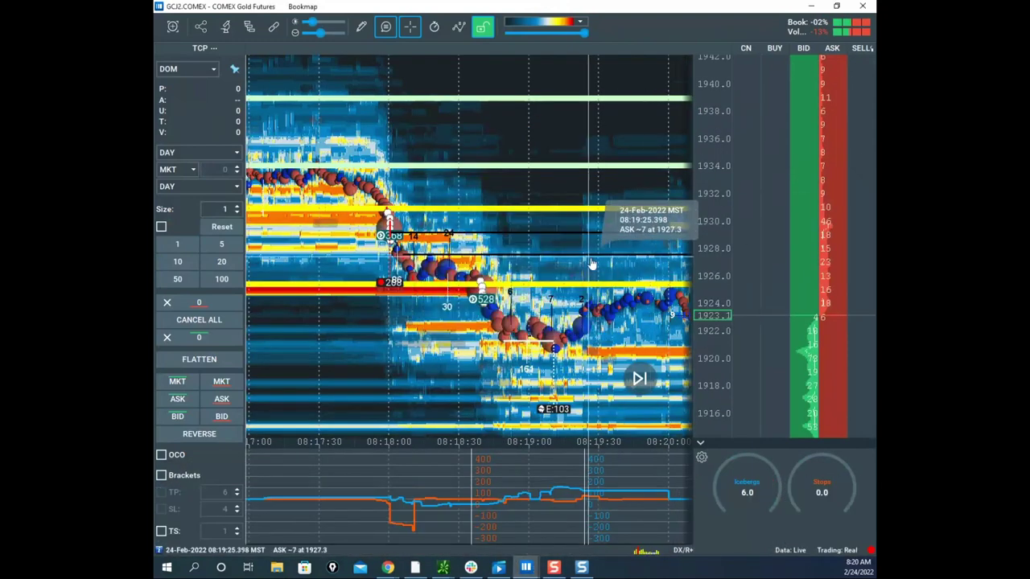
left_click_drag(588, 294, 362, 170)
scroll(633, 228, "down", 3)
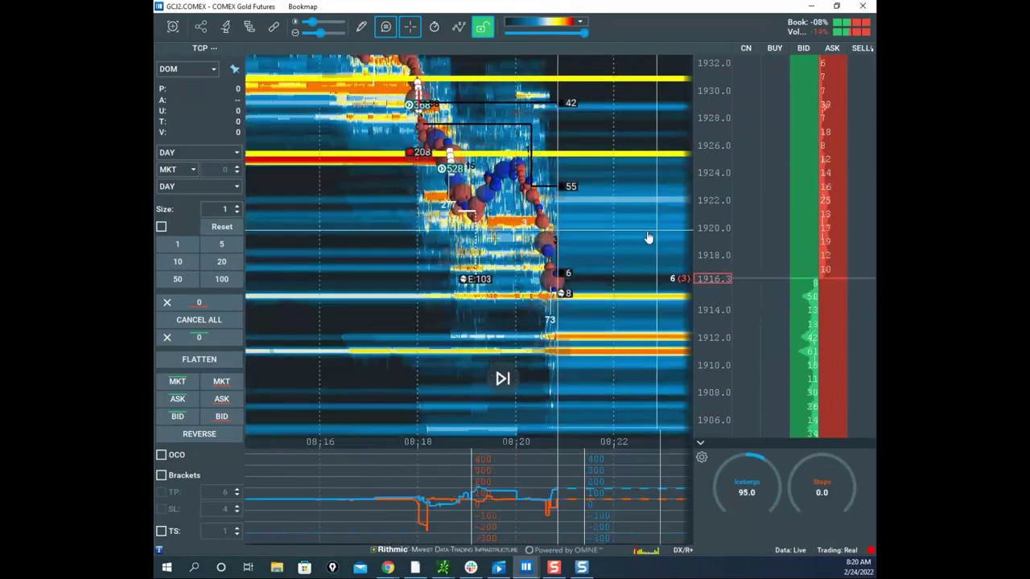
left_click_drag(648, 237, 641, 243)
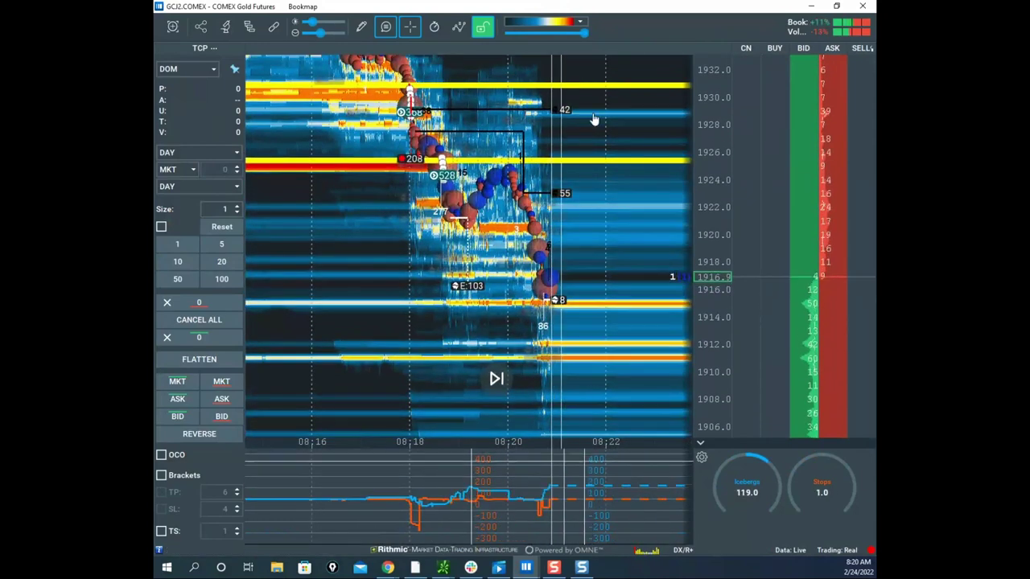
left_click_drag(724, 201, 712, 183)
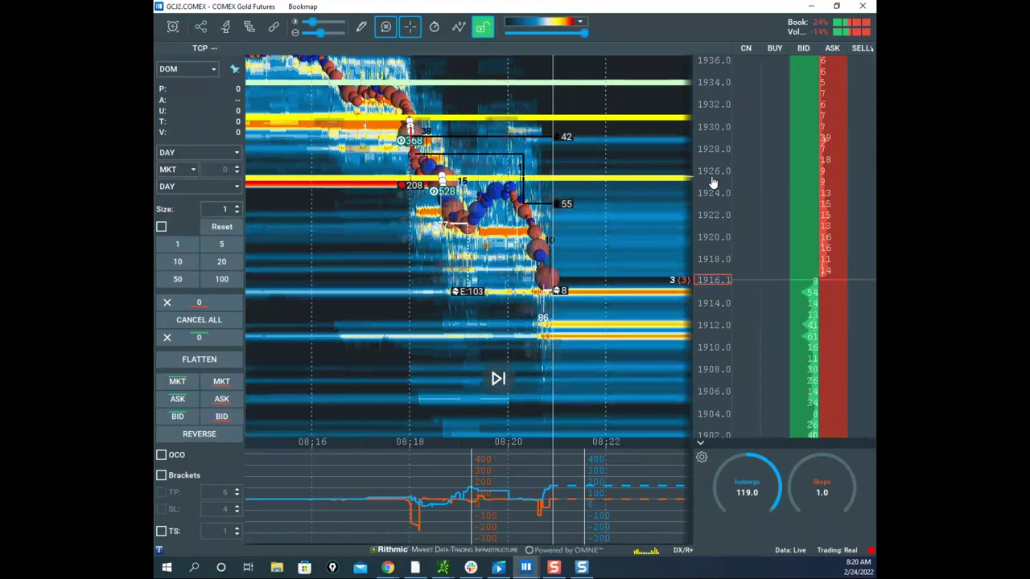
Step: Return to the E-mini Nasdaq-100 heatmap and examine the 08:18 to 08:21 price action around the two black lines
key("alt+Tab")
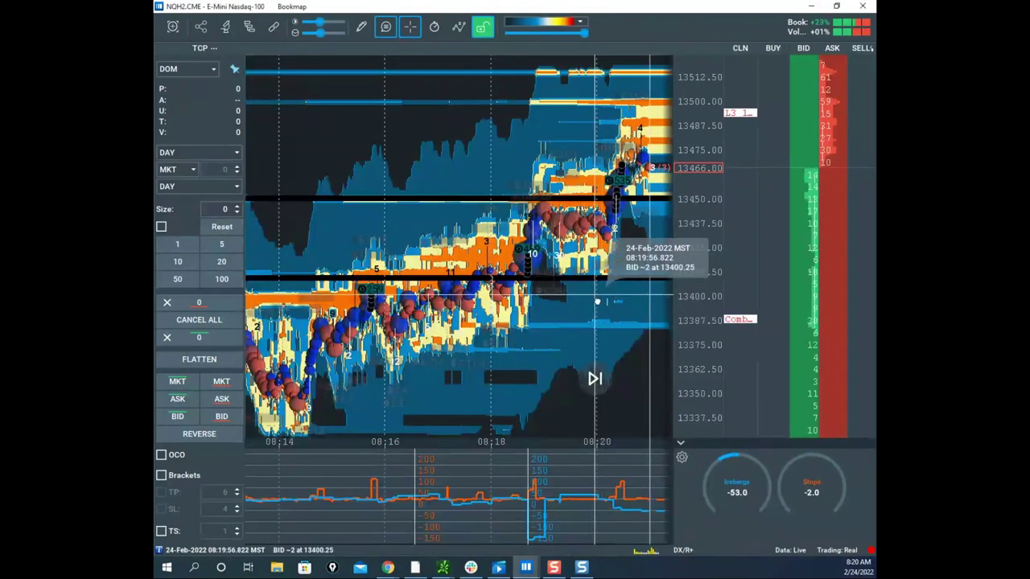
left_click_drag(602, 301, 512, 349)
scroll(616, 285, "up", 3)
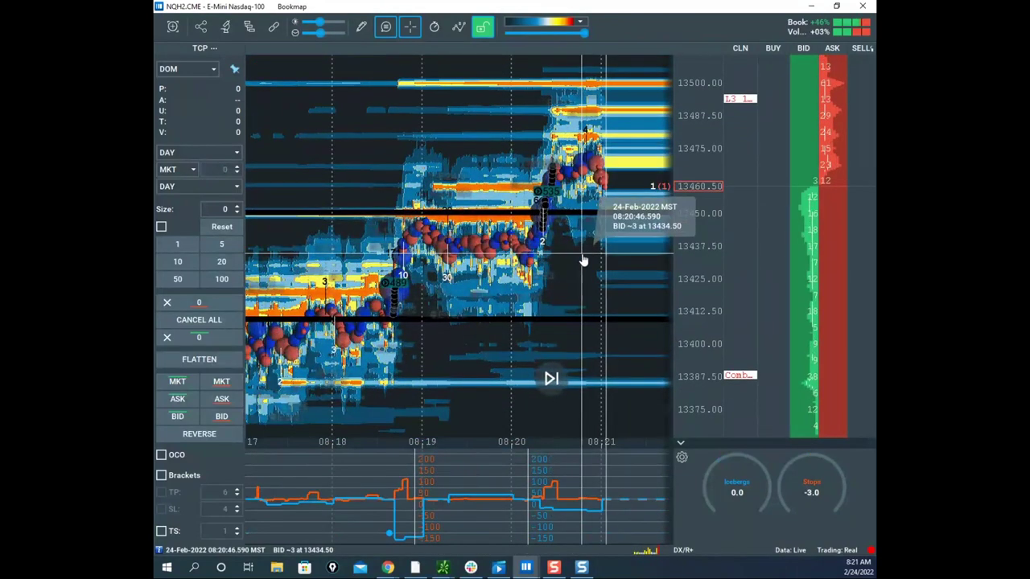
scroll(694, 244, "up", 2)
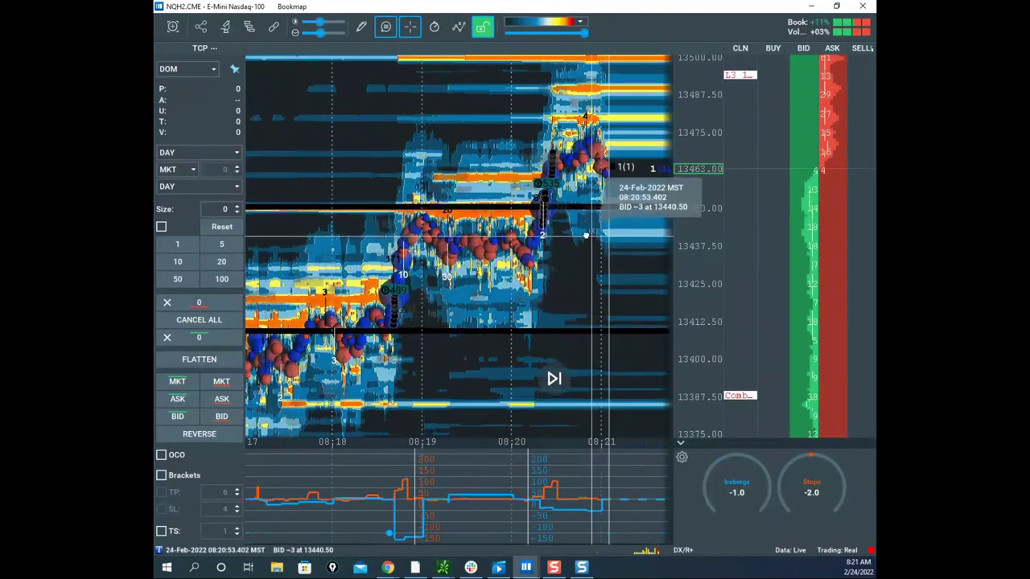
left_click_drag(586, 234, 546, 174)
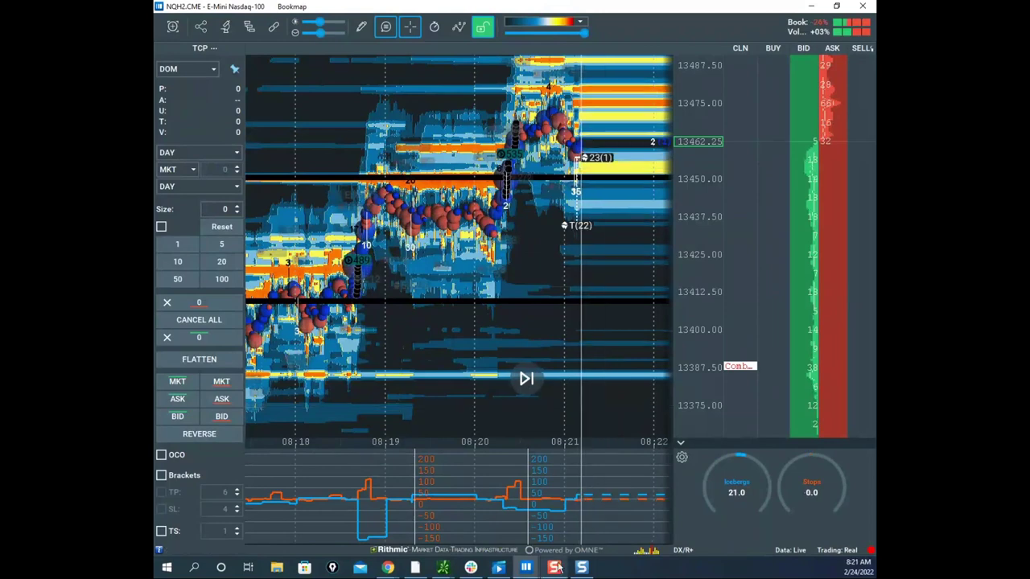
Step: Switch to the E-mini S&P 500 heatmap, maximize its window, and examine the 08:21 price action and iceberg line
mouse_move(557, 568)
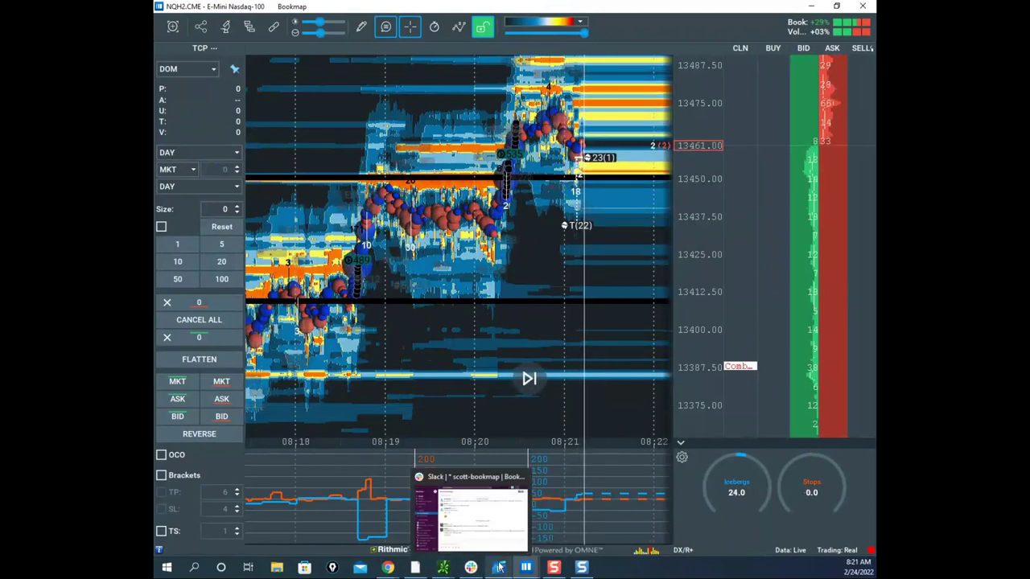
mouse_move(519, 573)
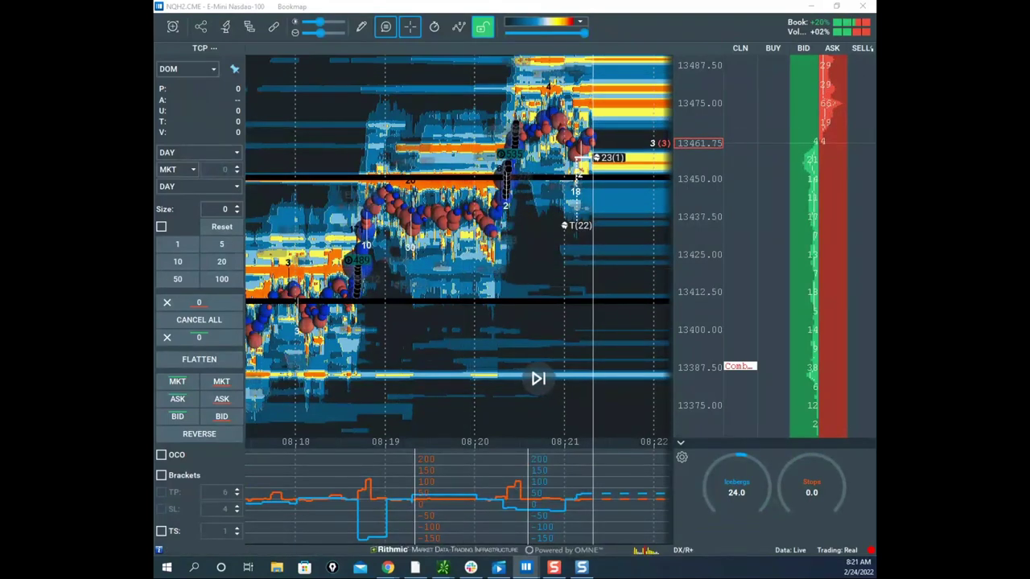
left_click_drag(155, 125, 625, 63)
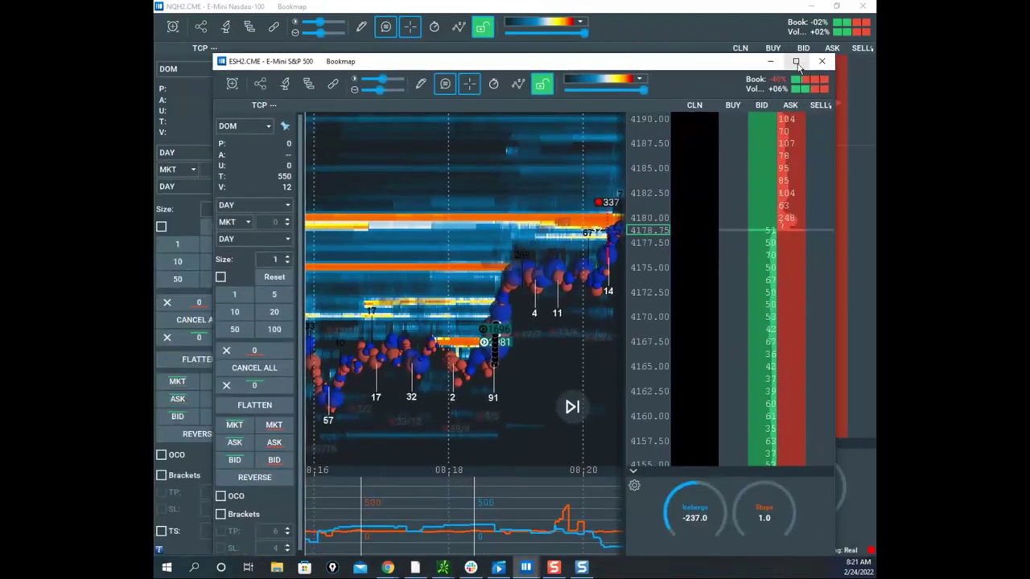
left_click(796, 61)
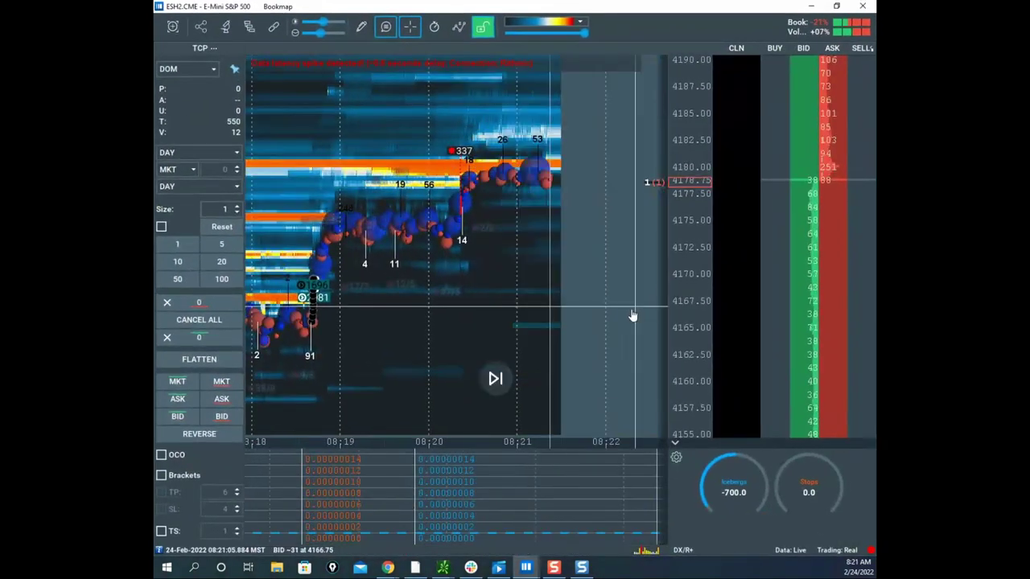
left_click_drag(631, 311, 526, 235)
scroll(528, 235, "down", 3)
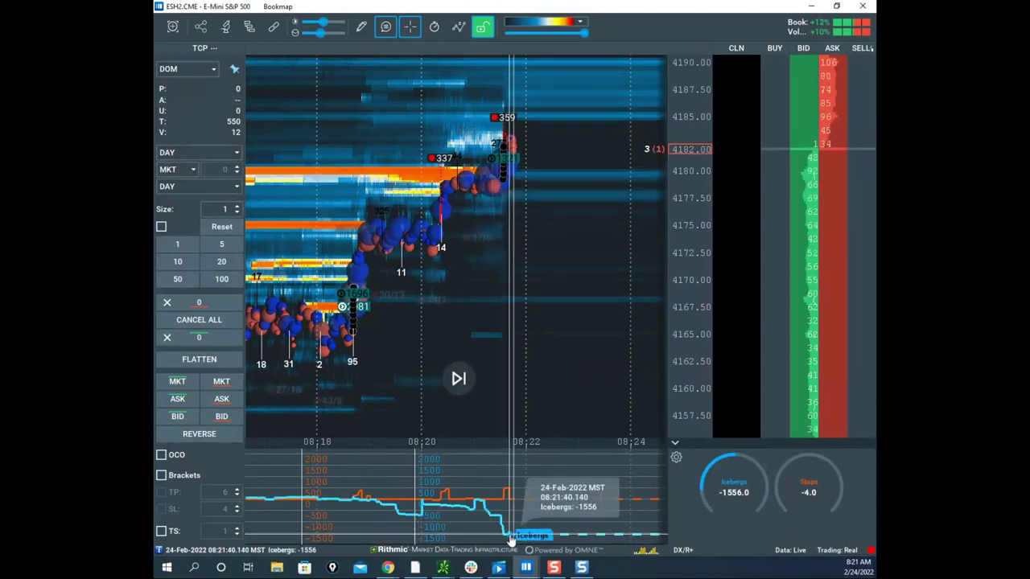
Step: Draw two horizontal lines on the E-mini S&P 500 heatmap at about 4177.25 and 4183.75
left_click(361, 26)
left_click(398, 168)
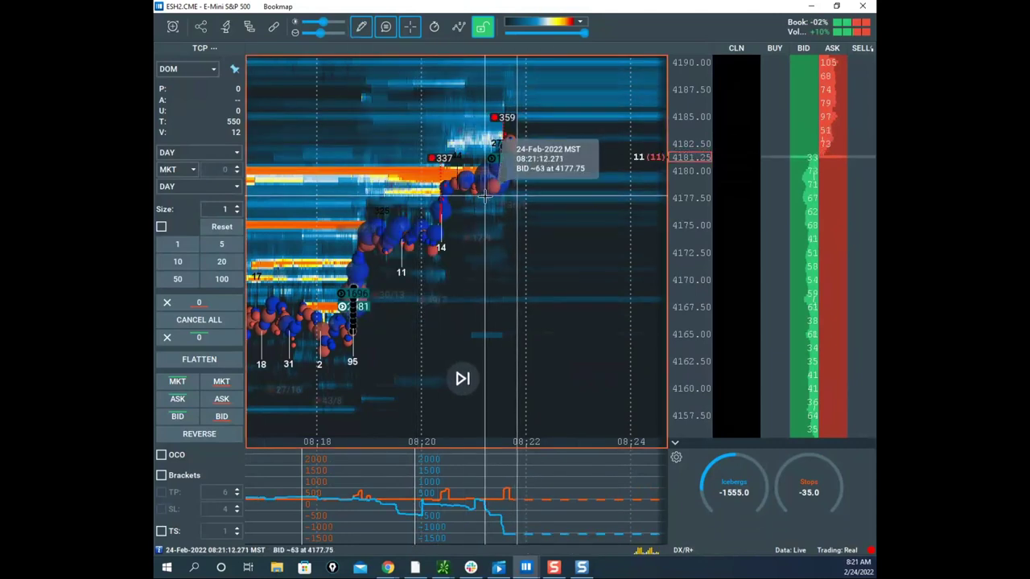
left_click(489, 194)
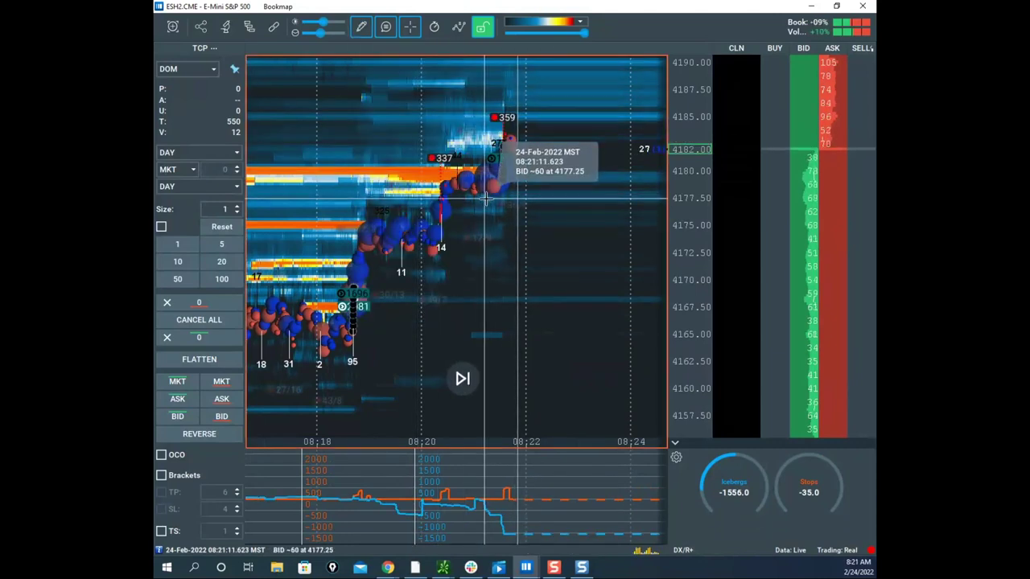
left_click(508, 131)
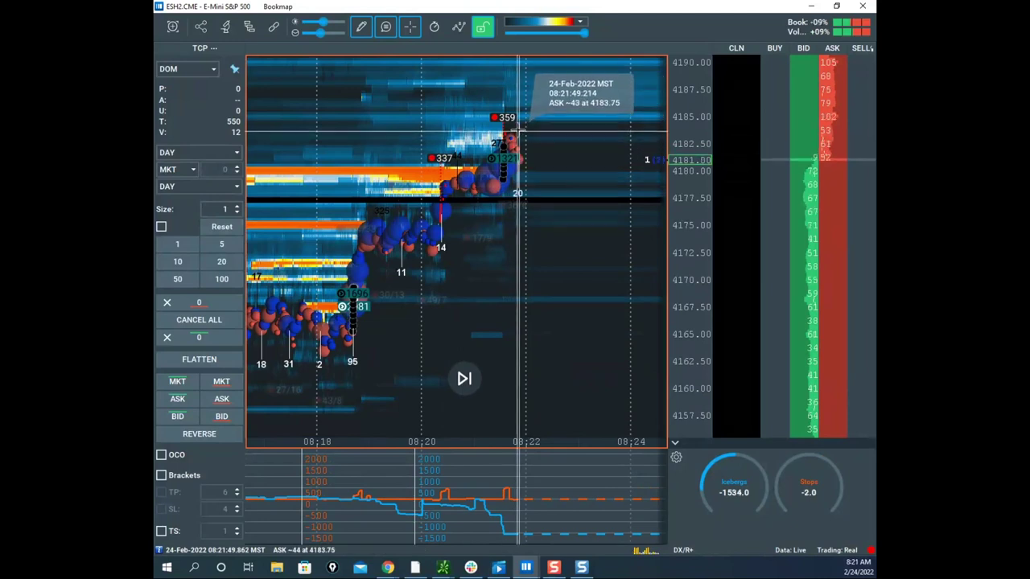
left_click(367, 34)
left_click(380, 55)
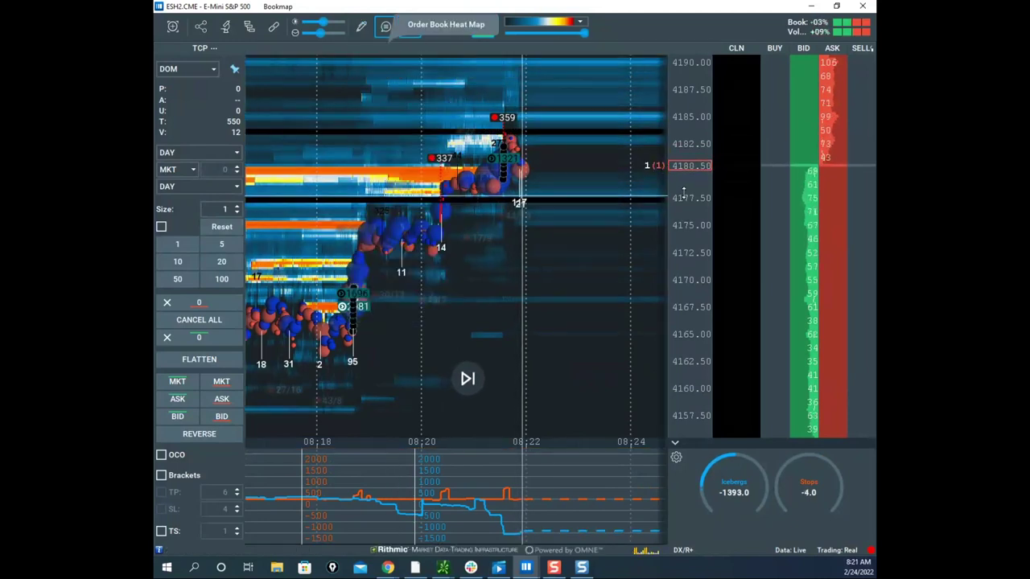
Step: Check the 5-minute /ES chart in thinkorswim and return to the Bookmap E-mini S&P 500 heatmap
left_click_drag(675, 191, 672, 214)
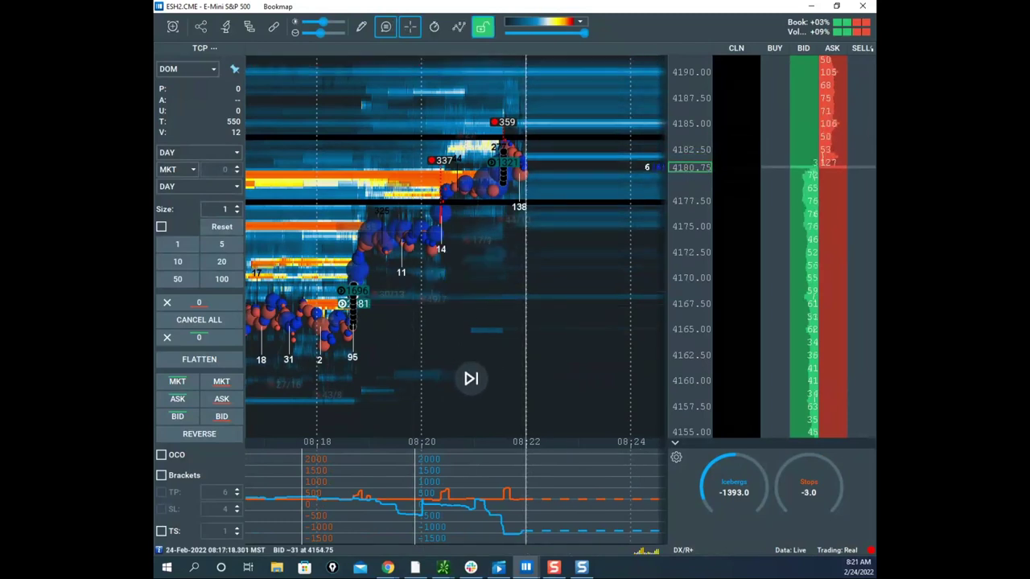
left_click(443, 568)
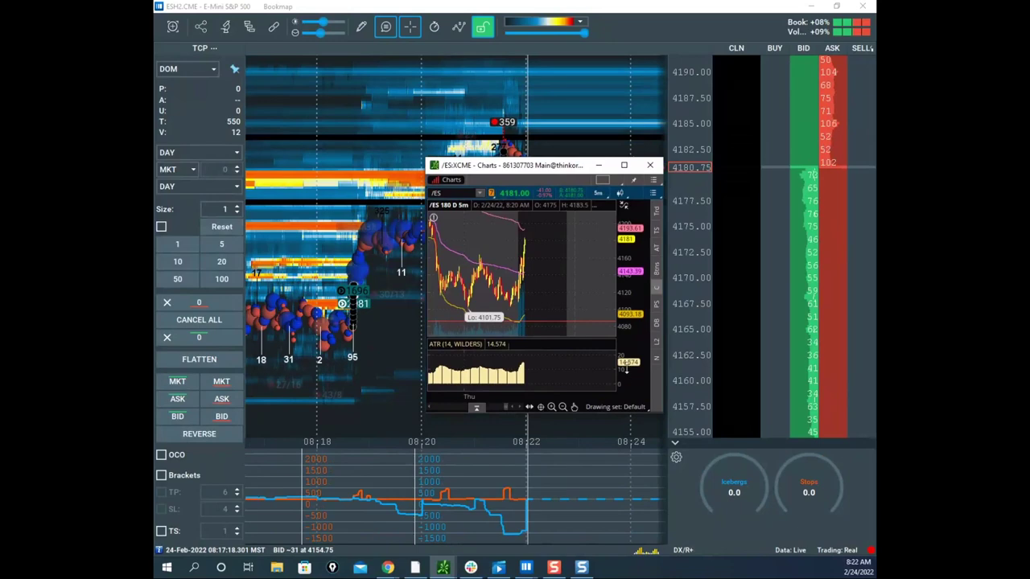
key("alt+Tab")
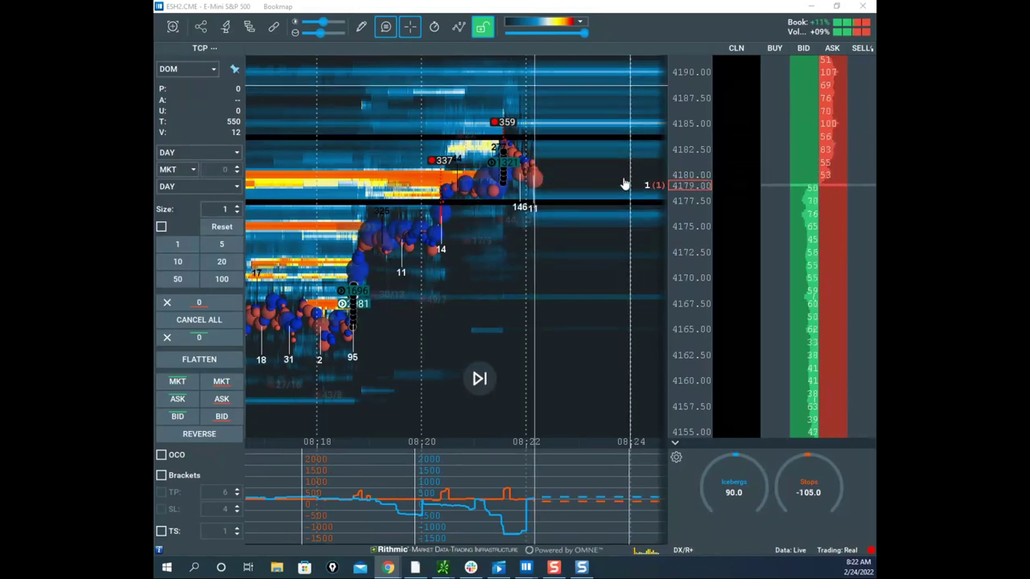
Step: Examine the E-mini S&P 500 order book closely as price drops below the lower black line near 4175
left_click_drag(680, 255, 681, 235)
left_click_drag(596, 245, 582, 274)
left_click_drag(685, 258, 683, 246)
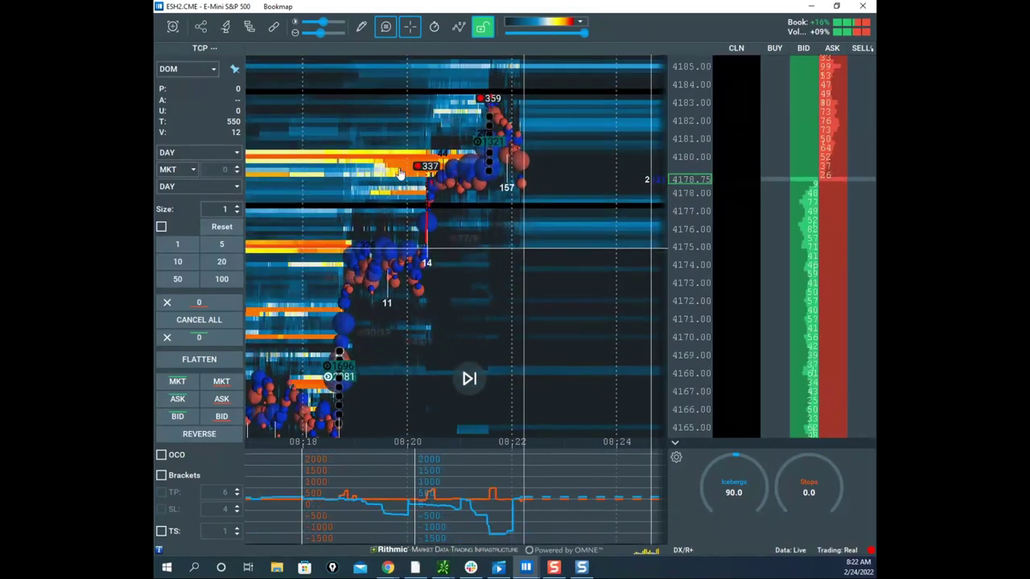
scroll(679, 217, "up", 2)
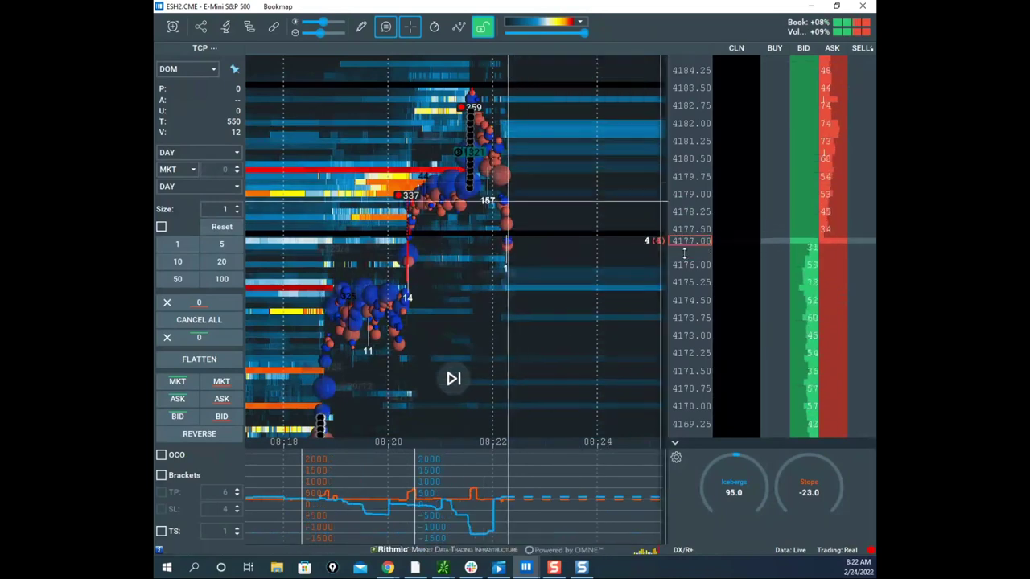
scroll(626, 201, "up", 2)
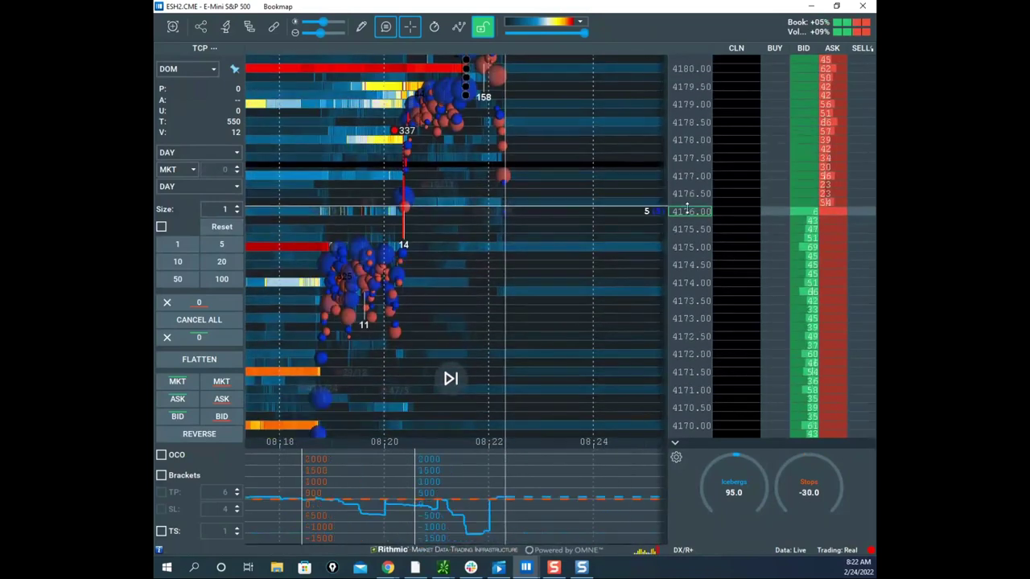
scroll(690, 175, "up", 2)
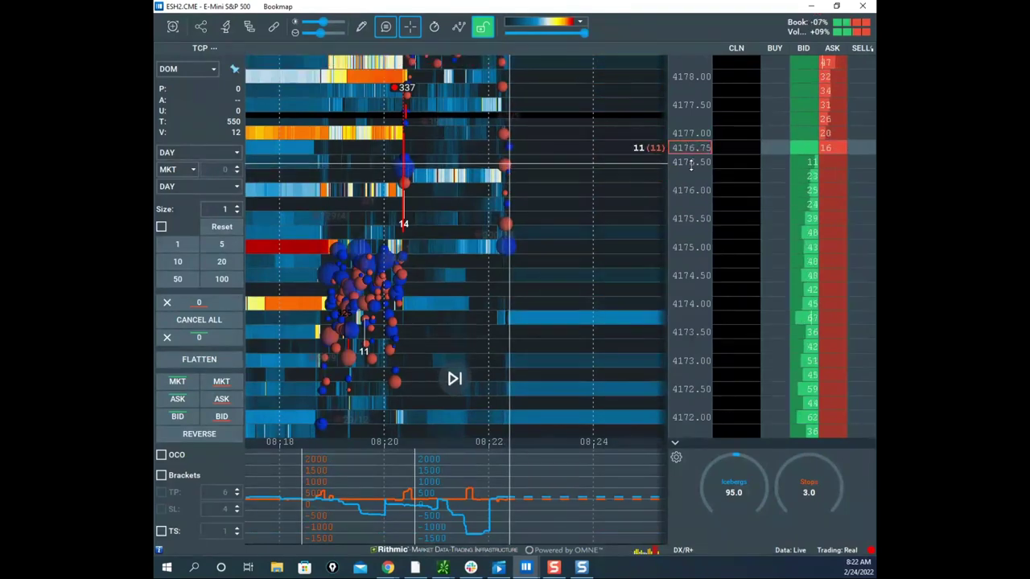
scroll(689, 176, "down", 1)
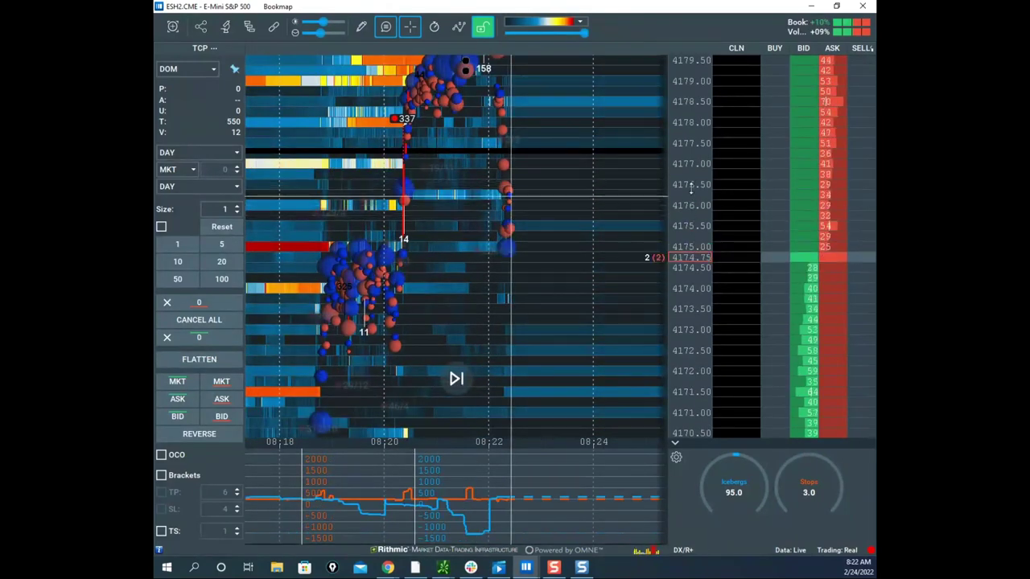
scroll(691, 190, "down", 1)
left_click_drag(594, 227, 596, 156)
Step: Place a one-contract sell stop order at about 4165.50 in the E-mini S&P 500 order book
scroll(690, 181, "down", 3)
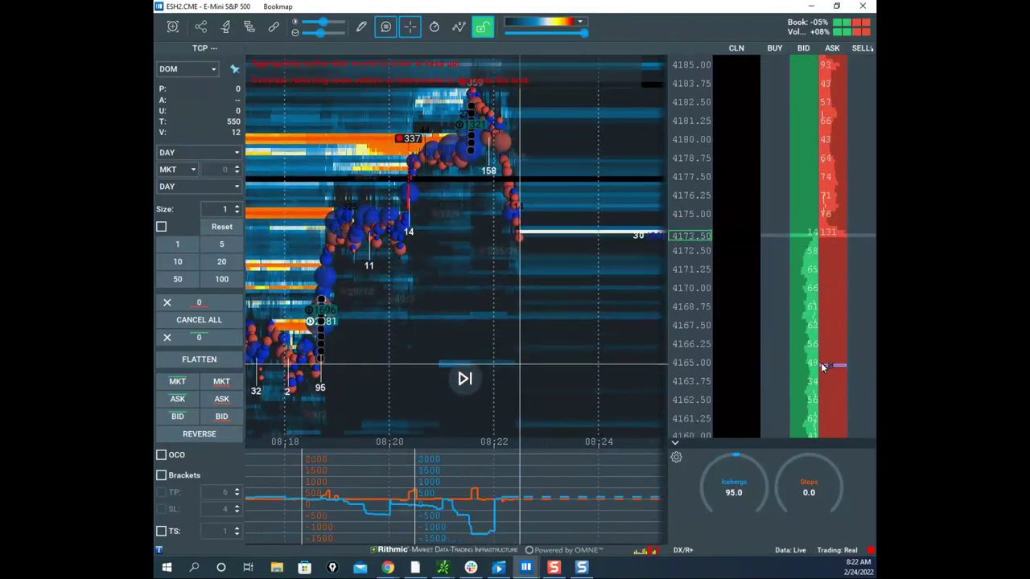
scroll(687, 326, "up", 1)
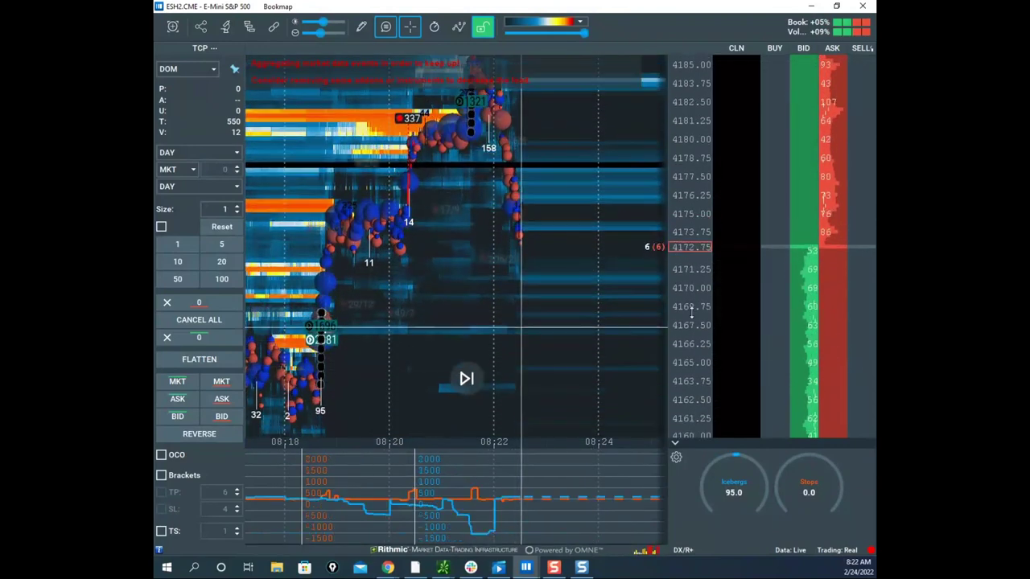
left_click(824, 387)
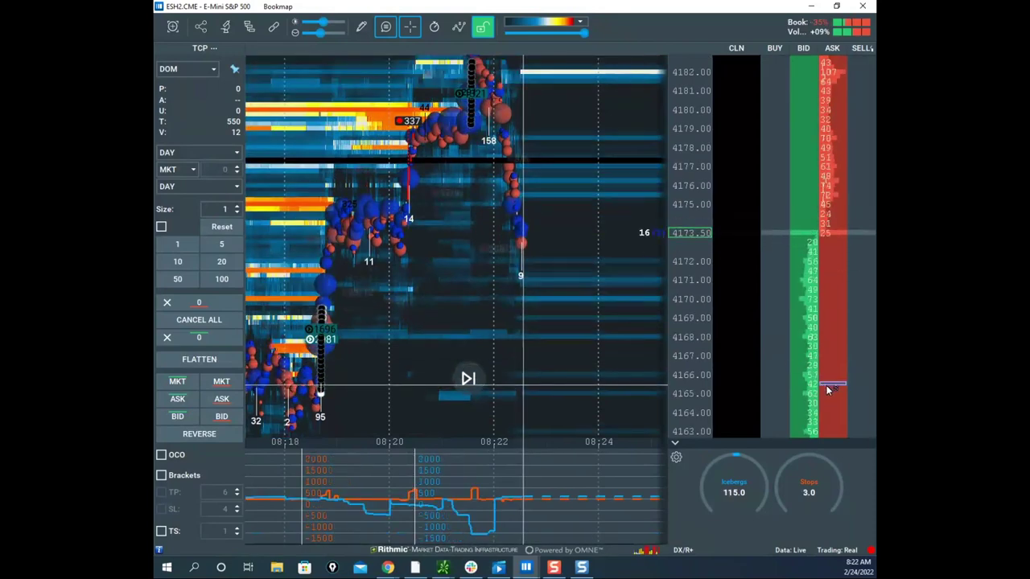
Step: Examine the E-mini S&P 500 price drop between the two black lines and the new sell stop
scroll(688, 256, "down", 2)
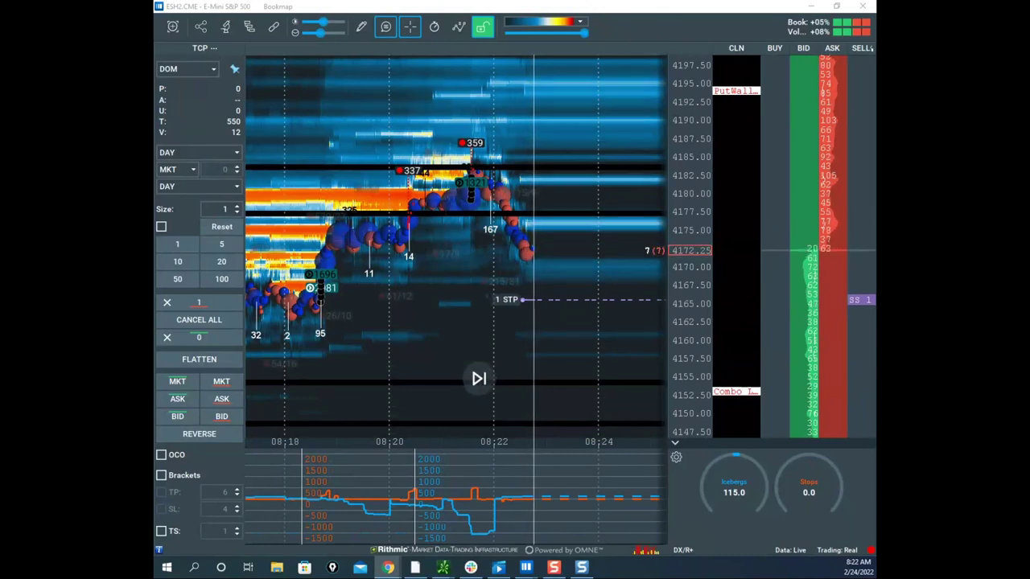
scroll(682, 179, "up", 2)
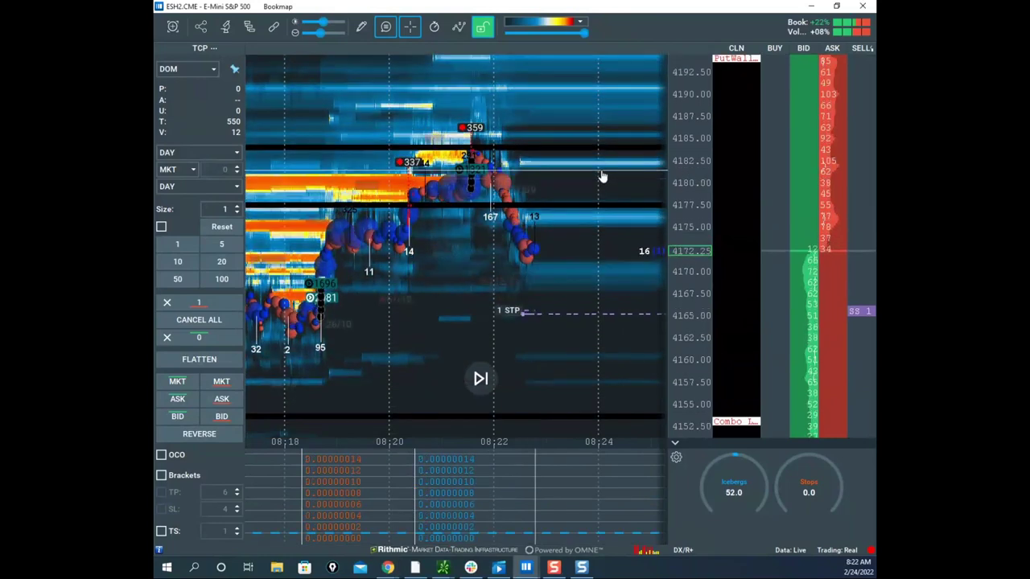
scroll(603, 175, "down", 2)
left_click_drag(625, 178, 572, 159)
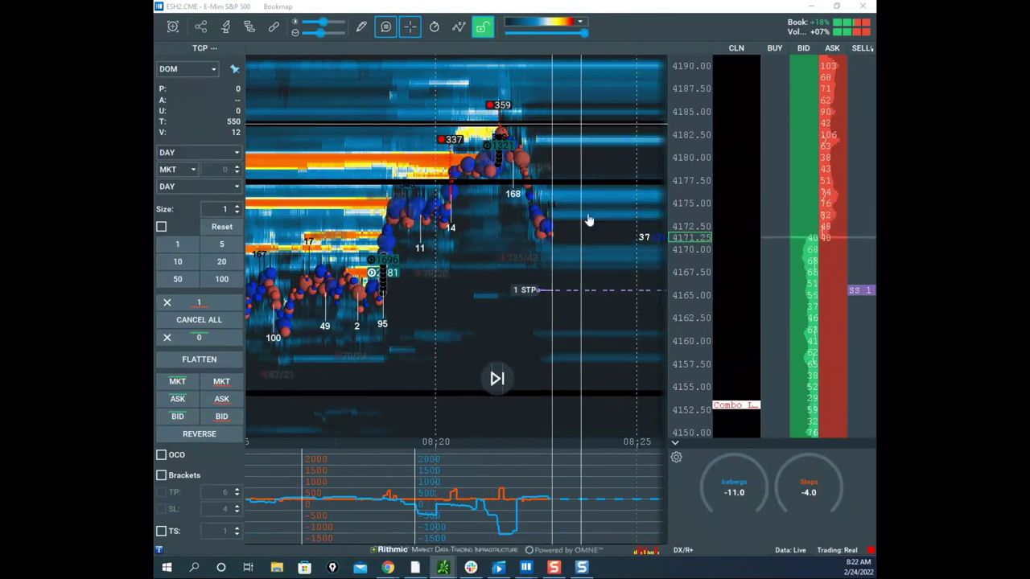
Step: Switch to the E-mini Nasdaq-100 heatmap and sketch yellow freehand price paths around the two black lines
mouse_move(525, 567)
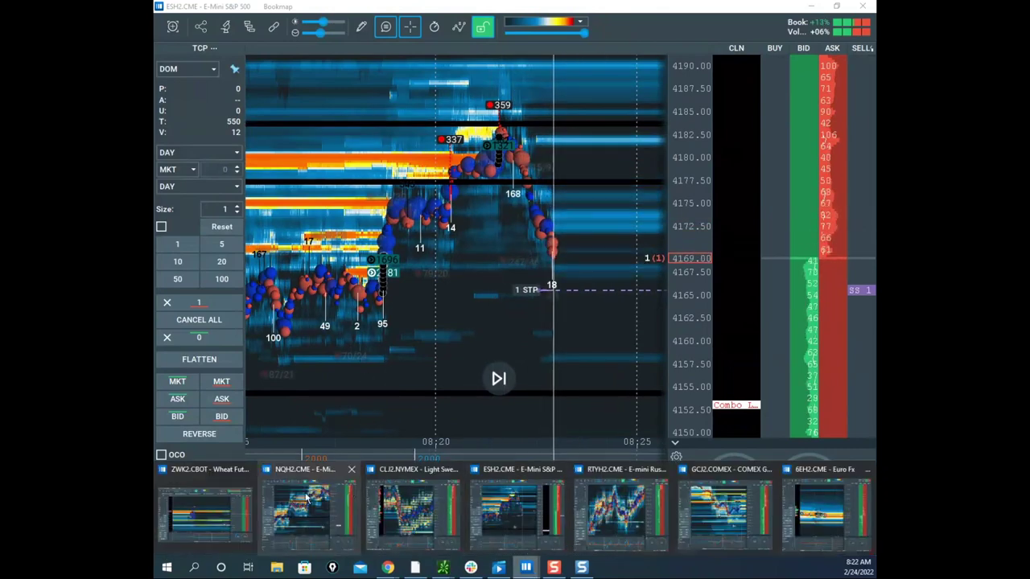
left_click(308, 507)
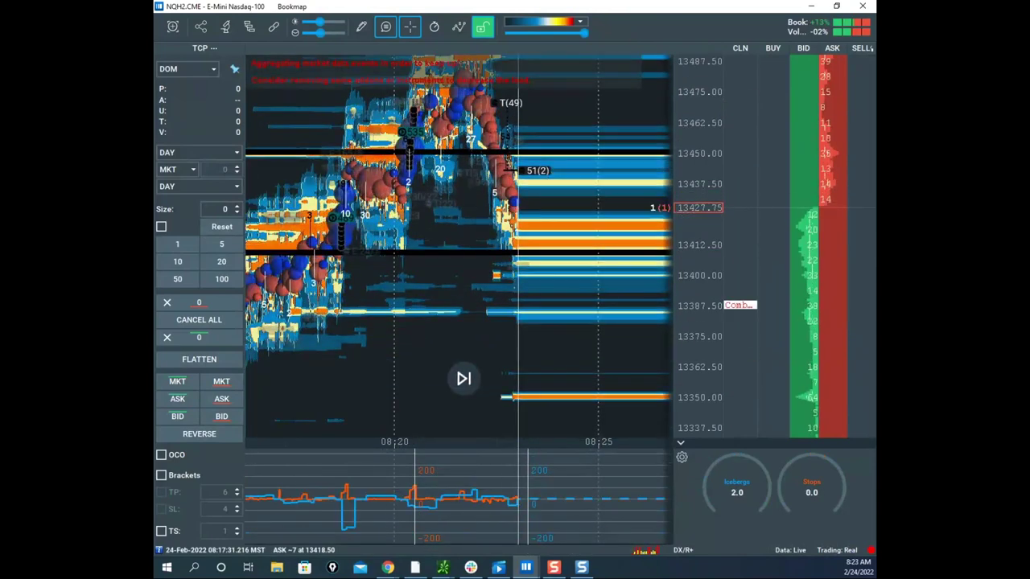
mouse_move(876, 159)
left_mouse_down()
mouse_move(628, 159)
mouse_move(875, 159)
left_mouse_up()
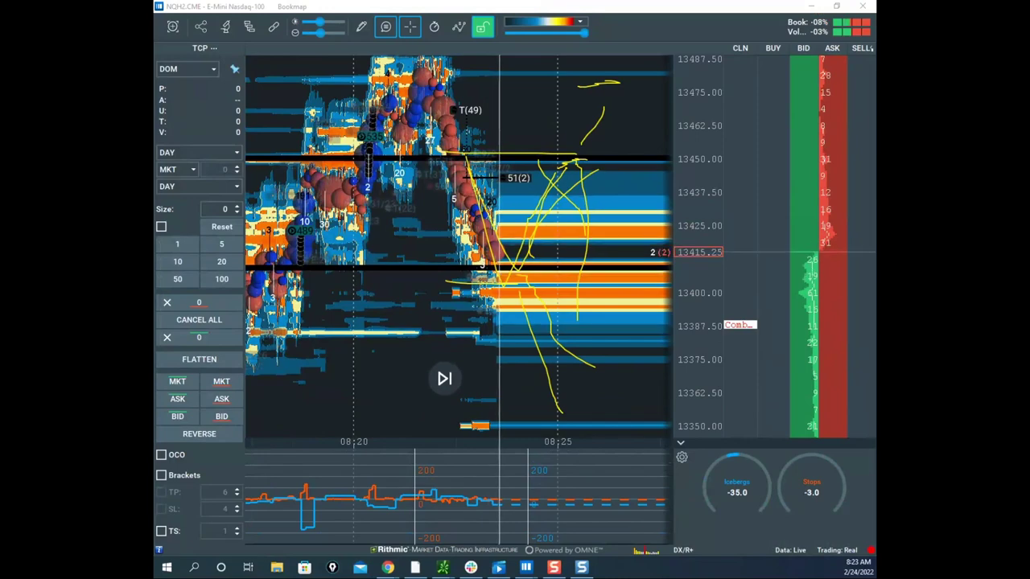
Step: Examine the E-mini Nasdaq-100 price action from 08:18 to 08:23 relative to the two black lines
scroll(683, 135, "down", 1)
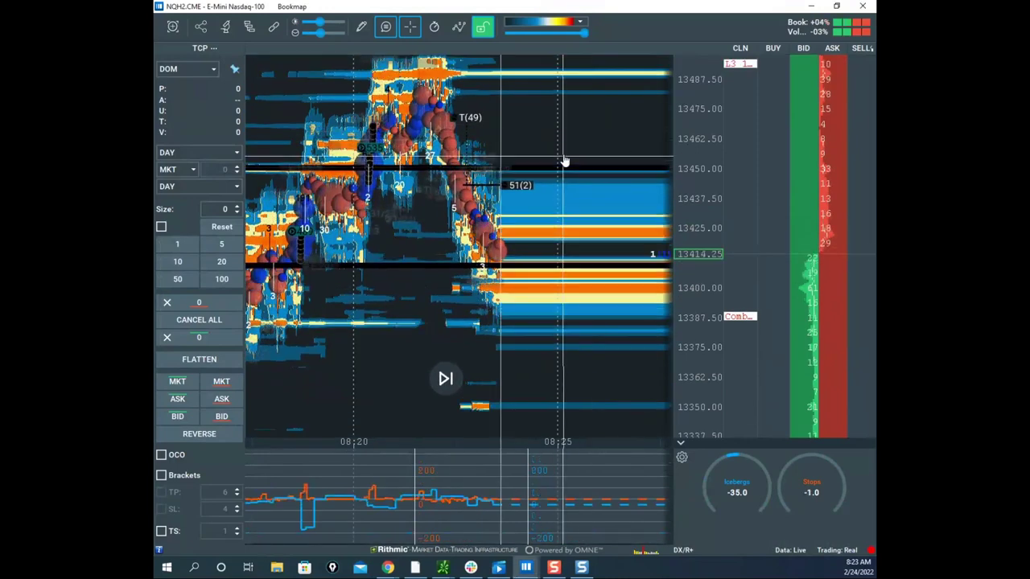
left_click_drag(621, 152, 626, 129)
scroll(555, 185, "up", 1)
left_click_drag(555, 185, 621, 166)
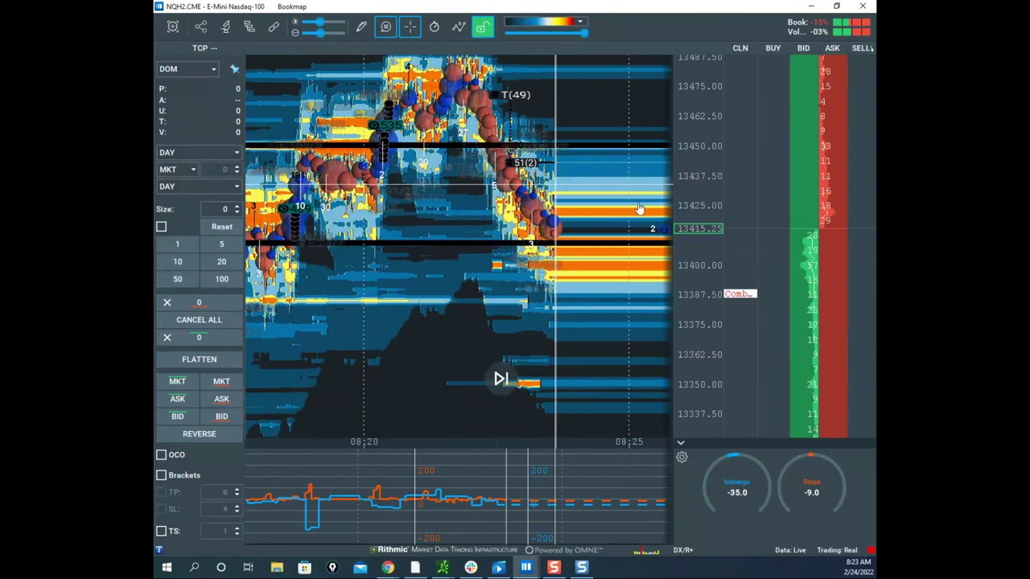
left_click_drag(690, 214, 668, 193)
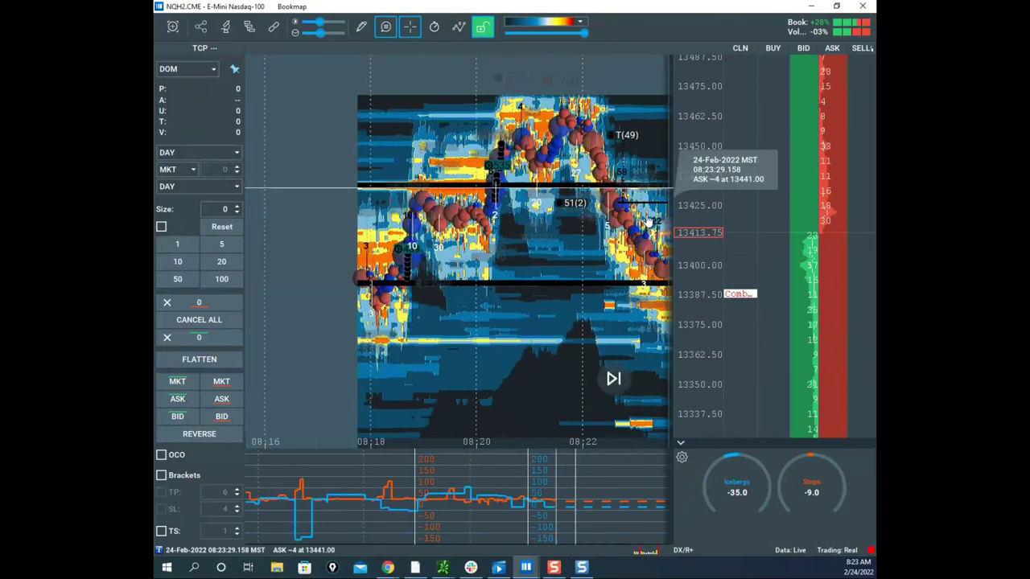
left_click_drag(548, 215, 527, 190)
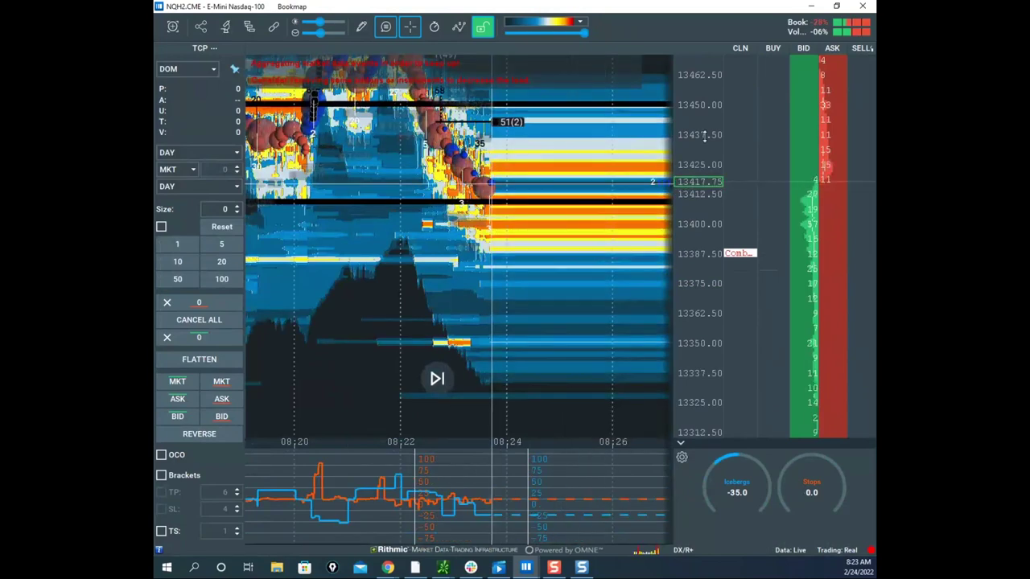
Step: Examine the E-mini Nasdaq-100 resting liquidity between about 13380 and 13435 as price reaches the lower black line
scroll(703, 136, "up", 3)
left_click_drag(600, 212, 564, 290)
scroll(697, 206, "up", 3)
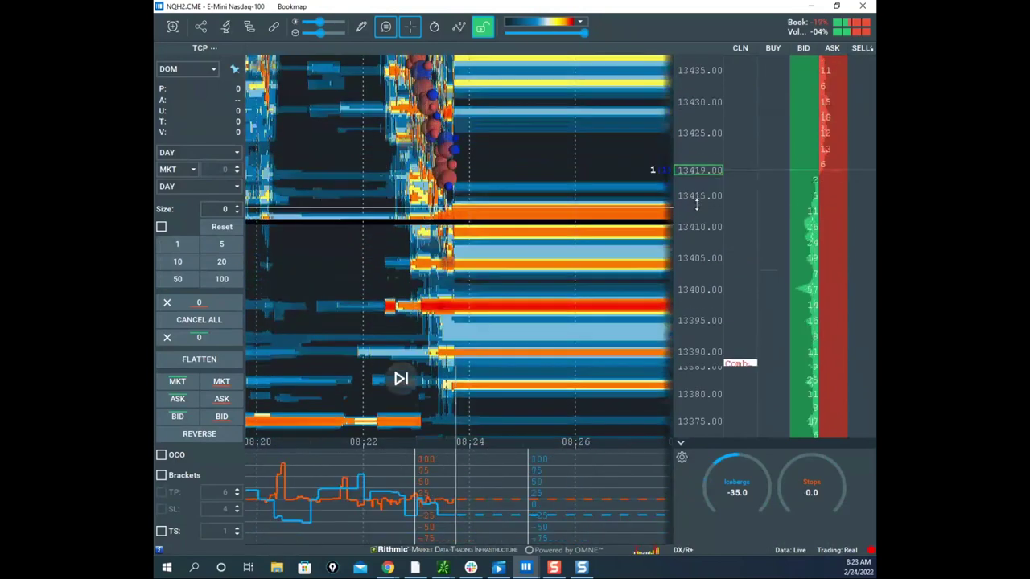
left_click_drag(714, 231, 708, 252)
scroll(708, 251, "down", 3)
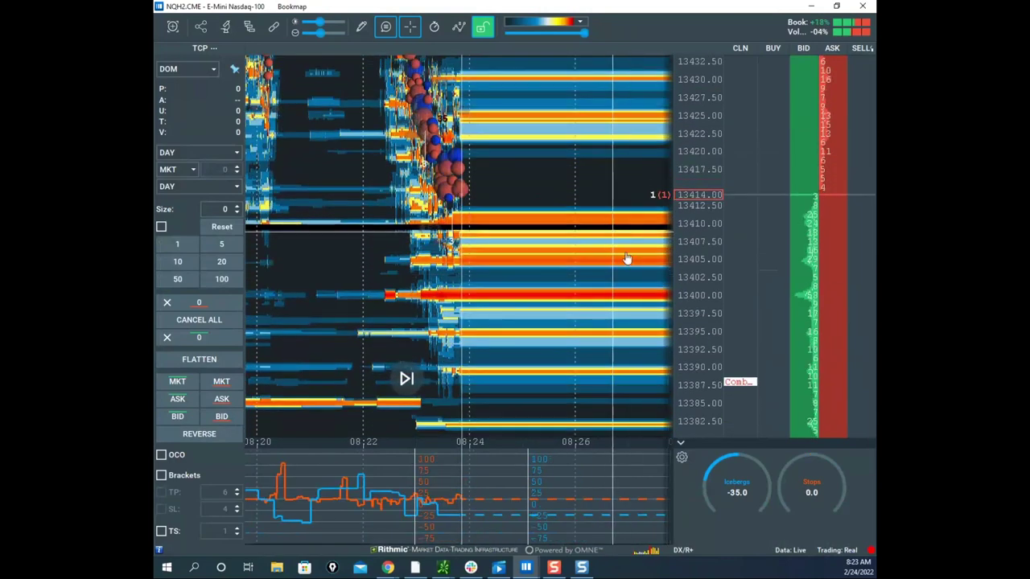
left_click_drag(628, 290, 580, 351)
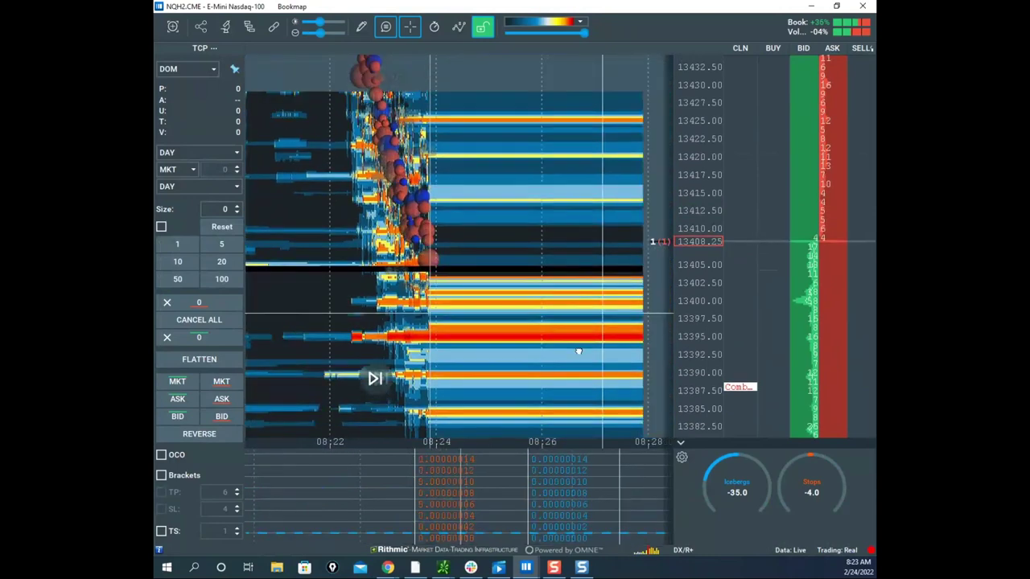
scroll(691, 117, "down", 3)
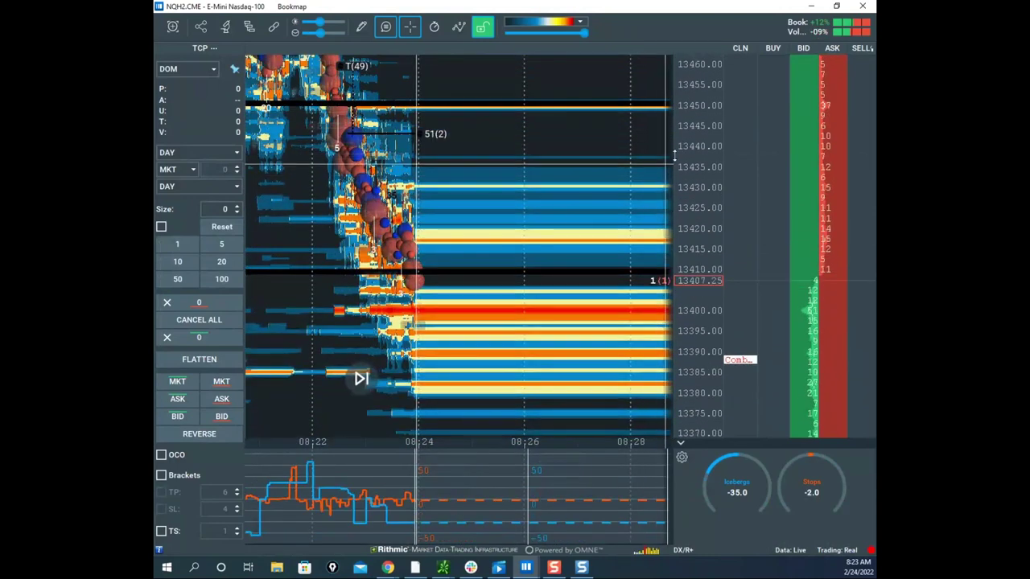
scroll(688, 153, "down", 1)
left_click_drag(565, 201, 563, 169)
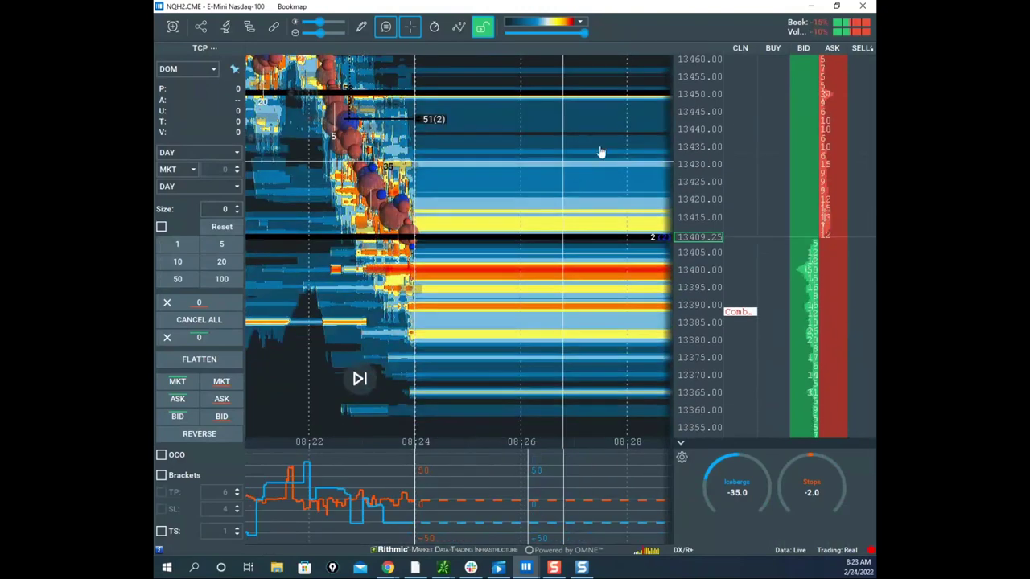
Step: Leave the E-mini Nasdaq-100 heatmap and switch to the FalconXtreme remote desktop chart in Chrome
left_click_drag(623, 8, 154, 269)
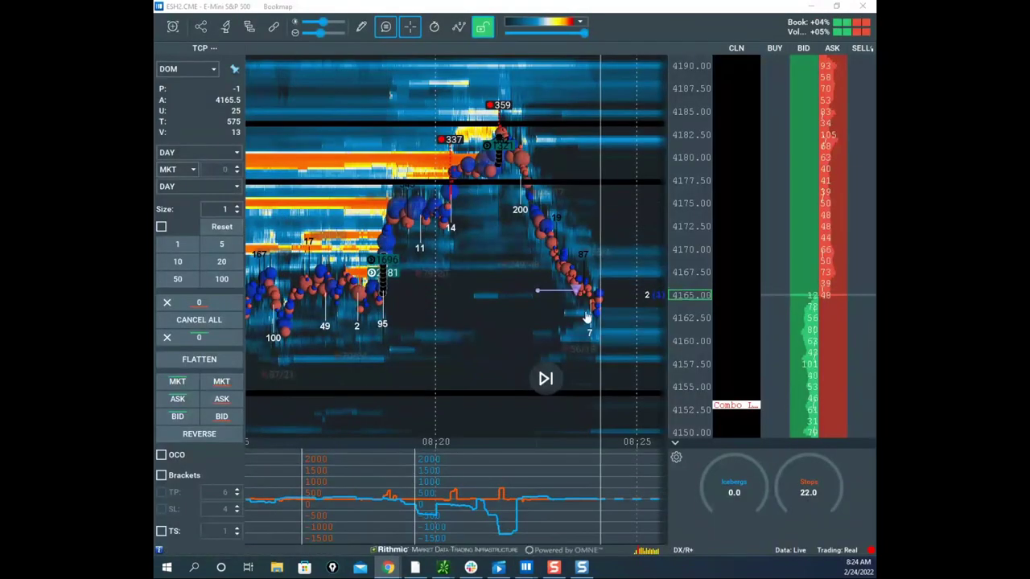
mouse_move(389, 569)
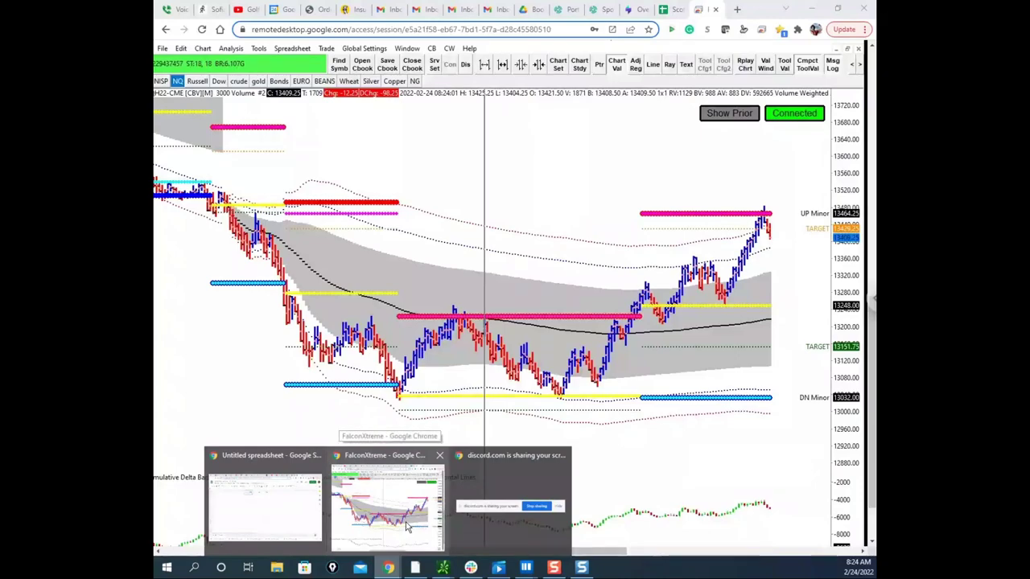
left_click(407, 528)
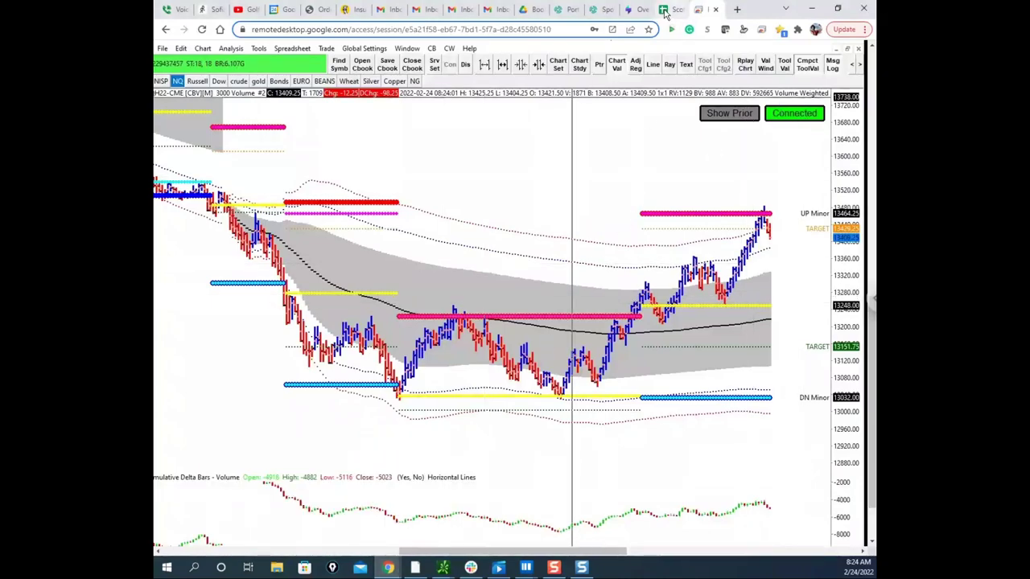
Step: Switch to the risk worksheet spreadsheet and check the contract counts in column D for stop distances from about 26 to 211 points
left_click(665, 13)
scroll(317, 345, "down", 15)
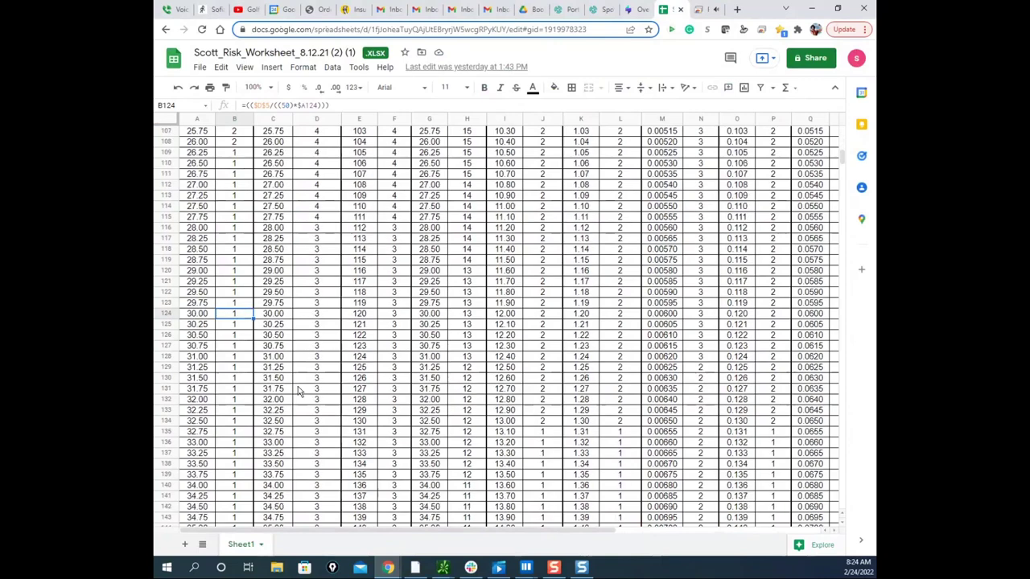
scroll(298, 391, "down", 5)
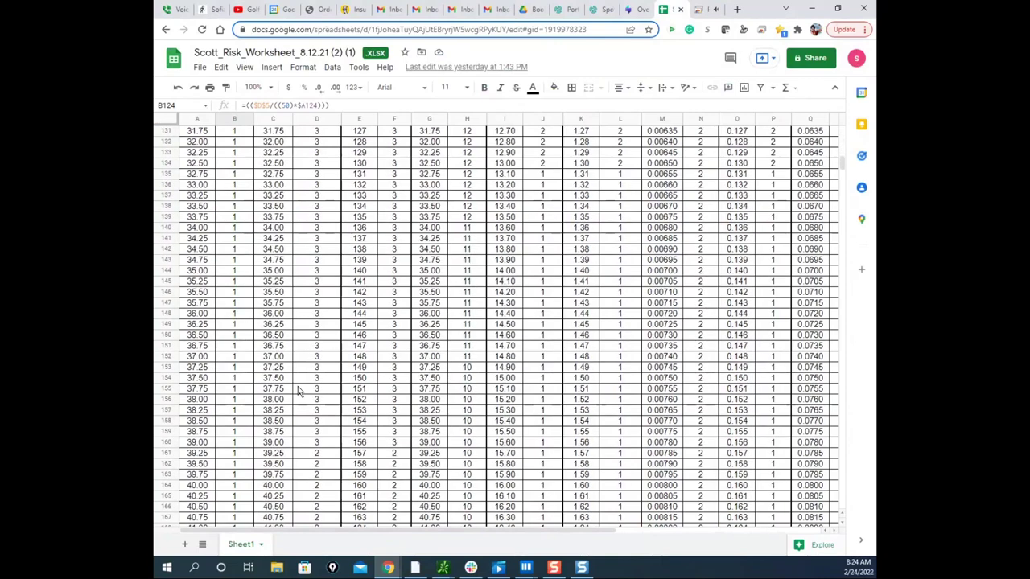
left_click_drag(841, 164, 844, 322)
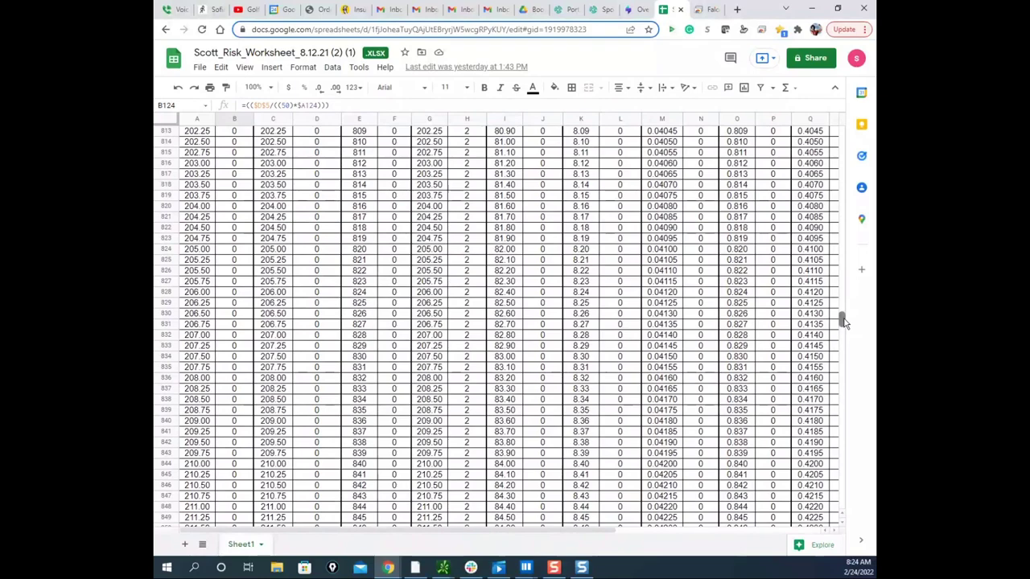
scroll(315, 219, "up", 10)
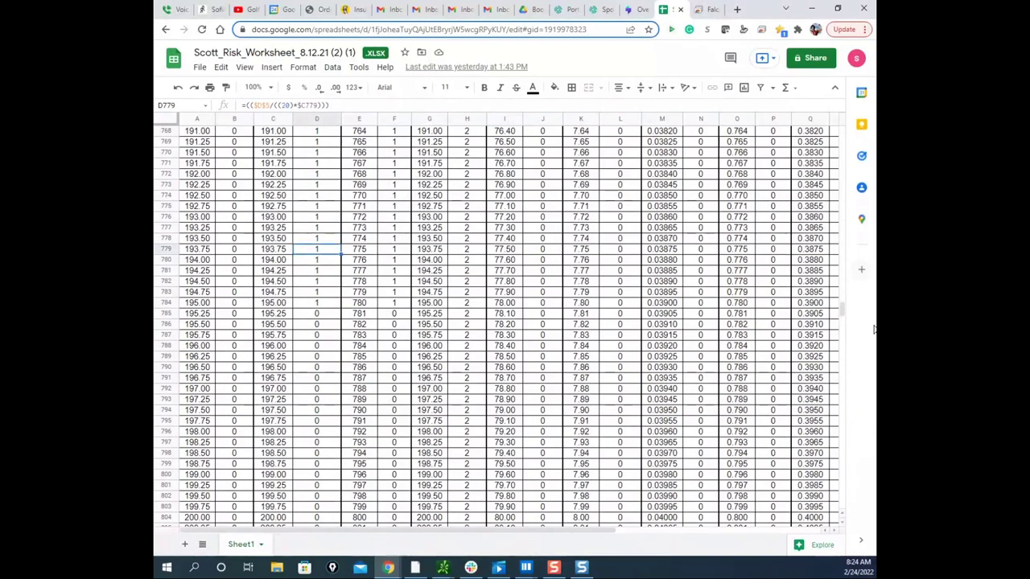
scroll(432, 198, "up", 12)
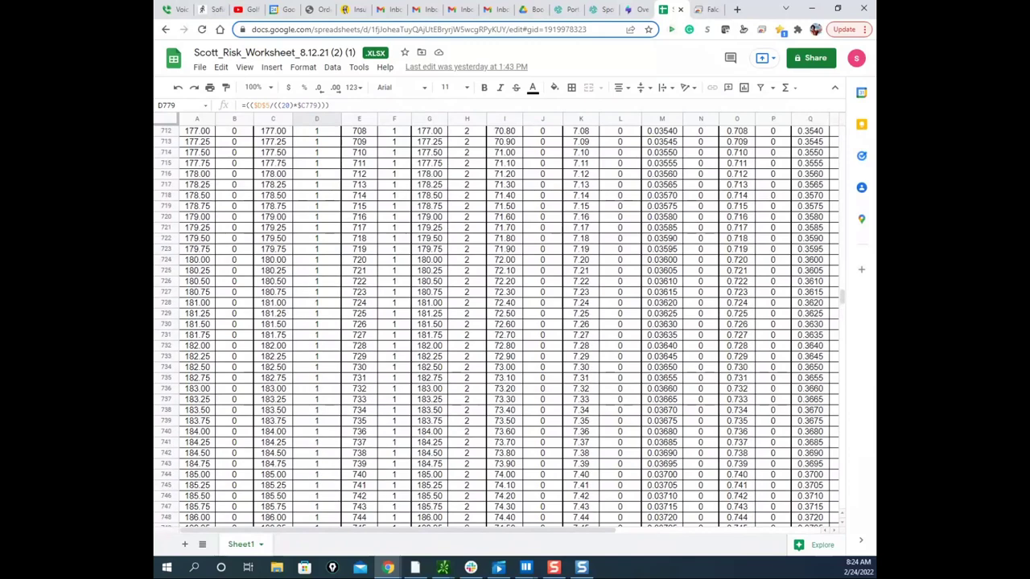
Step: Switch back to the E-mini Nasdaq-100 heatmap, maximize it, and examine resting liquidity below the lower black line
key("alt+Tab")
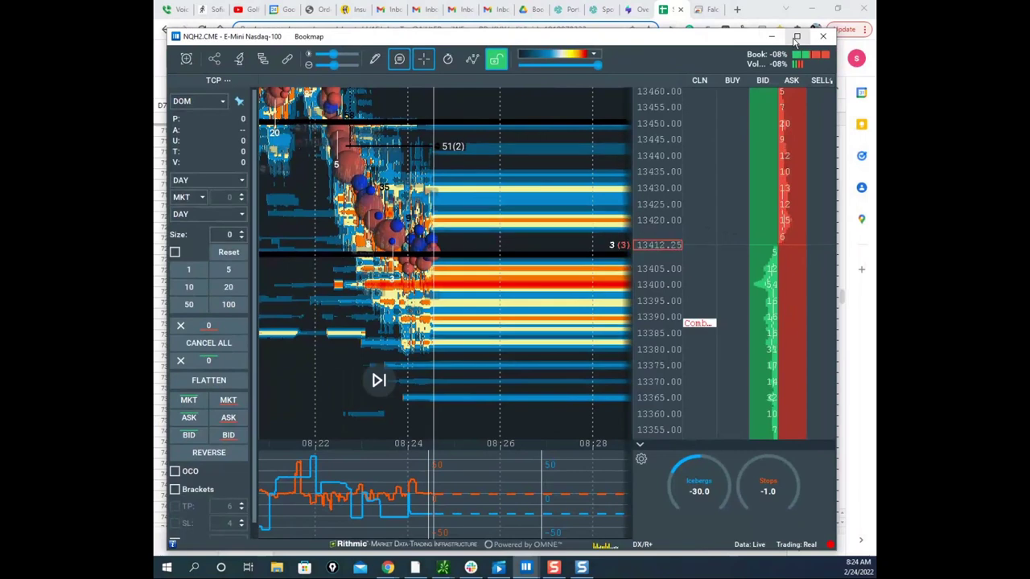
left_click(796, 37)
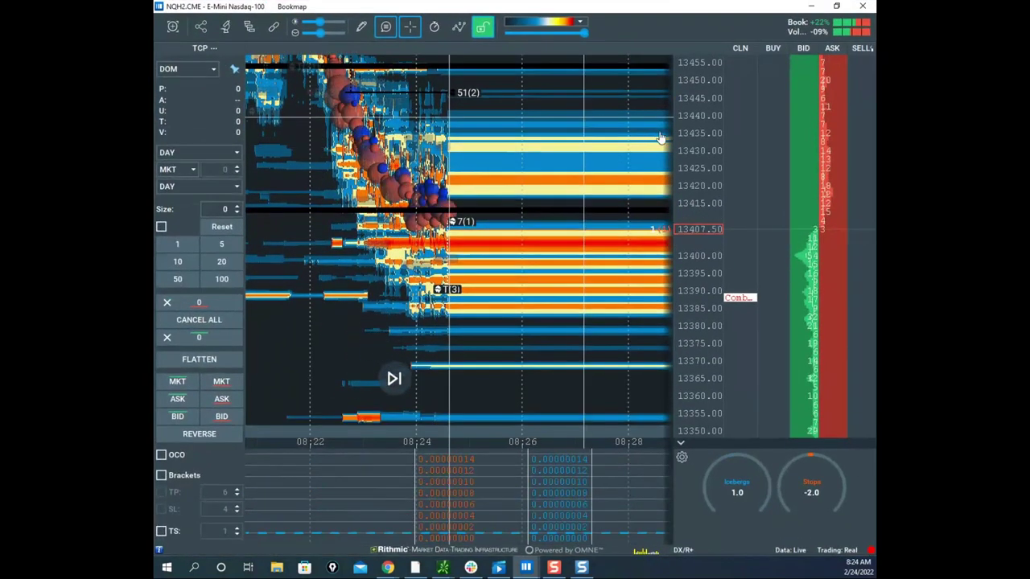
left_click_drag(681, 131, 703, 223)
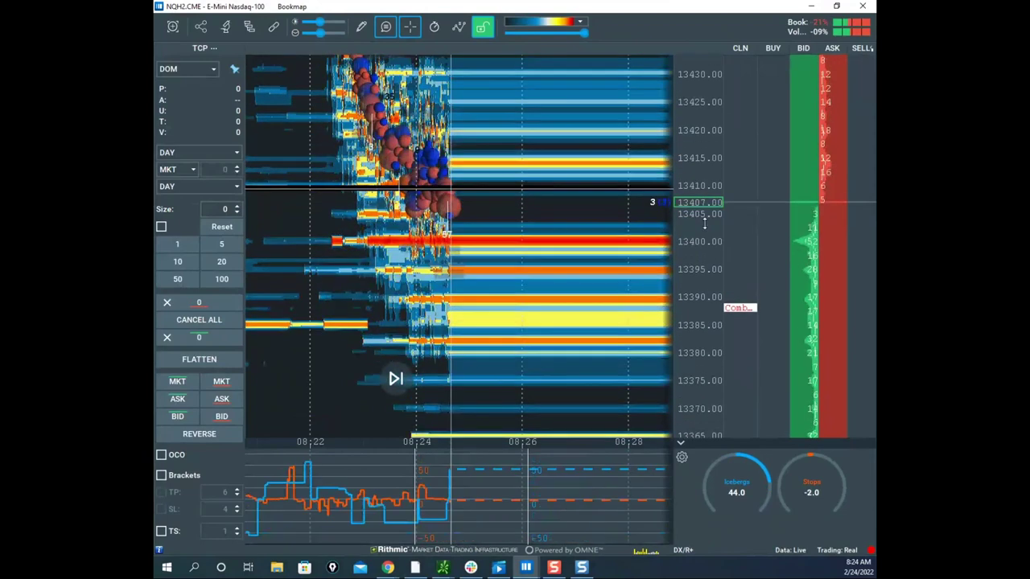
left_click_drag(618, 239, 608, 155)
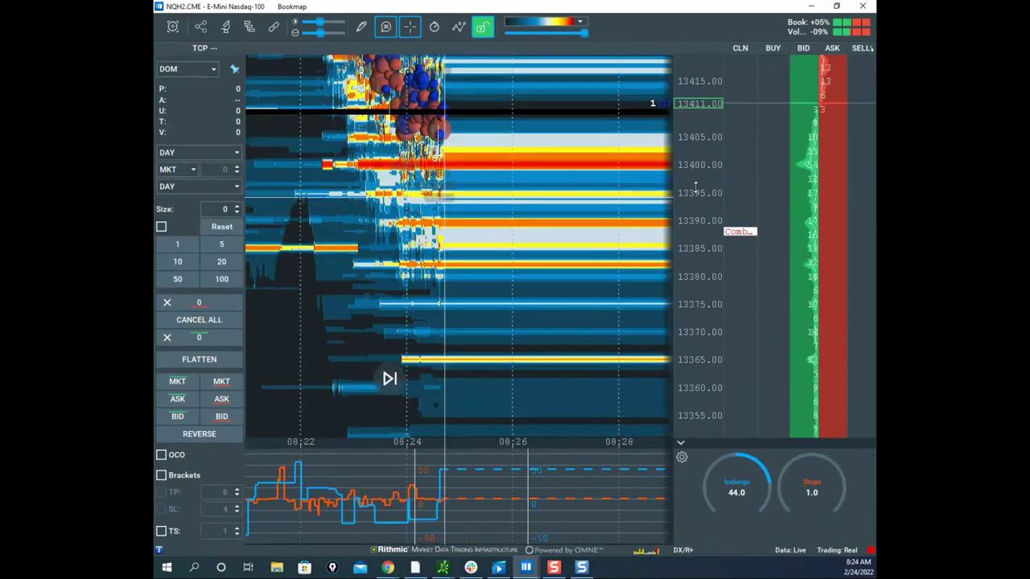
left_click_drag(697, 185, 631, 243)
left_click_drag(684, 218, 651, 214)
scroll(651, 213, "up", 5)
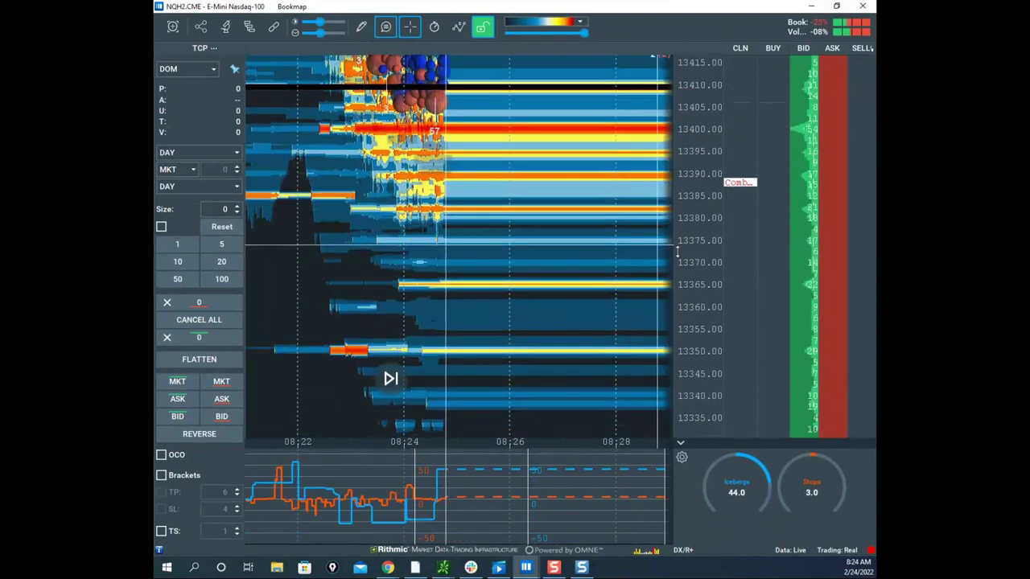
Step: Examine the individual resting bid levels between about 13350 and 13390 on the E-mini Nasdaq-100 heatmap
left_click_drag(701, 298, 702, 271)
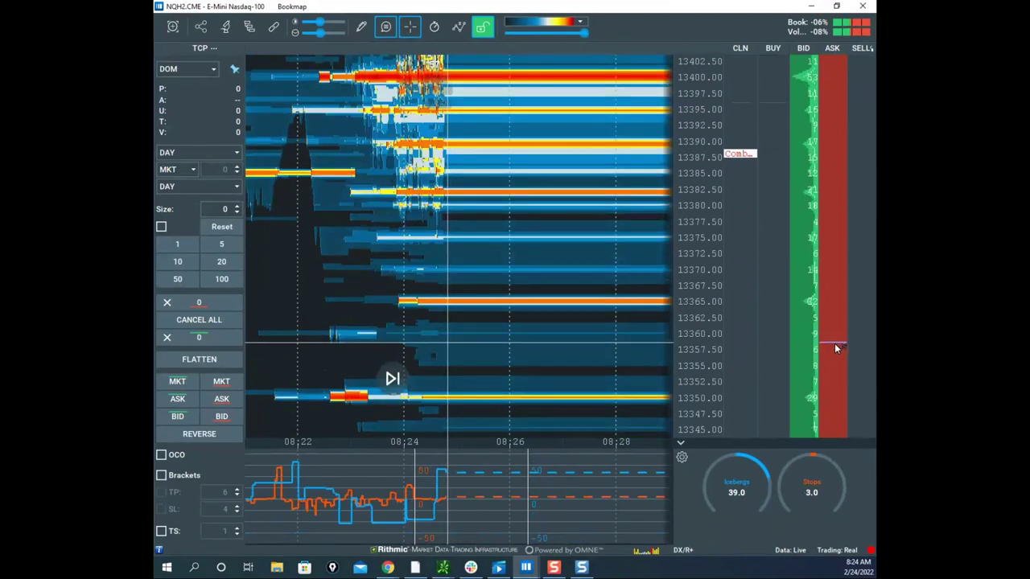
scroll(708, 326, "up", 3)
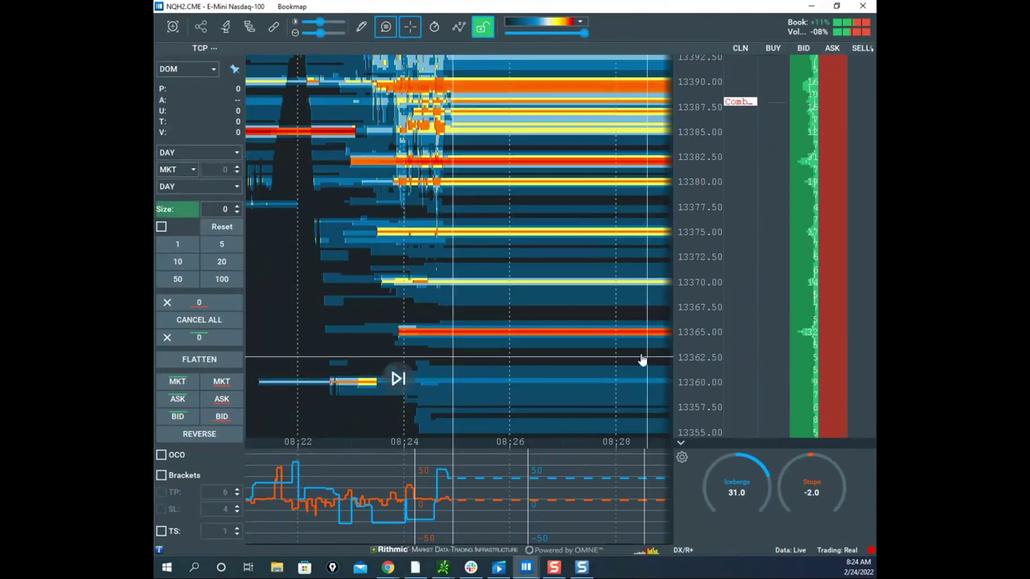
left_click_drag(609, 343, 597, 266)
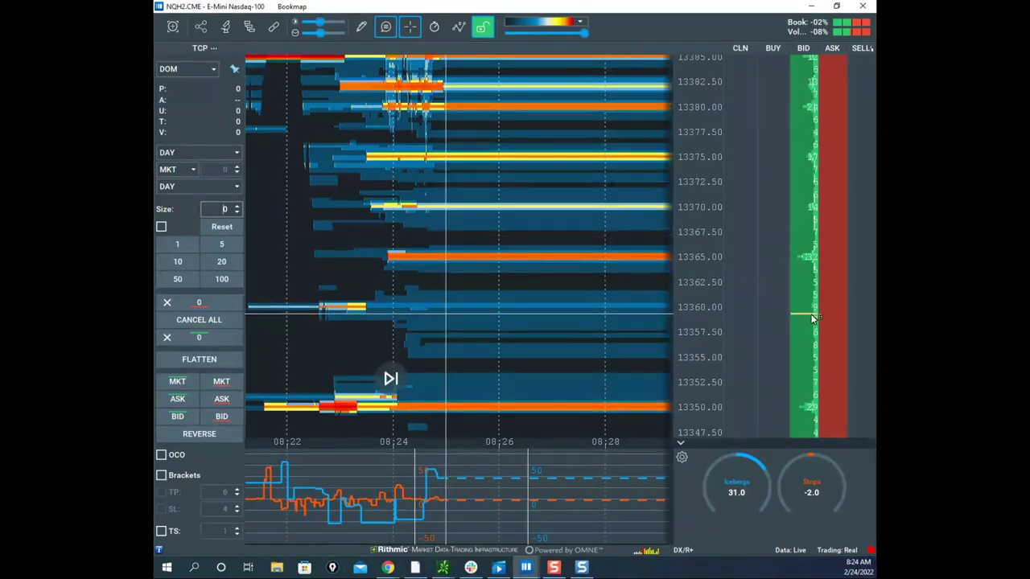
scroll(704, 286, "up", 2)
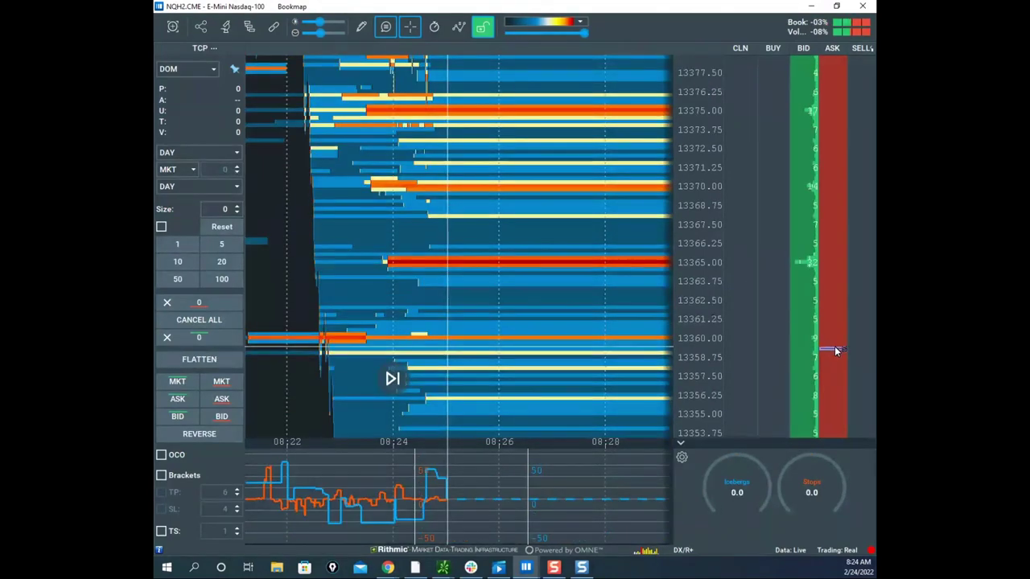
scroll(705, 315, "up", 1)
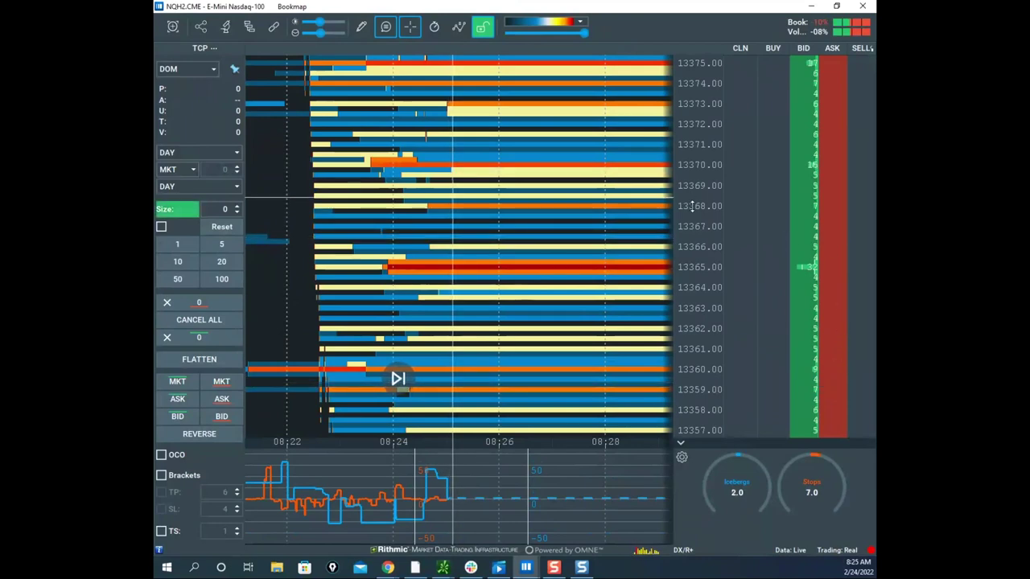
scroll(693, 206, "down", 3)
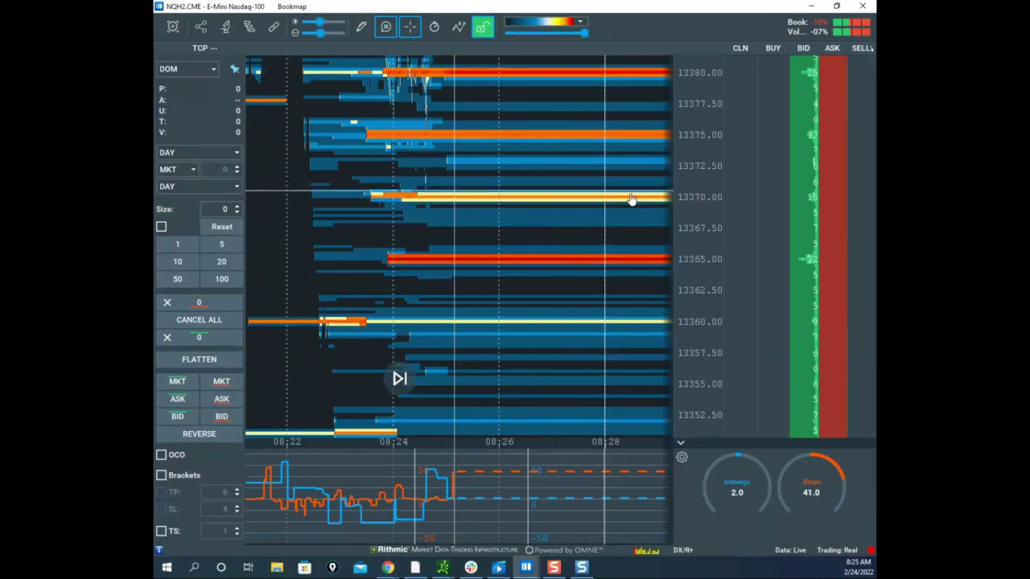
Step: Review the wider E-mini Nasdaq-100 price action from 08:15 to 08:25 around the two black lines
scroll(631, 200, "down", 5)
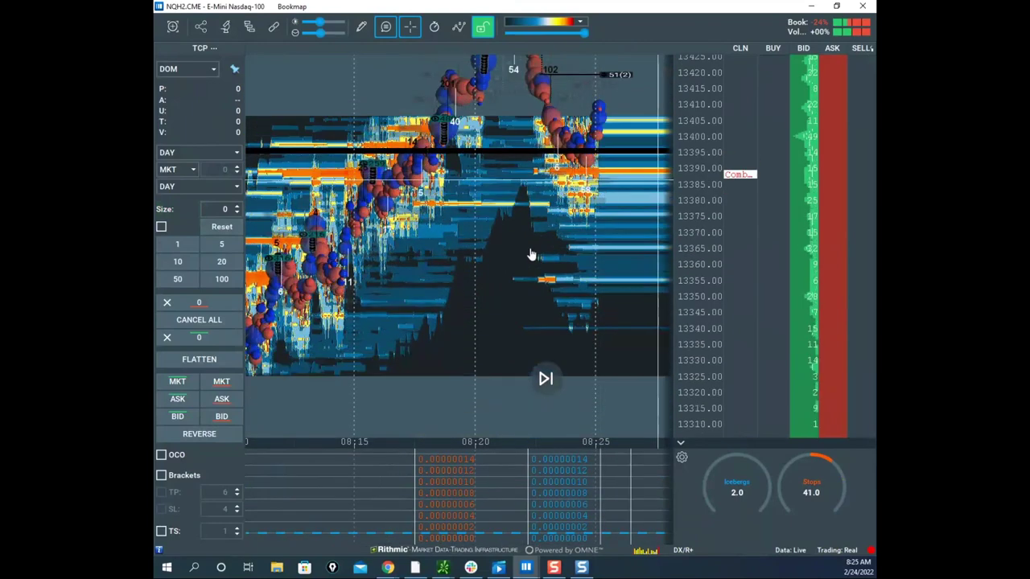
scroll(680, 157, "down", 5)
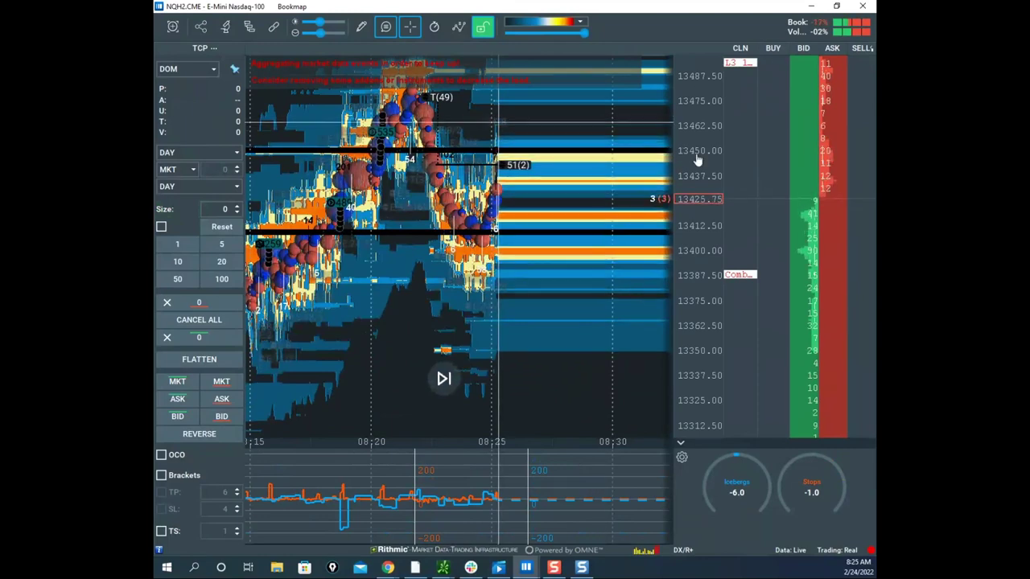
scroll(697, 159, "up", 2)
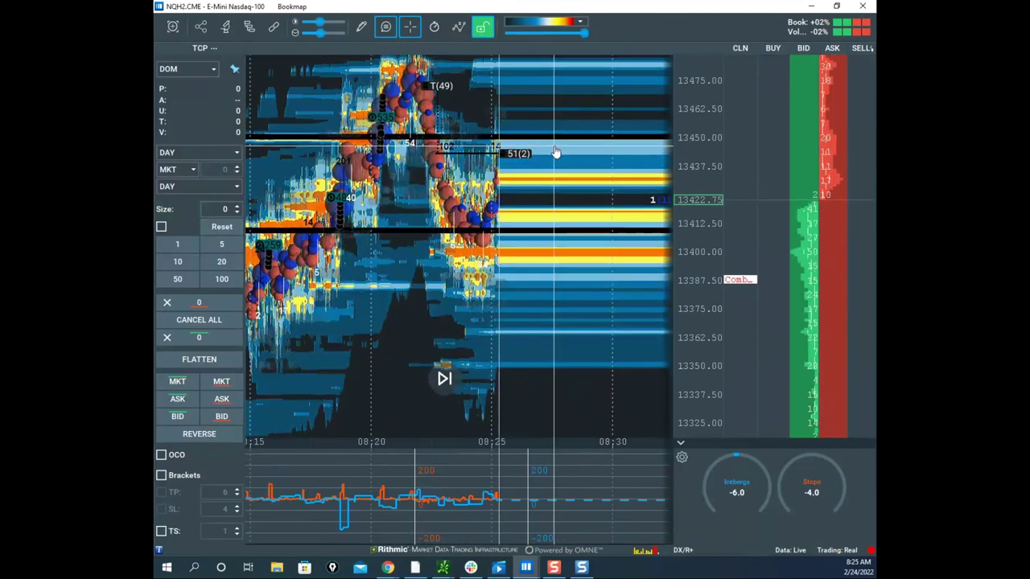
scroll(749, 112, "down", 2)
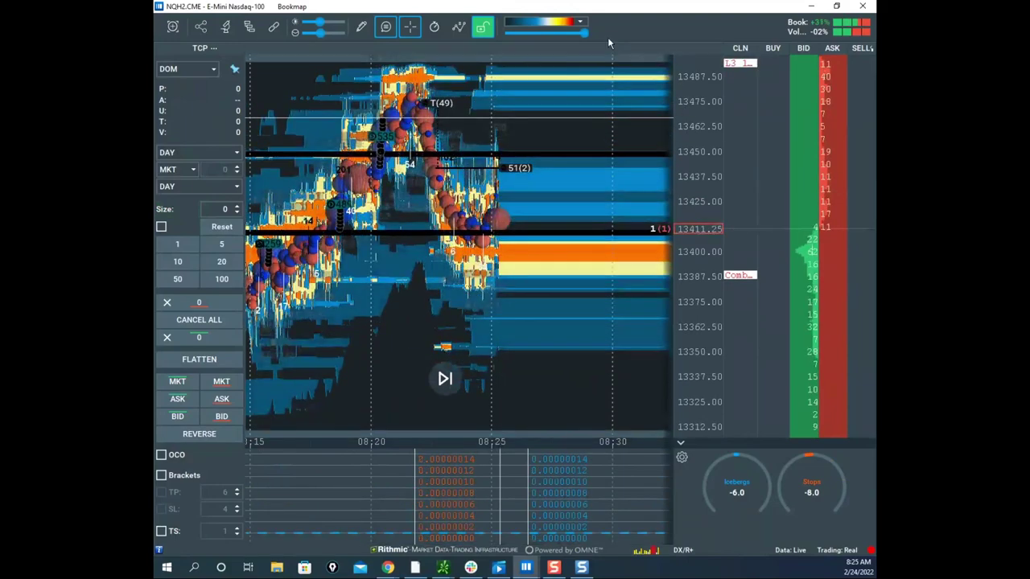
Step: Switch from the E-mini Nasdaq-100 heatmap to the E-mini S&P 500 heatmap
left_click_drag(609, 8, 483, 571)
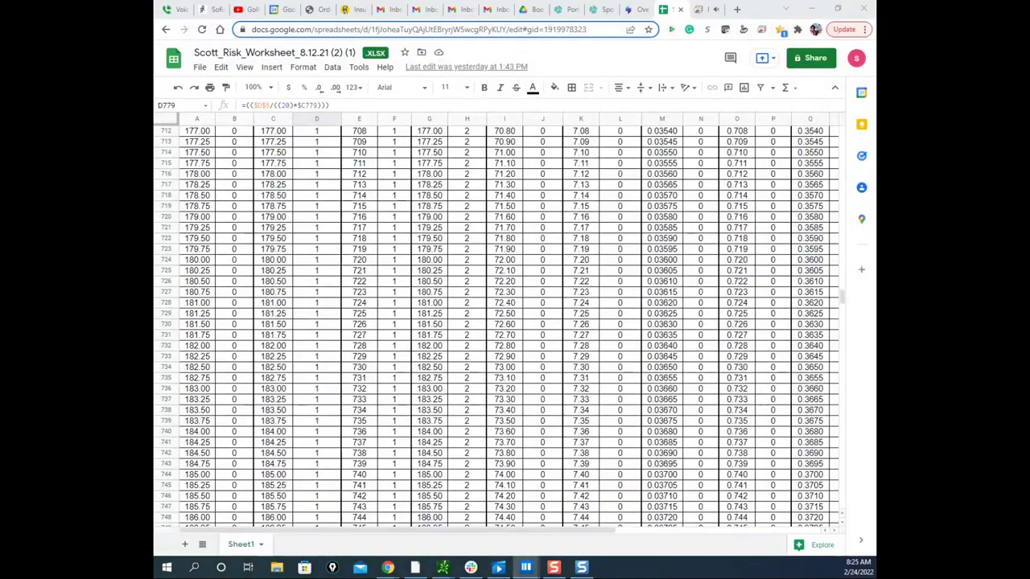
mouse_move(525, 565)
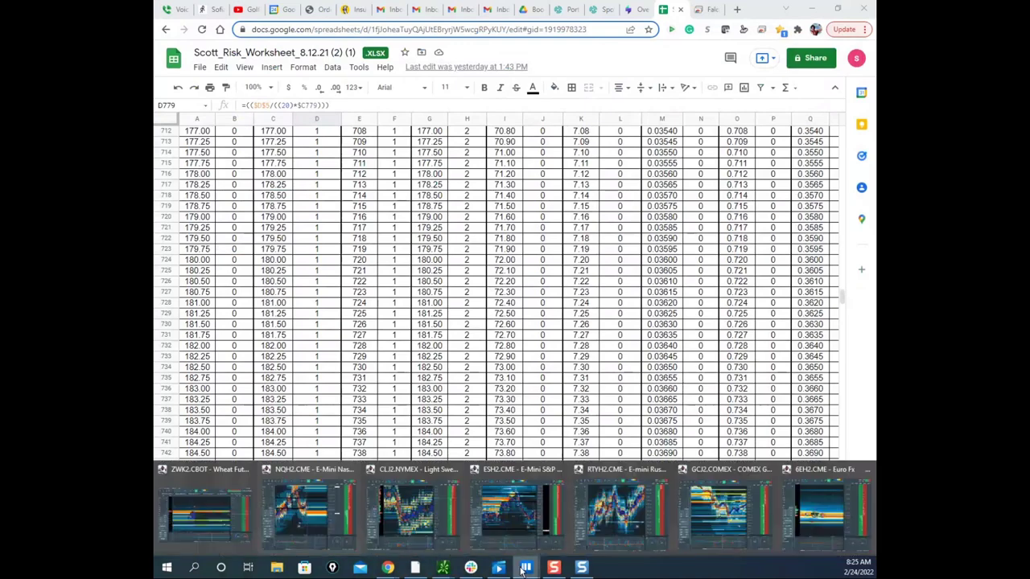
left_click(515, 510)
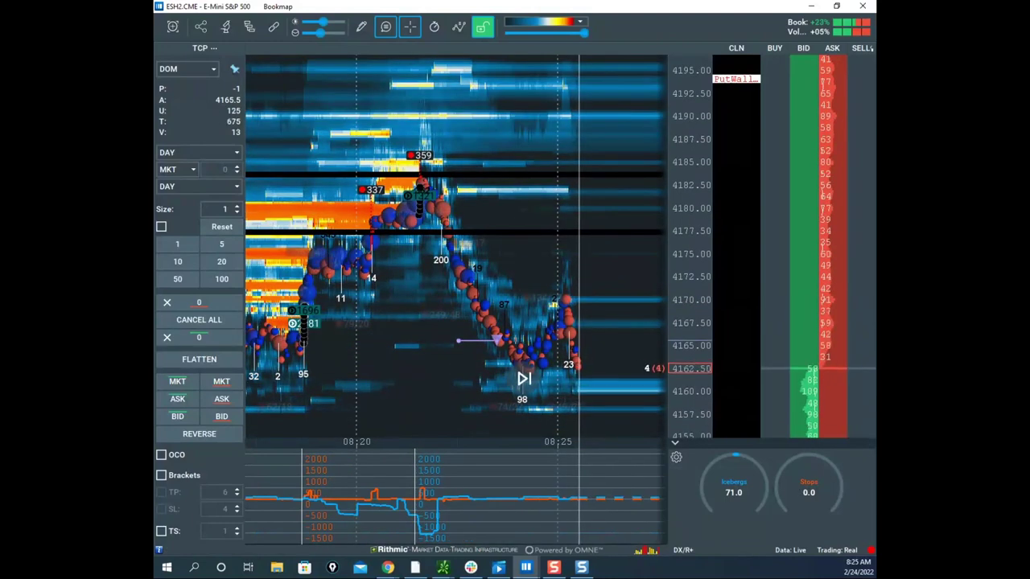
left_click(442, 567)
left_click_drag(571, 154, 876, 152)
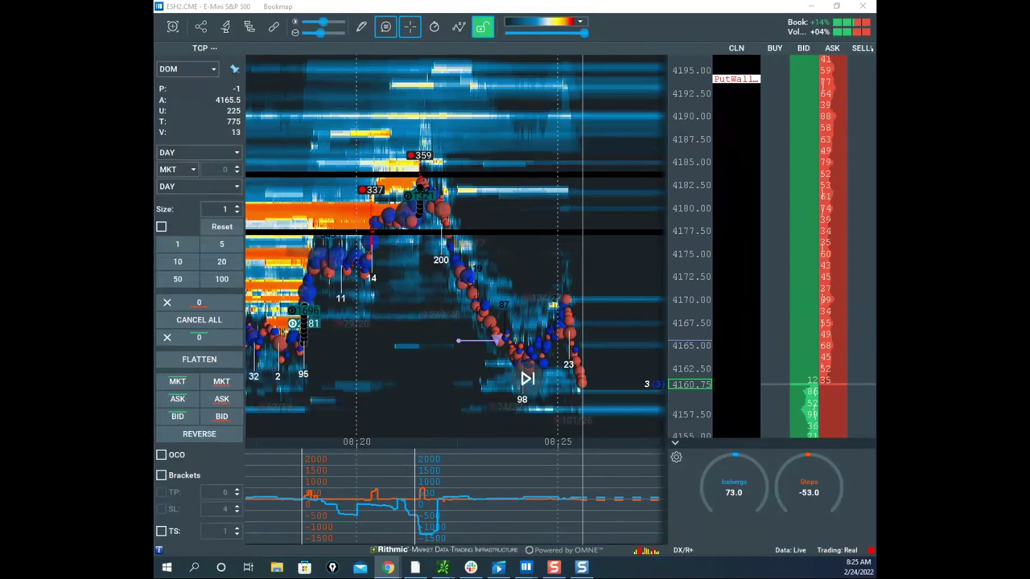
Step: Examine E-mini S&P 500 resting liquidity and price action between about 4145 and 4190 around the black lines
scroll(583, 286, "up", 3)
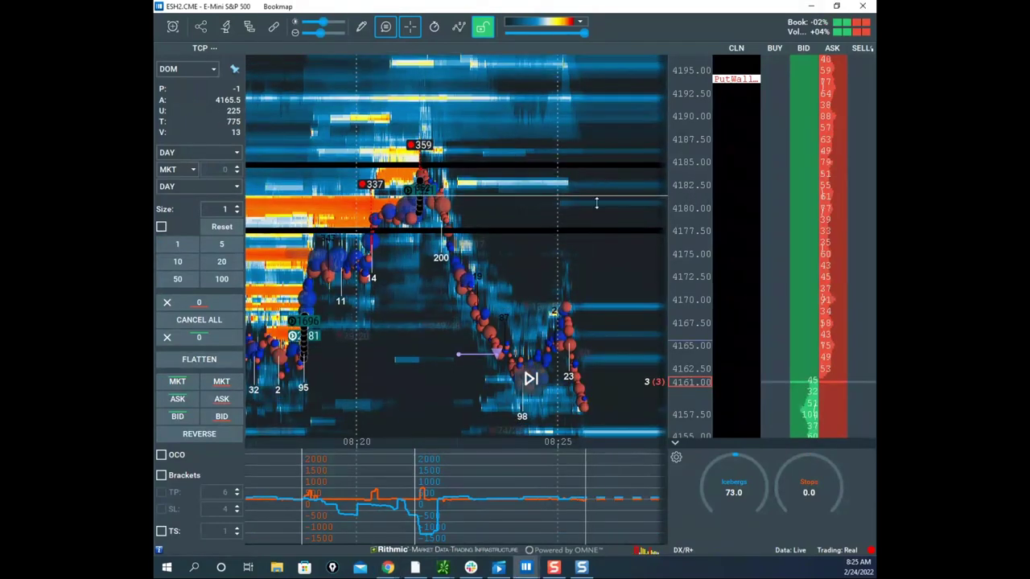
left_click_drag(583, 286, 591, 284)
scroll(683, 198, "up", 3)
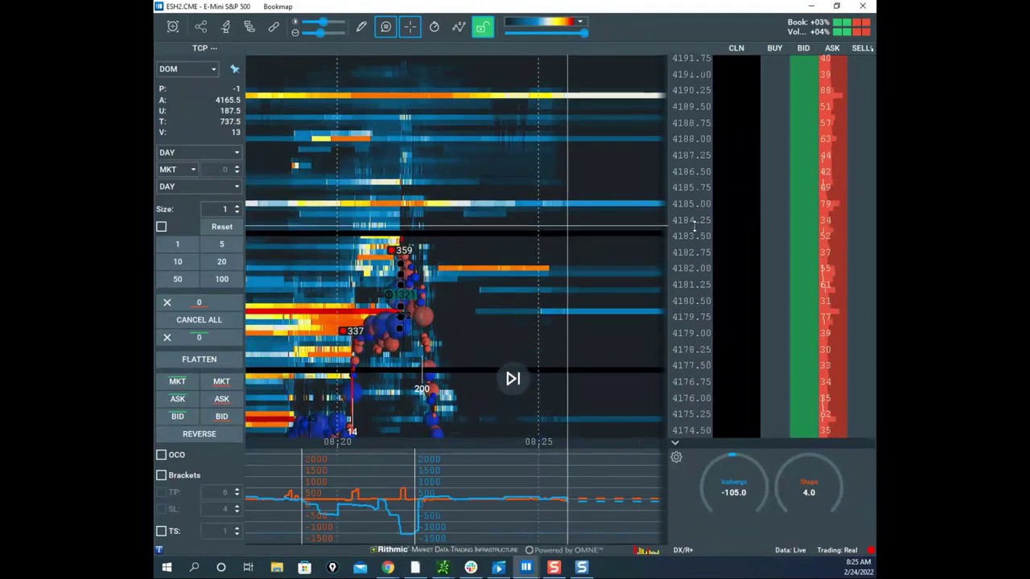
scroll(692, 255, "up", 2)
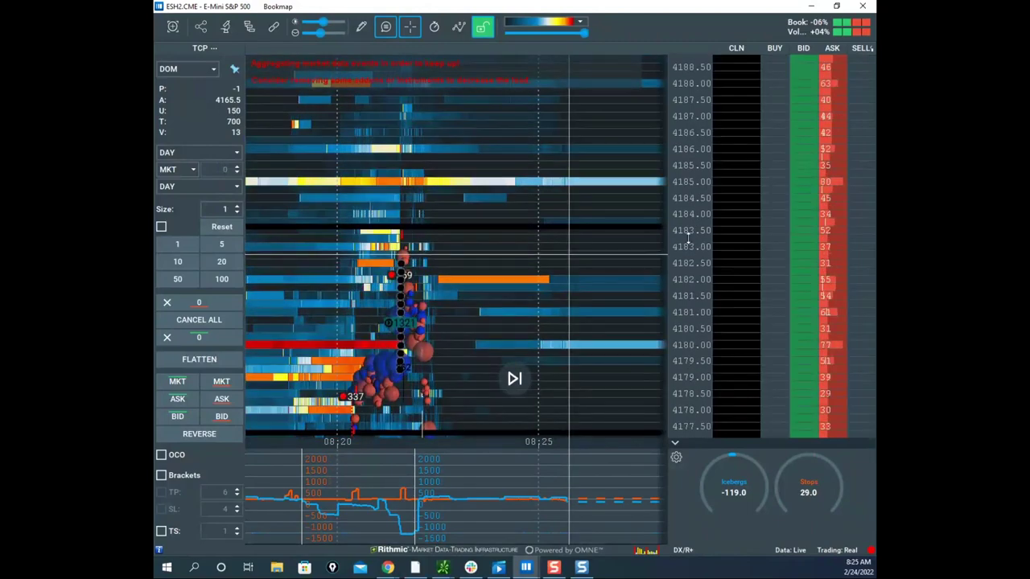
double_click(694, 165)
scroll(695, 161, "down", 3)
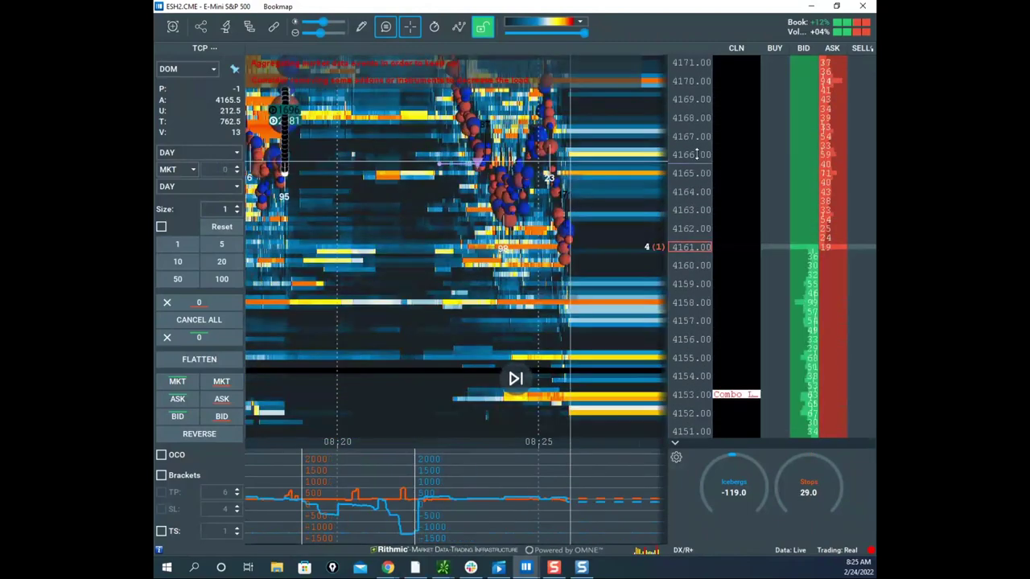
scroll(690, 173, "down", 5)
scroll(697, 167, "up", 1)
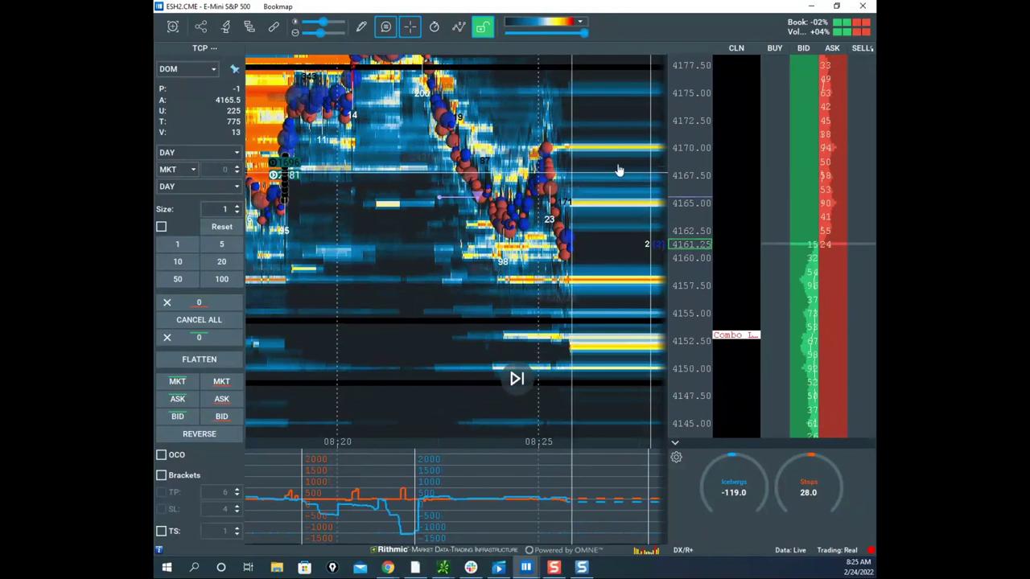
Step: Place a one-contract E-mini S&P 500 buy stop at about 4195.50, above the recent high
left_click_drag(619, 170, 602, 304)
left_click_drag(631, 175, 606, 261)
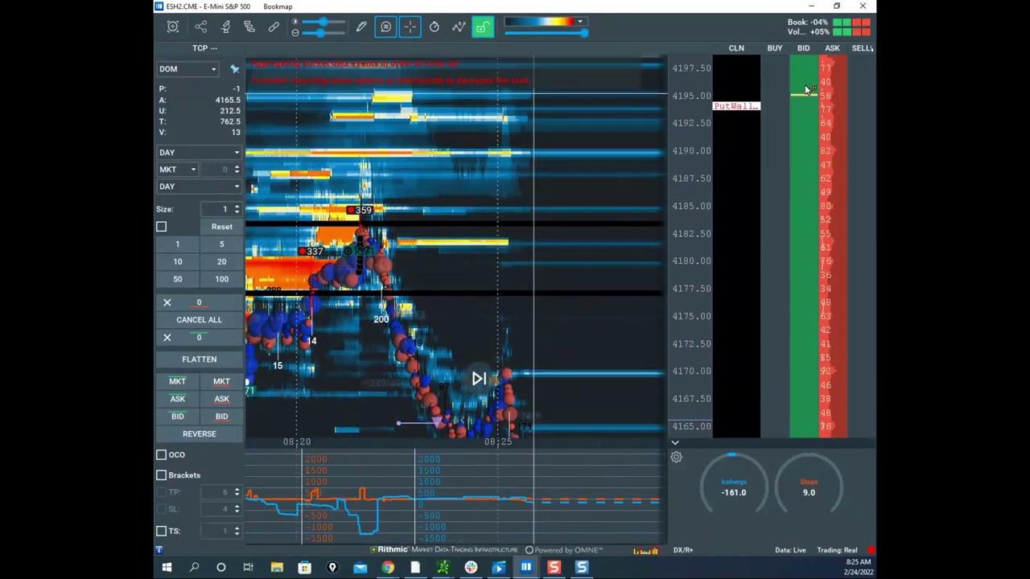
left_click(805, 83)
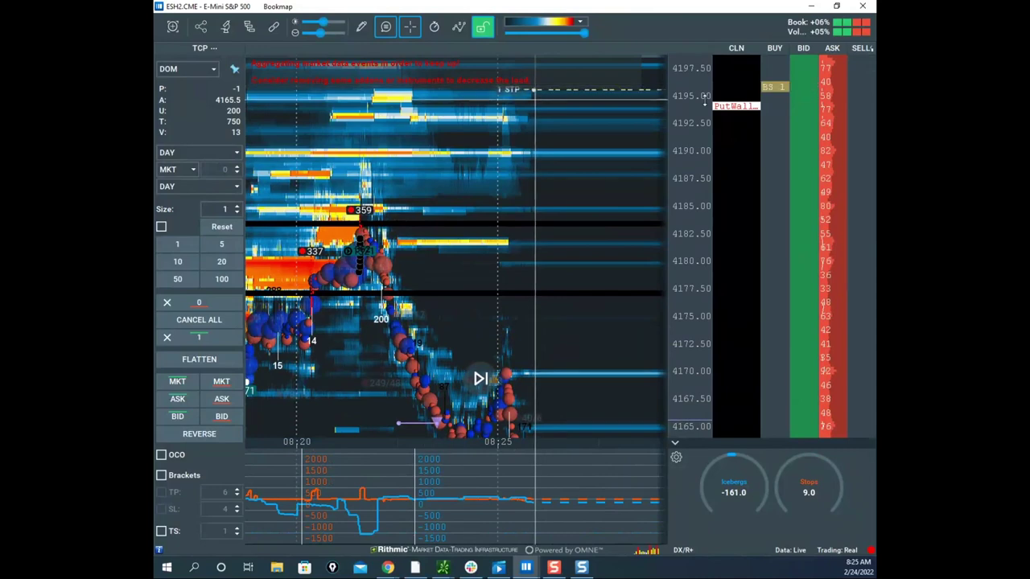
scroll(553, 226, "down", 3)
left_click_drag(537, 226, 534, 140)
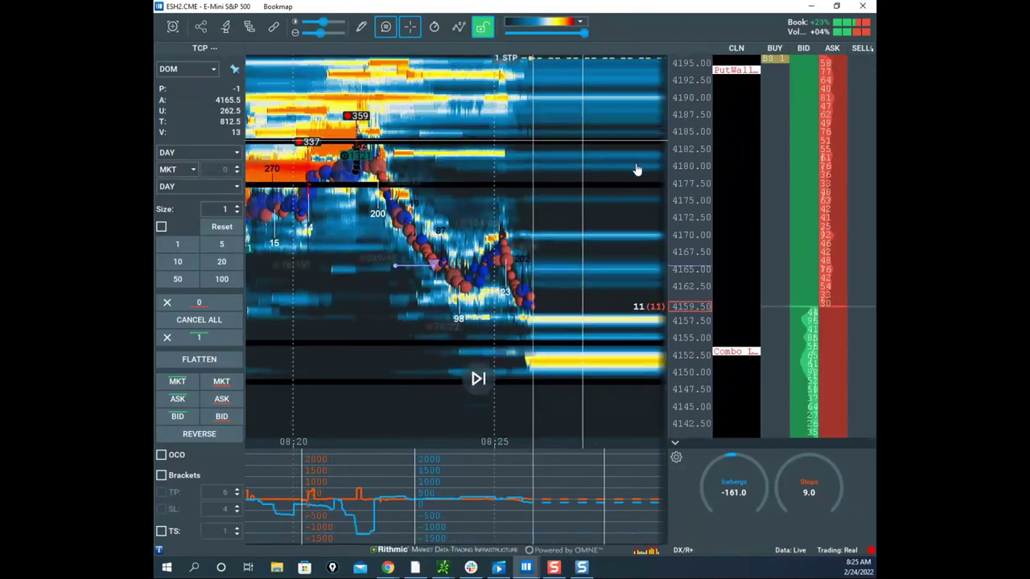
Step: Switch to the remote desktop charts in Chrome and show the E-mini S&P 500 6000-volume chart
left_click_drag(574, 195, 592, 166)
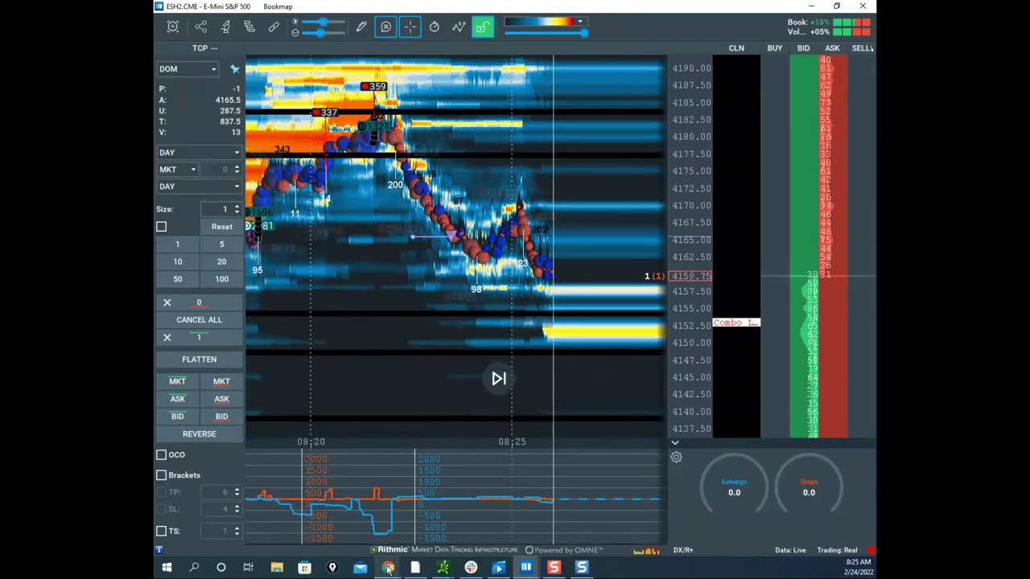
mouse_move(388, 567)
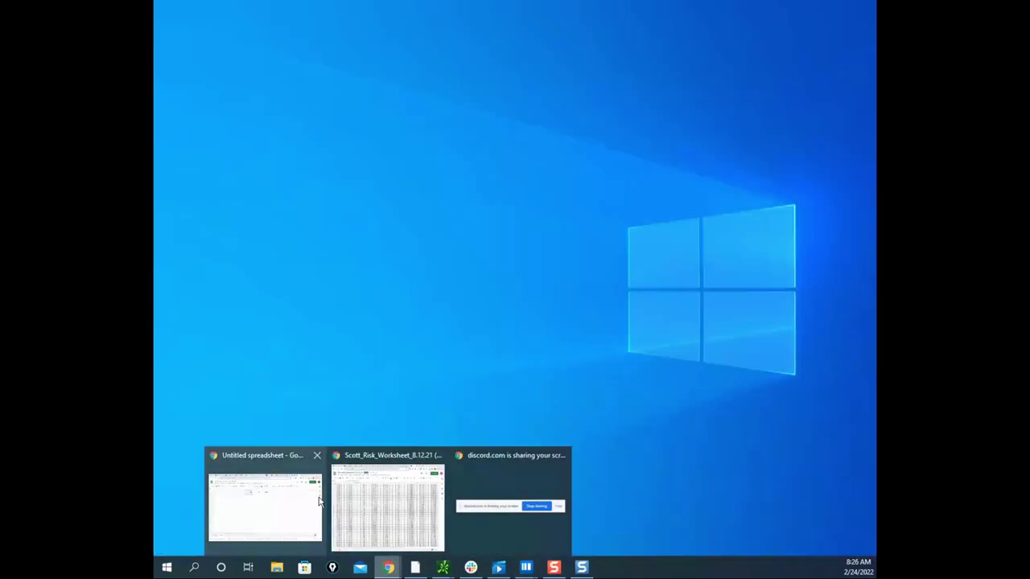
mouse_move(346, 498)
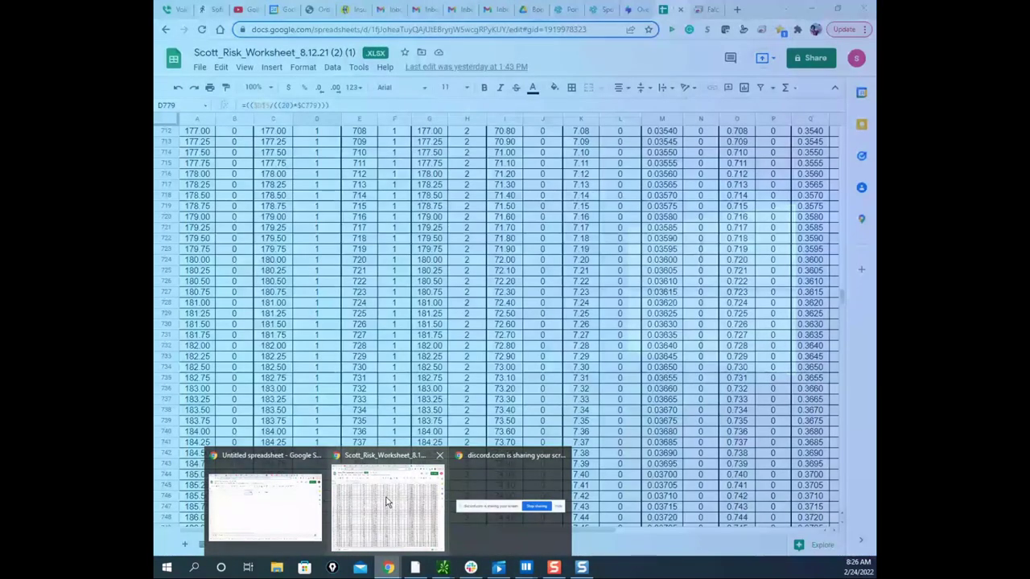
left_click(387, 503)
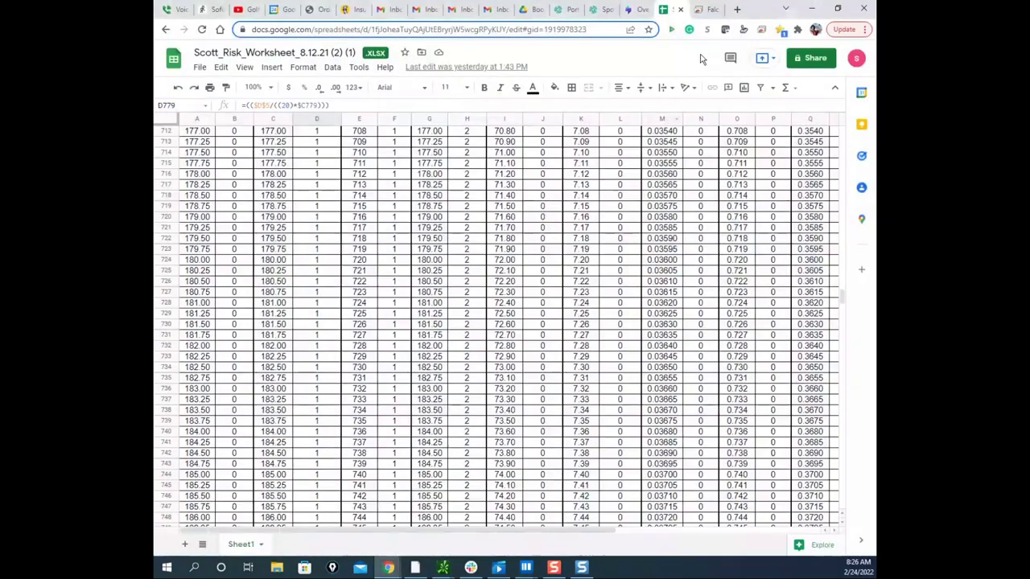
left_click(708, 10)
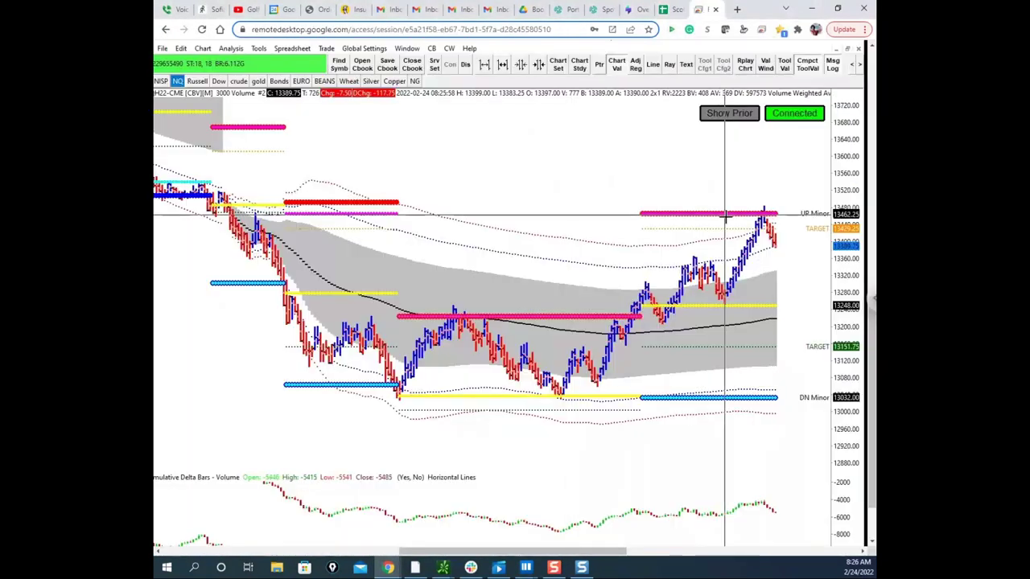
left_click(161, 82)
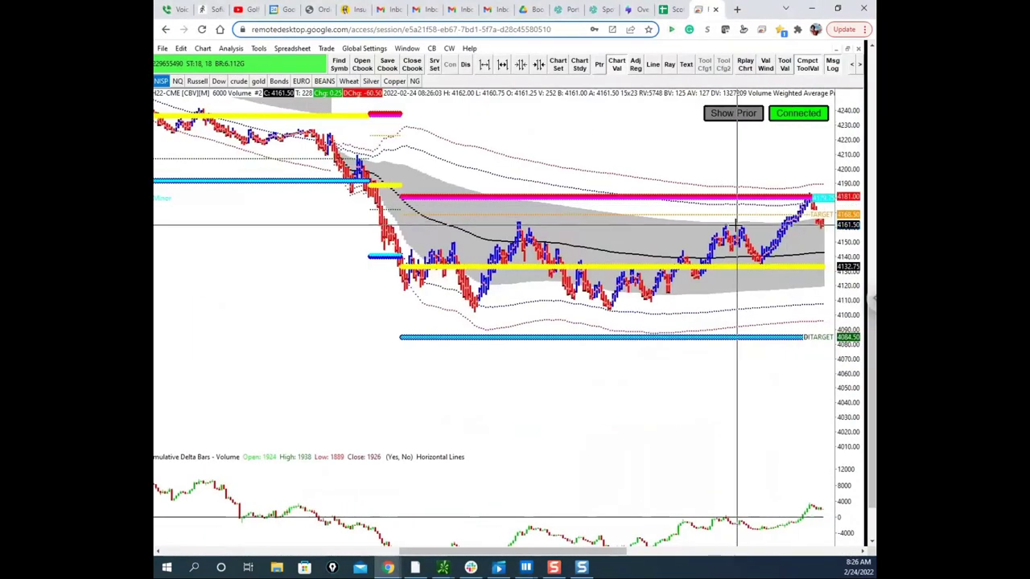
Step: Mark the reversal at the 4181.00 level and a path down toward the 4084.50 level, and clear the marks
key("Right")
key("Right")
key("Right")
key("Right")
key("Right")
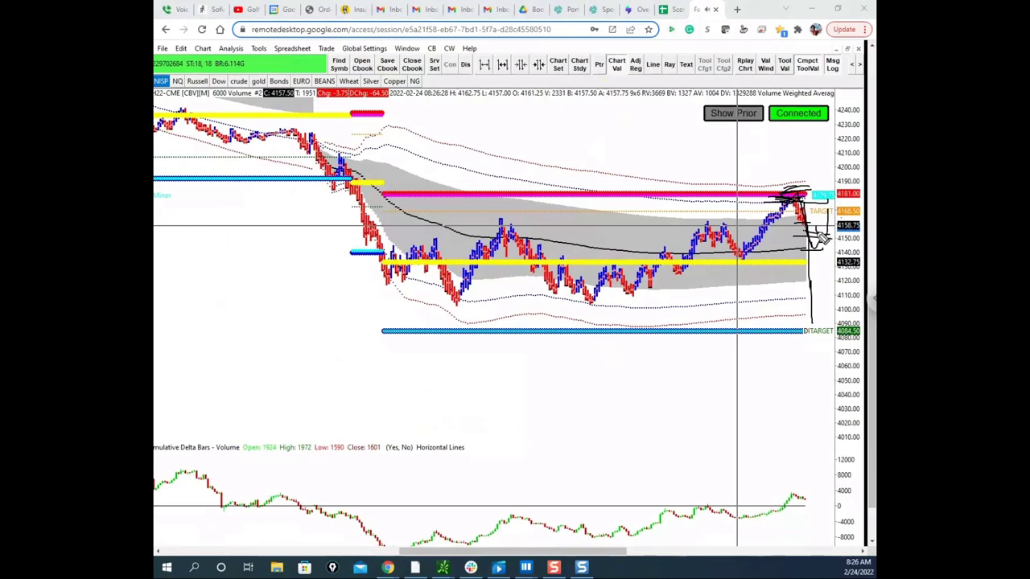
key("Escape")
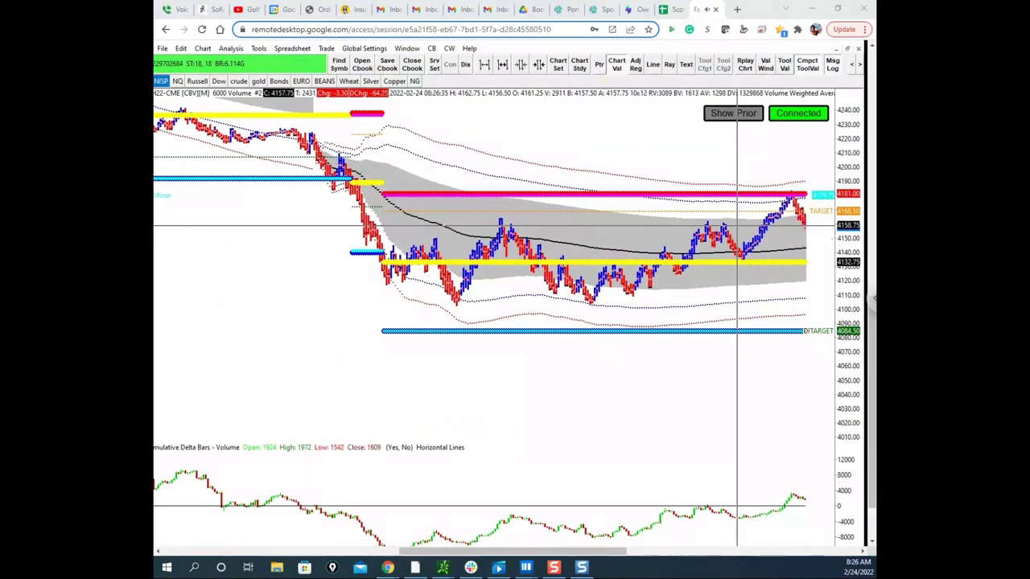
Step: Move the chart browser off the Bookmap window and review the E-mini S&P 500 heatmap between about 4120 and 4180
left_click_drag(742, 13, 156, 129)
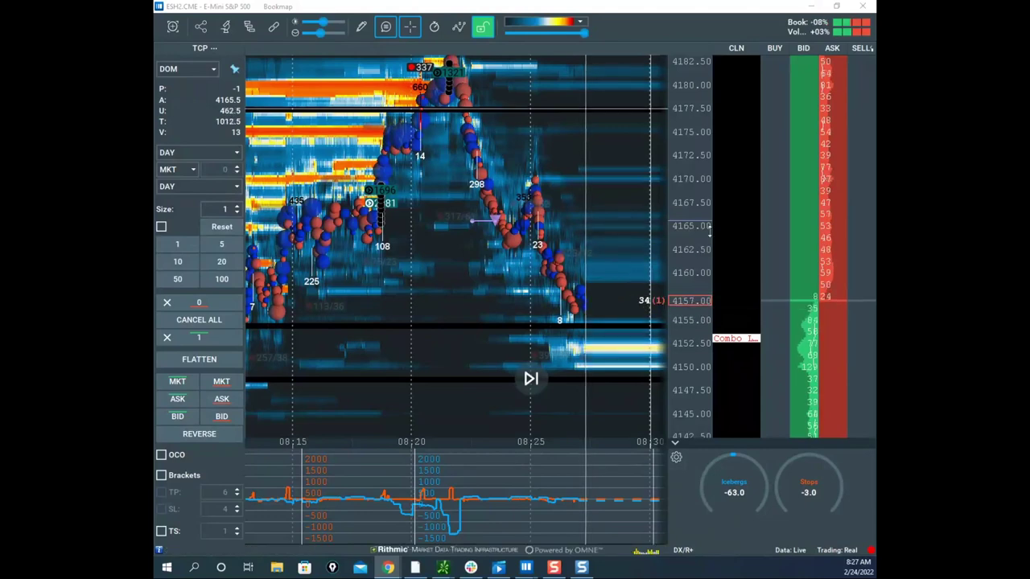
left_click_drag(710, 231, 674, 219)
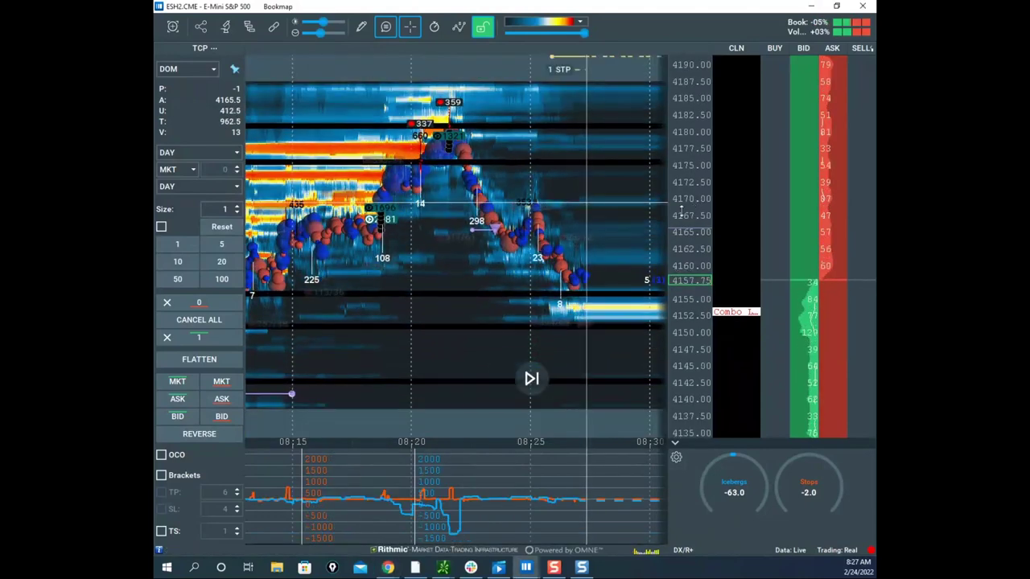
scroll(636, 216, "down", 3)
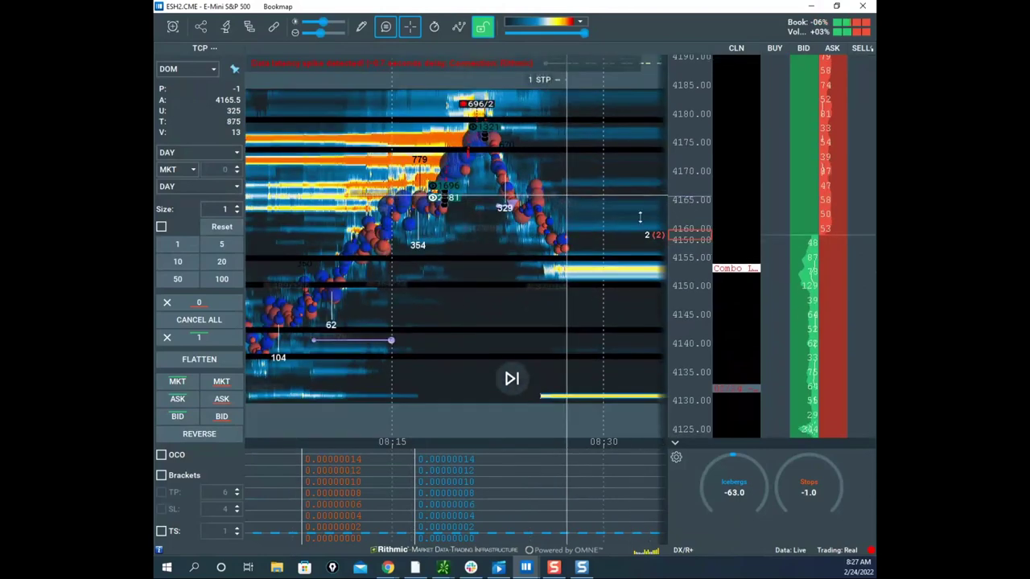
left_click_drag(683, 186, 685, 158)
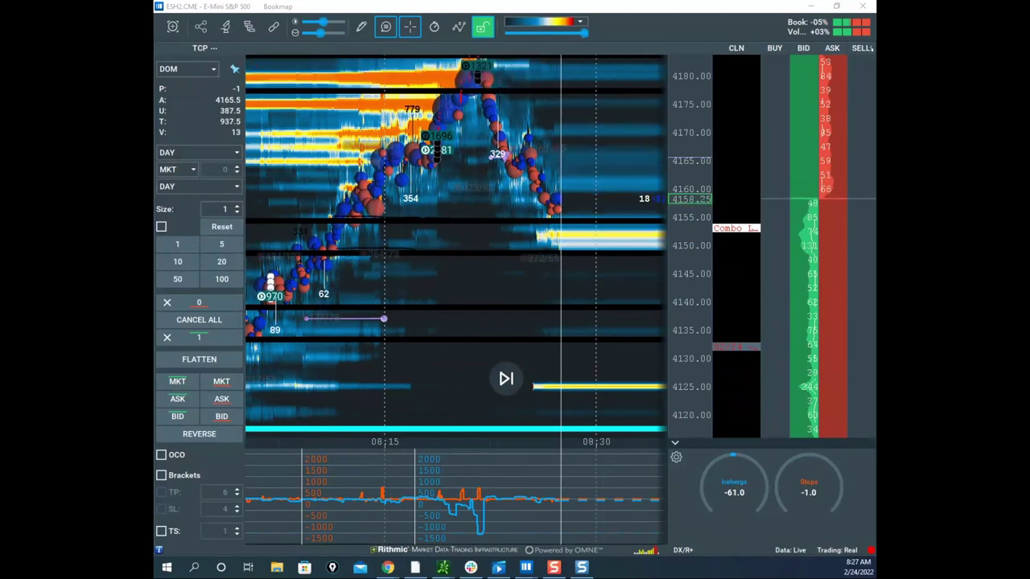
Step: Underline the four black lines between about 4133 and 4155 on the E-mini S&P 500 heatmap
left_click_drag(285, 349, 369, 320)
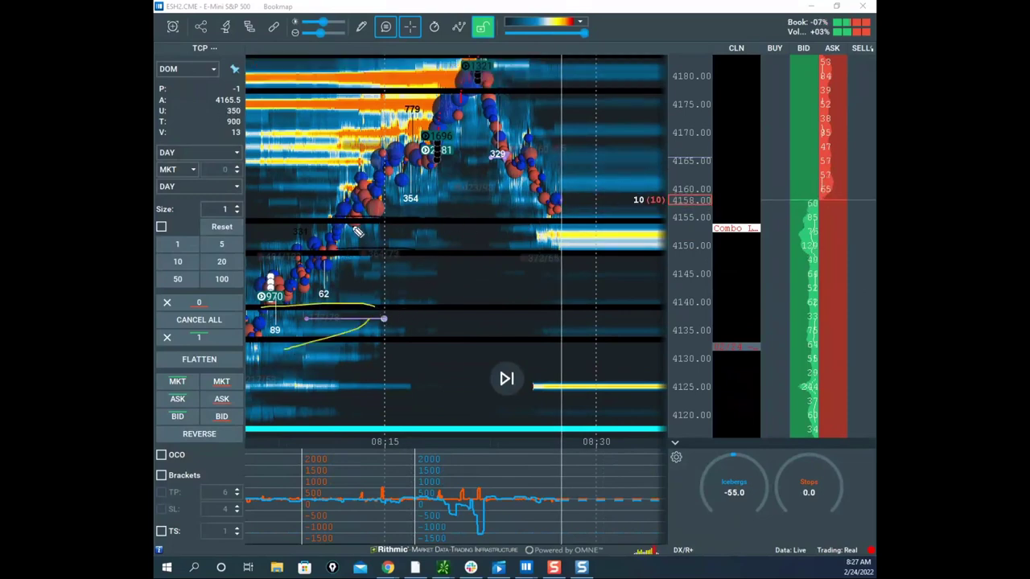
left_click_drag(345, 222, 419, 221)
left_click_drag(345, 256, 438, 253)
Step: Sketch zigzag and straight-down price paths from about 4155 through the lower black lines, and erase all the marks
left_click_drag(563, 201, 576, 232)
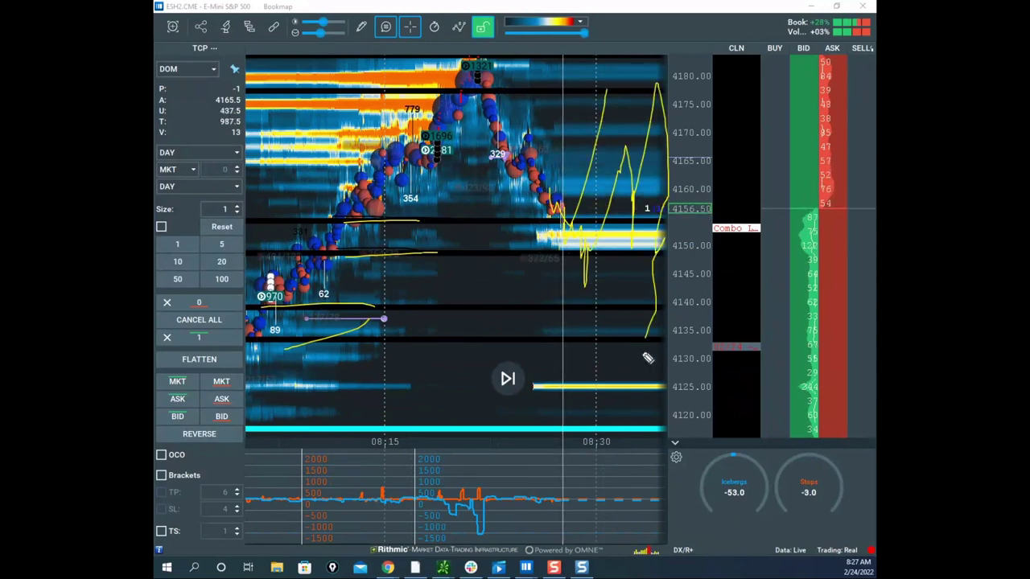
mouse_move(647, 358)
left_mouse_down()
mouse_move(689, 255)
mouse_move(761, 465)
left_mouse_up()
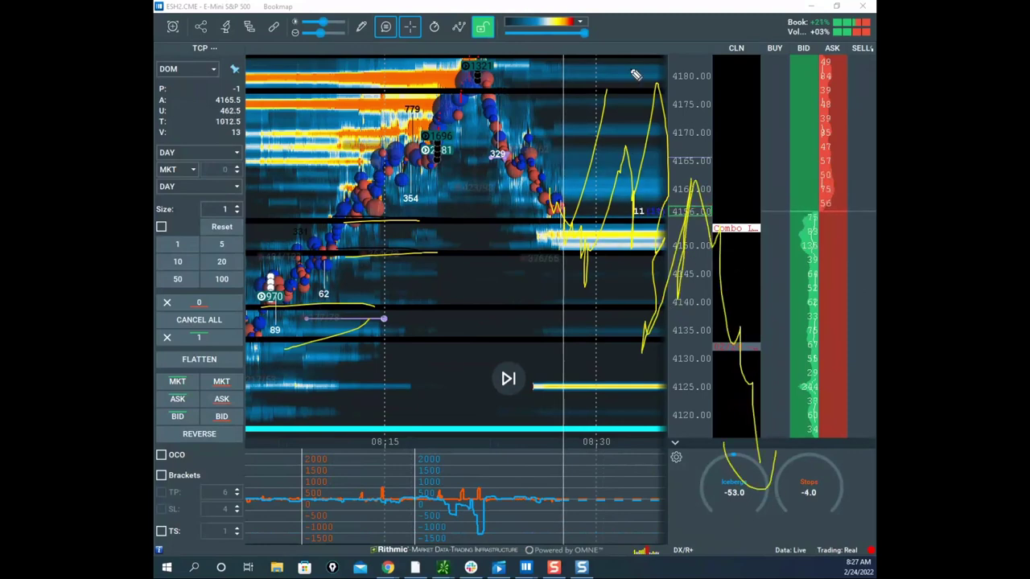
left_click_drag(567, 211, 647, 484)
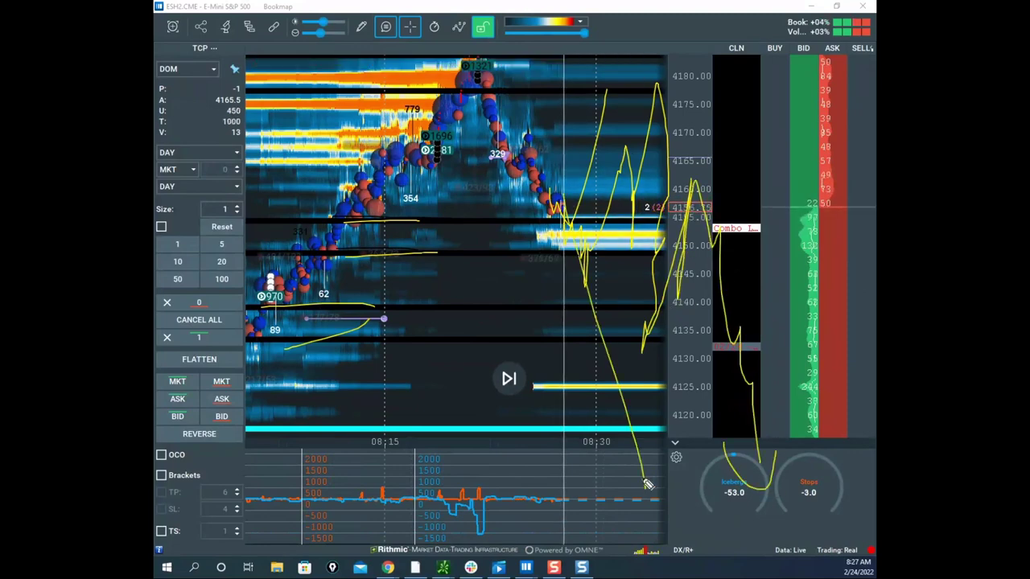
key("e")
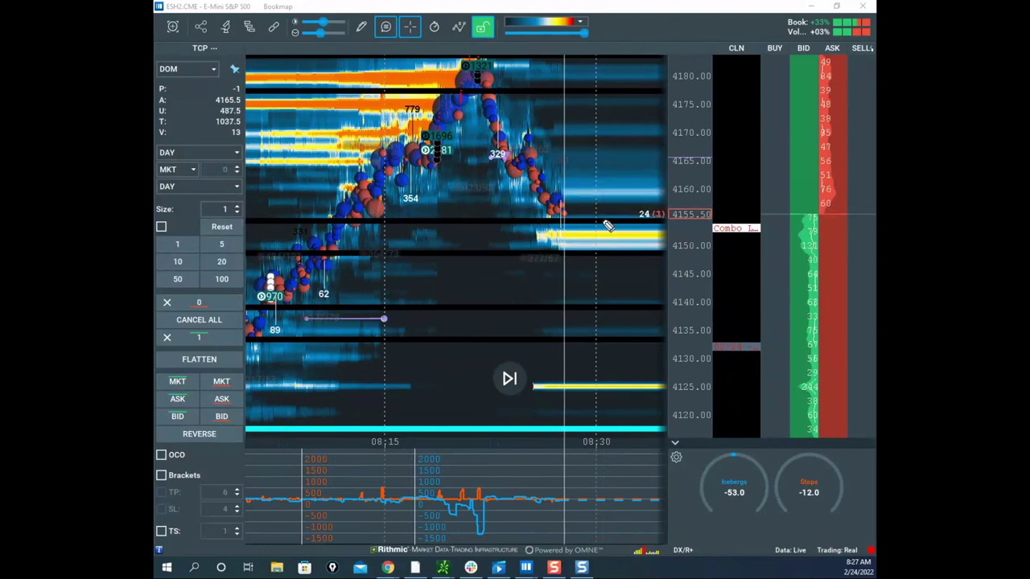
Step: Circle the resting liquidity just above 4150, draw a decline into it from about 4166, and clear the marks
left_click_drag(594, 226, 609, 216)
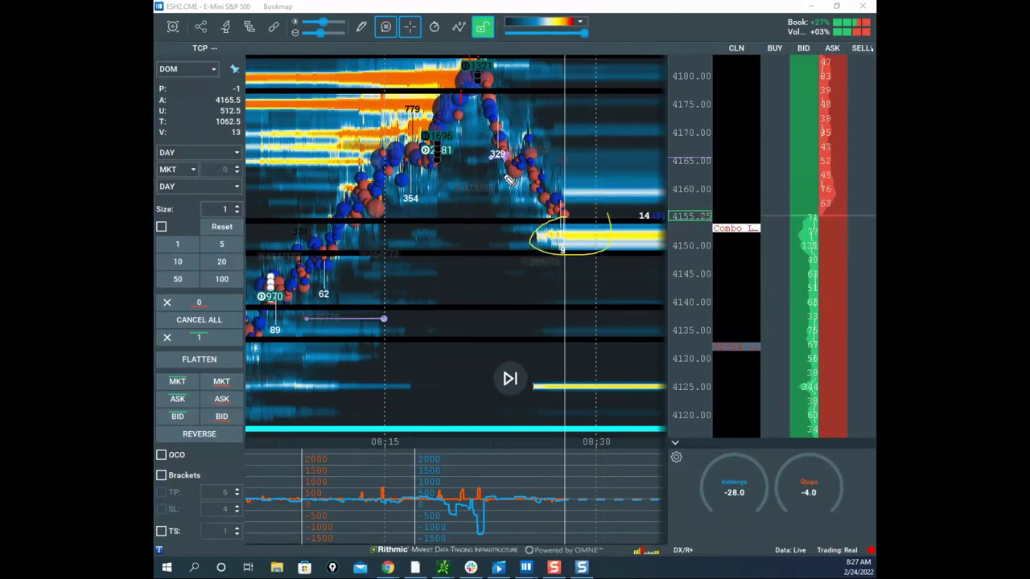
left_click_drag(515, 157, 599, 241)
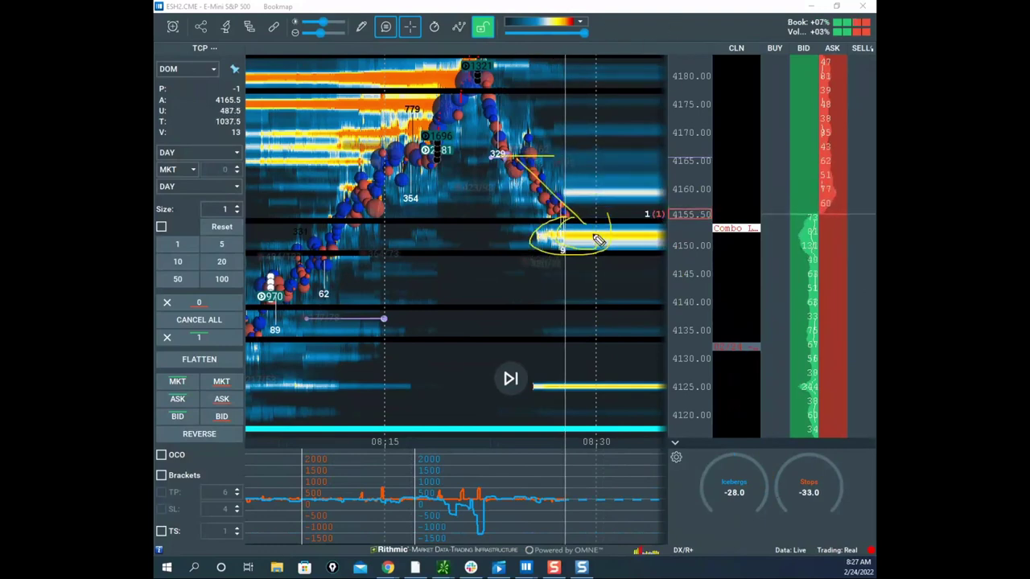
key("Escape")
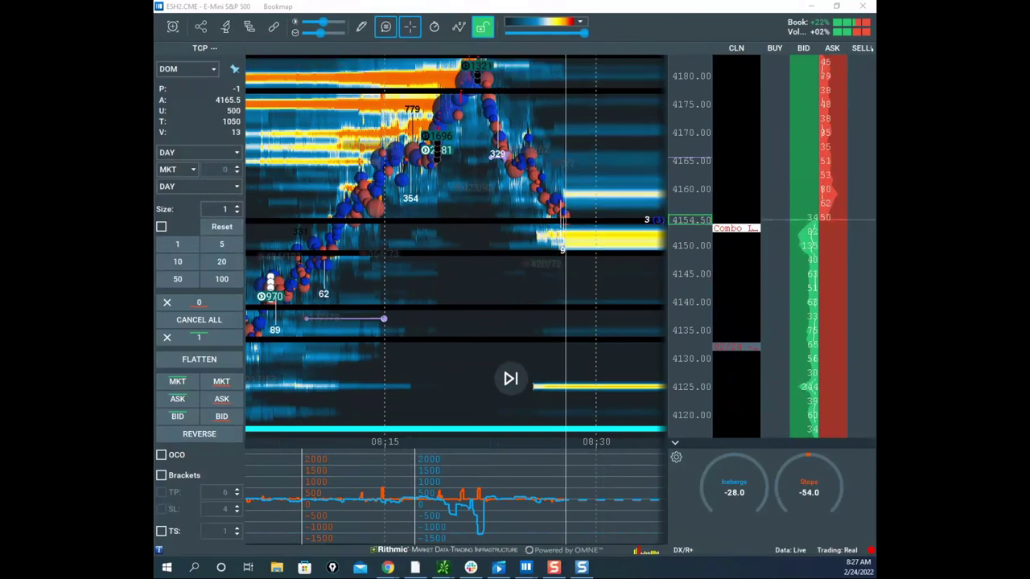
Step: Check the E-mini S&P 500 volume chart around the yellow line in the maximized browser, and return to the Bookmap heatmap
left_click(388, 567)
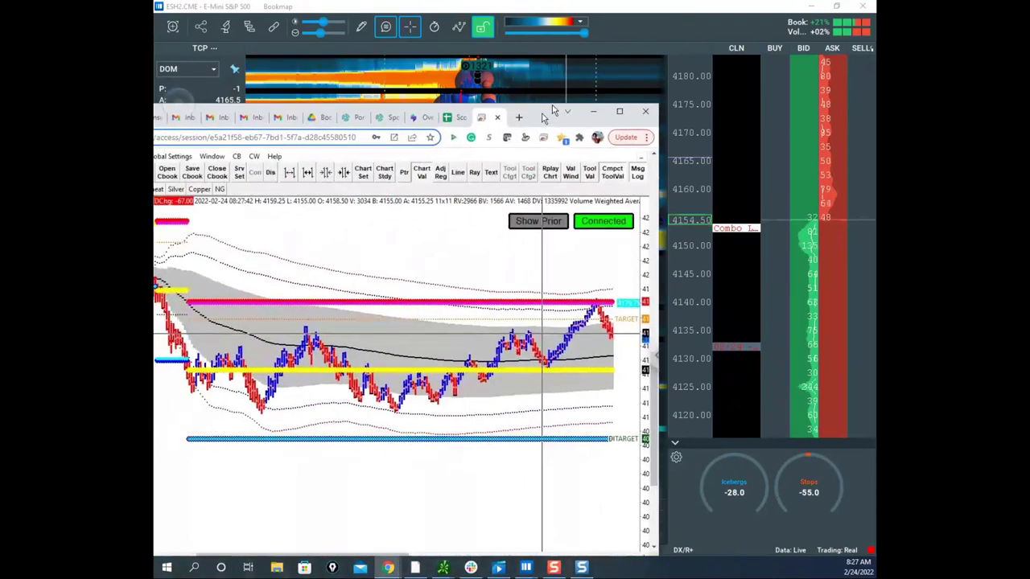
left_click(692, 68)
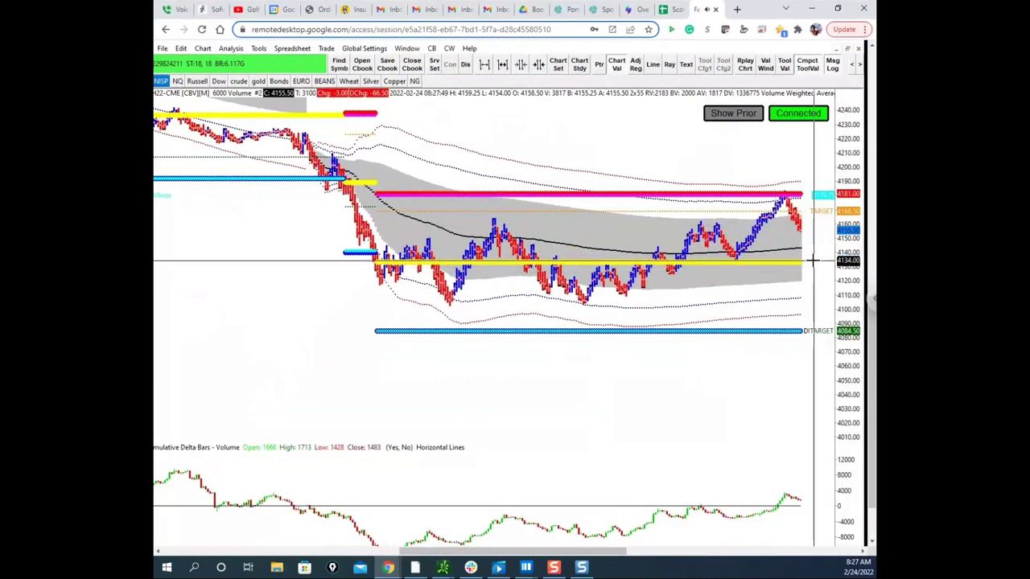
left_click(811, 9)
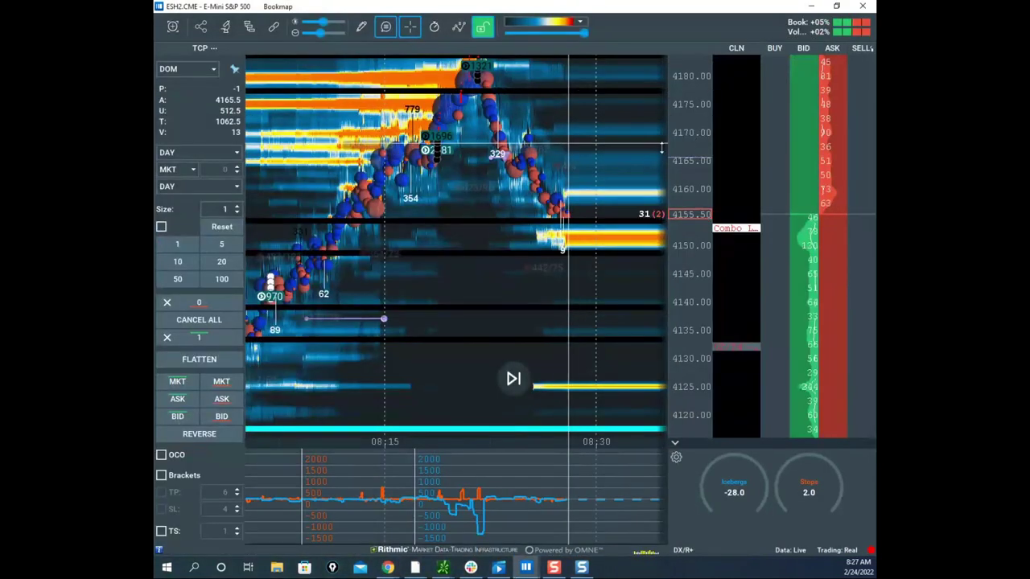
Step: Review the wider E-mini S&P 500 heatmap from about 08:00 to 08:30, between 4120 and 4200
left_click_drag(589, 148, 582, 168)
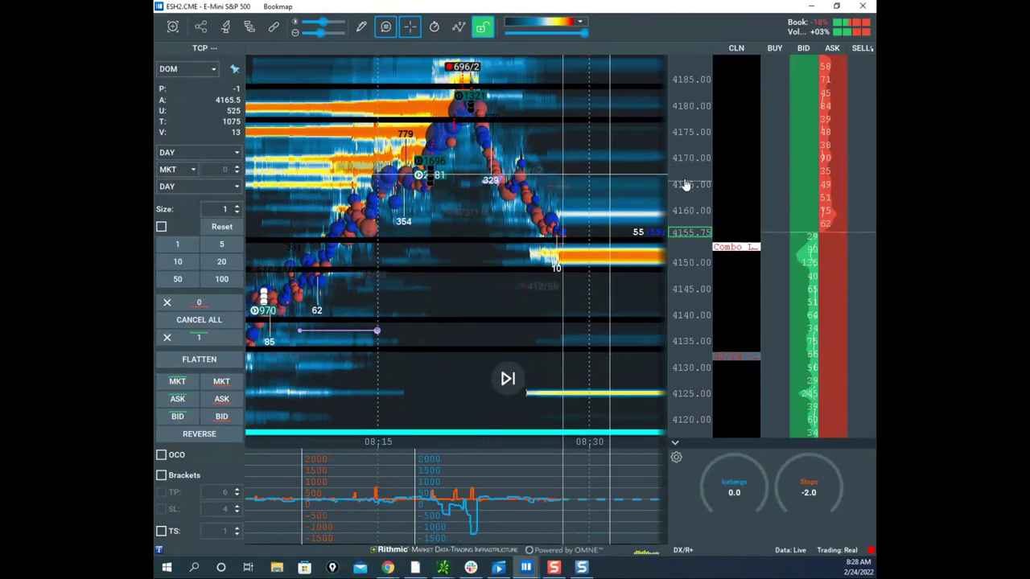
scroll(619, 204, "down", 3)
scroll(682, 188, "up", 1)
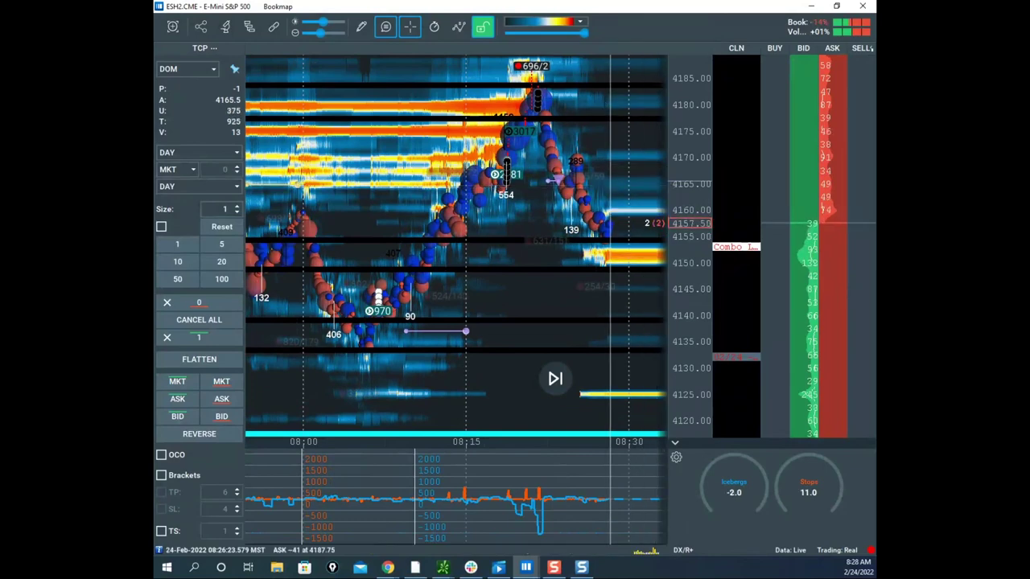
left_click_drag(593, 173, 539, 152)
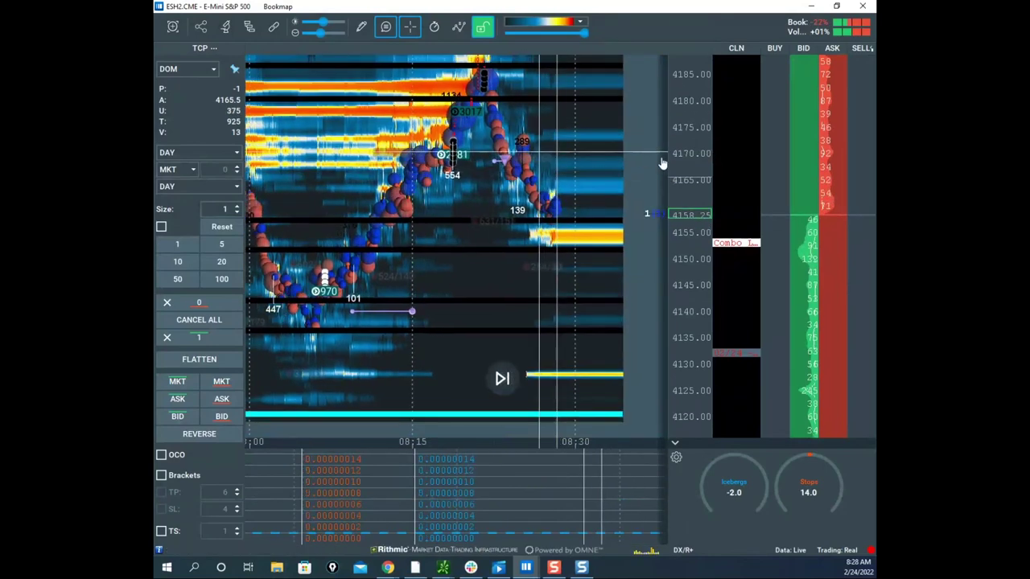
scroll(682, 161, "down", 3)
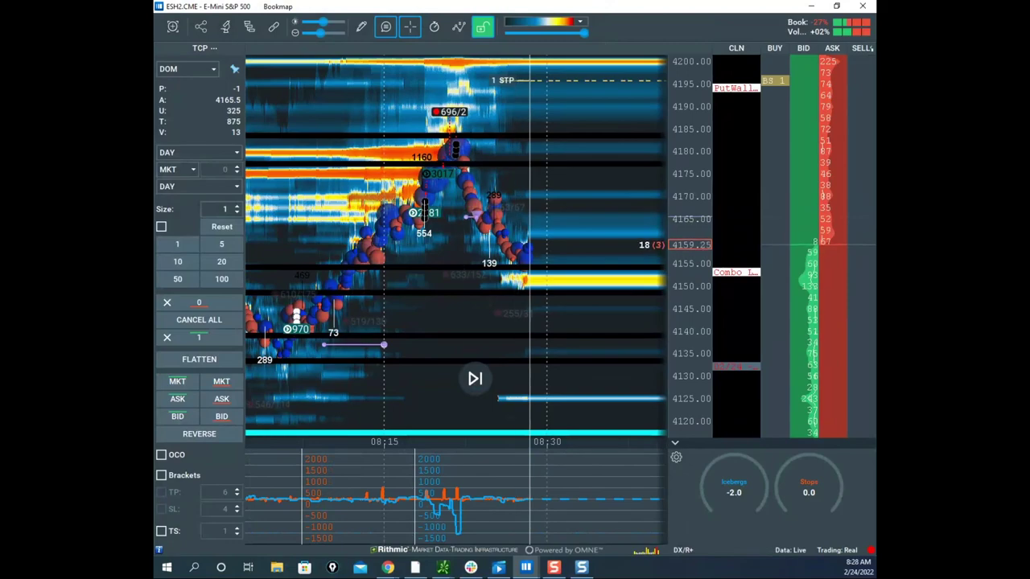
Step: Maximize the Bookmap window holding the wheat heatmap and open the Soybean Futures ZSK2.CBOT heatmap
left_click_drag(519, 0, 530, 56)
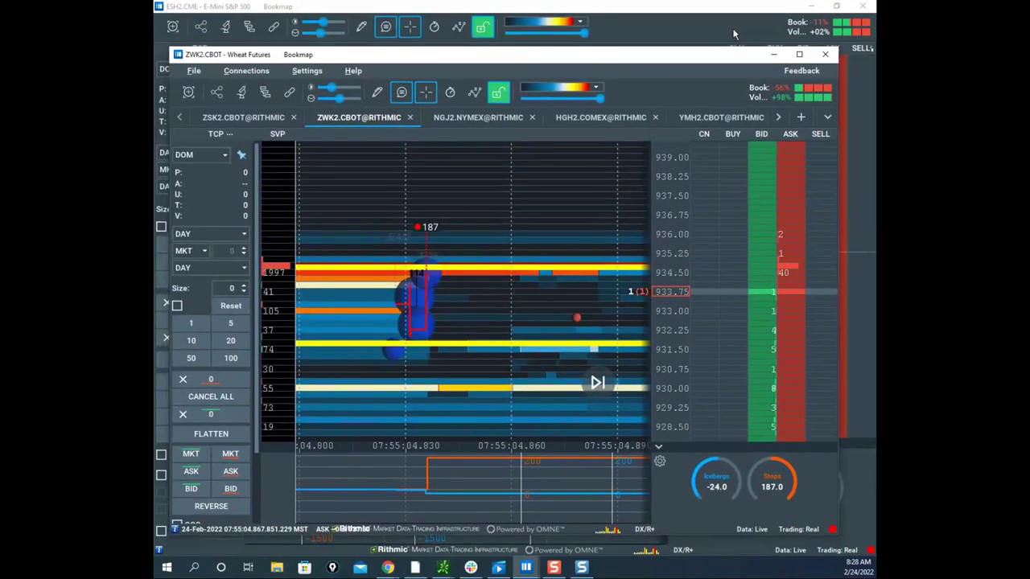
left_click(800, 55)
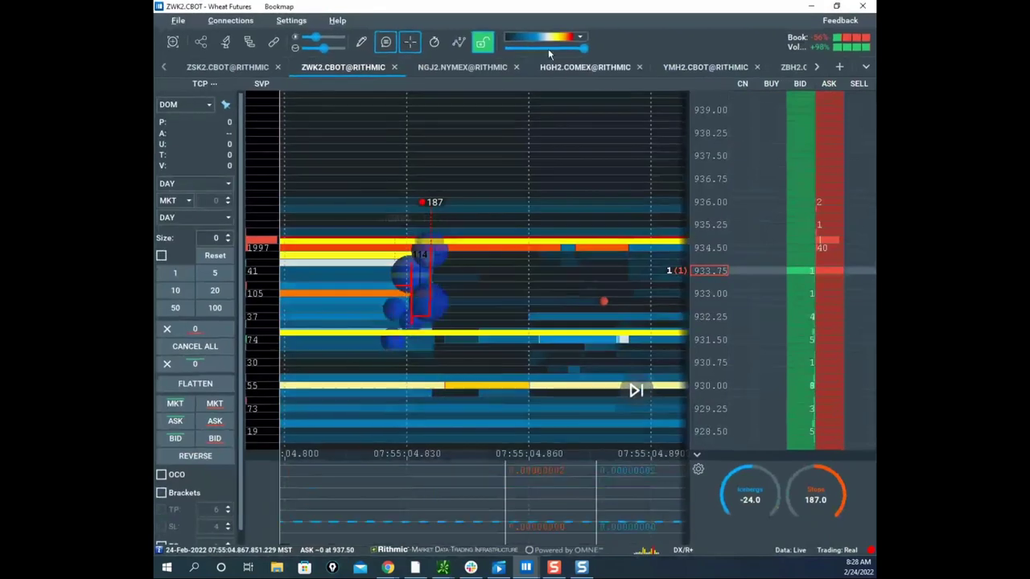
left_click(818, 67)
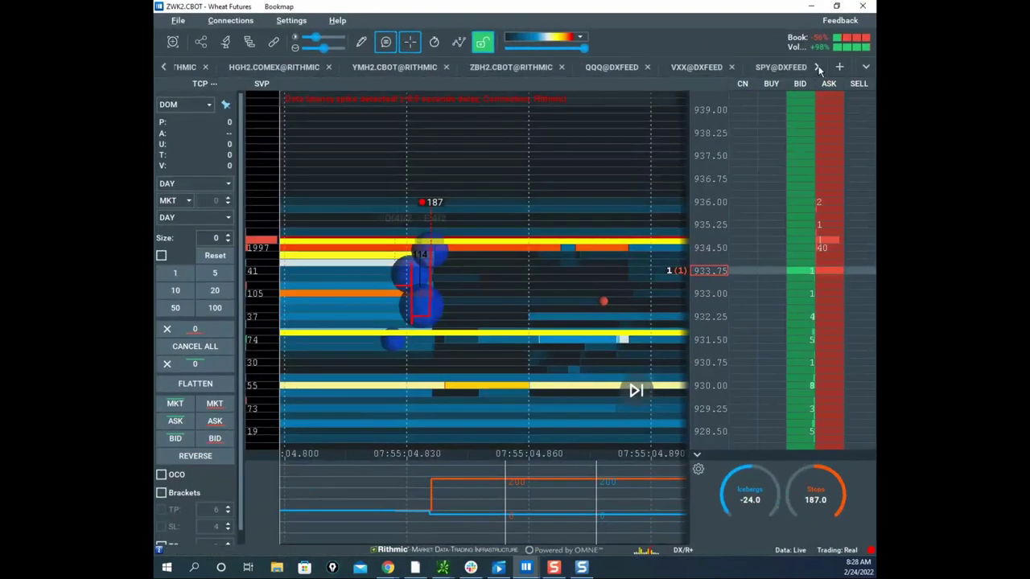
left_click(818, 67)
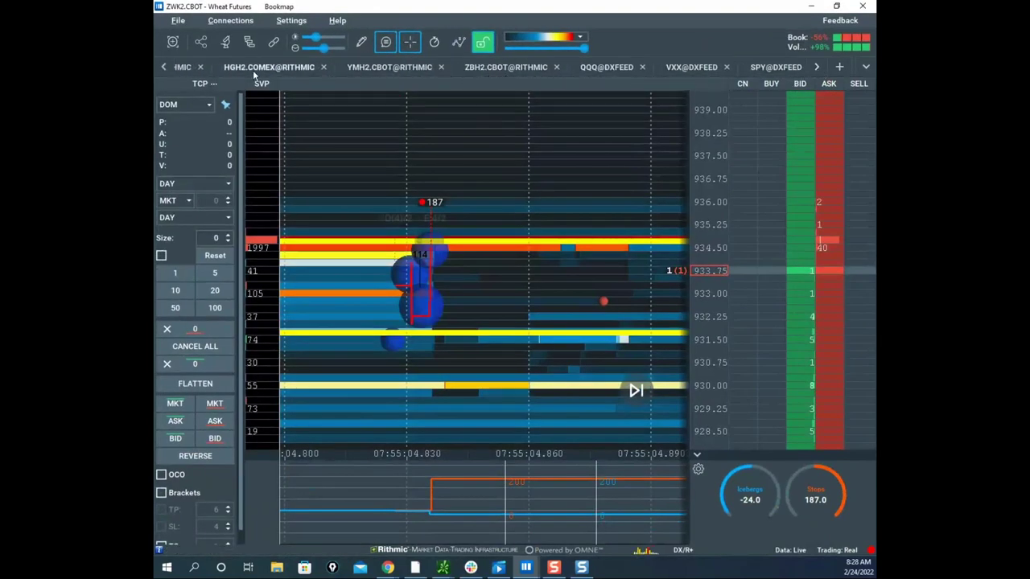
left_click(163, 67)
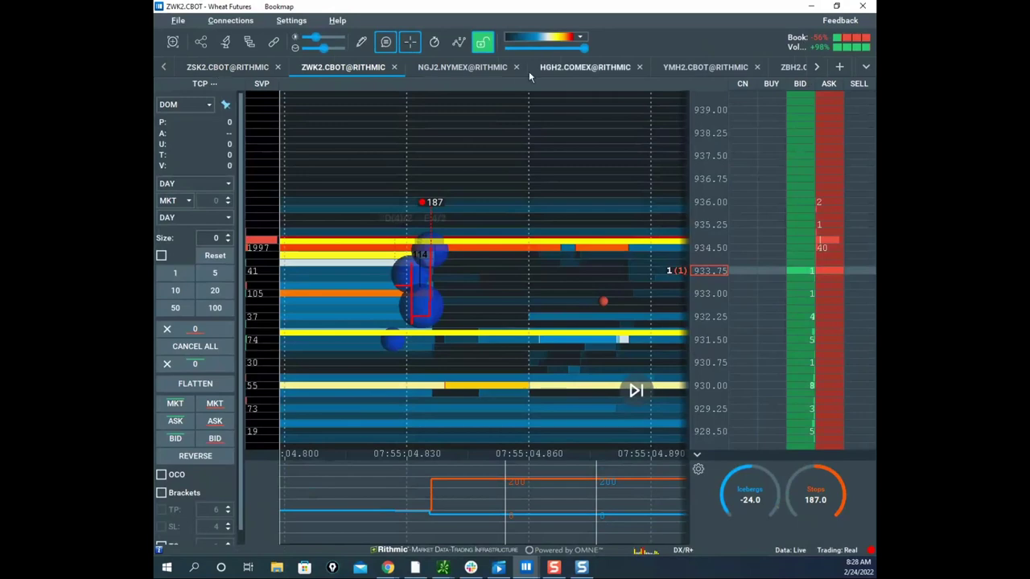
left_click(232, 67)
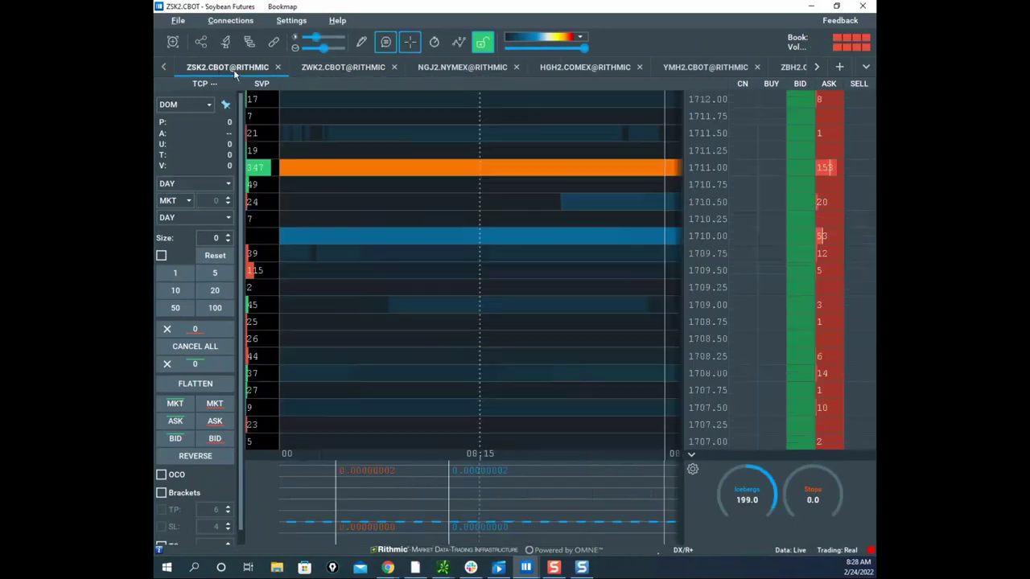
Step: Examine Soybean Futures resting liquidity and recent price action around 08:30, between about 1650 and 1690
scroll(559, 215, "down", 5)
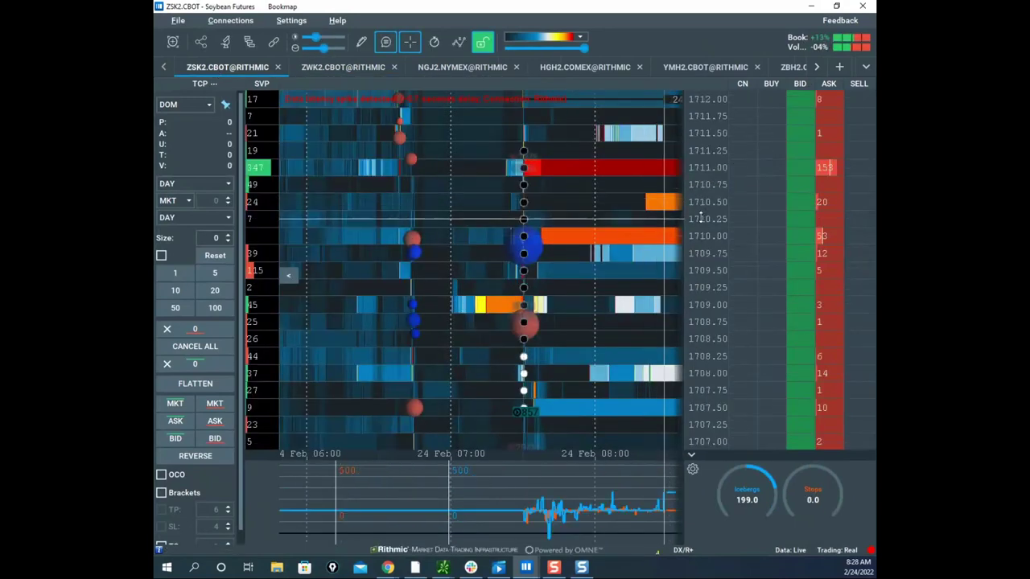
left_click_drag(701, 215, 701, 321)
left_click_drag(515, 328, 555, 121)
scroll(566, 249, "up", 5)
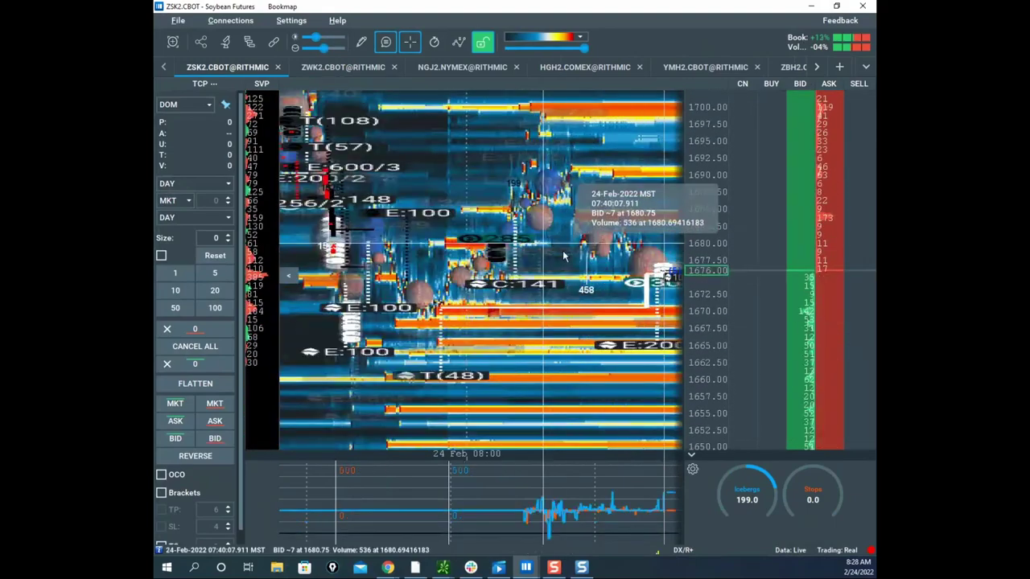
left_click_drag(519, 294, 354, 224)
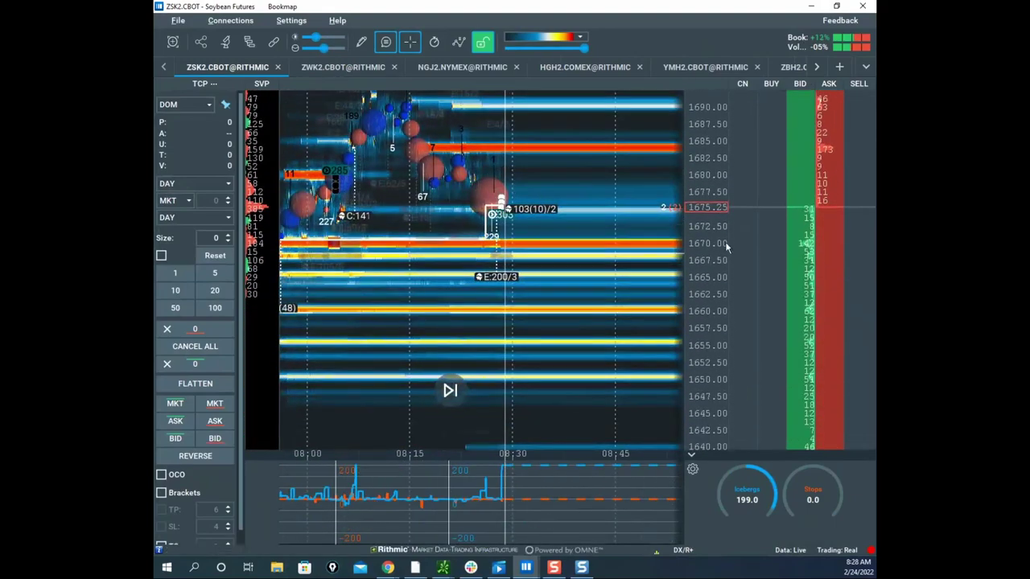
left_click_drag(726, 244, 723, 219)
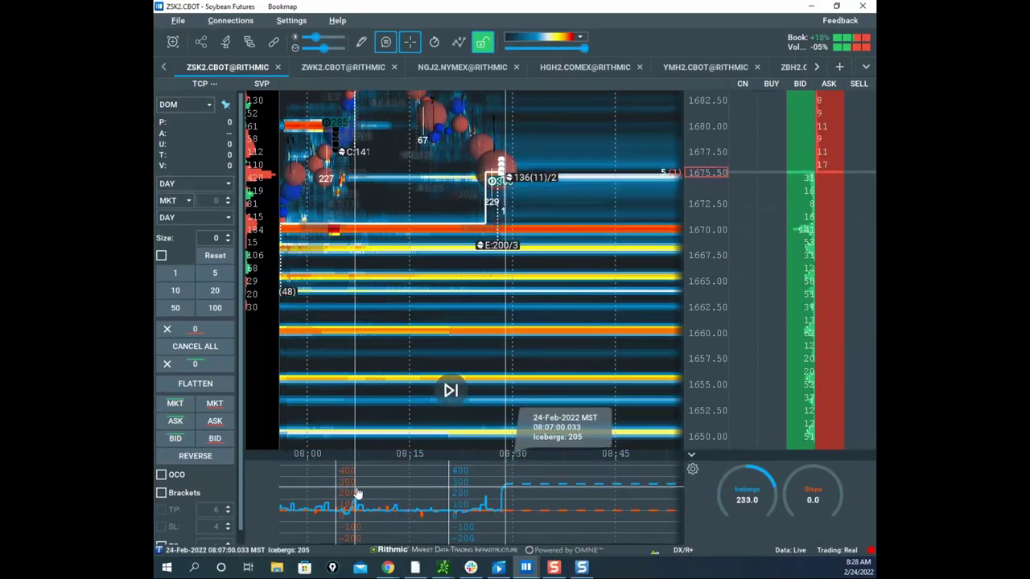
Step: Examine the iceberg indicator's spikes around 08:07 and after 08:28 on the Soybean Futures chart
mouse_move(356, 497)
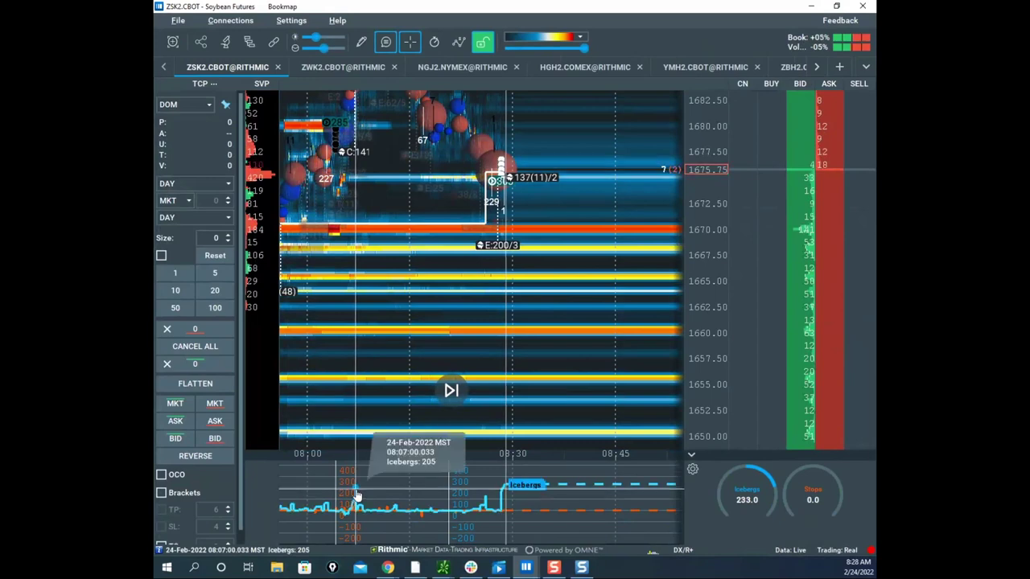
scroll(554, 299, "up", 3)
left_click_drag(509, 287, 554, 330)
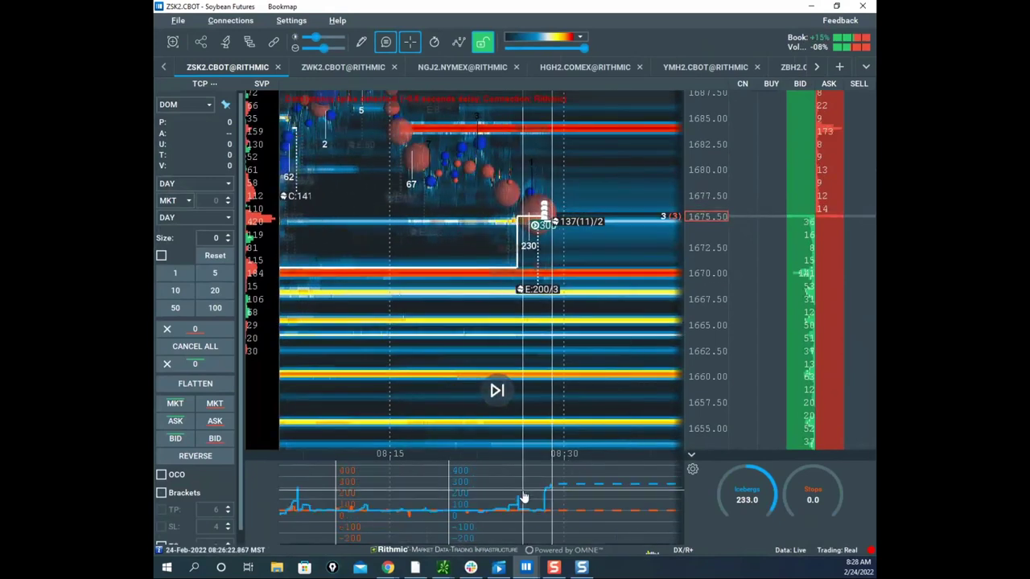
mouse_move(551, 492)
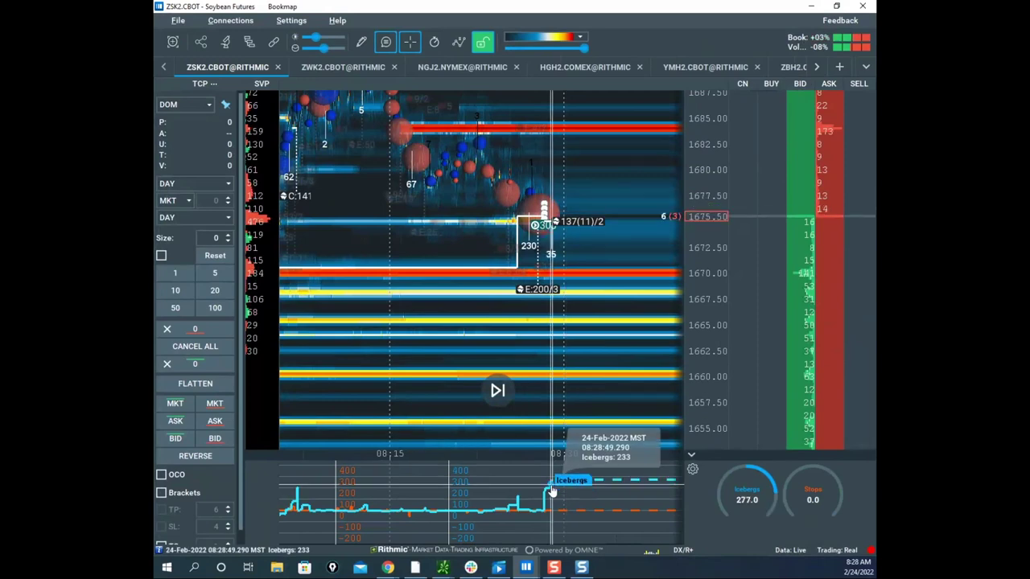
Step: Draw two horizontal lines across the soybean heatmap, at about 1674.50 and 1677.00
left_click_drag(705, 275, 703, 231)
scroll(583, 283, "up", 3)
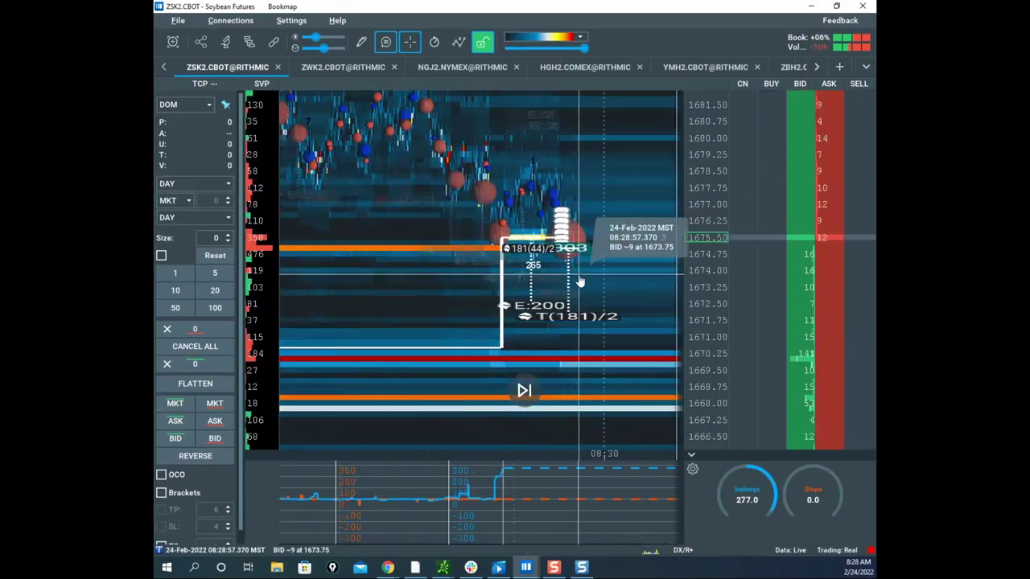
left_click_drag(585, 282, 524, 282)
left_click(365, 46)
left_click(364, 48)
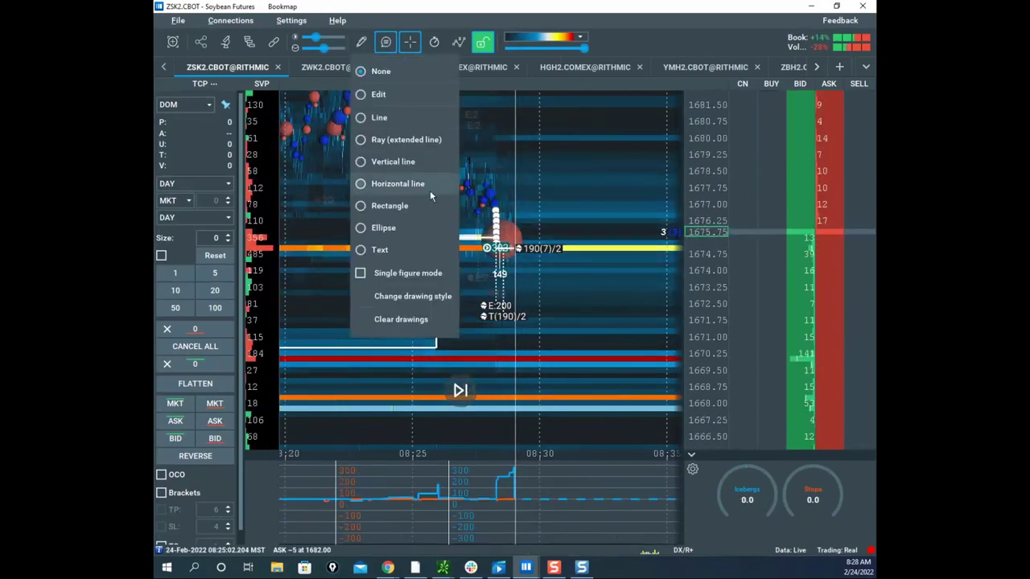
left_click(430, 188)
scroll(586, 205, "up", 2)
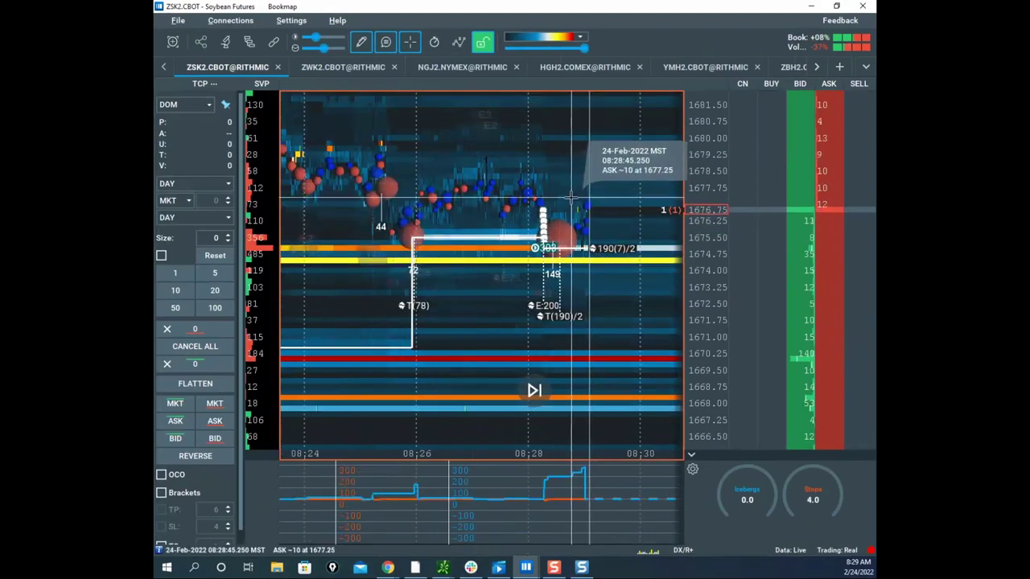
scroll(568, 194, "up", 1)
scroll(556, 187, "up", 2)
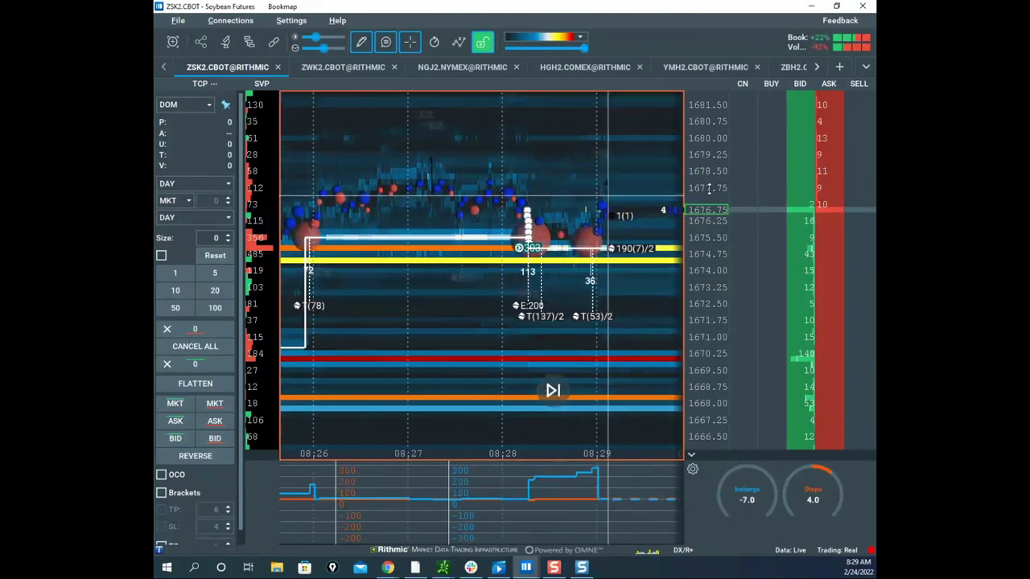
left_click(535, 180)
Step: Change the color of the horizontal line at 1677.00 to cyan through drawing edit mode
left_click(360, 42)
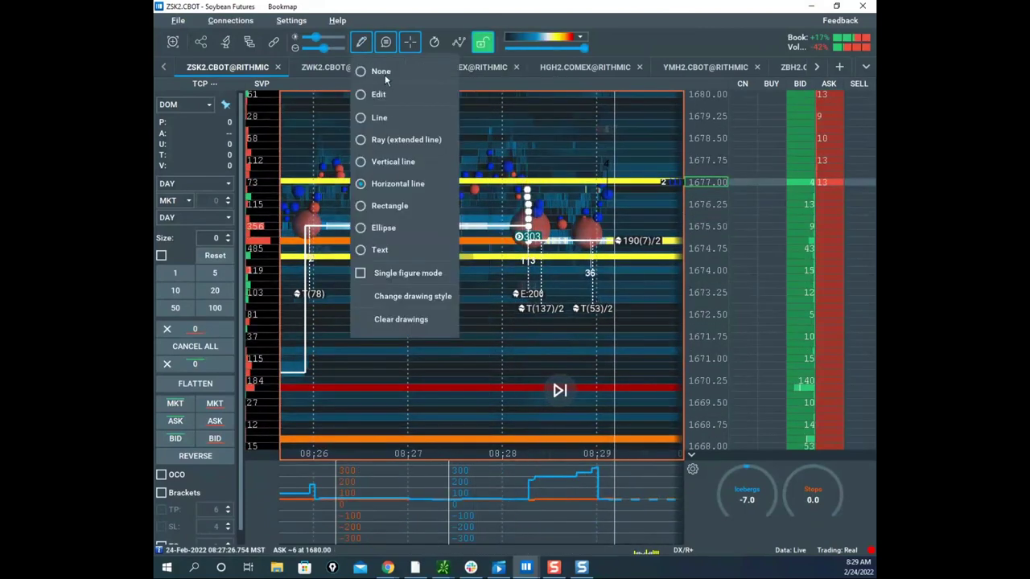
left_click(378, 94)
left_click(603, 184)
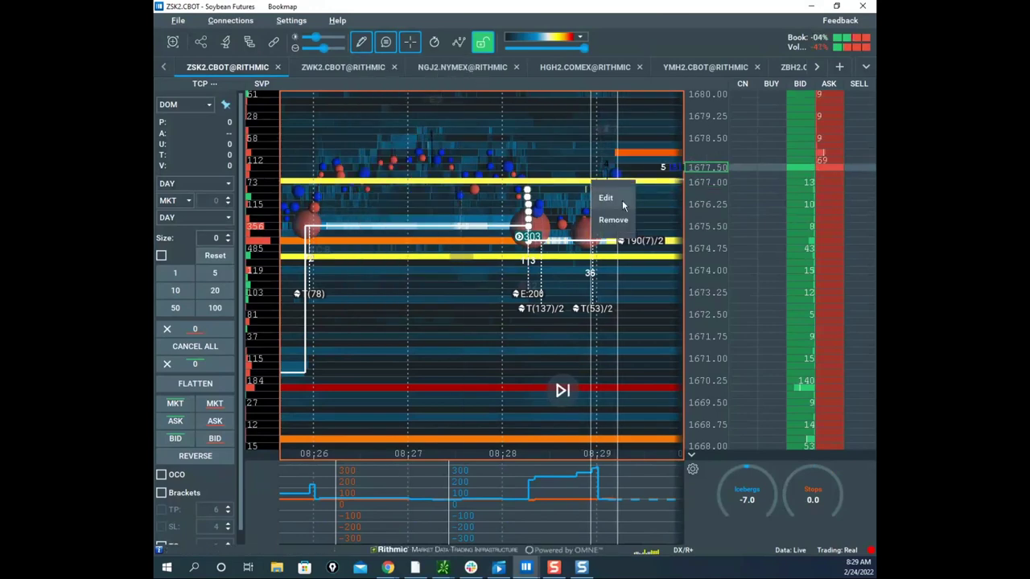
left_click(616, 199)
left_click(523, 252)
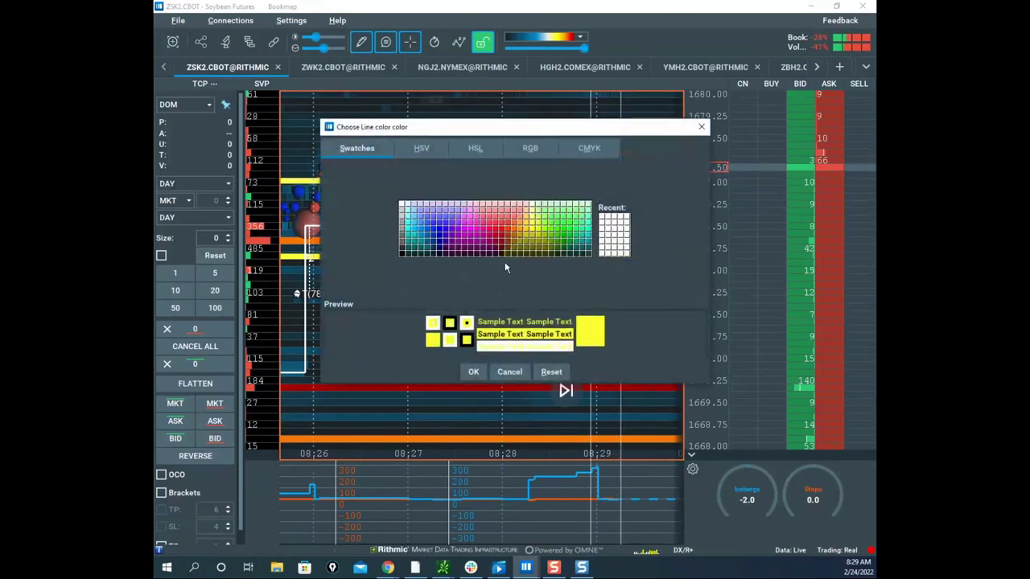
left_click(408, 234)
left_click(473, 372)
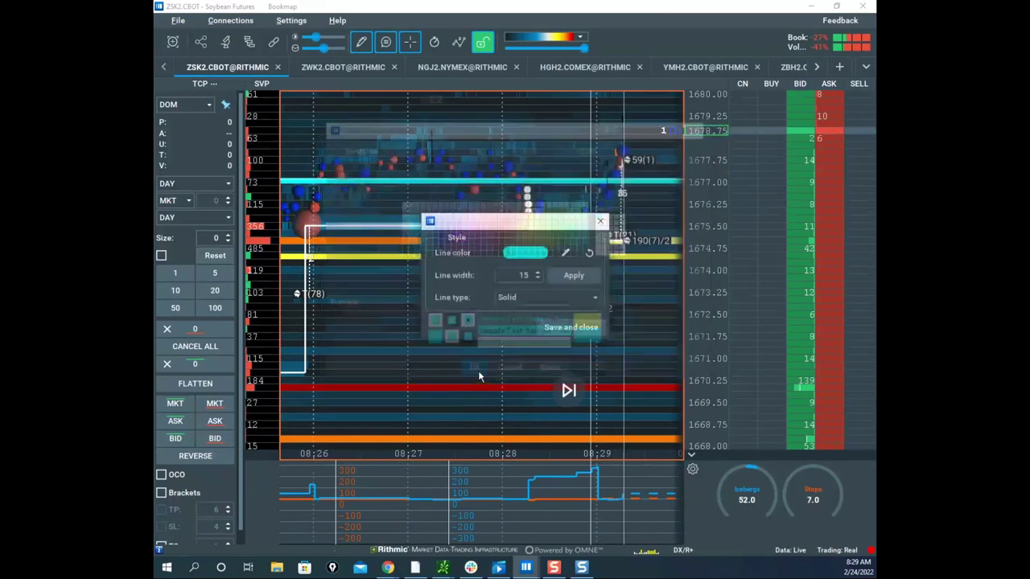
left_click(570, 327)
Step: Recolor the horizontal line near 1674.50 cyan and set the drawing mode to None
left_click(594, 256)
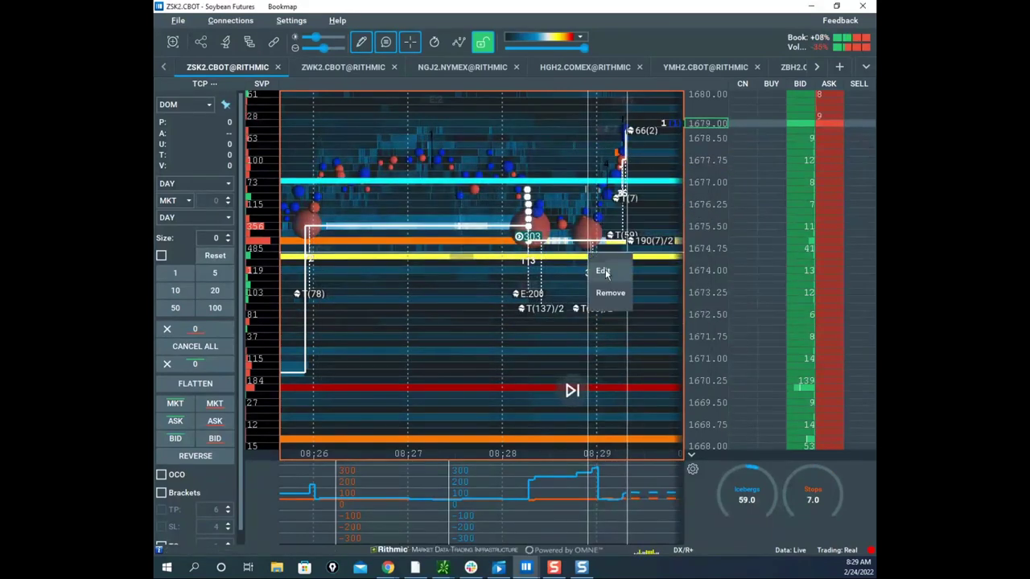
left_click(607, 272)
left_click(524, 253)
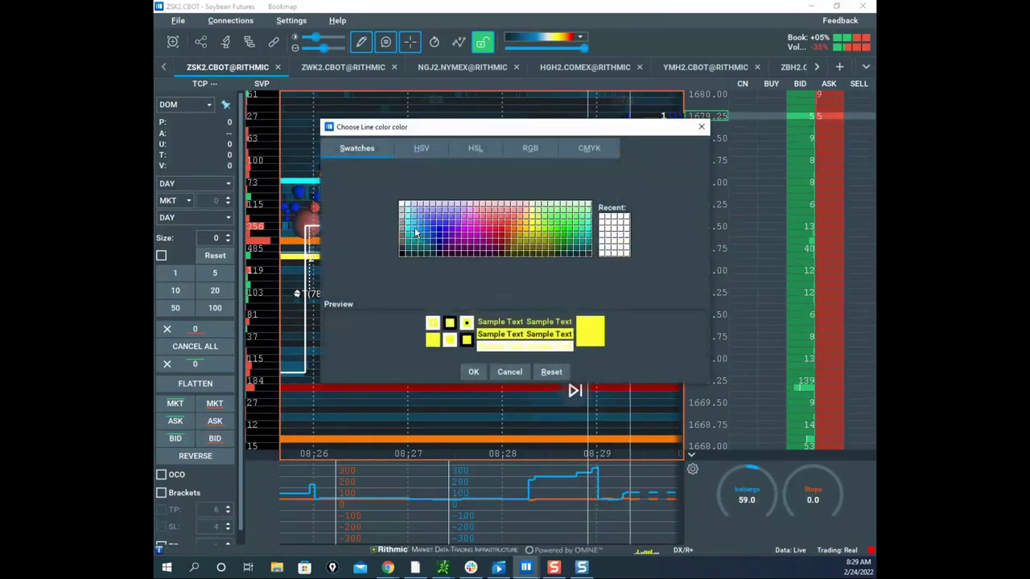
left_click(415, 233)
left_click(473, 372)
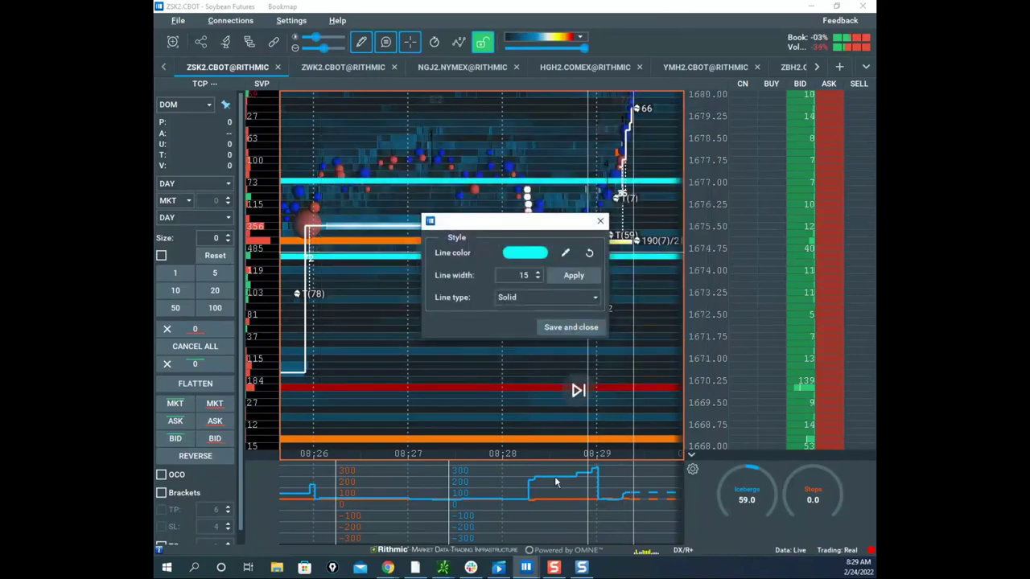
left_click(570, 327)
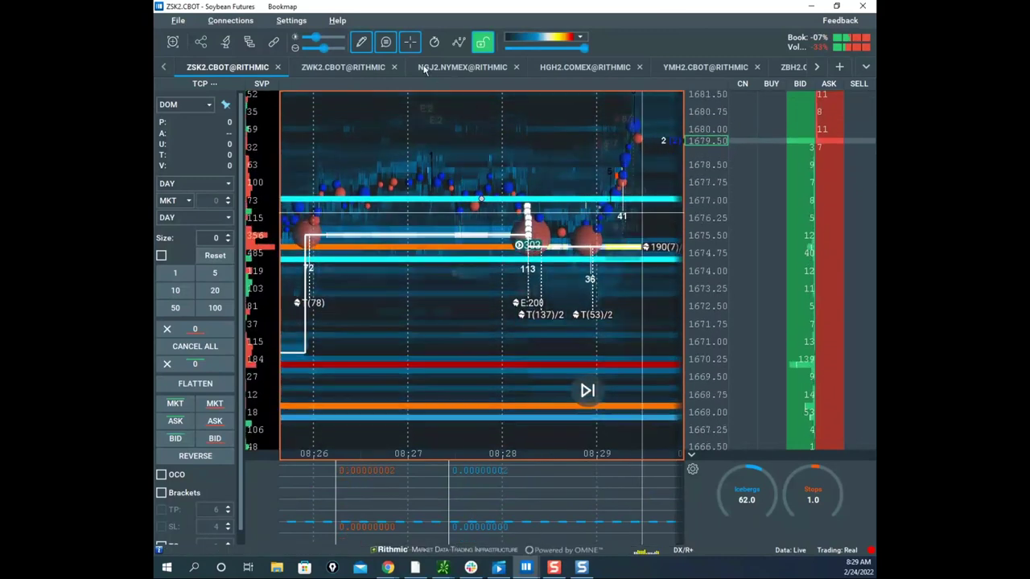
left_click(363, 43)
left_click(382, 72)
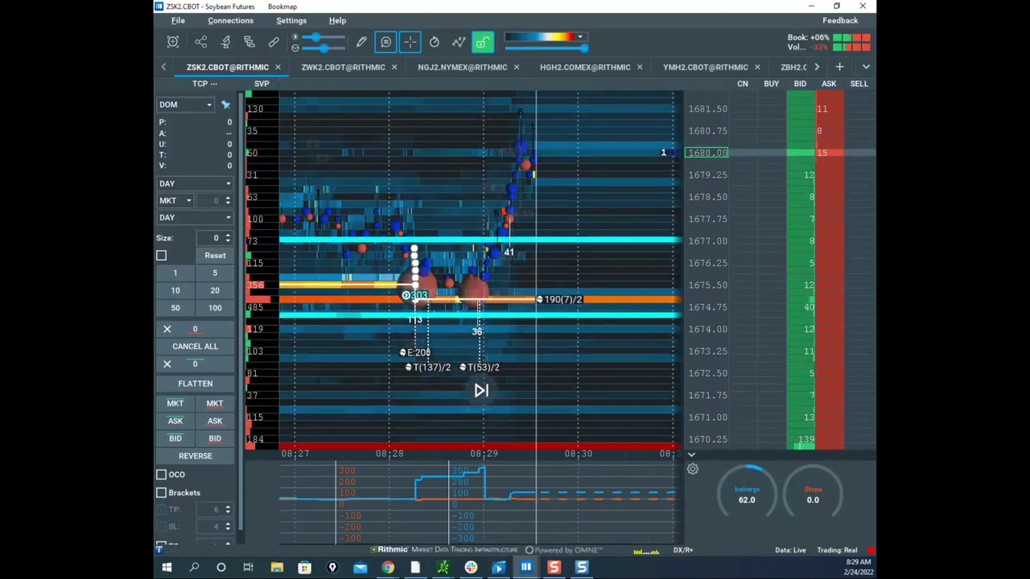
Step: Switch to the Chrome remote desktop session and examine the latest bars of the BEANS chart in Sierra Chart
left_click(388, 567)
left_click(772, 80)
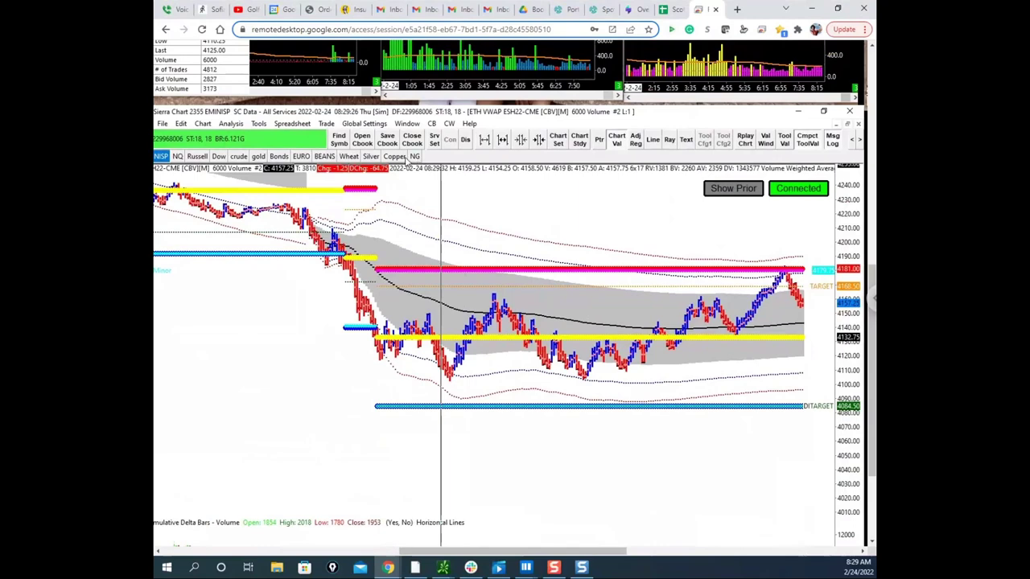
left_click(324, 156)
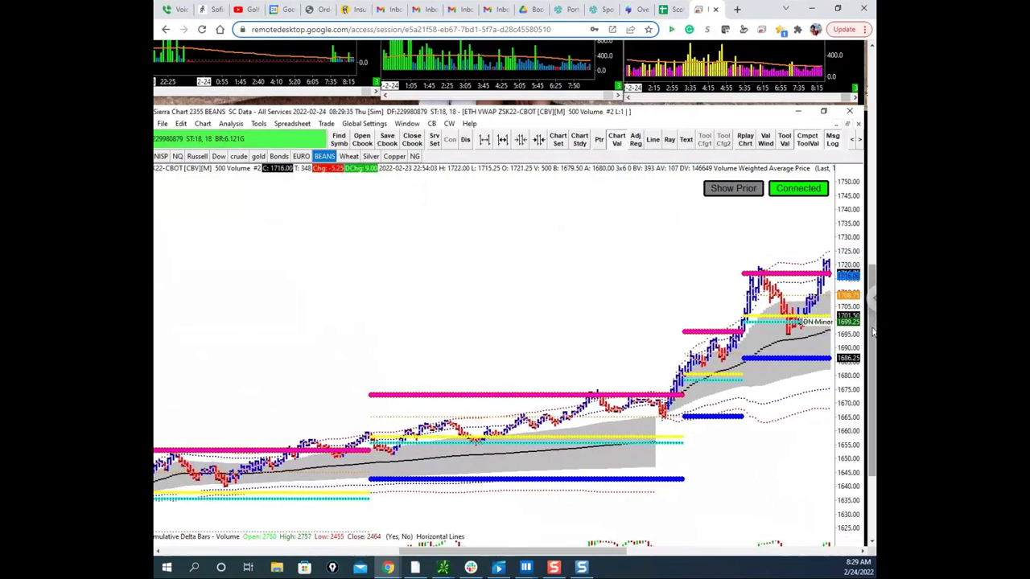
left_click_drag(873, 346, 875, 407)
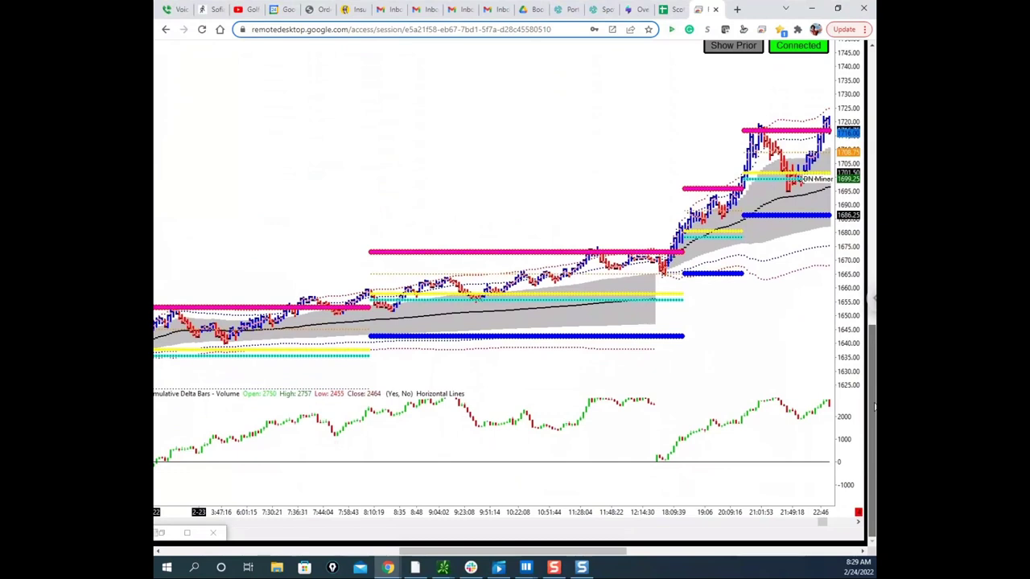
left_click(838, 524)
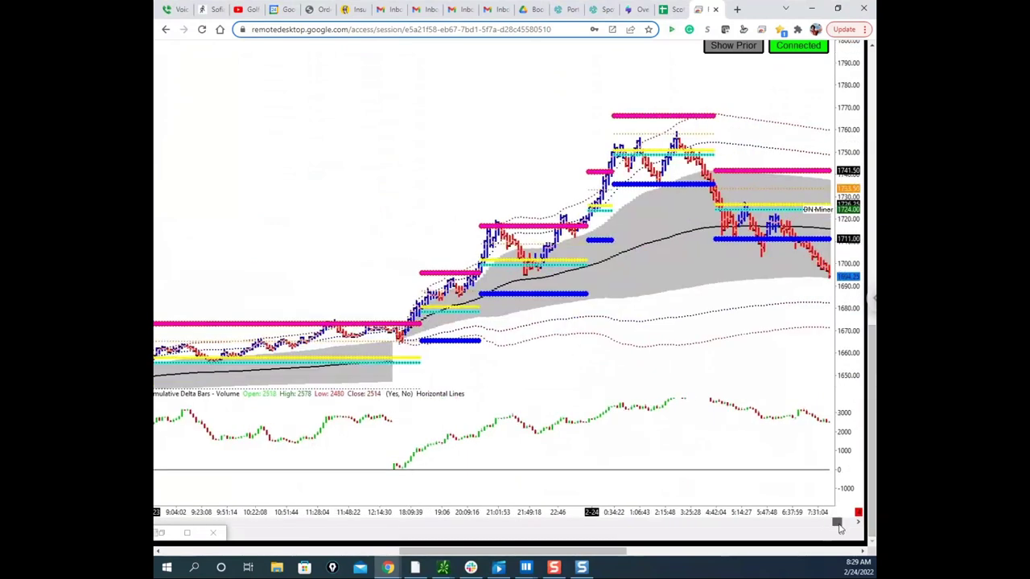
left_click_drag(839, 527, 851, 526)
scroll(614, 201, "down", 4)
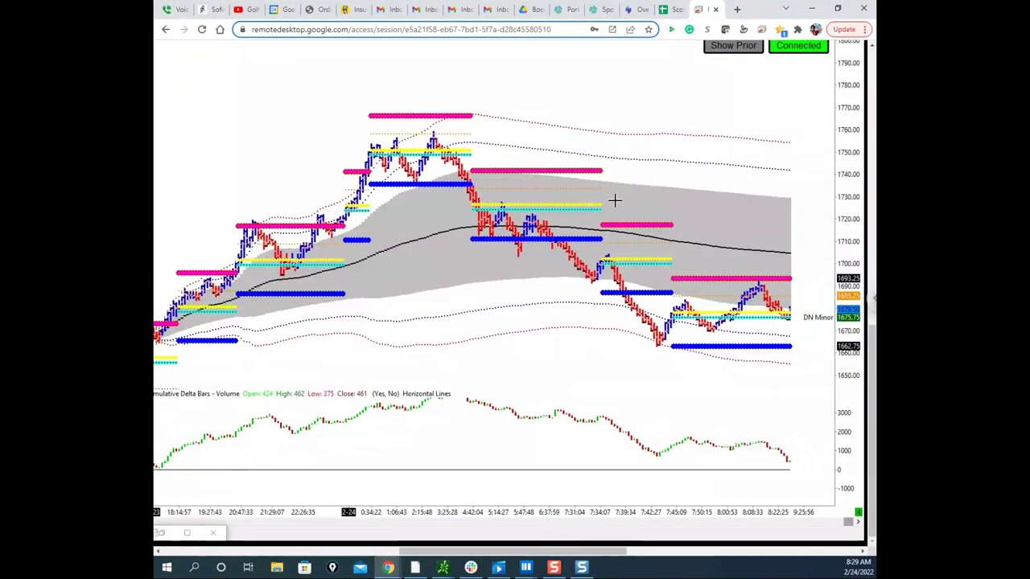
scroll(623, 199, "down", 1)
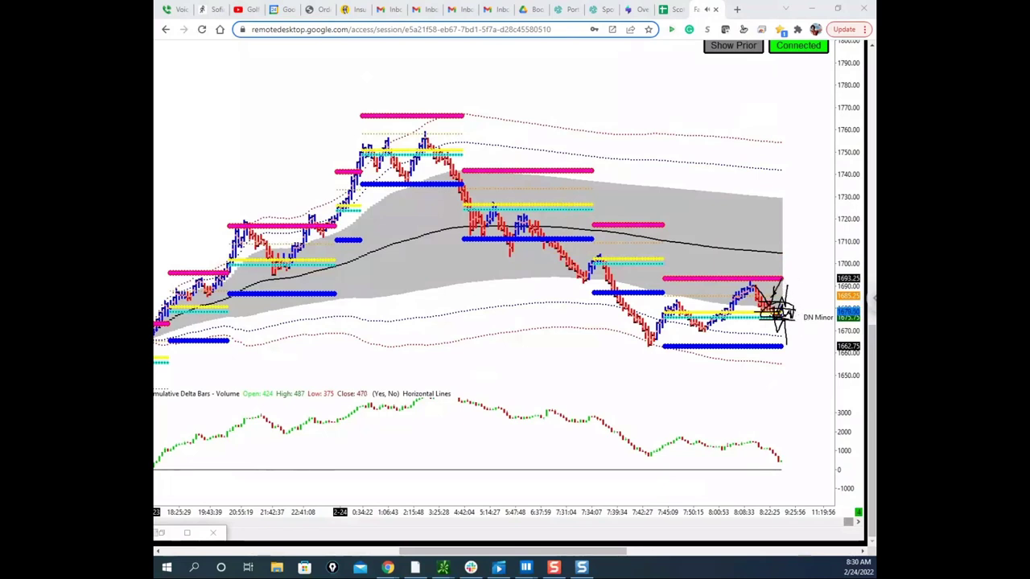
left_click(786, 9)
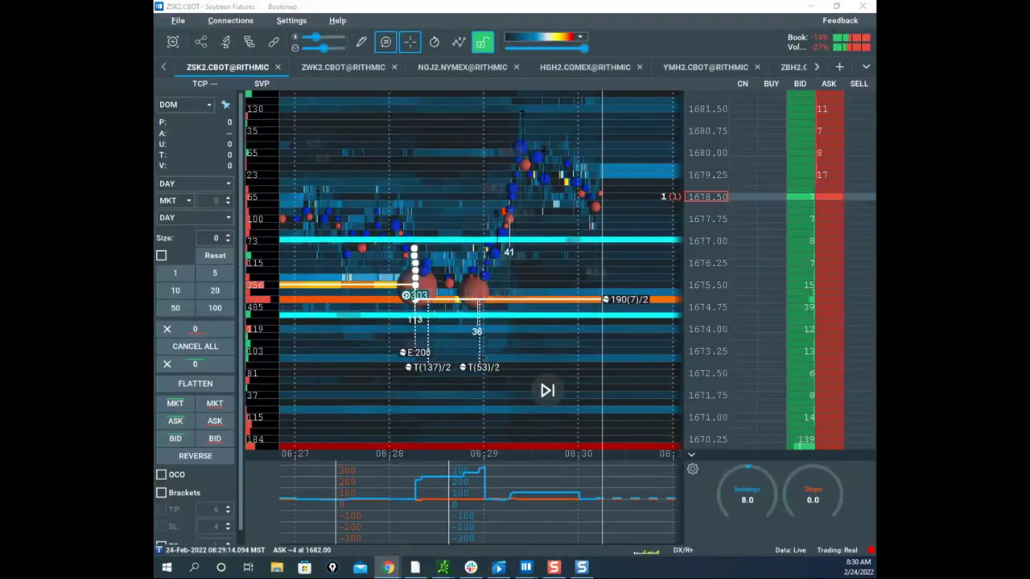
Step: Switch to the thinkorswim /ZS chart, maximize it and rescale the ATR and price axes to examine them
left_click_drag(591, 0, 499, 180)
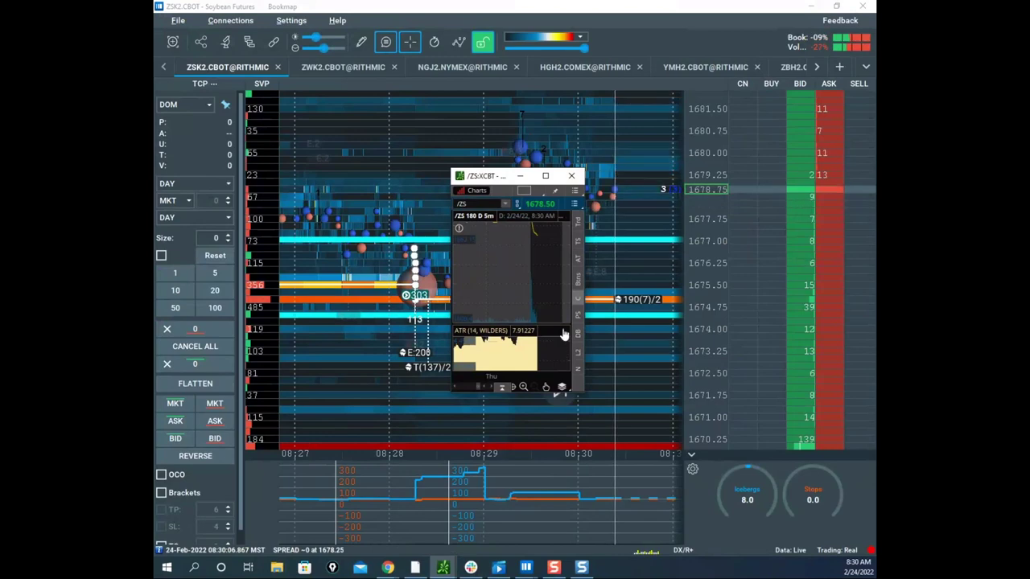
left_click(546, 176)
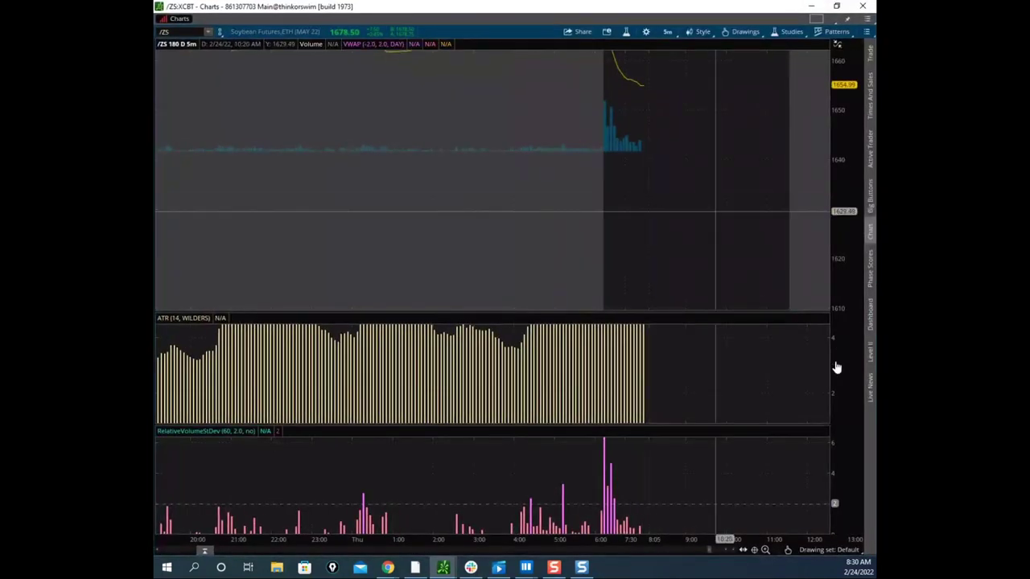
left_click_drag(844, 362, 846, 377)
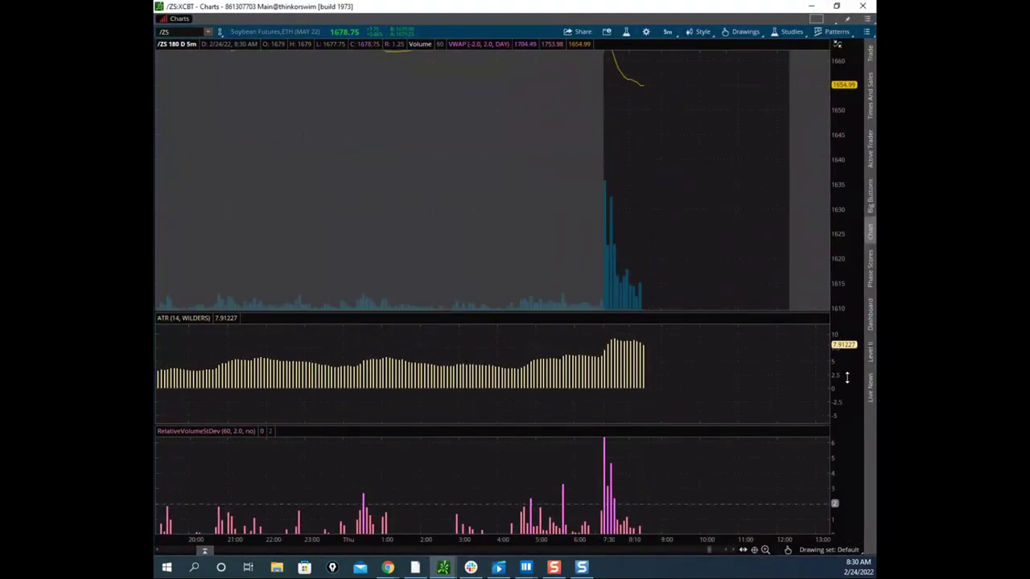
left_click_drag(699, 140, 794, 181)
left_click_drag(840, 100, 839, 153)
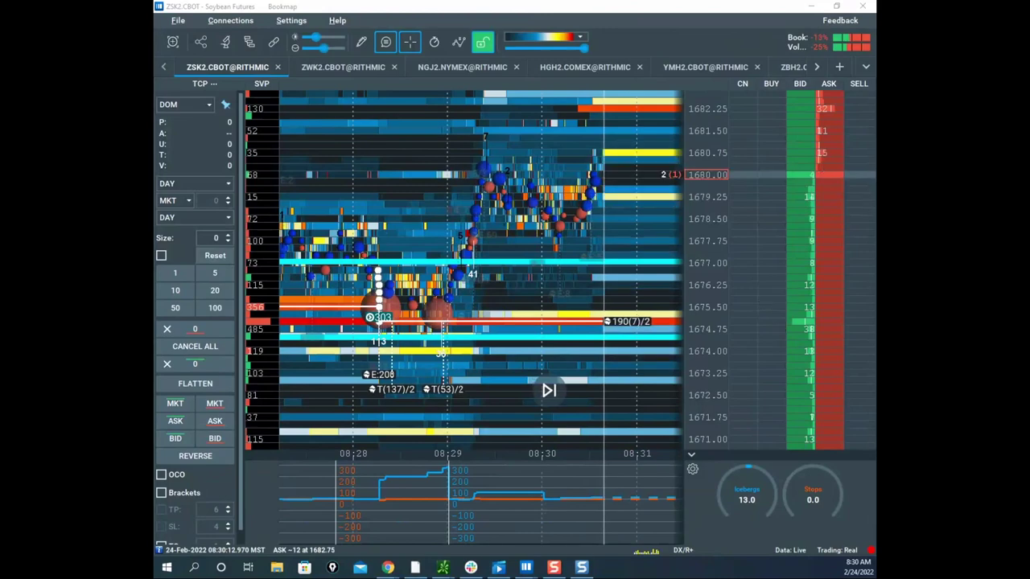
Step: Sketch a freehand zigzag price path over Bookmap's soybean heatmap, rising from about 1677.50
mouse_move(467, 255)
left_mouse_down()
mouse_move(563, 135)
mouse_move(575, 95)
mouse_move(613, 251)
mouse_move(650, 140)
left_mouse_up()
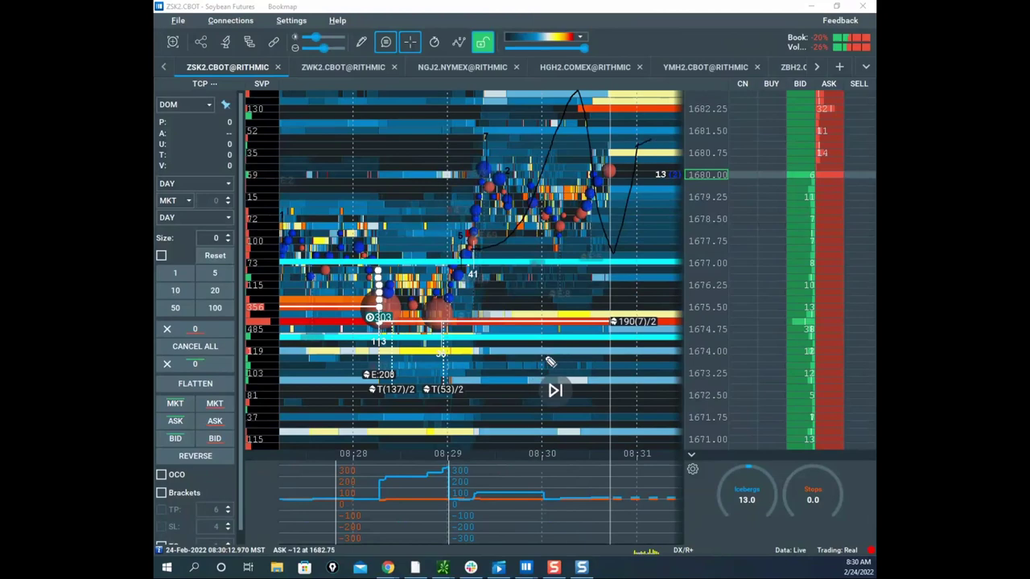
mouse_move(515, 338)
left_mouse_down()
mouse_move(519, 457)
mouse_move(589, 364)
left_mouse_up()
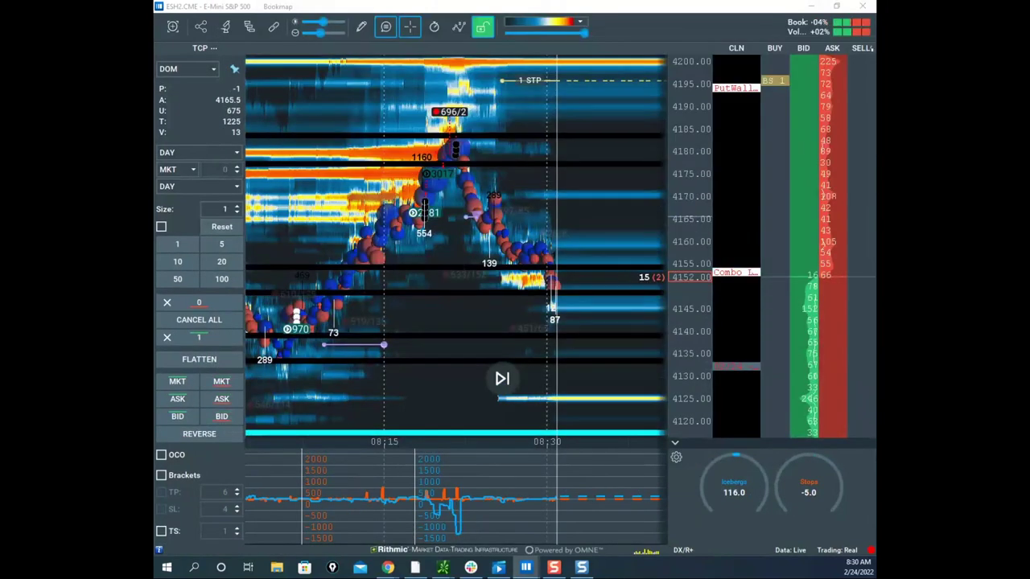
Step: Sketch a possible drop from about 4145 towards 4135 on the E-Mini S&P 500 heatmap, and clear the annotation
left_click_drag(691, 241, 686, 206)
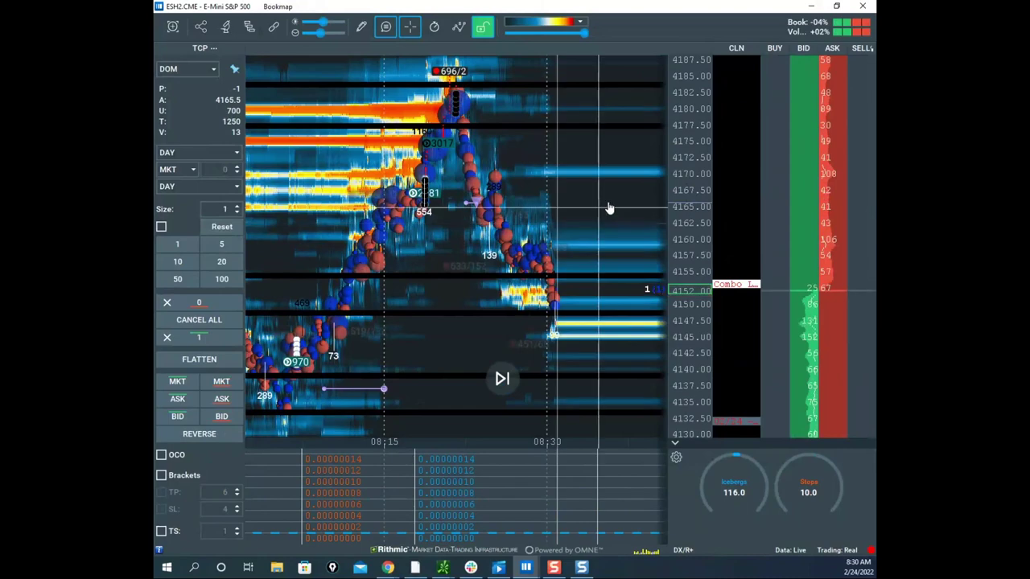
scroll(608, 206, "down", 2)
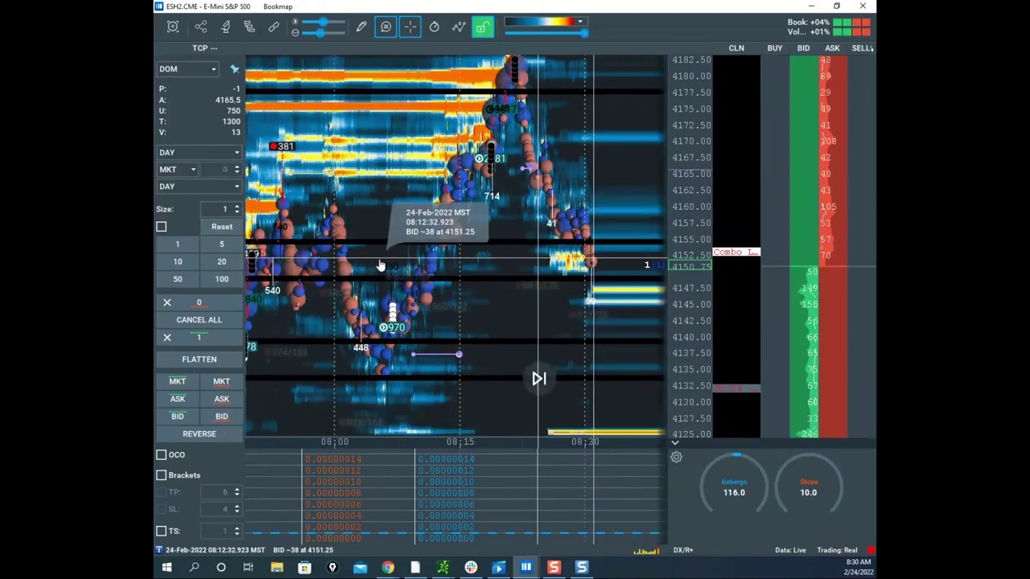
scroll(683, 243, "down", 1)
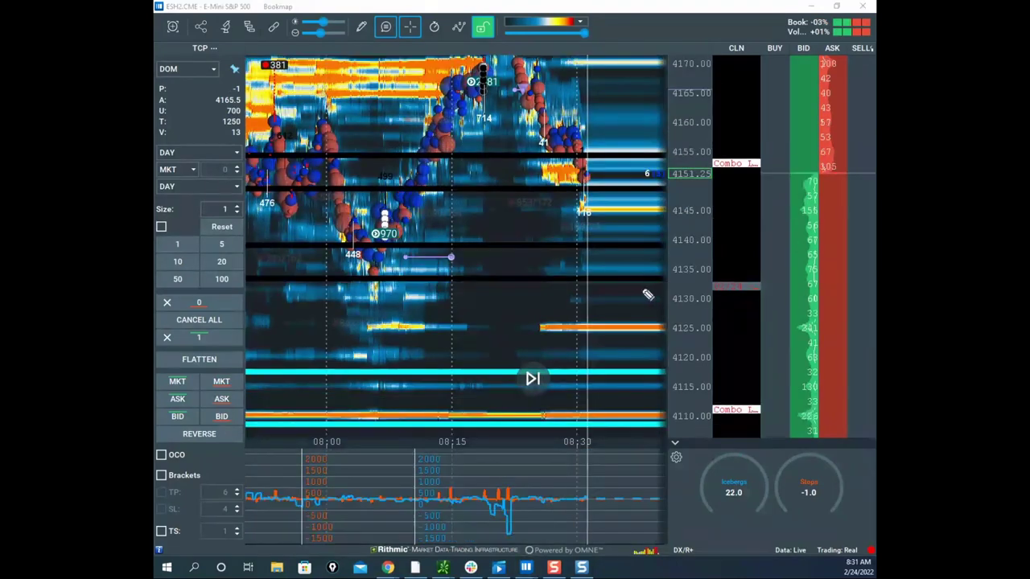
mouse_move(590, 214)
left_mouse_down()
mouse_move(600, 245)
mouse_move(648, 251)
left_mouse_up()
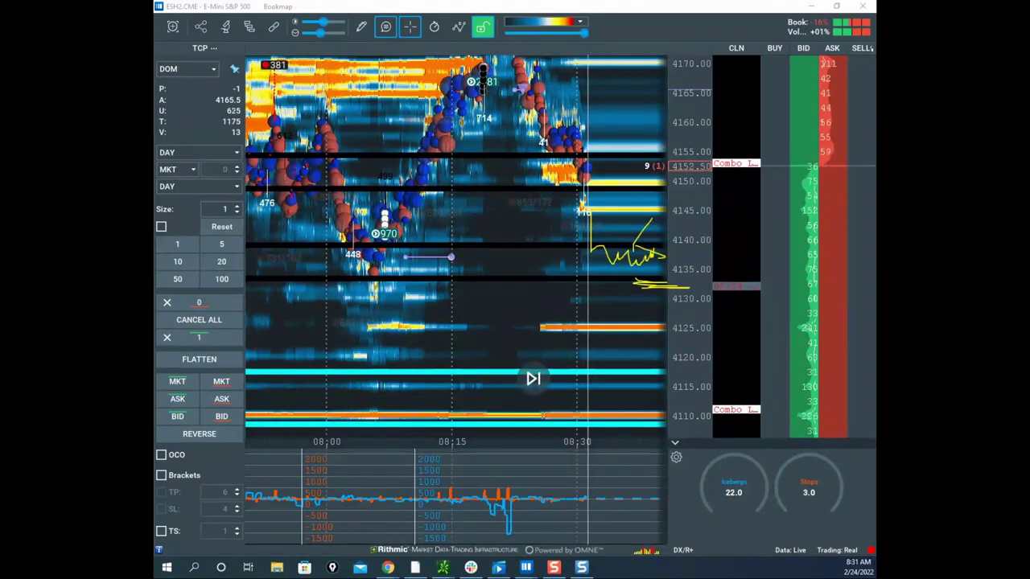
key("Escape")
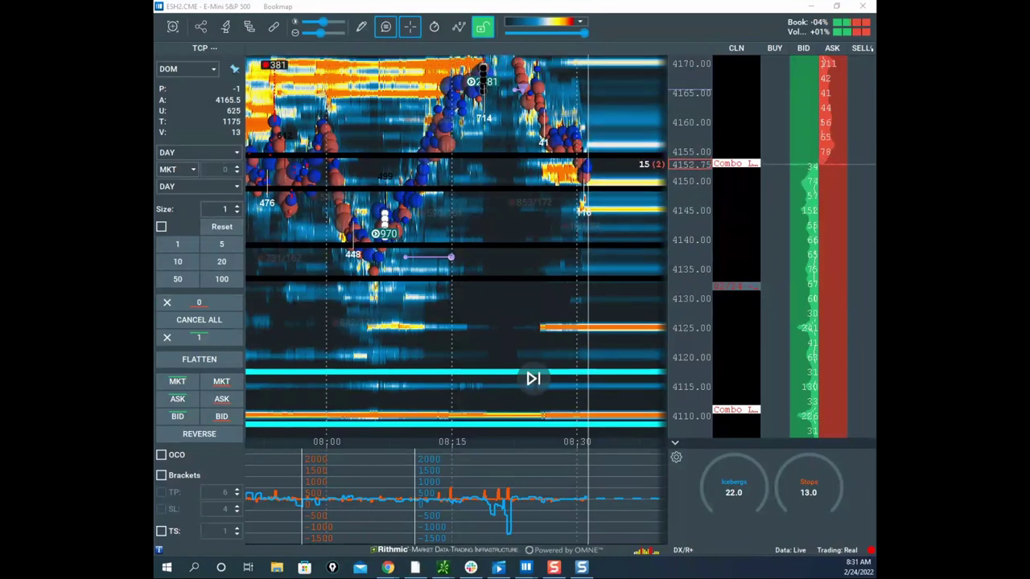
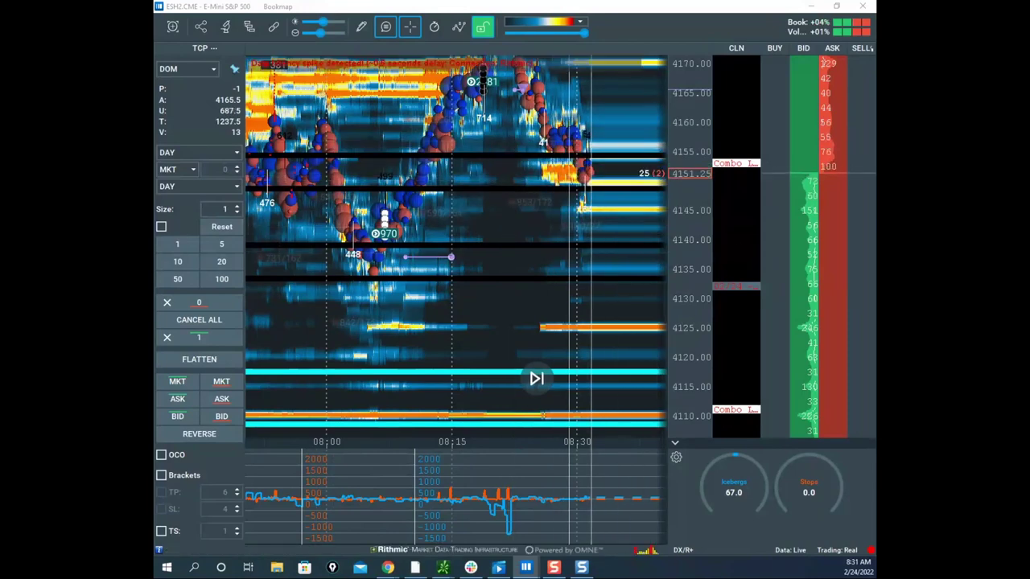
Step: Bring up and maximize Bookmap's soybean futures window, switch to the wheat ZWK2 heatmap and examine its resting orders down to about 850
left_click_drag(389, 0, 421, 66)
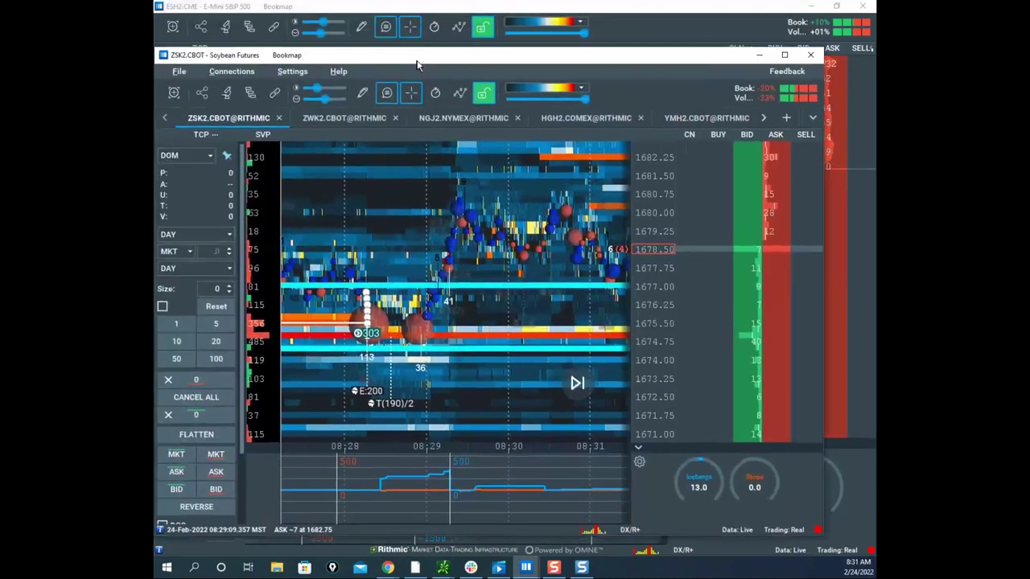
left_click(788, 56)
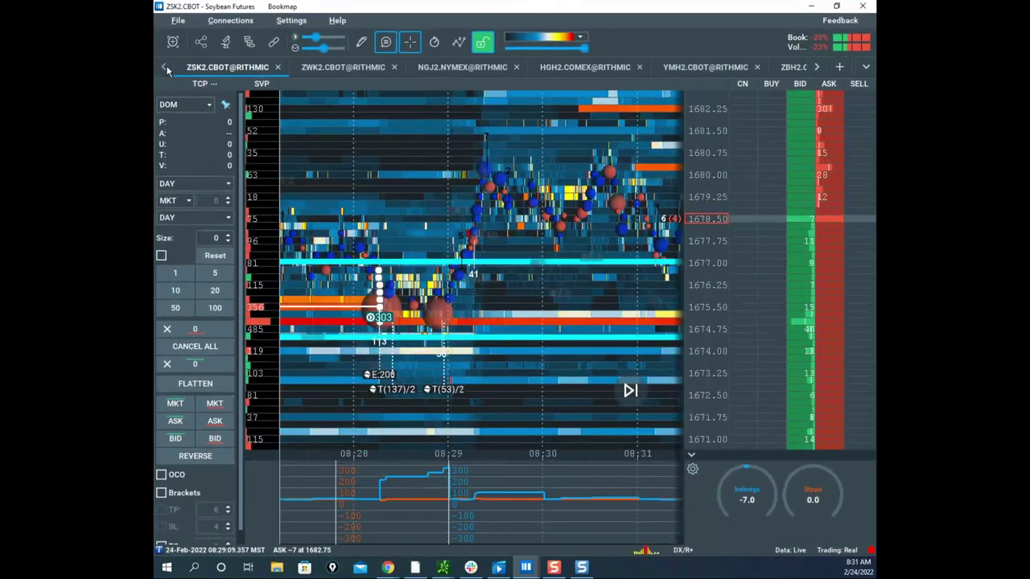
left_click(346, 67)
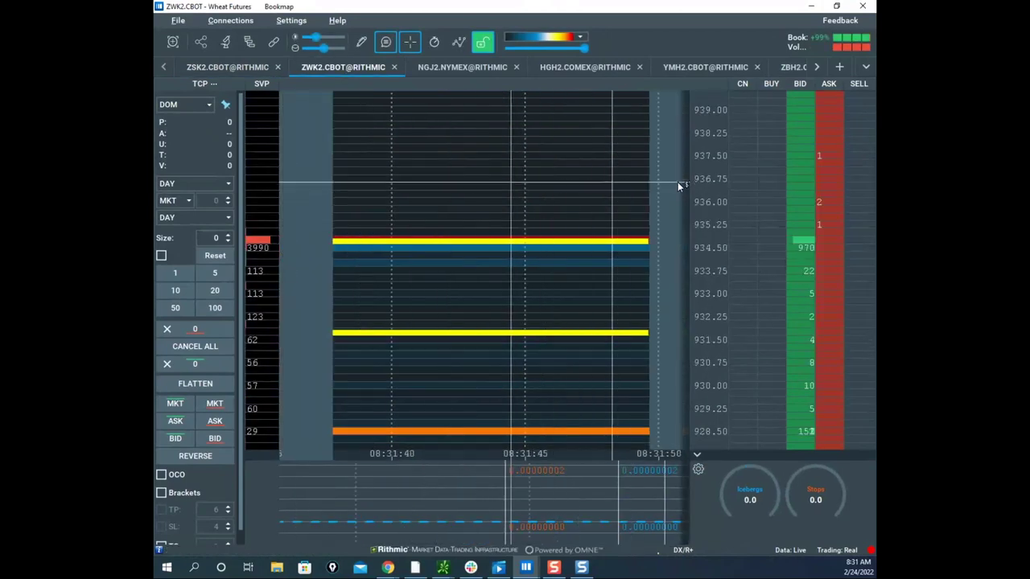
left_click_drag(707, 214, 704, 238)
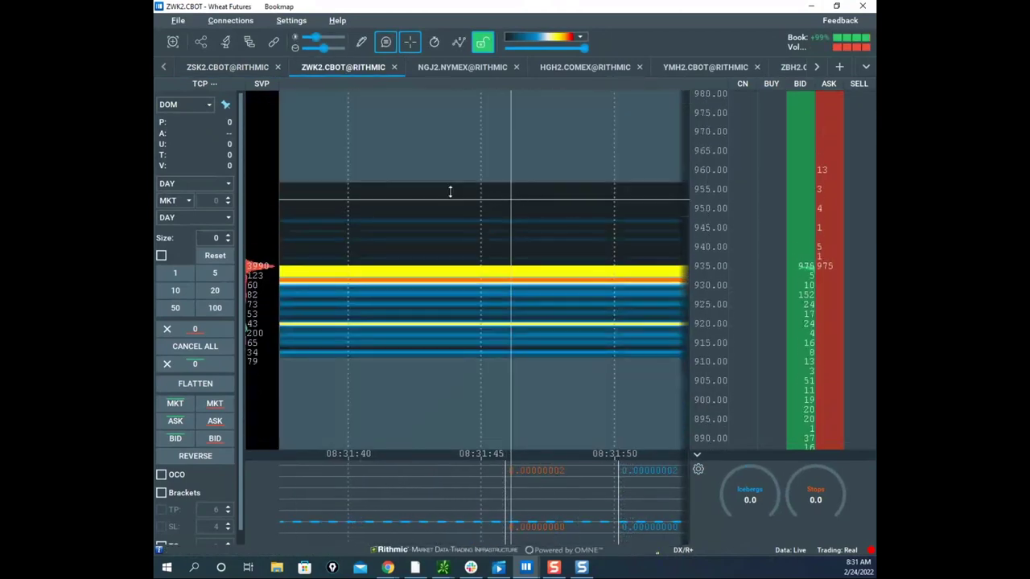
scroll(418, 196, "down", 5)
left_click_drag(380, 198, 512, 206)
left_click_drag(684, 214, 697, 183)
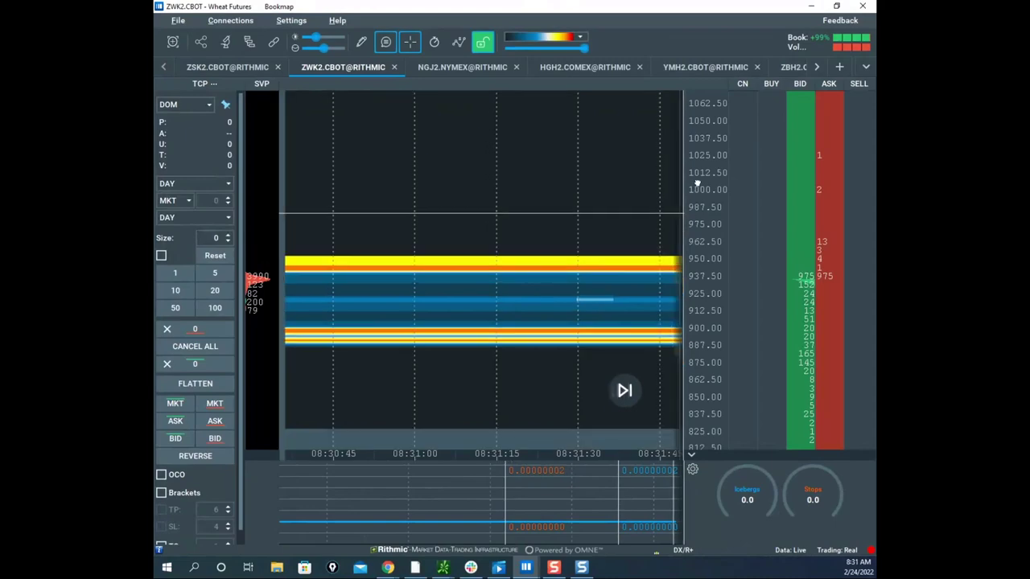
left_click_drag(471, 185, 506, 179)
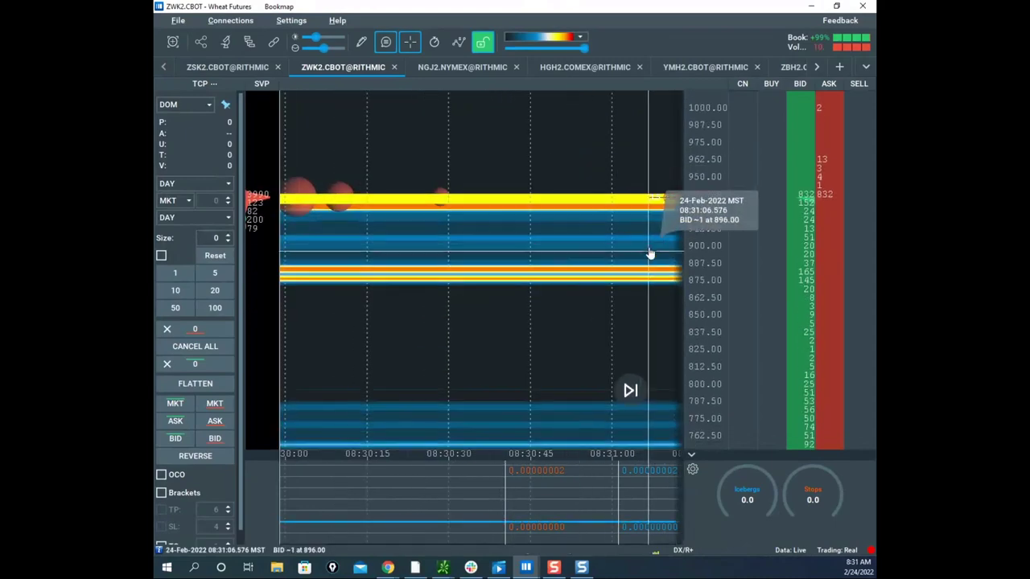
left_click_drag(696, 220, 695, 159)
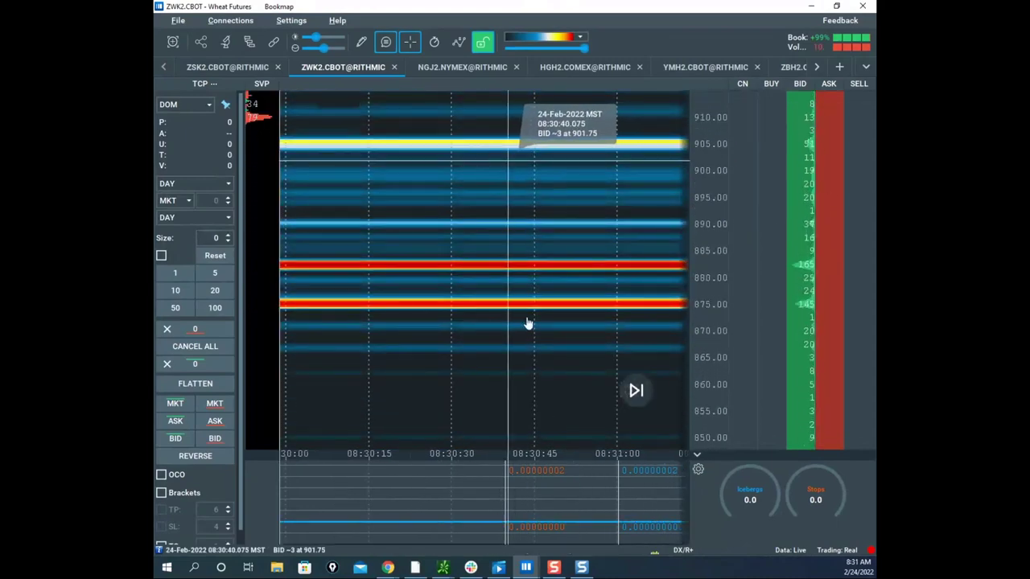
Step: Examine the bid liquidity and recent trades around 934.75 on the wheat heatmap
left_click_drag(528, 323, 545, 348)
left_click_drag(448, 207, 536, 308)
left_click_drag(715, 230, 718, 144)
scroll(527, 193, "down", 6)
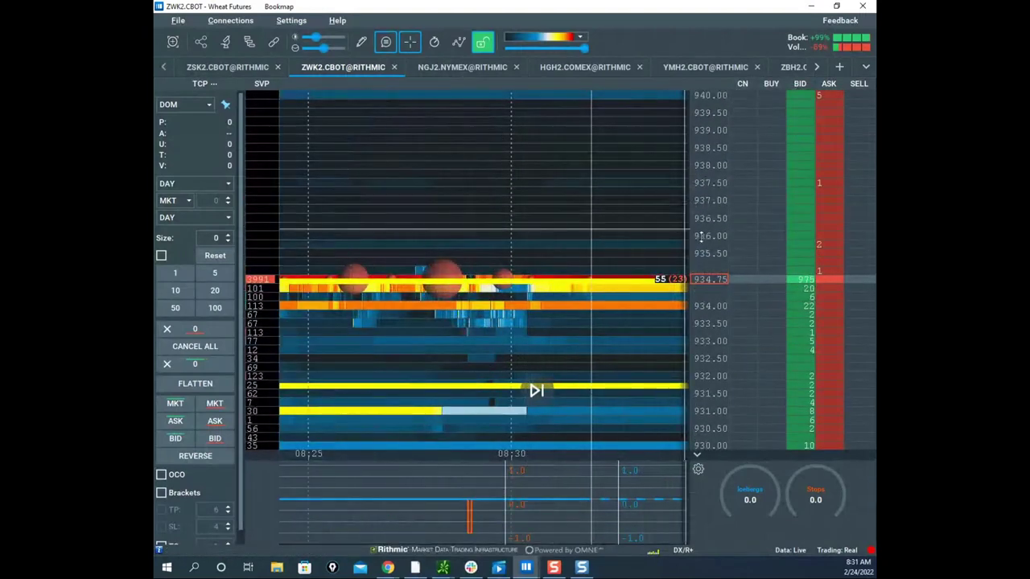
left_click_drag(700, 236, 697, 189)
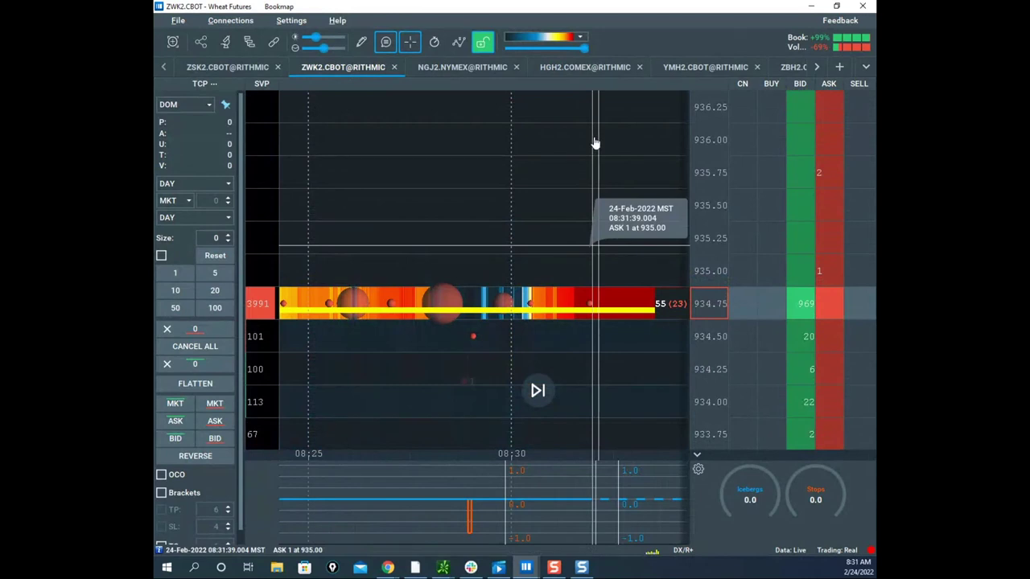
left_click_drag(591, 246, 608, 147)
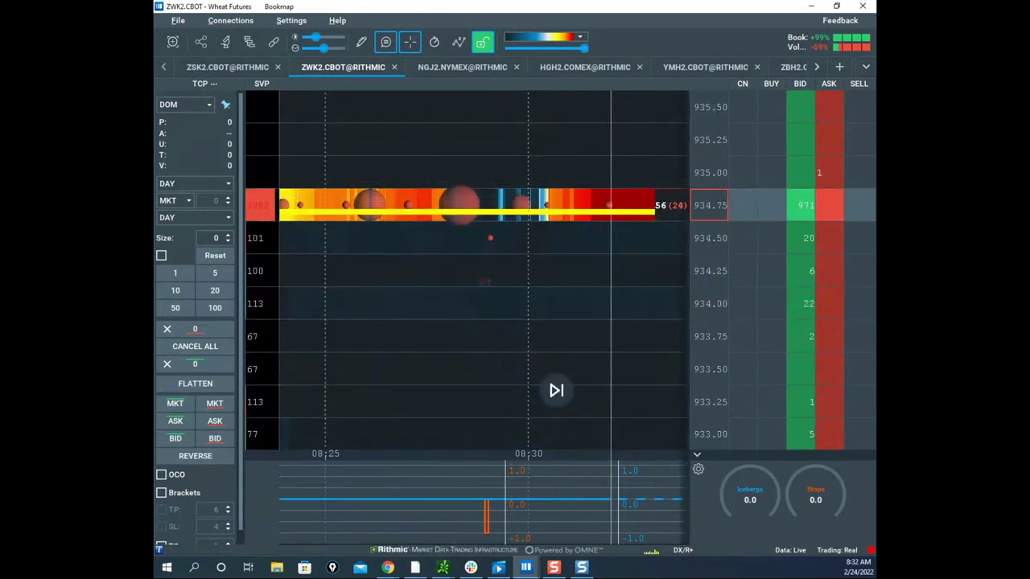
Step: Switch to the thinkorswim /ZW chart, maximize it and examine the overnight and current session's price action against VWAP
key("alt+Tab")
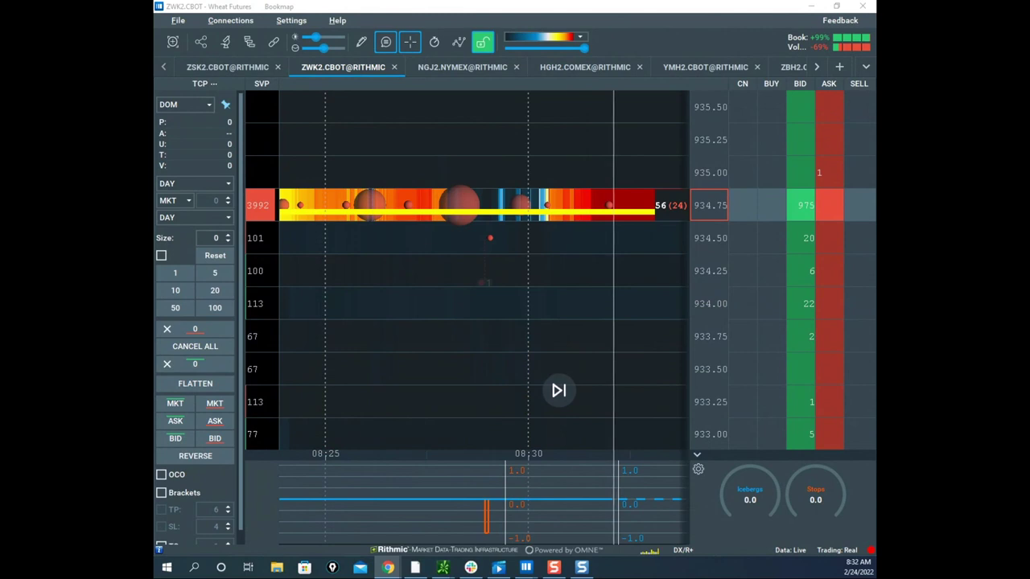
key("alt+Tab")
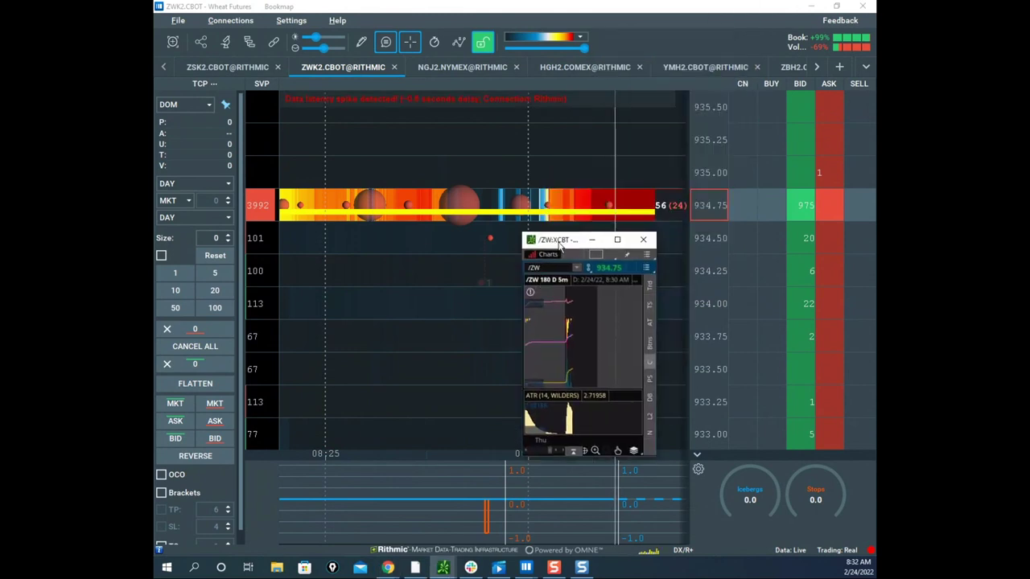
left_click(617, 240)
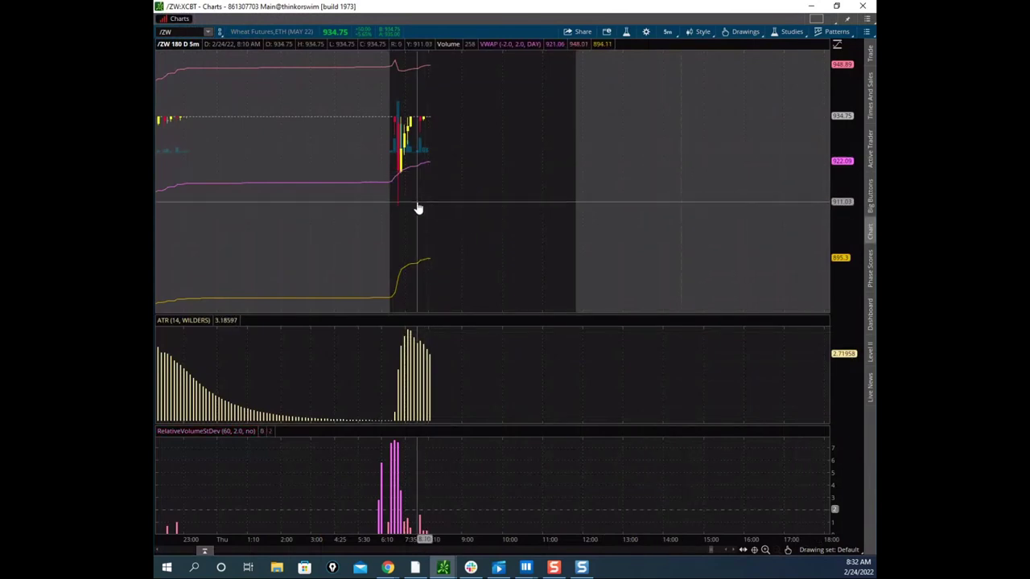
left_click_drag(494, 152, 671, 166)
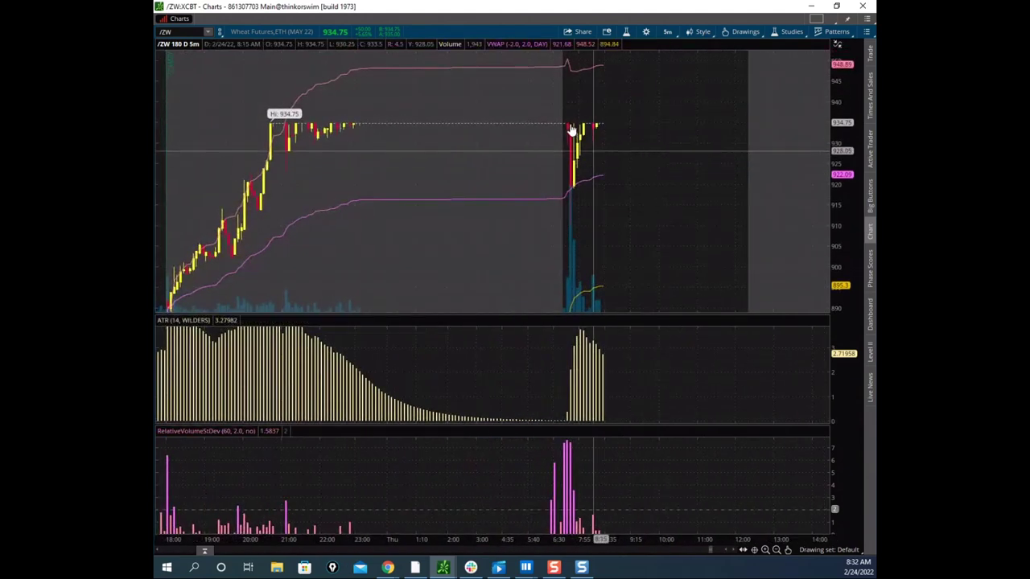
left_click_drag(402, 190, 582, 137)
left_click_drag(840, 143, 841, 177)
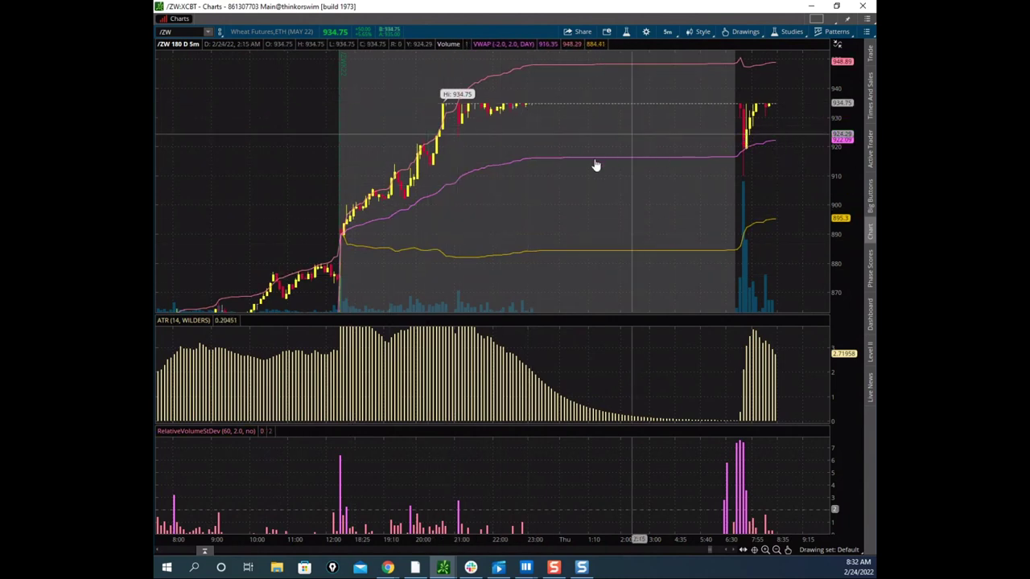
scroll(538, 180, "down", 5)
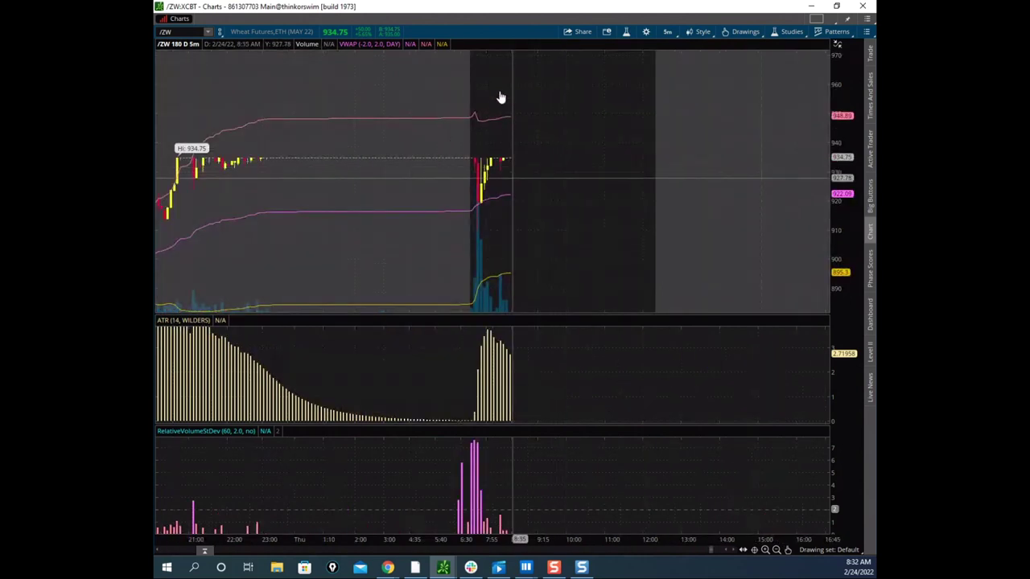
scroll(503, 145, "up", 1)
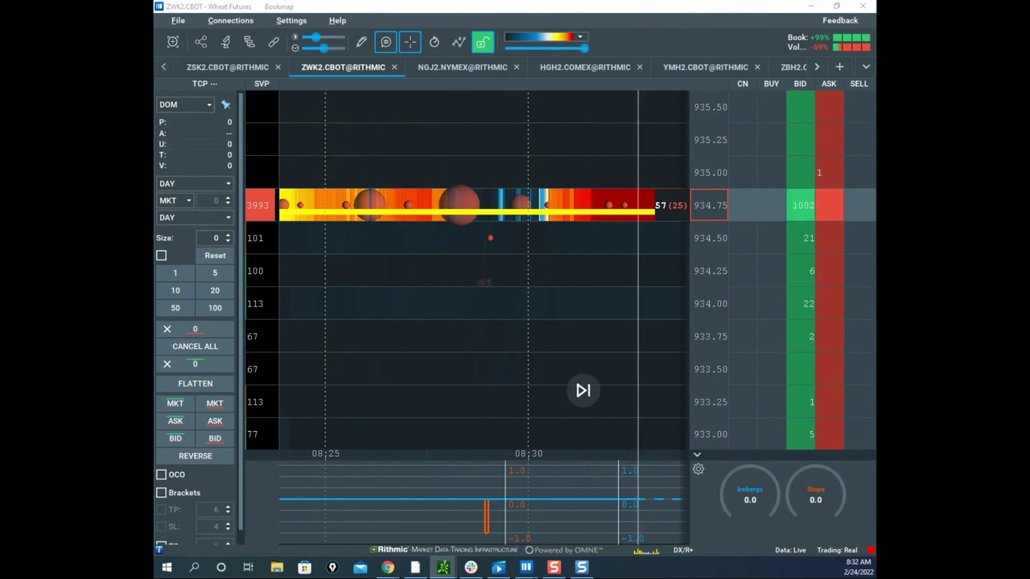
Step: Return to Bookmap's wheat heatmap and examine the trading history at 934.75 back to about 07:30
mouse_move(628, 208)
left_click_drag(713, 199, 599, 254)
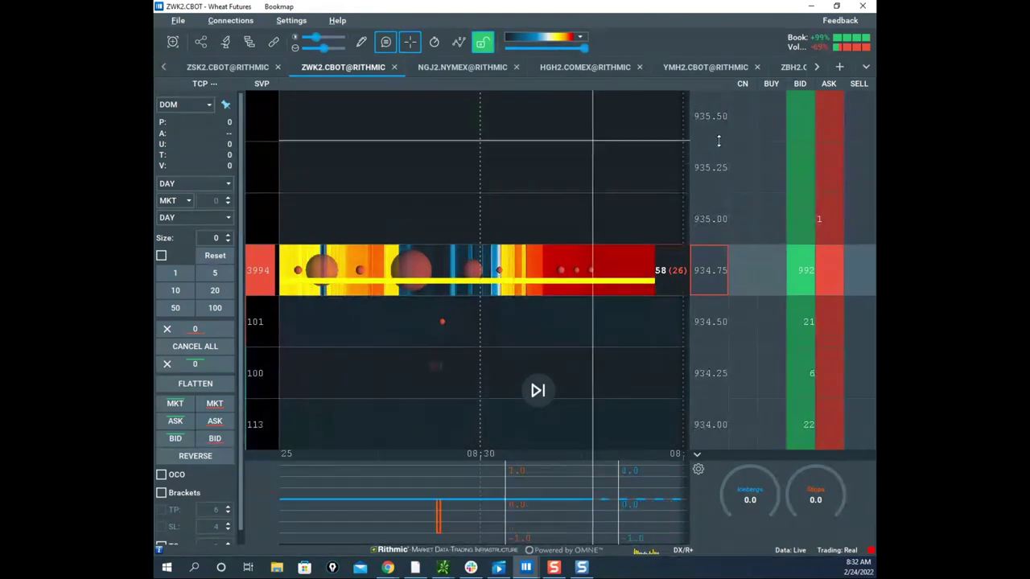
scroll(567, 150, "down", 3)
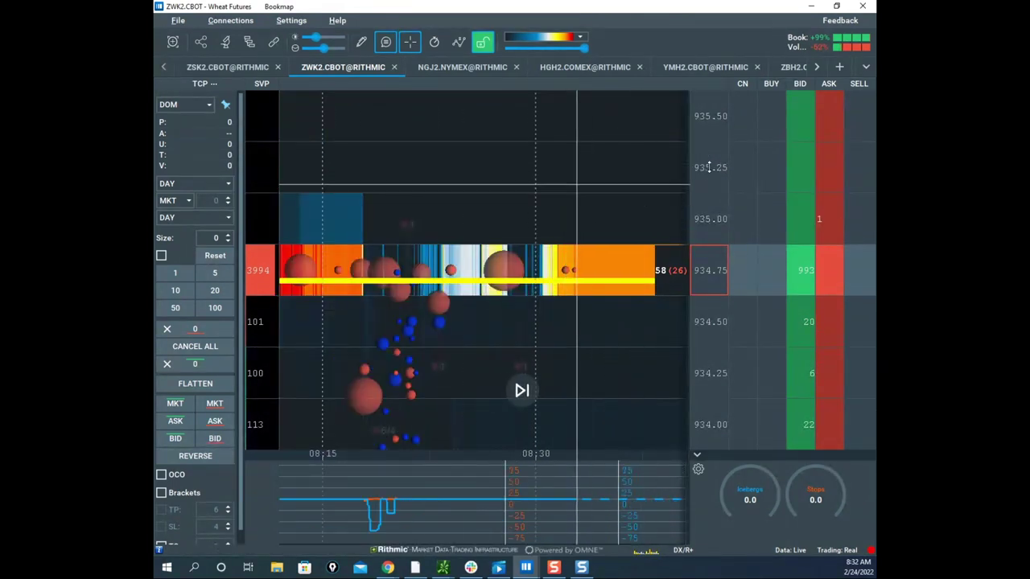
scroll(582, 223, "down", 4)
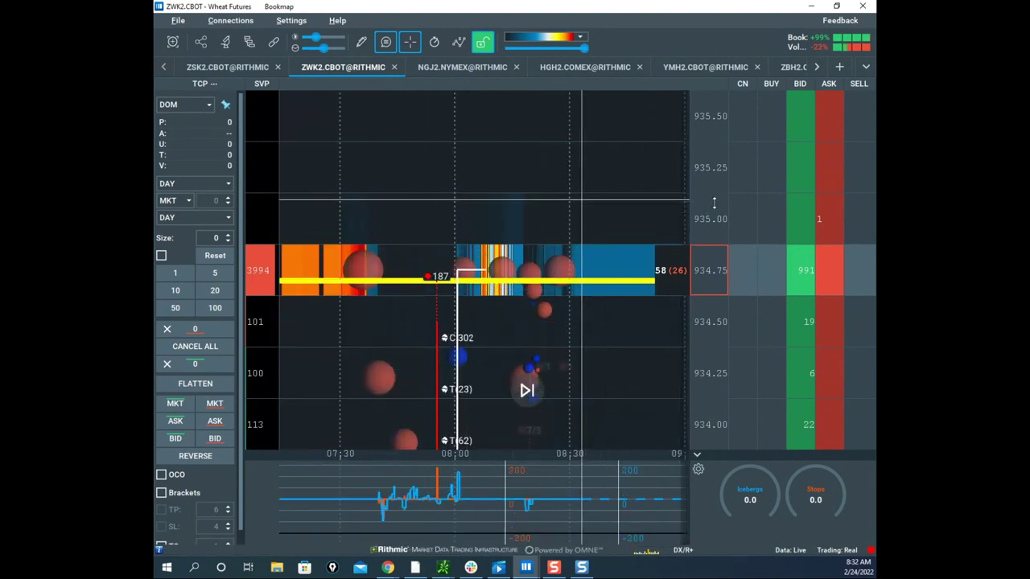
scroll(703, 222, "down", 2)
scroll(703, 222, "down", 2)
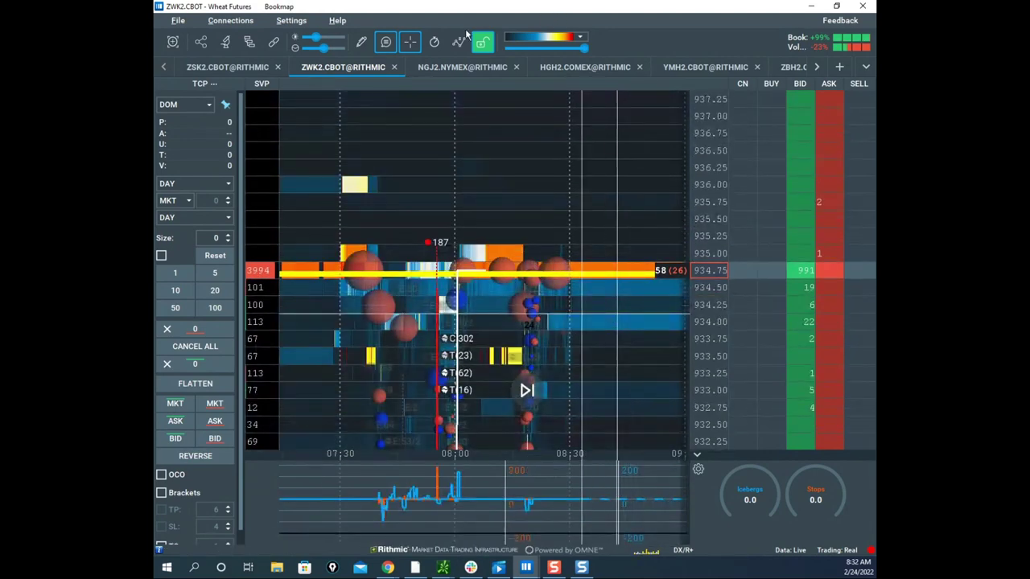
Step: Open the soybean ZSK2 heatmap and examine the trades since 08:15 and the liquidity below 1675
left_click(232, 71)
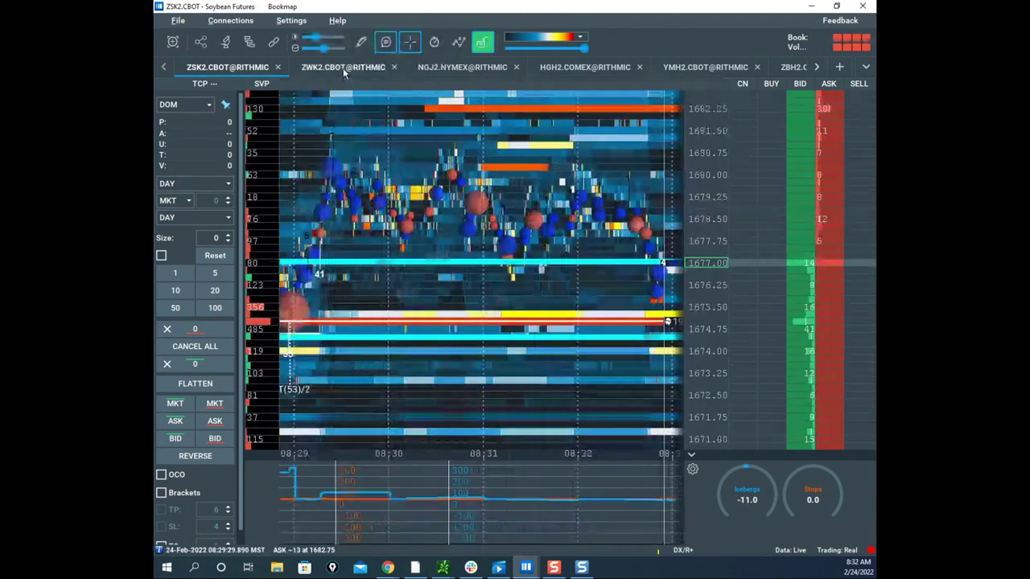
scroll(579, 185, "up", 3)
scroll(570, 186, "down", 3)
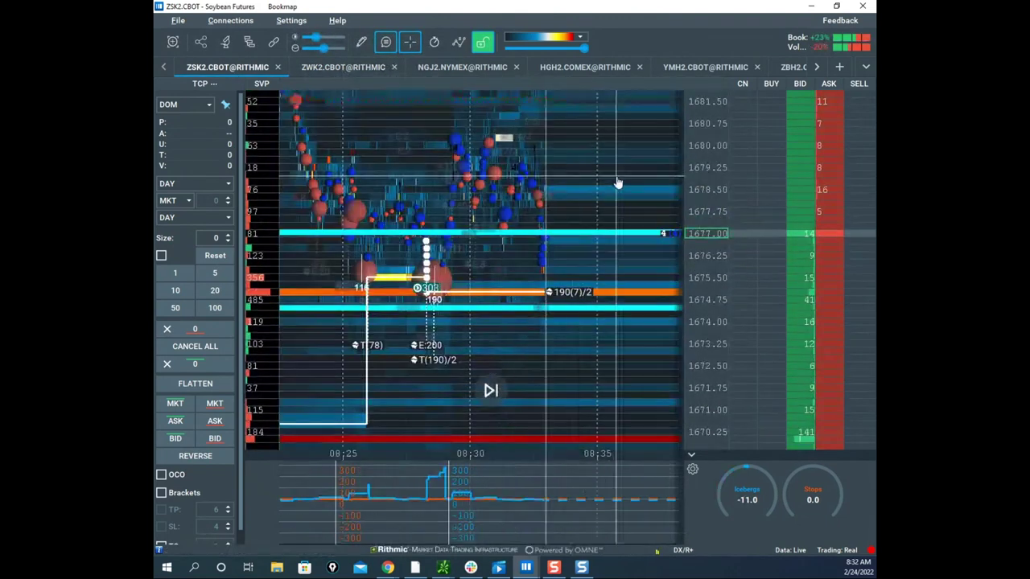
scroll(690, 152, "down", 3)
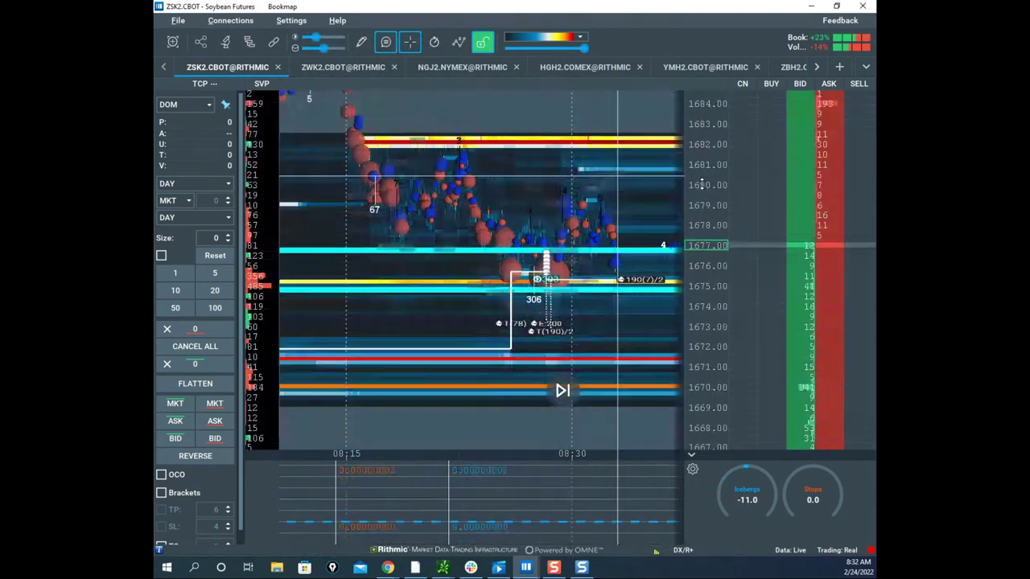
left_click_drag(581, 275, 563, 238)
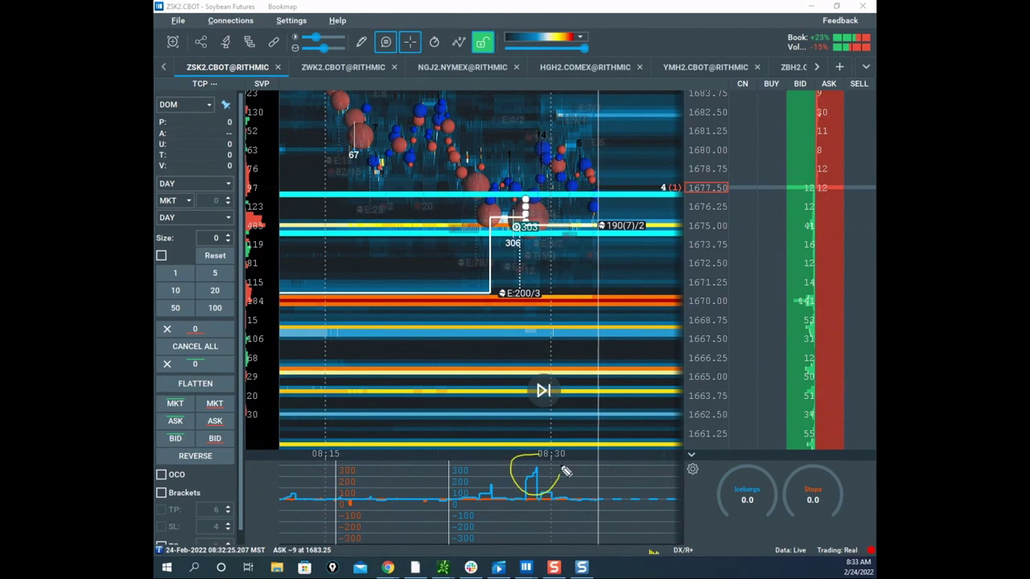
Step: Sketch possible upward and downward zigzag paths from the 1675–1677.50 zone on the soybean heatmap, and clear the annotations
left_click_drag(555, 177, 668, 9)
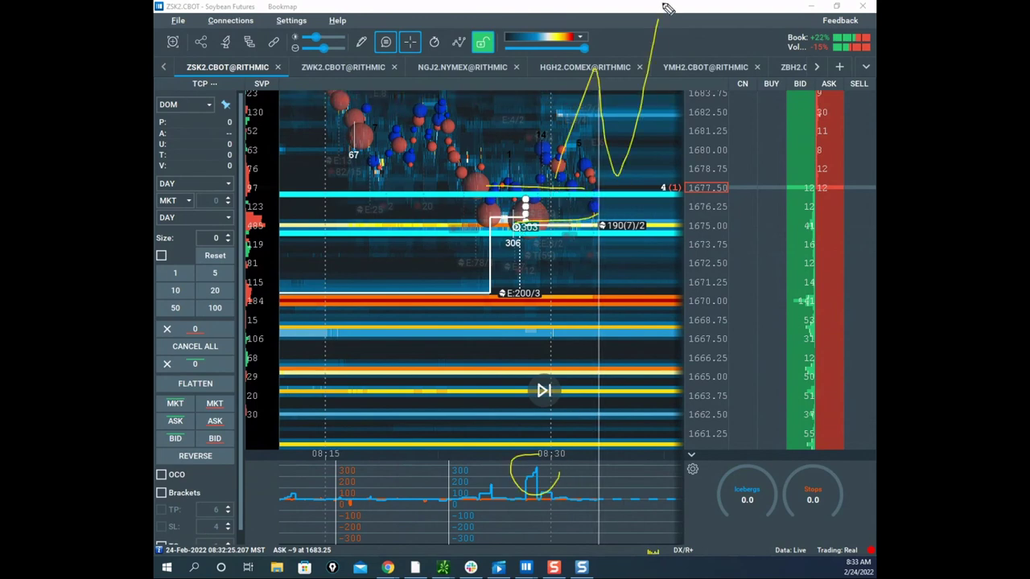
left_click_drag(573, 229, 581, 310)
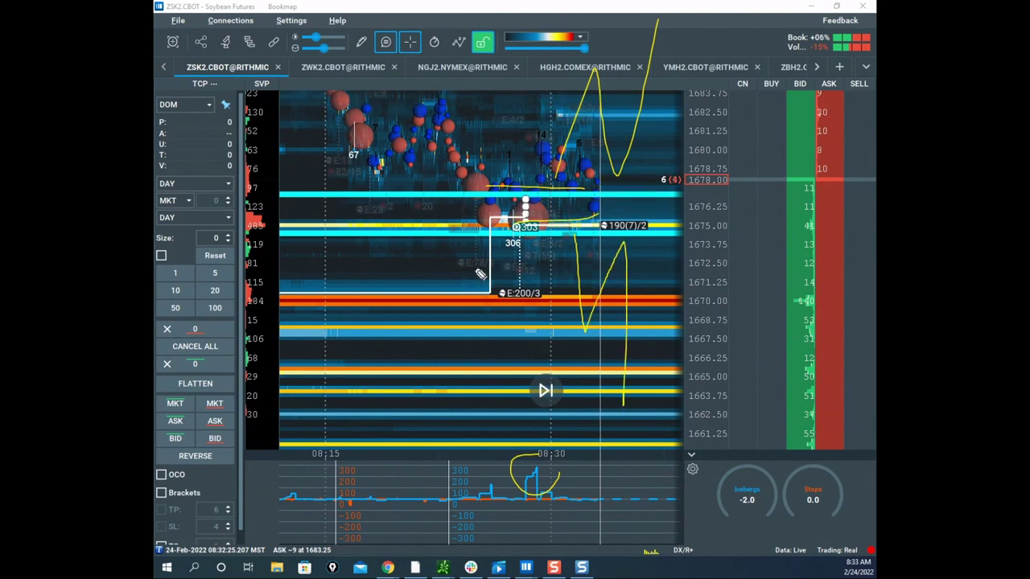
key("Escape")
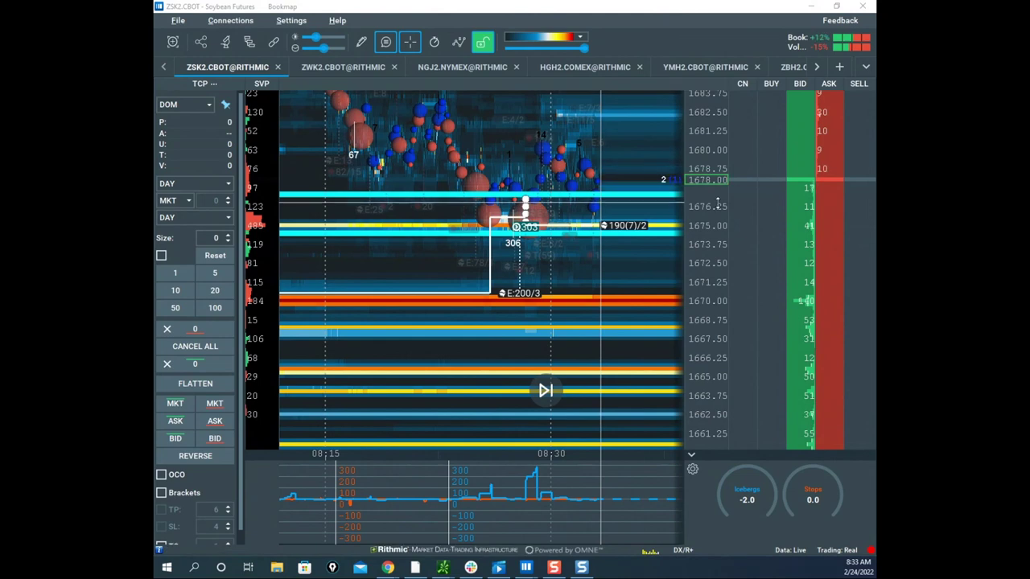
Step: Examine the soybean heatmap around 1675 and compare it with Sierra Chart's BEANS and E-Mini S&P charts in the Chrome remote desktop session
left_click_drag(609, 229, 549, 256)
scroll(686, 184, "up", 3)
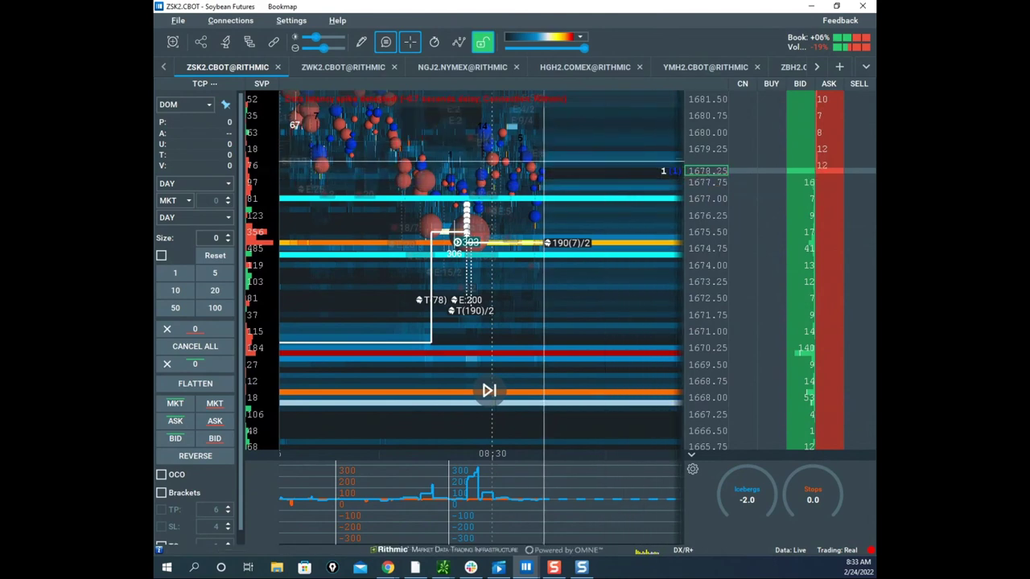
left_click_drag(155, 133, 693, 63)
left_click(772, 61)
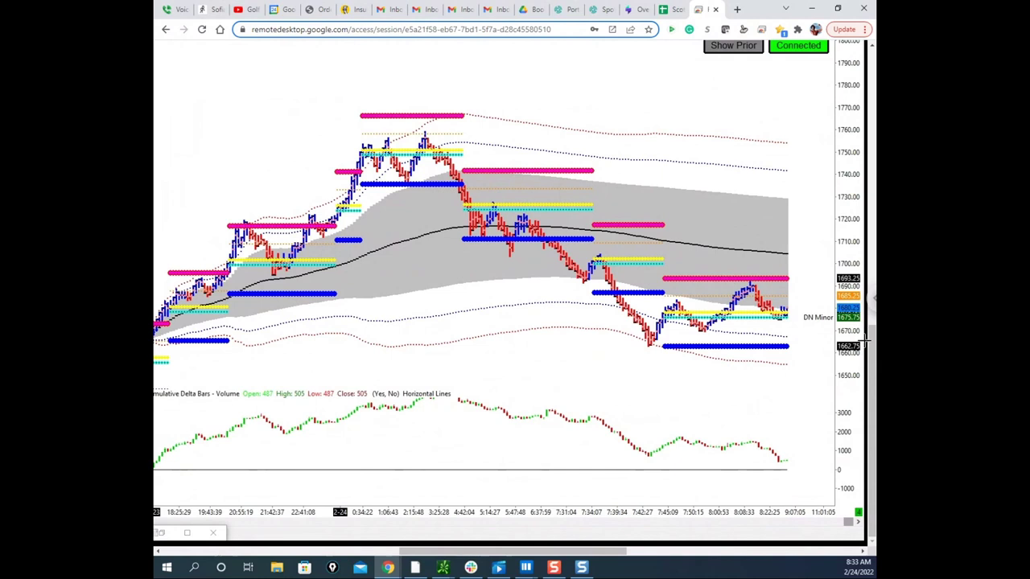
left_click_drag(873, 350, 873, 335)
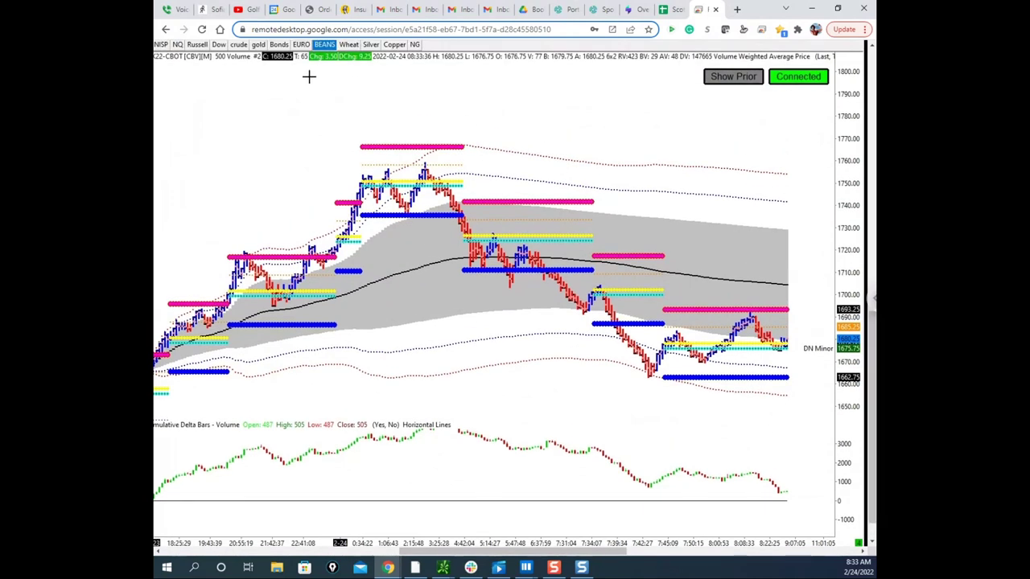
left_click(161, 44)
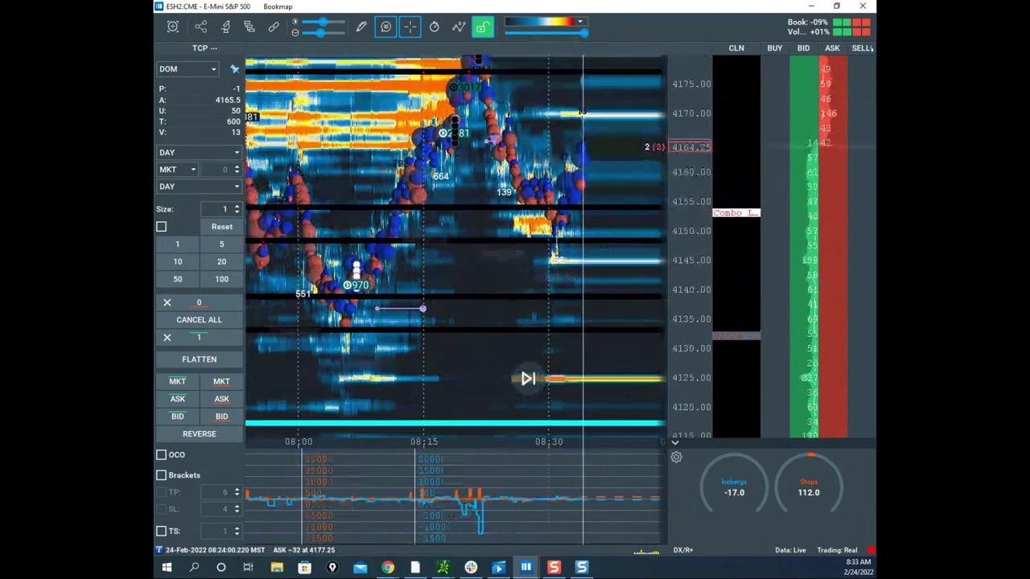
Step: Sketch a zigzag price path from the circled liquidity near 4150 on Bookmap's E-Mini S&P 500 heatmap to below 4115, and clear the annotations
key("Escape")
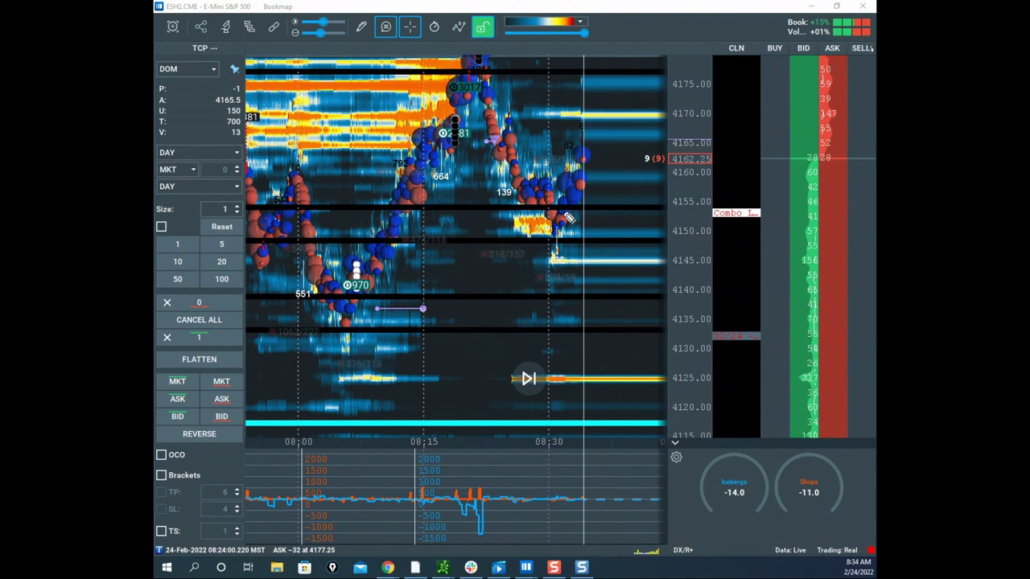
mouse_move(568, 217)
left_mouse_down()
mouse_move(599, 138)
mouse_move(668, 177)
left_mouse_up()
mouse_move(653, 270)
left_mouse_down()
mouse_move(650, 326)
mouse_move(684, 283)
mouse_move(728, 262)
mouse_move(755, 483)
left_mouse_up()
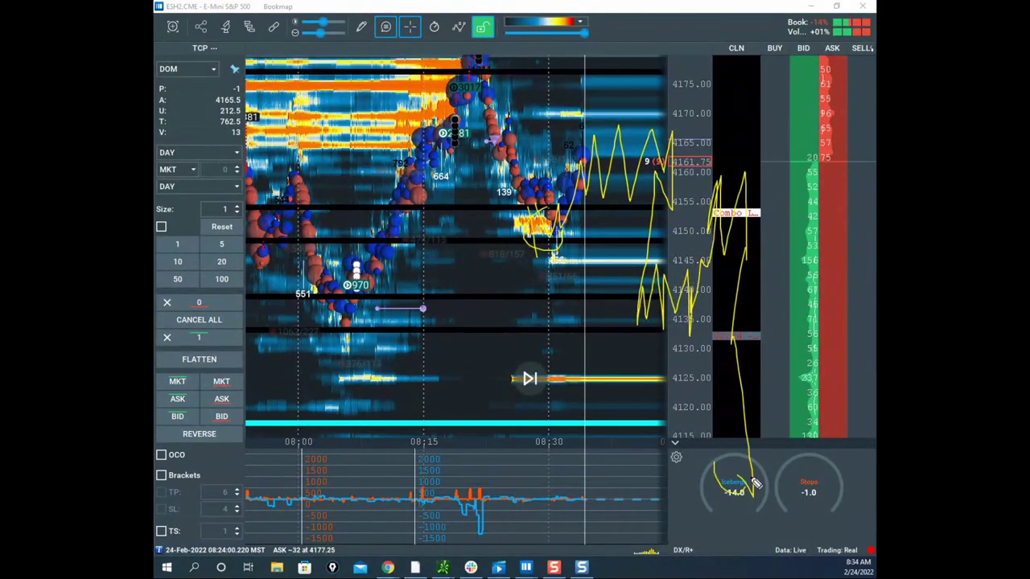
key("Escape")
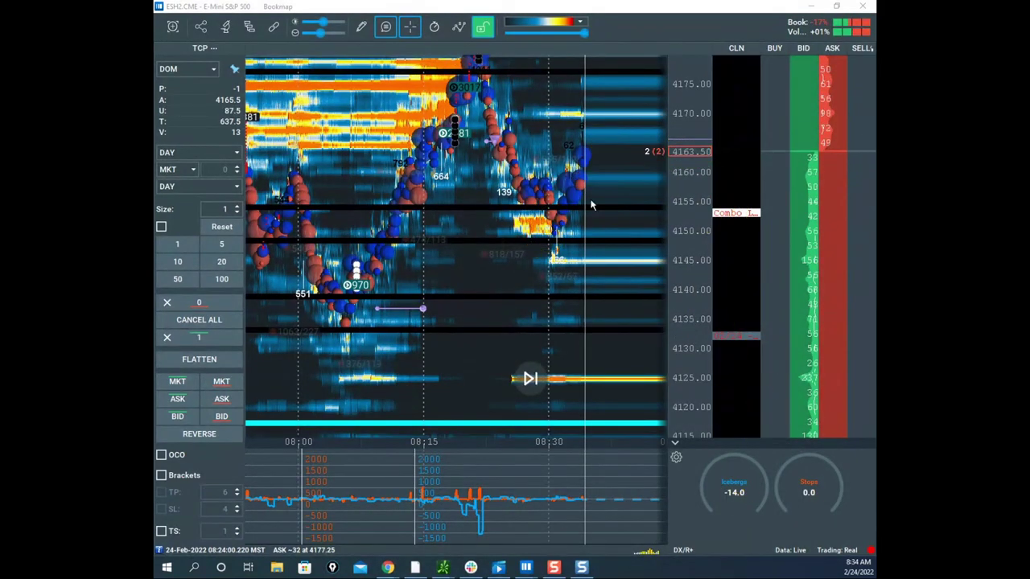
Step: Circle the 4150–4155 zone on the E-Mini S&P 500 heatmap, sketch a zigzag path from it to above 4185, and clear the annotations
left_click(574, 225)
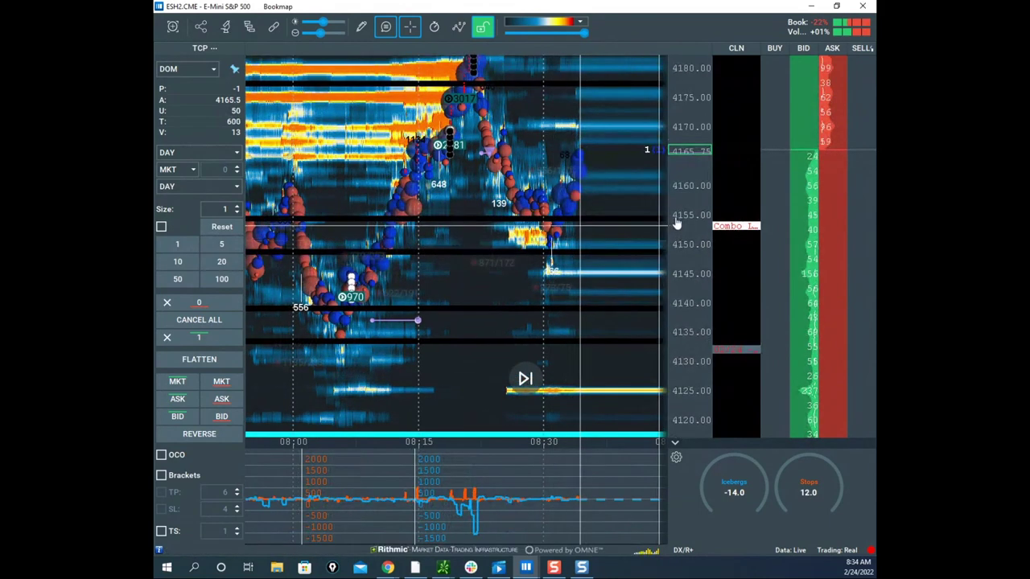
left_click_drag(595, 236, 575, 236)
scroll(573, 237, "down", 2)
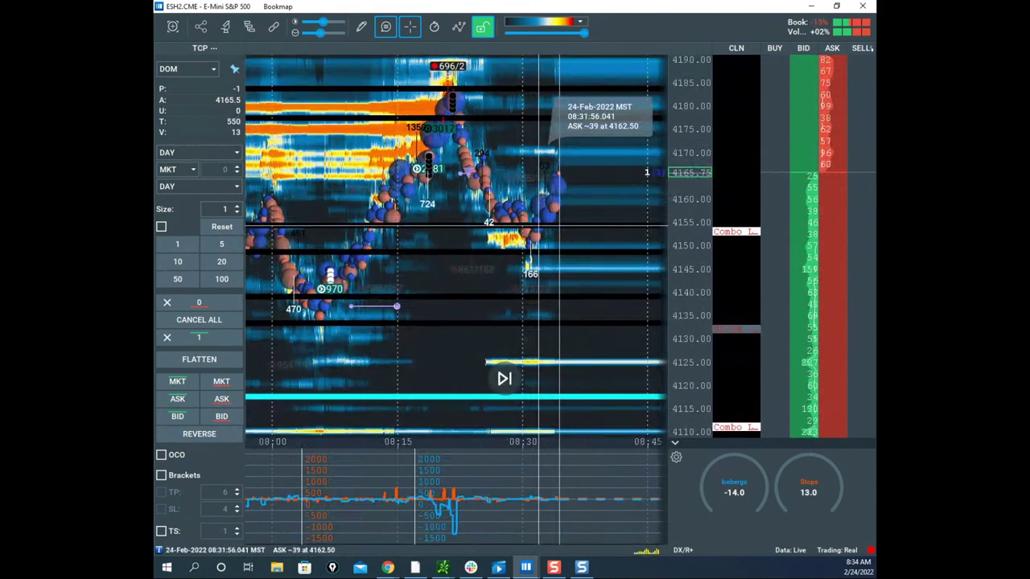
left_click(521, 18)
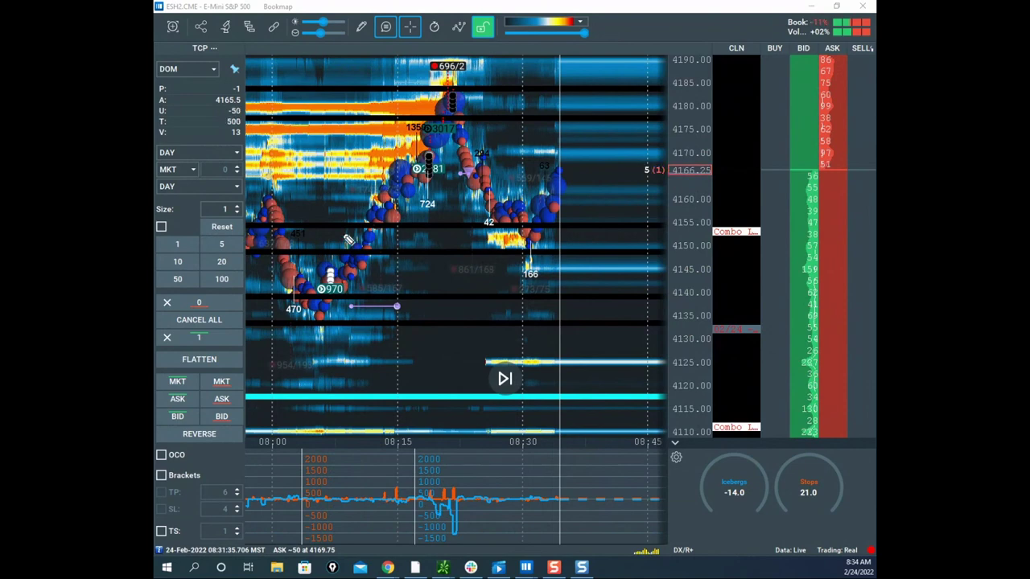
mouse_move(366, 219)
left_mouse_down()
mouse_move(261, 239)
mouse_move(366, 222)
left_mouse_up()
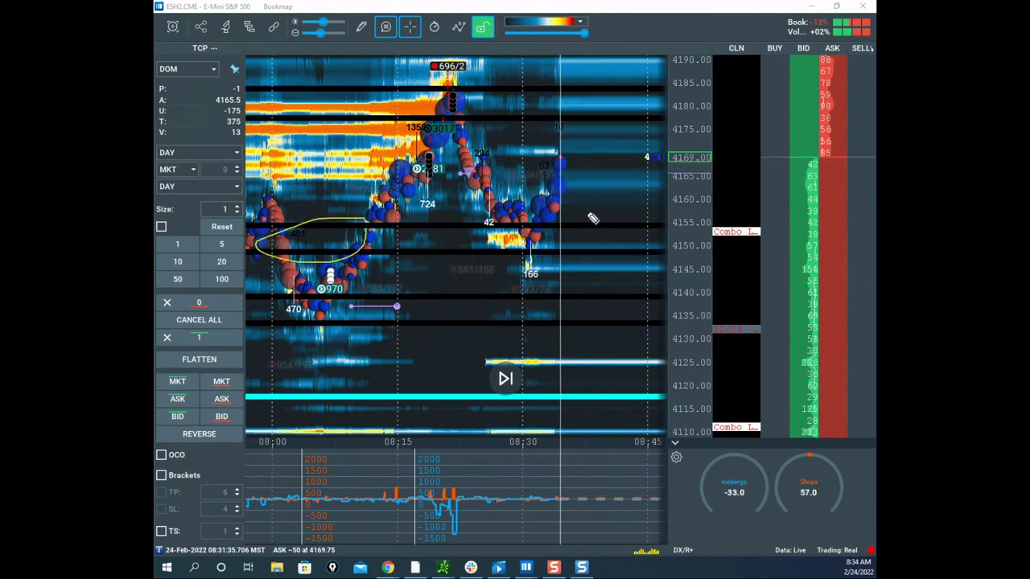
left_click_drag(380, 207, 448, 123)
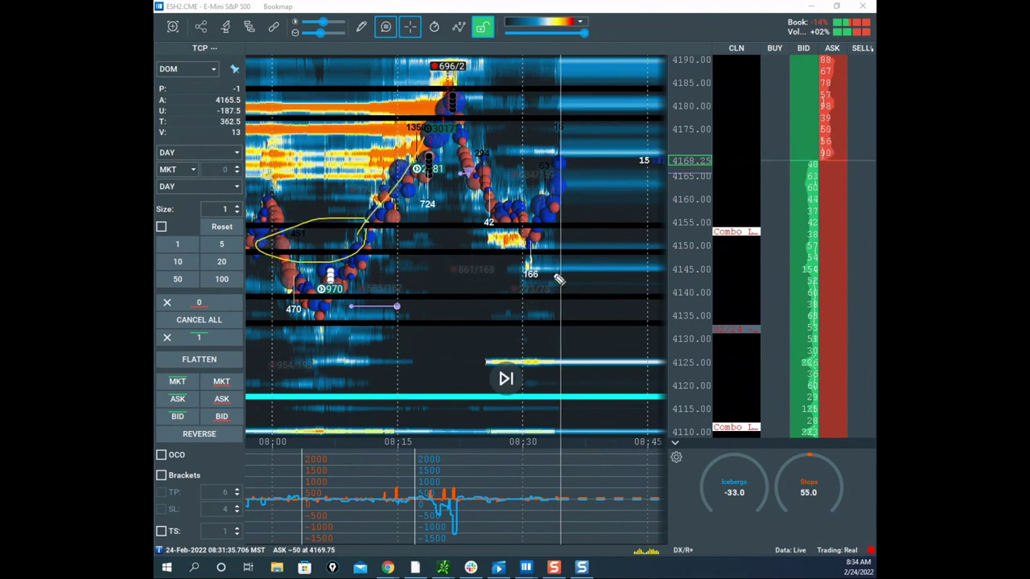
mouse_move(557, 279)
left_mouse_down()
mouse_move(575, 137)
mouse_move(605, 64)
left_mouse_up()
mouse_move(488, 161)
left_mouse_down()
mouse_move(527, 238)
mouse_move(593, 97)
left_mouse_up()
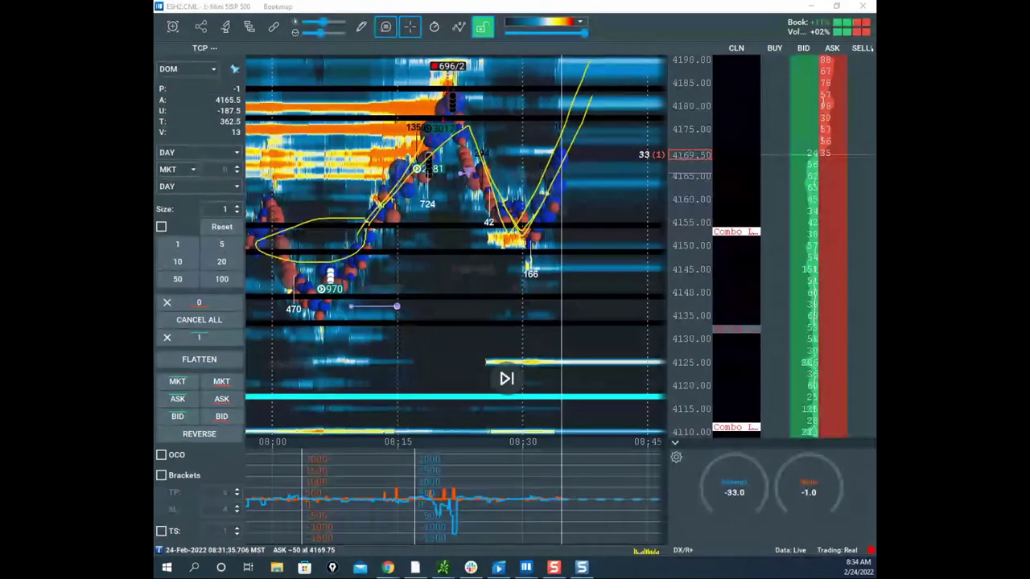
key("Escape")
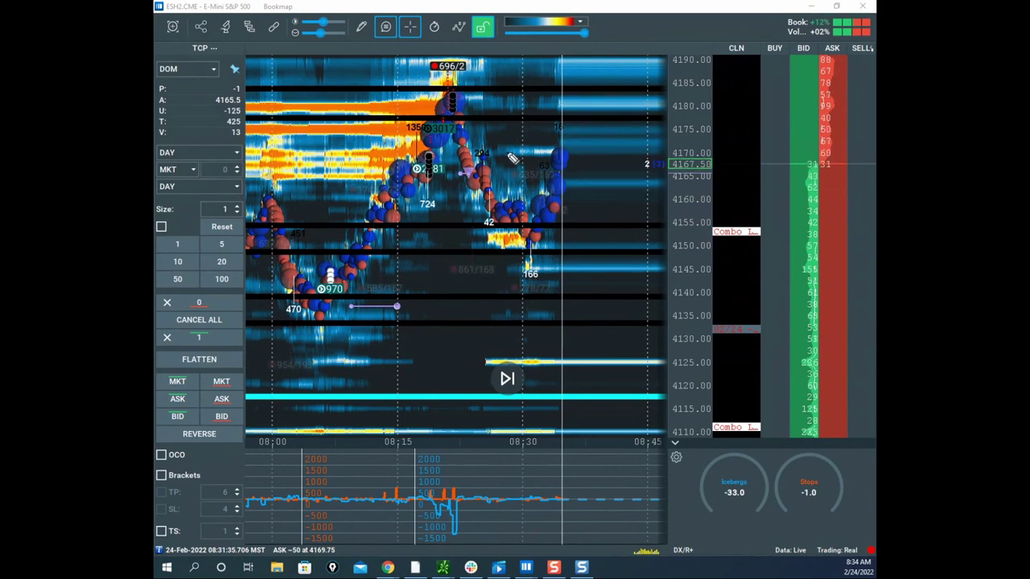
Step: Sketch a drop from about 4165 to 4150 and a rally beyond 4190 on the E-Mini S&P heatmap, and clear the annotations
left_click_drag(534, 239, 553, 208)
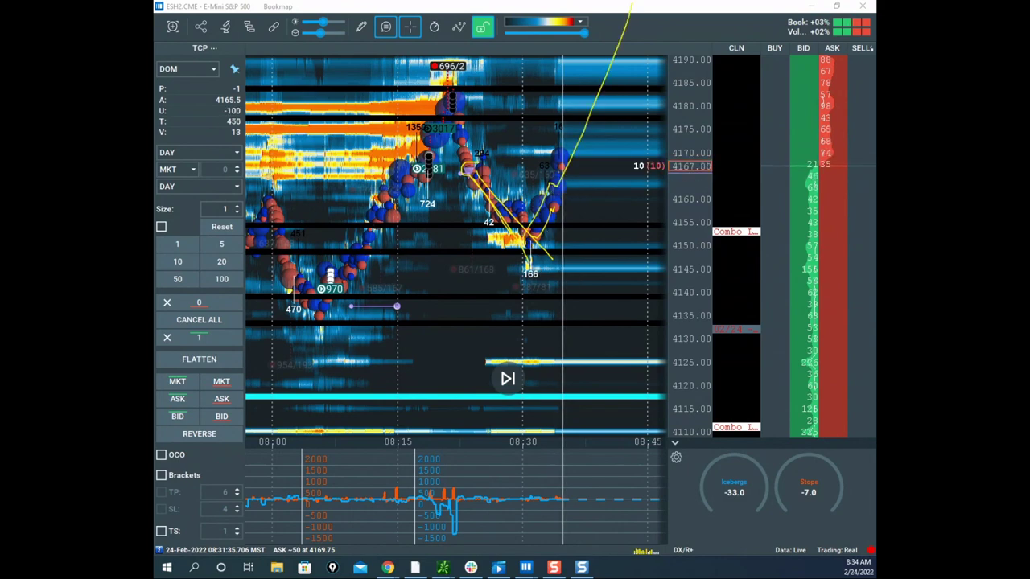
key("Escape")
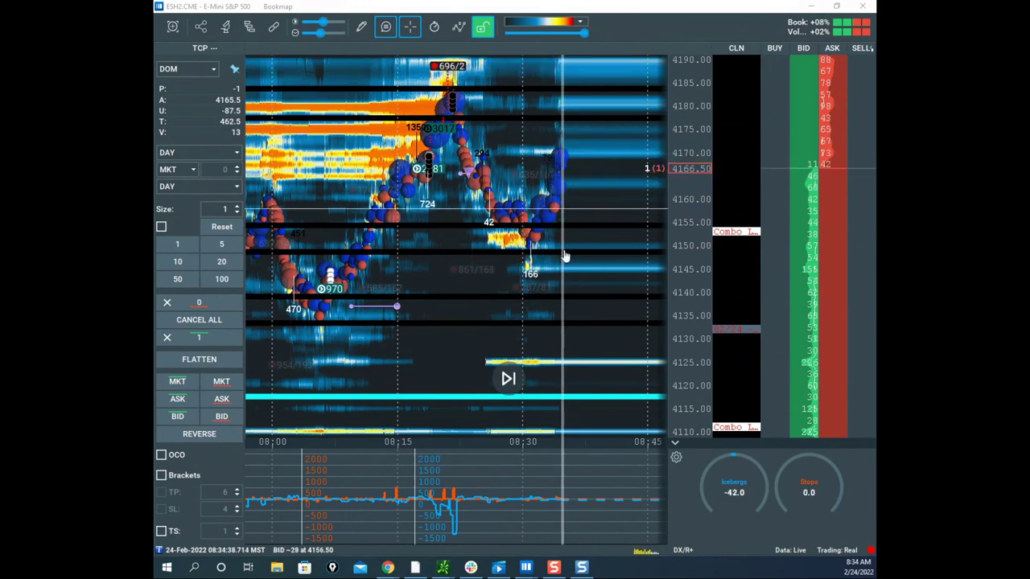
left_click_drag(678, 238, 679, 189)
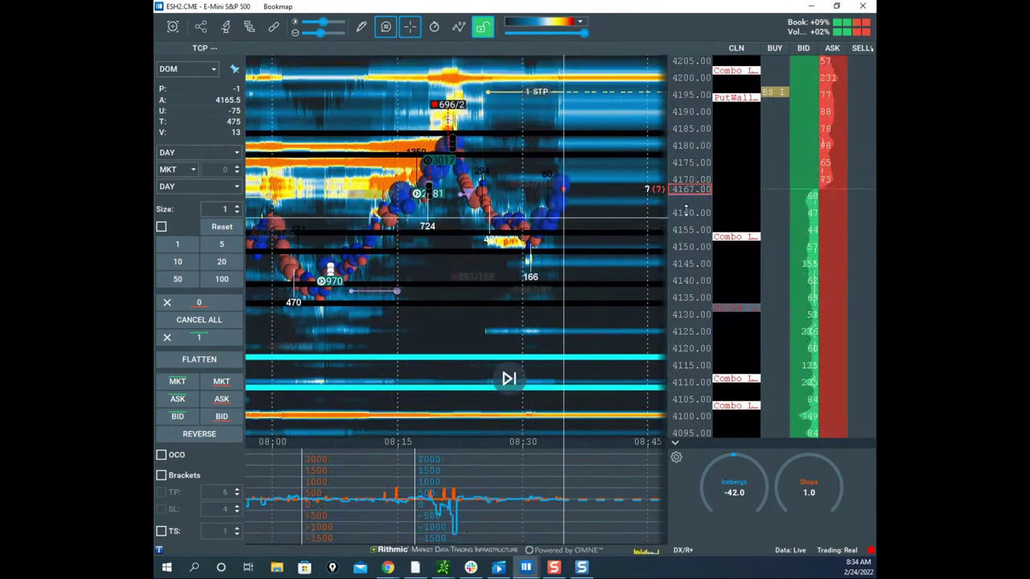
scroll(681, 233, "up", 2)
scroll(668, 210, "down", 1)
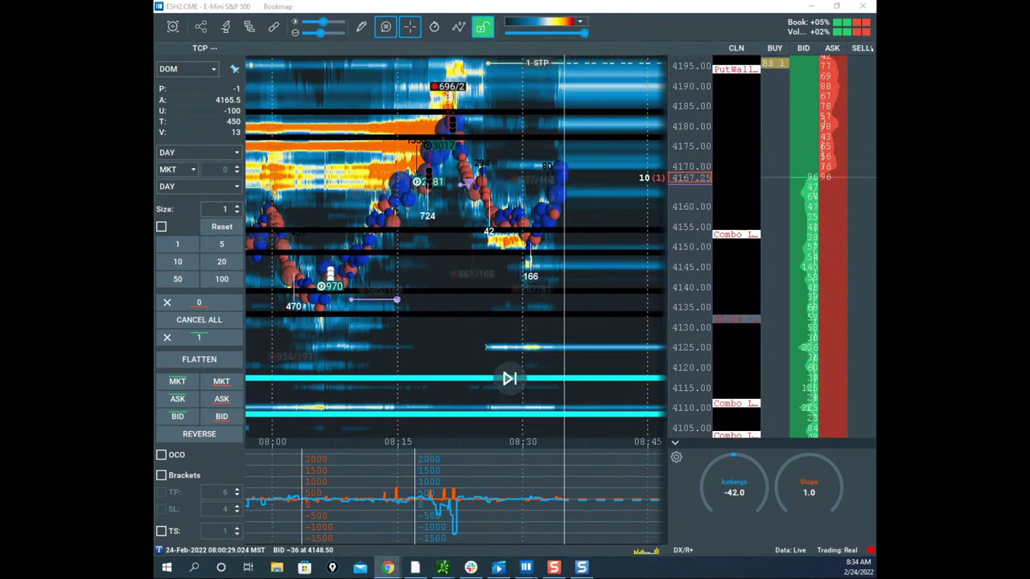
Step: Bring up the E-Mini Nasdaq-100 NQH2 heatmap and compare its recent price action with thinkorswim's /NQ 5-minute chart
left_click_drag(155, 273, 620, 55)
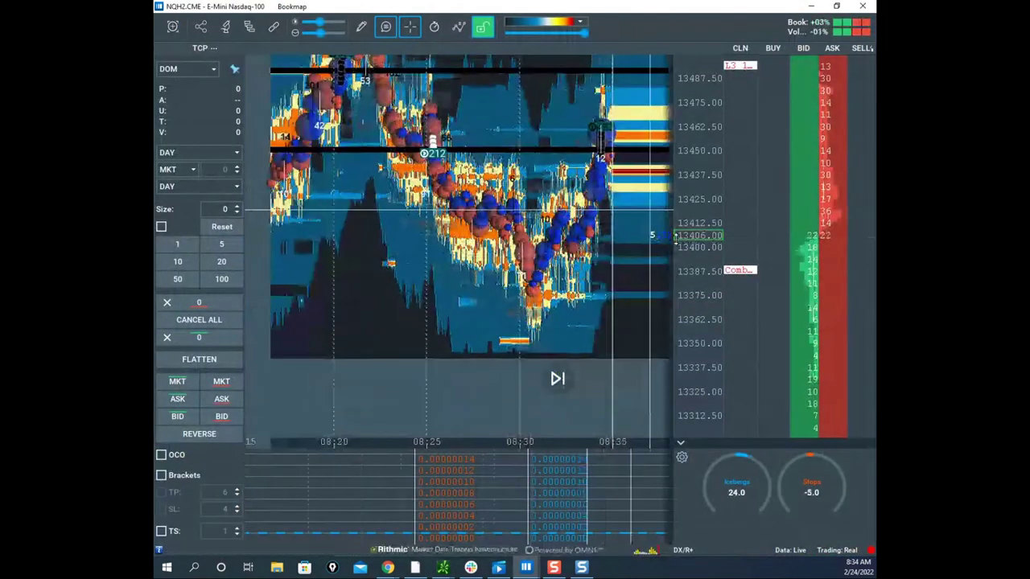
scroll(690, 235, "up", 3)
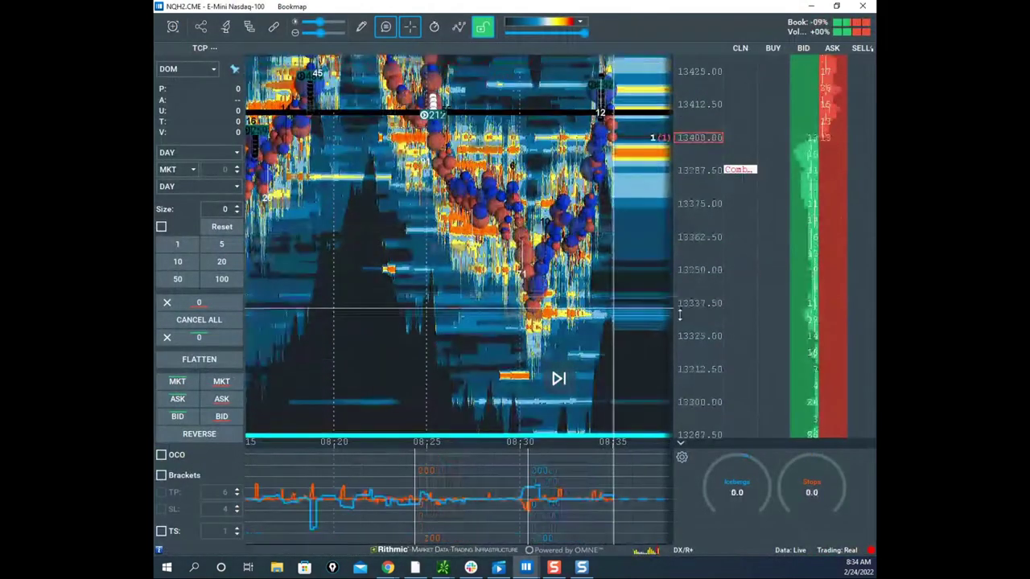
scroll(702, 242, "down", 2)
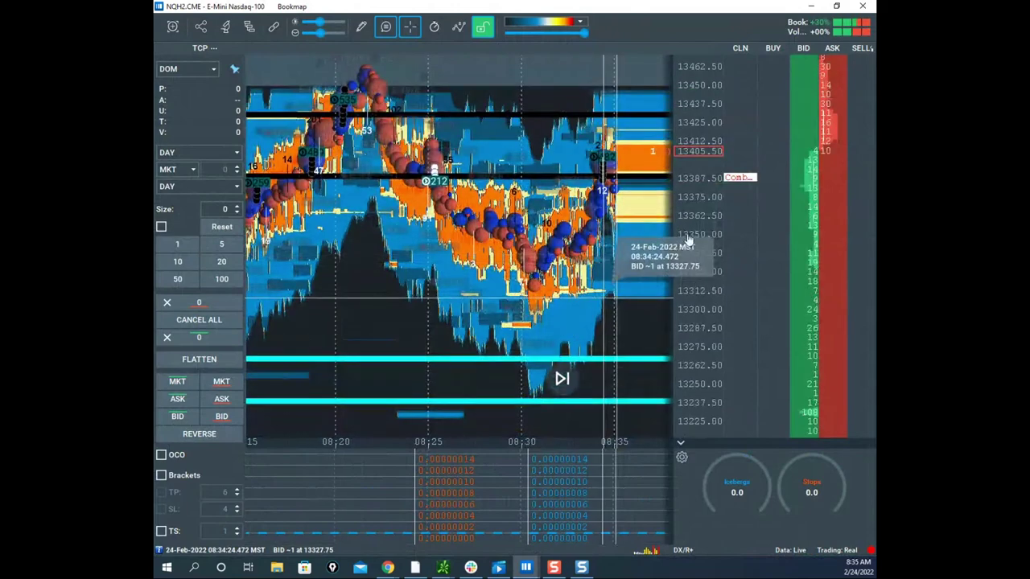
scroll(689, 239, "up", 2)
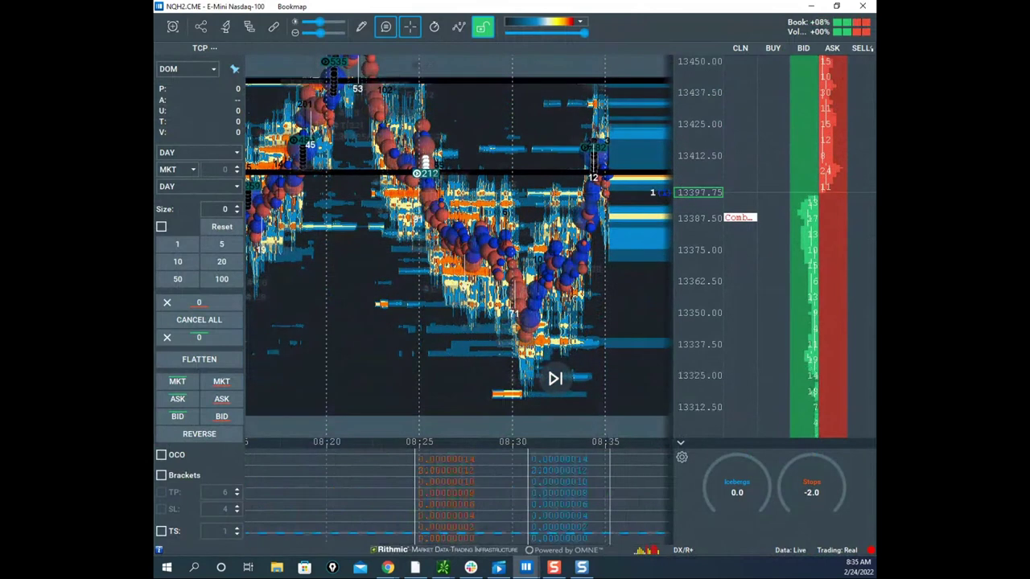
key("alt+Tab")
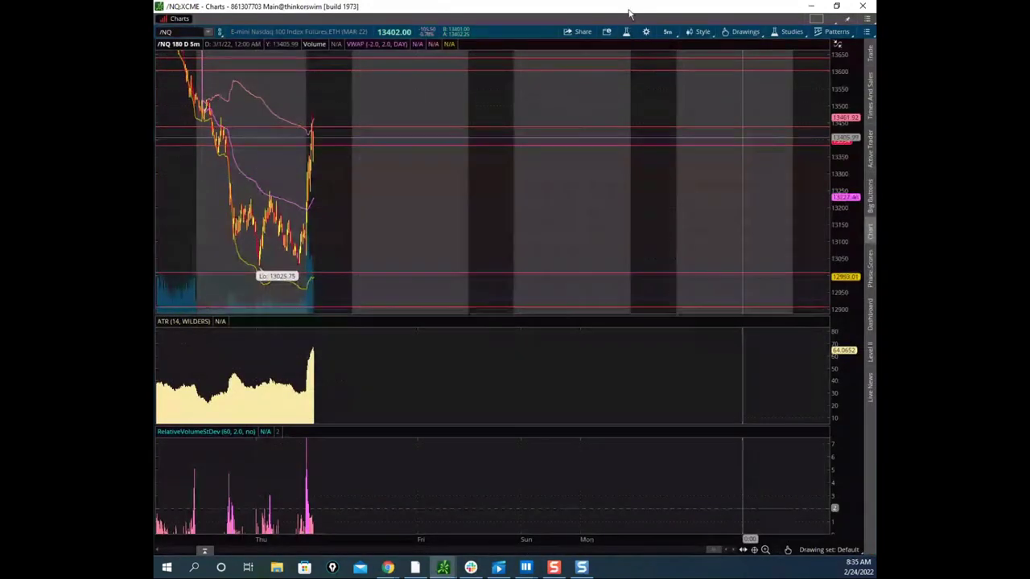
left_click_drag(627, 7, 154, 174)
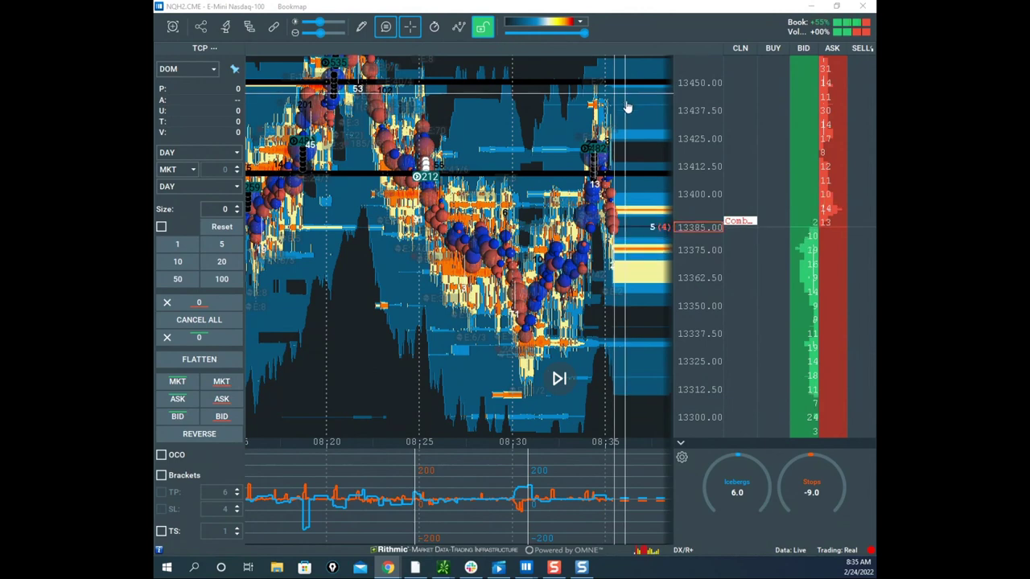
Step: Set the E-Mini Nasdaq-100 order size to 1 and place a sell stop order at 13359.00 on the NQH2 ladder
scroll(569, 208, "up", 3)
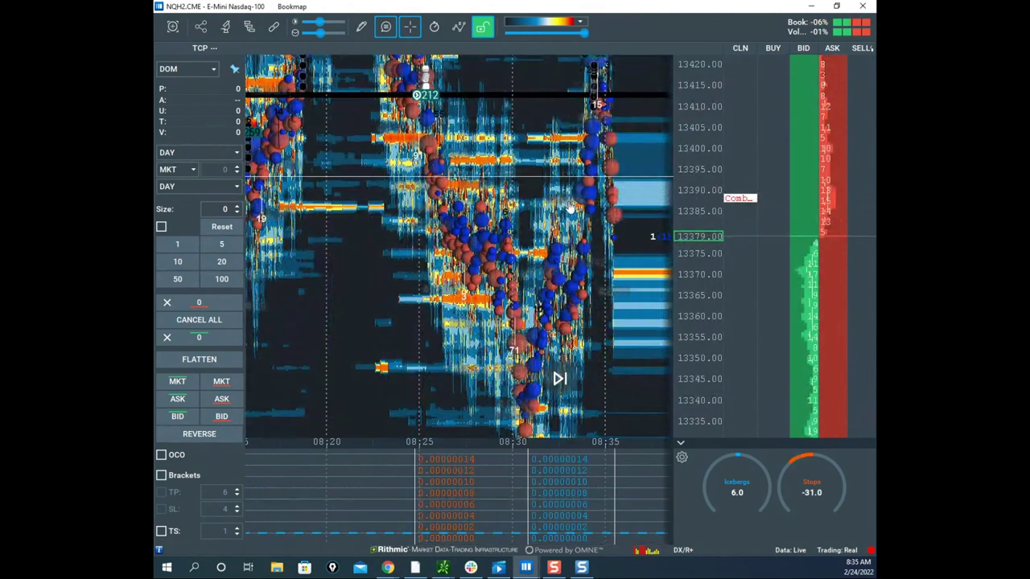
scroll(569, 208, "up", 5)
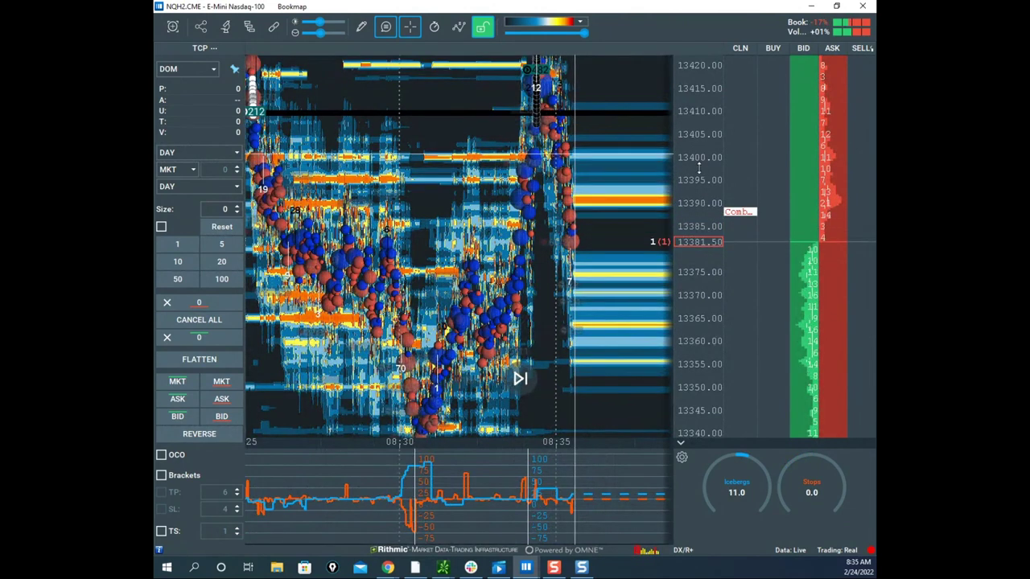
left_click_drag(617, 274, 621, 217)
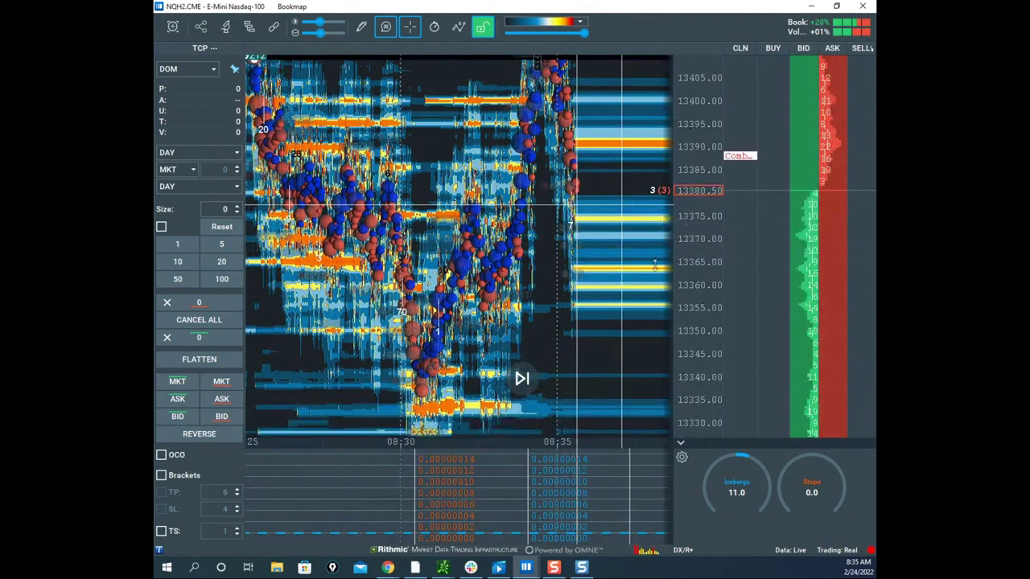
scroll(461, 281, "up", 2)
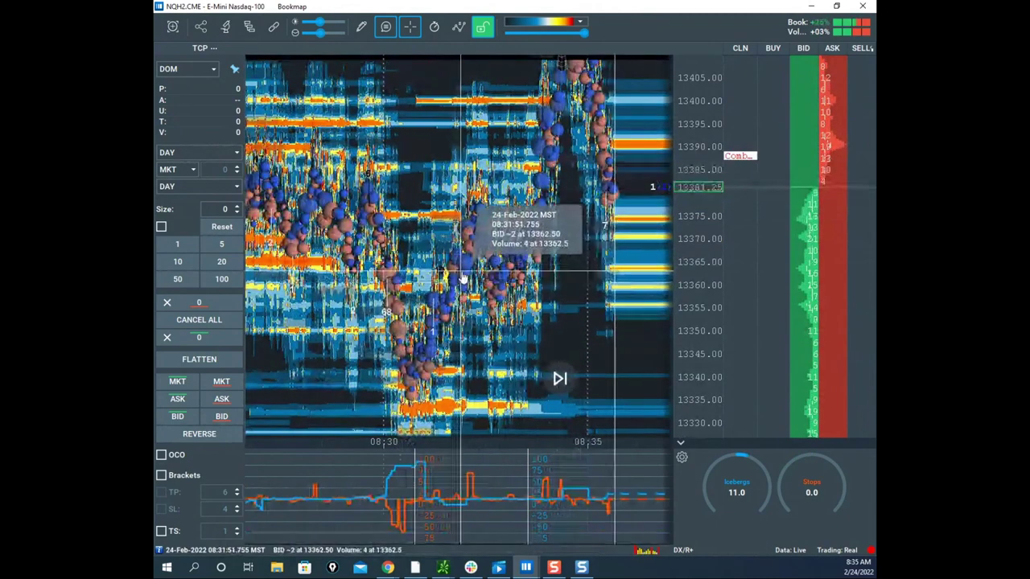
left_click_drag(726, 292, 727, 241)
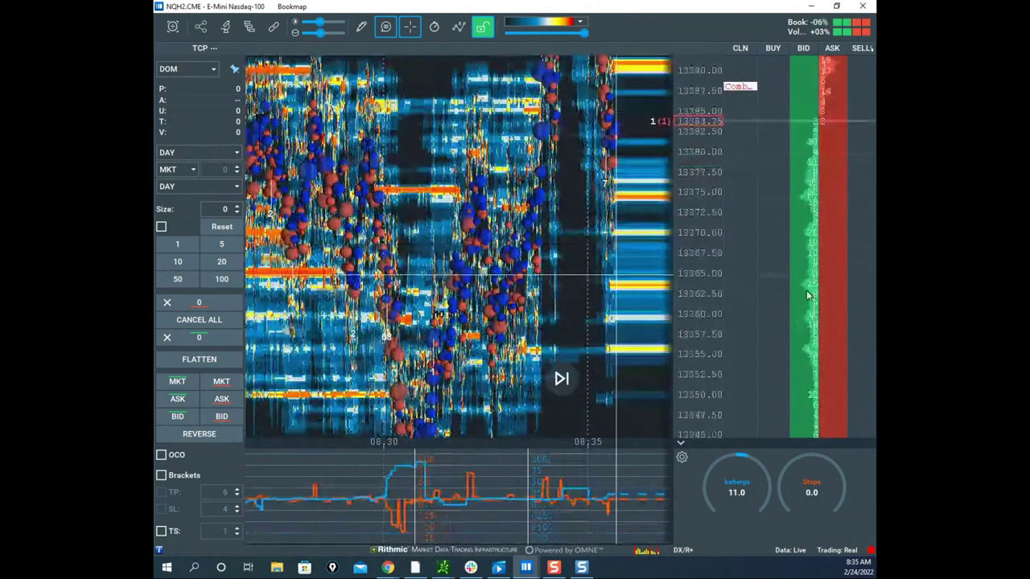
left_click(237, 206)
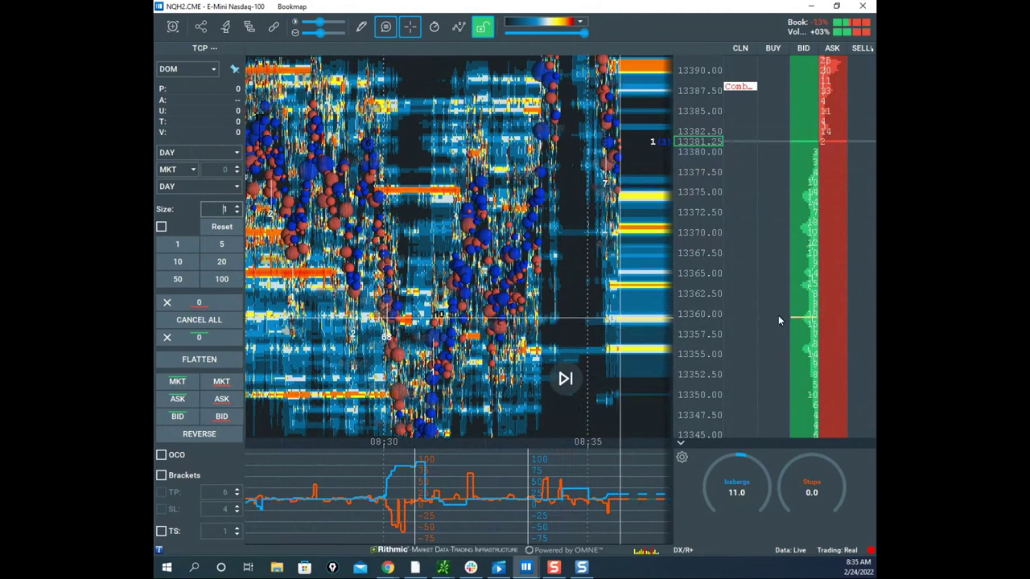
scroll(778, 320, "up", 2)
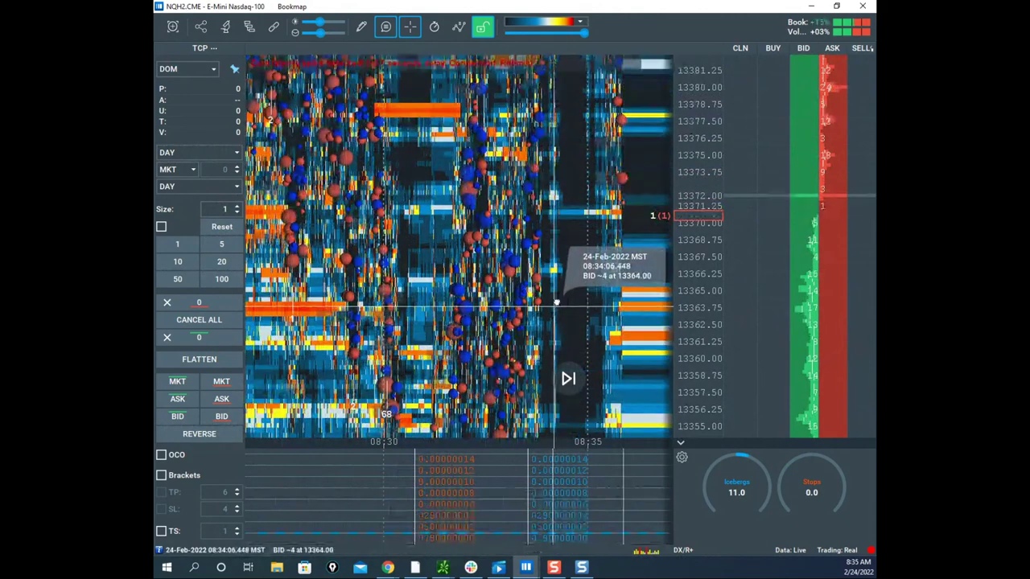
left_click_drag(556, 303, 534, 193)
scroll(778, 285, "up", 1)
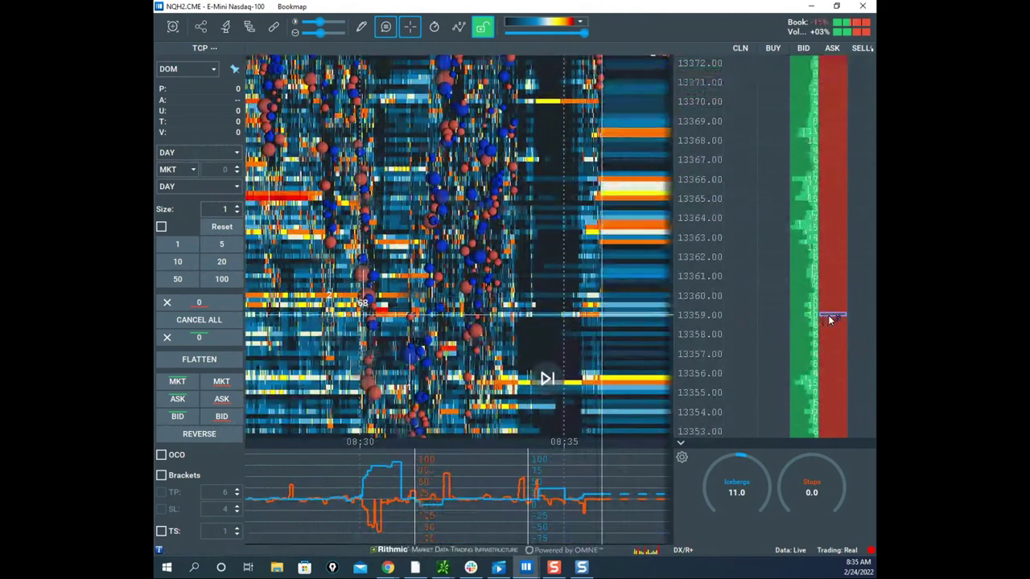
left_click(828, 315)
Step: Examine the Nasdaq-100 heatmap around the sell stop and up to 13550, and return to the E-Mini S&P 500 heatmap
scroll(700, 248, "down", 5)
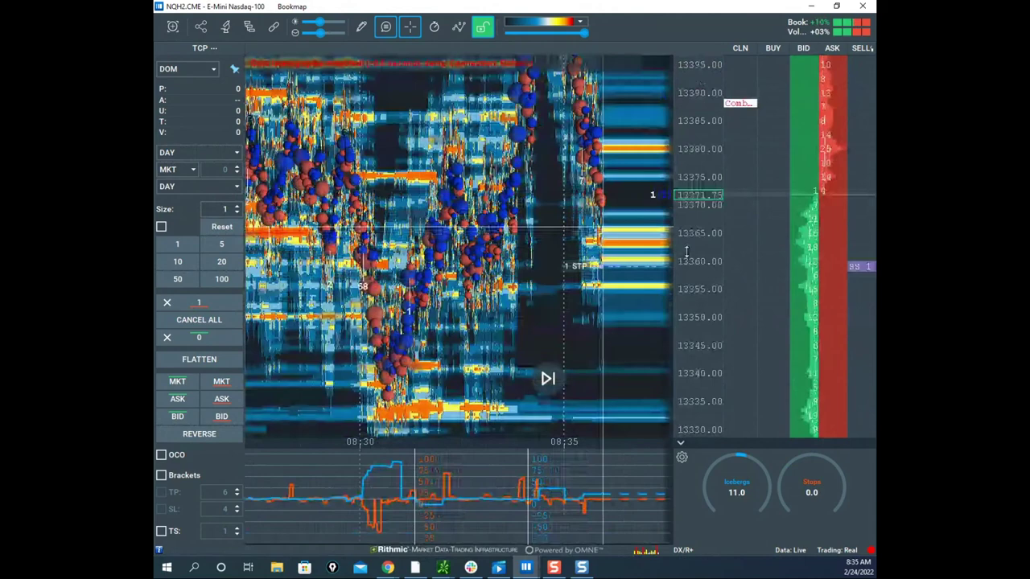
scroll(686, 252, "down", 5)
left_click_drag(662, 208, 474, 321)
scroll(475, 228, "down", 2)
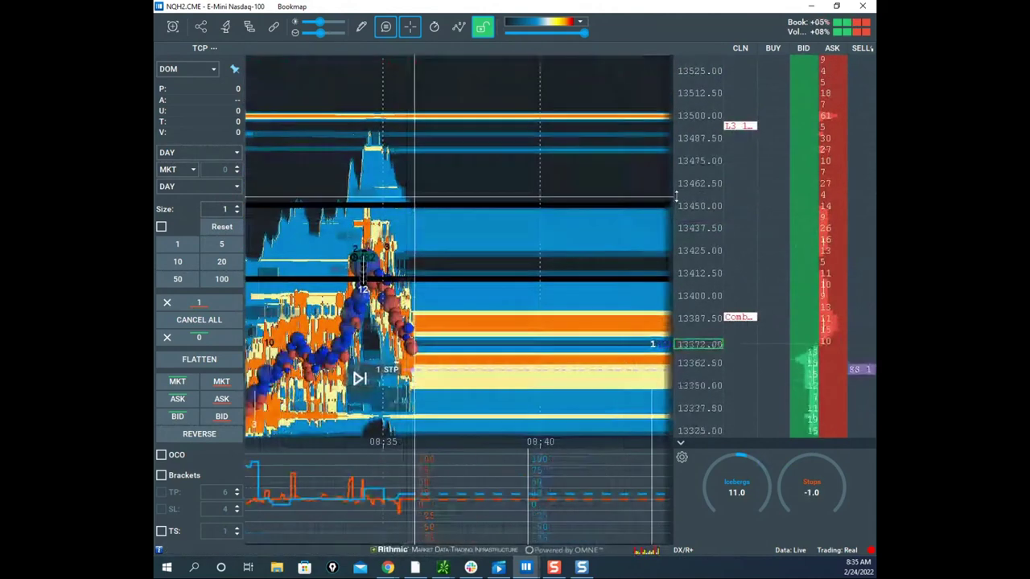
scroll(710, 199, "down", 2)
scroll(710, 198, "down", 1)
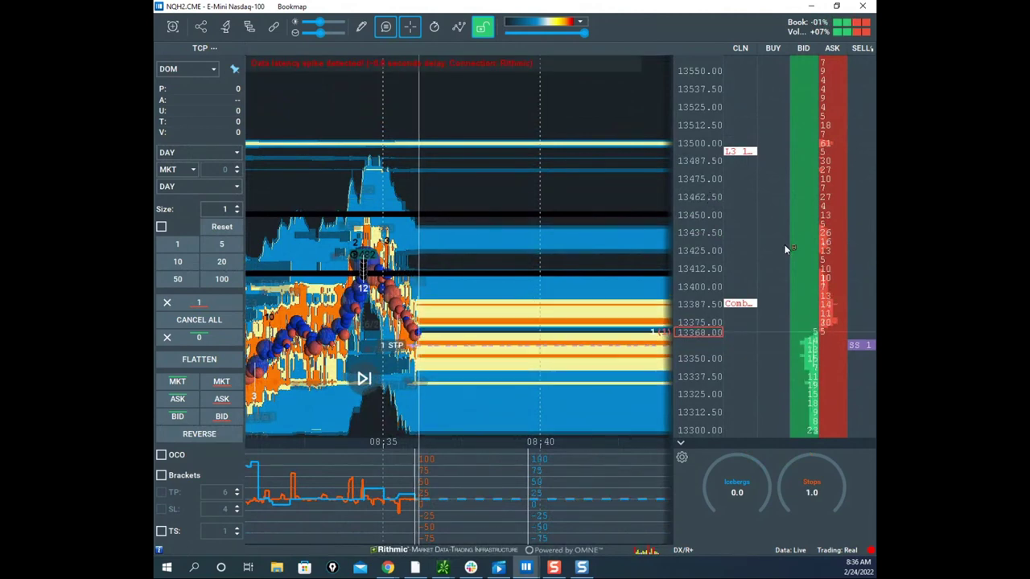
left_click_drag(632, 8, 217, 564)
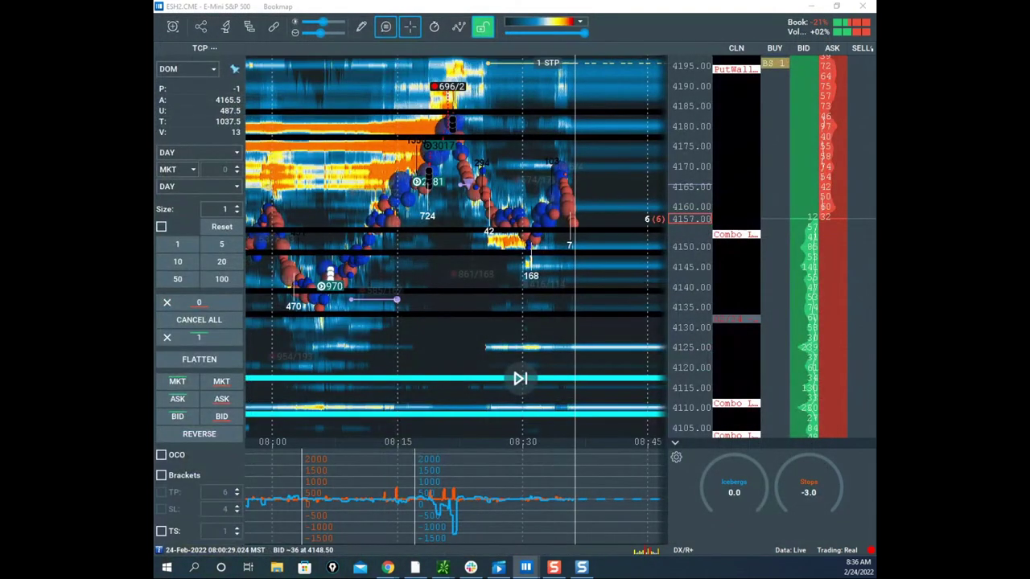
Step: Place the tick tiles for MSFT, AAPL, AMZN, GOOG, TSLA, FB, NQ, ES, RTY, VX and VIX over the E-Mini S&P heatmap
left_click_drag(219, 577, 255, 76)
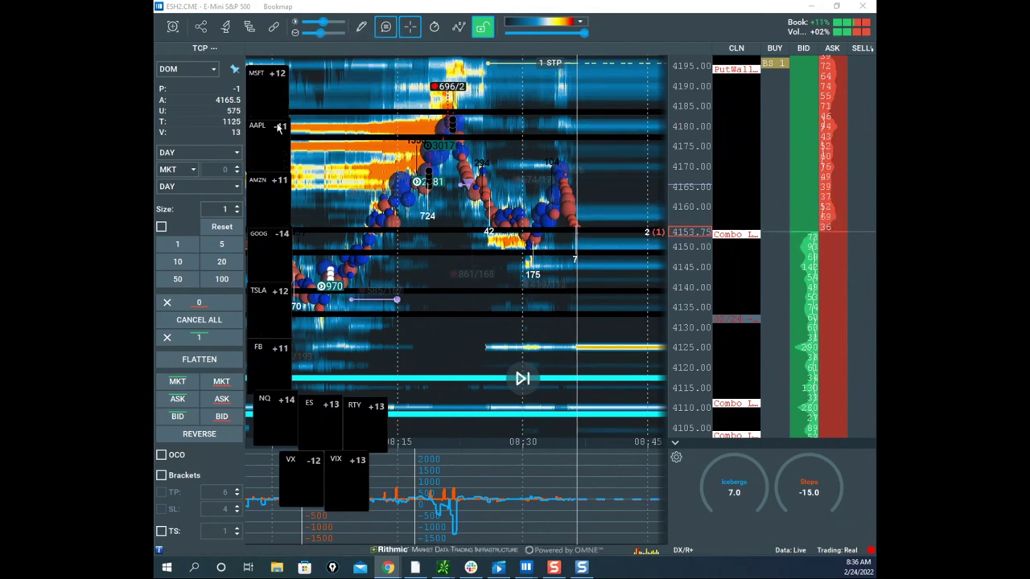
mouse_move(257, 100)
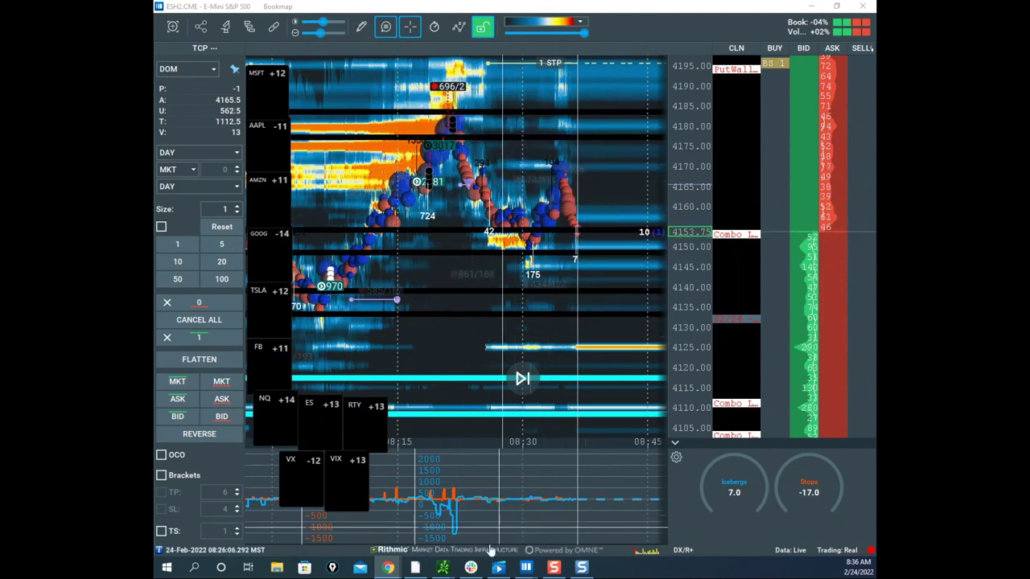
Step: Maximize the Chrome remote desktop session and examine its market tick tiles, The Edge breadth metrics and FinancialJuice news feed
left_click_drag(724, 576, 738, 172)
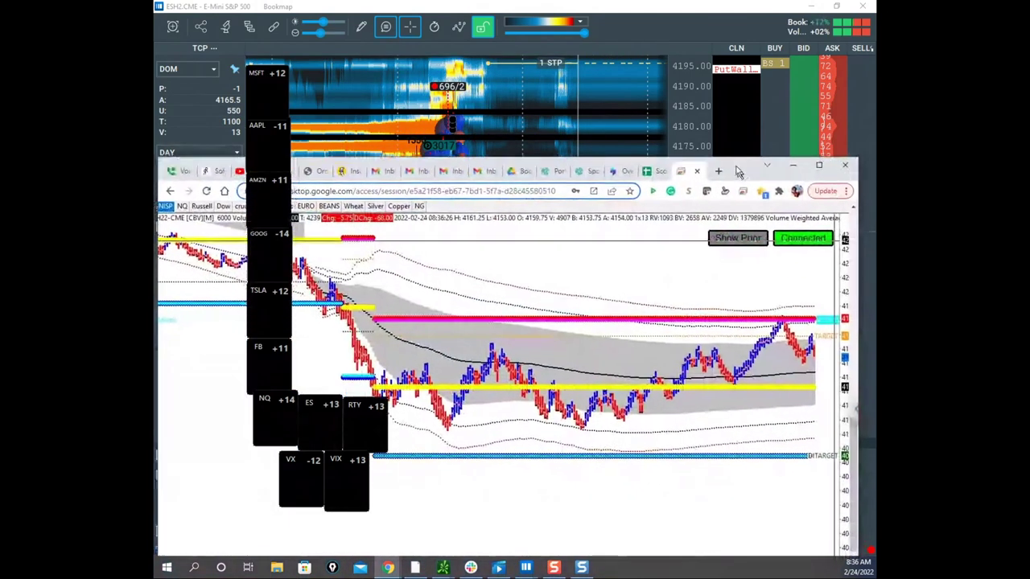
left_click(818, 165)
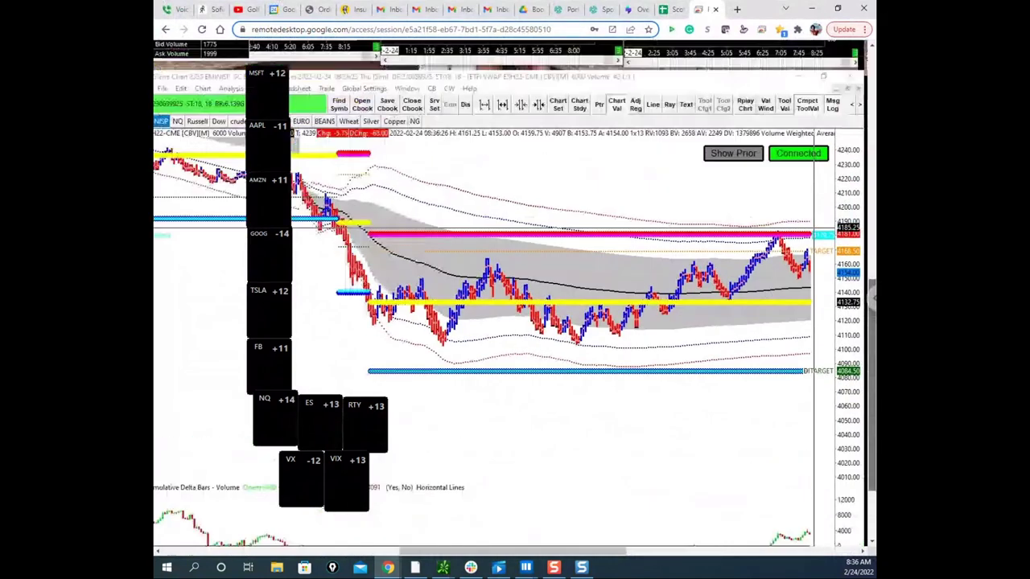
left_click_drag(871, 387, 871, 167)
left_click_drag(607, 551, 354, 533)
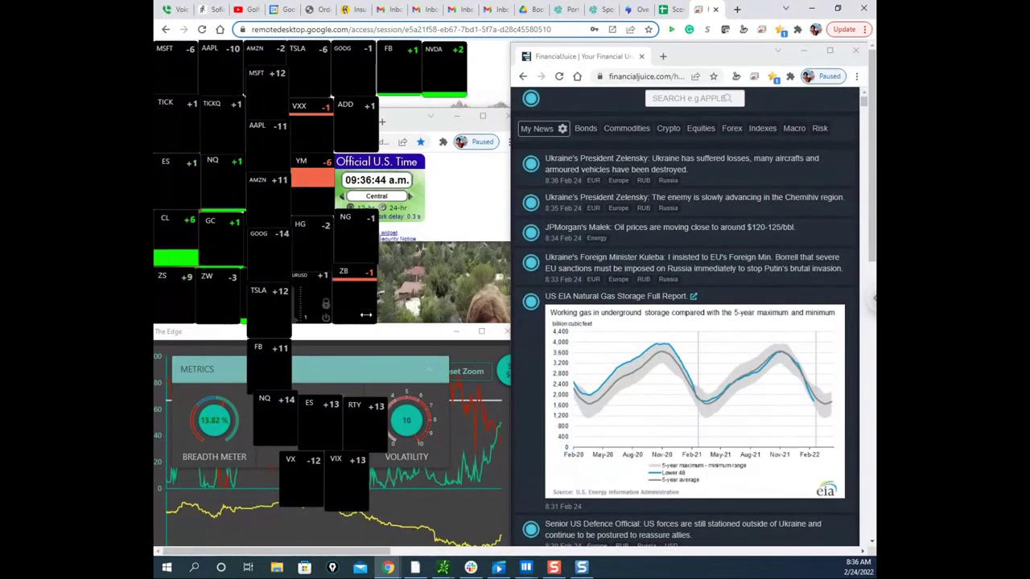
left_click_drag(872, 244, 871, 272)
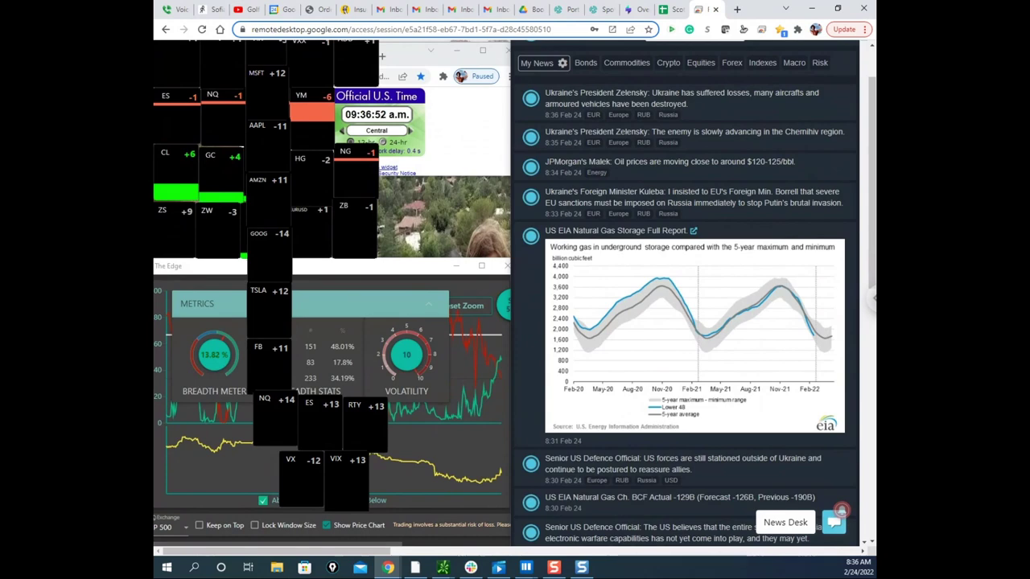
Step: Mark the breadth meter and the red peaks of The Edge chart with freehand yellow strokes, and clear the marks
key("e")
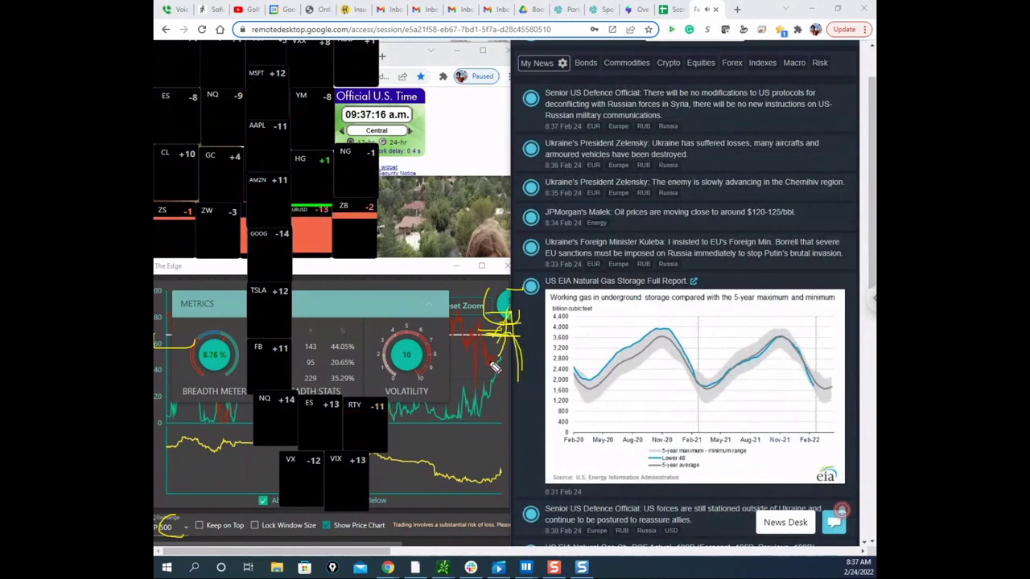
mouse_move(484, 314)
left_mouse_down()
mouse_move(448, 320)
mouse_move(482, 397)
left_mouse_up()
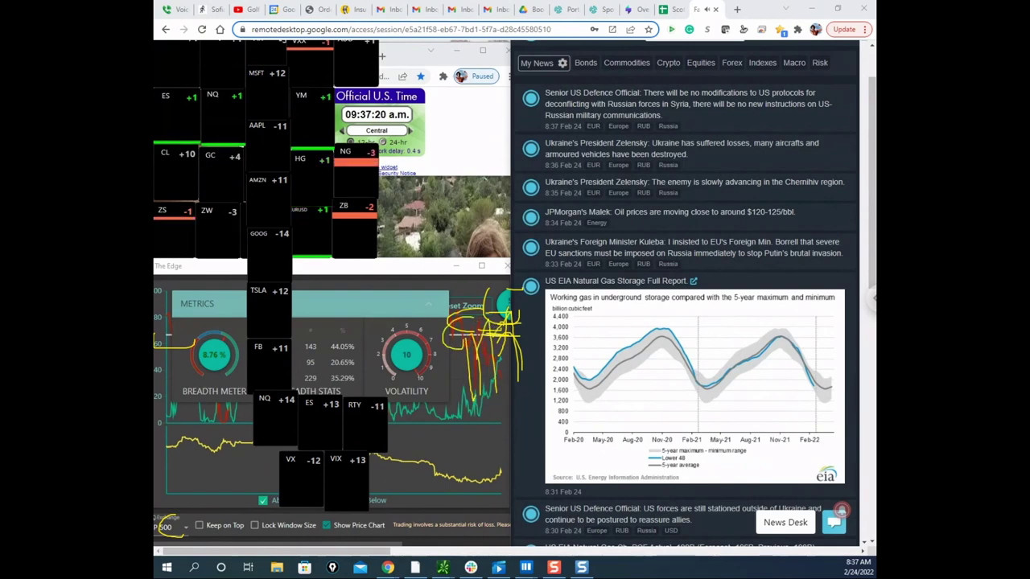
key("Escape")
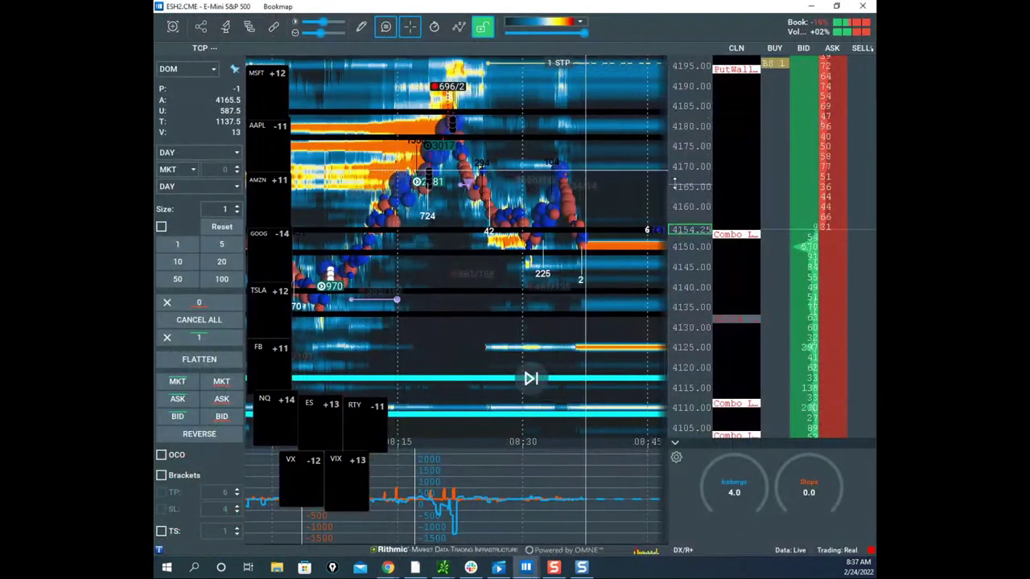
Step: Examine the E-Mini S&P 500 heatmap in Bookmap between about 4110 and 4205, around its stop order
left_click(612, 212)
scroll(608, 215, "down", 3)
scroll(679, 183, "up", 3)
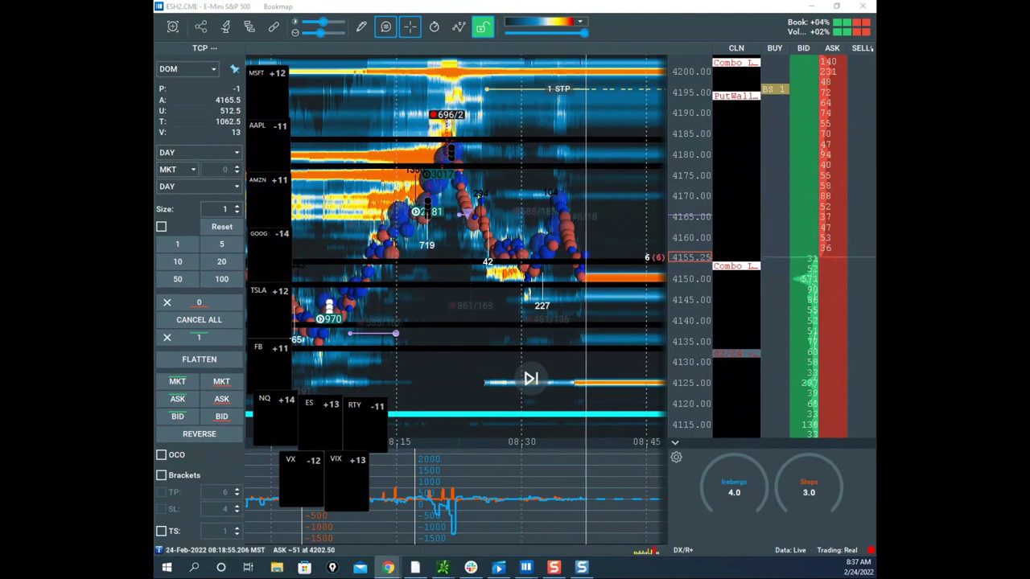
left_click_drag(686, 240, 683, 258)
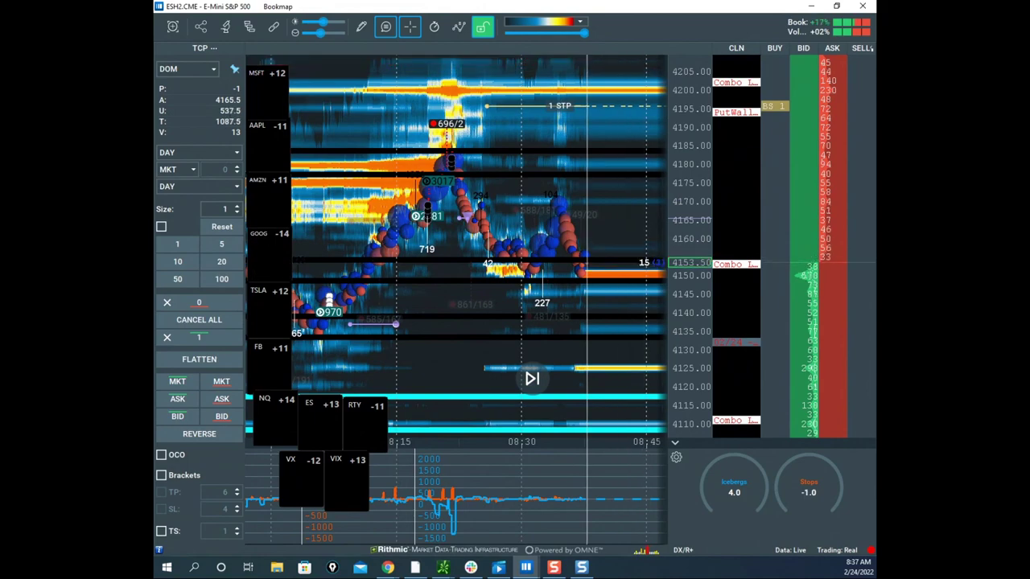
Step: Maximize the E-Mini Nasdaq-100 heatmap and place a 1-lot buy stop order just above 13500
left_click_drag(153, 157, 666, 108)
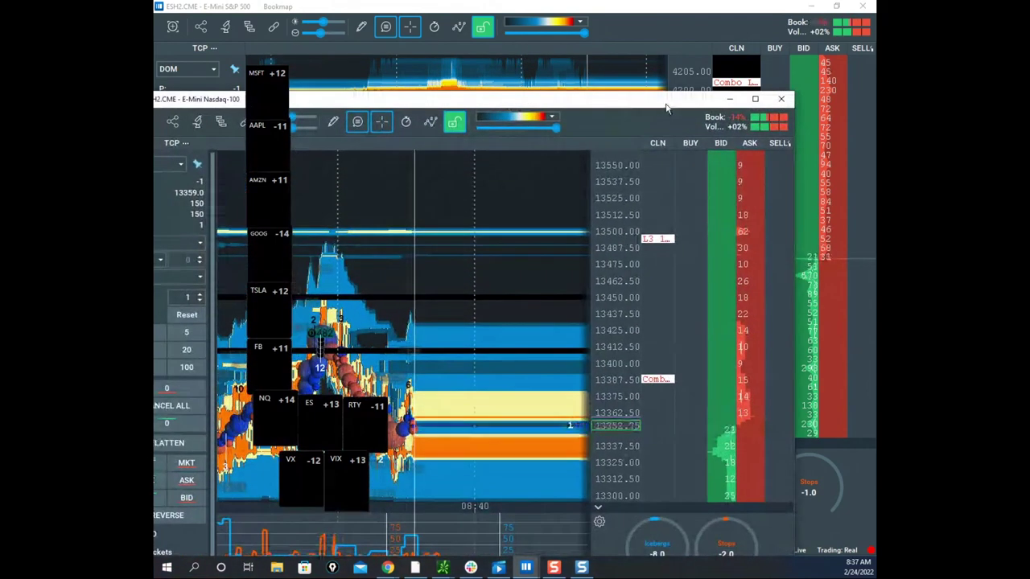
double_click(666, 108)
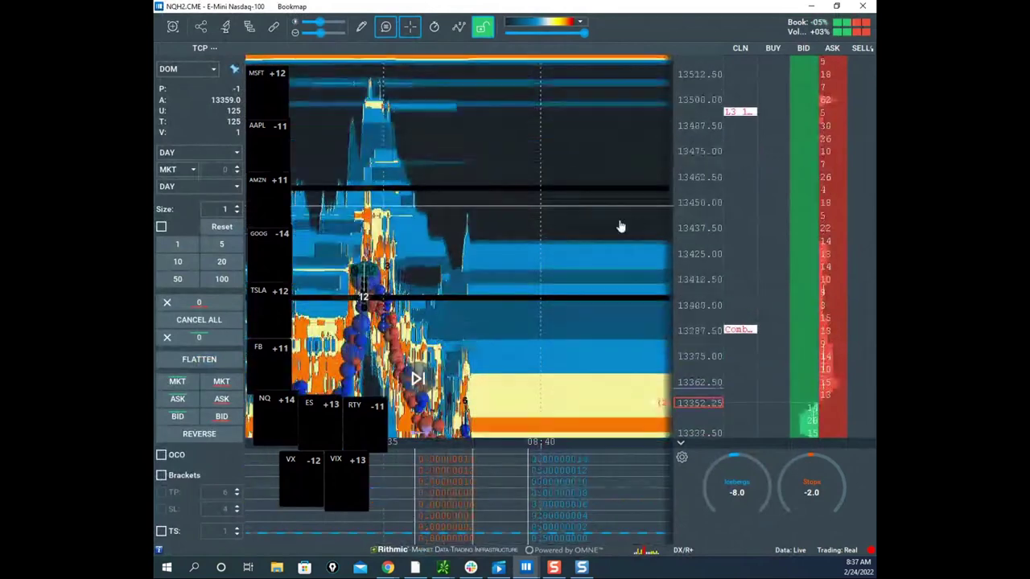
scroll(689, 257, "up", 3)
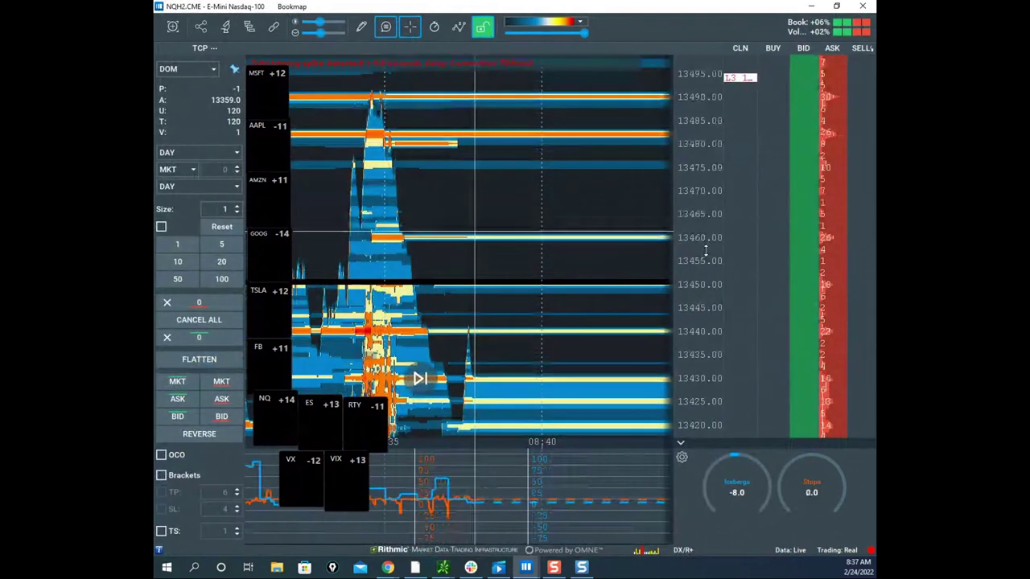
left_click_drag(708, 247, 713, 314)
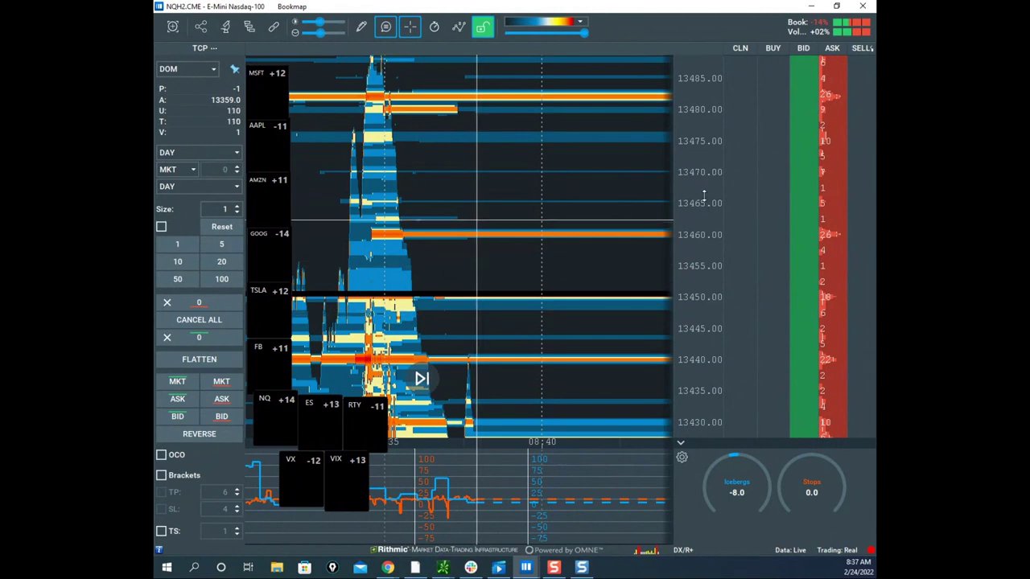
scroll(704, 193, "down", 2)
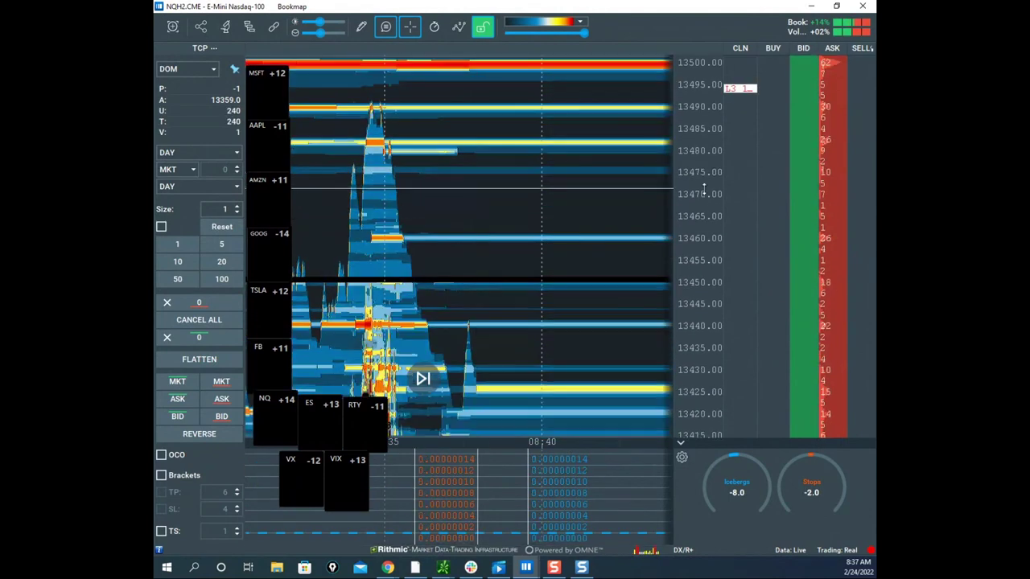
left_click_drag(653, 169, 638, 248)
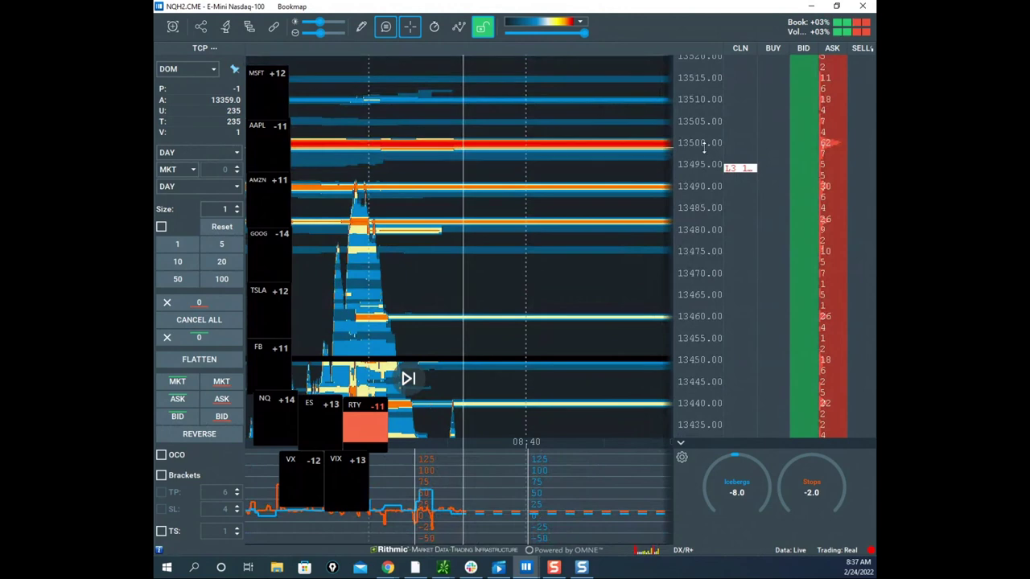
left_click_drag(563, 202, 627, 169)
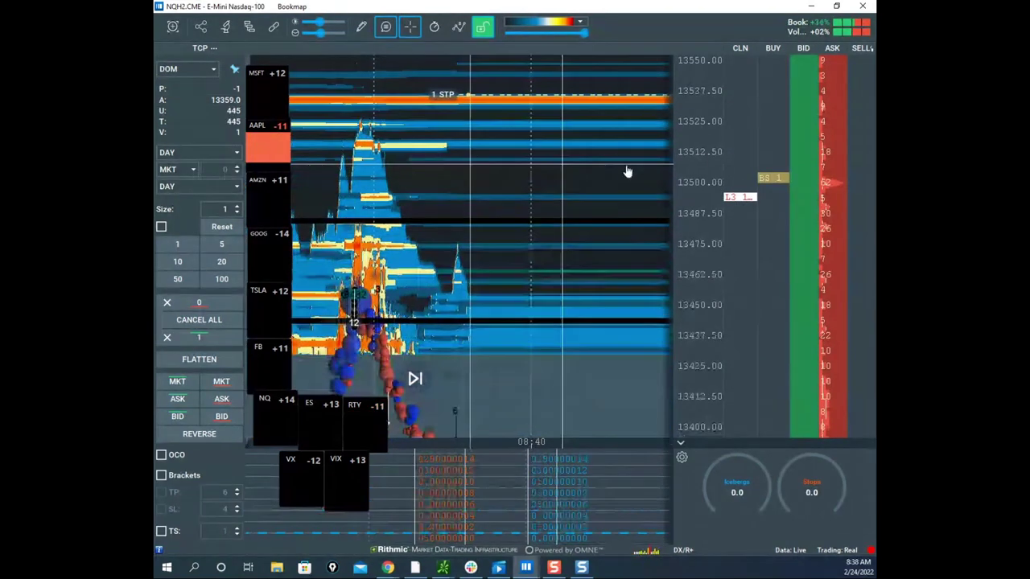
Step: Examine the Nasdaq-100 liquidity levels across the wider price range from about 13875 down to 12750
scroll(685, 193, "down", 2)
scroll(689, 198, "down", 5)
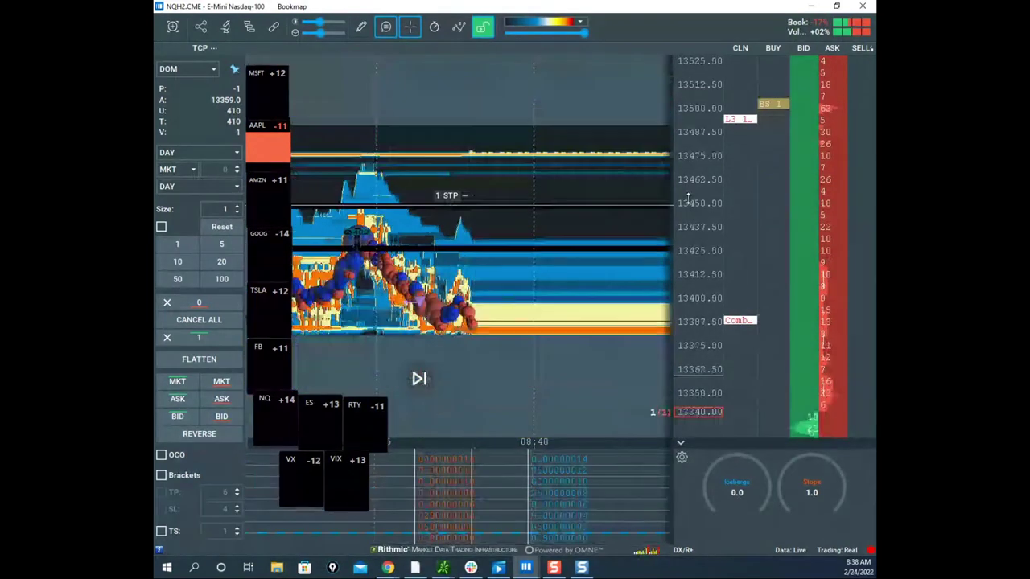
left_click_drag(620, 239, 593, 186)
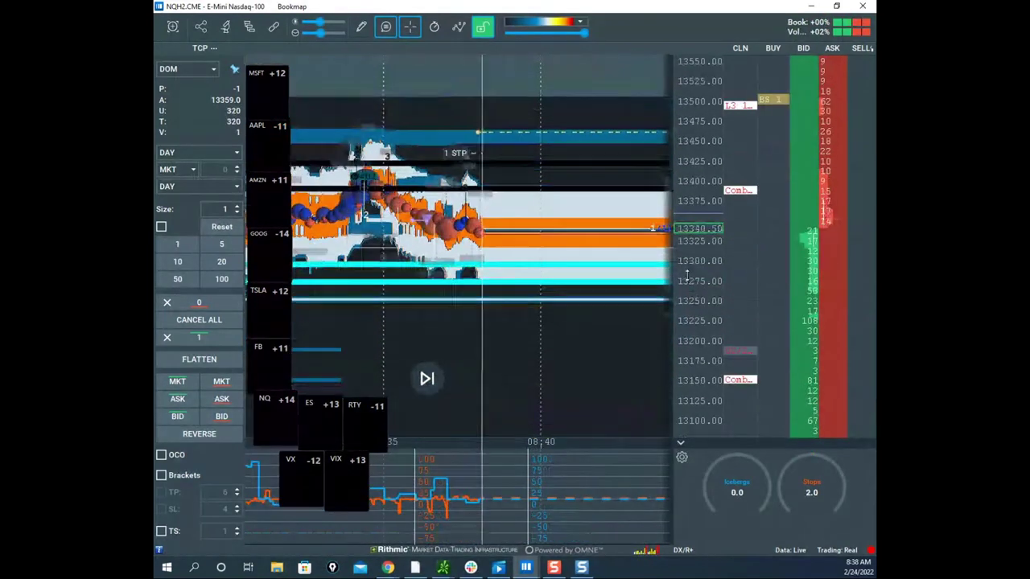
scroll(694, 298, "down", 3)
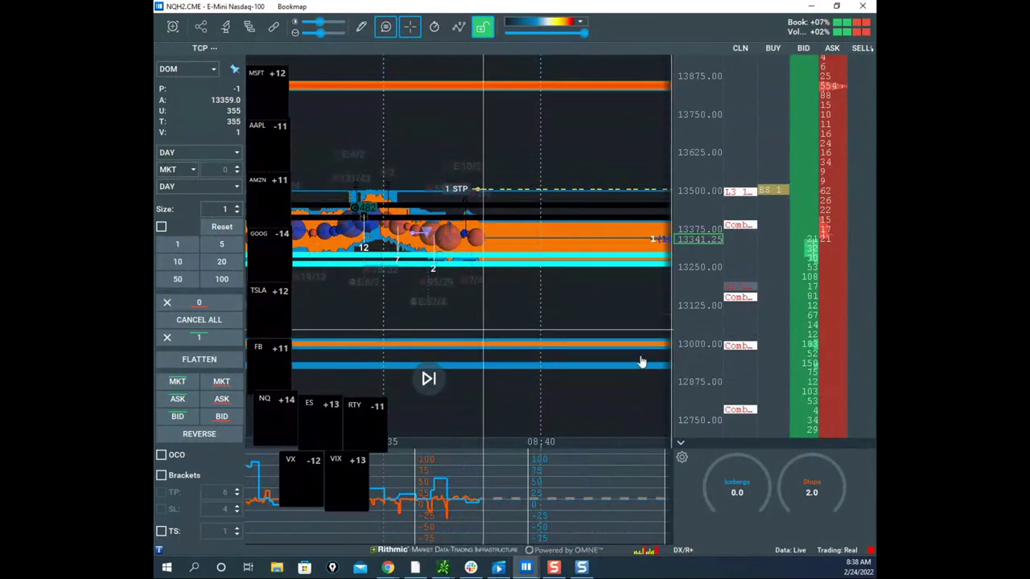
scroll(693, 209, "up", 5)
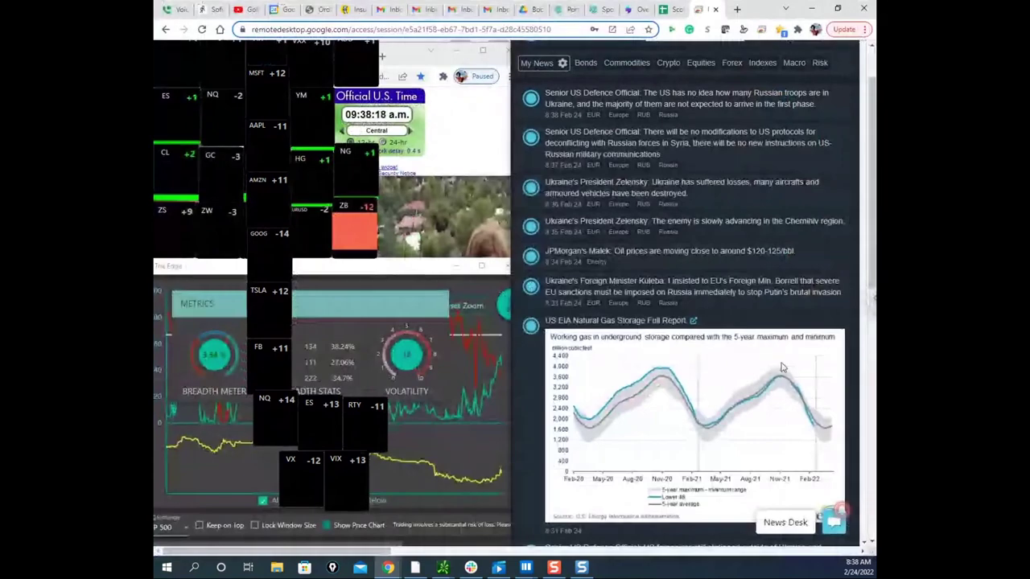
Step: Switch to the Chrome remote desktop session and show Sierra Chart's NQ VWAP 3000-volume chart with its cumulative delta bars
left_click_drag(375, 552, 613, 555)
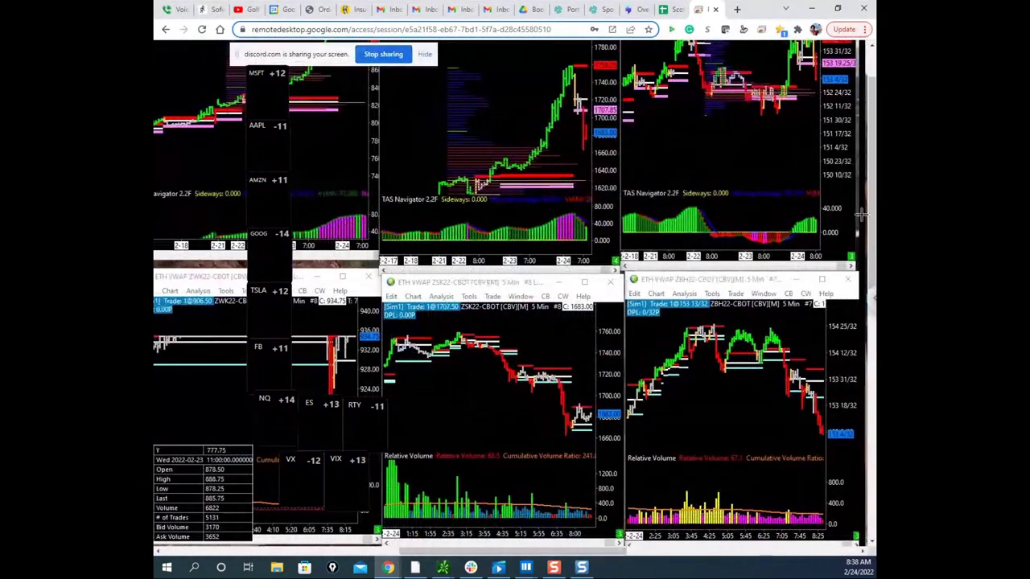
scroll(869, 394, "down", 5)
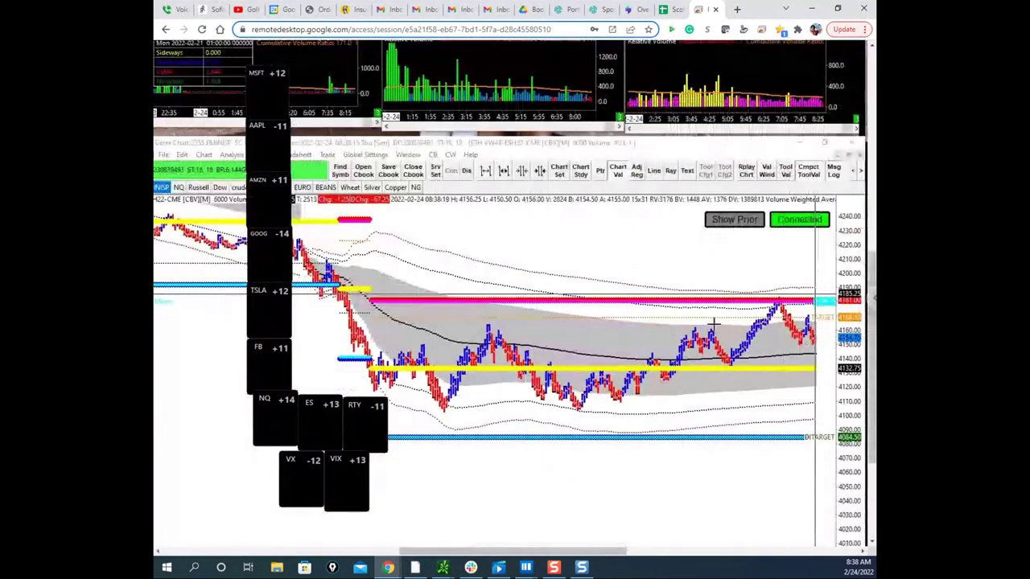
left_click(179, 187)
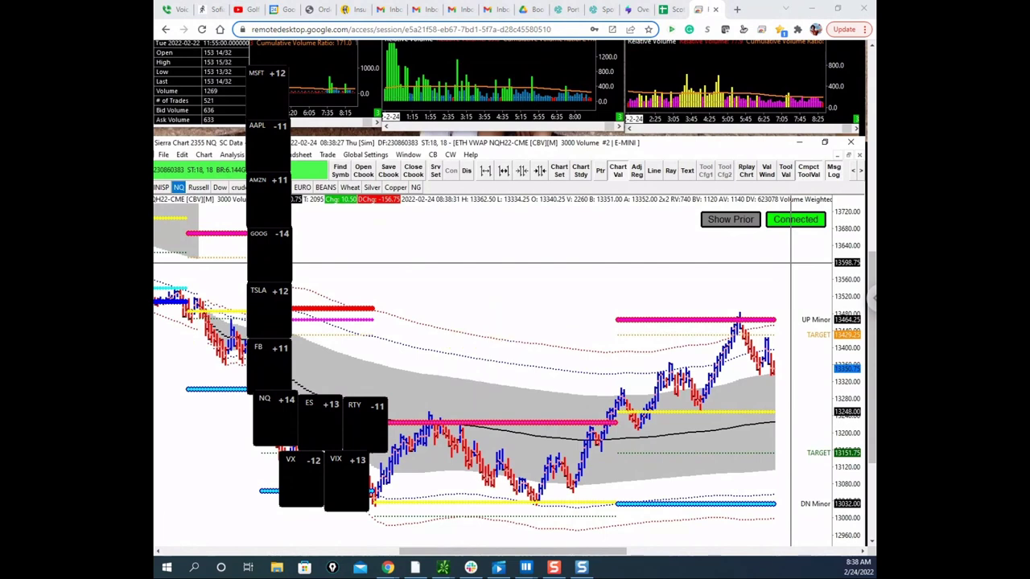
left_click_drag(756, 314, 770, 324)
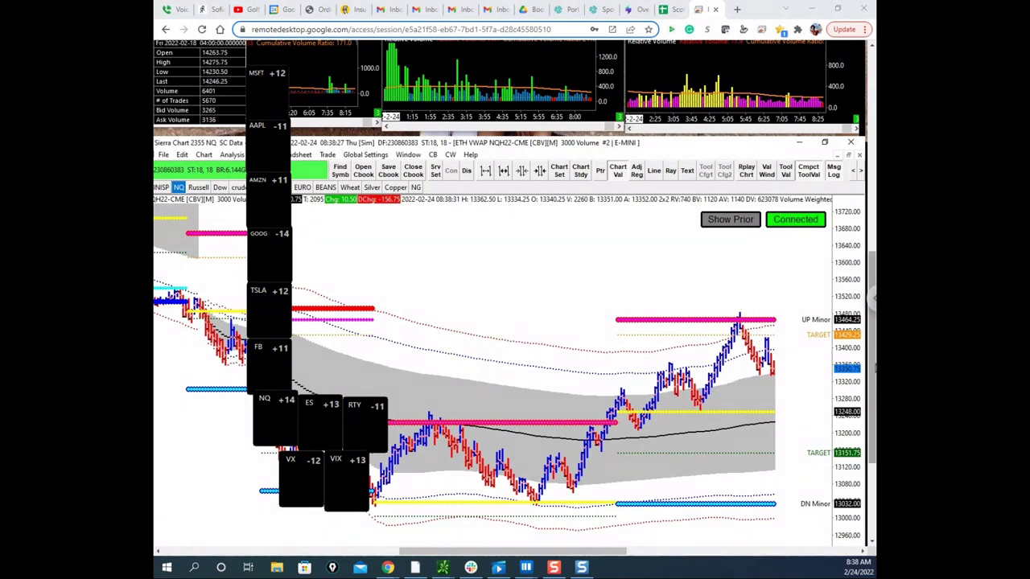
scroll(515, 322, "down", 2)
scroll(845, 305, "down", 5)
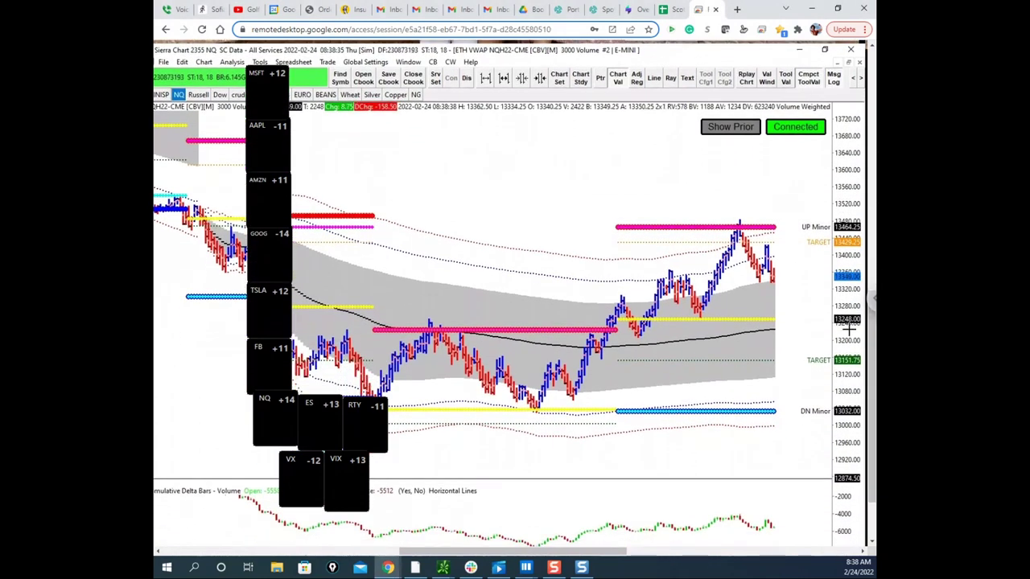
left_click_drag(845, 305, 845, 285)
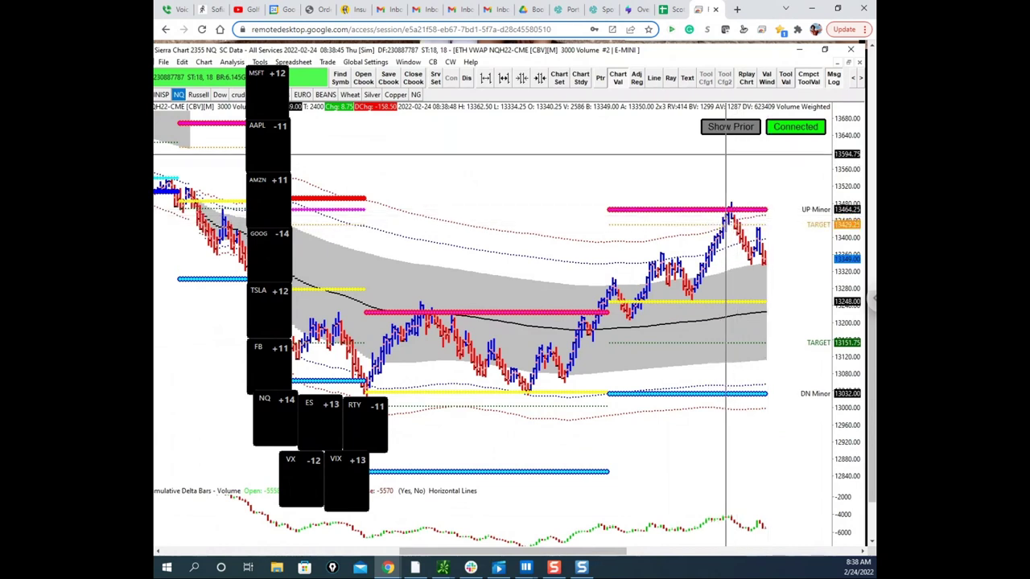
Step: Sketch over the NQ chart's VWAP line and mark the upper and lower edges of the gray band around it
left_click_drag(753, 308, 763, 324)
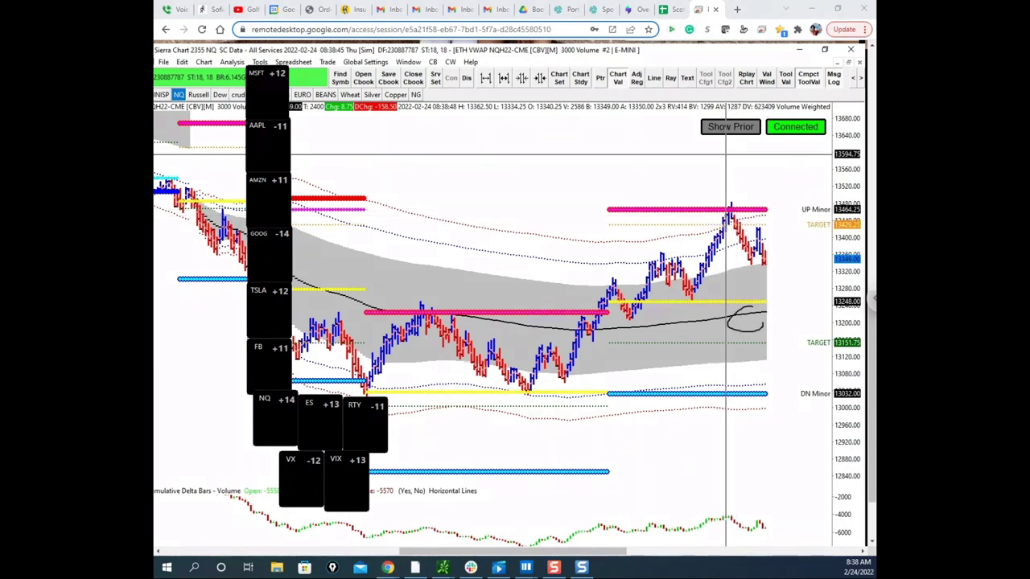
key("Escape")
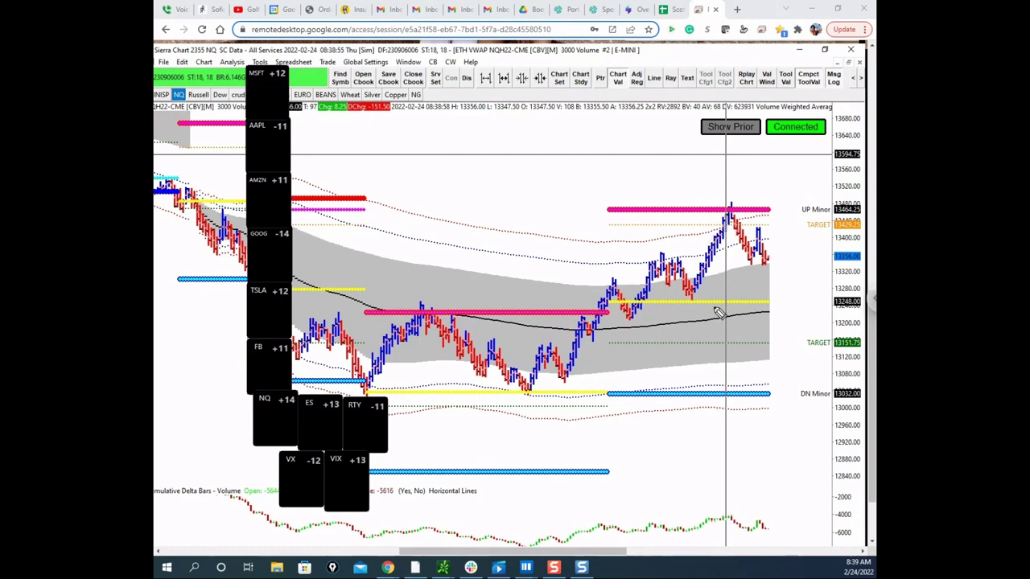
left_click_drag(703, 322, 777, 313)
left_click_drag(715, 272, 751, 268)
left_click_drag(714, 366, 744, 361)
mouse_move(734, 315)
left_mouse_down()
mouse_move(734, 363)
mouse_move(745, 241)
left_mouse_up()
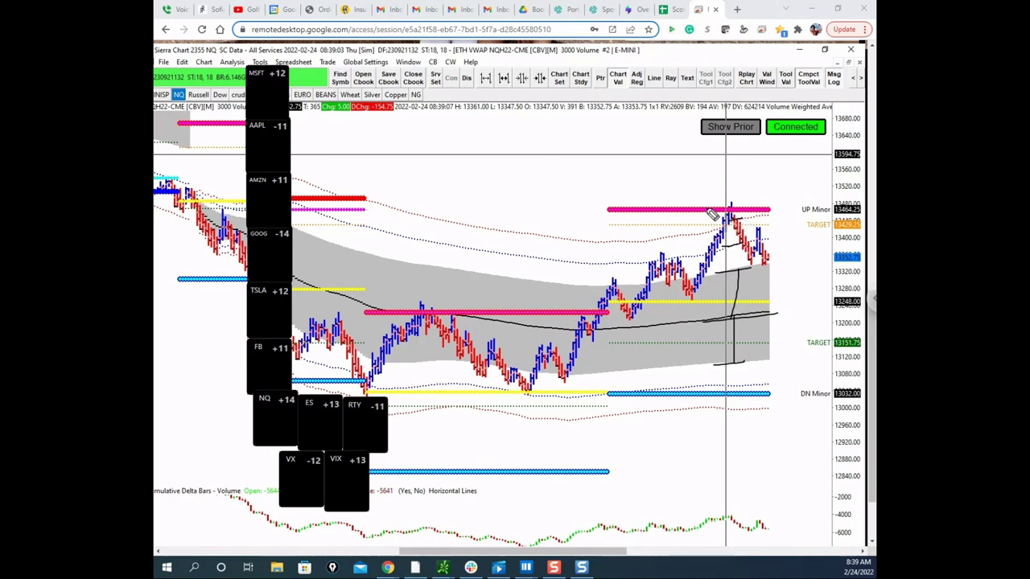
Step: Circle the NQ high at the UP Minor level, trace the decline toward VWAP, and clear all the markings
mouse_move(678, 214)
left_mouse_down()
mouse_move(773, 193)
mouse_move(740, 216)
mouse_move(731, 204)
left_mouse_up()
mouse_move(715, 202)
left_mouse_down()
mouse_move(748, 208)
mouse_move(776, 314)
left_mouse_up()
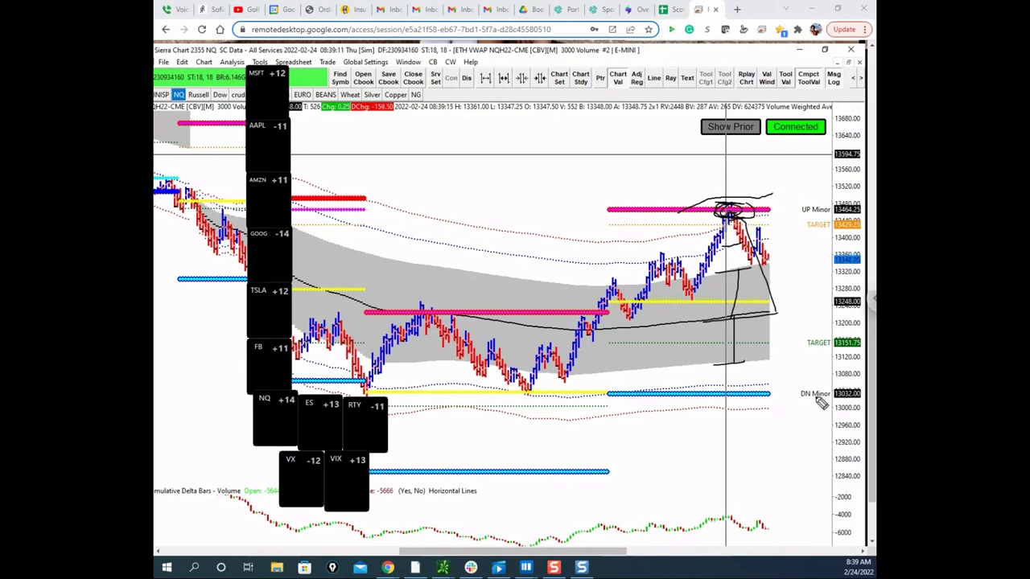
left_click_drag(740, 217, 769, 263)
key("Escape")
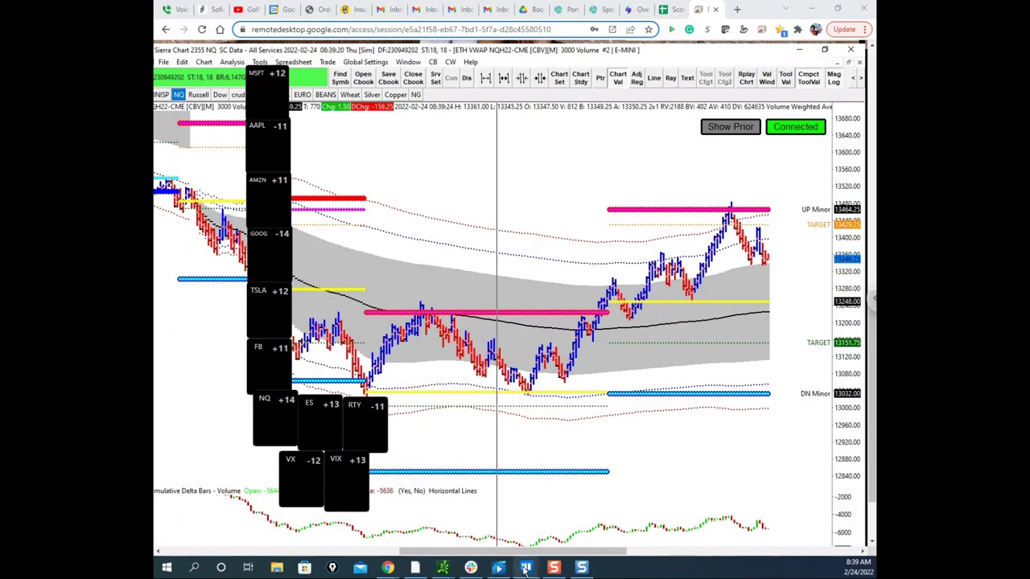
Step: Switch back to Bookmap's E-Mini Nasdaq-100 heatmap, maximize it and show the price swings before and after 08:30
left_click(526, 569)
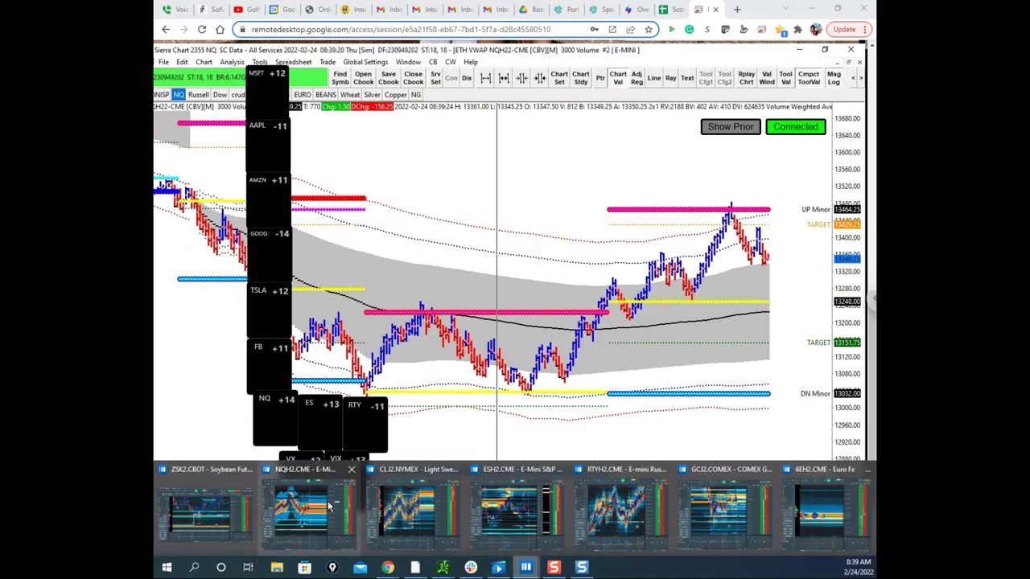
left_click(327, 508)
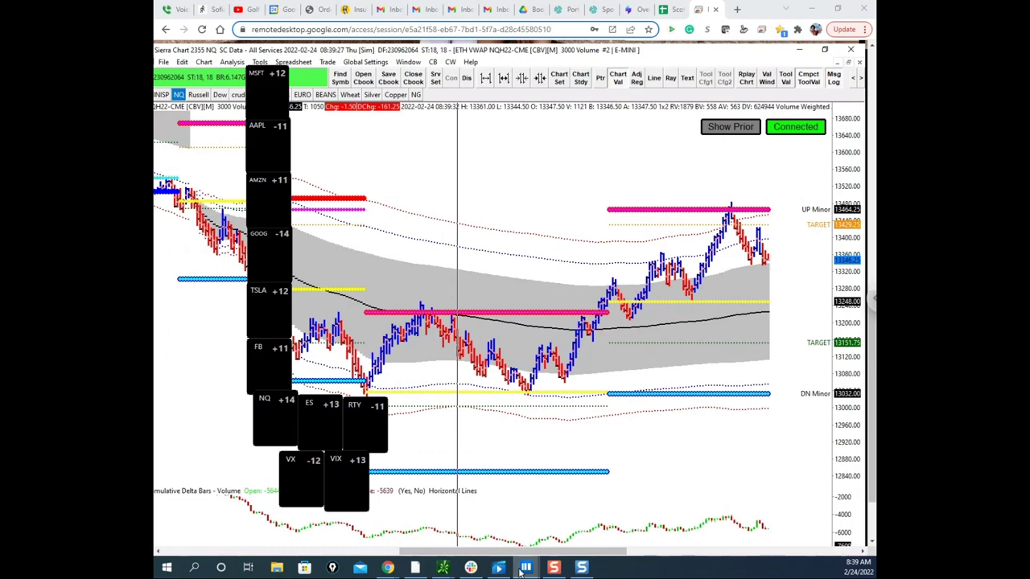
mouse_move(521, 570)
left_click(297, 508)
left_click_drag(154, 133, 624, 54)
left_click(747, 48)
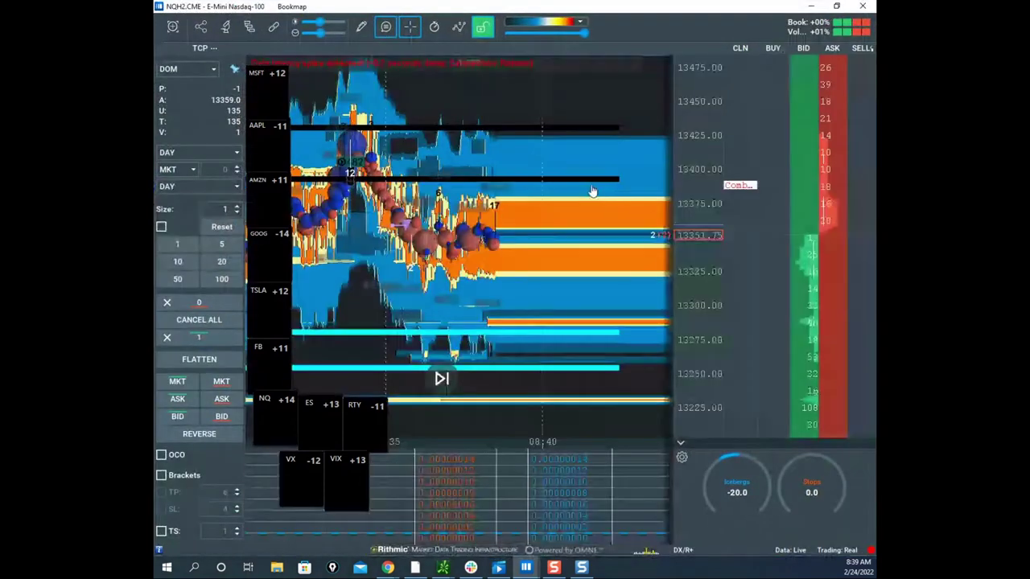
scroll(527, 211, "down", 3)
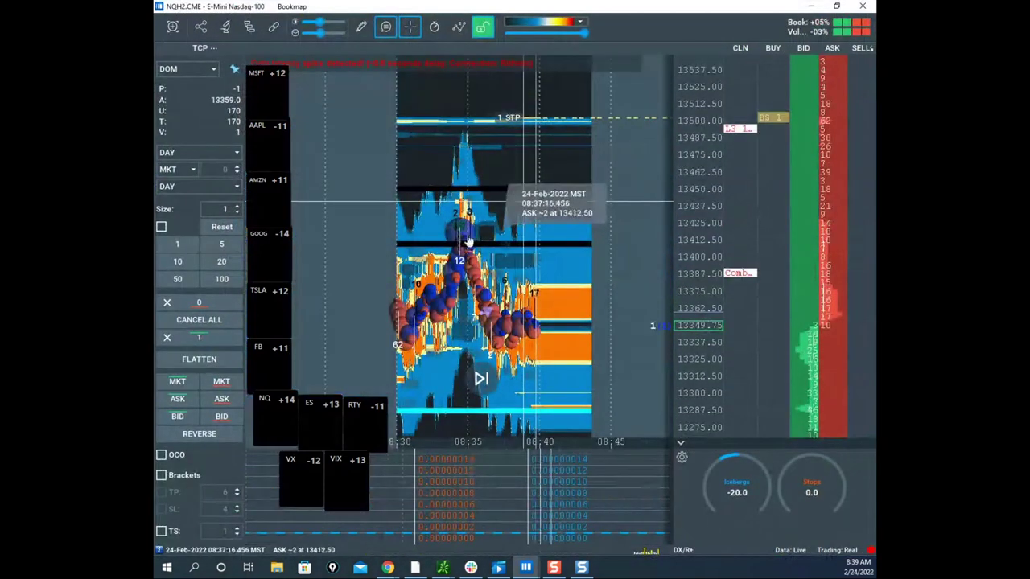
left_click_drag(422, 244, 470, 239)
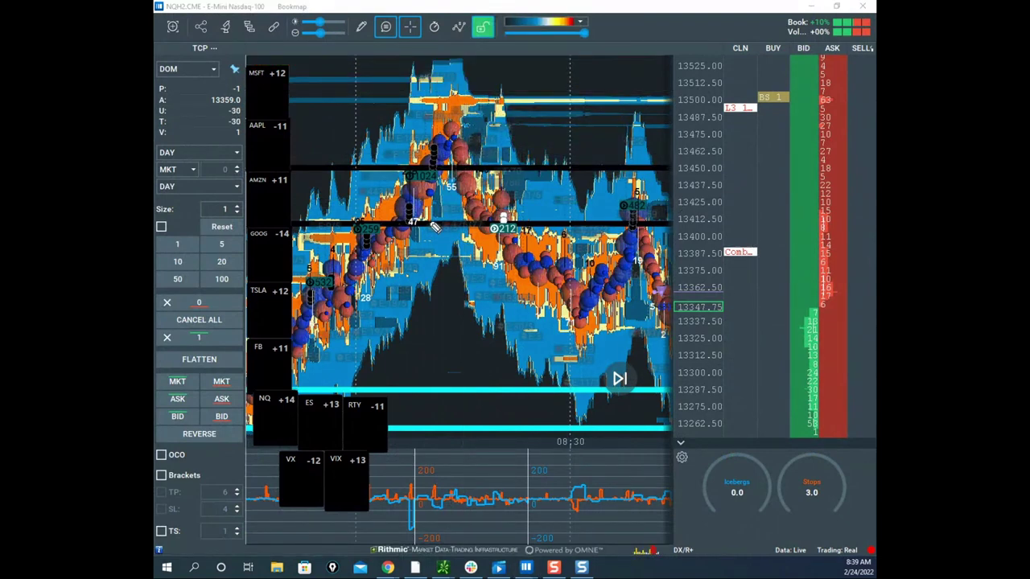
Step: Trace the Nasdaq-100 price swings before and after 08:30 on the heatmap, loop around the peak, and clear the markings
mouse_move(413, 201)
left_mouse_down()
mouse_move(445, 160)
mouse_move(459, 171)
mouse_move(483, 120)
mouse_move(483, 173)
mouse_move(497, 96)
left_mouse_up()
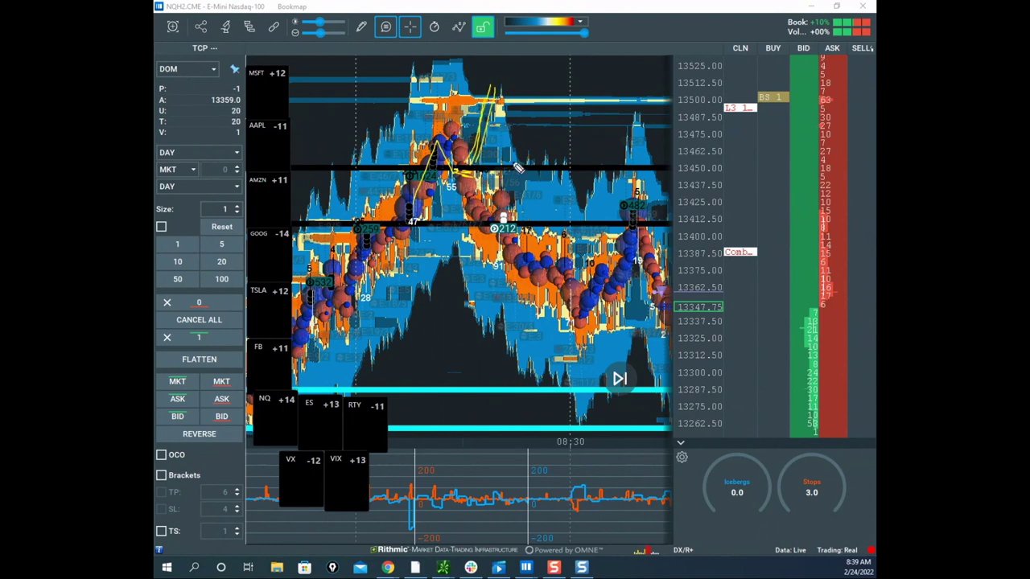
left_click_drag(476, 167, 493, 91)
left_click_drag(500, 213, 652, 392)
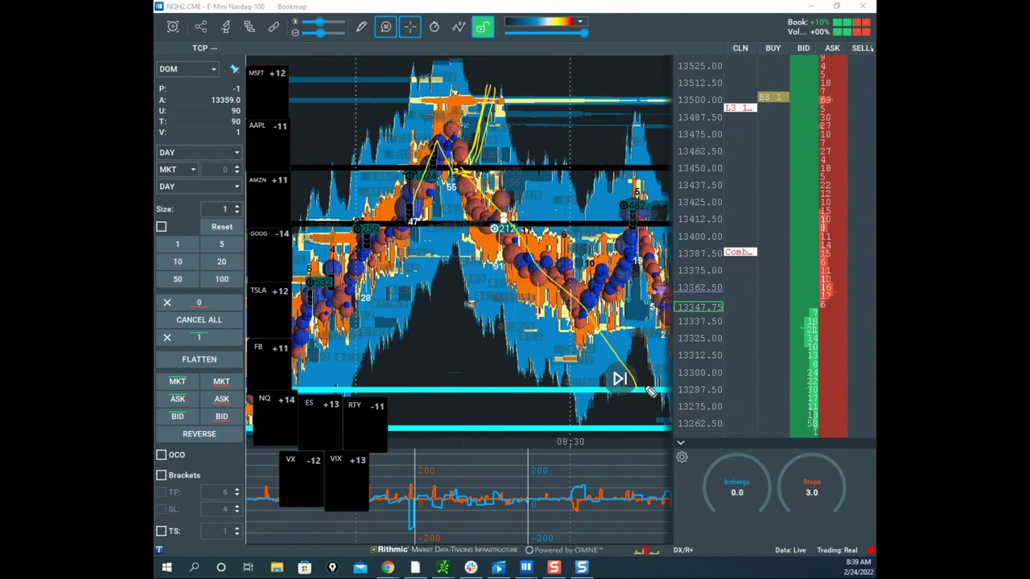
left_click_drag(579, 300, 624, 221)
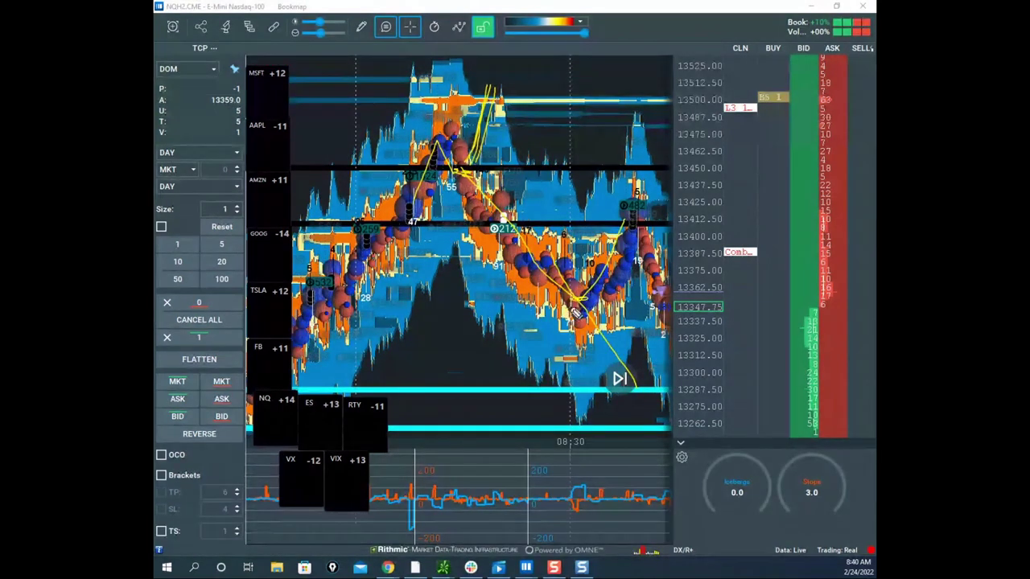
mouse_move(572, 300)
left_mouse_down()
mouse_move(642, 210)
mouse_move(660, 294)
mouse_move(669, 289)
left_mouse_up()
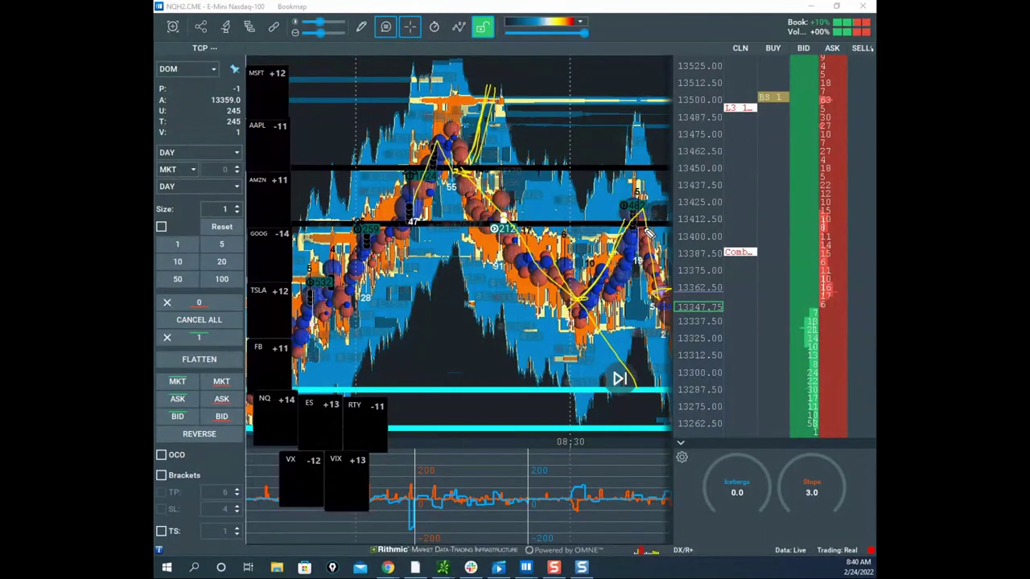
left_click_drag(496, 127, 513, 155)
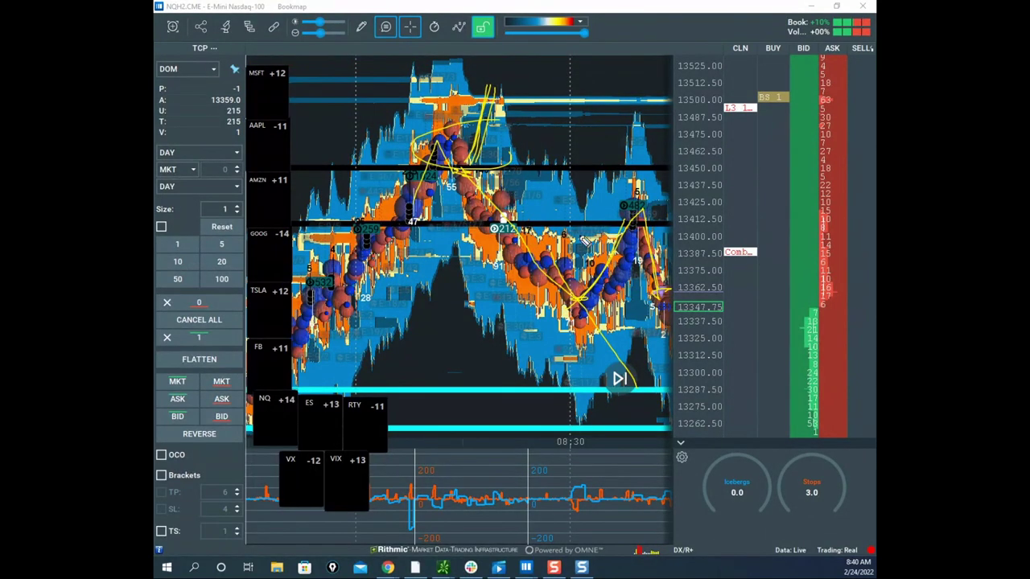
key("Escape")
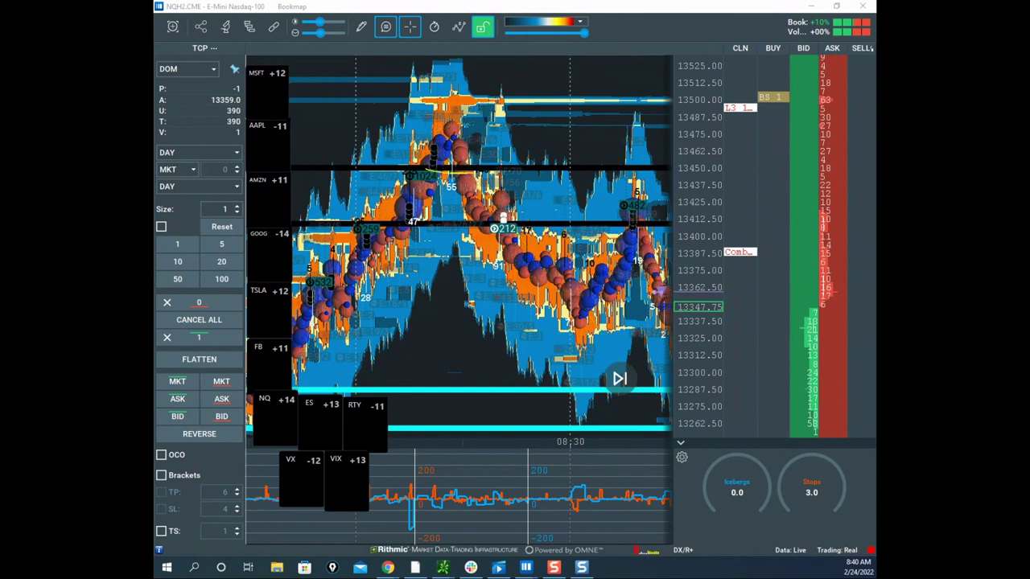
Step: Move the Nasdaq heatmap aside, minimize the remote desktop session, and show the E-Mini S&P 500 heatmap around 4115 to 4175
double_click(658, 7)
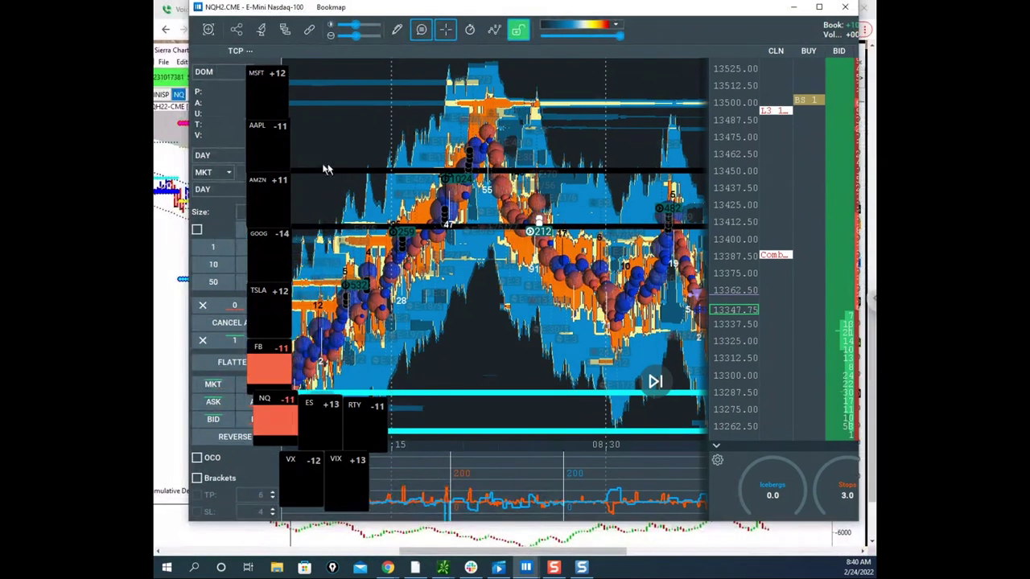
left_click_drag(236, 163, 0, 165)
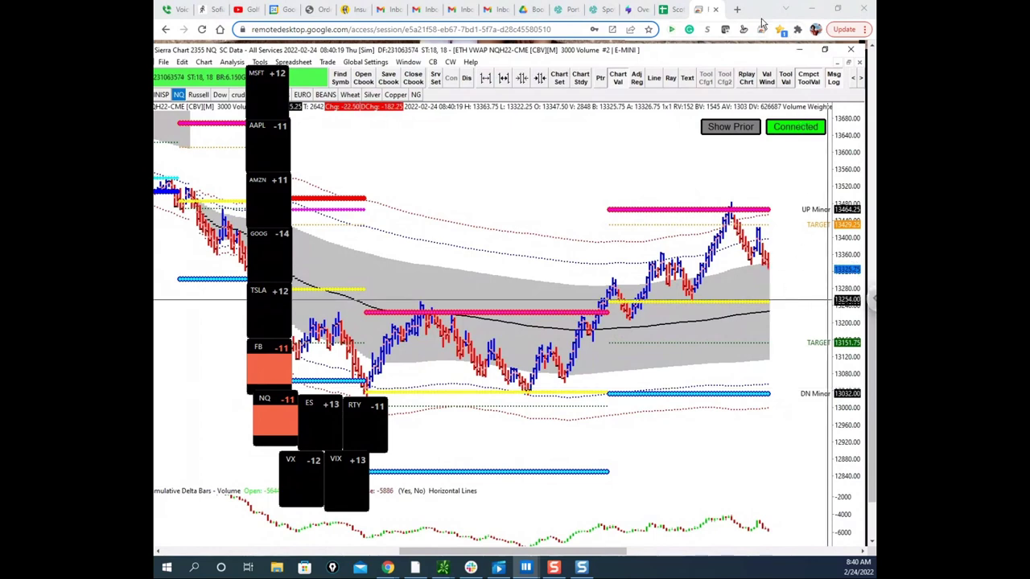
left_click(812, 9)
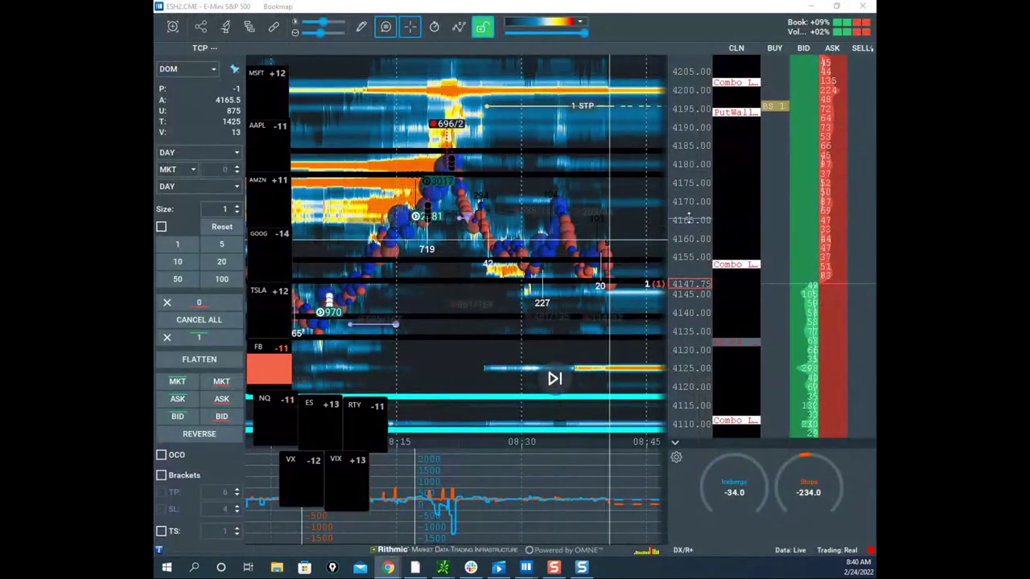
scroll(618, 271, "up", 4)
left_click_drag(617, 271, 583, 262)
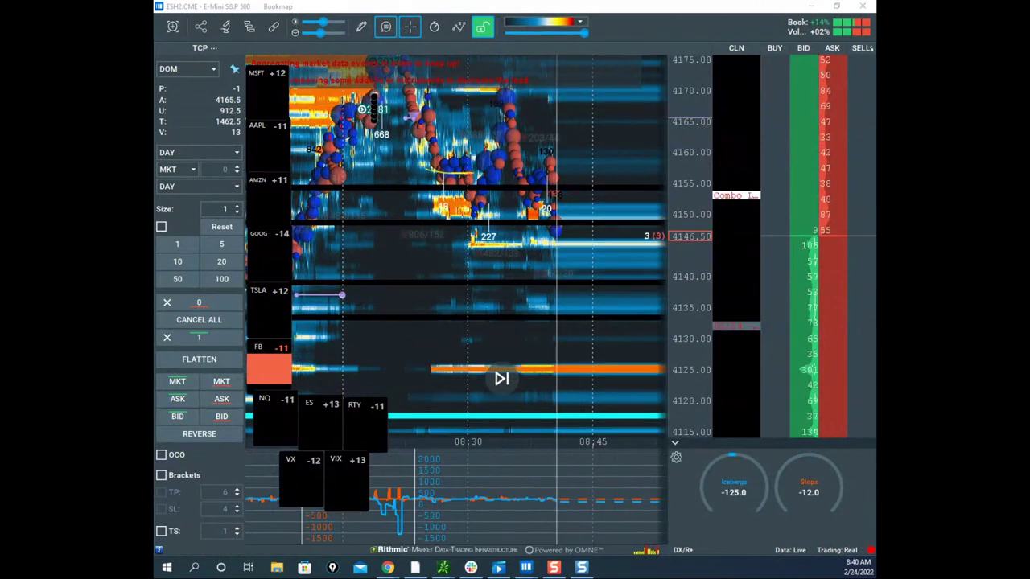
Step: Mark the S&P 500 liquidity area around 4133 to 4138 beyond the current time, and clear the markings
mouse_move(571, 283)
left_mouse_down()
mouse_move(567, 300)
mouse_move(620, 324)
left_mouse_up()
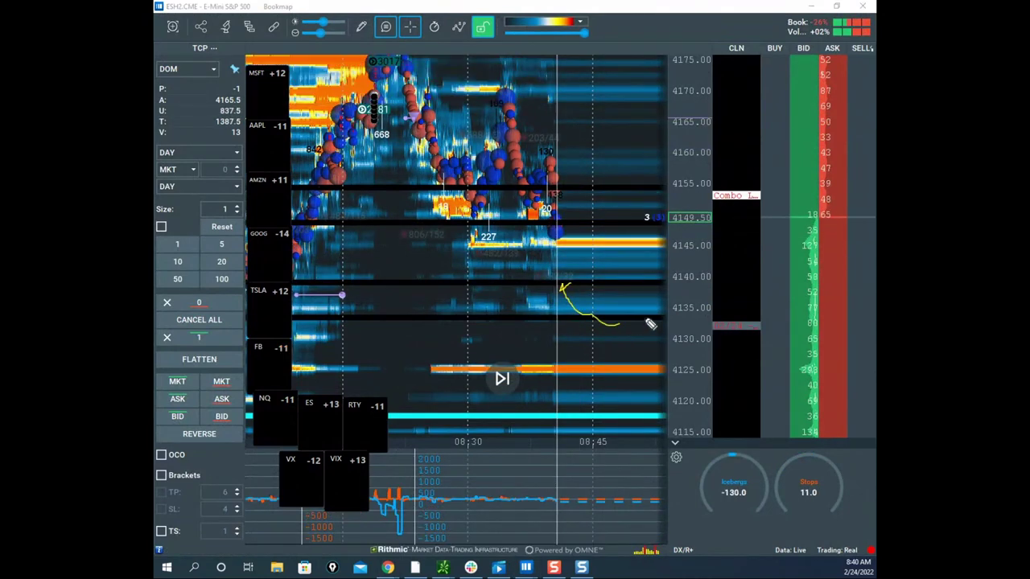
mouse_move(610, 290)
left_mouse_down()
mouse_move(542, 314)
mouse_move(609, 311)
mouse_move(593, 322)
mouse_move(591, 302)
left_mouse_up()
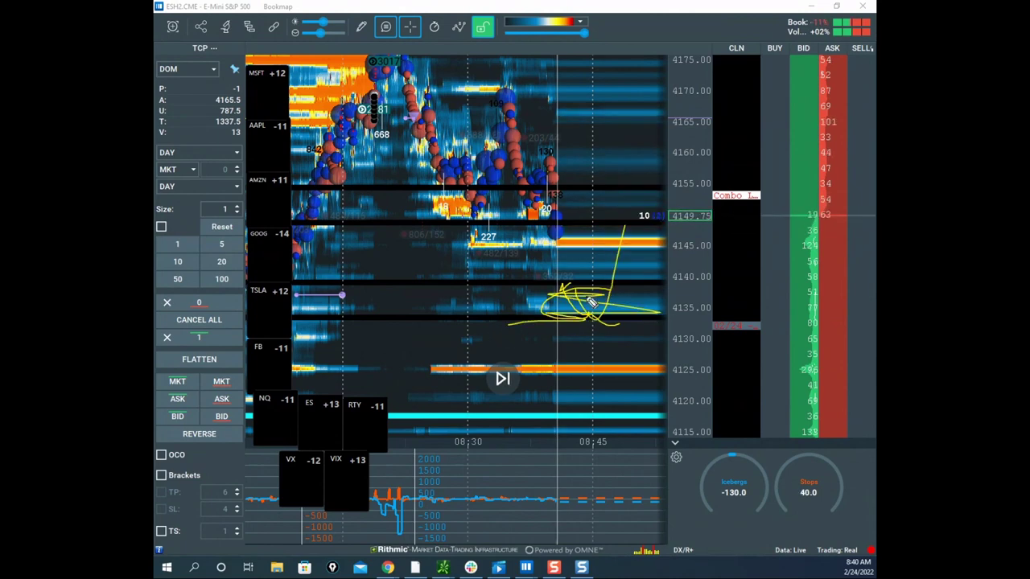
key("Escape")
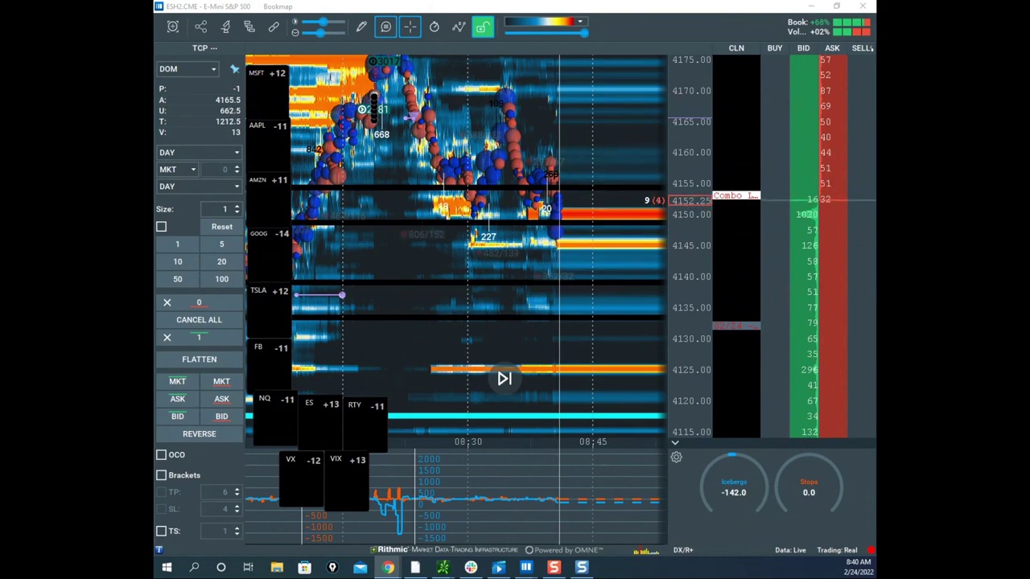
Step: Switch back to Sierra Chart in the Chrome remote desktop session and show the NQ profile chart beside the VWAP chart
left_click_drag(156, 83, 656, 90)
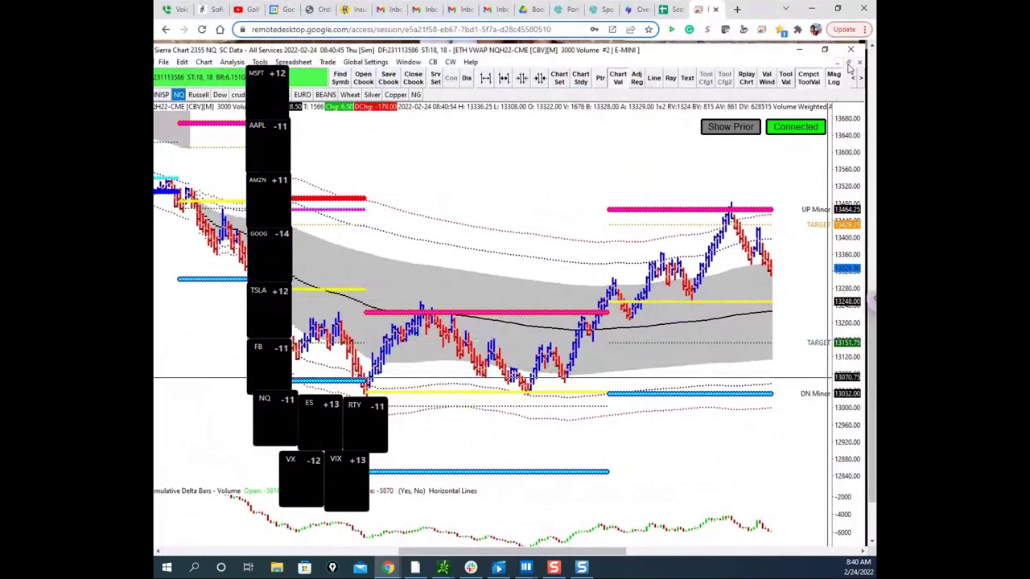
double_click(585, 152)
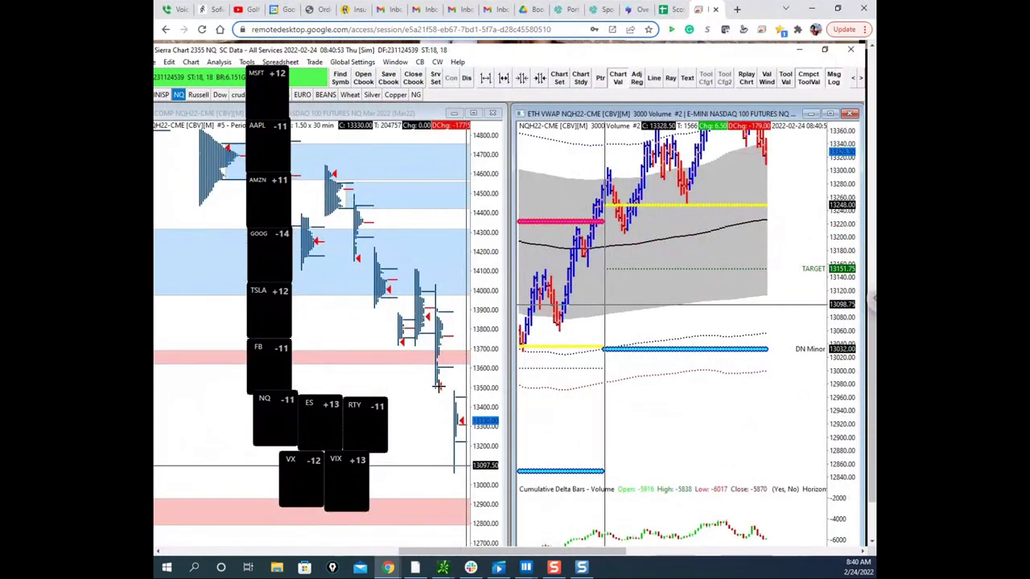
right_click(447, 333)
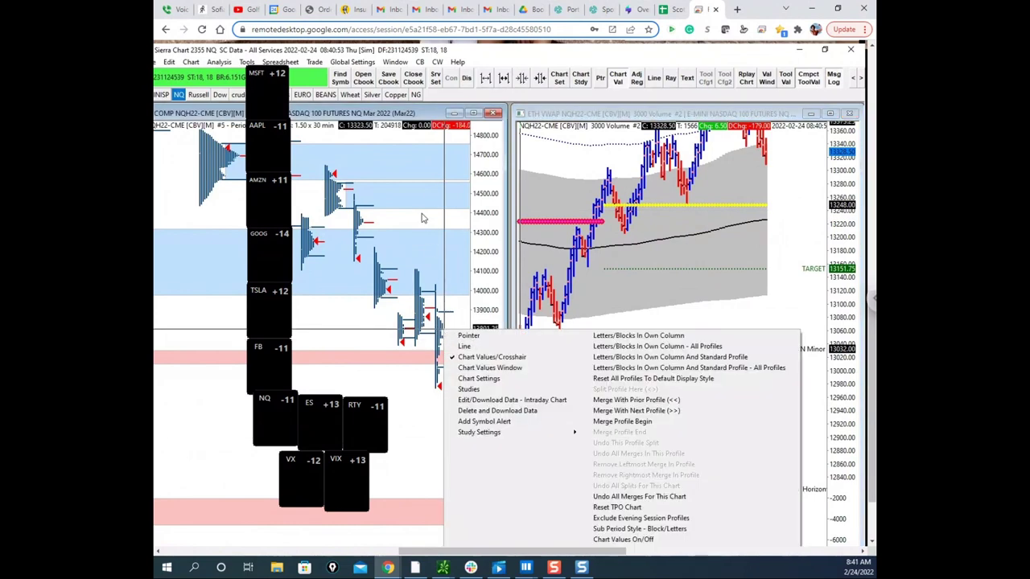
left_click(422, 218)
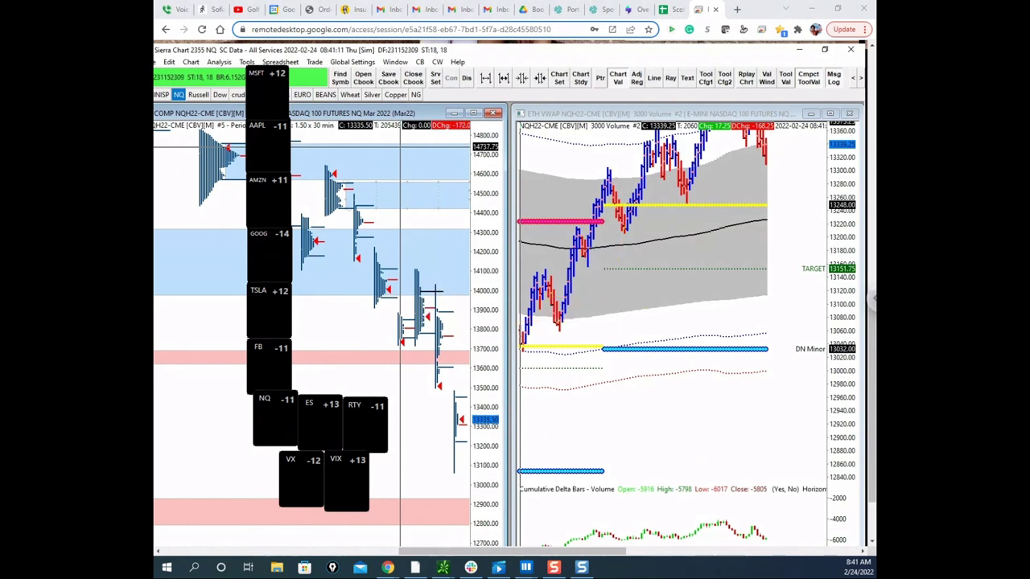
Step: Display the NQ profile near 13900 with Letters/Blocks In Own Column, mark its levels, and return it to the standard display
right_click(419, 306)
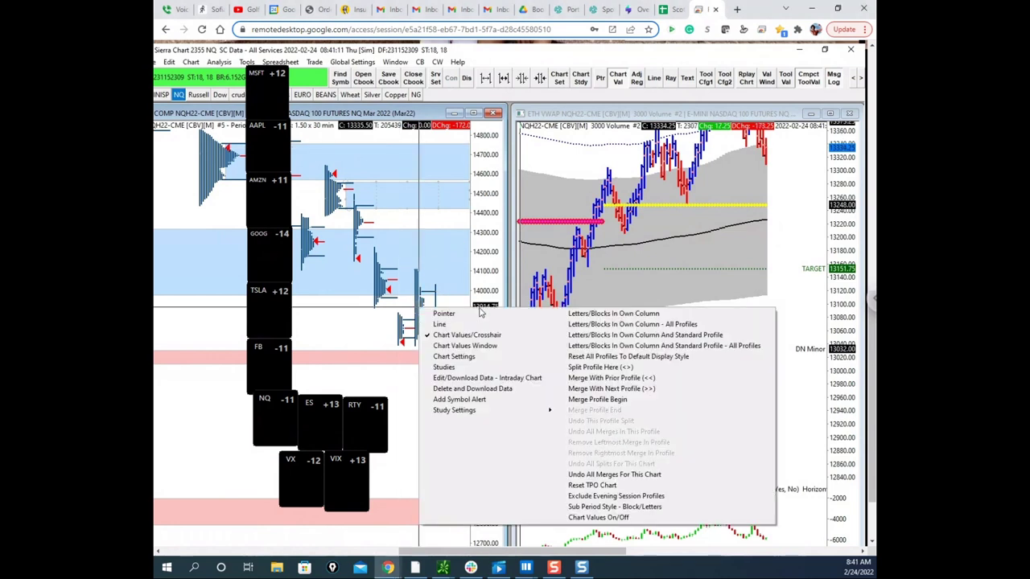
left_click(592, 316)
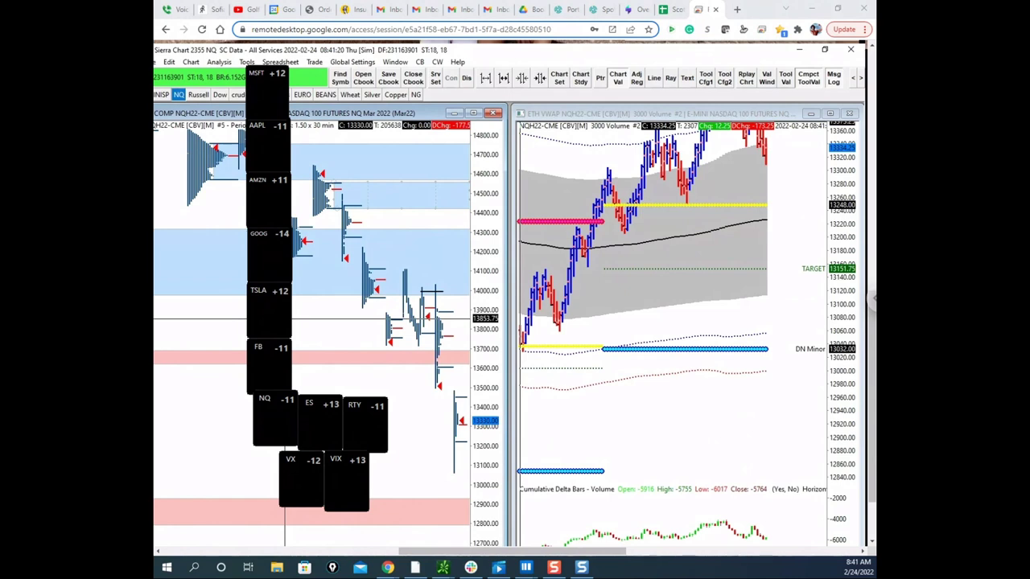
left_click_drag(386, 292, 431, 292)
left_click_drag(380, 231, 426, 228)
mouse_move(397, 299)
left_mouse_down()
mouse_move(405, 273)
mouse_move(411, 310)
mouse_move(421, 294)
mouse_move(429, 300)
mouse_move(452, 362)
left_mouse_up()
mouse_move(414, 291)
left_mouse_down()
mouse_move(434, 288)
mouse_move(475, 374)
left_mouse_up()
left_click(488, 17)
right_click(406, 275)
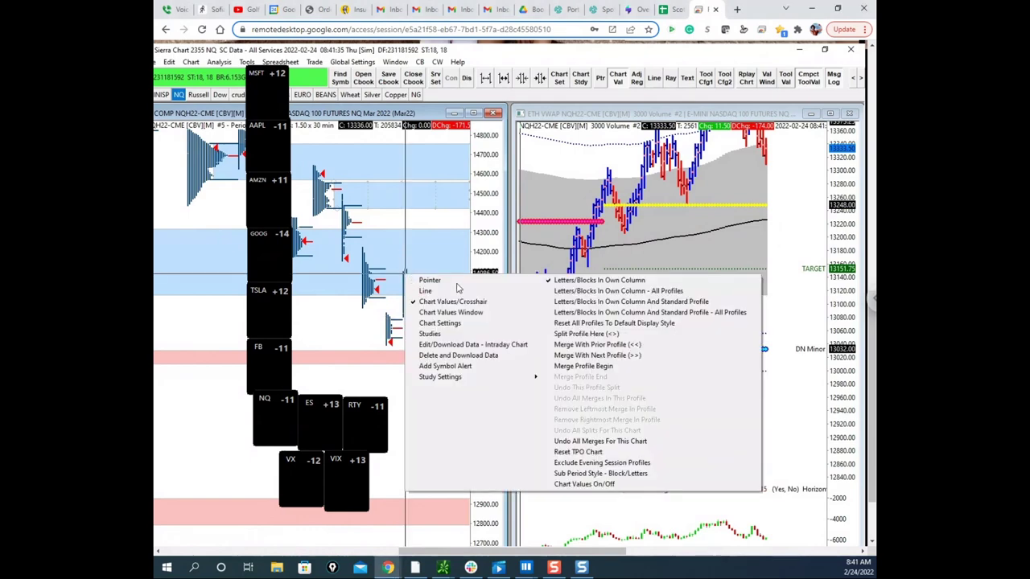
left_click(561, 286)
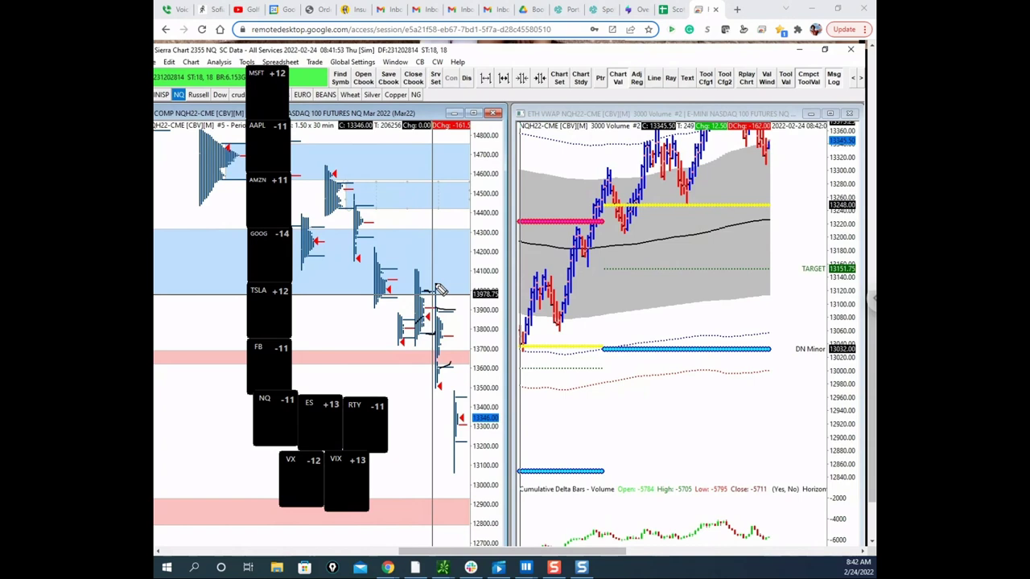
Step: Merge the two NQ profiles preceding the current session's profile with their prior profiles into one composite
right_click(420, 308)
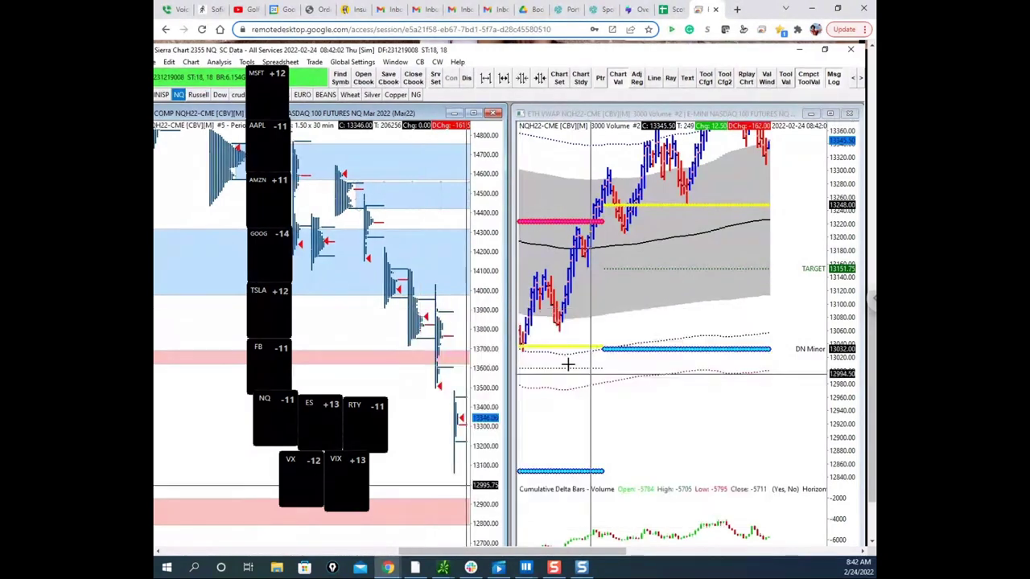
left_click(608, 379)
right_click(440, 331)
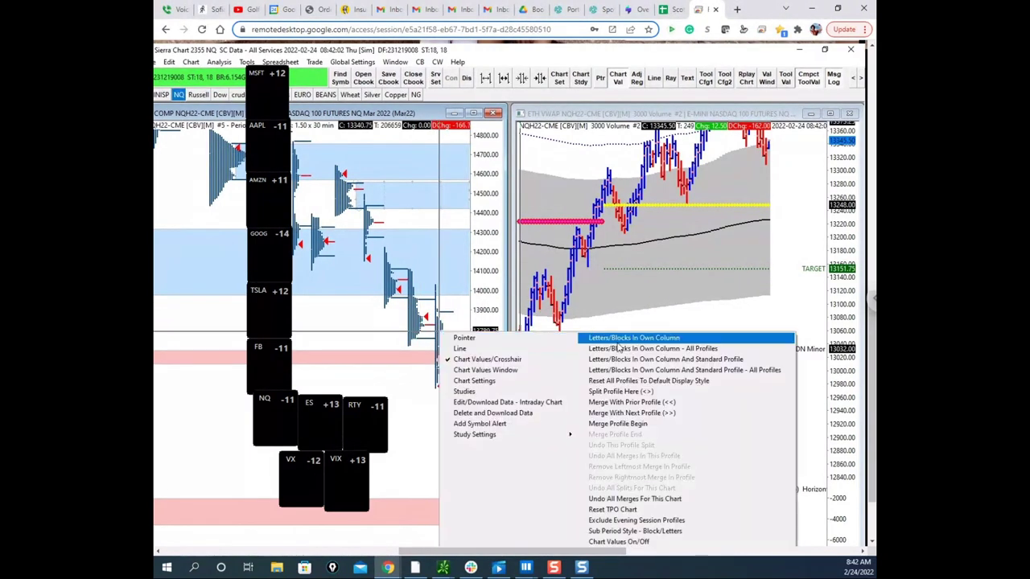
left_click(627, 402)
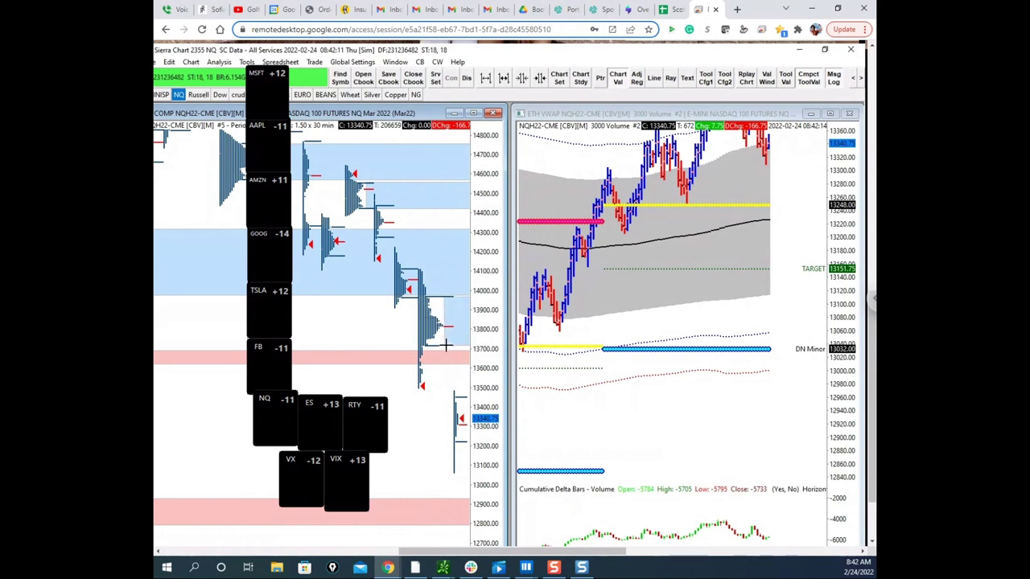
Step: Circle the merged NQ profile, clear the markings, and trace over its upper, middle and lower value lines
left_click_drag(436, 283, 438, 231)
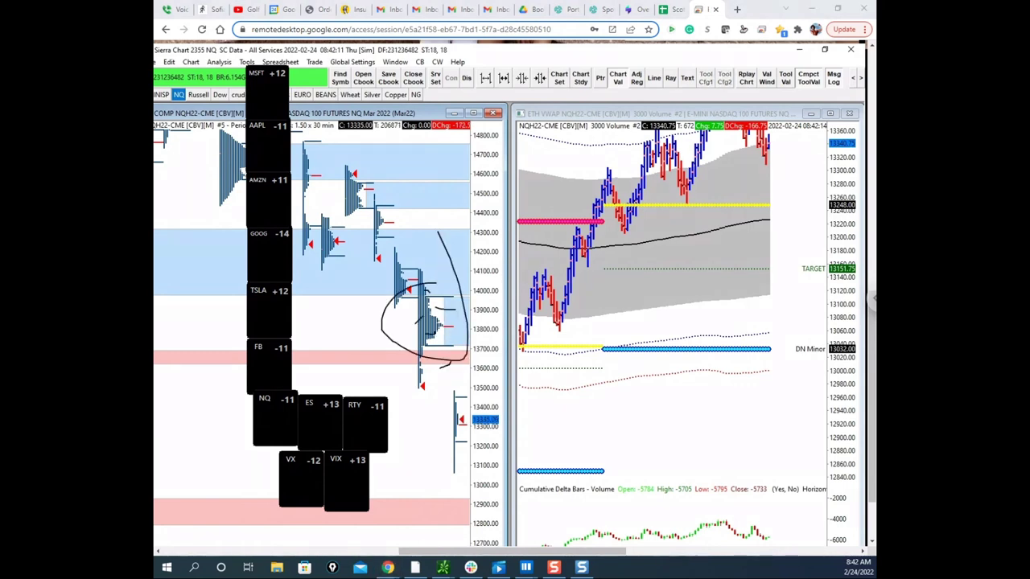
key("ctrl+z")
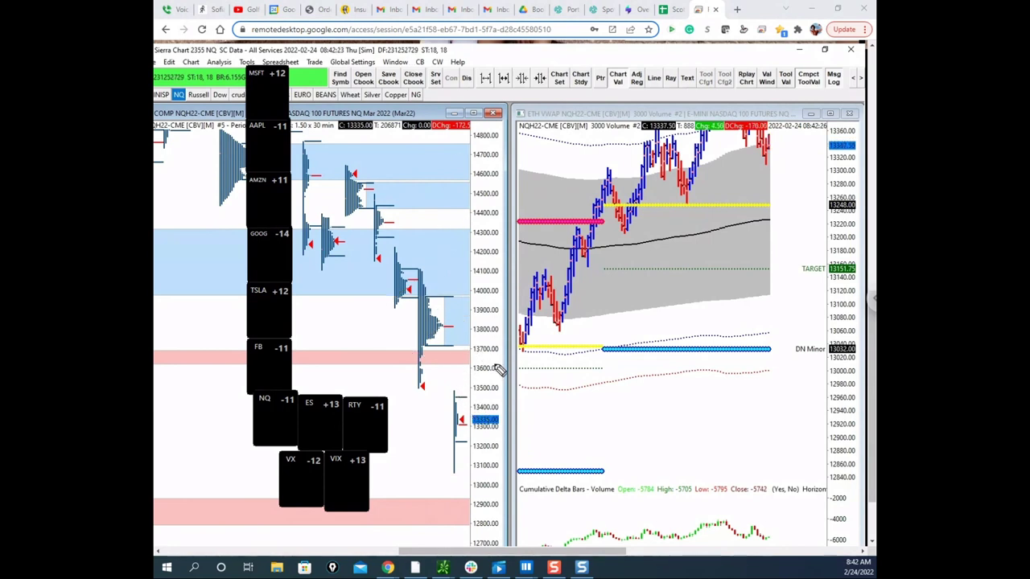
left_click_drag(449, 326, 463, 328)
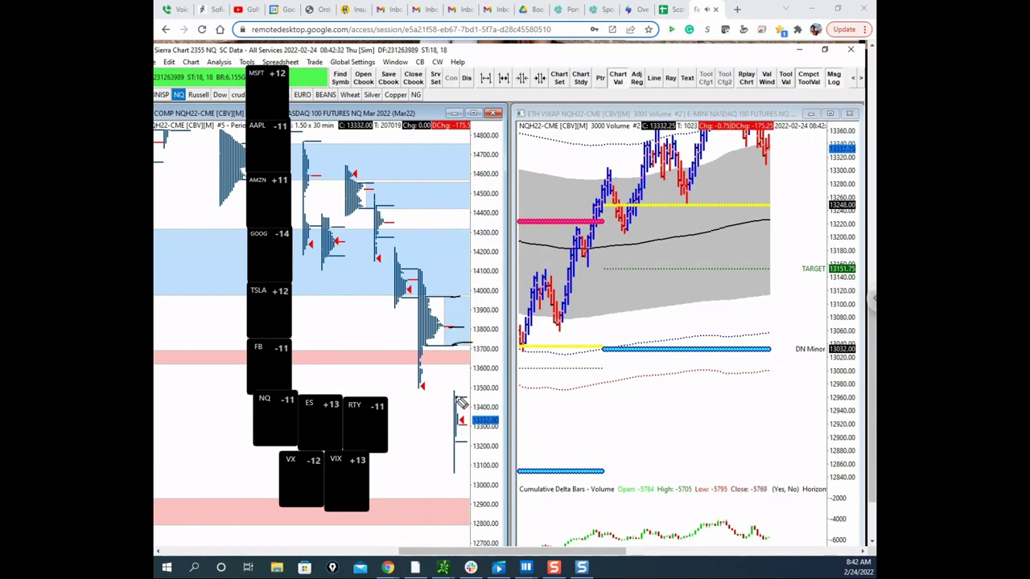
Step: Sketch an NQ rise to the merged profile's lower value line and a drop into the 12800–12900 pink zone, then clear the markings
mouse_move(458, 400)
left_mouse_down()
mouse_move(477, 346)
mouse_move(499, 505)
left_mouse_up()
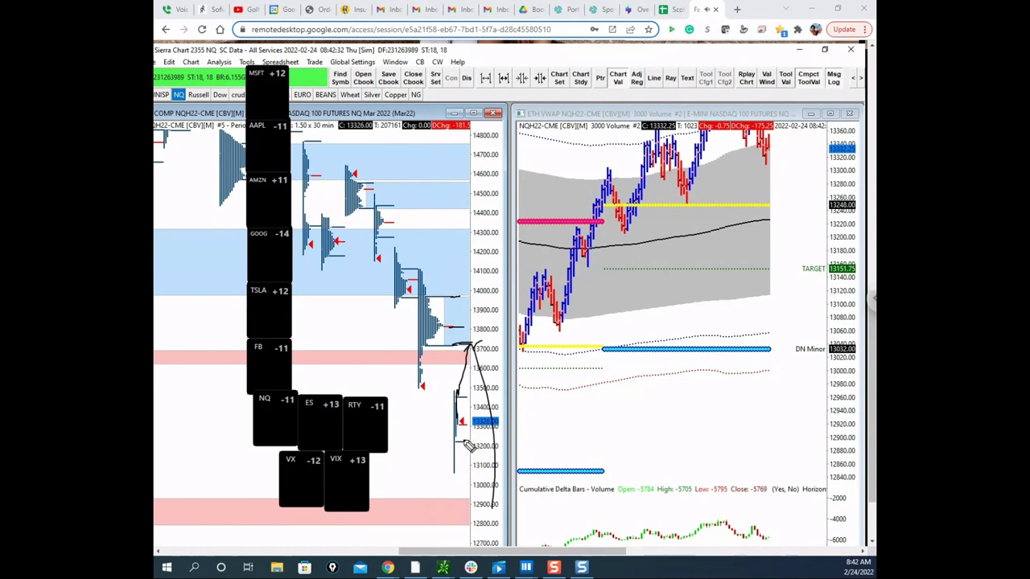
left_click_drag(456, 421, 456, 505)
left_click_drag(428, 498, 468, 493)
mouse_move(427, 521)
left_mouse_down()
mouse_move(460, 521)
mouse_move(422, 522)
mouse_move(370, 490)
left_mouse_up()
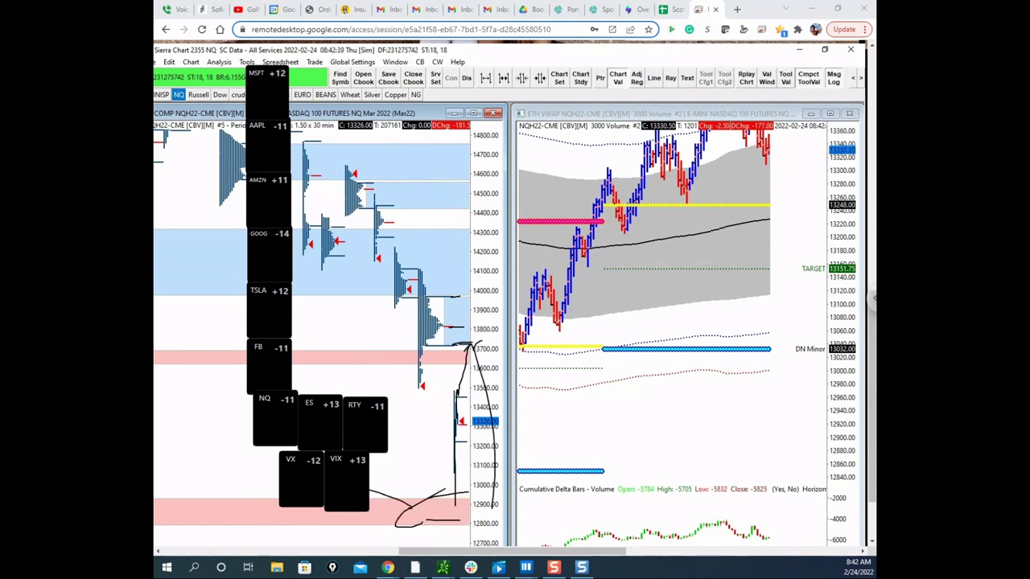
key("Escape")
mouse_move(488, 500)
left_mouse_down()
mouse_move(487, 430)
mouse_move(475, 440)
left_mouse_up()
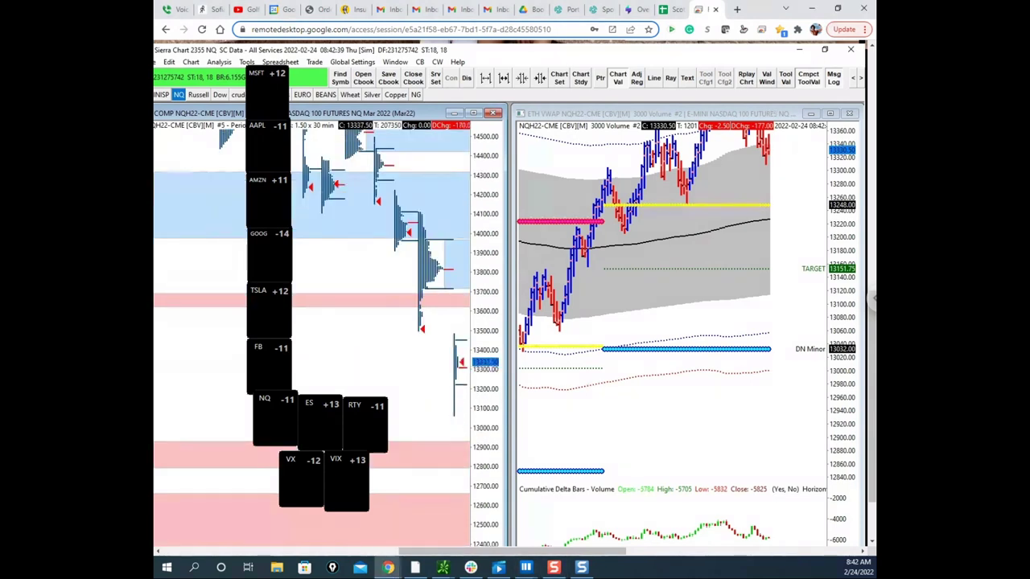
Step: Switch to thinkorswim's daily /NQ chart, maximize it, and show the price range from about 11500 to 15250
key("alt+Tab")
left_click_drag(154, 335, 503, 244)
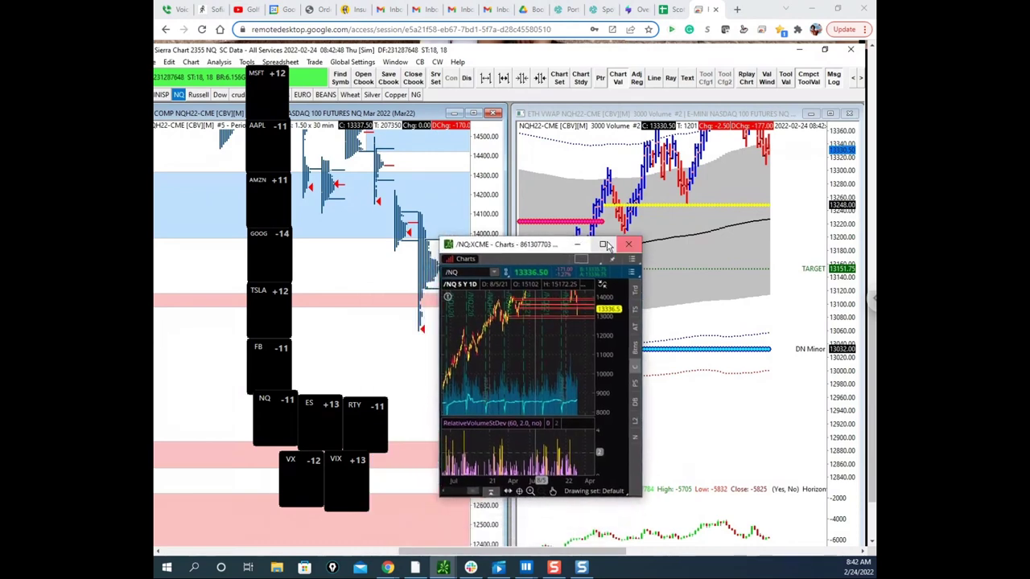
left_click(604, 243)
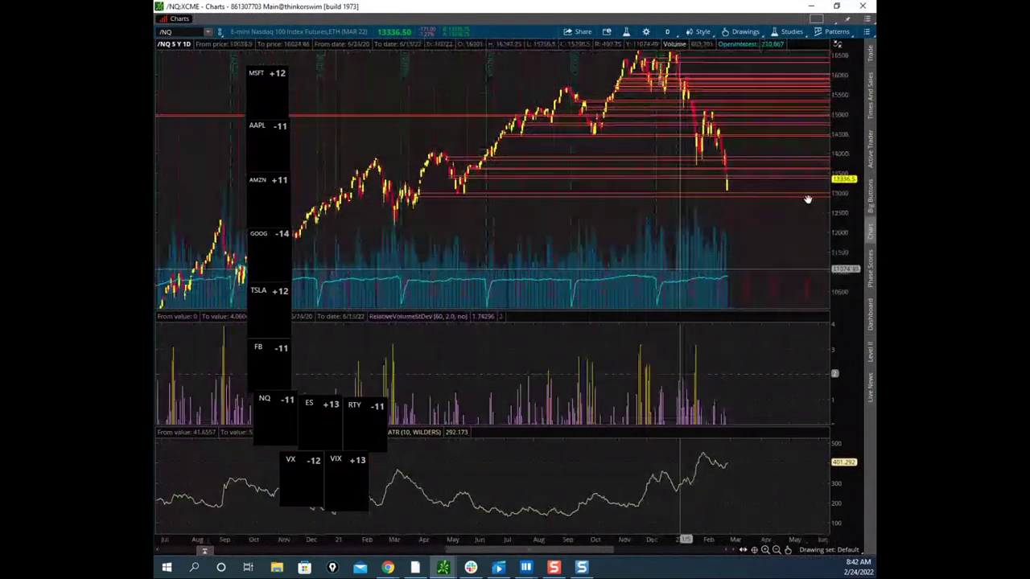
left_click_drag(841, 175, 841, 155)
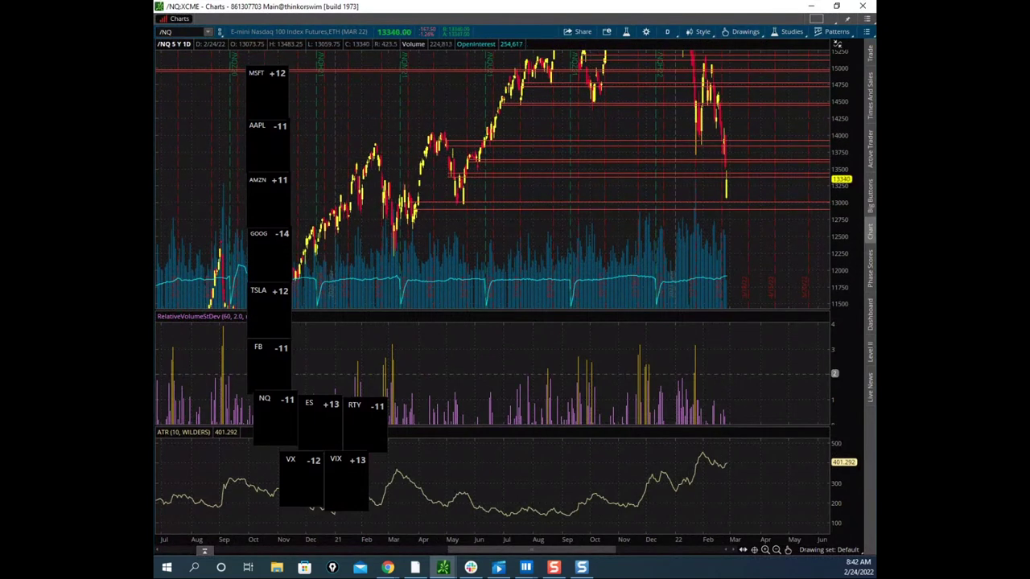
Step: On the daily /NQ chart, box the March 2021 price base, circle February–May 2021 on the time axis, and trace the 12900–13000 zone
key("Escape")
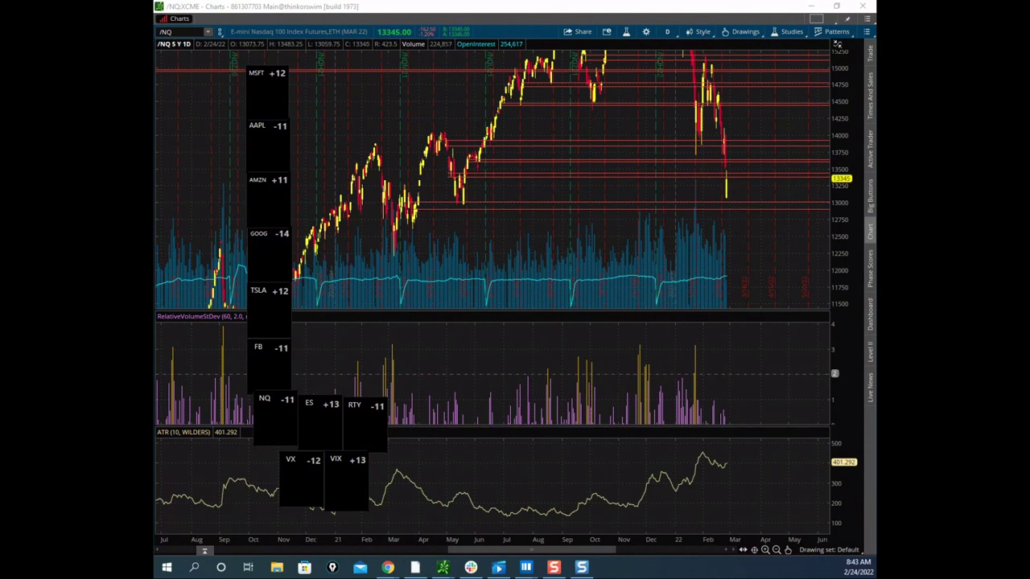
left_click_drag(735, 190, 745, 210)
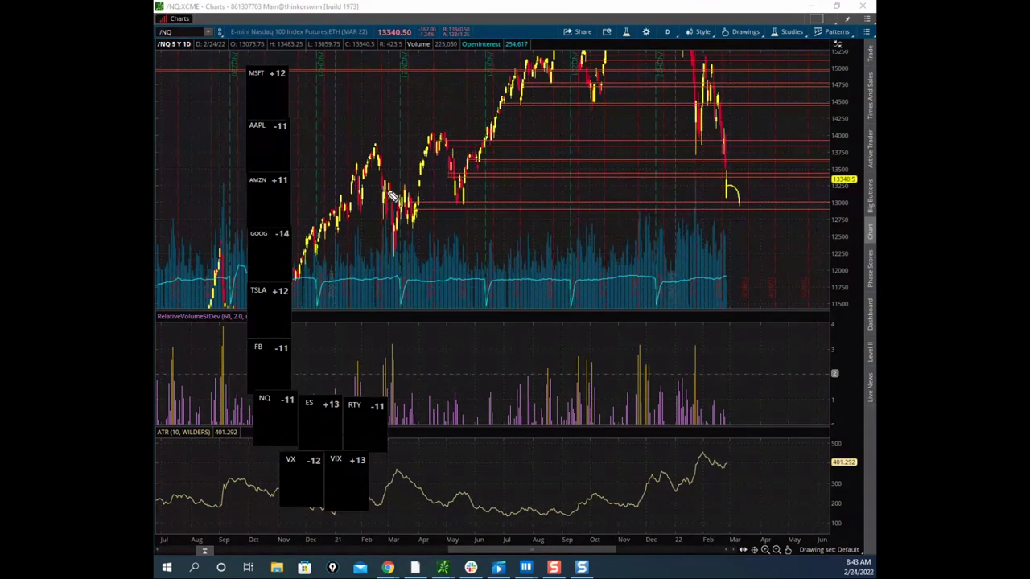
mouse_move(387, 191)
left_mouse_down()
mouse_move(423, 203)
mouse_move(420, 227)
left_mouse_up()
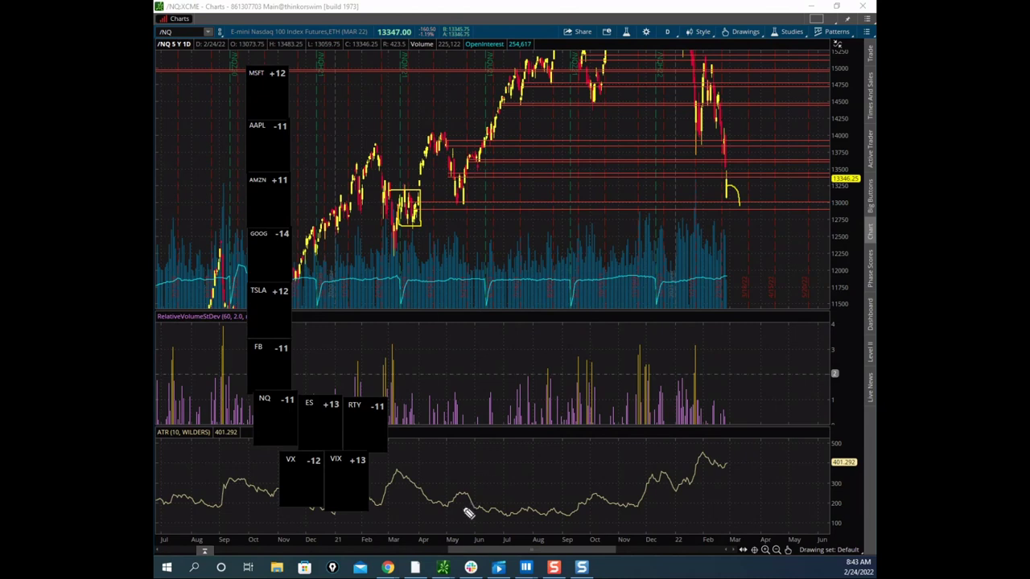
mouse_move(465, 510)
left_mouse_down()
mouse_move(359, 539)
mouse_move(453, 521)
left_mouse_up()
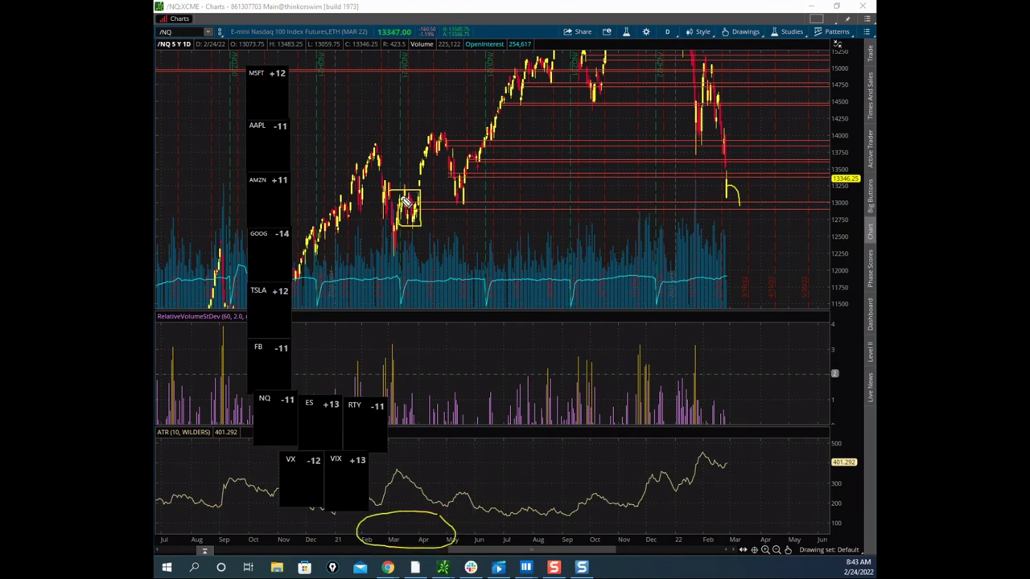
mouse_move(397, 201)
left_mouse_down()
mouse_move(412, 214)
mouse_move(443, 129)
mouse_move(461, 203)
left_mouse_up()
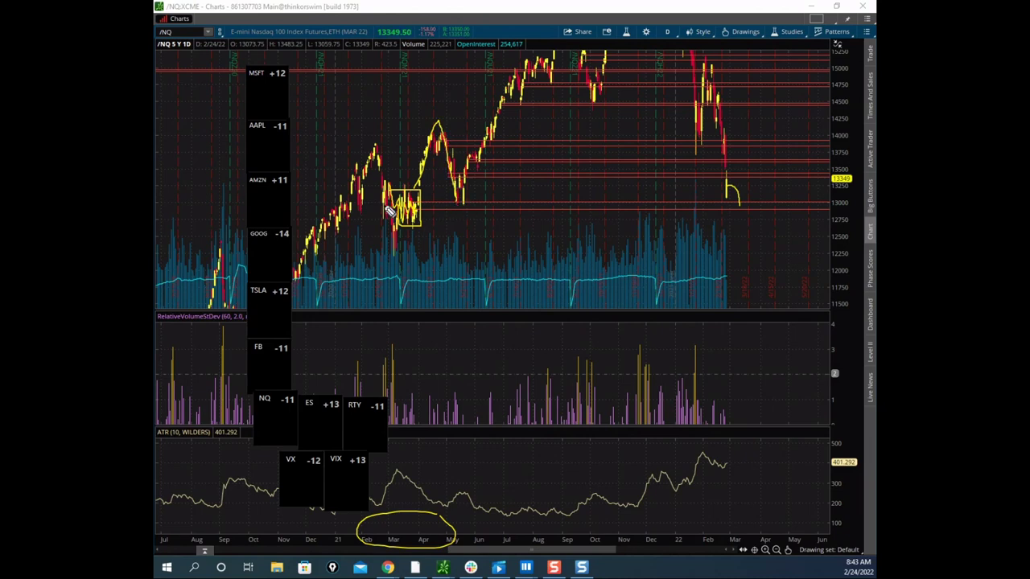
mouse_move(395, 207)
left_mouse_down()
mouse_move(443, 200)
mouse_move(409, 211)
left_mouse_up()
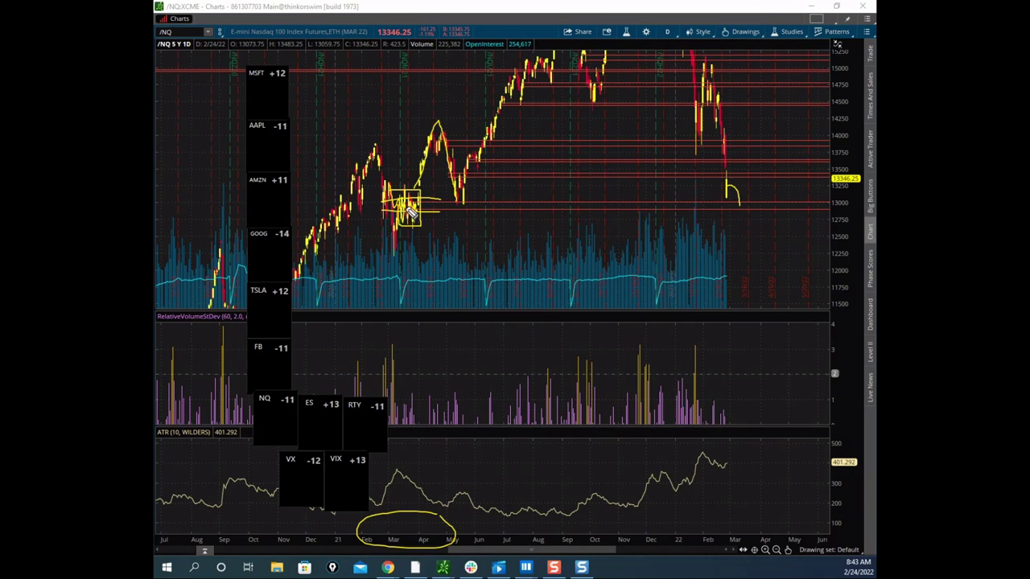
Step: Trace NQ's rally from its May 2021 low, extend that low's level to current price, sketch a drop below it, and clear the markings
left_click_drag(462, 207, 552, 33)
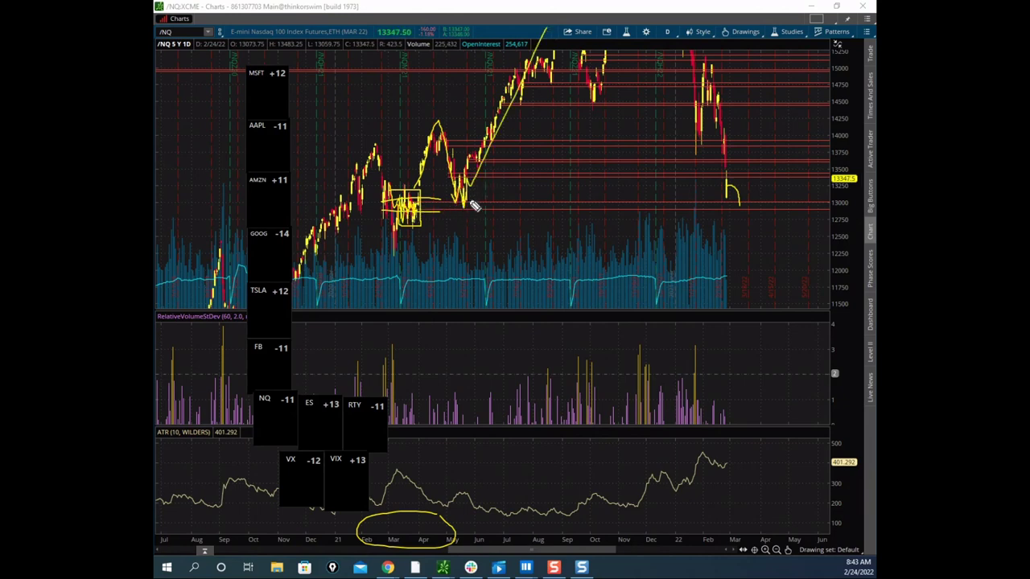
left_click_drag(464, 207, 537, 55)
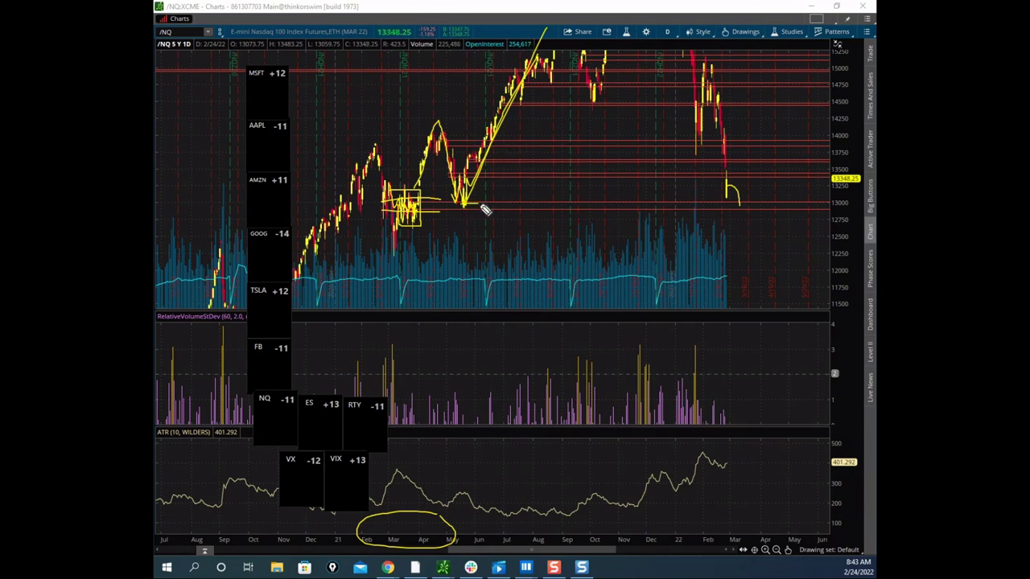
left_click_drag(485, 210, 632, 213)
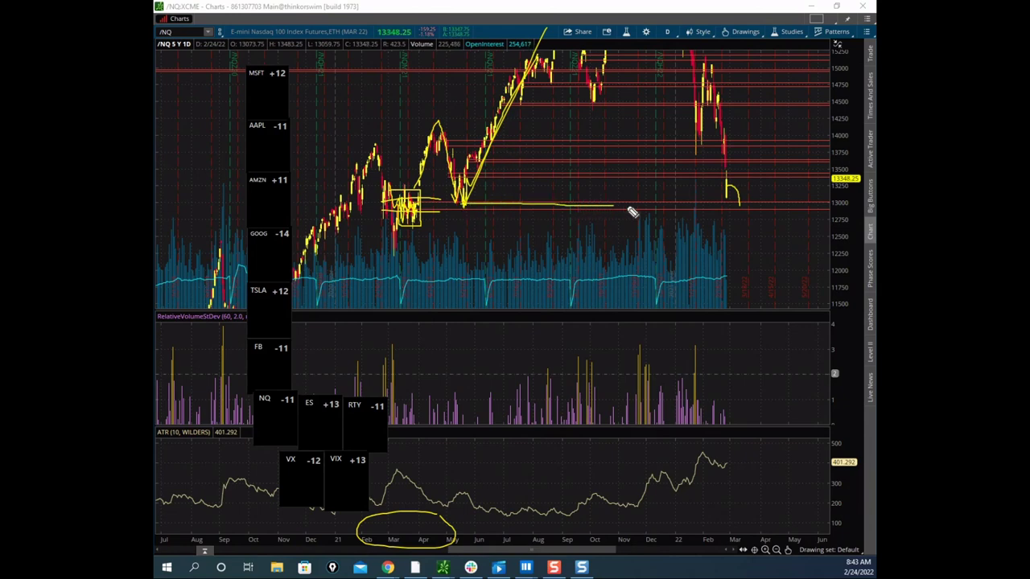
mouse_move(632, 212)
left_mouse_down()
mouse_move(732, 202)
mouse_move(756, 357)
mouse_move(758, 302)
left_mouse_up()
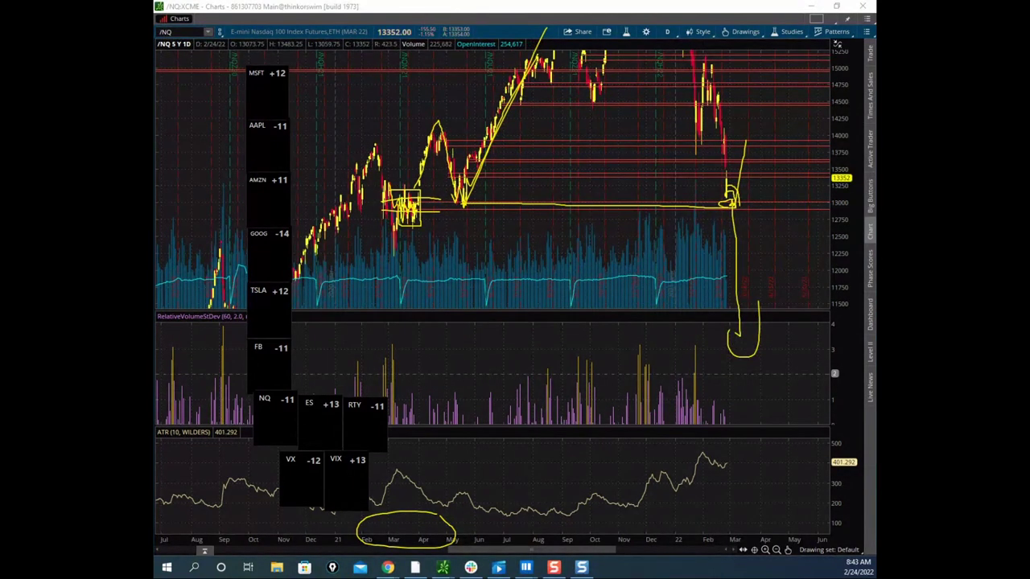
key("Escape")
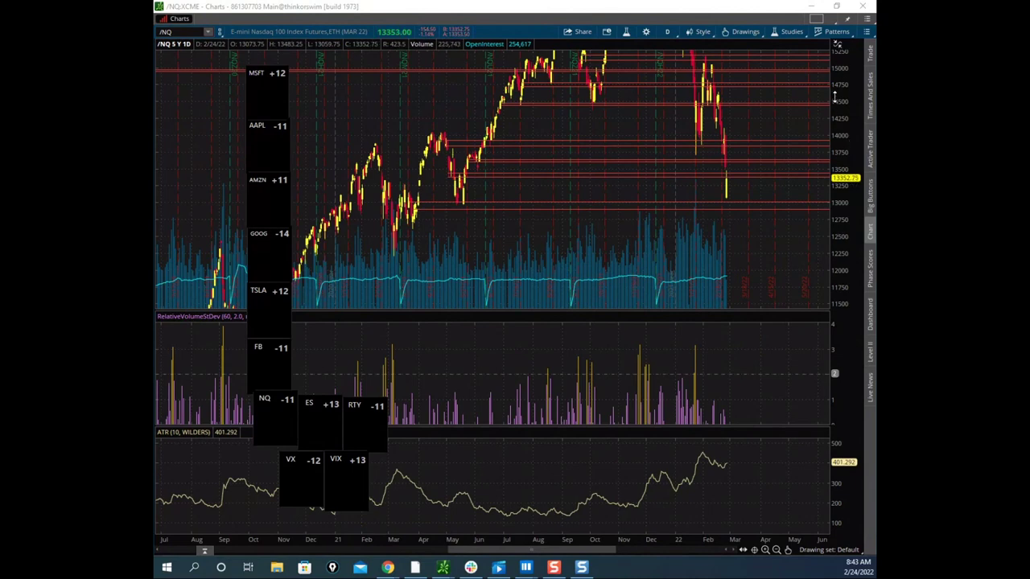
key("Escape")
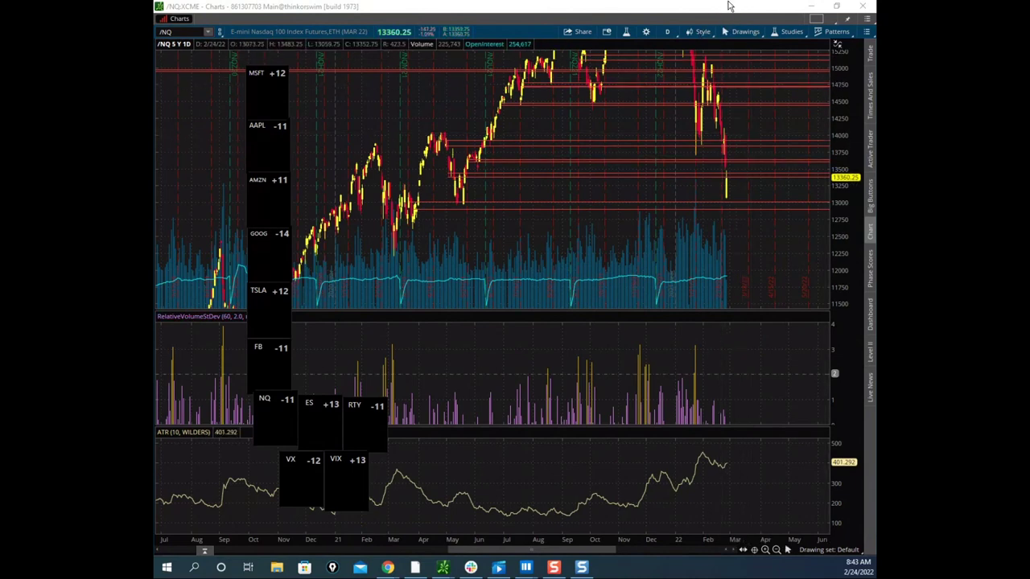
Step: Return to Sierra Chart's NQ workbook and shift the composite profile and ETH VWAP price scales, showing the VWAP chart up to about 13480
left_click_drag(705, 11, 155, 119)
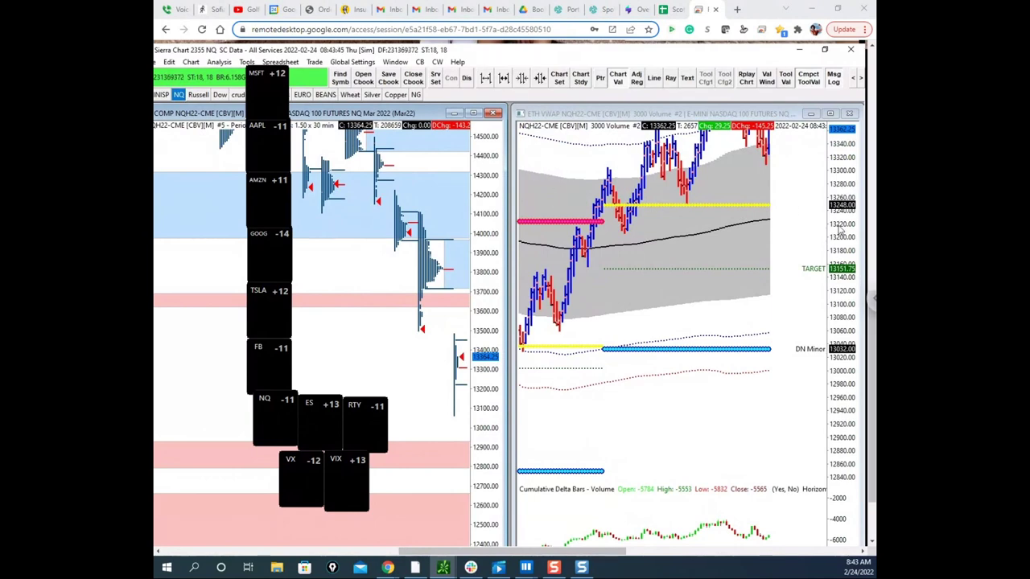
left_click(840, 292)
left_click_drag(839, 292, 840, 377)
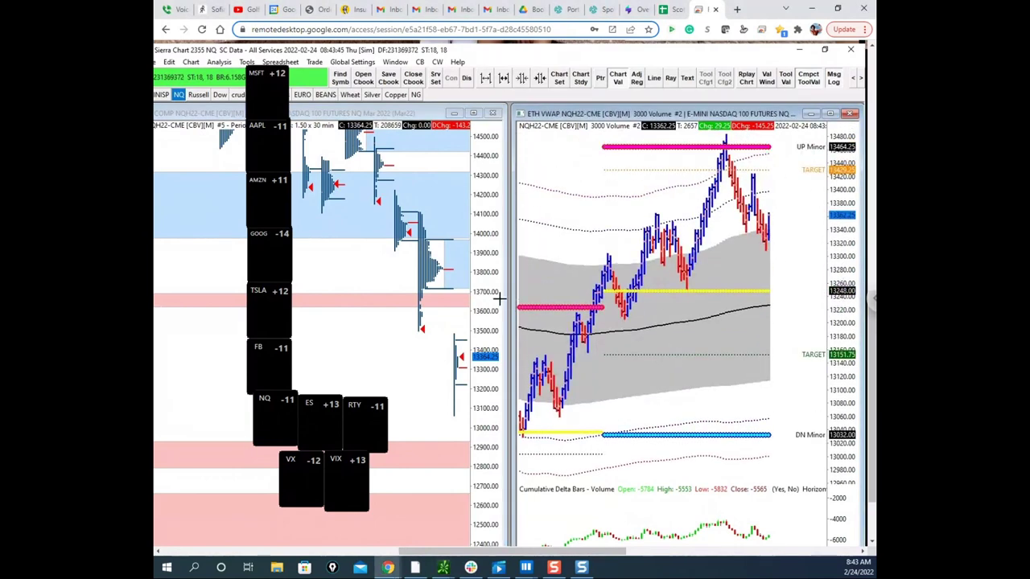
left_click_drag(495, 290, 492, 272)
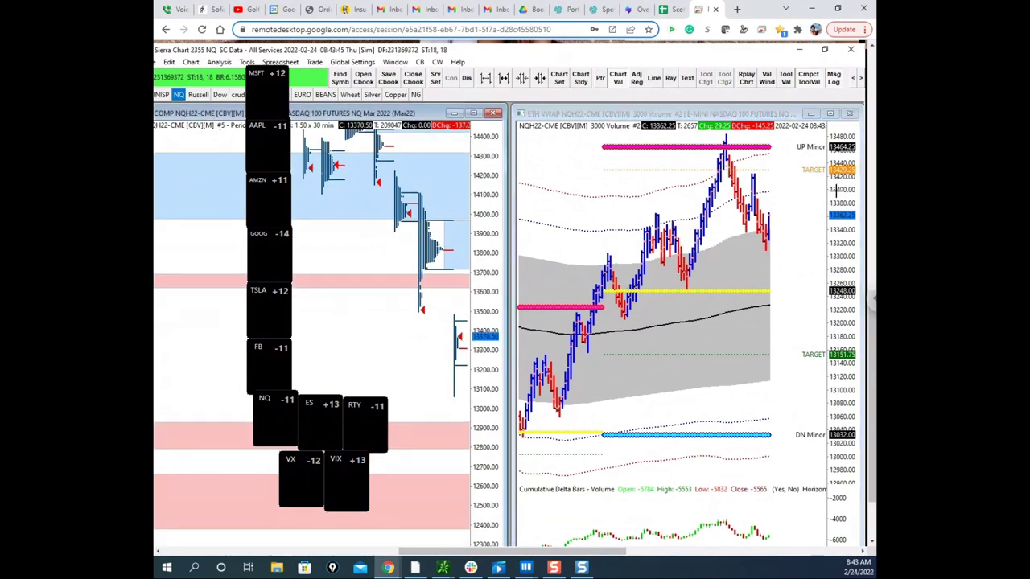
left_click(758, 233)
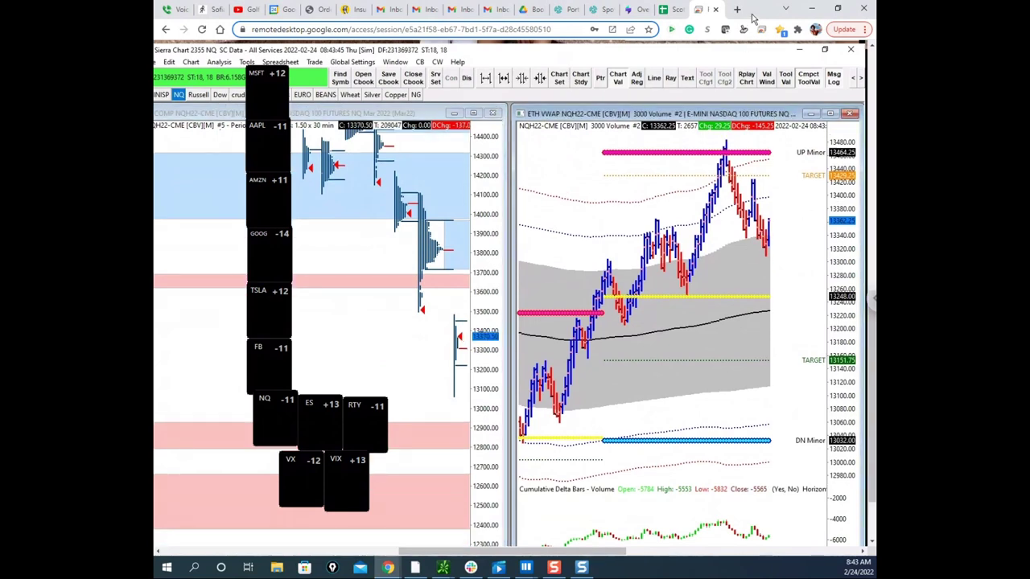
Step: Reposition Bookmap's ES heatmap to about 4130–4190, and bring up the maximized NQ heatmap showing about 13275–13425
left_click_drag(753, 18, 155, 69)
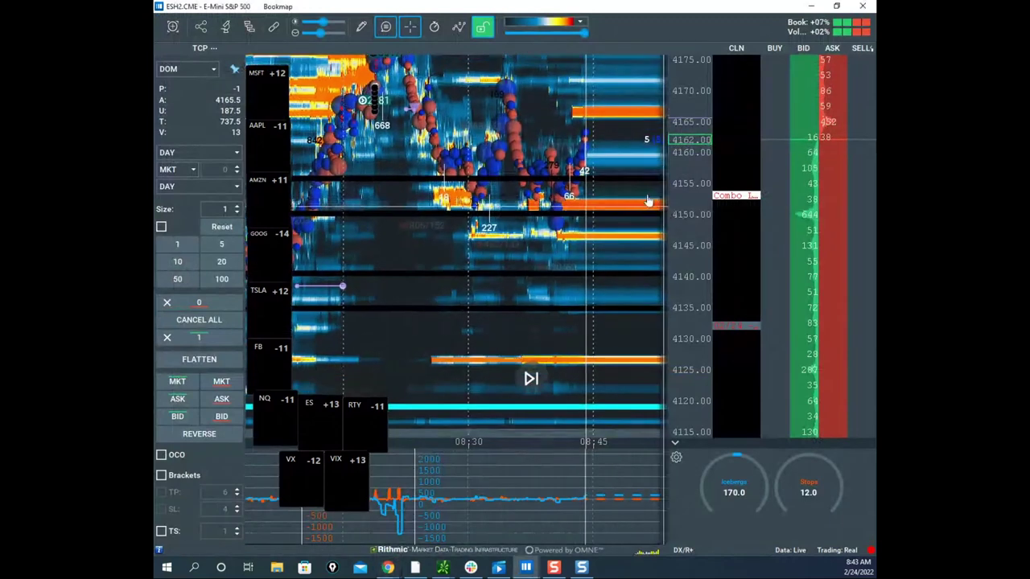
left_click_drag(648, 201, 596, 310)
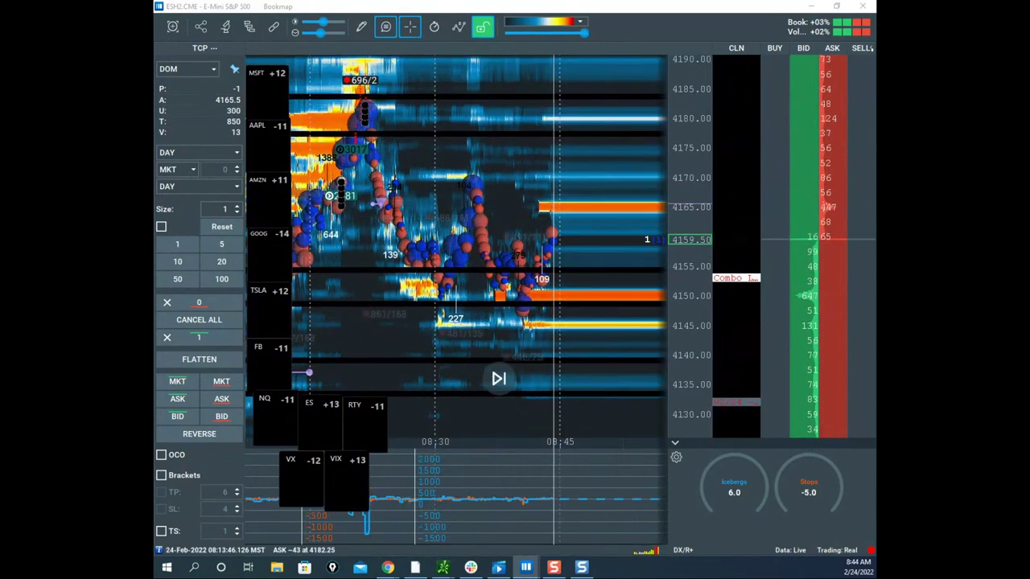
left_click_drag(523, 578, 607, 59)
left_click(840, 57)
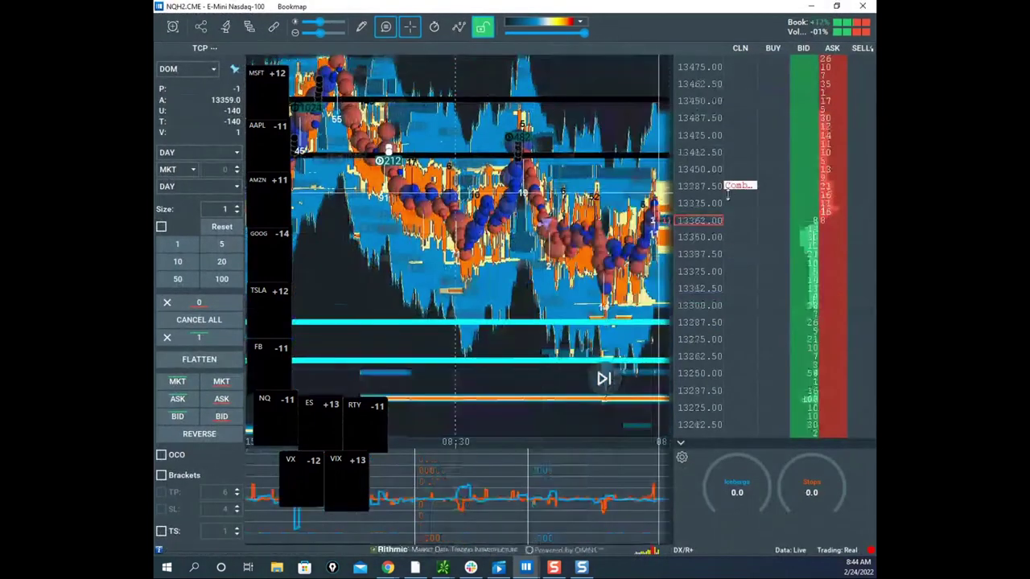
left_click_drag(663, 206, 614, 216)
scroll(693, 189, "up", 3)
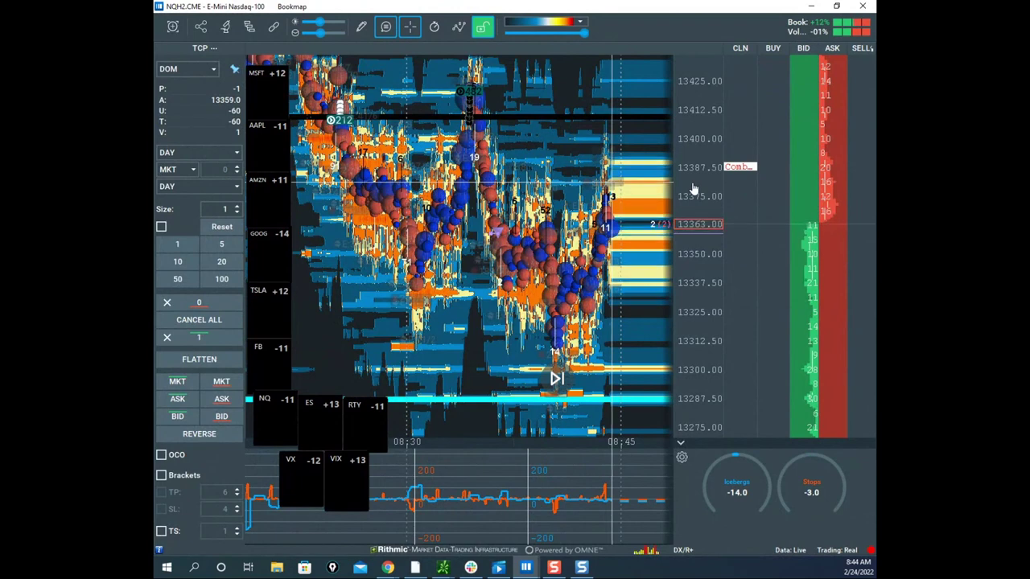
Step: Switch to thinkorswim's daily /ES chart, show about 3500–4600, and sketch a rise from current price to about 4400 and a pullback
mouse_move(332, 483)
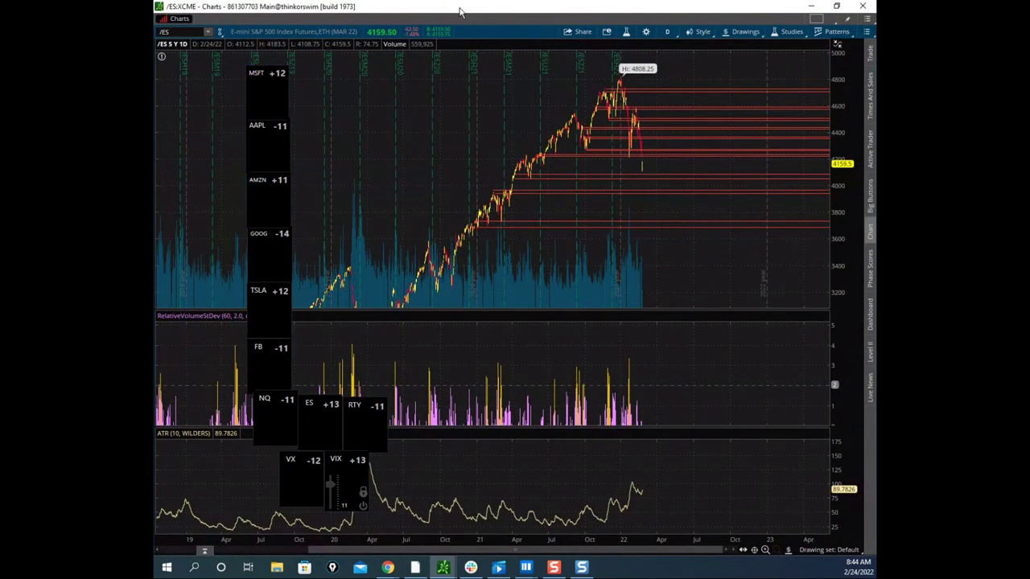
left_click_drag(846, 144, 775, 107)
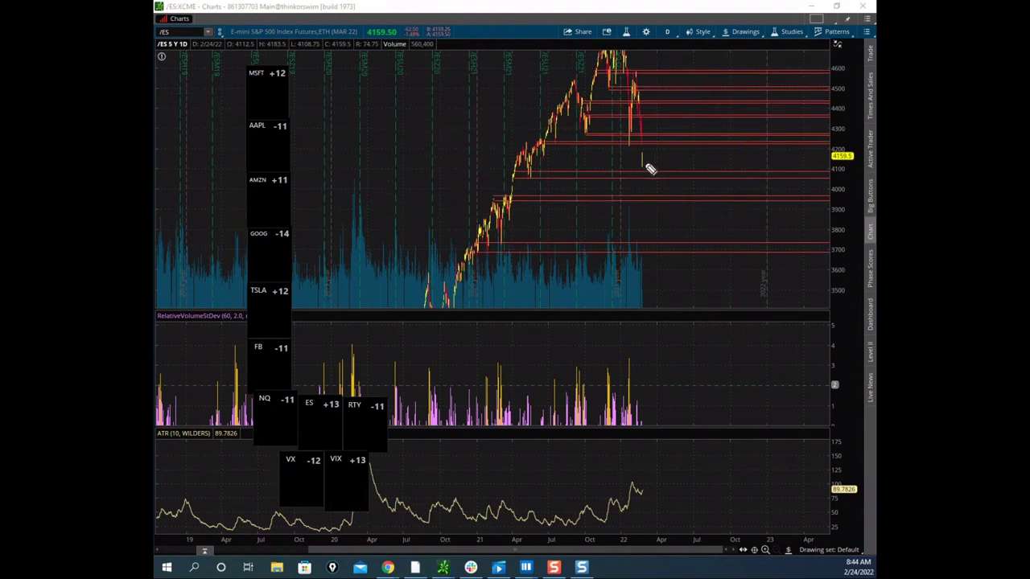
mouse_move(644, 164)
left_mouse_down()
mouse_move(665, 120)
mouse_move(654, 111)
mouse_move(672, 101)
left_mouse_up()
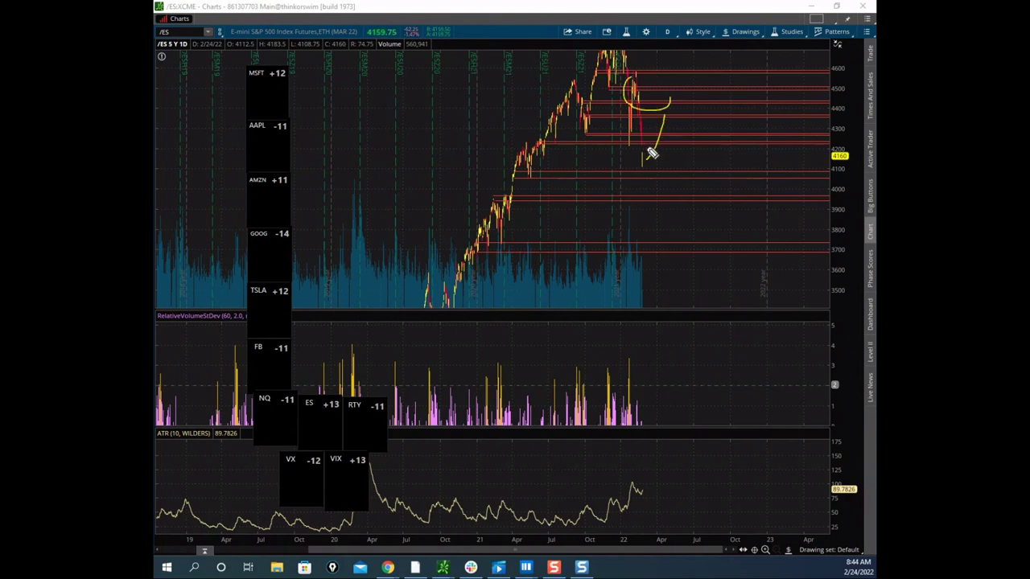
mouse_move(661, 138)
left_mouse_down()
mouse_move(690, 158)
mouse_move(650, 161)
mouse_move(671, 119)
left_mouse_up()
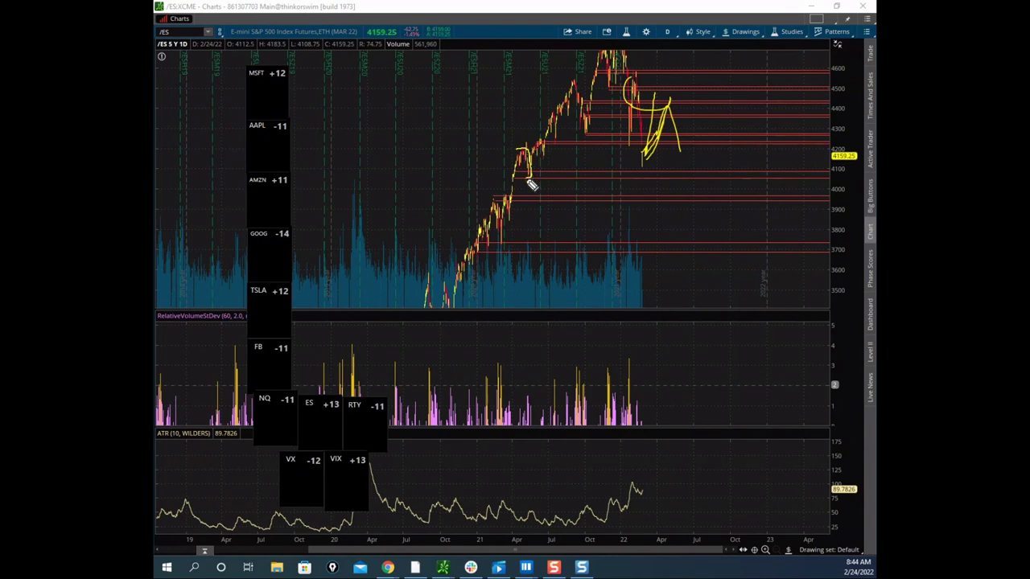
Step: Box ES's spring 2021 base, extend its level to current price, mark the lower red zones, and clear the markings
mouse_move(531, 185)
left_mouse_down()
mouse_move(652, 161)
mouse_move(664, 245)
left_mouse_up()
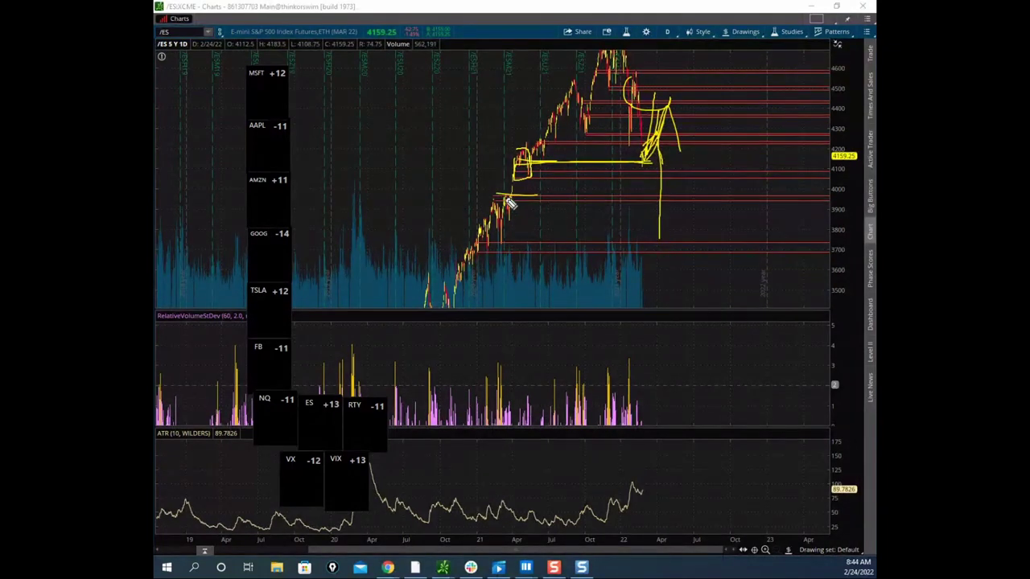
left_click_drag(466, 248, 553, 254)
key("Escape")
Step: Return to Bookmap's ES heatmap and reposition it to show the order book from about 4135 to 4190
mouse_move(624, 10)
left_mouse_down()
mouse_move(414, 98)
mouse_move(156, 177)
left_mouse_up()
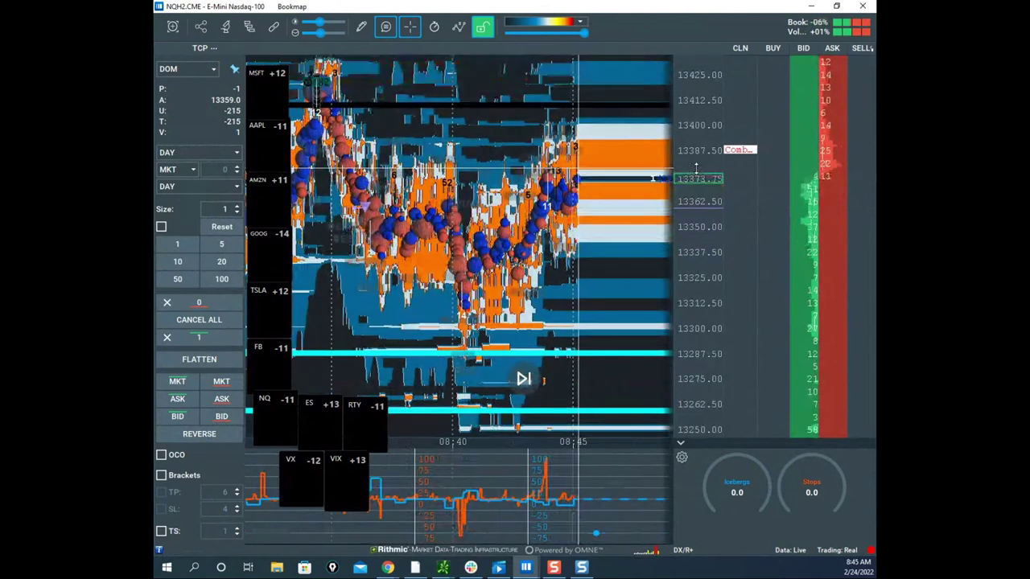
left_click_drag(602, 6, 155, 218)
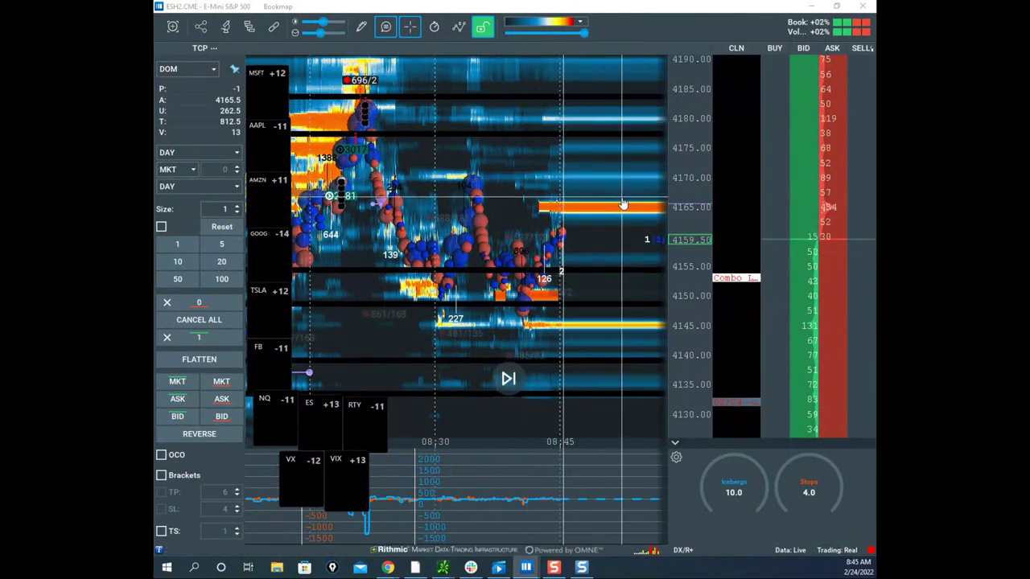
scroll(696, 222, "up", 1)
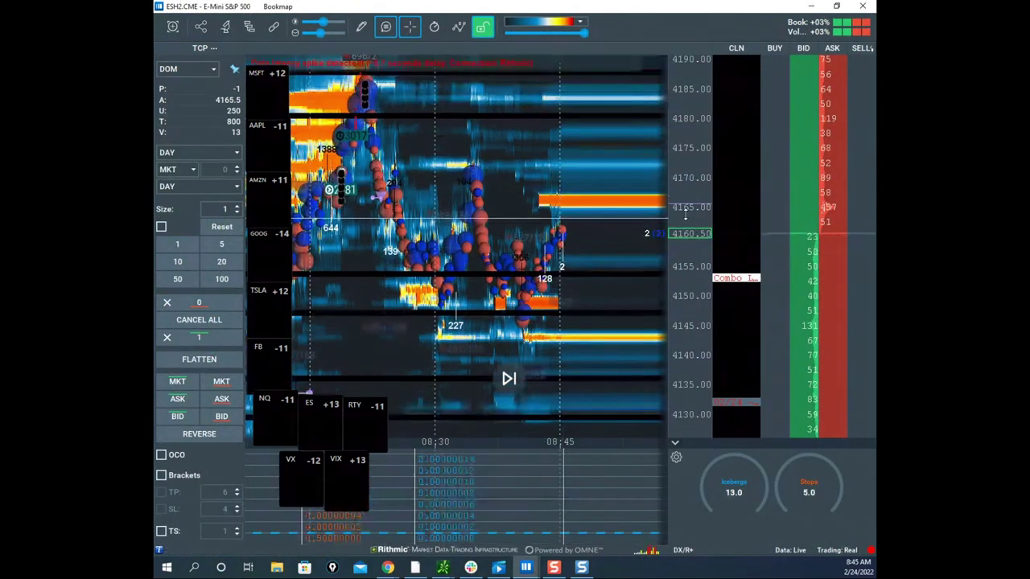
left_click_drag(615, 196, 594, 225)
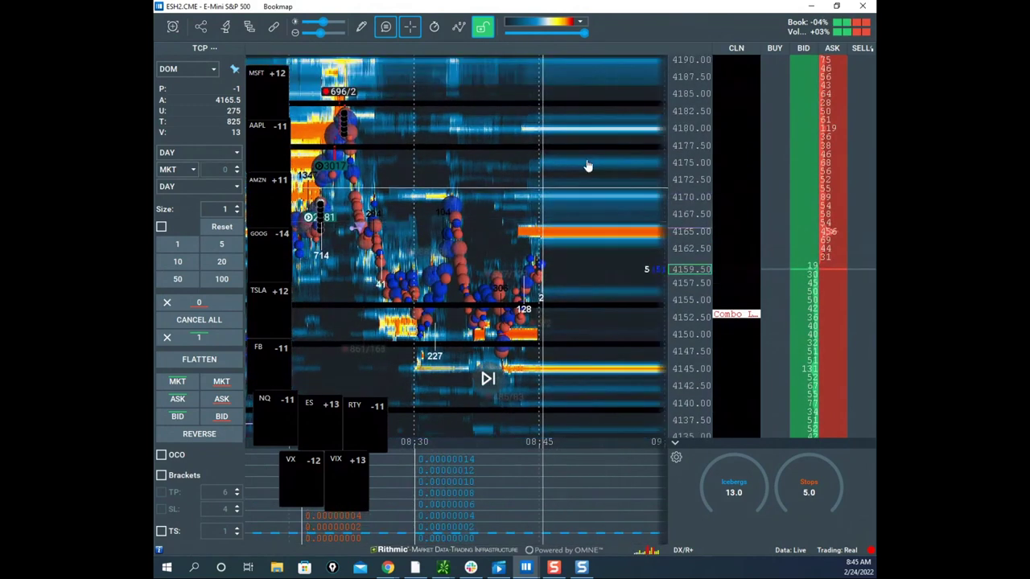
scroll(591, 166, "down", 2)
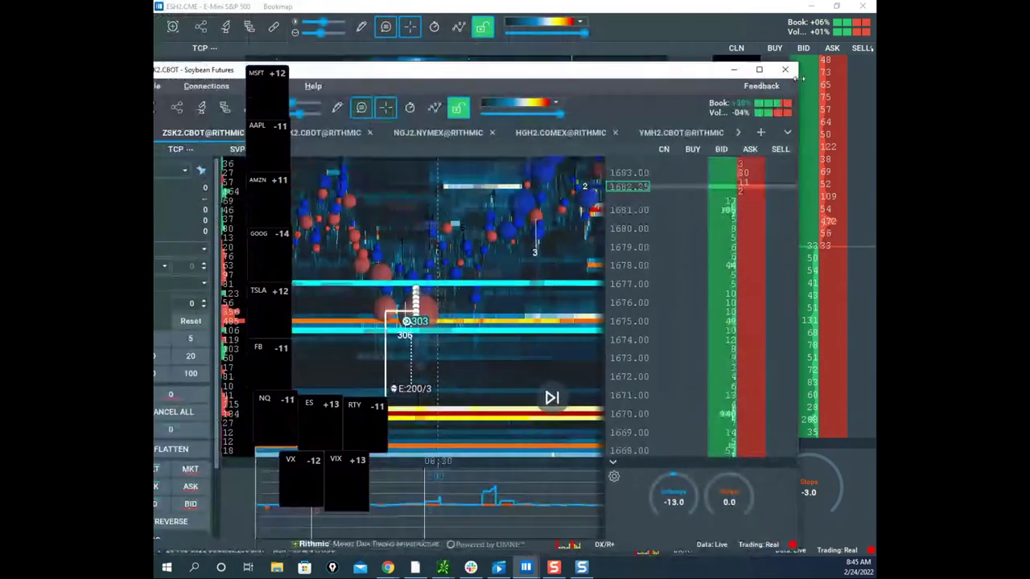
Step: Maximize Bookmap's soybean heatmap, widen its time range, sketch a pullback to 1677.00 and a rally to about 1688, and clear the markings
left_click(759, 69)
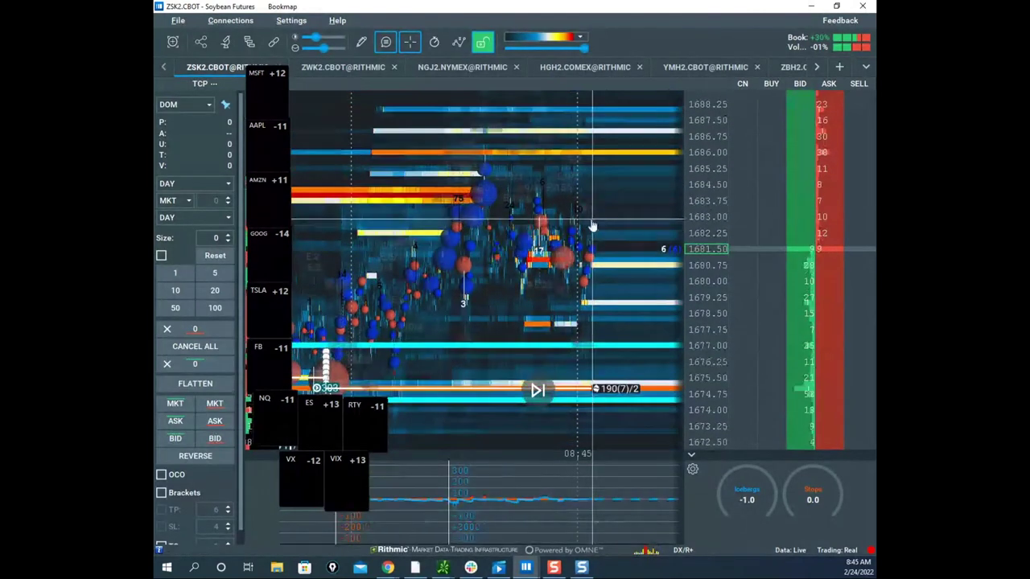
scroll(592, 225, "down", 3)
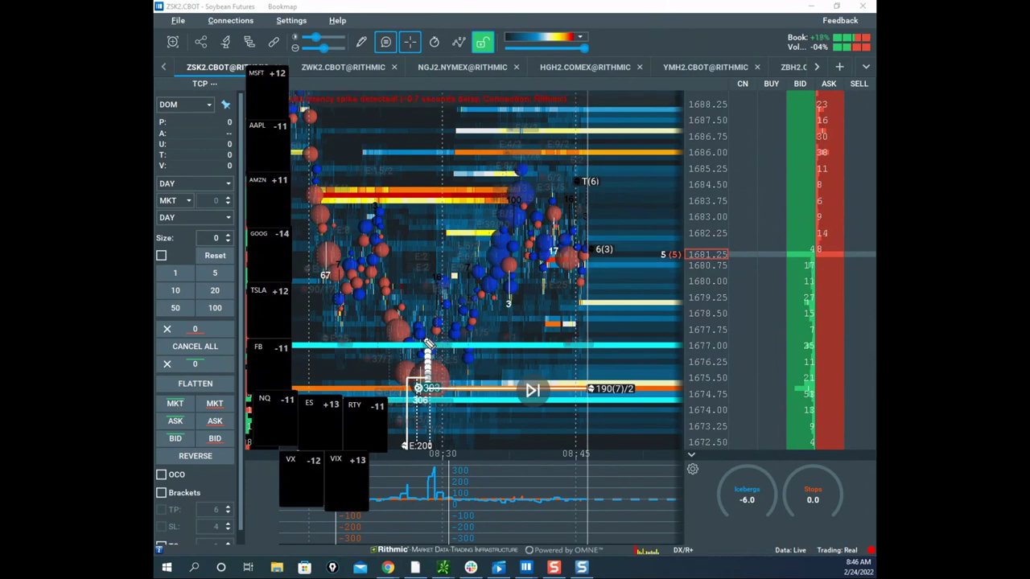
mouse_move(434, 334)
left_mouse_down()
mouse_move(523, 197)
mouse_move(575, 273)
left_mouse_up()
mouse_move(604, 347)
left_mouse_down()
mouse_move(639, 138)
mouse_move(632, 119)
left_mouse_up()
left_click_drag(509, 352, 553, 353)
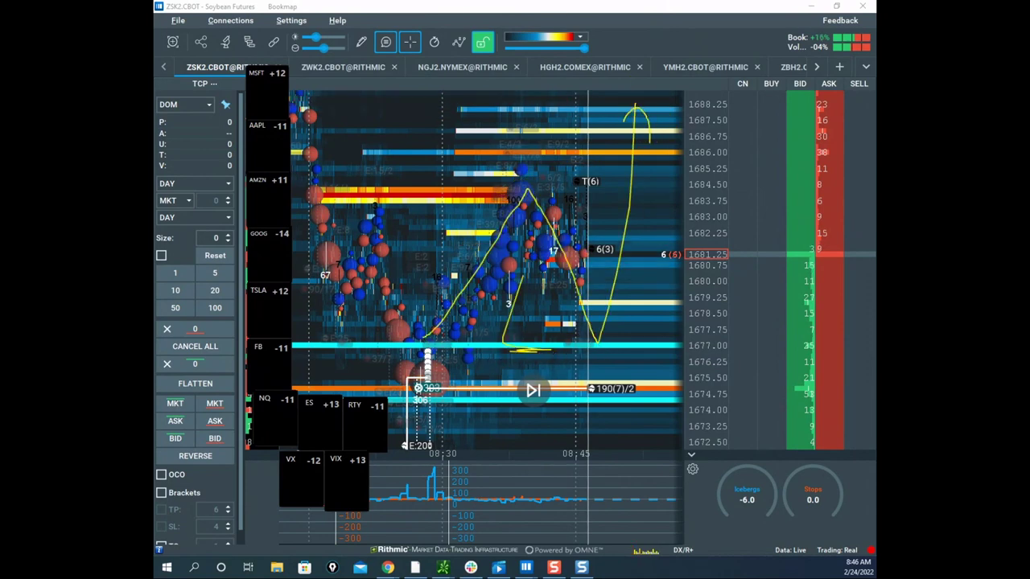
key("Escape")
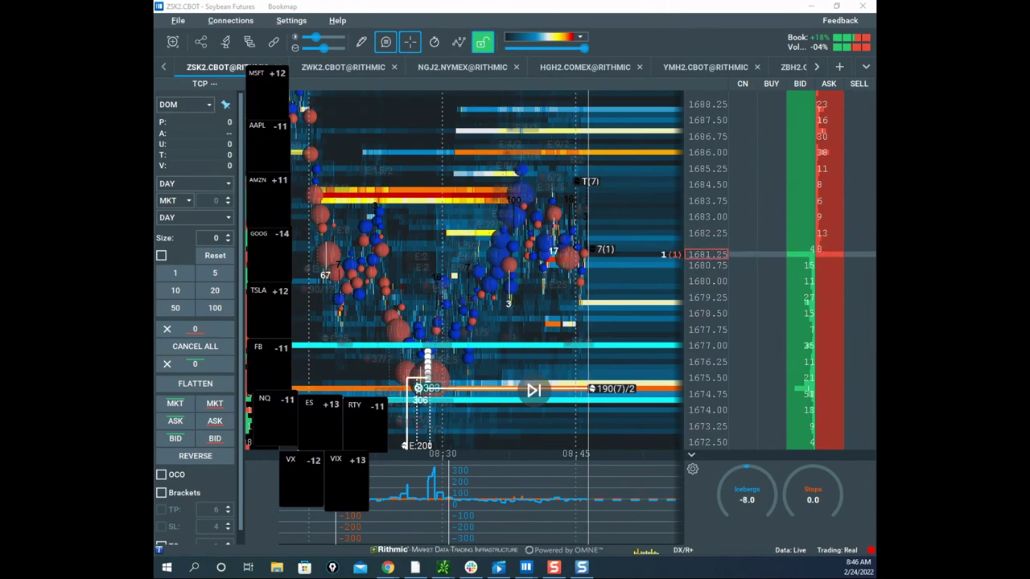
Step: Switch to Sierra Chart's remote soybean chart, examine price against its VWAP bands and profile levels, and return to Bookmap
left_click(388, 567)
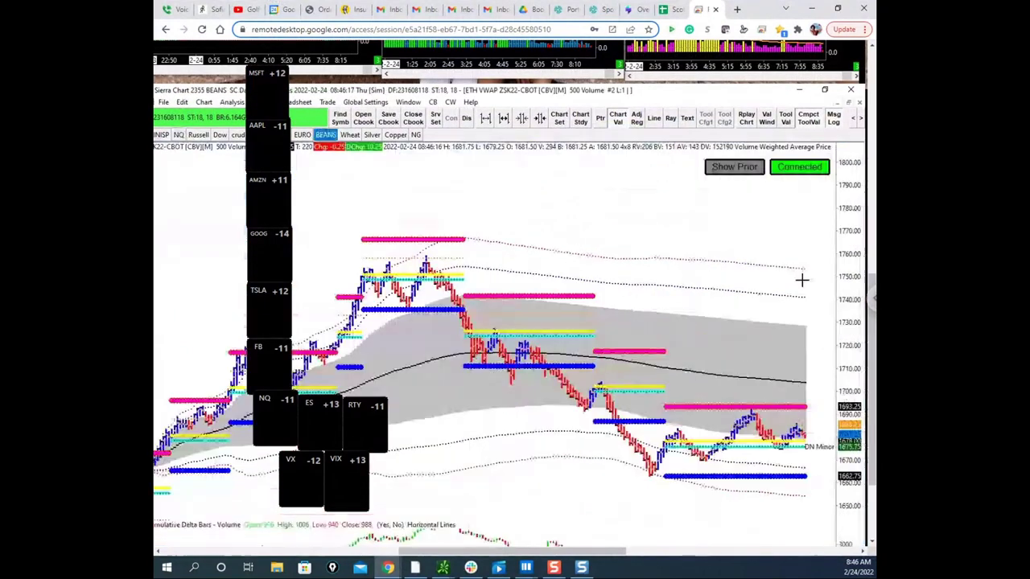
scroll(871, 369, "down", 1)
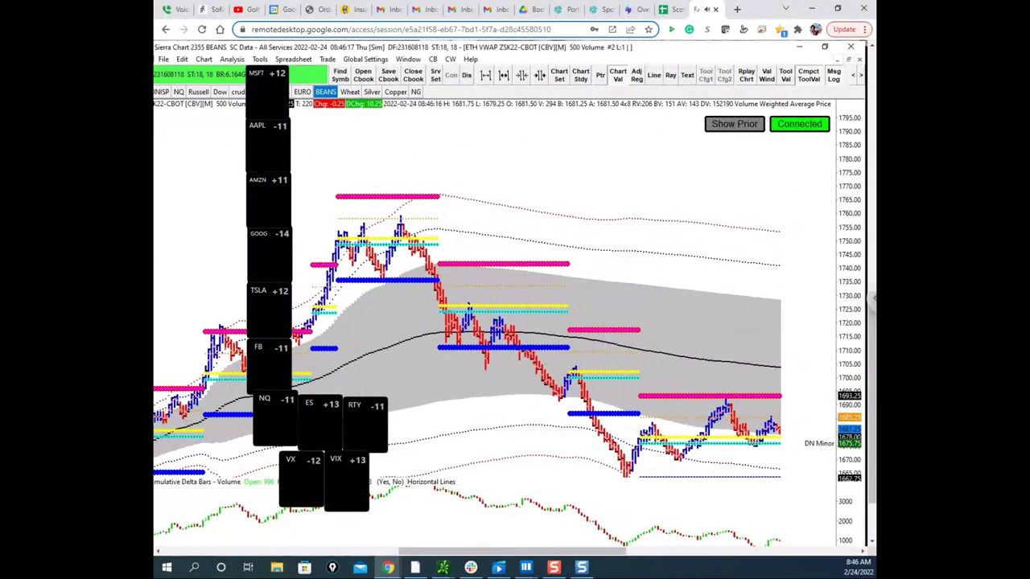
key("Escape")
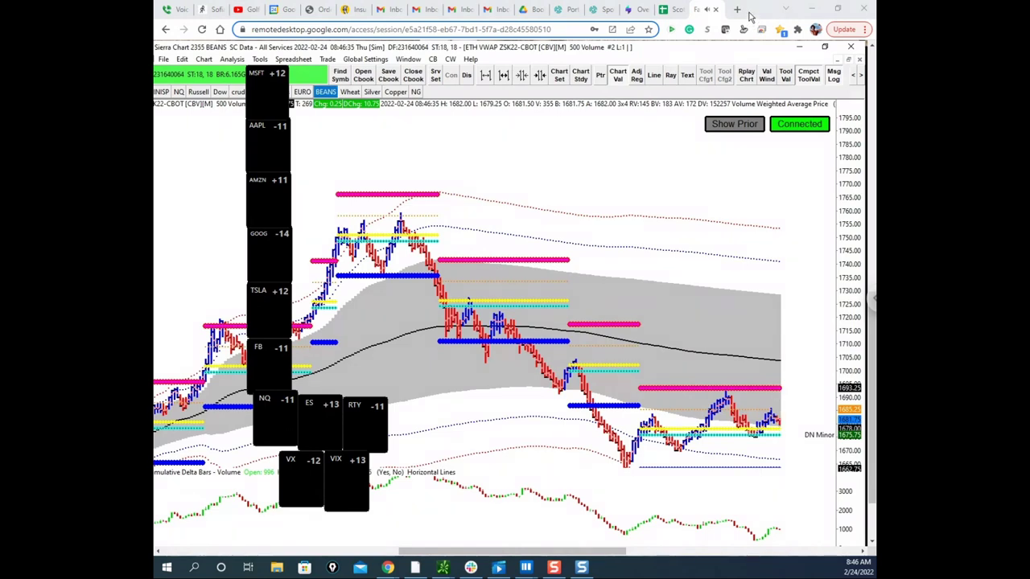
left_click(812, 8)
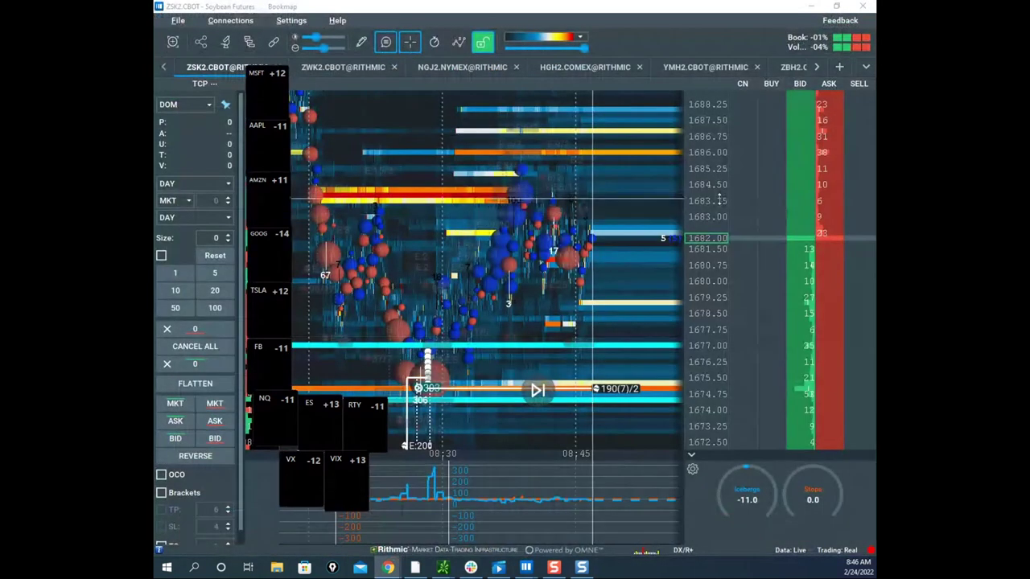
Step: Sketch soybeans' rise, pullback to about 1677.00 and rebound, mark a projected rally from about 1683.00 past 1690.00, and clear the markings
mouse_move(720, 201)
left_mouse_down()
mouse_move(715, 242)
mouse_move(675, 211)
left_mouse_up()
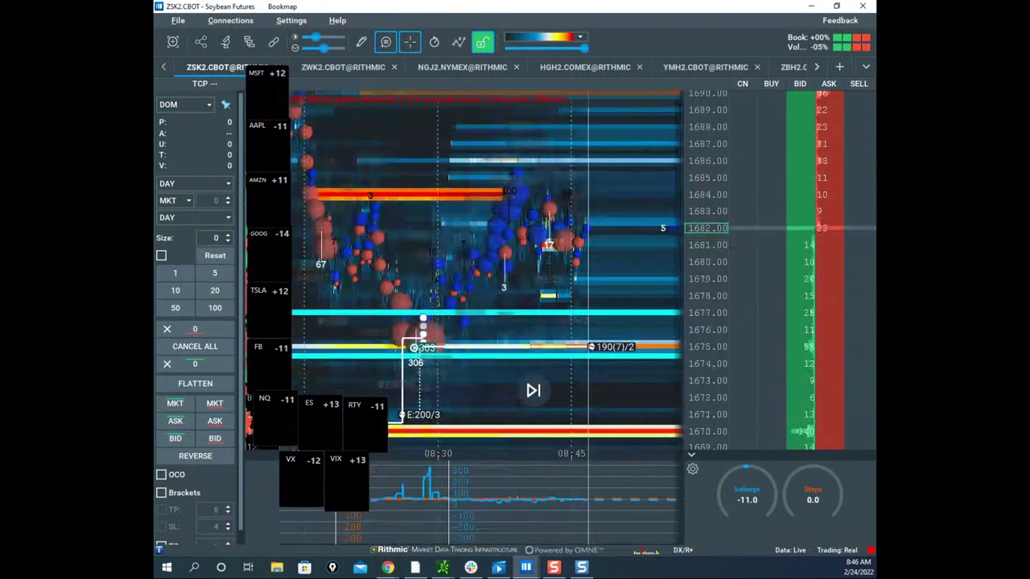
left_click_drag(803, 389, 759, 429)
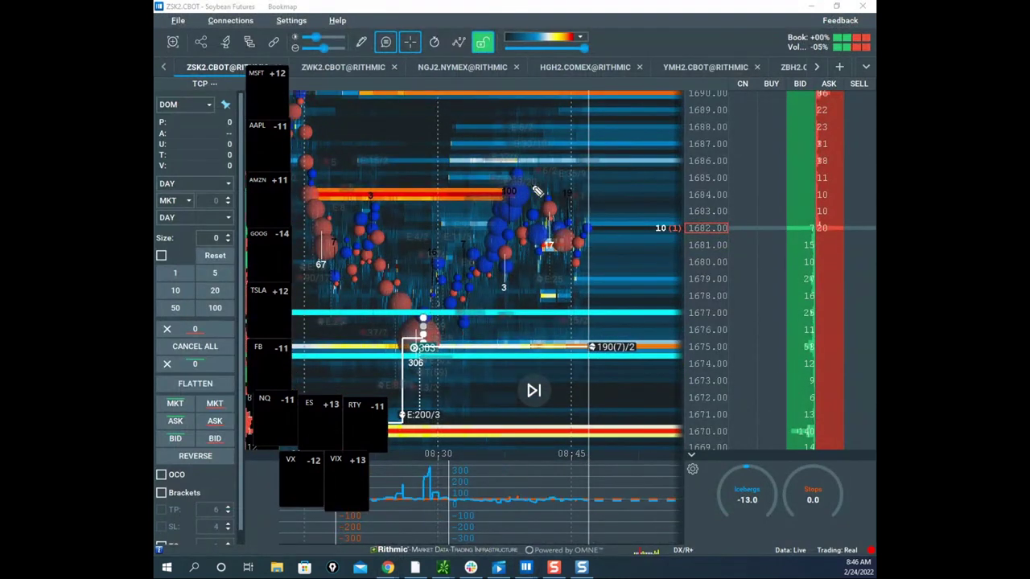
left_click_drag(537, 191, 597, 303)
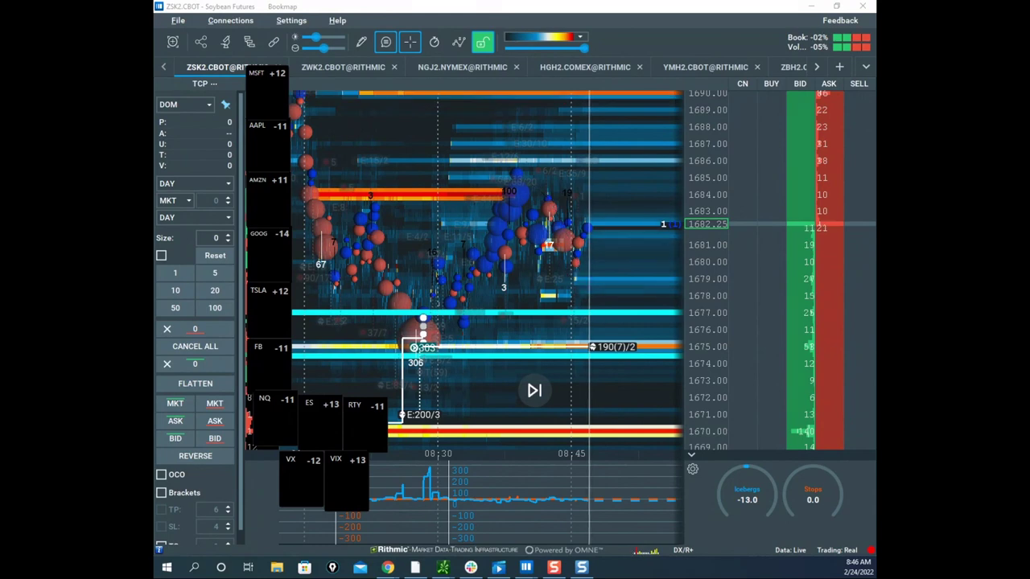
left_click_drag(528, 184, 598, 311)
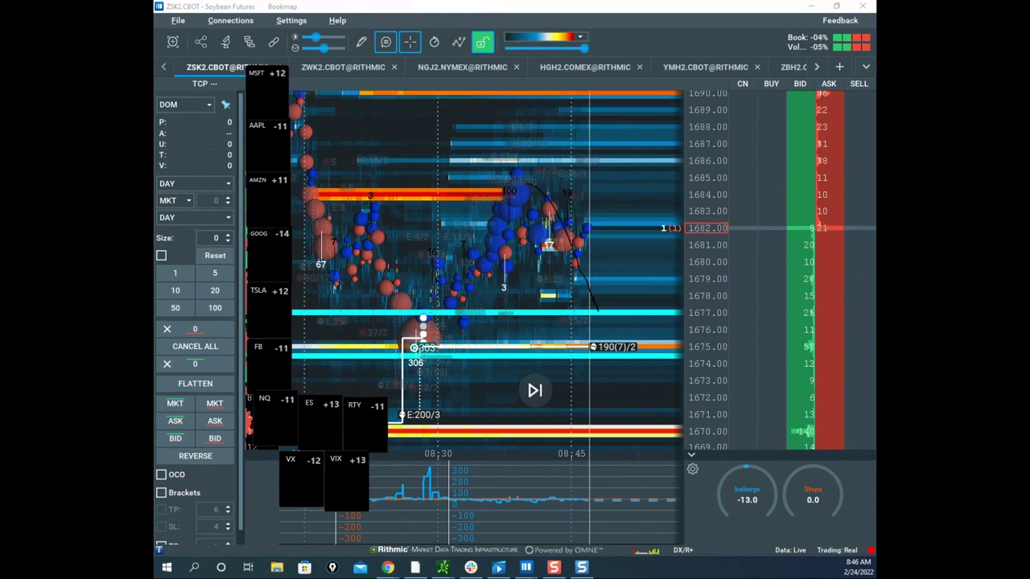
mouse_move(459, 310)
left_mouse_down()
mouse_move(528, 186)
mouse_move(594, 309)
mouse_move(621, 233)
left_mouse_up()
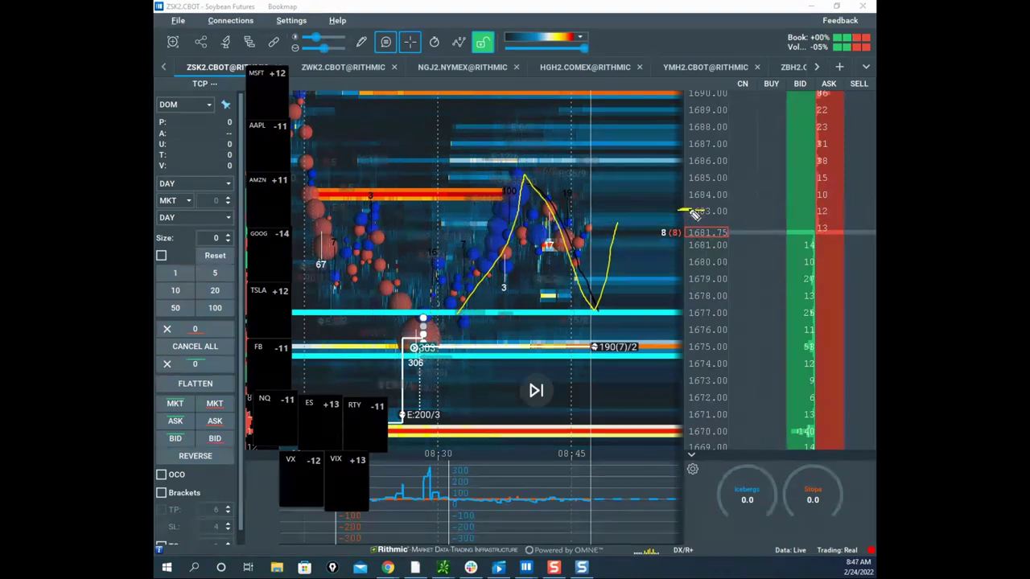
mouse_move(694, 213)
left_mouse_down()
mouse_move(664, 153)
mouse_move(692, 77)
mouse_move(701, 84)
left_mouse_up()
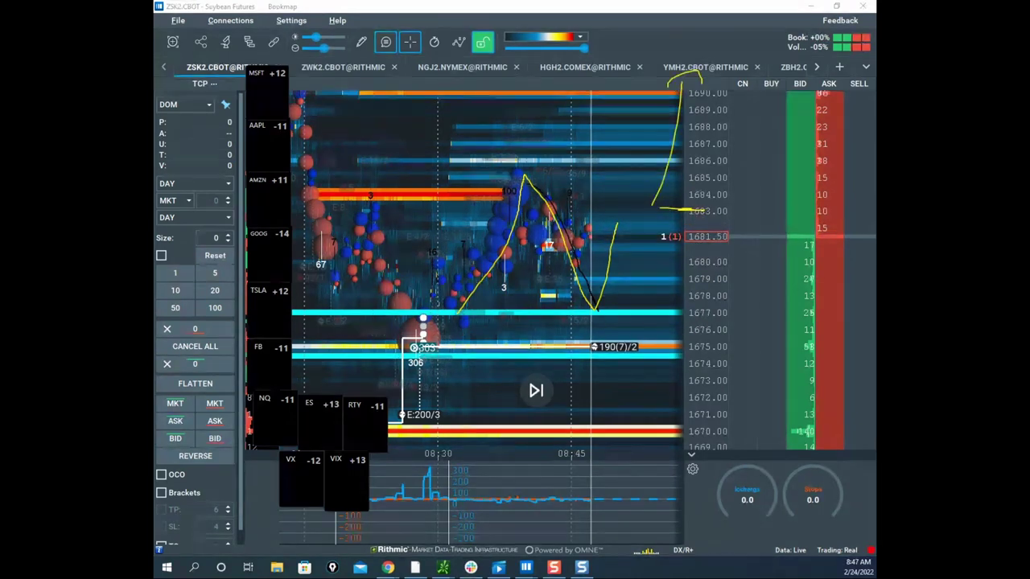
key("Escape")
Step: Widen the soybean heatmap's price and time ranges to show resting orders down to about 1660.00
scroll(703, 195, "down", 3)
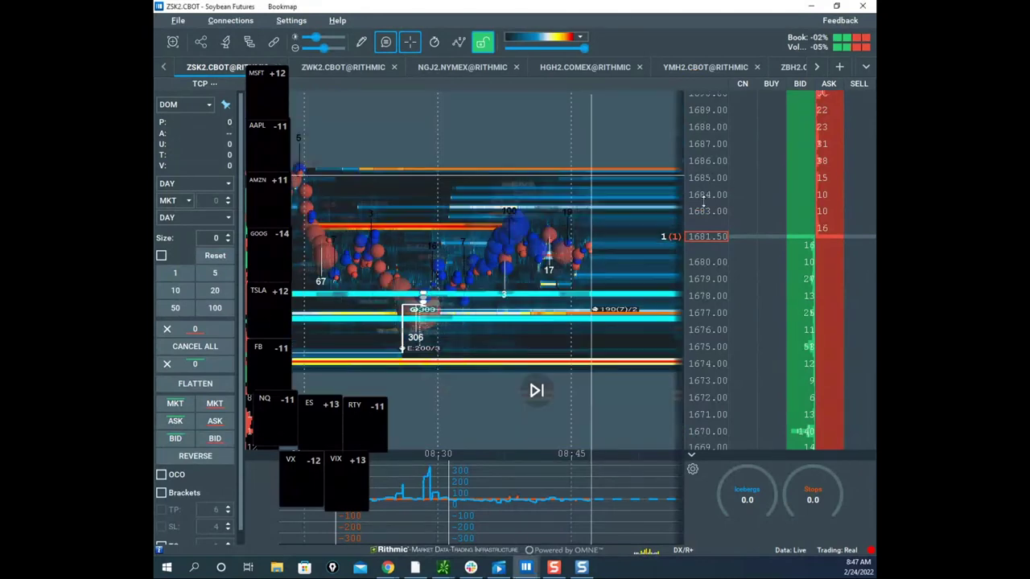
scroll(599, 178, "up", 3)
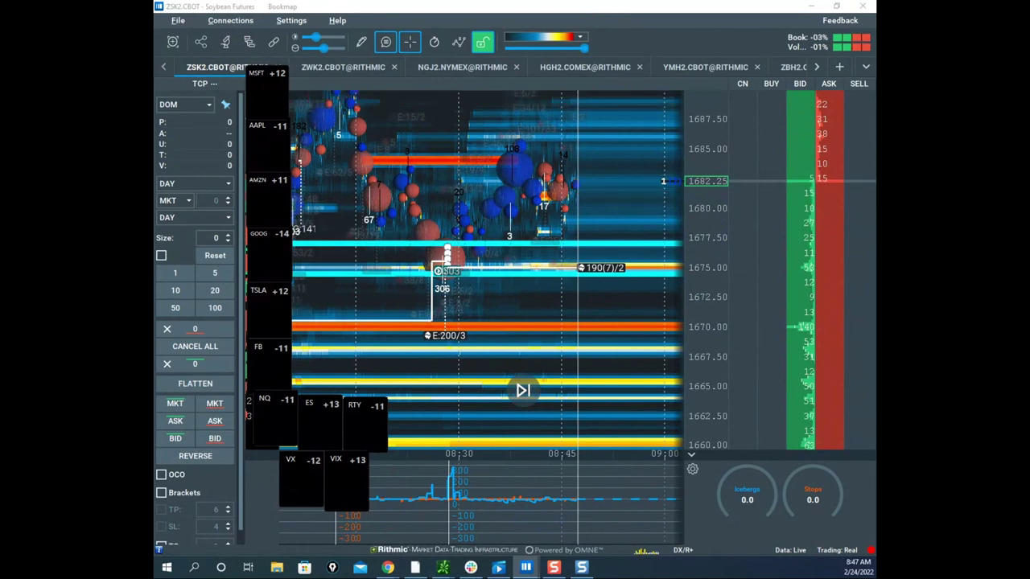
Step: Bring Bookmap's Nasdaq-100 heatmap onto this screen maximized, examine about 13225–13500 around the short, and move the window back off-screen
left_click_drag(157, 242, 583, 48)
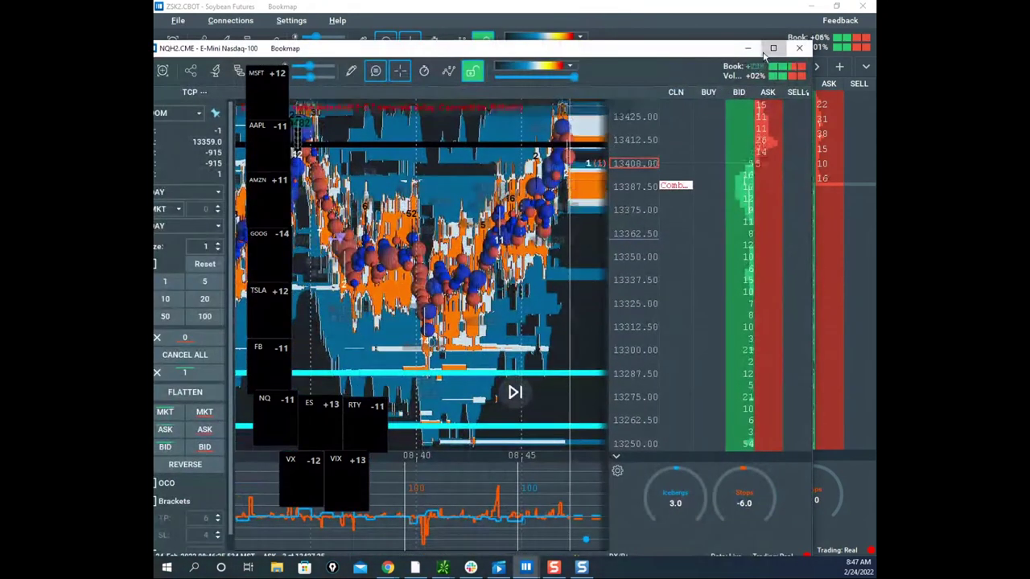
left_click(773, 48)
mouse_move(682, 120)
left_mouse_down()
mouse_move(683, 156)
mouse_move(688, 128)
left_mouse_up()
left_click_drag(593, 134, 534, 168)
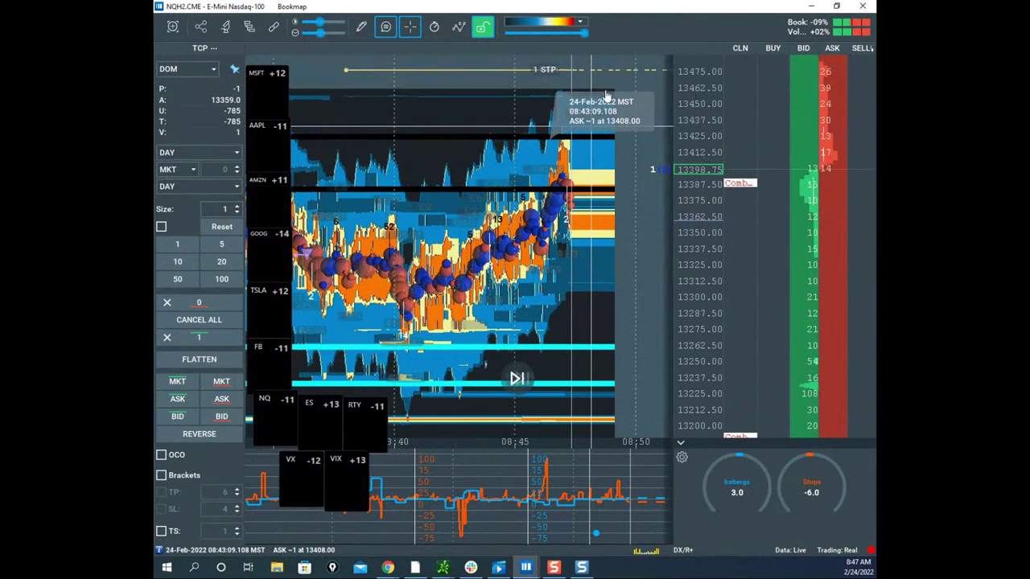
left_click_drag(698, 106, 697, 117)
scroll(489, 115, "down", 2)
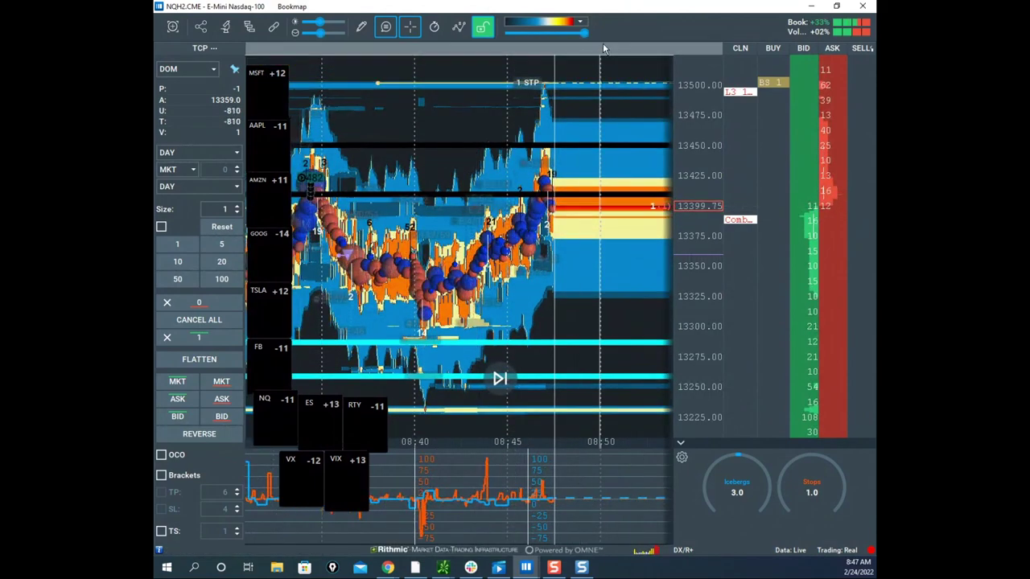
left_click_drag(590, 7, 154, 229)
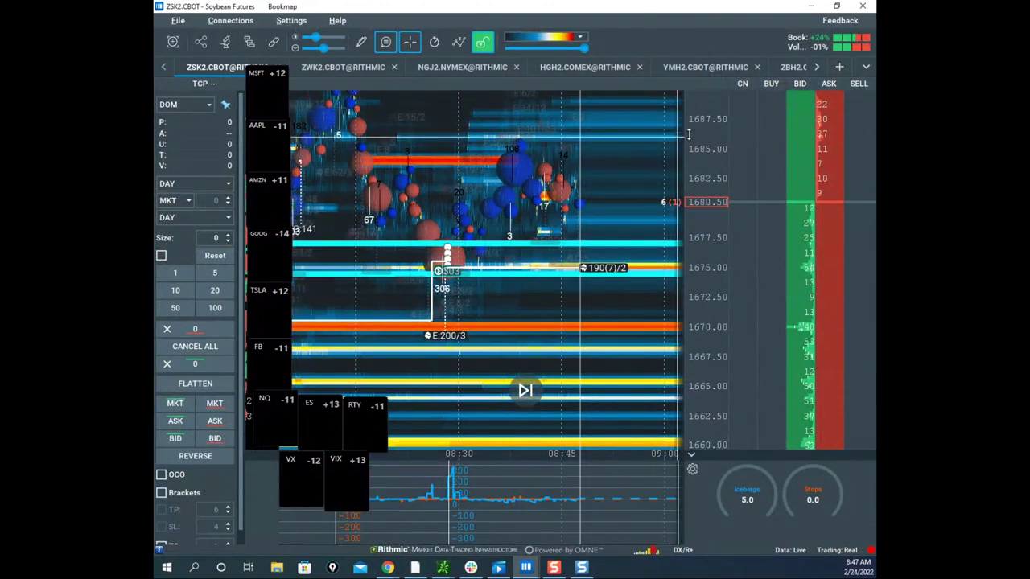
Step: Switch to Bookmap's ES heatmap and reposition it to show the order book from about 4105 to 4205
key("alt+Tab")
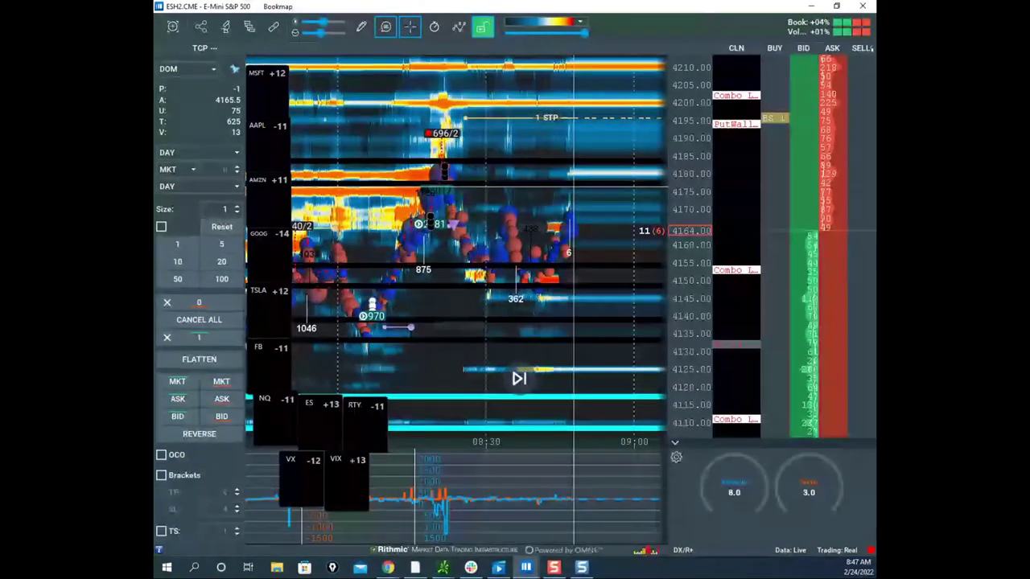
scroll(691, 187, "up", 3)
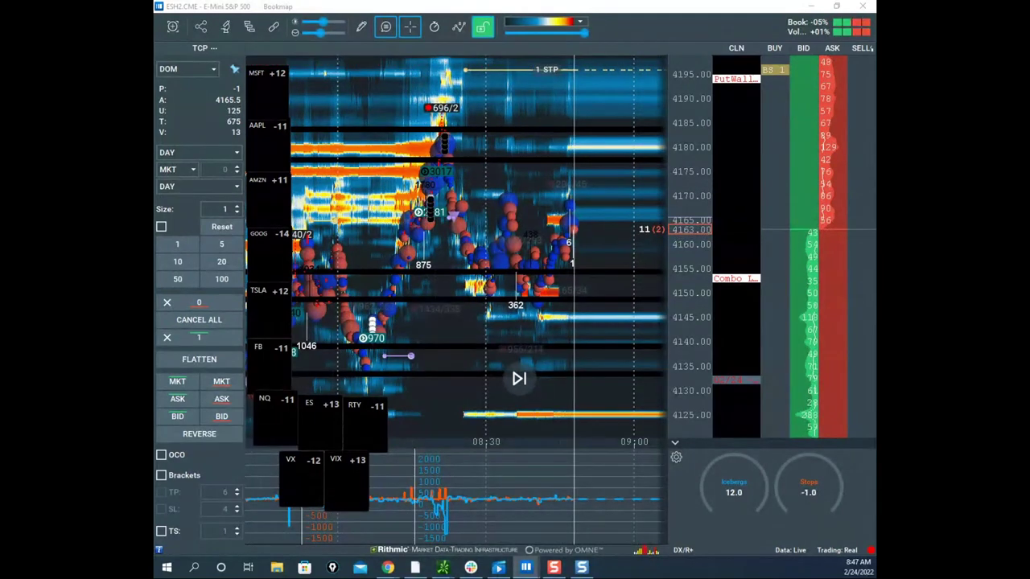
key("alt+Tab")
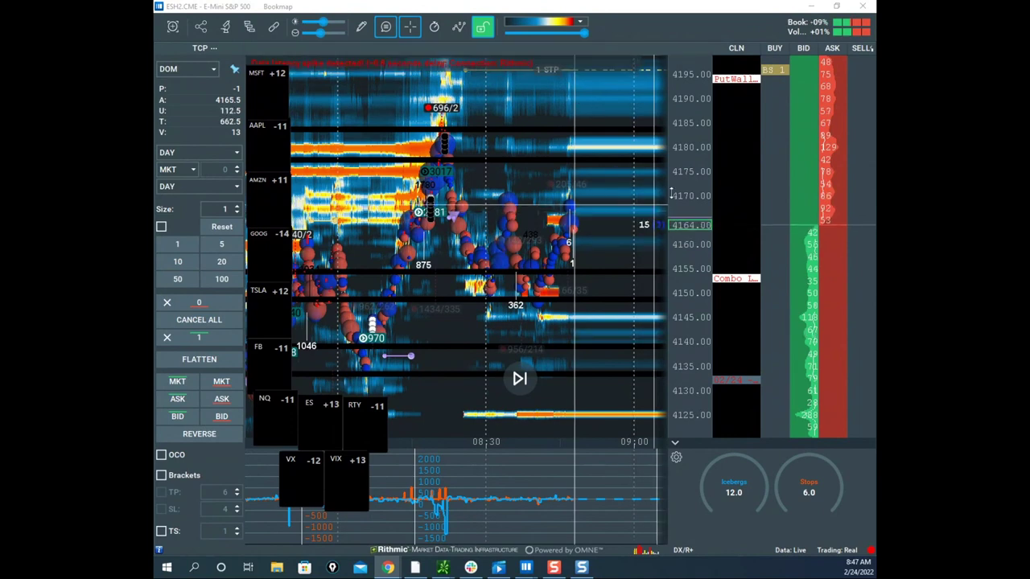
left_click_drag(683, 190, 683, 191)
scroll(585, 173, "up", 2)
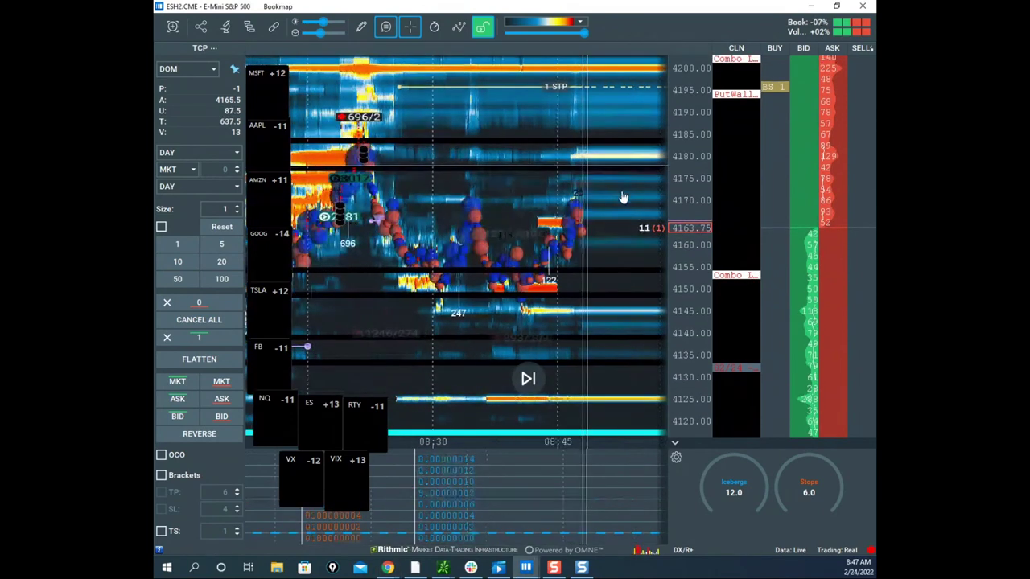
scroll(678, 166, "down", 1)
scroll(586, 168, "down", 2)
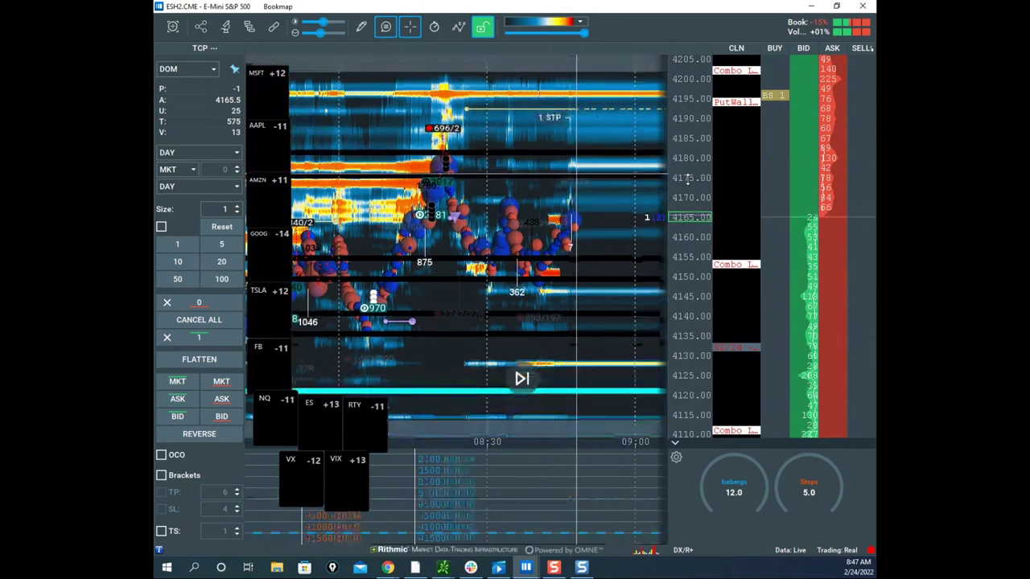
scroll(576, 176, "down", 1)
left_click_drag(543, 177, 526, 177)
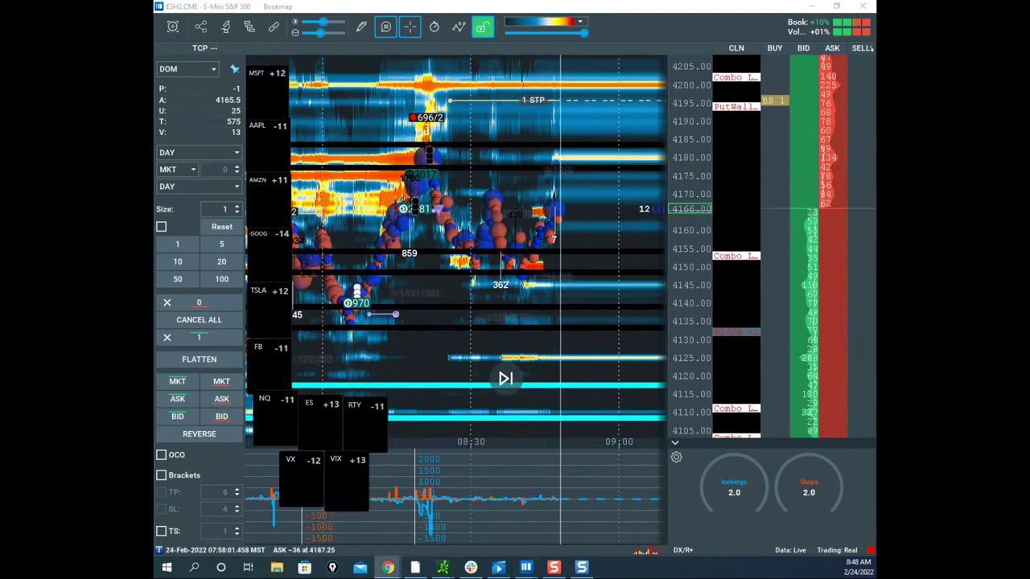
Step: Bring Sierra Chart's remote soybean chart back maximized and show its lower VWAP bands down to about 1650.00
left_click_drag(154, 149, 719, 77)
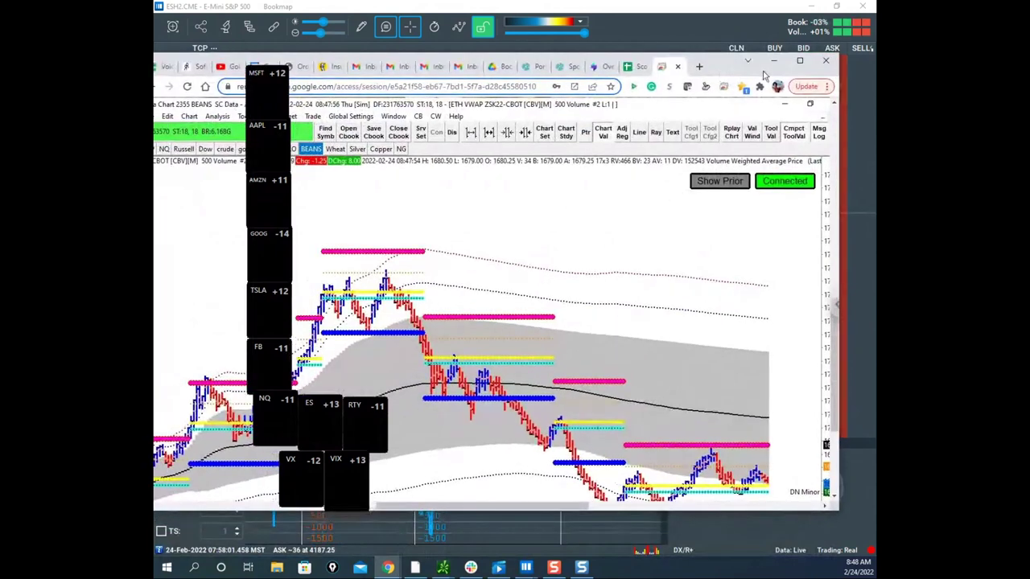
left_click(799, 63)
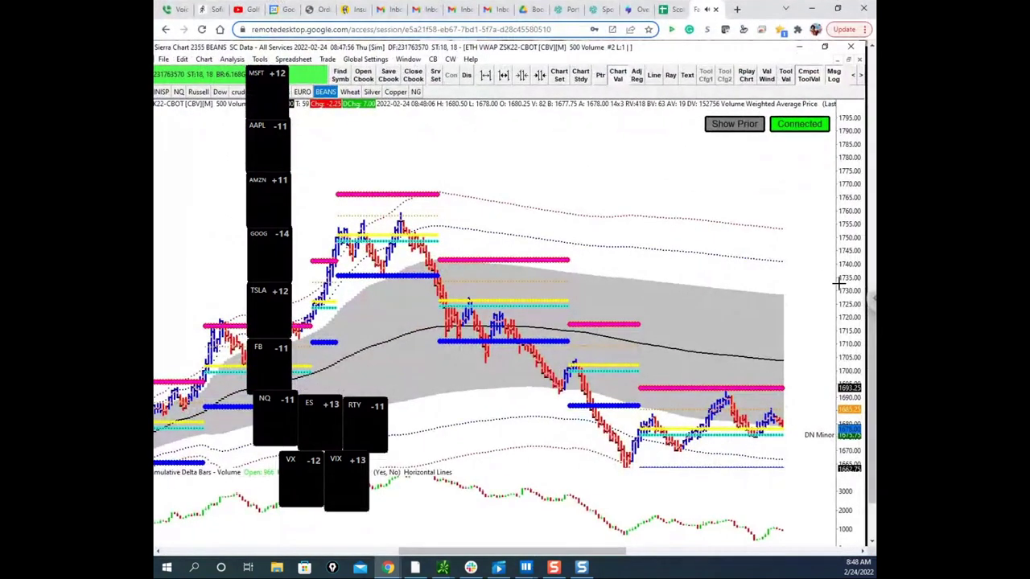
scroll(850, 238, "down", 2)
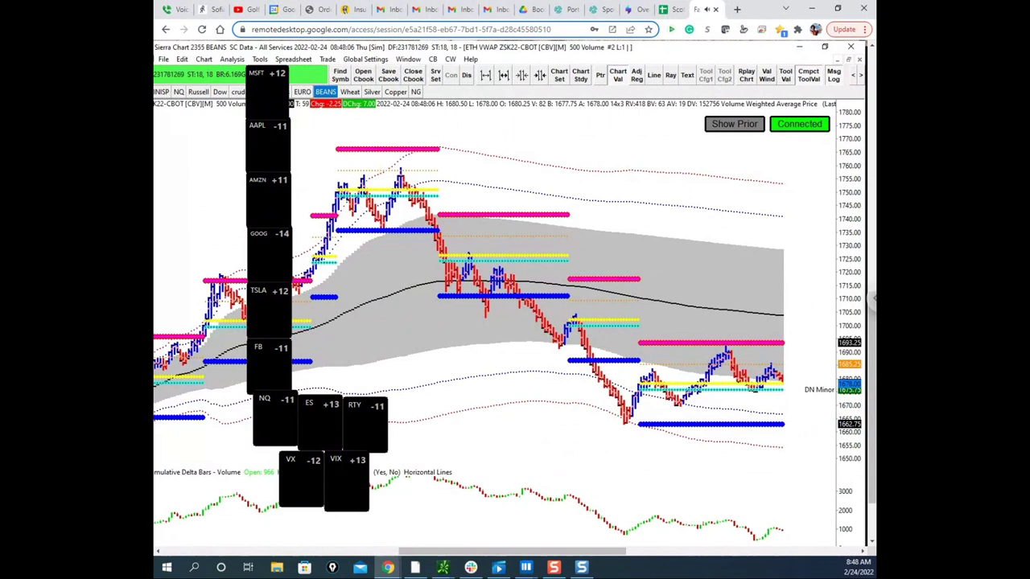
Step: Switch to Bookmap's COMEX gold heatmap, maximize it, and examine the order flow around 08:30 between about 1912 and 1934
key("alt+Tab")
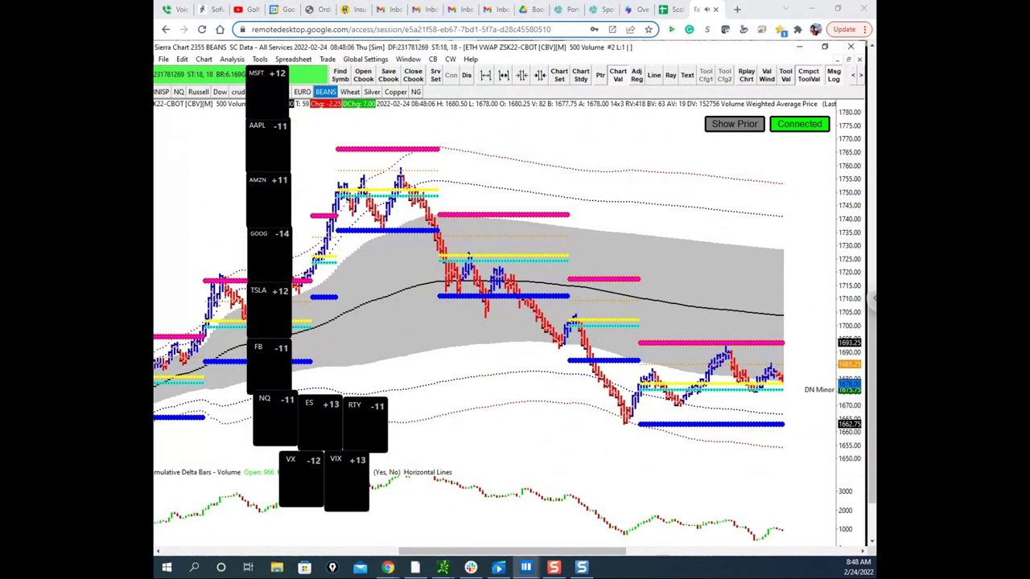
mouse_move(453, 515)
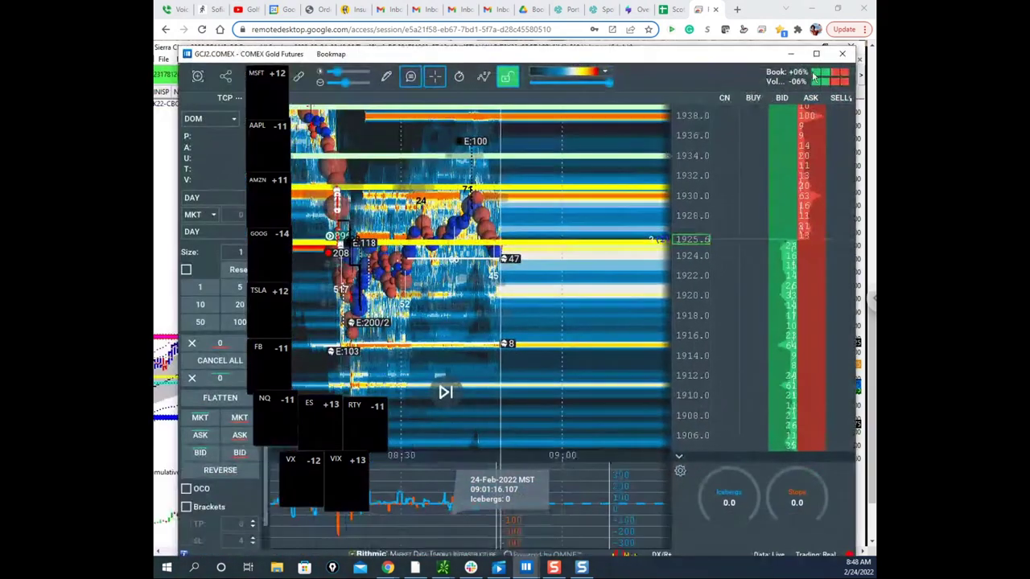
left_click(816, 54)
left_click_drag(584, 268, 630, 274)
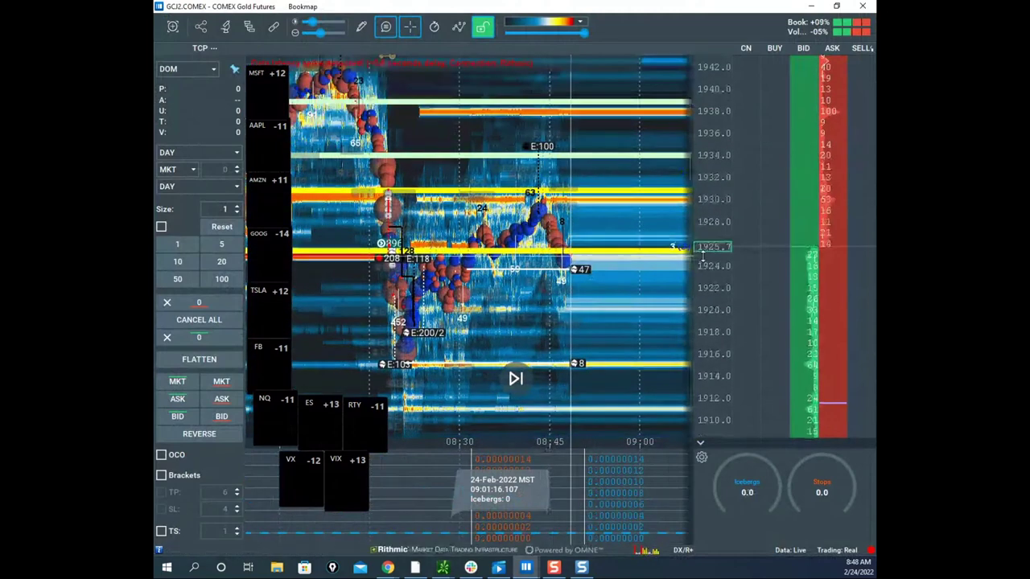
scroll(702, 256, "up", 3)
scroll(508, 282, "up", 3)
scroll(499, 310, "down", 2)
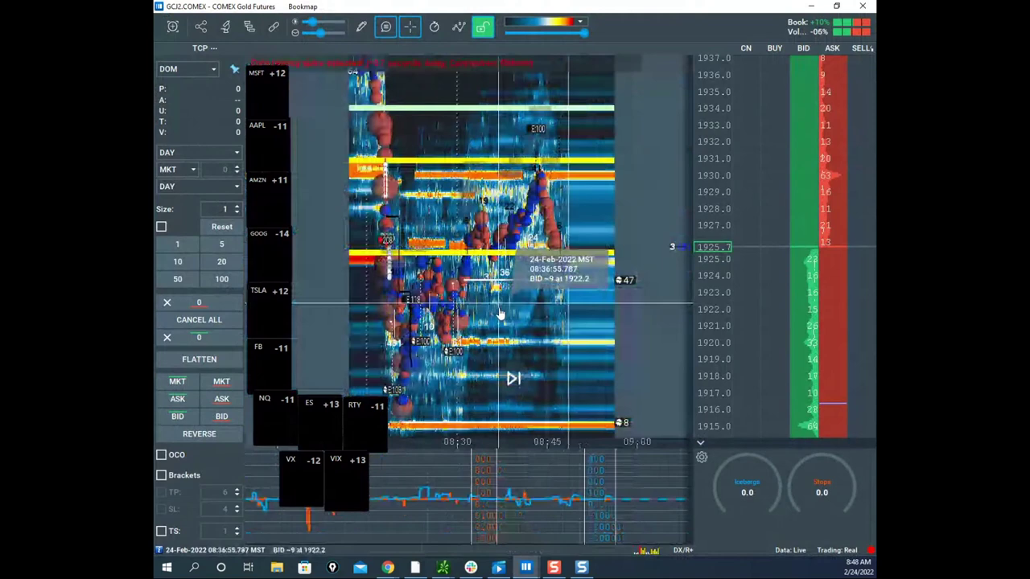
scroll(500, 314, "up", 2)
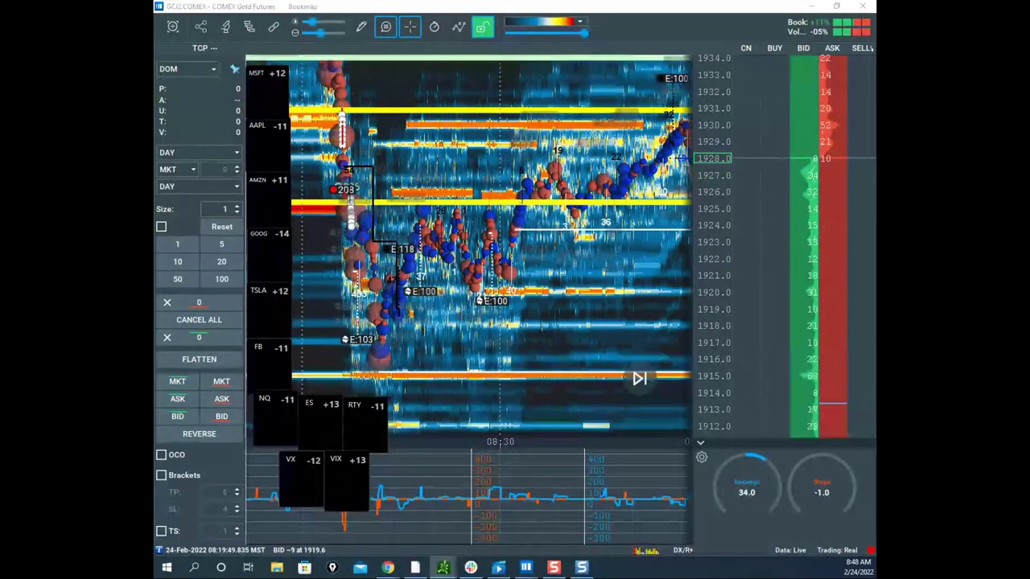
mouse_move(8, 201)
left_mouse_down()
mouse_move(107, 212)
mouse_move(435, 285)
mouse_move(8, 197)
left_mouse_up()
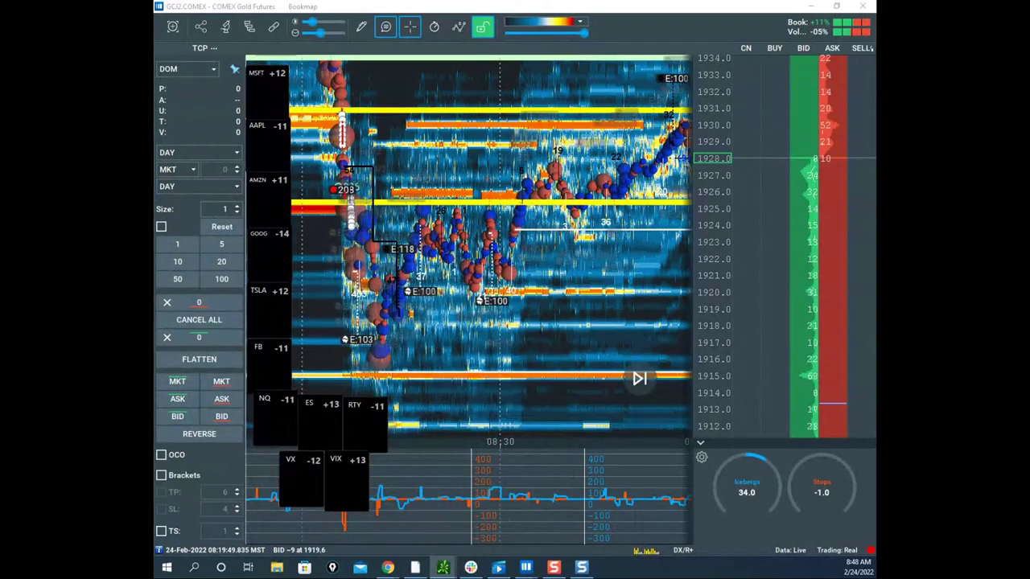
Step: Bring Bookmap's Nasdaq-100 heatmap back maximized and narrow it to the 08:48 stop spike between about 13325 and 13475
left_click_drag(511, 572, 596, 114)
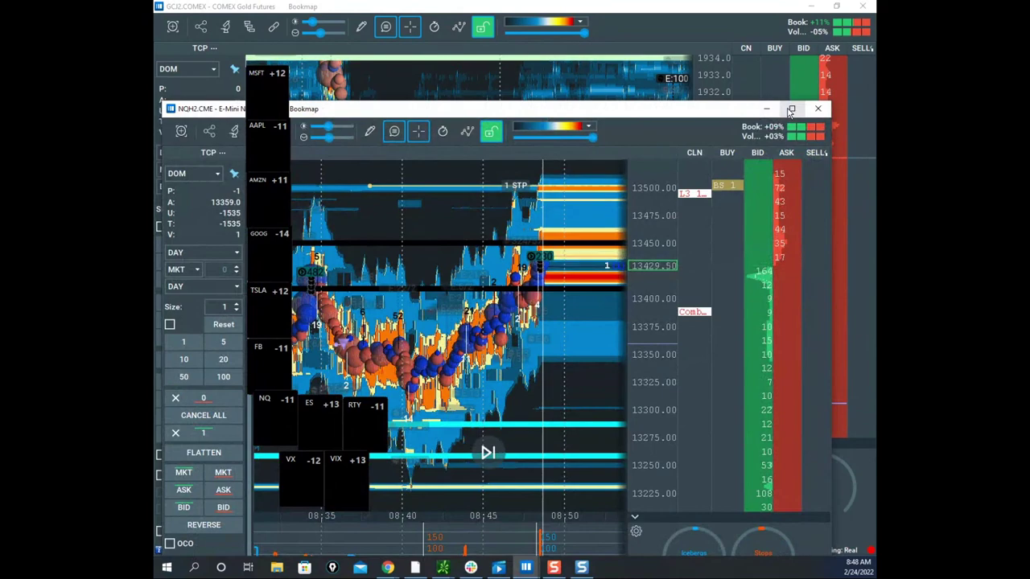
left_click(790, 110)
scroll(635, 233, "up", 5)
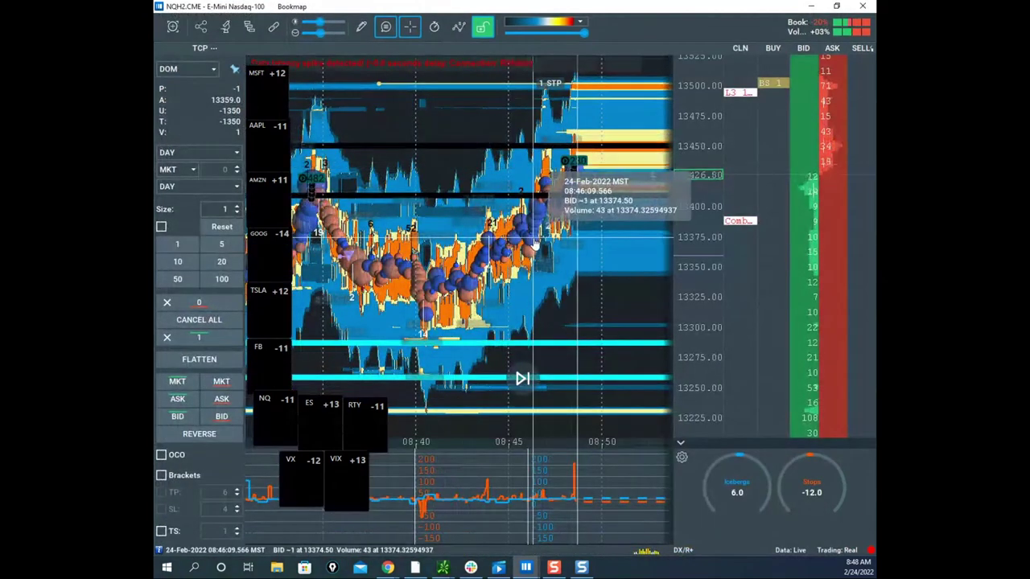
left_click_drag(709, 197, 529, 213)
scroll(534, 215, "up", 3)
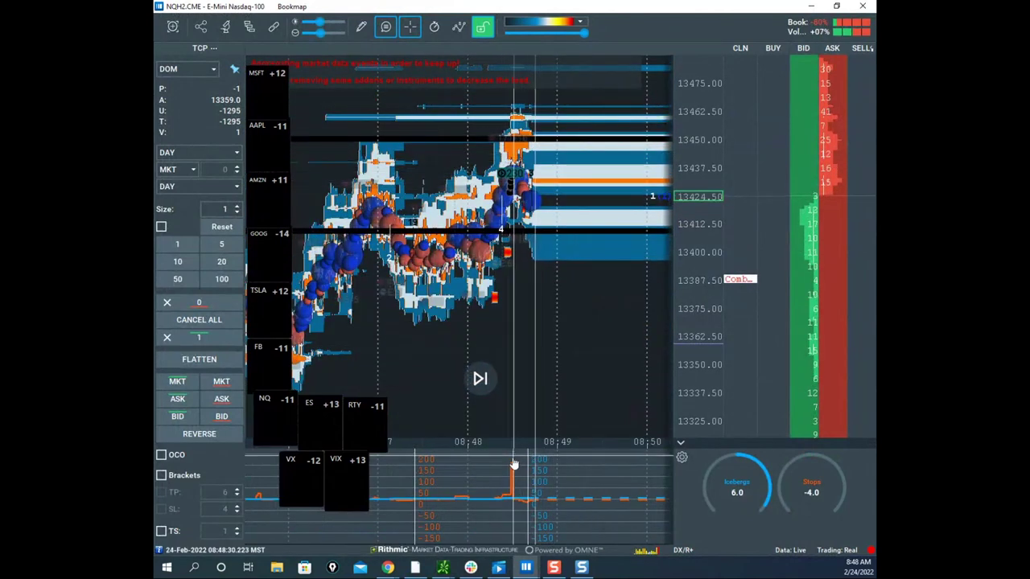
mouse_move(513, 469)
scroll(518, 449, "up", 3)
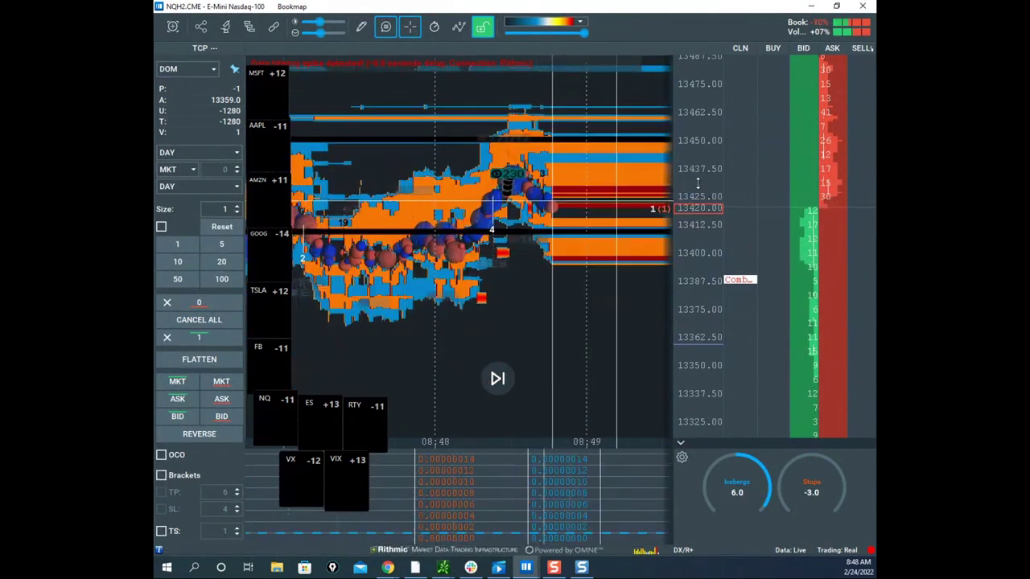
Step: Draw a horizontal line at about 13437 across the 08:48 stop spike on the Nasdaq-100 heatmap and colour it yellow
scroll(601, 201, "up", 2)
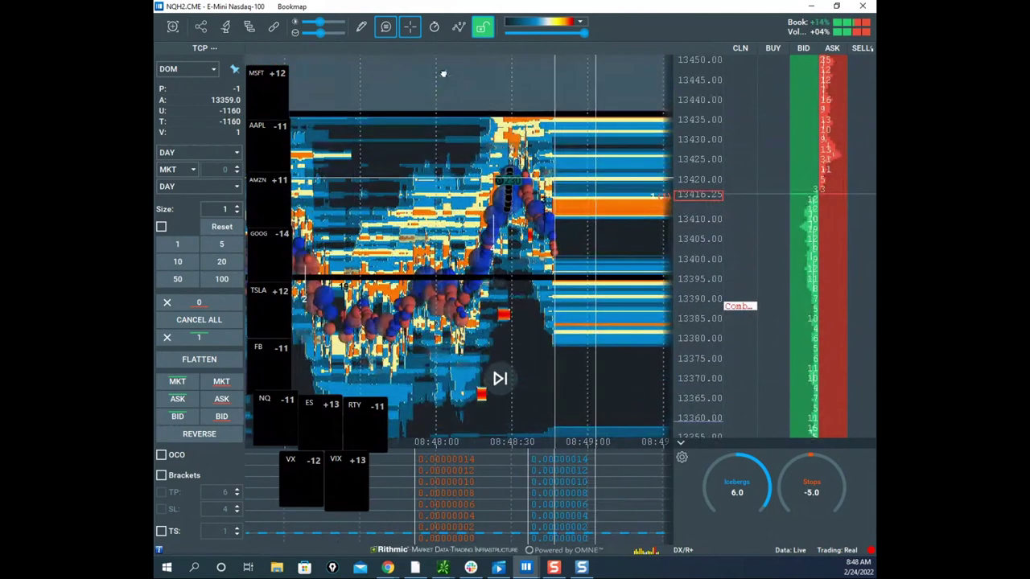
left_click(362, 26)
left_click(445, 167)
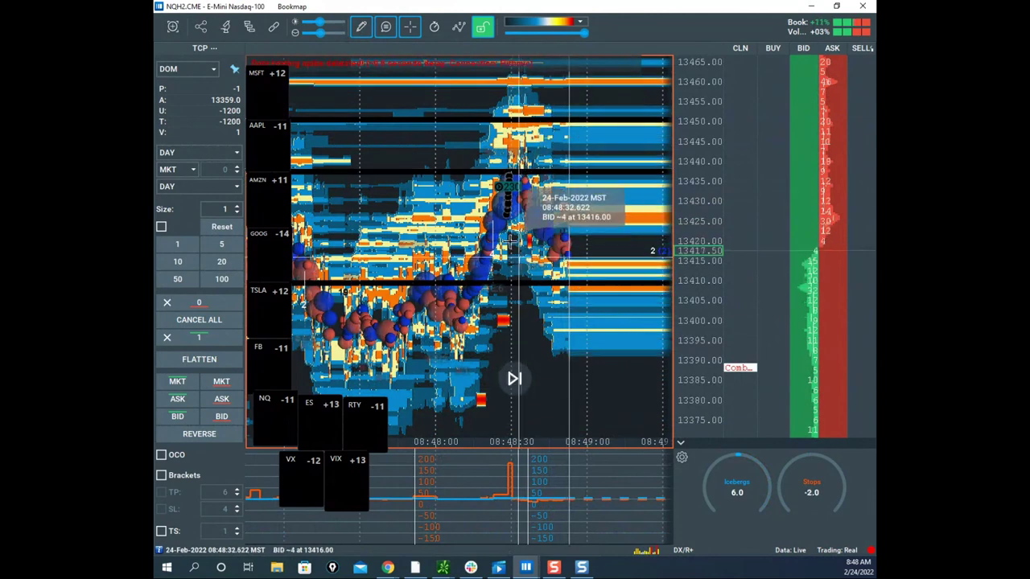
scroll(510, 239, "up", 2)
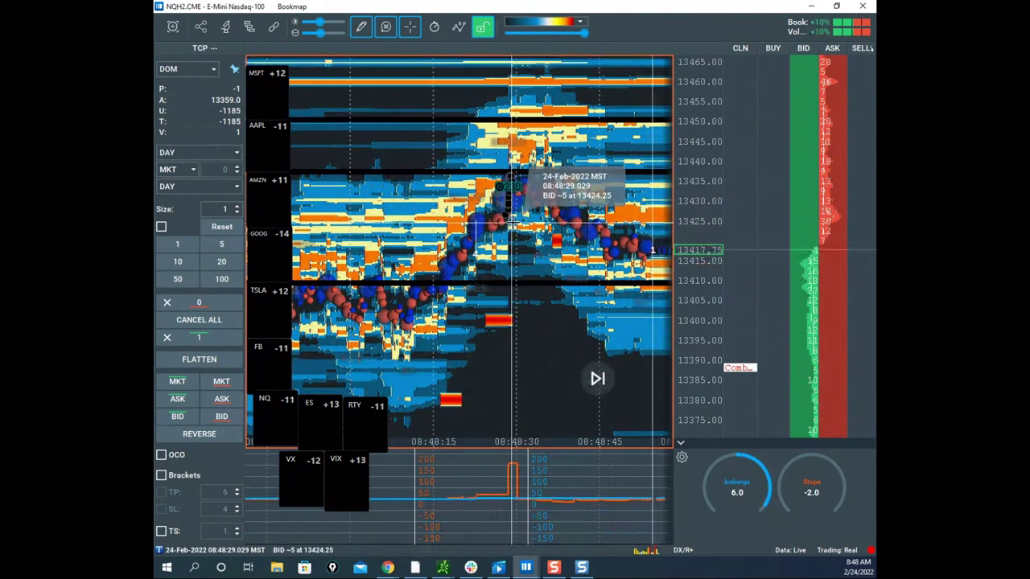
left_click(409, 28)
left_click(391, 84)
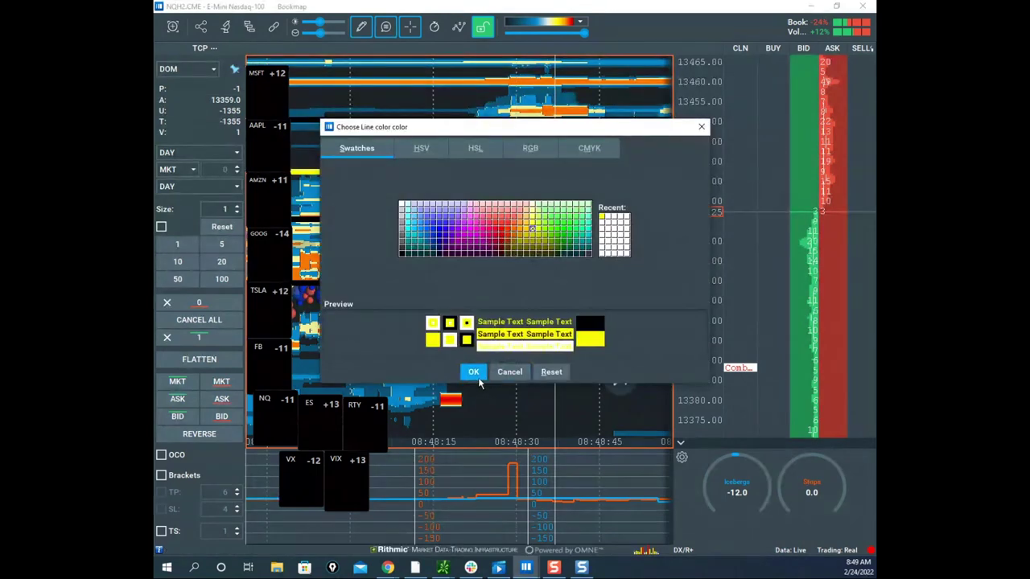
left_click(477, 374)
left_click(570, 327)
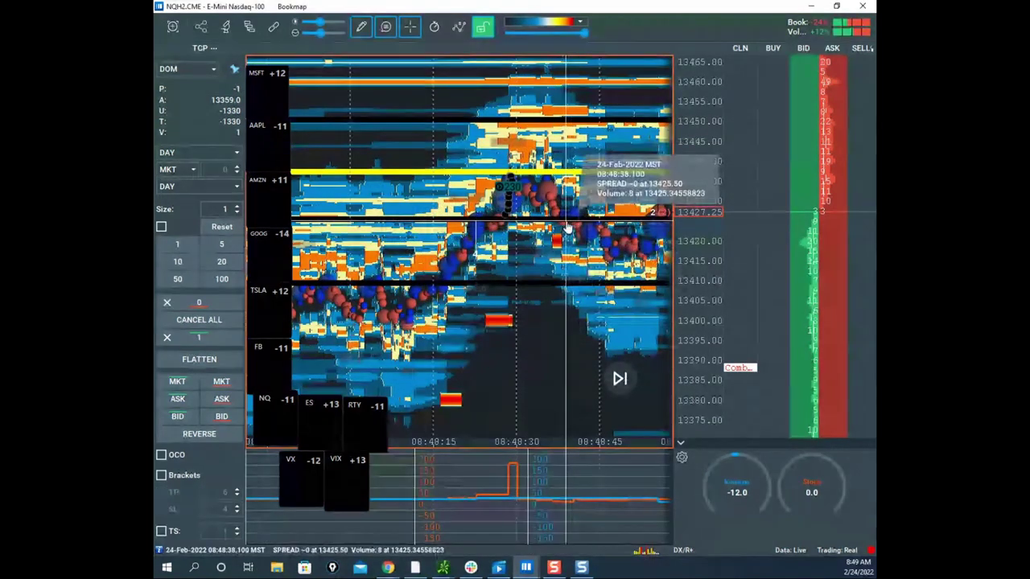
Step: Colour the horizontal line at about 13425.50 yellow, save its style and leave drawing mode
right_click(567, 229)
left_click(578, 238)
left_click(533, 254)
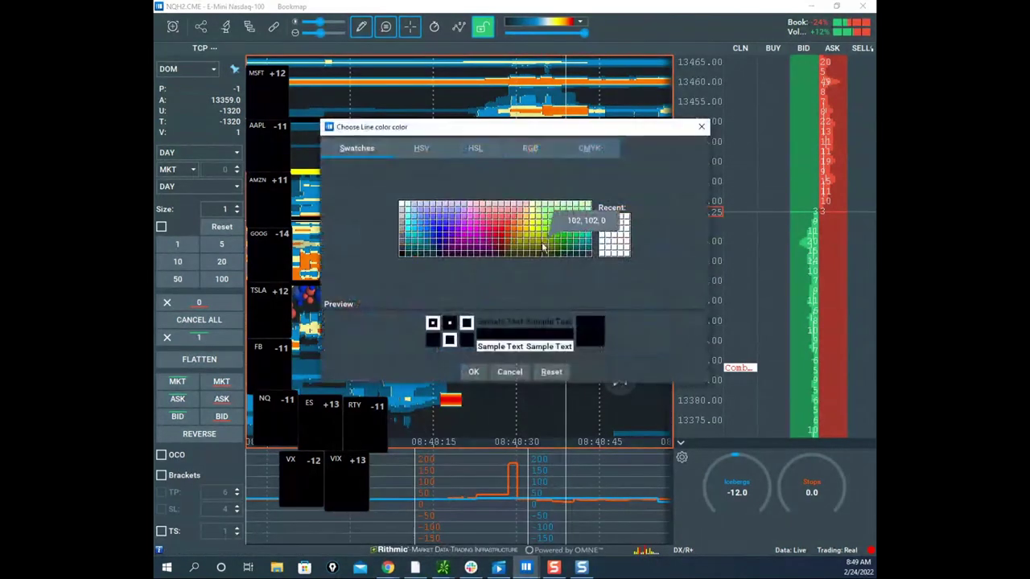
left_click(474, 373)
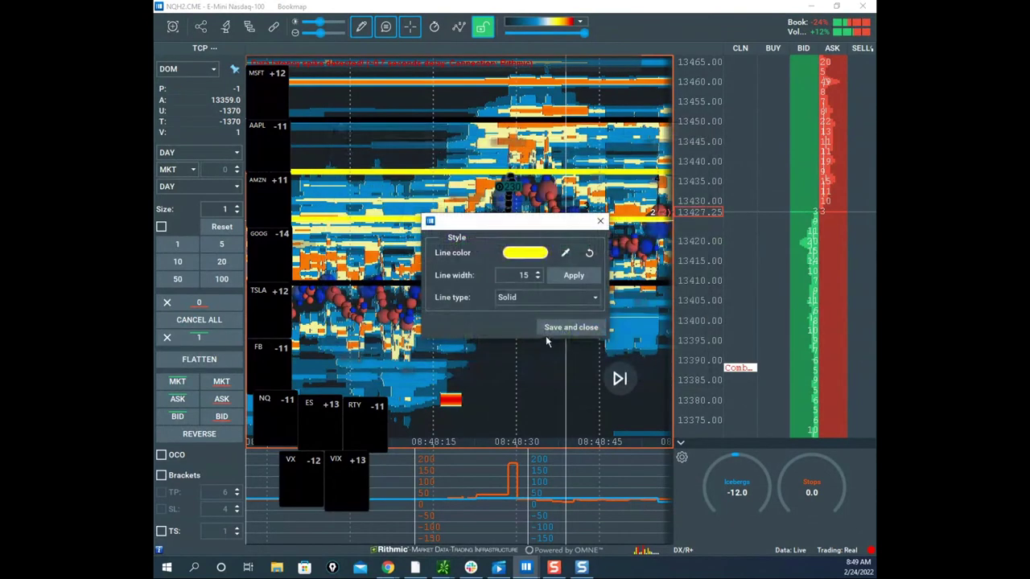
left_click(571, 326)
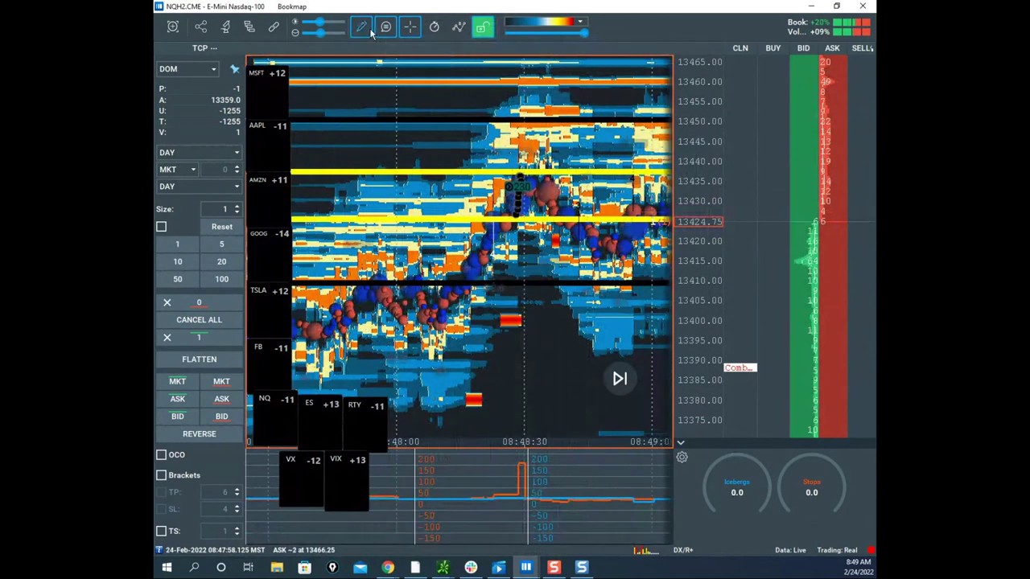
left_click(366, 29)
left_click(381, 59)
Step: Narrow the Nasdaq heatmap to about 13420–13455, then bring up thinkorswim's 5-minute /NQ chart and move it clear of the heatmap
left_click_drag(540, 221, 395, 297)
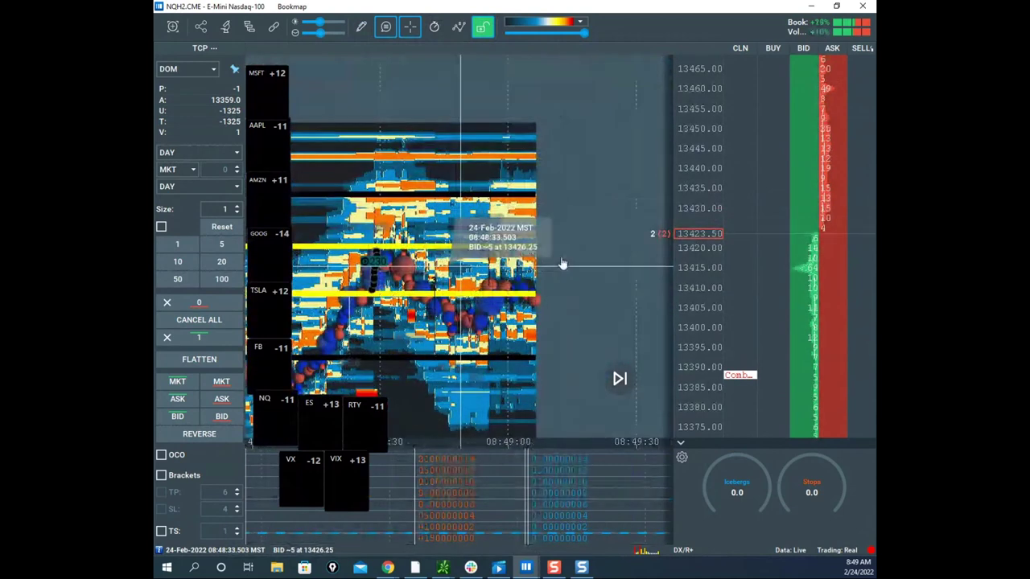
scroll(693, 198, "up", 5)
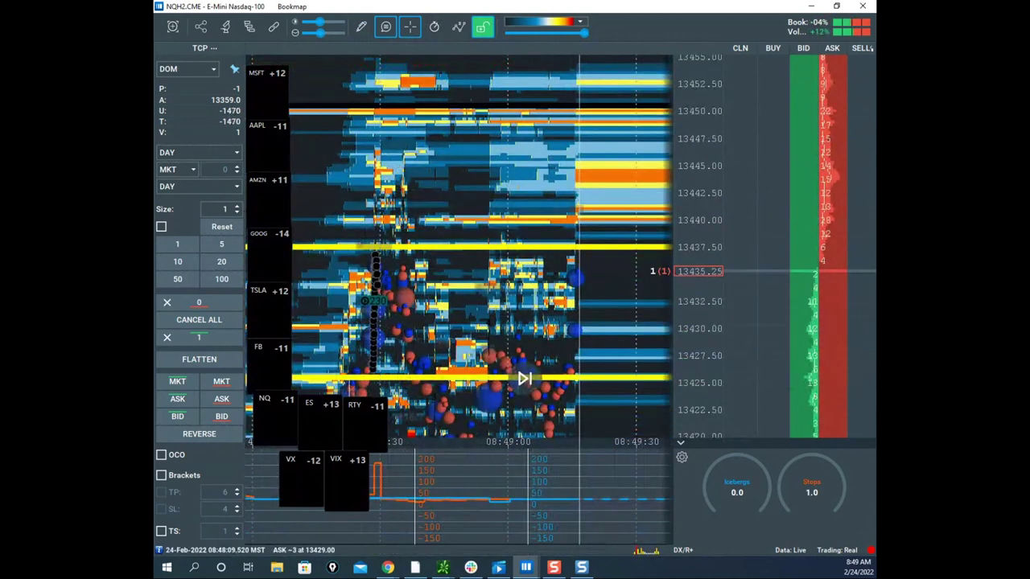
left_click(443, 568)
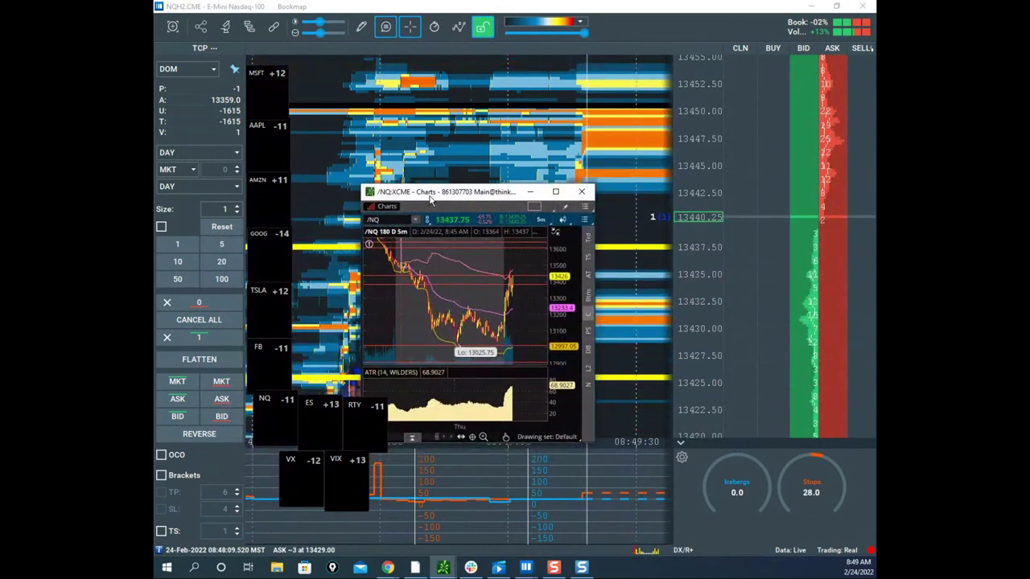
left_click_drag(430, 198, 154, 261)
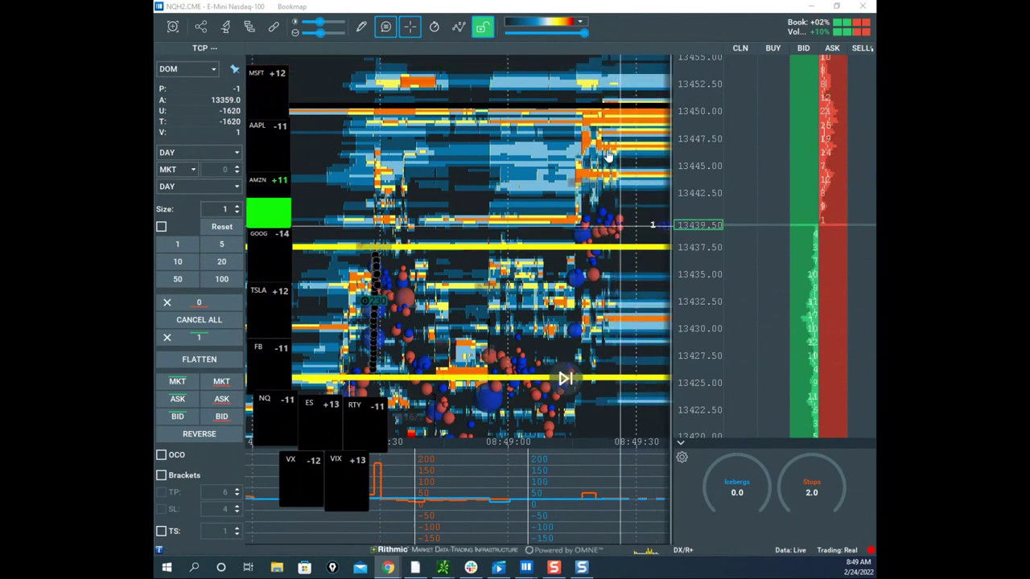
Step: Lower the protective one-contract buy stop on the Nasdaq-100 ladder to about 13484
left_click_drag(564, 317, 555, 376)
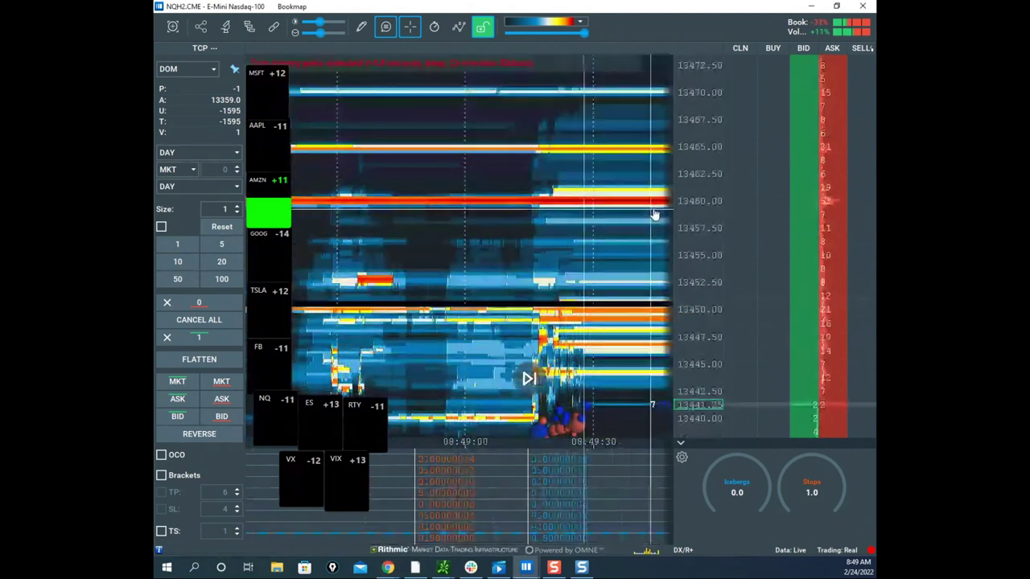
scroll(691, 216, "down", 3)
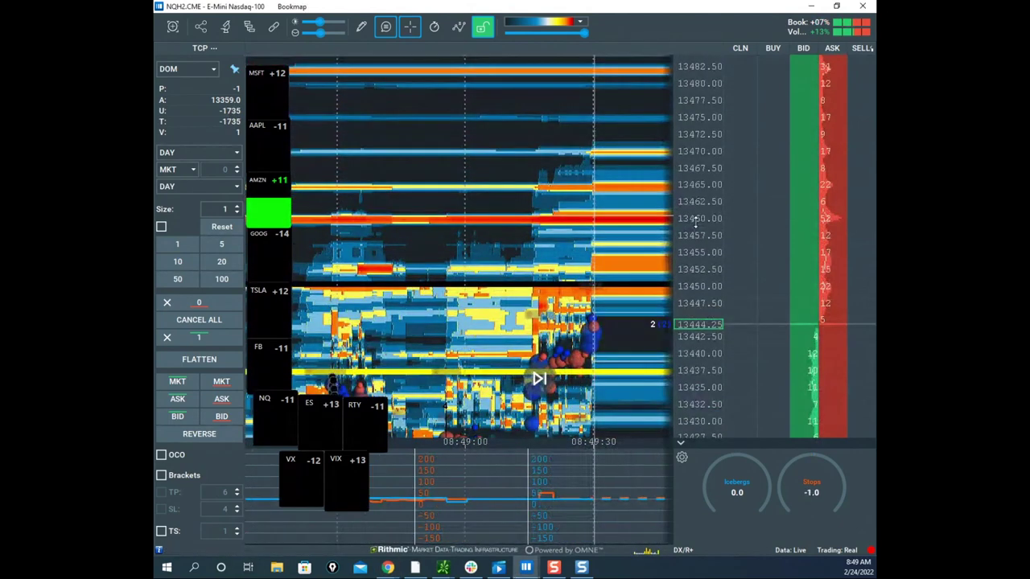
scroll(693, 218, "down", 4)
scroll(694, 218, "up", 2)
scroll(704, 108, "up", 2)
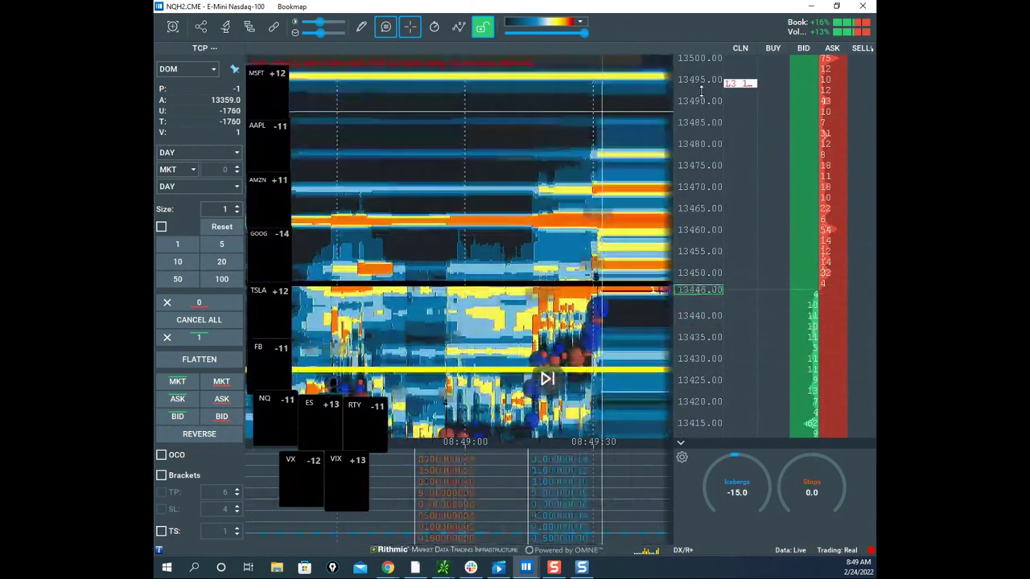
left_click_drag(628, 108, 594, 262)
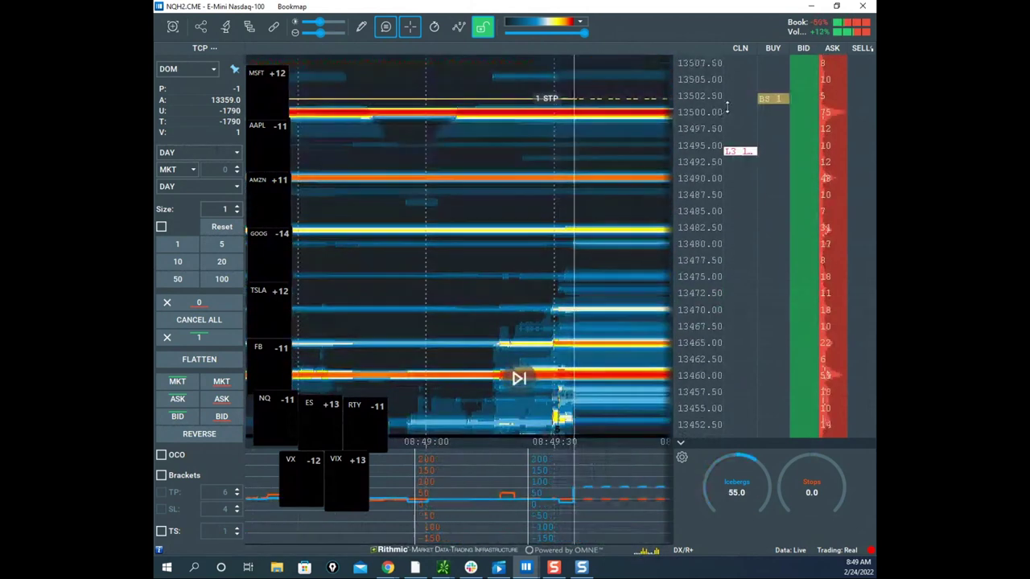
mouse_move(767, 103)
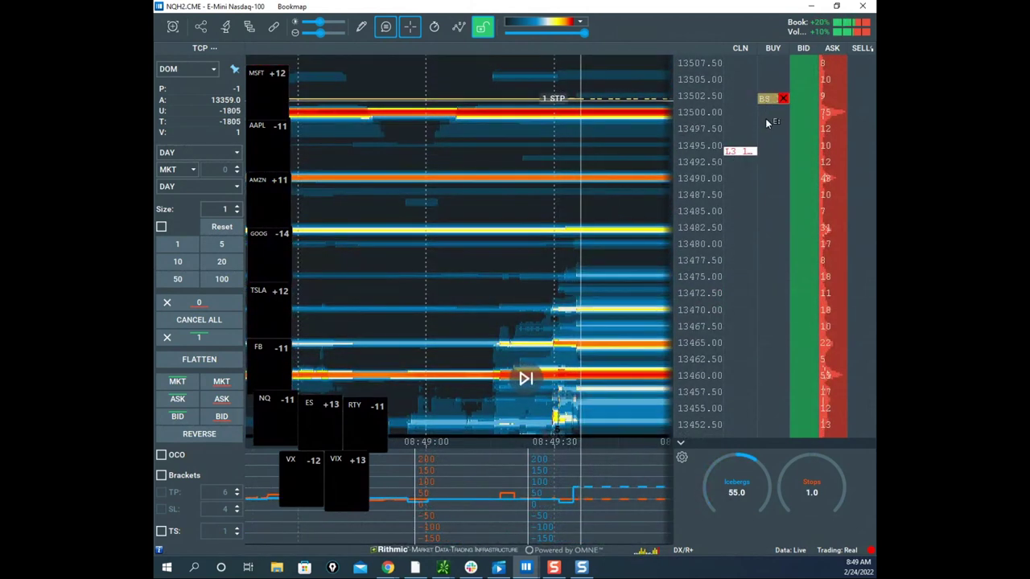
left_click(776, 225)
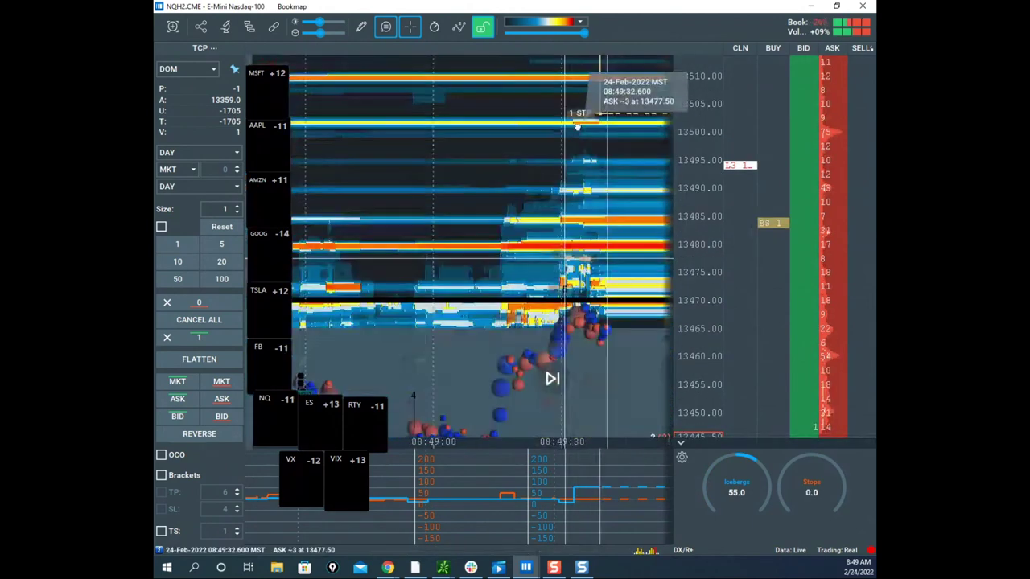
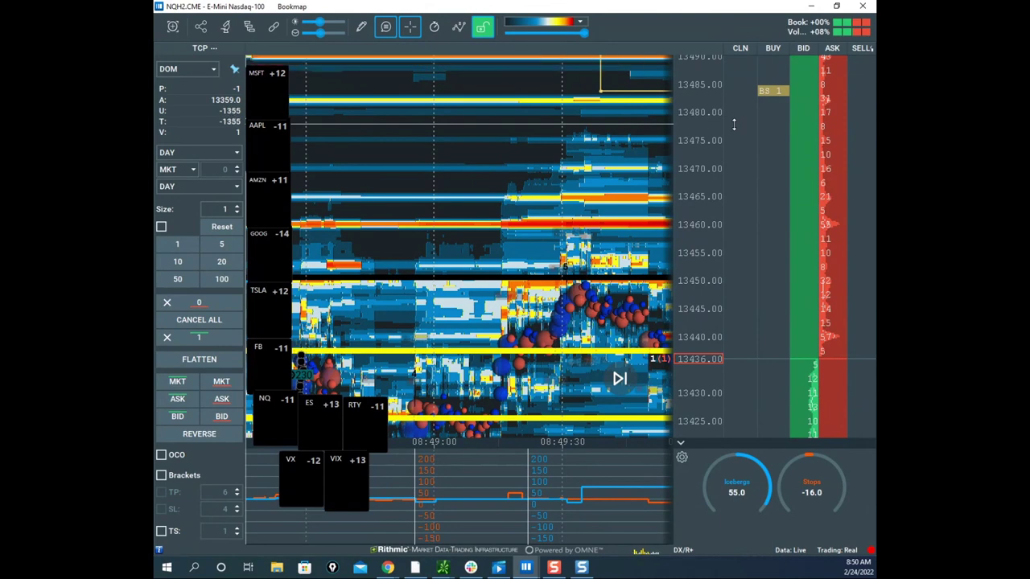
Step: Sketch freehand markings around the 13410–13450 range and a break below it on the Nasdaq heatmap, then clear them
left_click_drag(537, 236, 414, 152)
scroll(533, 183, "down", 3)
left_click_drag(539, 229, 519, 194)
left_click_drag(588, 221, 565, 197)
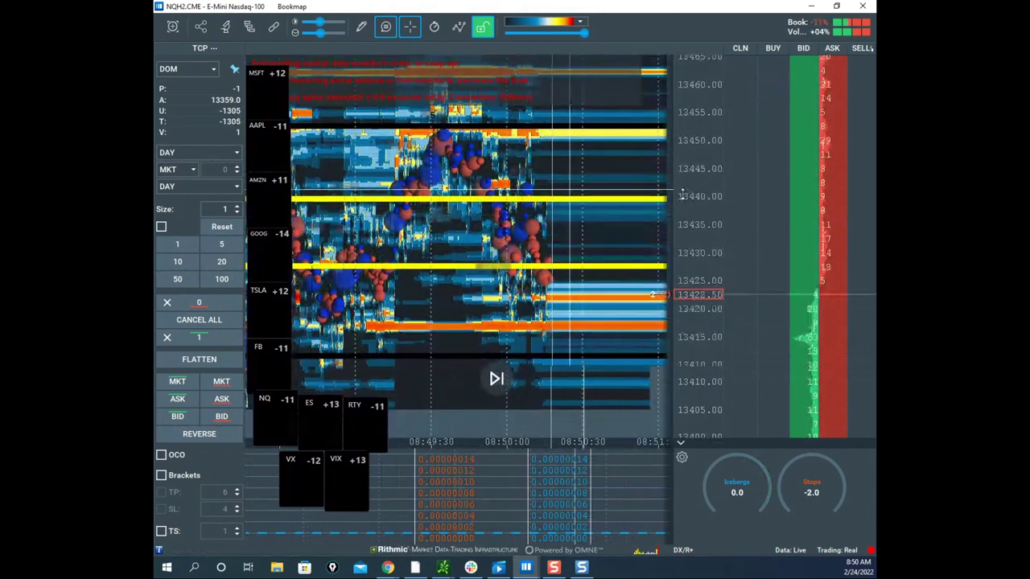
scroll(745, 195, "down", 2)
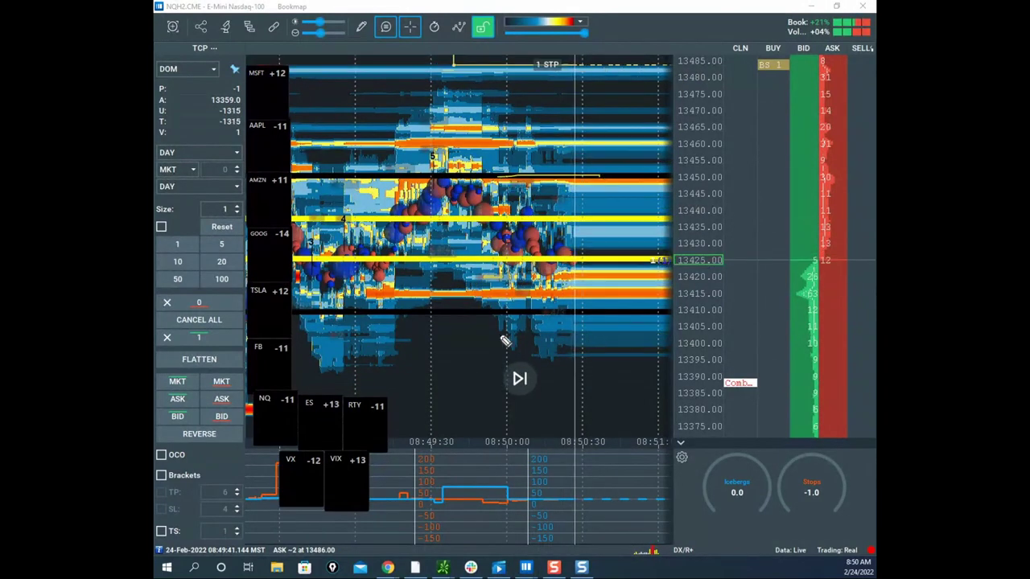
mouse_move(454, 204)
left_mouse_down()
mouse_move(483, 266)
mouse_move(573, 232)
left_mouse_up()
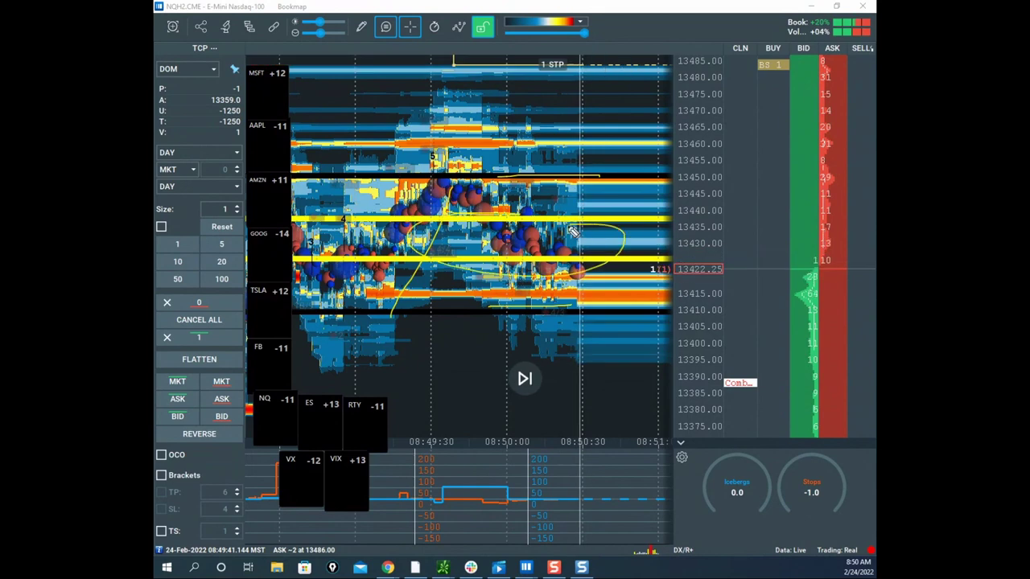
left_click_drag(609, 339, 668, 487)
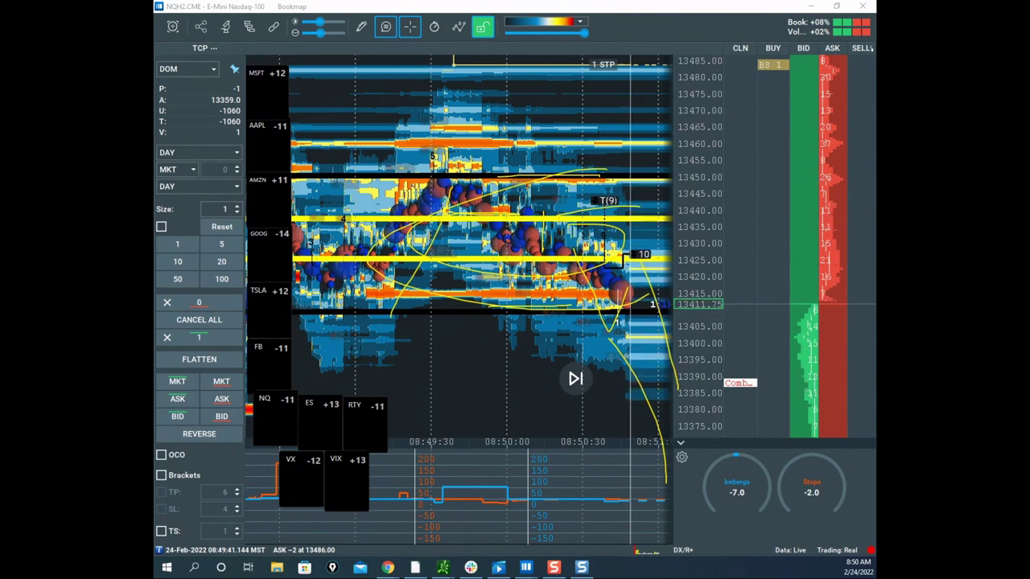
key("ctrl+shift+7")
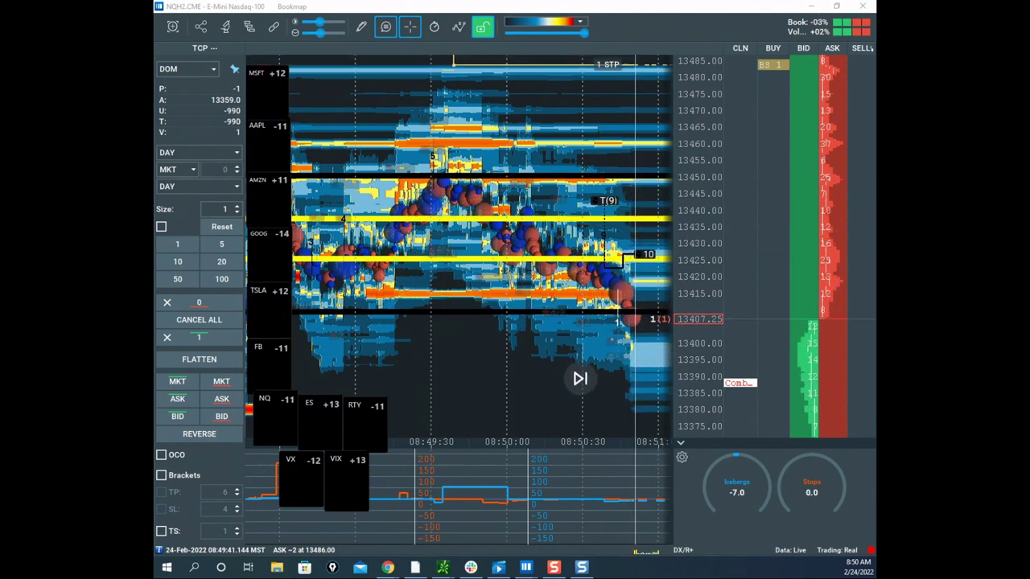
Step: Sketch level lines at about 13384 and 13364 below the Nasdaq price, with a drop-and-bounce path down to the upper one
left_click_drag(533, 125, 495, 40)
left_click_drag(680, 131, 681, 156)
scroll(582, 157, "down", 1)
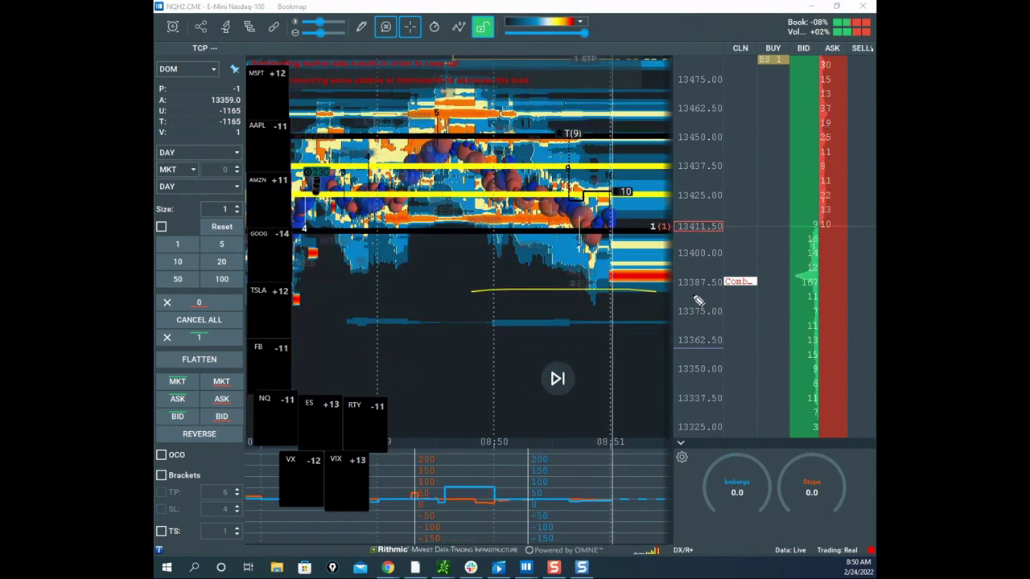
left_click_drag(513, 345, 690, 332)
left_click_drag(620, 311, 626, 324)
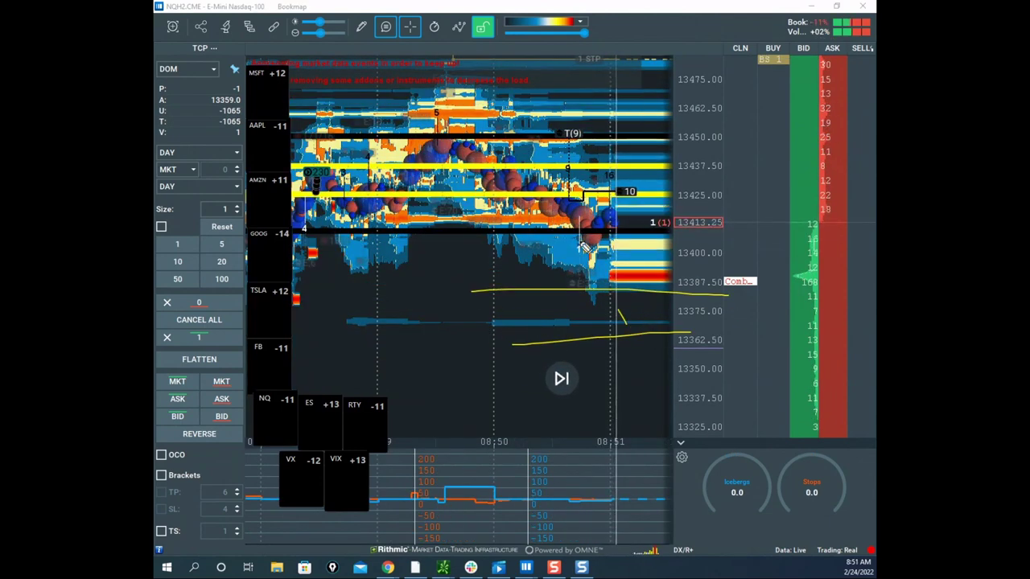
mouse_move(583, 103)
left_mouse_down()
mouse_move(616, 298)
mouse_move(648, 231)
left_mouse_up()
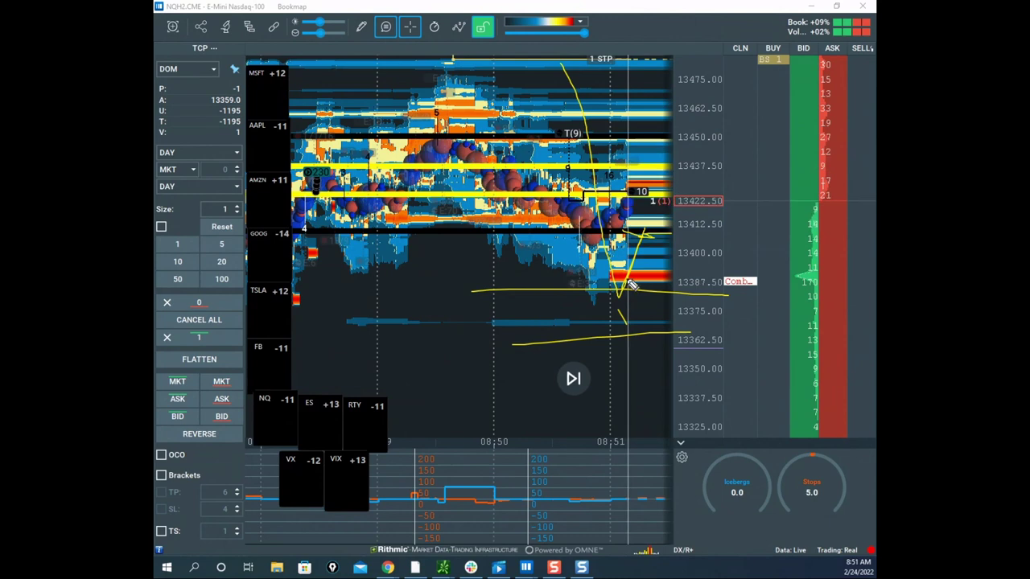
Step: Sketch circles around the 13364–13384 and 13420–13450 zones with a breakdown path toward about 13330, then clear all markings
left_click_drag(636, 288, 684, 300)
mouse_move(657, 375)
left_mouse_down()
mouse_move(662, 419)
mouse_move(691, 408)
left_mouse_up()
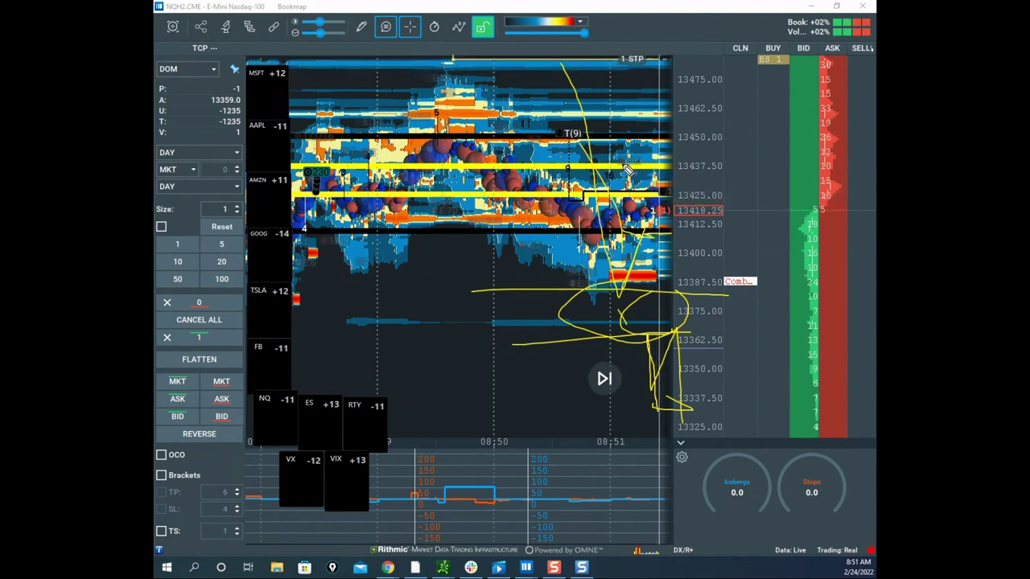
left_click_drag(625, 54, 637, 85)
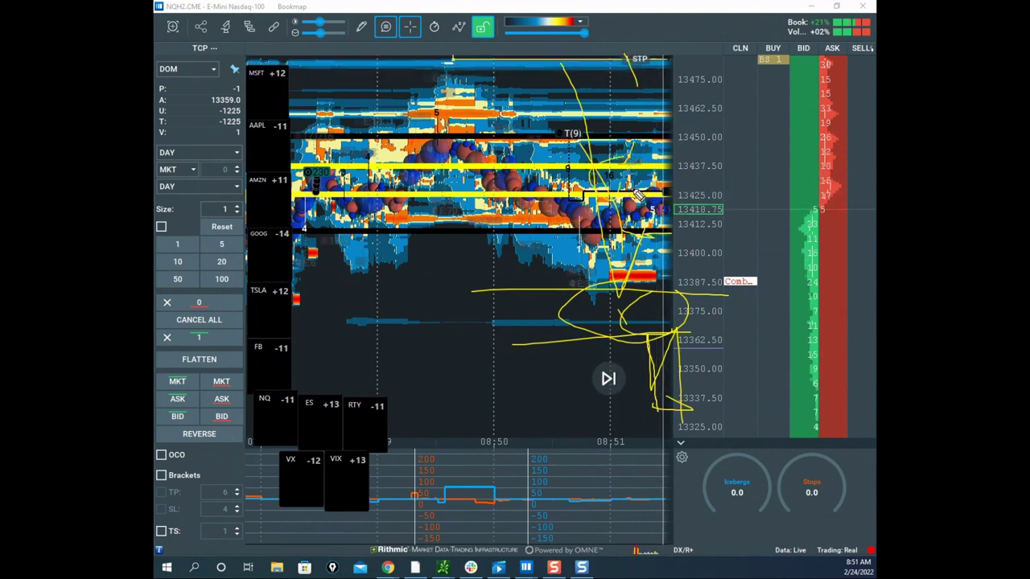
mouse_move(633, 165)
left_mouse_down()
mouse_move(615, 179)
mouse_move(629, 171)
left_mouse_up()
left_click_drag(621, 212, 576, 143)
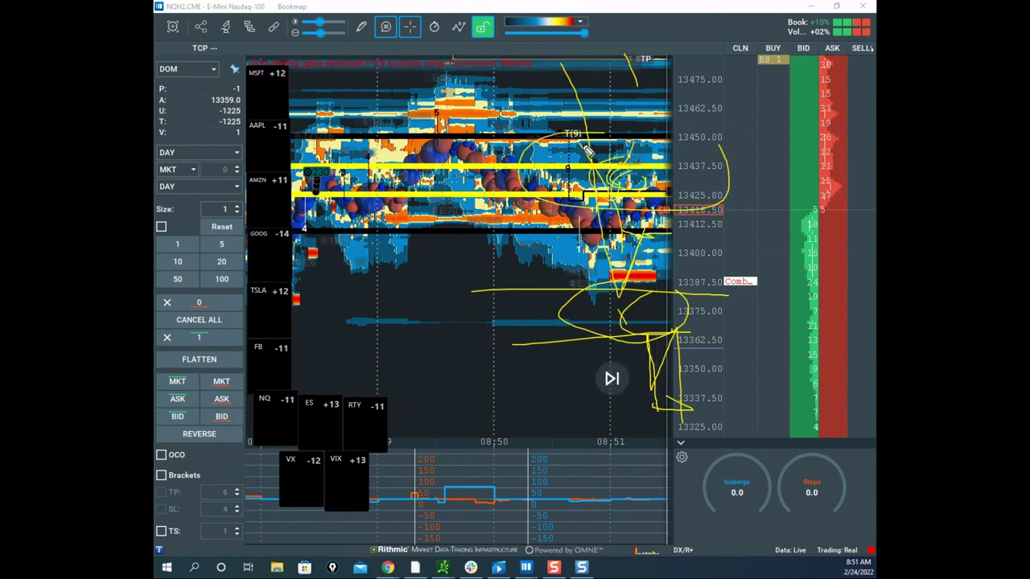
key("Escape")
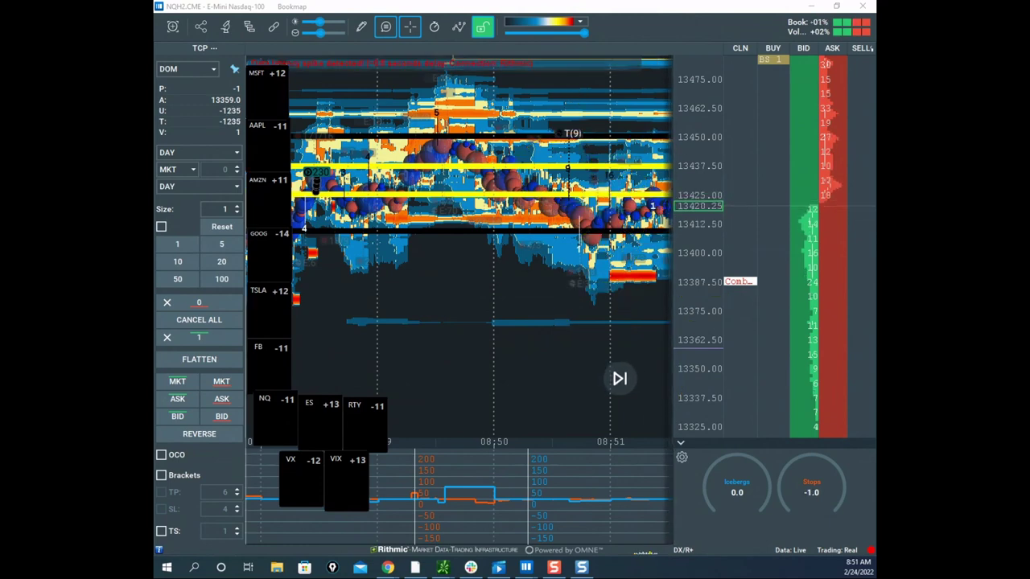
Step: Switch to Bookmap's Euro Fx heatmap and narrow it to the 08:51 order flow between about 1.11170 and 1.11400
left_click_drag(492, 209, 393, 217)
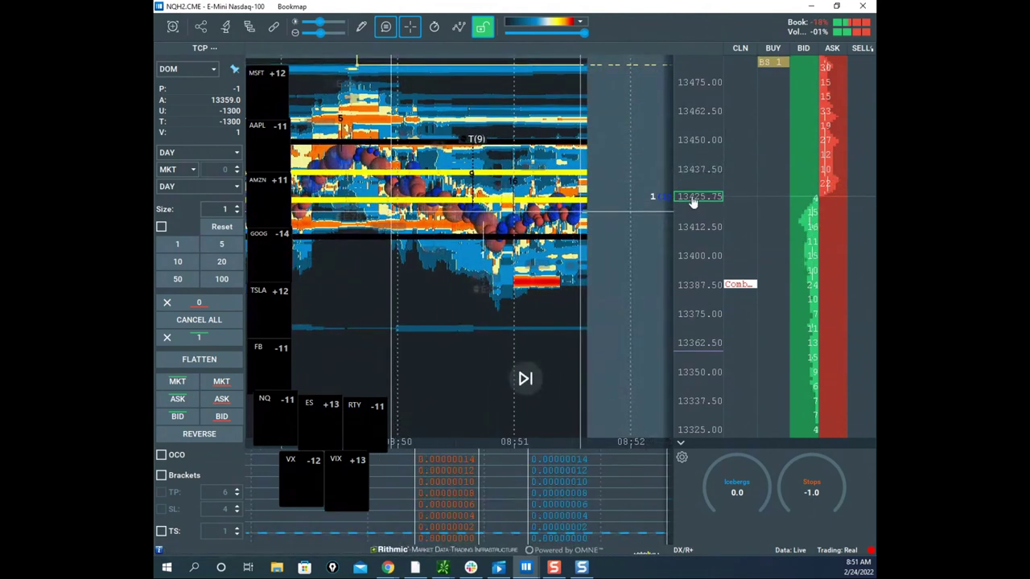
left_click_drag(599, 210, 544, 229)
scroll(697, 193, "up", 4)
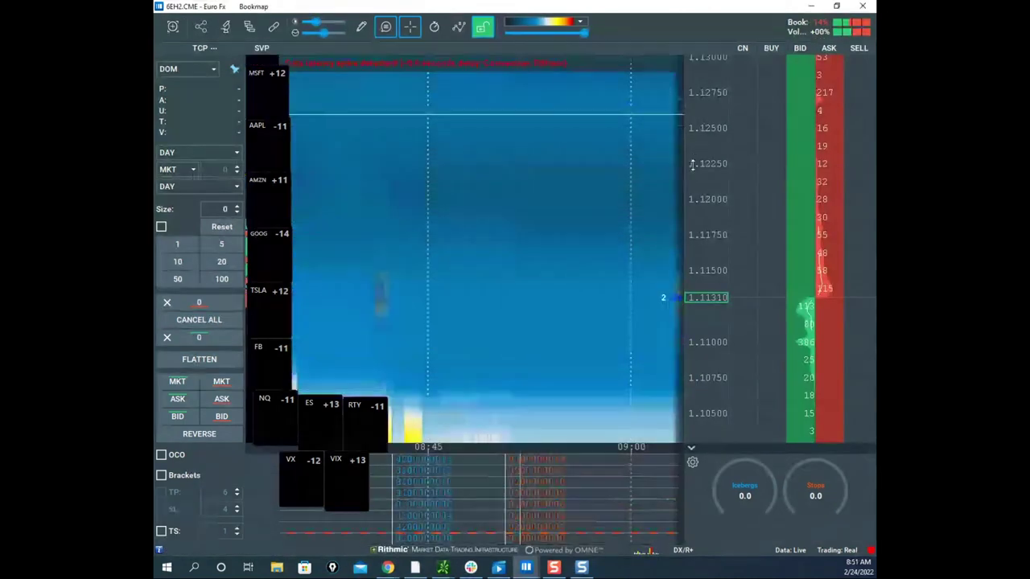
left_click_drag(694, 166, 695, 138)
left_click_drag(465, 402, 521, 261)
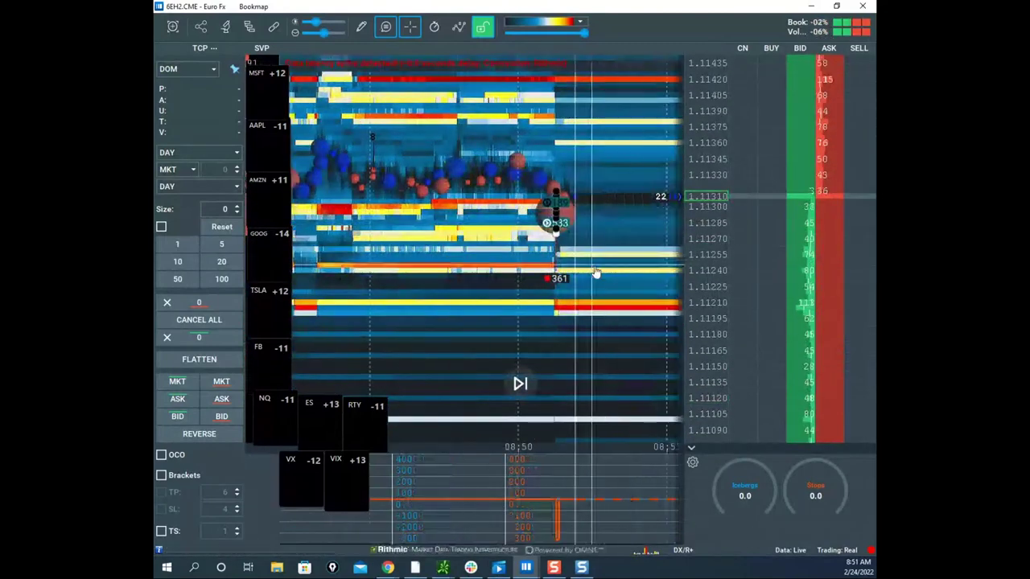
scroll(707, 224, "up", 2)
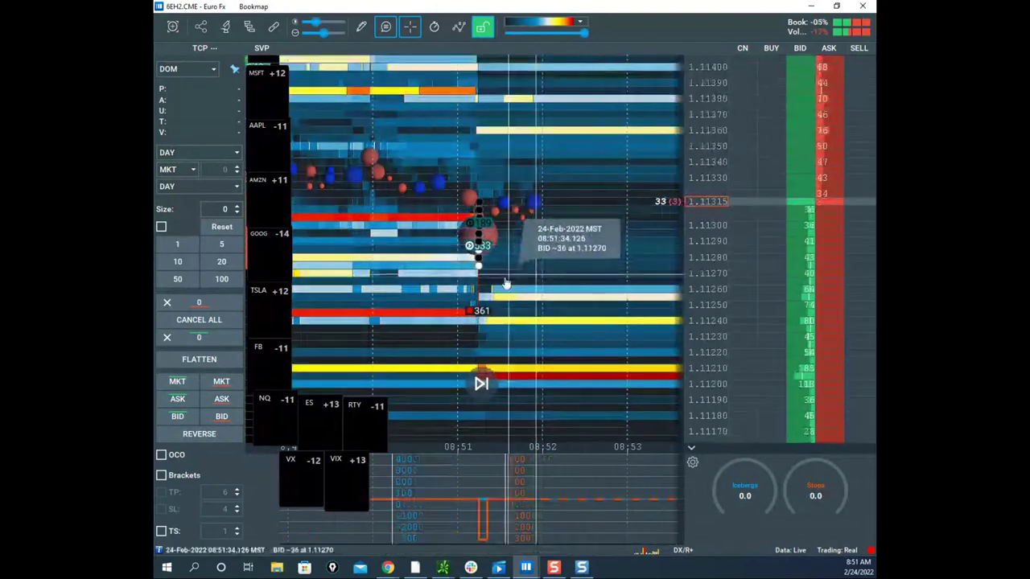
Step: Narrow the Euro Fx heatmap to the 08:51:14 order flow around the large sell bubble between about 1.11190 and 1.11380
left_click_drag(507, 494, 578, 367)
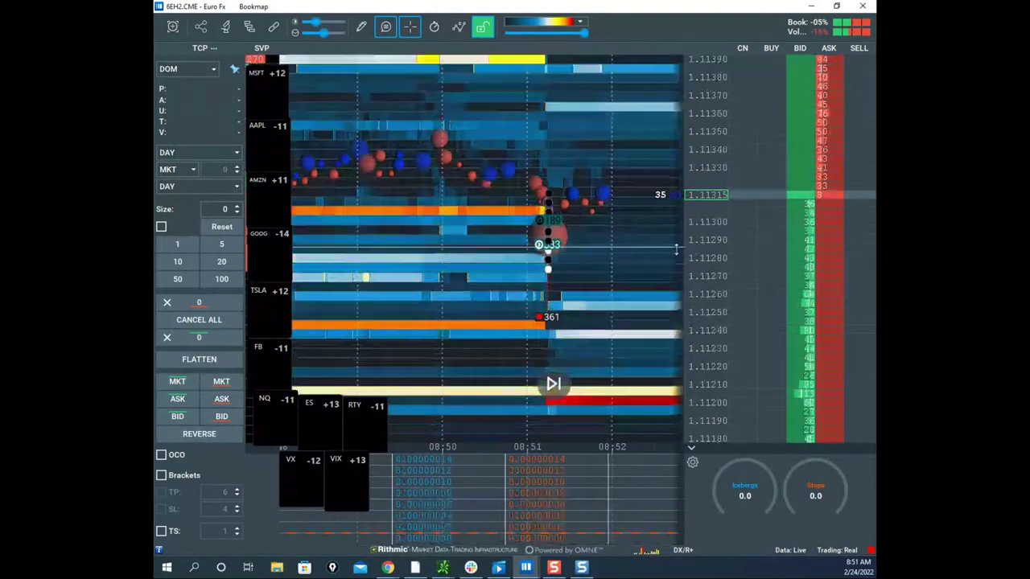
scroll(535, 289, "up", 5)
left_click_drag(507, 281, 590, 258)
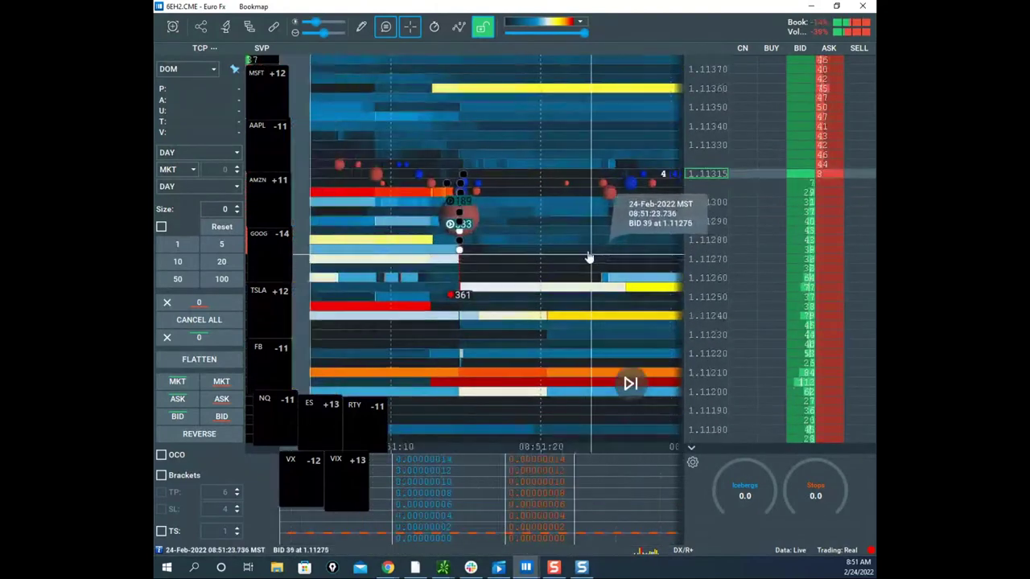
scroll(496, 250, "up", 3)
left_click_drag(512, 239, 592, 247)
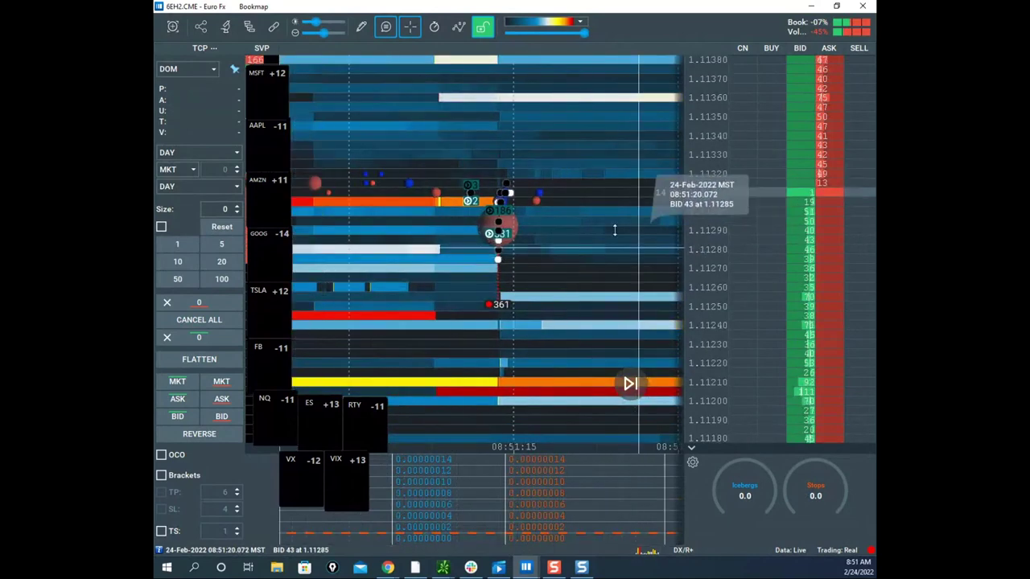
scroll(519, 231, "up", 3)
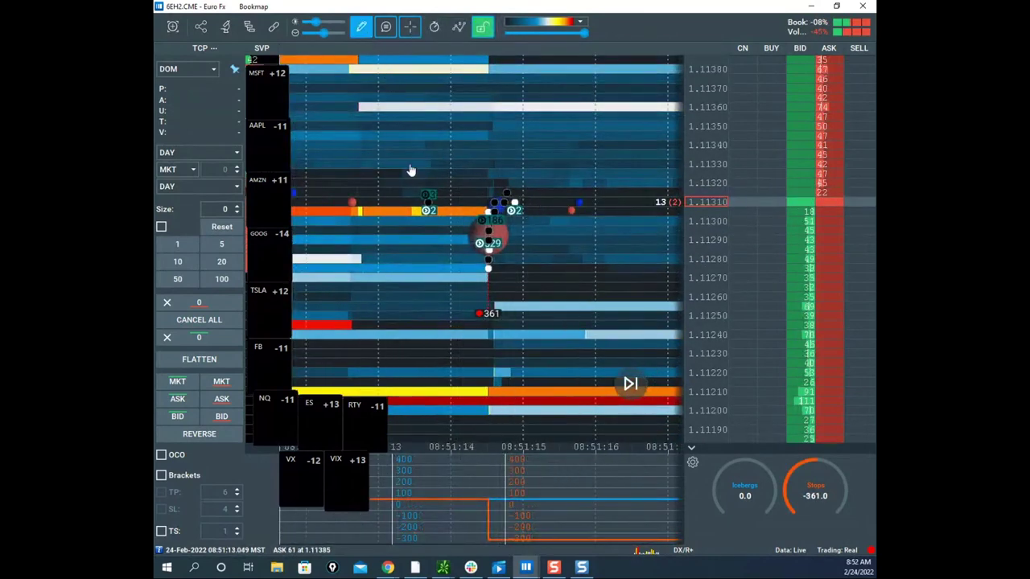
Step: Draw horizontal level lines at about 1.11320 and 1.11270 above and below the 08:51:14 sell-off, and leave drawing mode
left_click(400, 170)
left_click(522, 187)
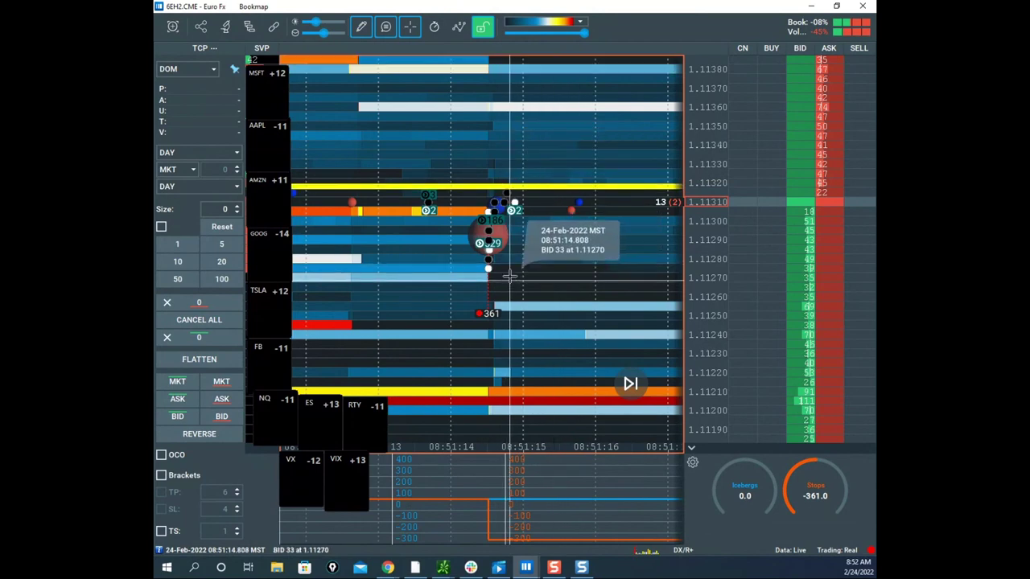
scroll(510, 276, "down", 8)
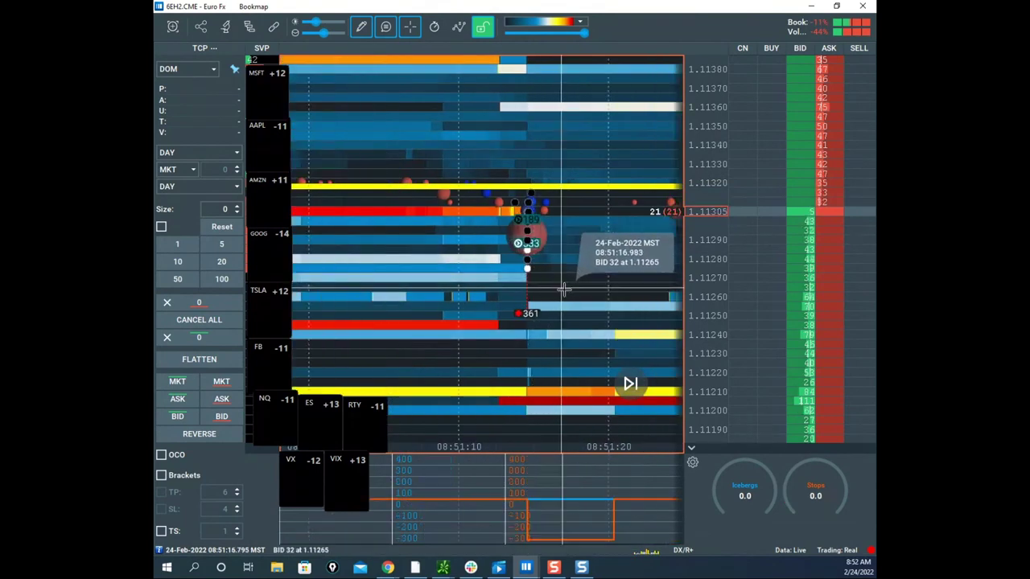
scroll(552, 288, "up", 10)
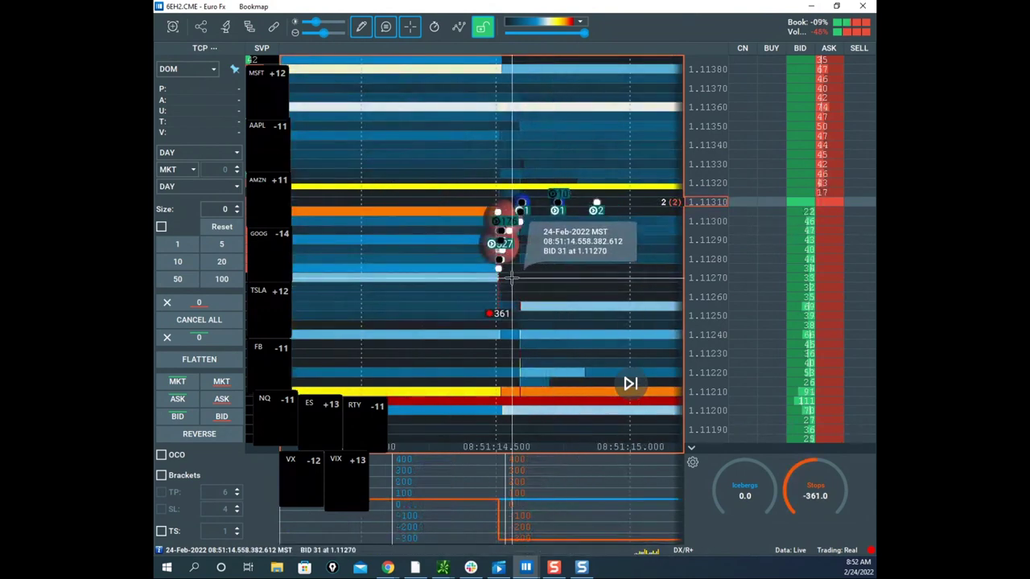
left_click(510, 276)
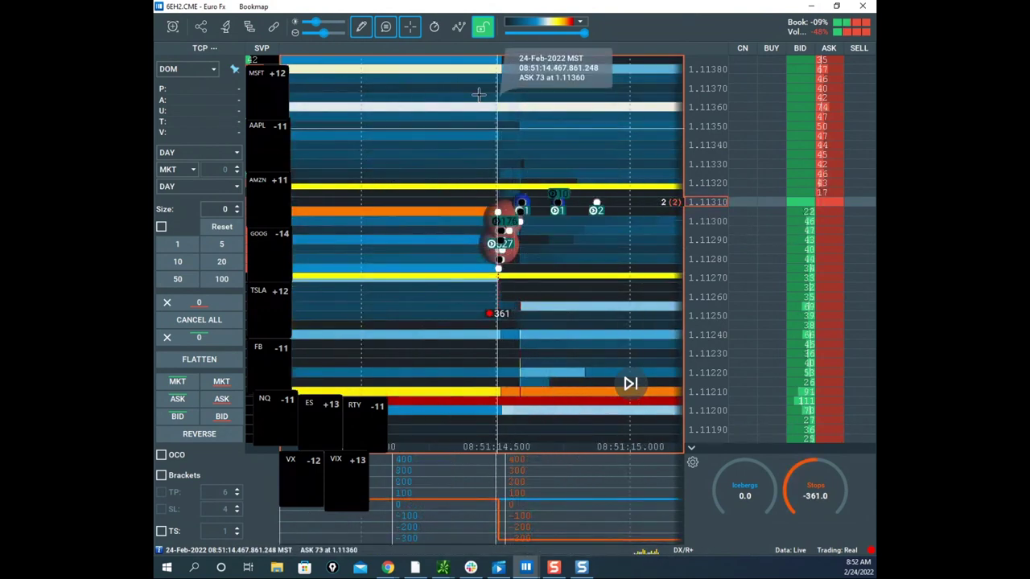
left_click(361, 27)
left_click(374, 57)
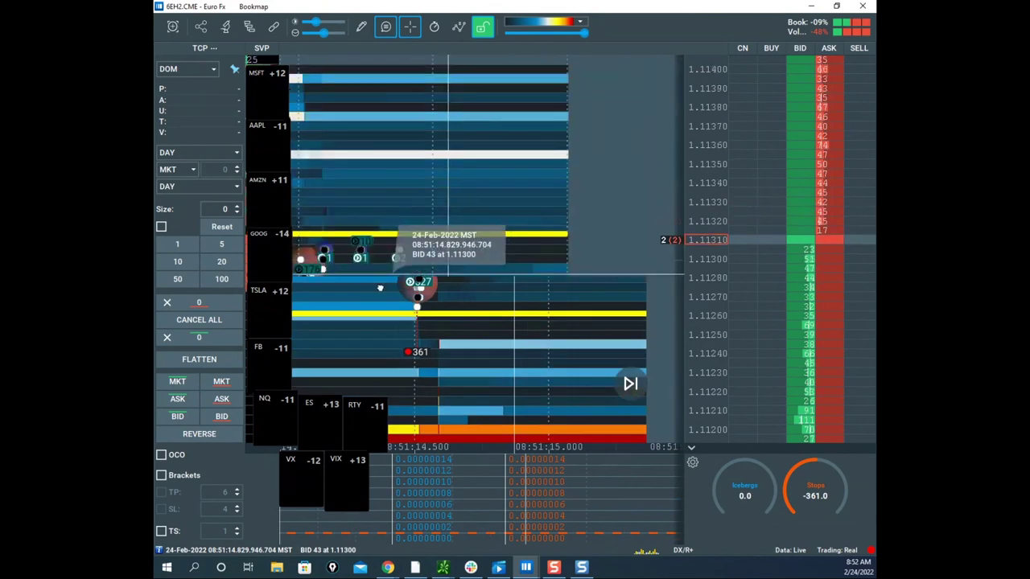
Step: Examine the Euro Fx liquidity and trades from about 08:45 onward around the two yellow level lines, between roughly 1.11150 and 1.11420
scroll(595, 265, "down", 15)
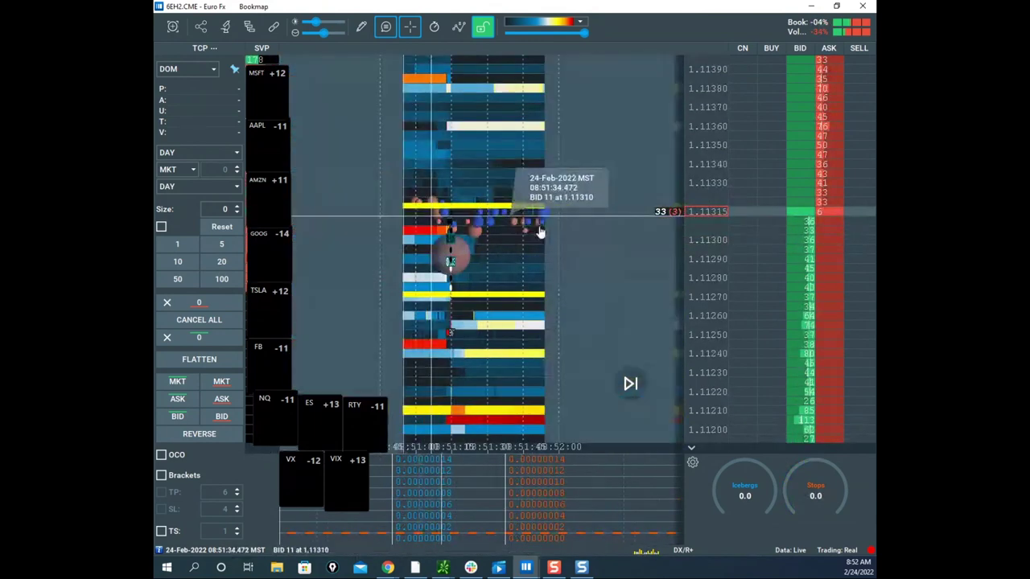
scroll(547, 234, "down", 5)
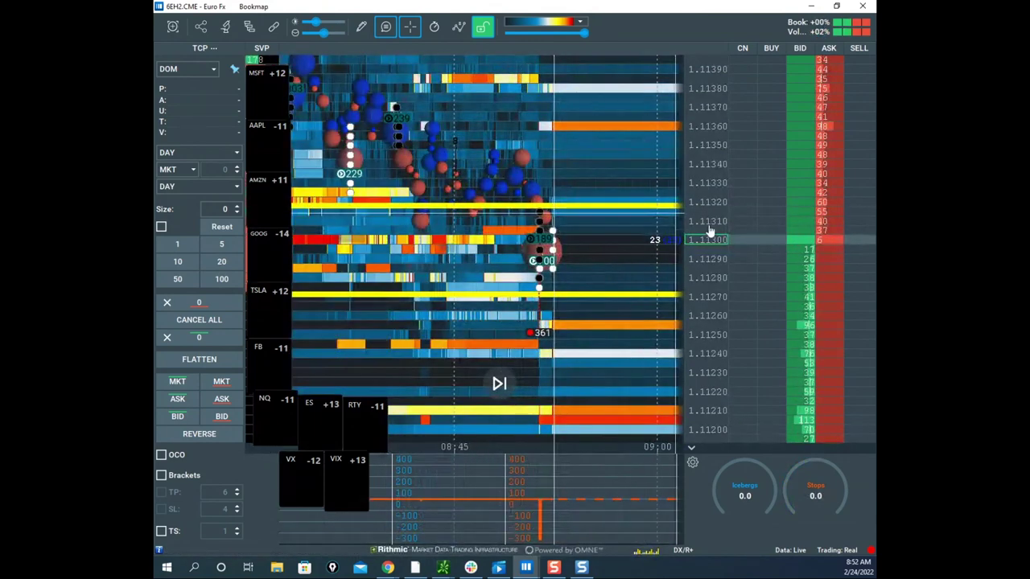
scroll(706, 231, "down", 2)
scroll(702, 290, "up", 3)
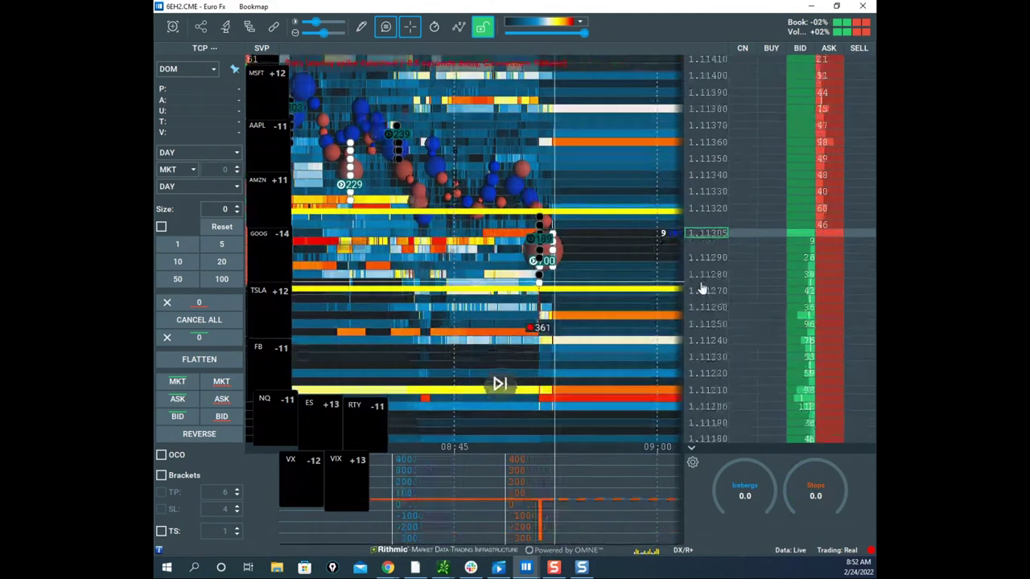
left_click_drag(590, 239, 558, 185)
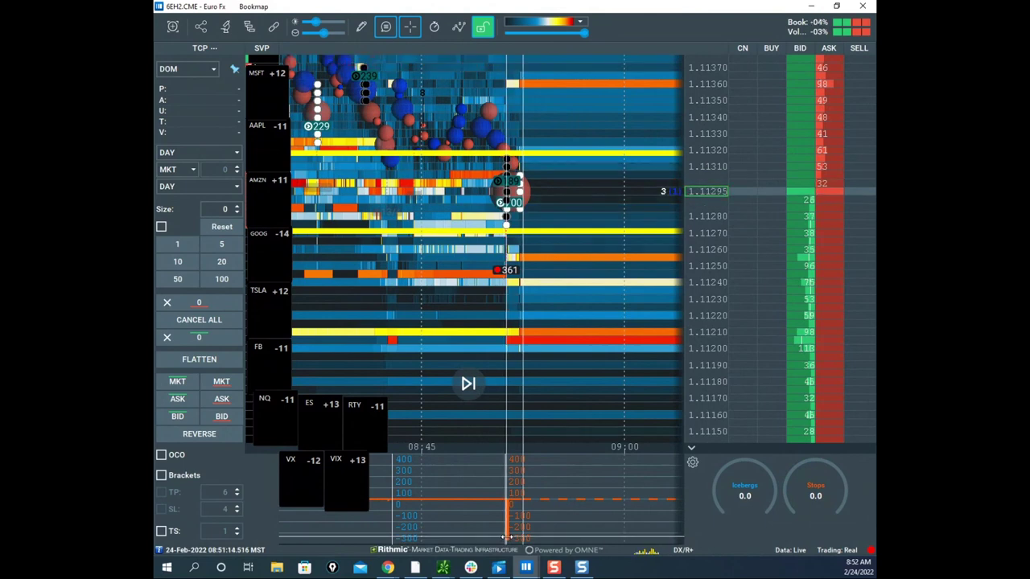
scroll(485, 357, "up", 1)
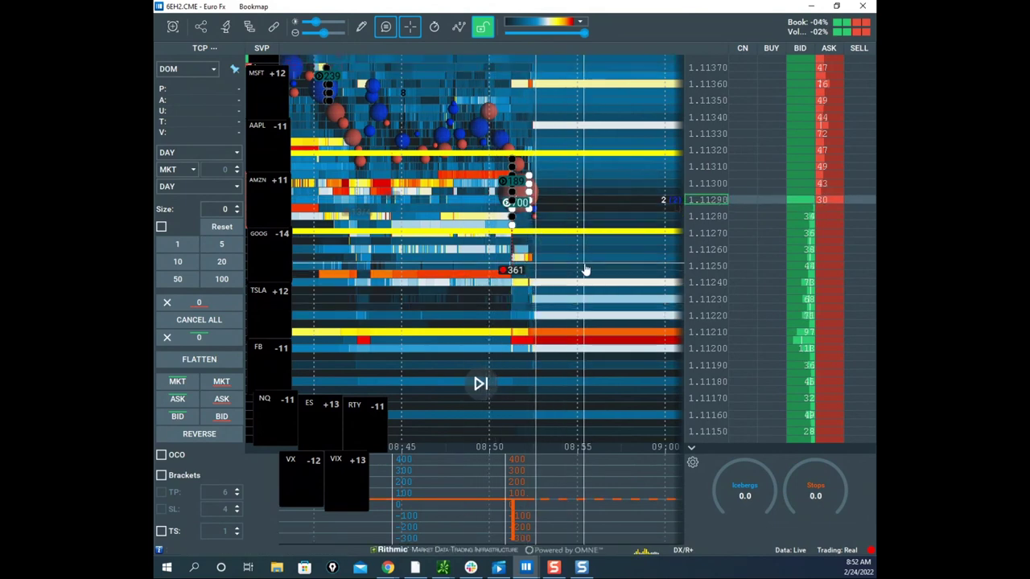
scroll(696, 195, "down", 2)
scroll(611, 213, "up", 3)
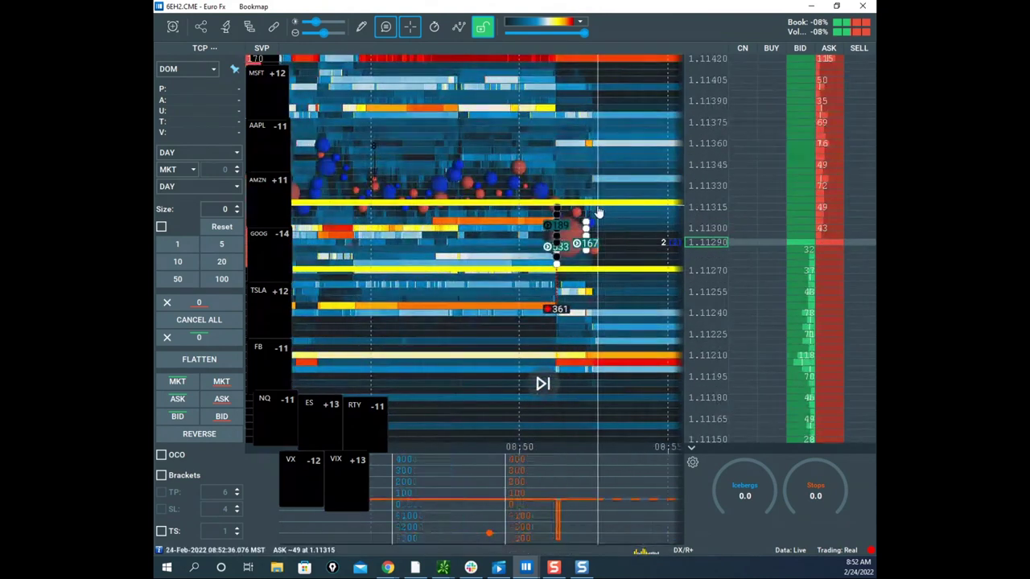
left_click_drag(586, 182, 523, 190)
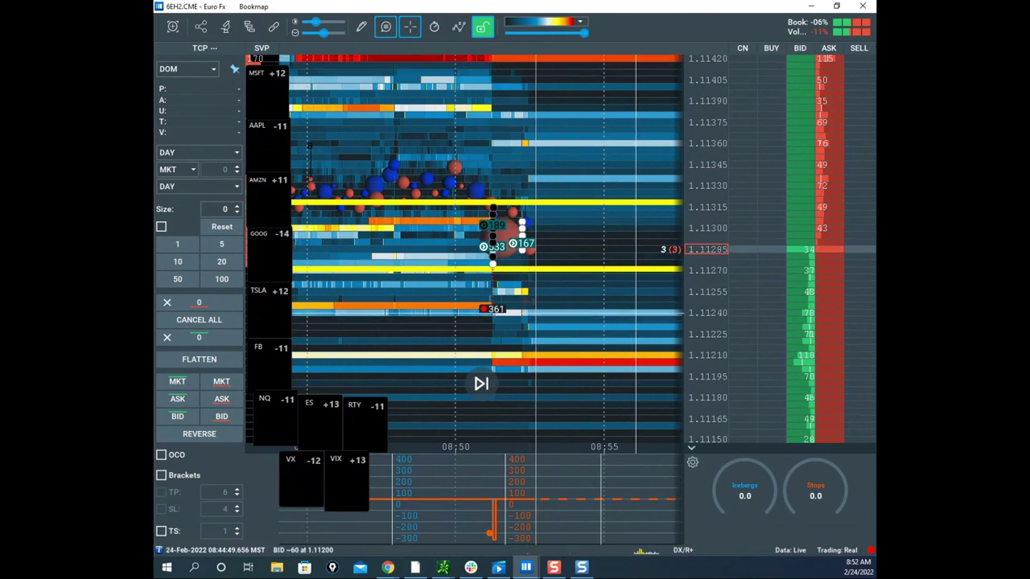
Step: Switch to the remote Sierra Chart session in Chrome, examine the EURO chart's levels down to about 1.10600, and return to Bookmap
mouse_move(388, 567)
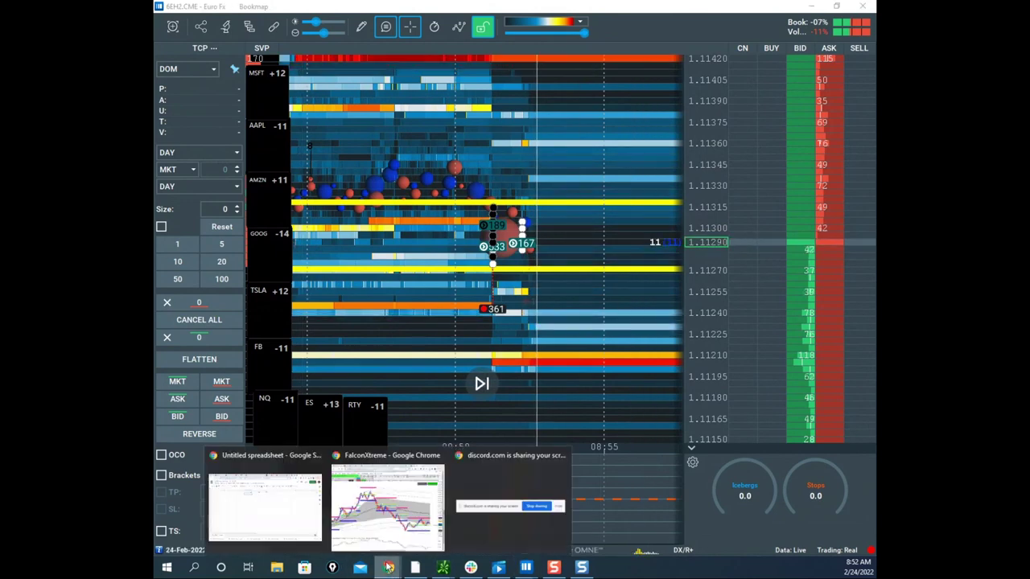
left_click(396, 516)
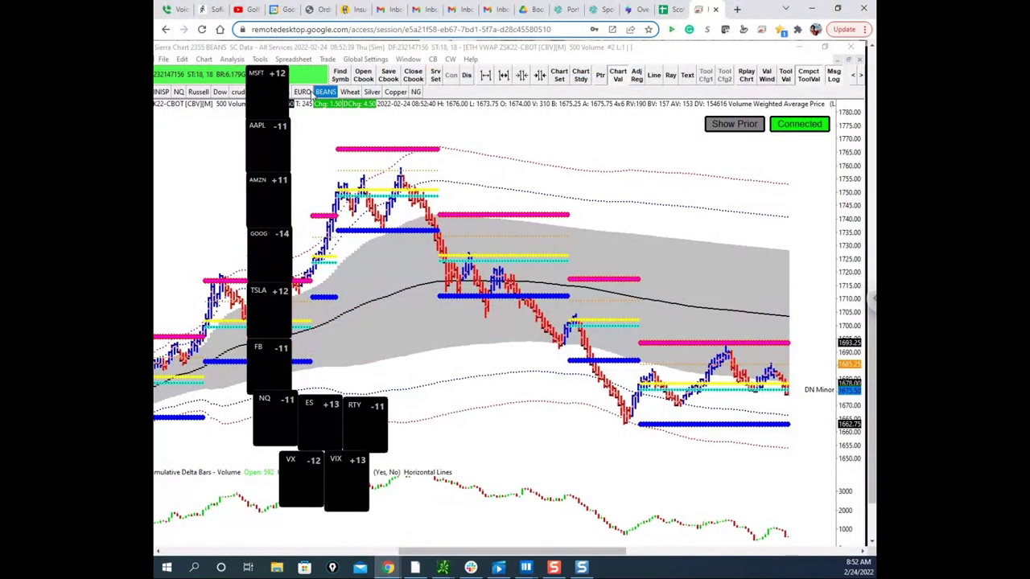
left_click(302, 92)
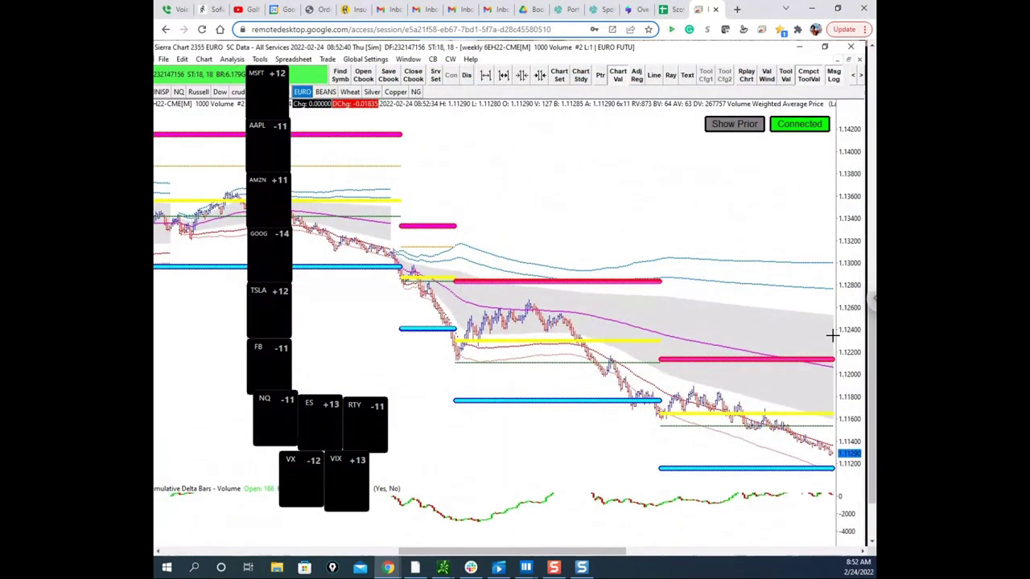
left_click_drag(844, 310, 845, 276)
key("Right")
key("Right")
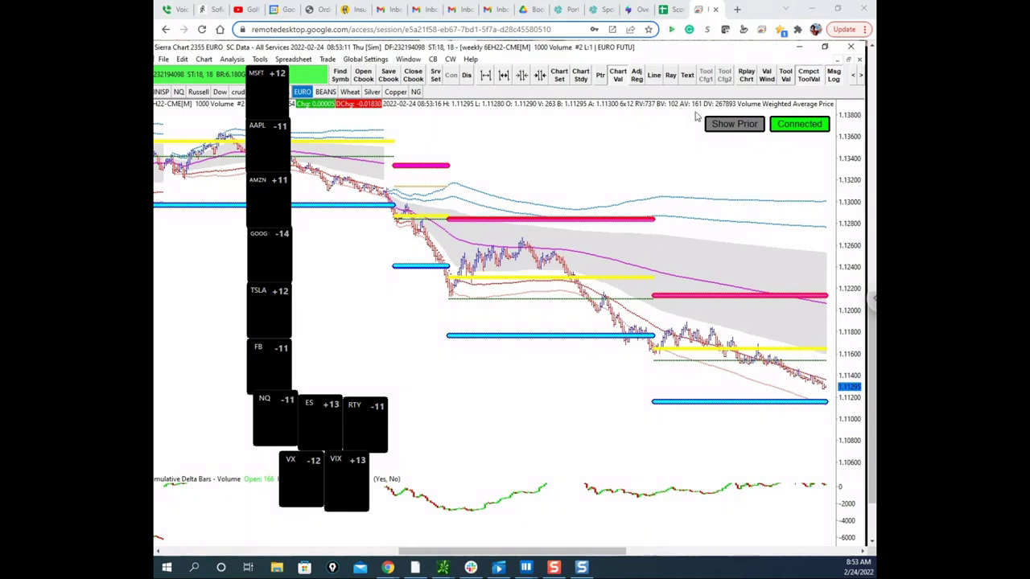
left_click(785, 9)
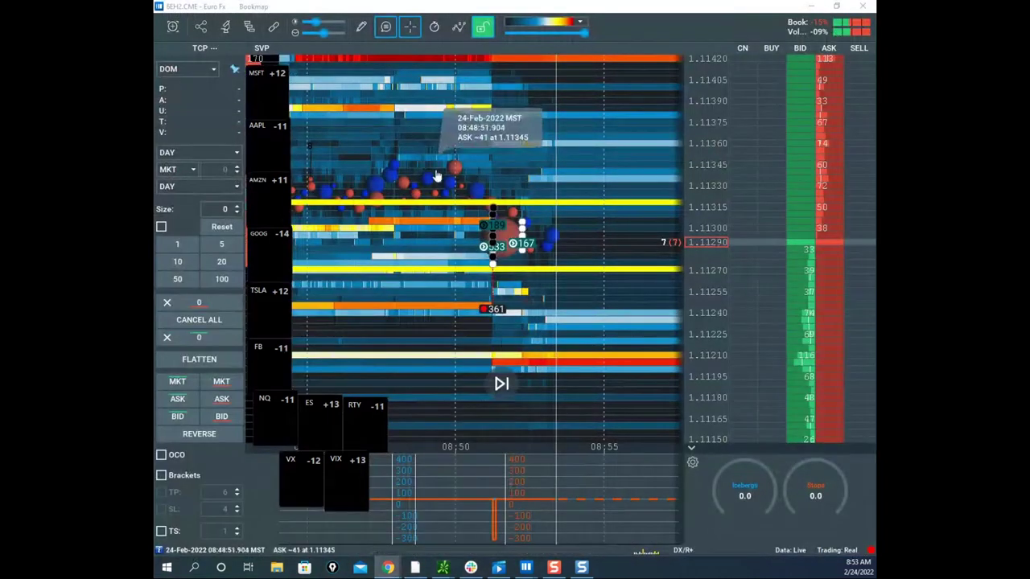
Step: Widen the Euro Fx heatmap, view the thinkorswim /6E 5-minute chart at full size, and return to the heatmap
scroll(706, 214, "down", 4)
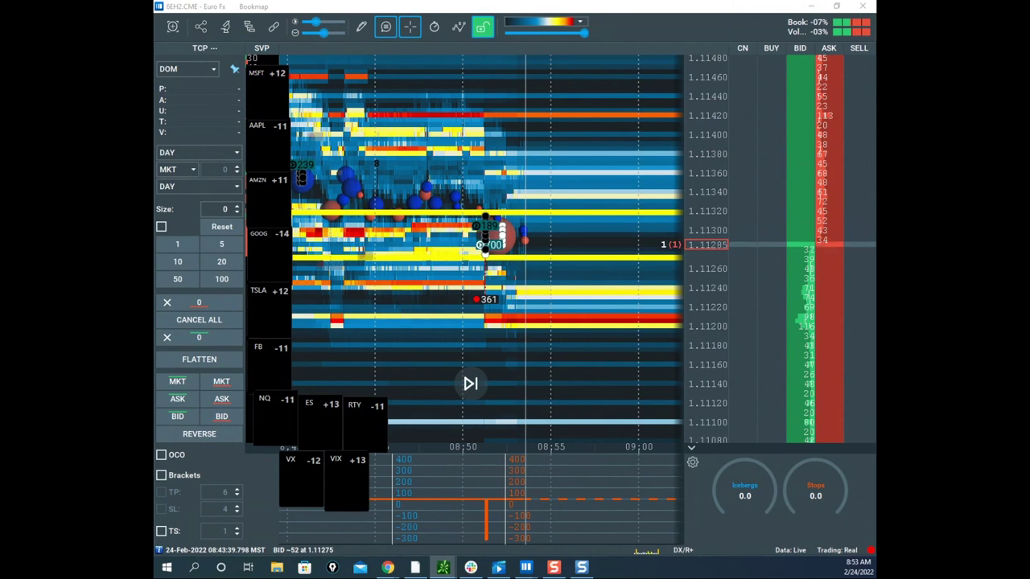
left_click_drag(153, 57, 514, 187)
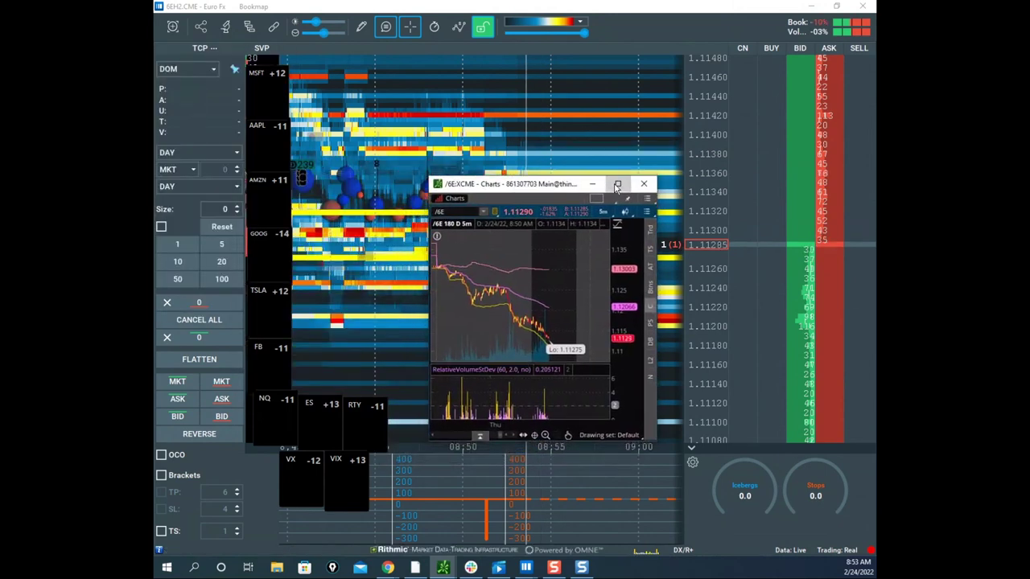
left_click(617, 186)
left_click_drag(711, 157, 720, 157)
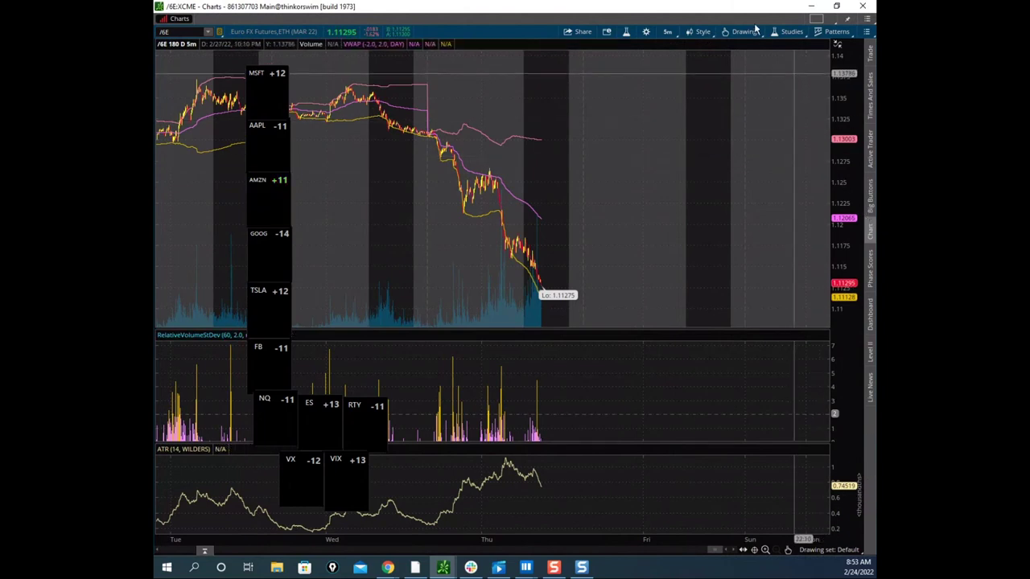
left_click_drag(732, 8, 540, 277)
left_click(450, 50)
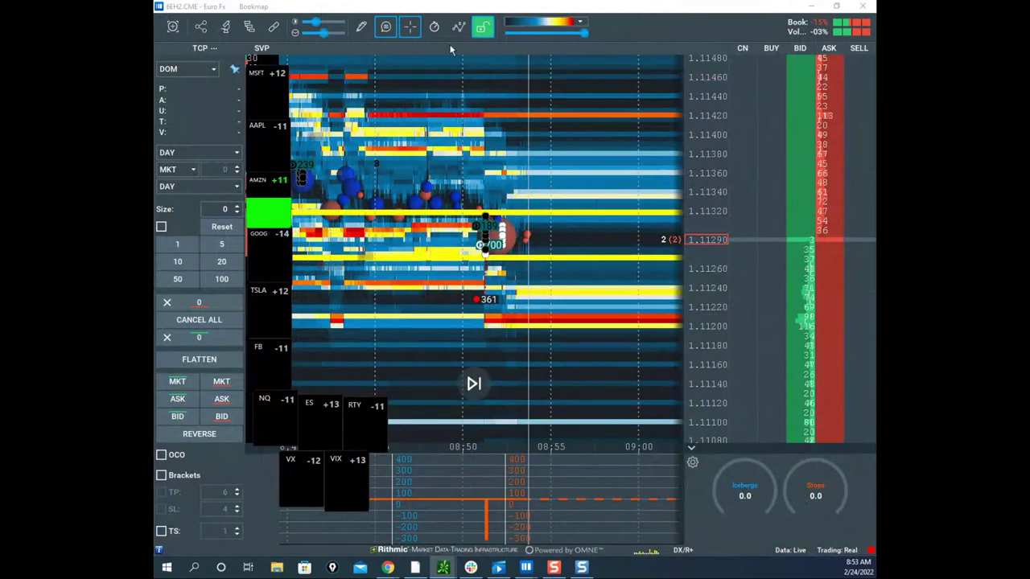
Step: Rescale the Euro Fx heatmap's prices to about 1.11165–1.11405 and bring the order flow around 08:45 into view
left_click_drag(715, 272, 705, 225)
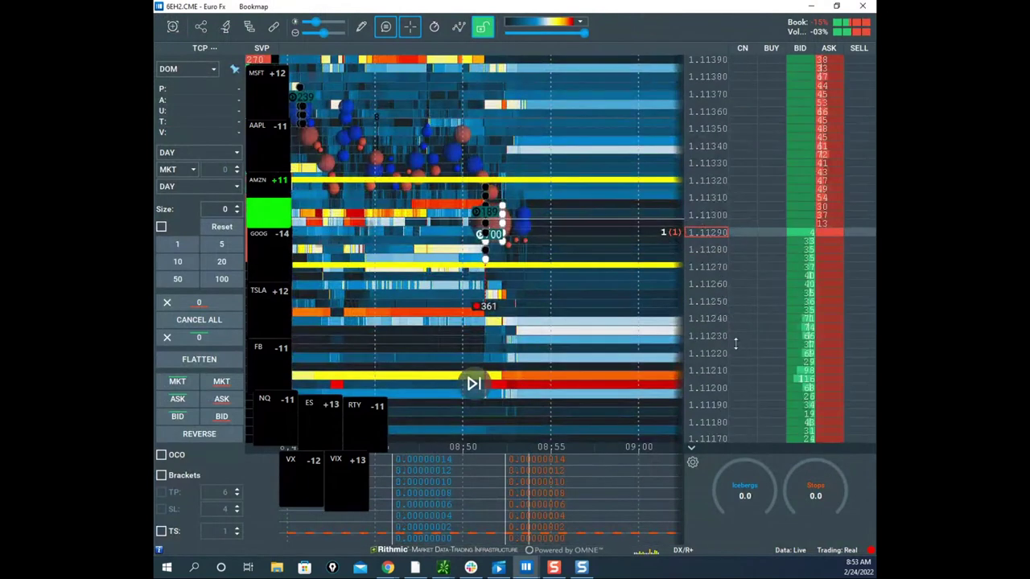
scroll(707, 307, "up", 1)
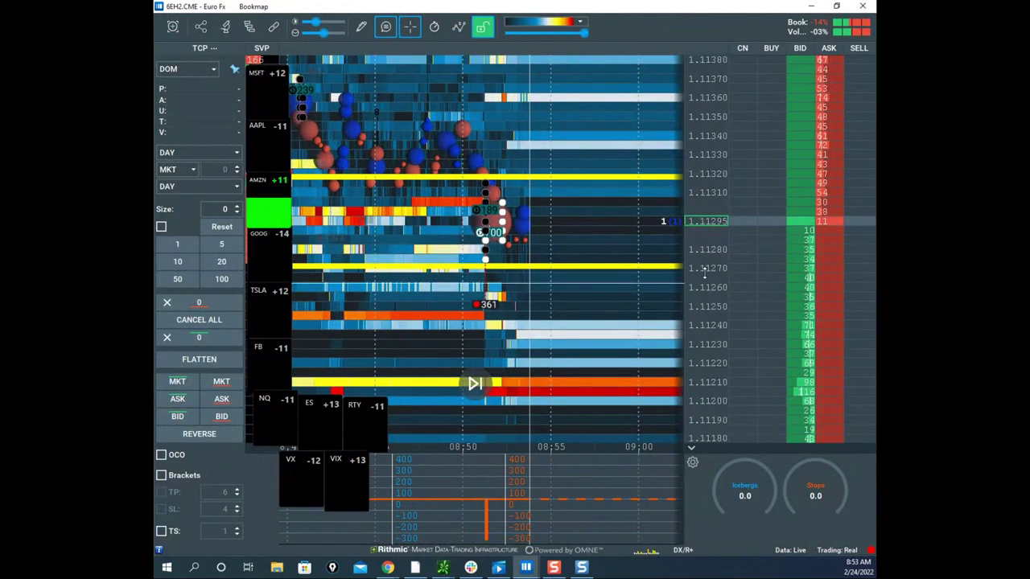
scroll(705, 274, "down", 1)
scroll(667, 273, "down", 1)
scroll(700, 192, "down", 1)
left_click_drag(603, 195, 498, 138)
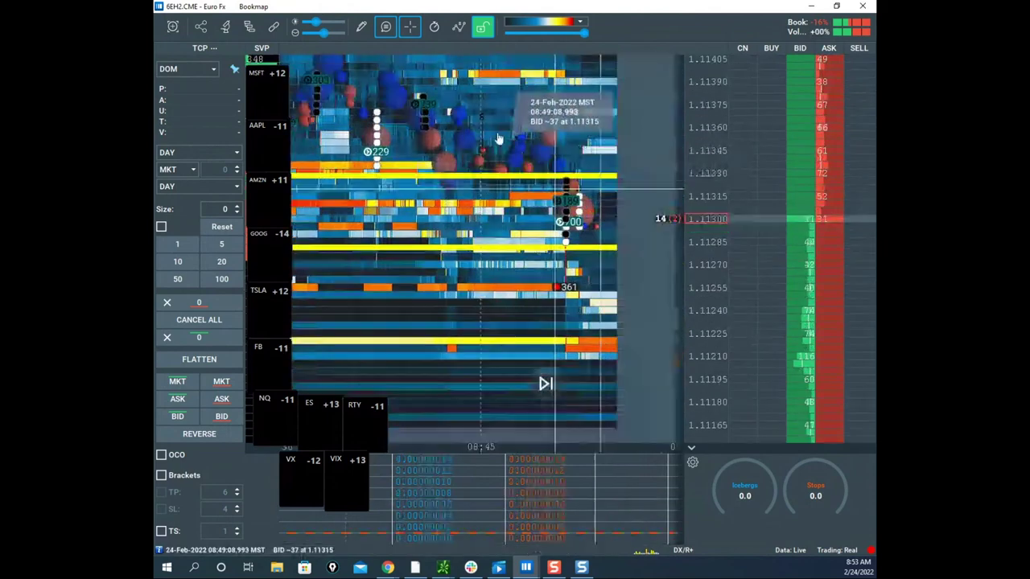
Step: Switch to the E-Mini Nasdaq-100 heatmap and follow the 08:53–08:54 rally toward 13450, keeping the buy stop in view
left_click_drag(489, 4, 155, 202)
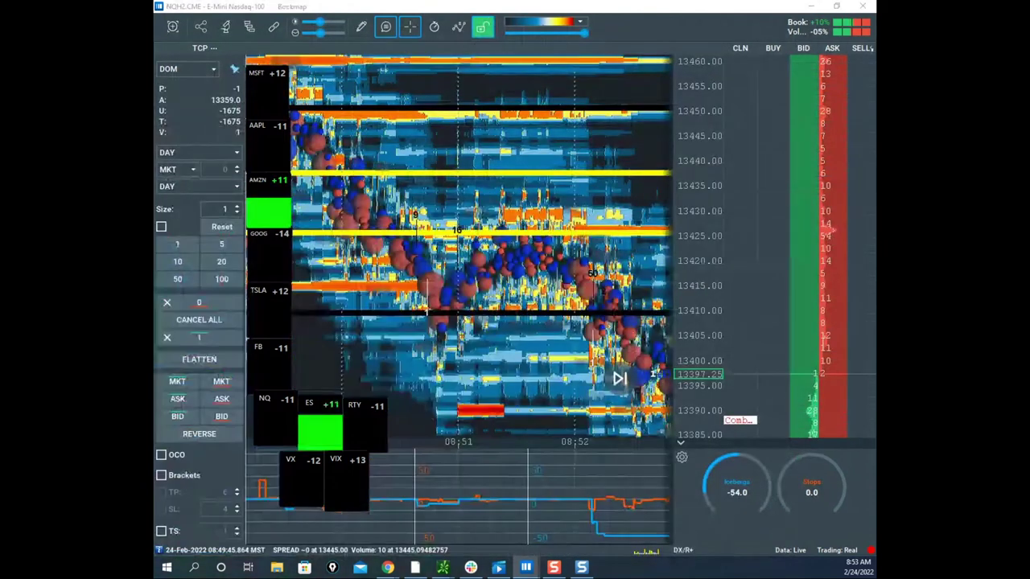
left_click_drag(538, 328, 333, 201)
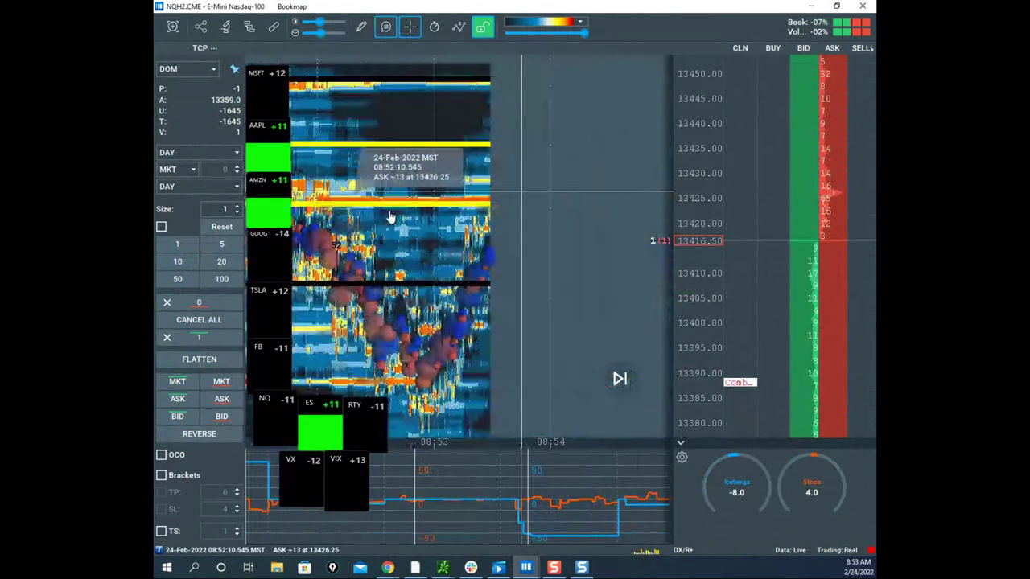
scroll(533, 237, "down", 1)
left_click_drag(534, 237, 464, 322)
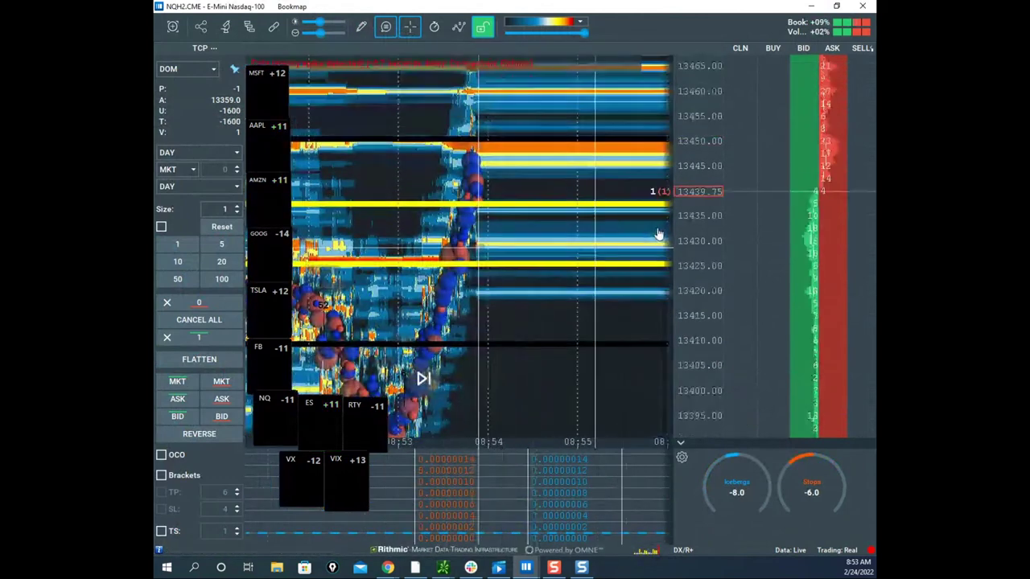
scroll(693, 238, "down", 3)
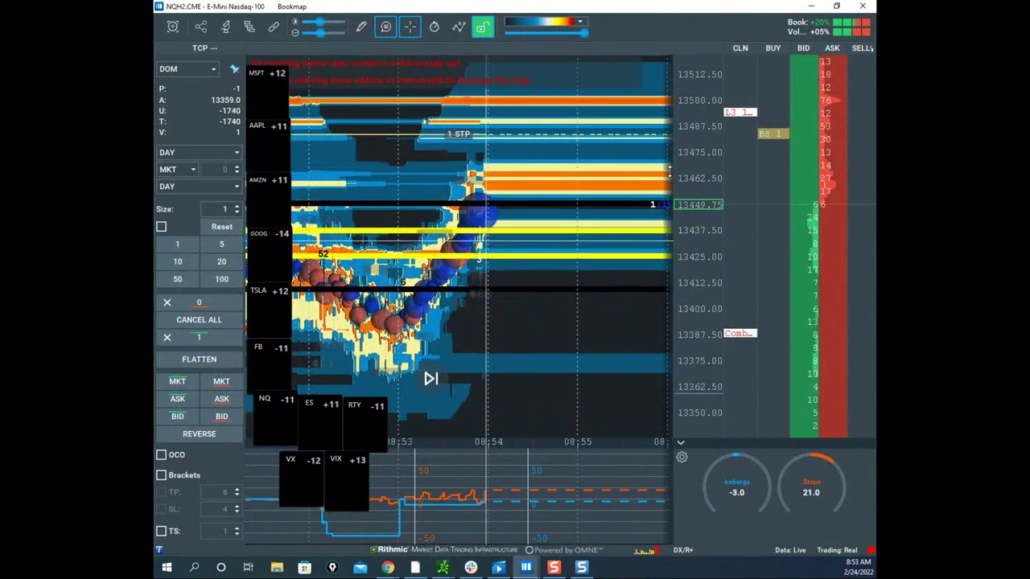
scroll(690, 223, "up", 2)
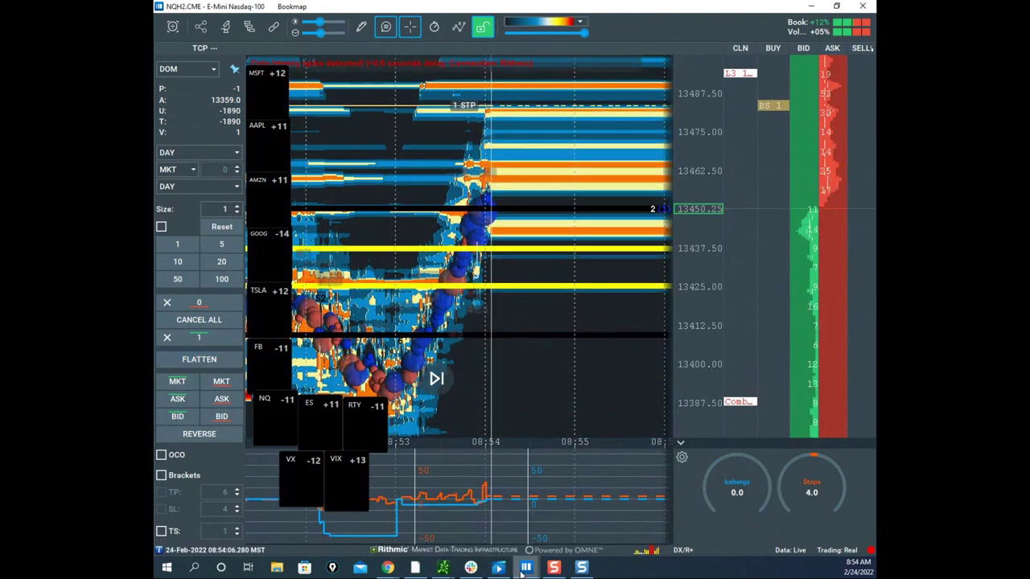
Step: Switch to Bookmap's E-Mini S&P 500 heatmap
mouse_move(502, 550)
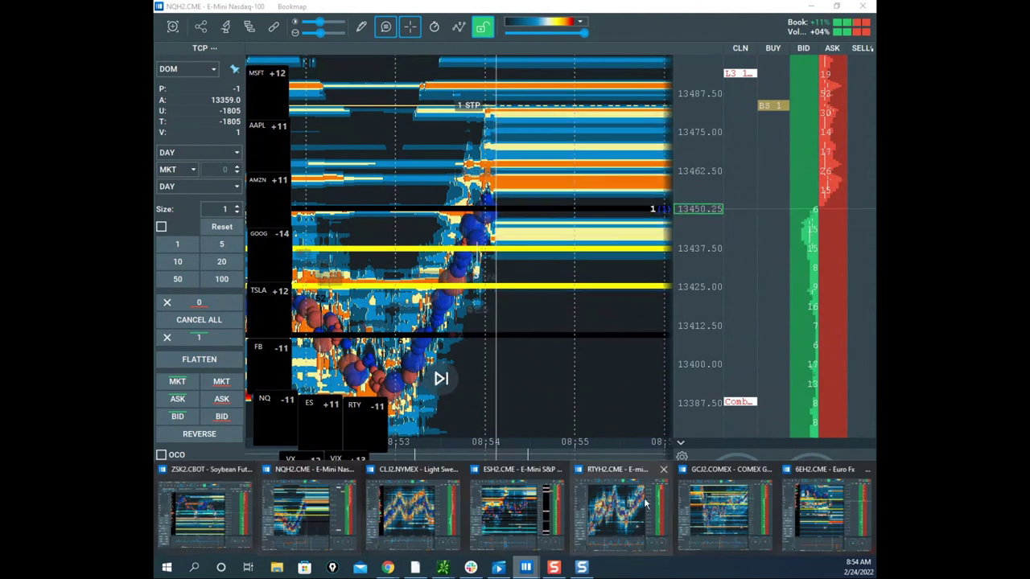
left_click(528, 502)
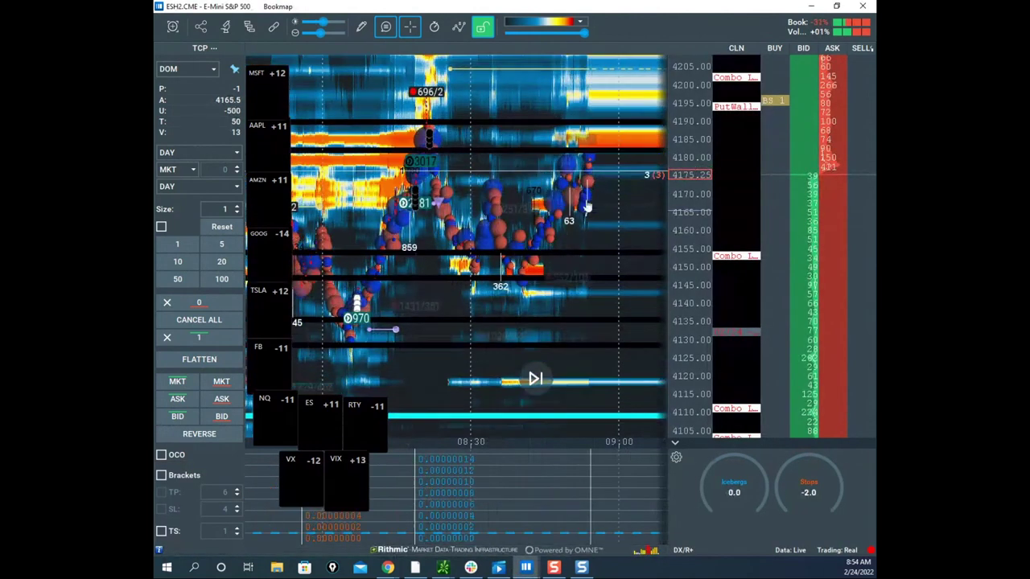
Step: Trace the swings and the base around 4148–4155 freehand on the S&P 500 heatmap, clear the marks, and sketch the pattern again
left_click_drag(834, 351, 820, 405)
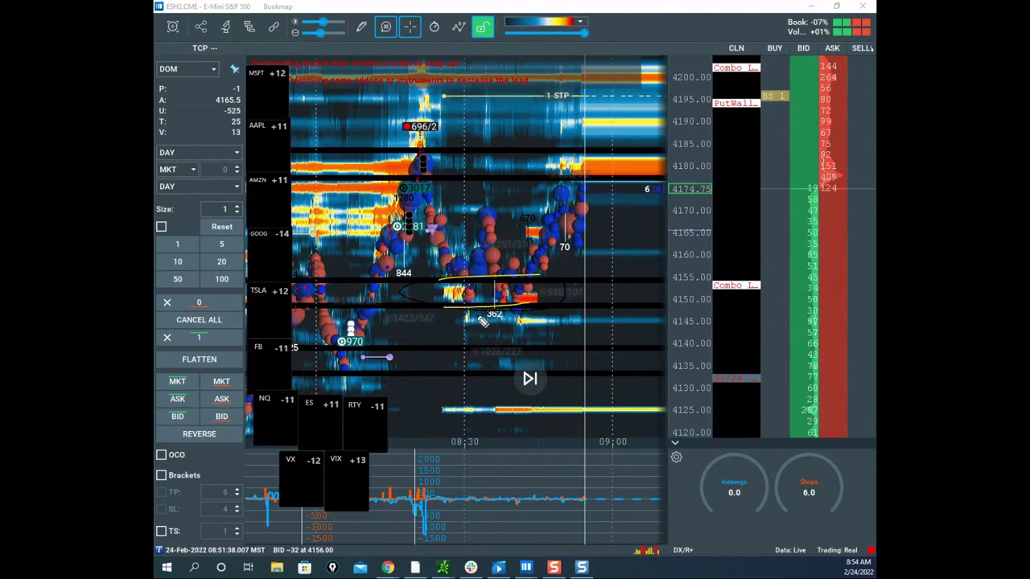
mouse_move(418, 276)
left_mouse_down()
mouse_move(494, 262)
mouse_move(578, 211)
left_mouse_up()
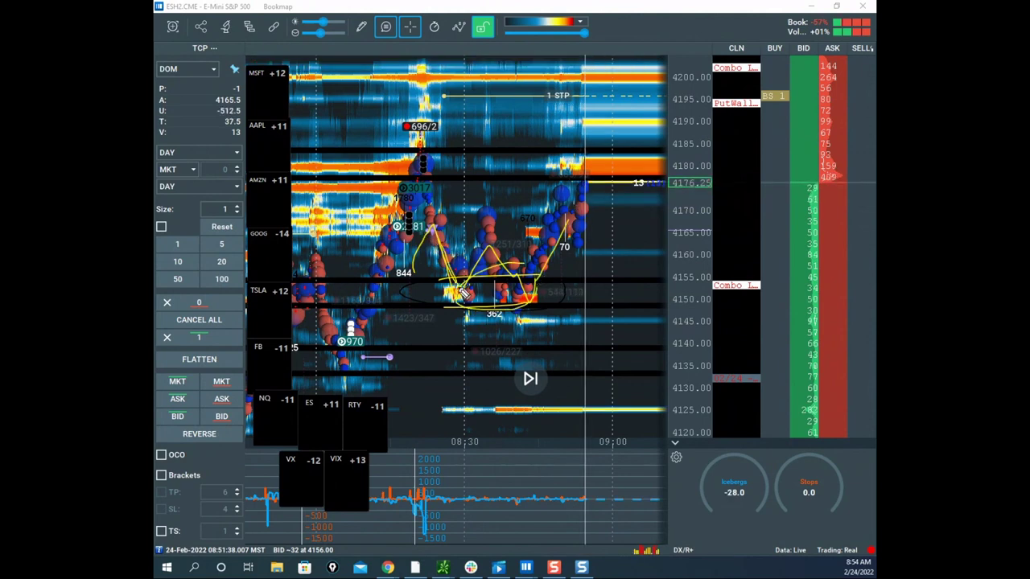
left_click_drag(431, 230, 440, 220)
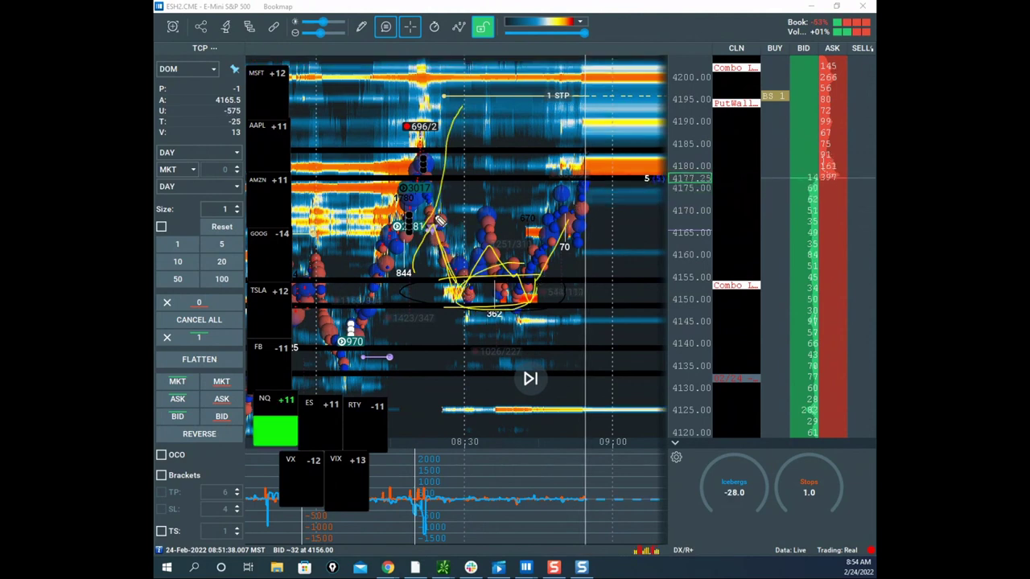
mouse_move(464, 274)
left_mouse_down()
mouse_move(483, 266)
mouse_move(537, 276)
left_mouse_up()
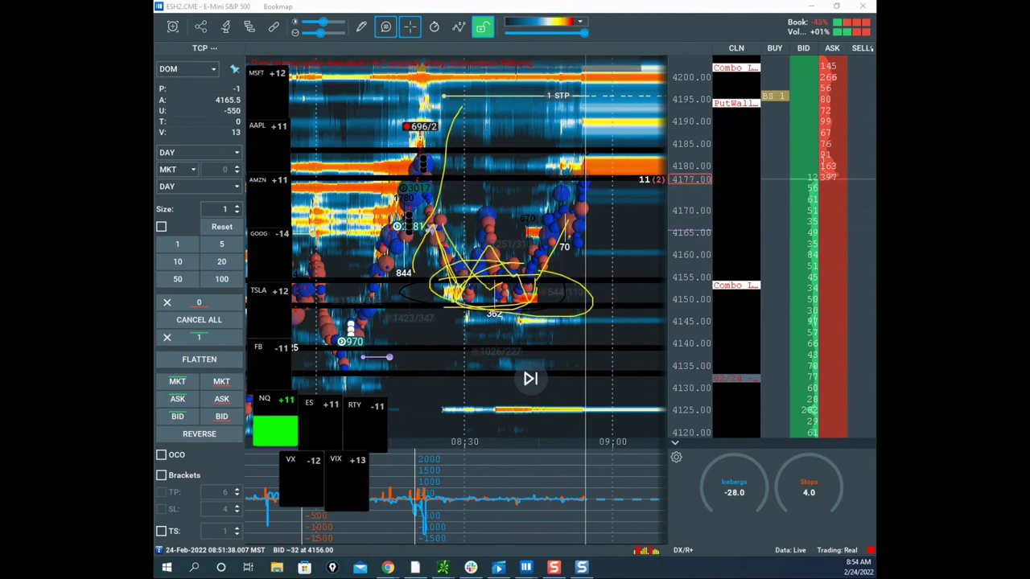
key("Escape")
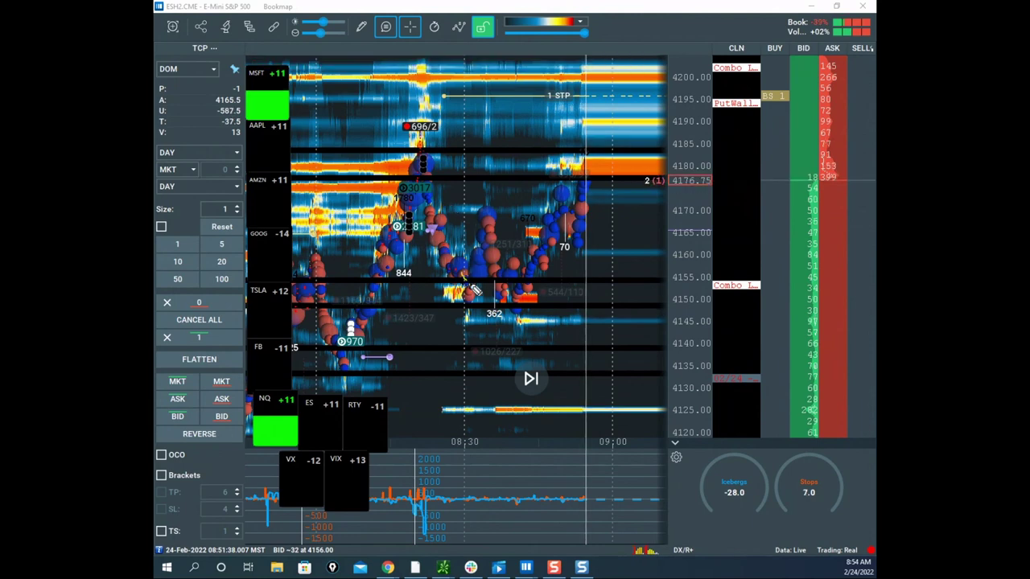
mouse_move(475, 290)
left_mouse_down()
mouse_move(560, 221)
mouse_move(425, 280)
left_mouse_up()
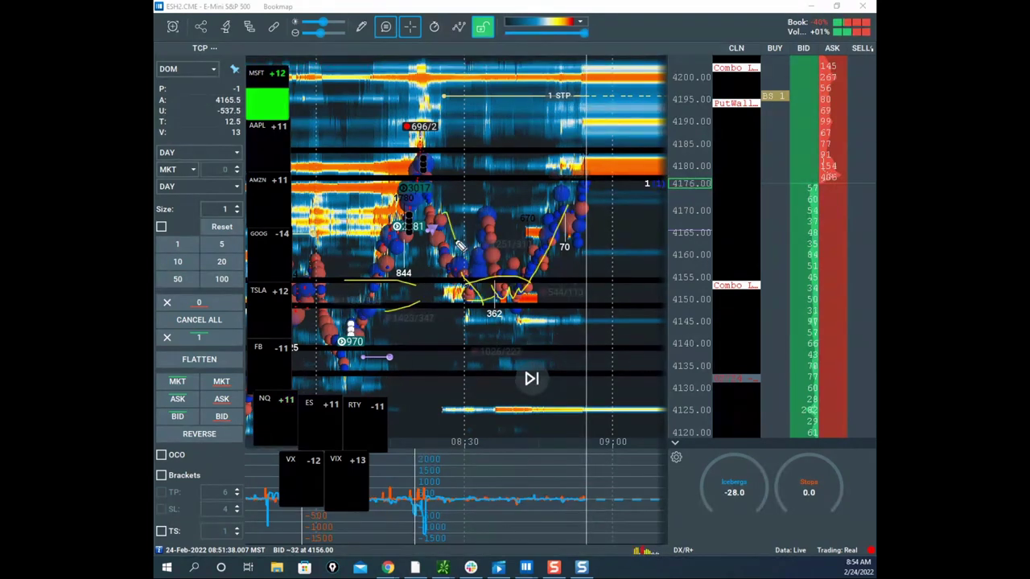
mouse_move(460, 246)
left_mouse_down()
mouse_move(482, 290)
mouse_move(519, 292)
mouse_move(563, 241)
mouse_move(587, 146)
left_mouse_up()
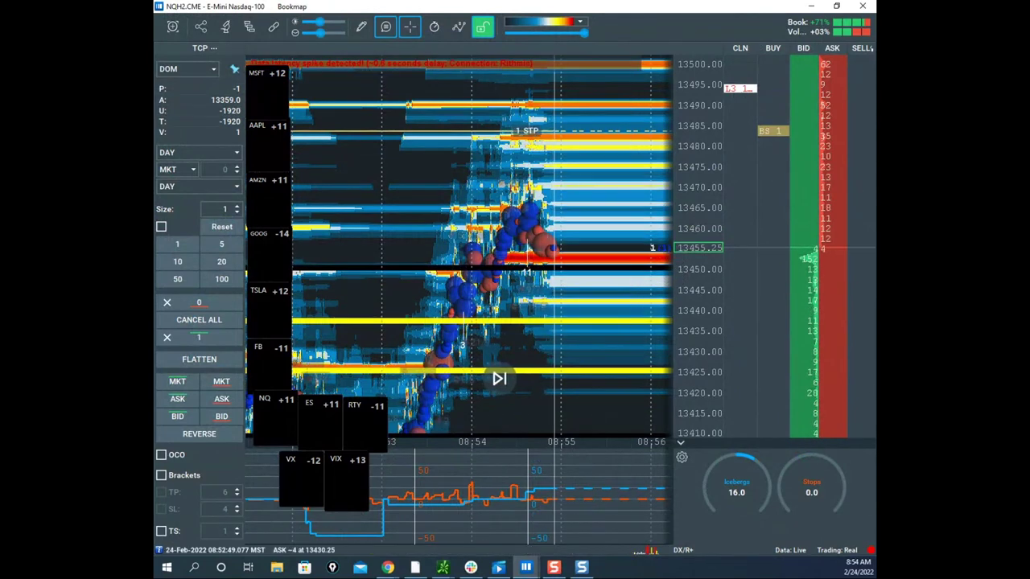
Step: On the E-Mini Nasdaq-100 heatmap, move the one-contract buy stop up to about 13496
left_click(442, 568)
left_click_drag(496, 155, 154, 145)
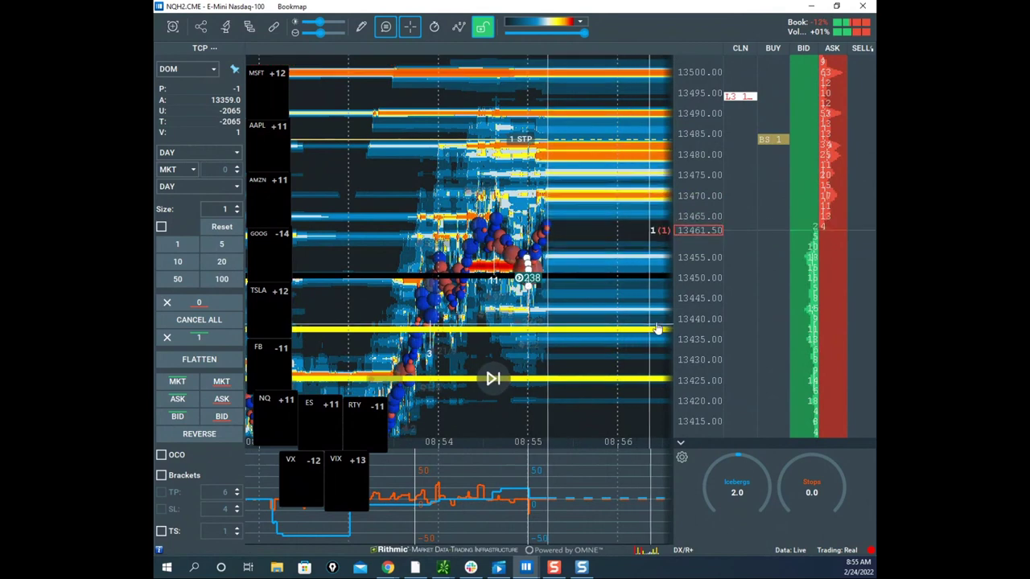
scroll(698, 299, "up", 3)
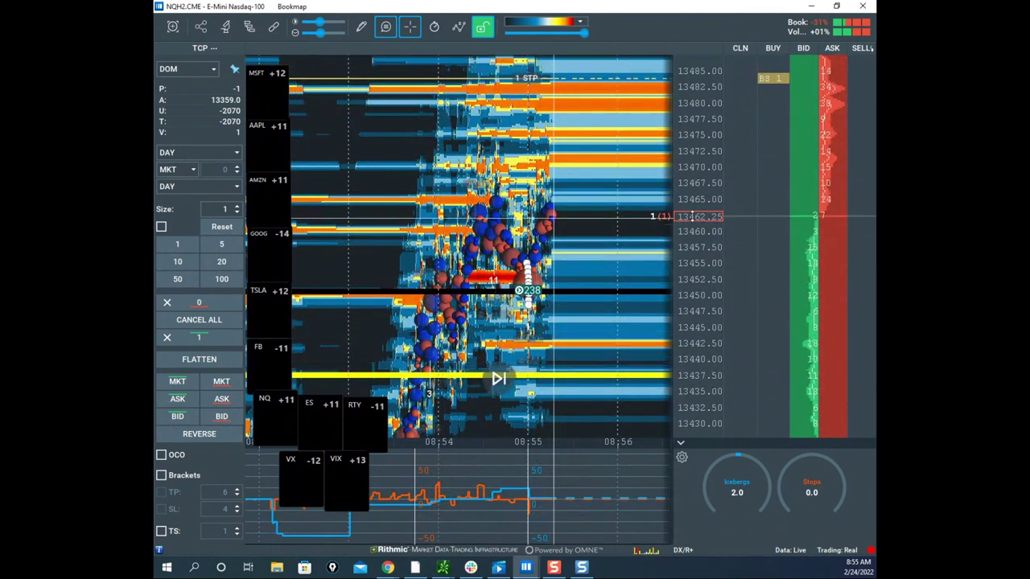
scroll(692, 217, "down", 3)
left_click_drag(643, 211, 630, 257)
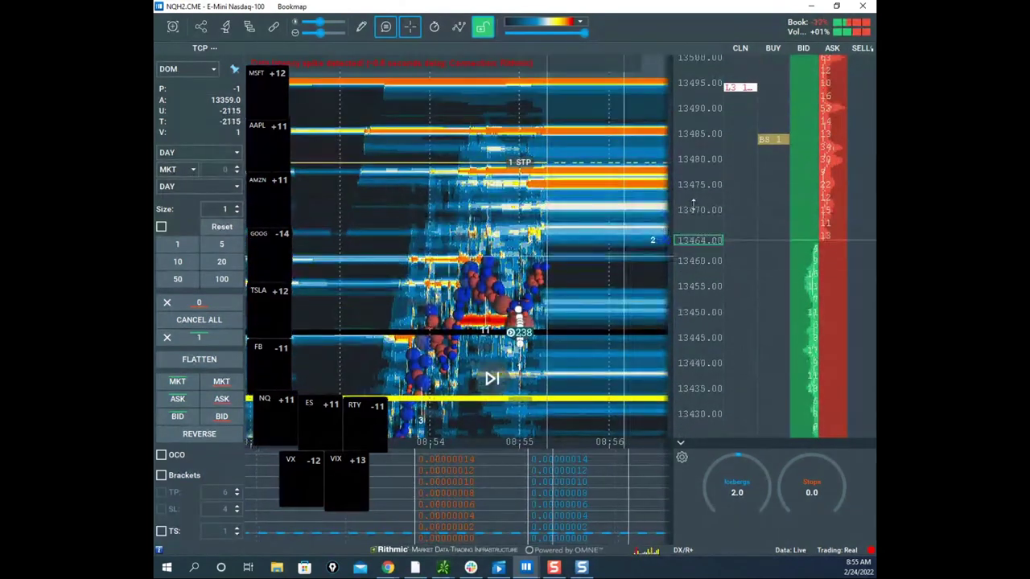
scroll(692, 206, "up", 1)
mouse_move(769, 147)
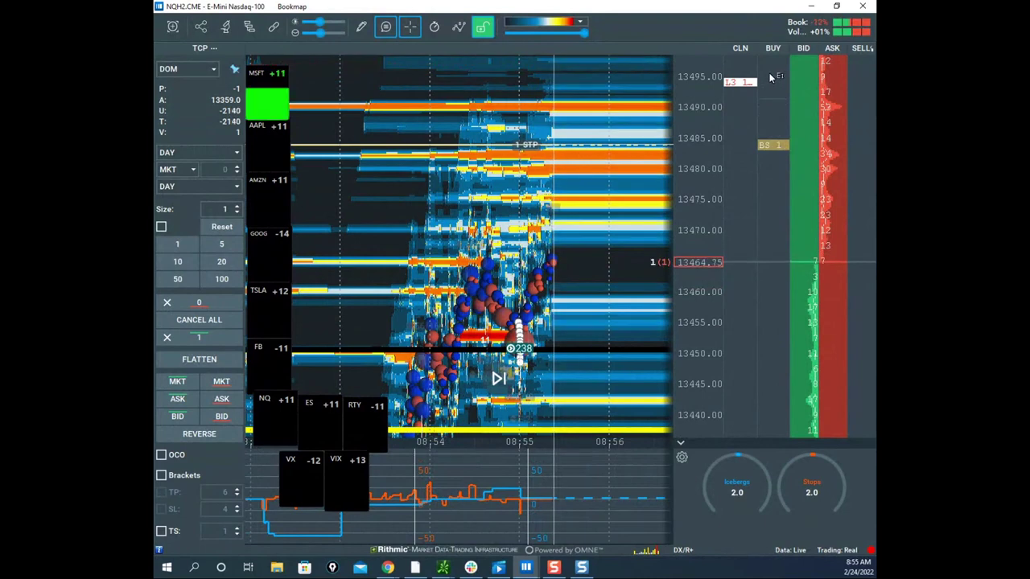
left_click_drag(773, 73, 772, 70)
scroll(682, 153, "down", 1)
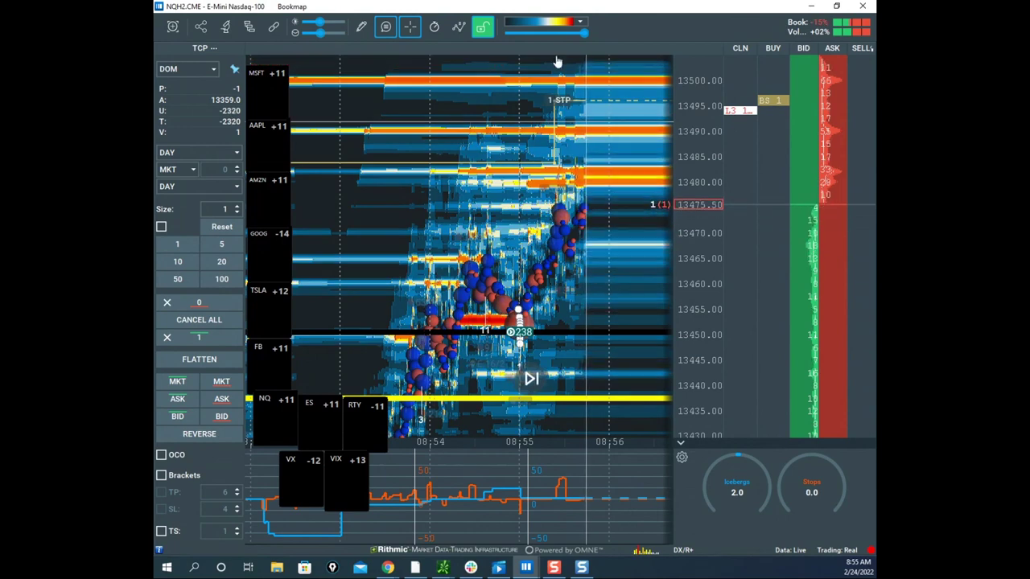
Step: Circle the Nasdaq liquidity around 13500, sketch a rise into it and a drop below 13445, and clear the drawings
left_click_drag(638, 111, 608, 201)
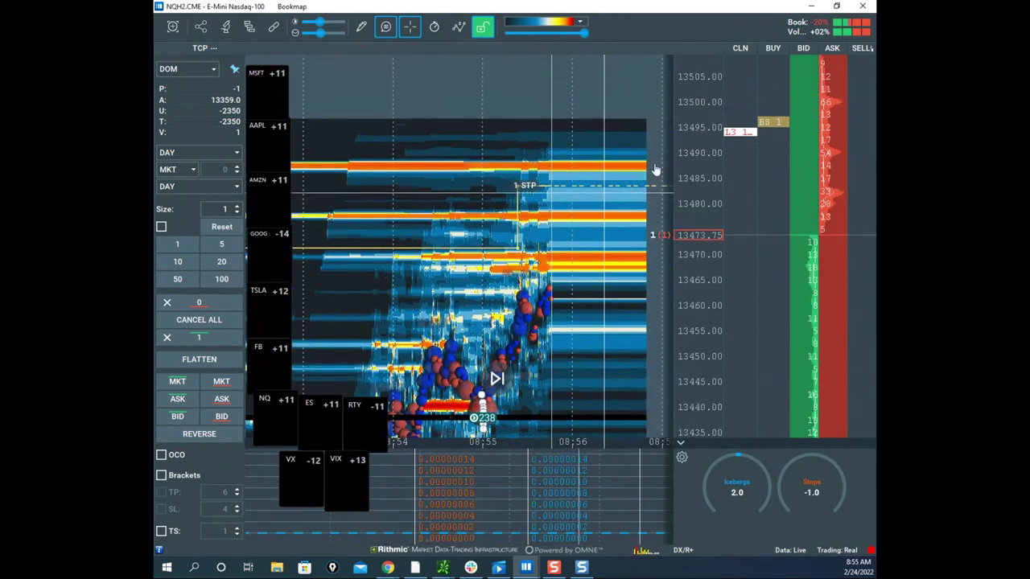
left_click_drag(691, 151, 691, 159)
scroll(691, 159, "down", 1)
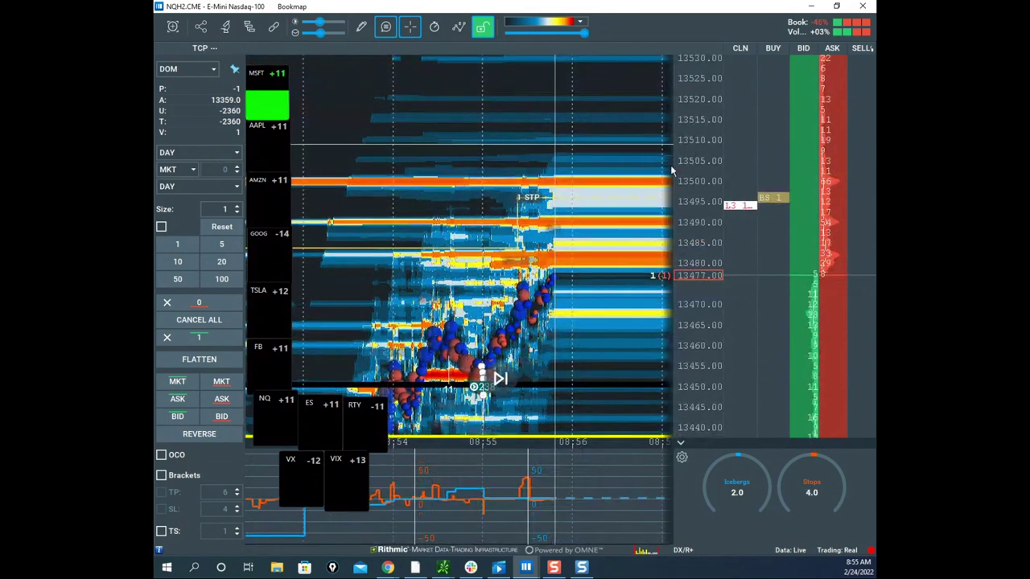
scroll(674, 169, "up", 1)
scroll(630, 171, "down", 1)
left_click_drag(622, 130, 665, 158)
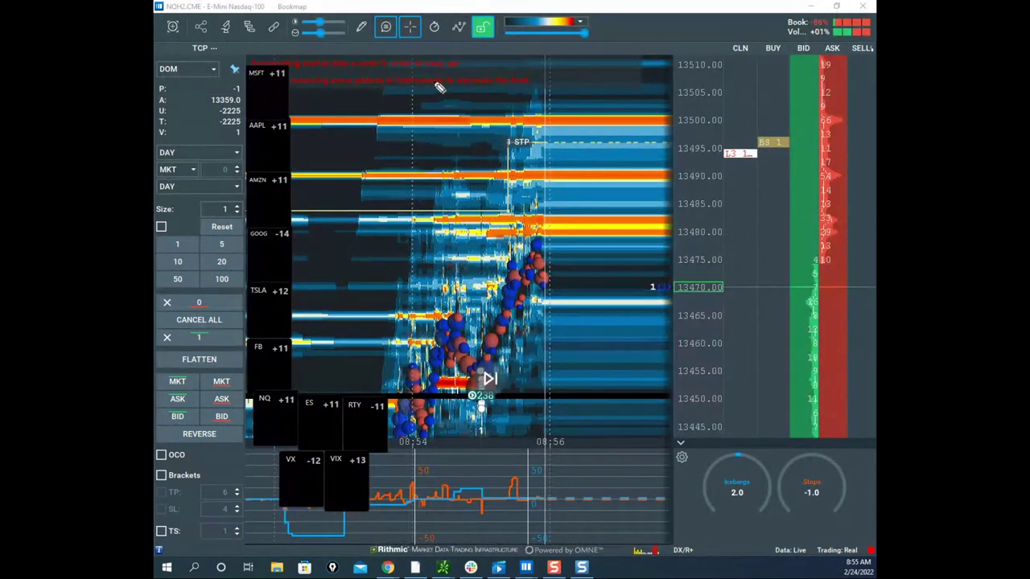
mouse_move(452, 86)
left_mouse_down()
mouse_move(586, 161)
mouse_move(602, 113)
mouse_move(643, 114)
left_mouse_up()
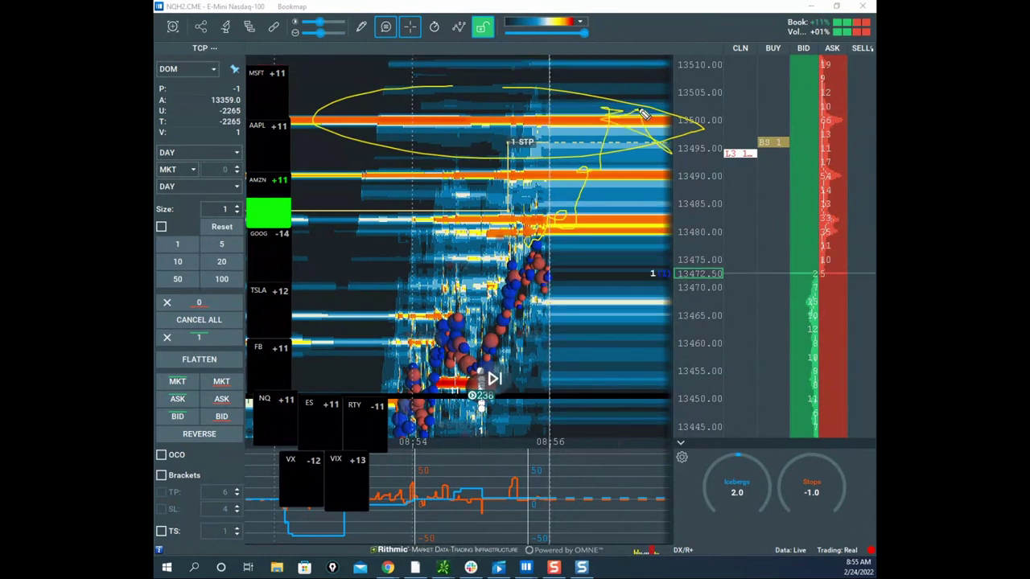
left_click_drag(694, 462, 715, 394)
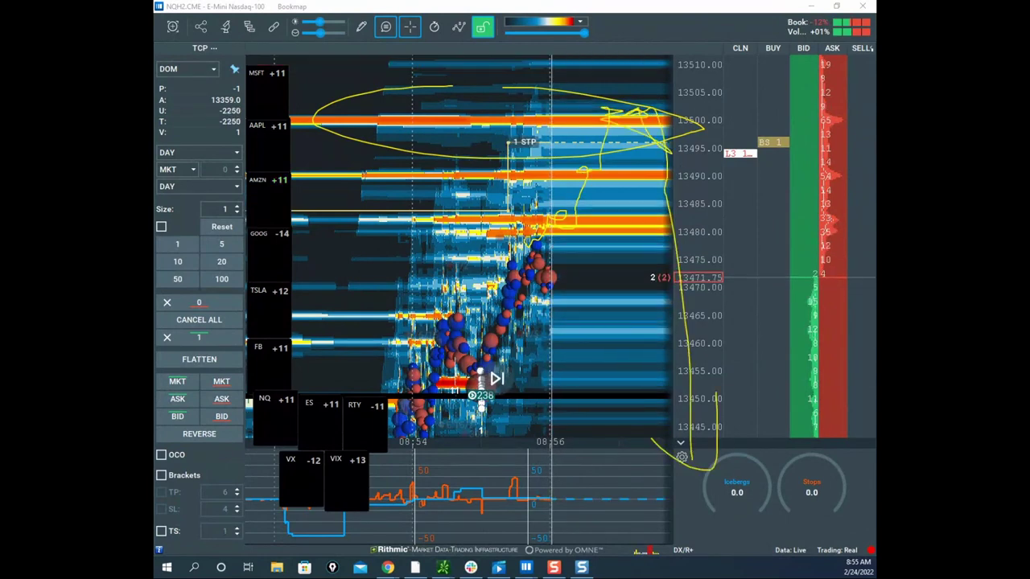
key("Escape")
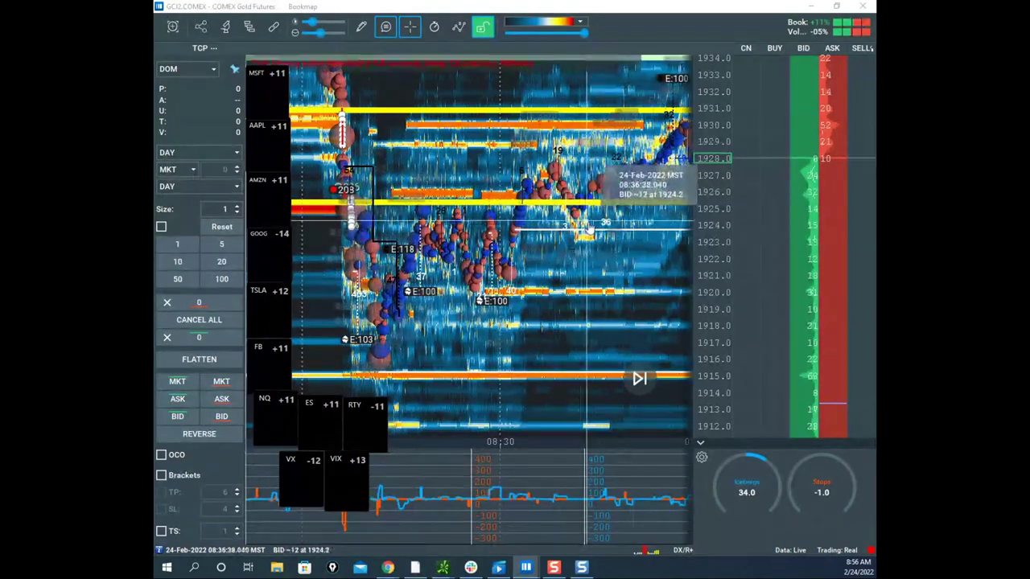
Step: Examine the COMEX gold heatmap's order flow between 08:15 and 08:55 at prices around 1913–1935
left_click_drag(598, 225, 453, 250)
scroll(528, 165, "down", 5)
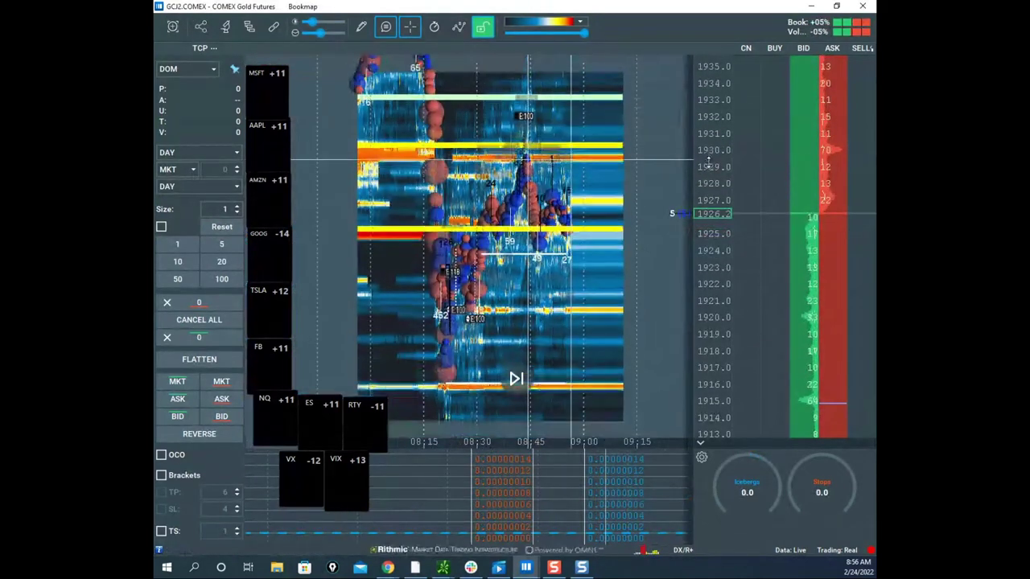
scroll(704, 161, "down", 2)
Step: Move the gold heatmap window off this screen and show Bookmap's Soybean Futures window at full size in its place
left_click_drag(668, 8, 459, 103)
key("super+Down")
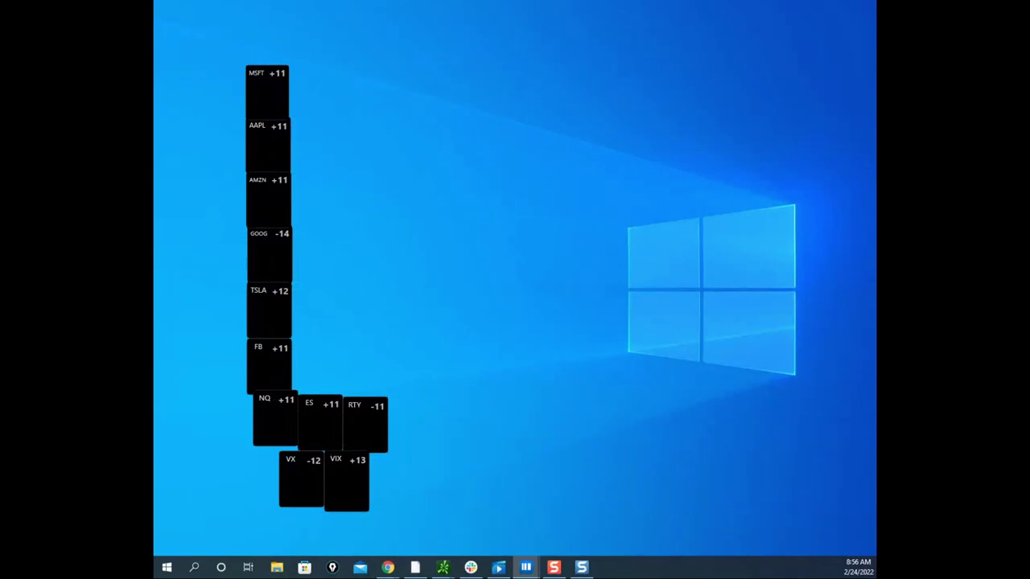
left_click_drag(689, 0, 701, 91)
left_click(805, 70)
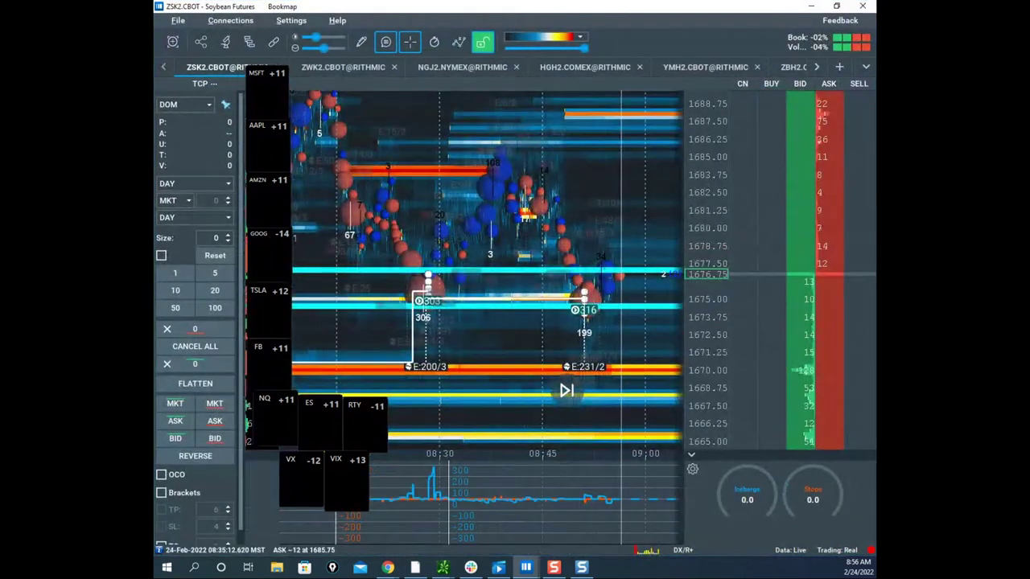
Step: Trace the soybean swing between the 08:28 and 08:51 lows freehand, then check thinkorswim's /ZS 5-minute chart and minimize it
key("ctrl+shift+3")
key("ctrl+shift+7")
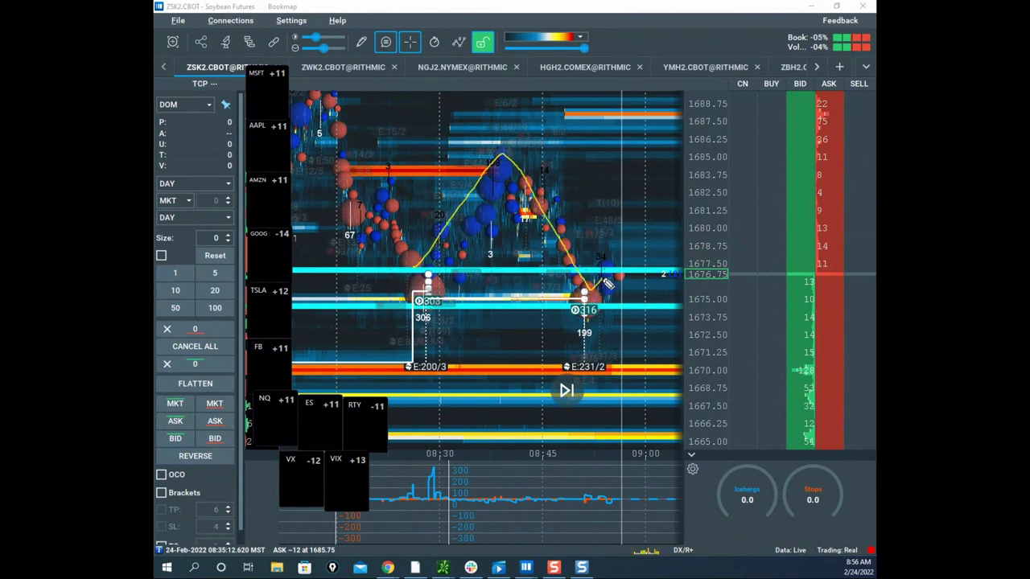
left_click_drag(607, 284, 617, 187)
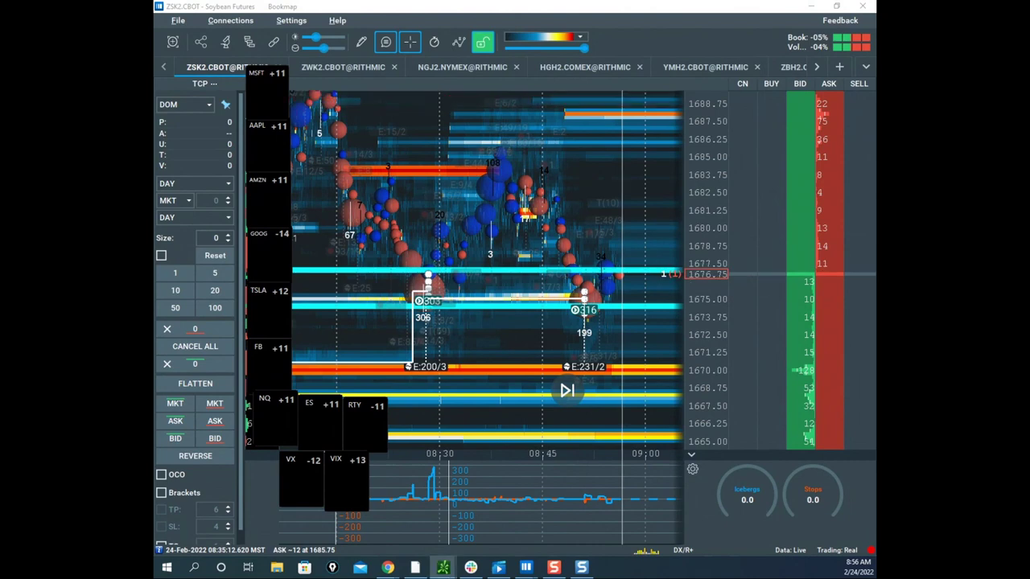
left_click_drag(565, 0, 582, 162)
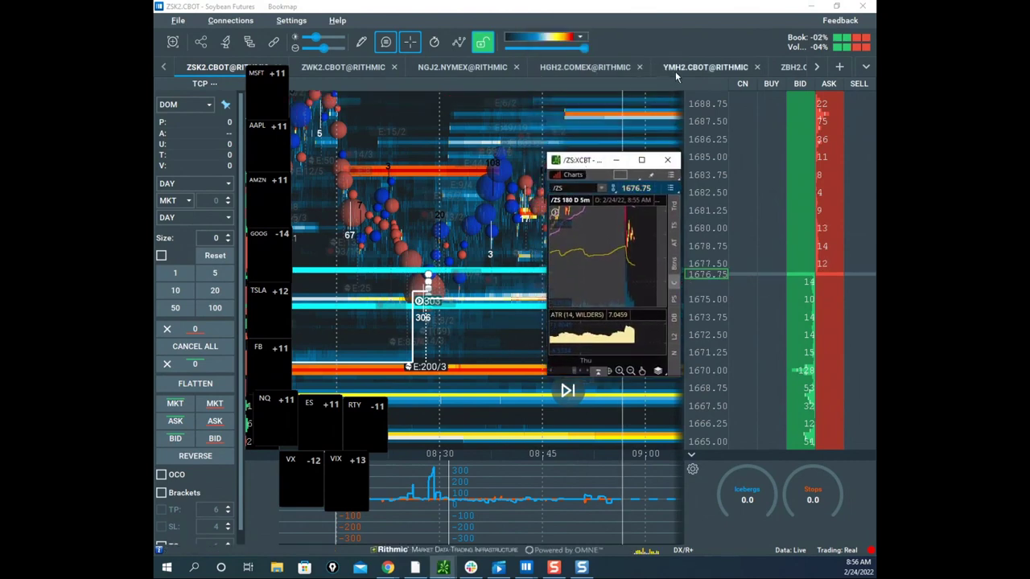
left_click(616, 159)
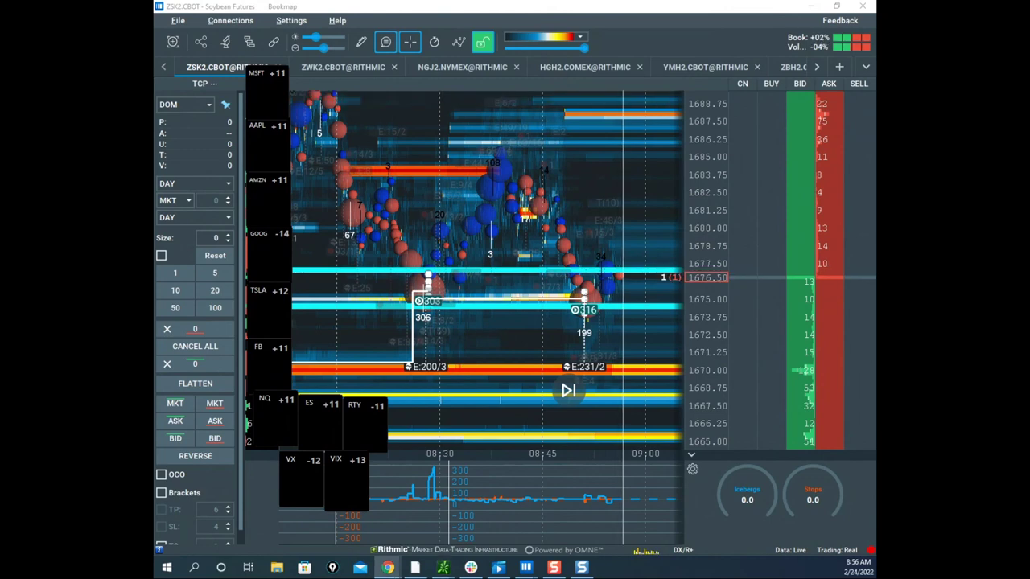
Step: Set the soybean order size to 3 and place a buy stop at 1682.75
left_click_drag(709, 224, 708, 212)
left_click_drag(603, 234, 515, 264)
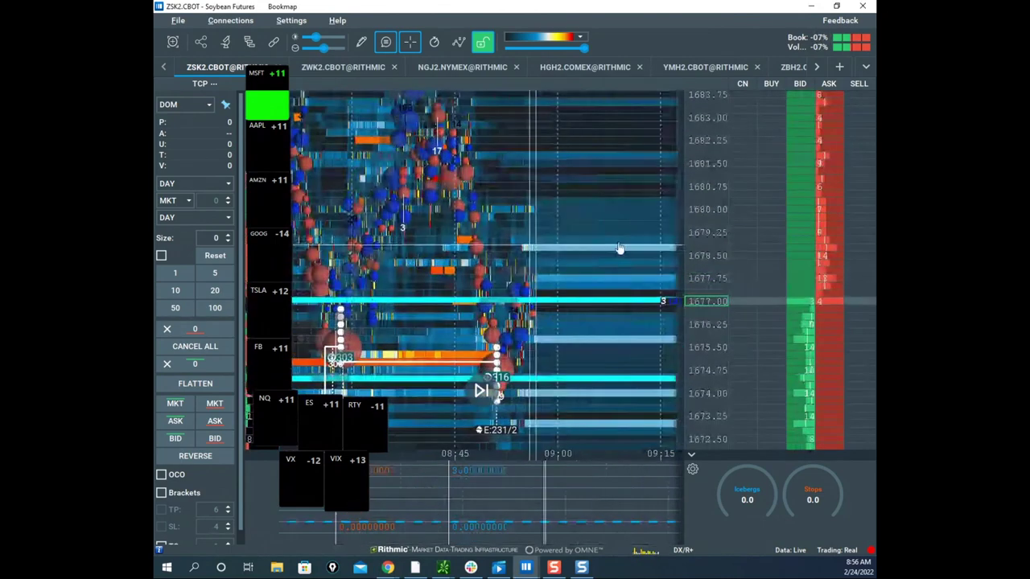
scroll(345, 154, "up", 1)
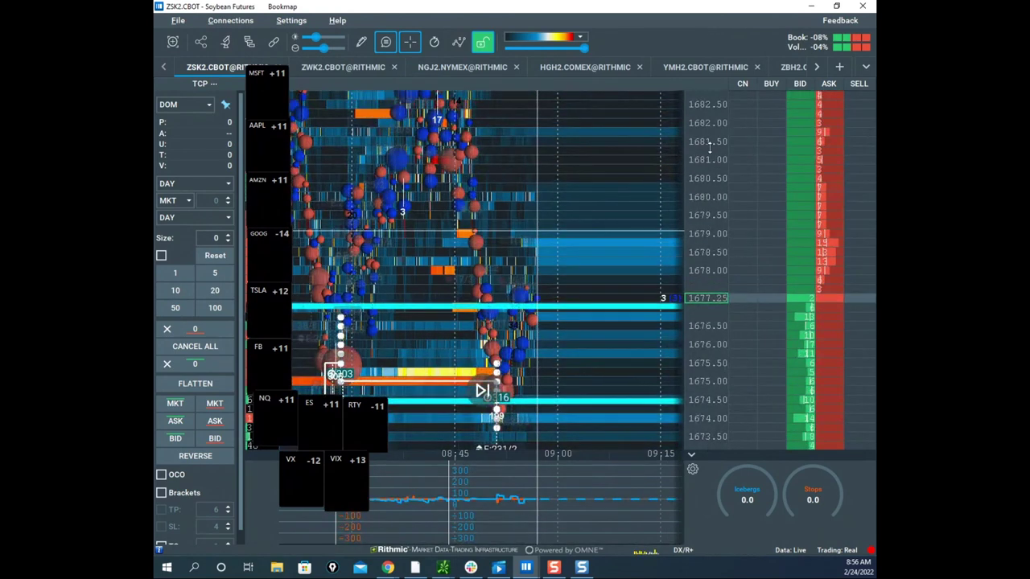
scroll(711, 148, "down", 2)
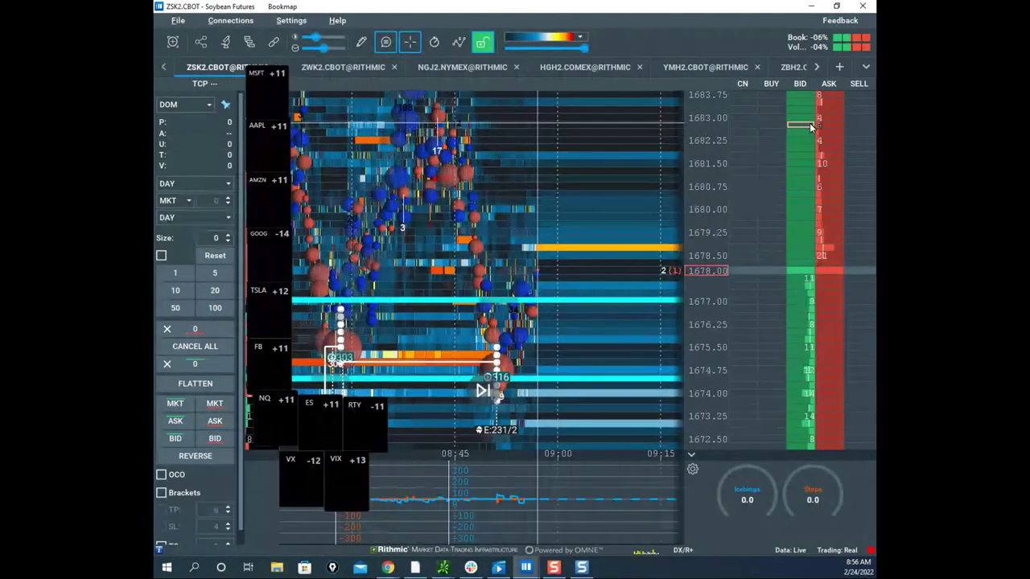
left_click(229, 236)
left_click(229, 236)
left_click(229, 235)
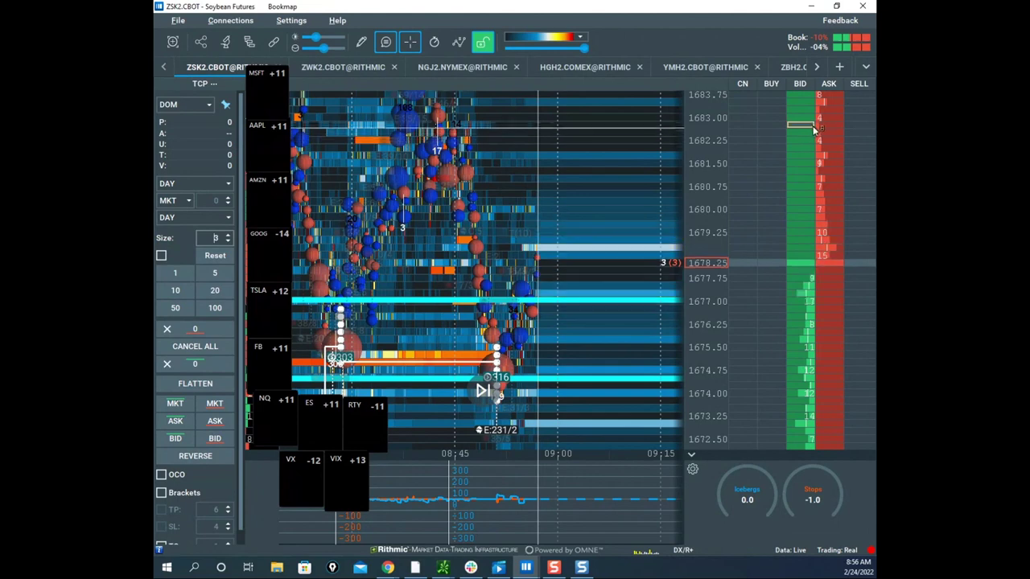
left_click(786, 131)
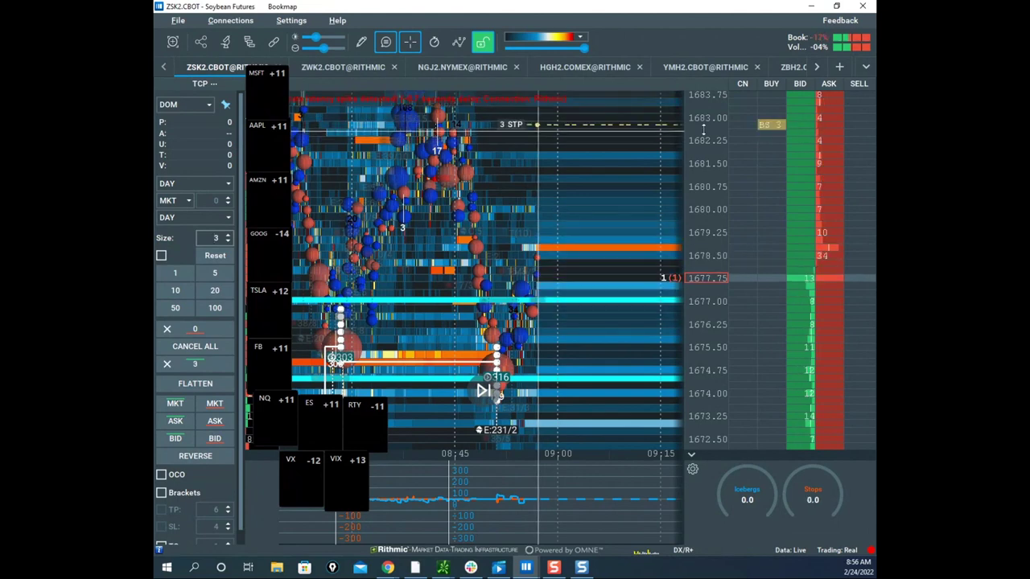
scroll(602, 191, "down", 2)
scroll(705, 167, "down", 4)
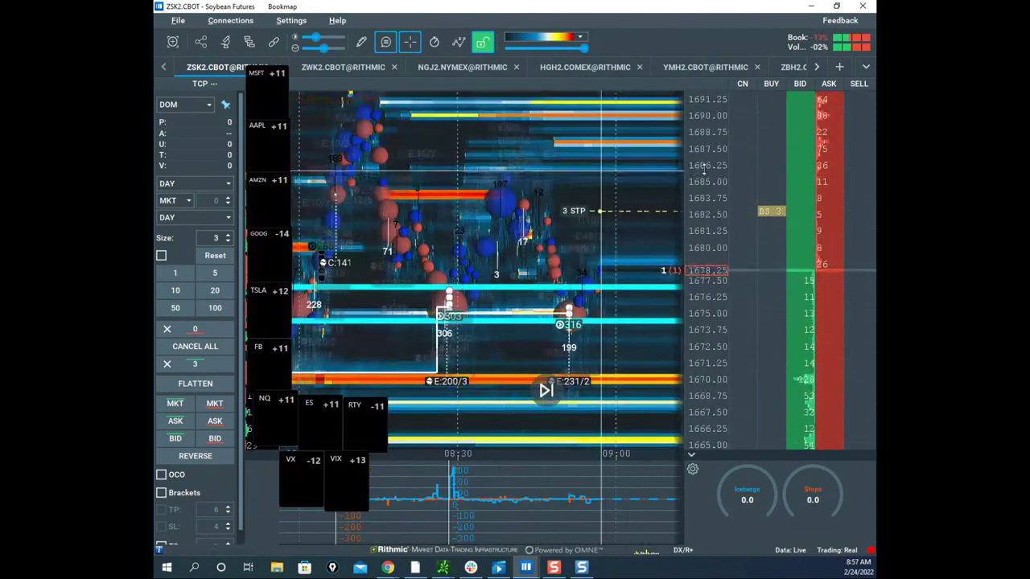
Step: Review the latest price action on the Soybean Futures heatmap and clear its window off this screen
left_click_drag(543, 253, 507, 227)
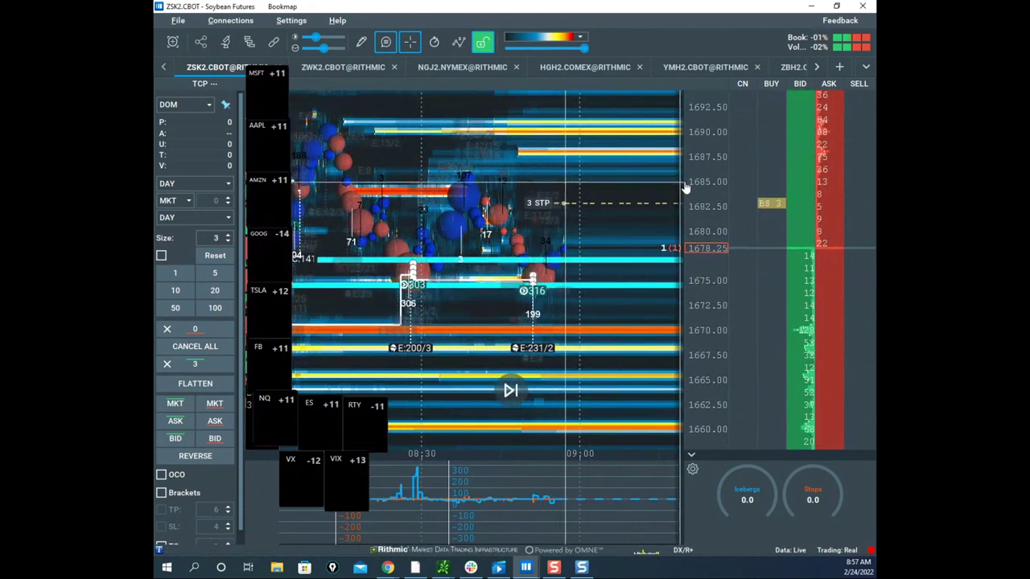
scroll(694, 171, "up", 1)
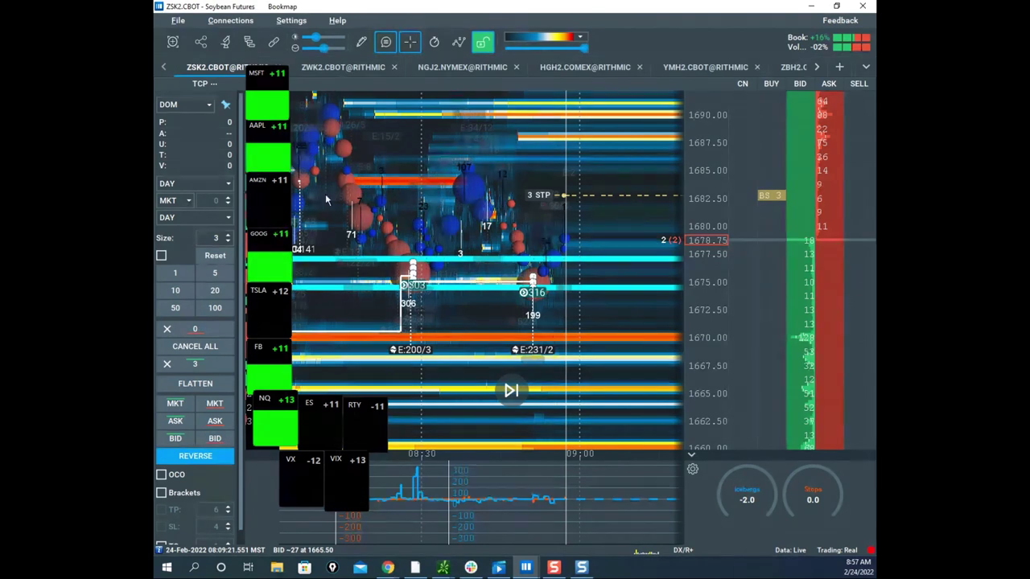
mouse_move(276, 172)
double_click(453, 8)
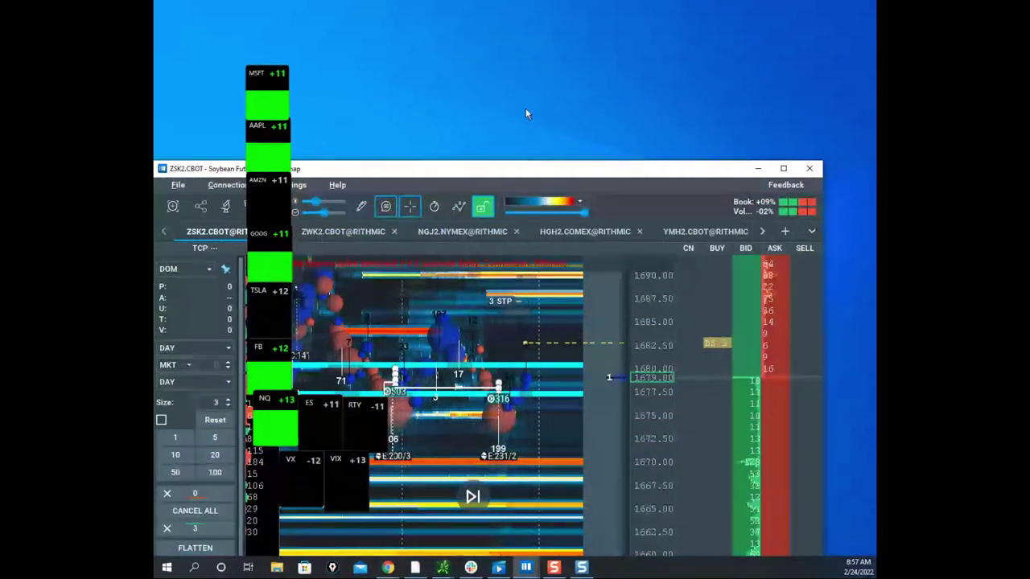
left_click(527, 568)
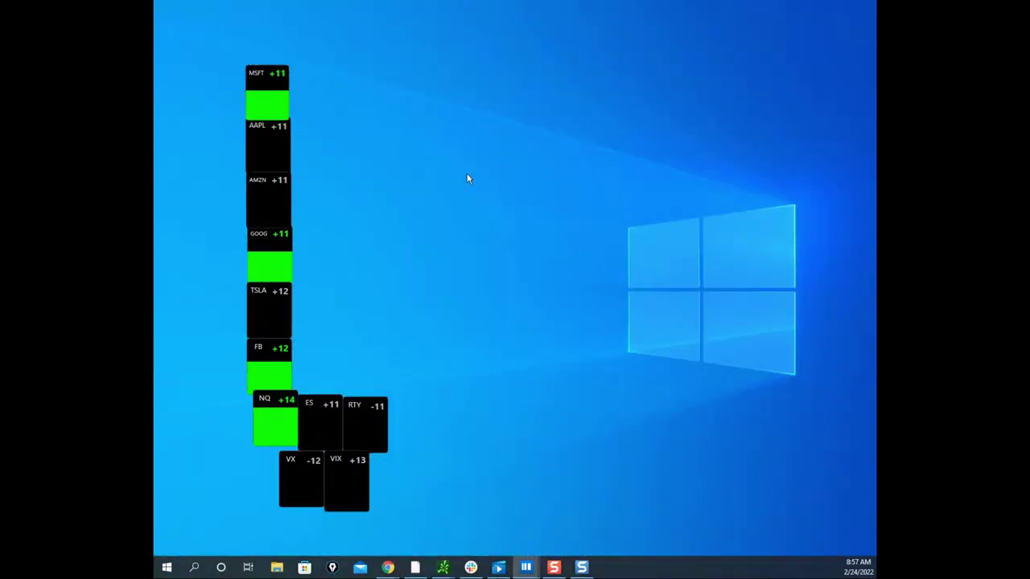
Step: Bring the E-Mini S&P 500 and E-Mini Nasdaq-100 chart windows onto this screen, maximizing each, with the Nasdaq-100 chart in front
left_click_drag(434, 178, 616, 142)
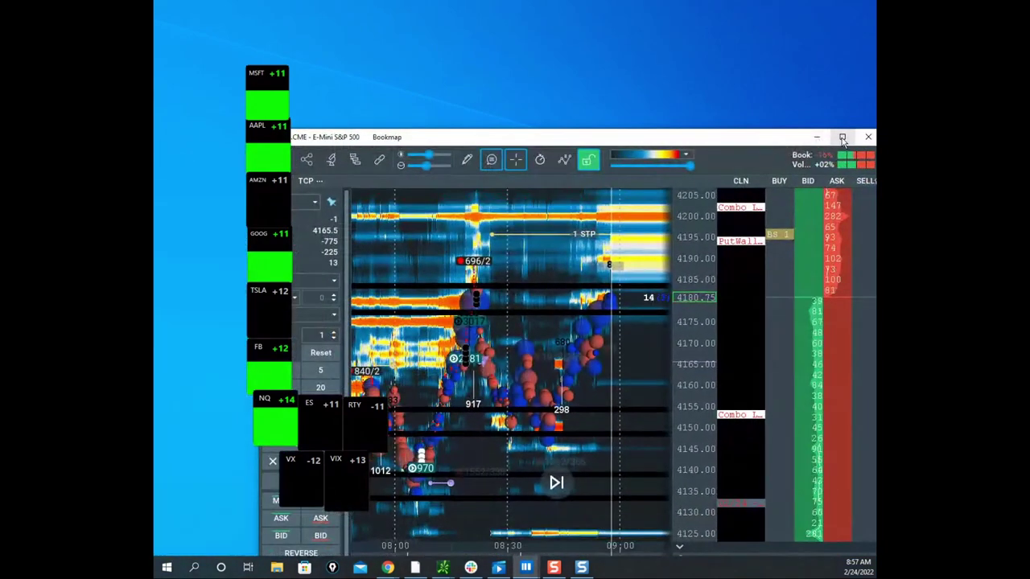
left_click(842, 138)
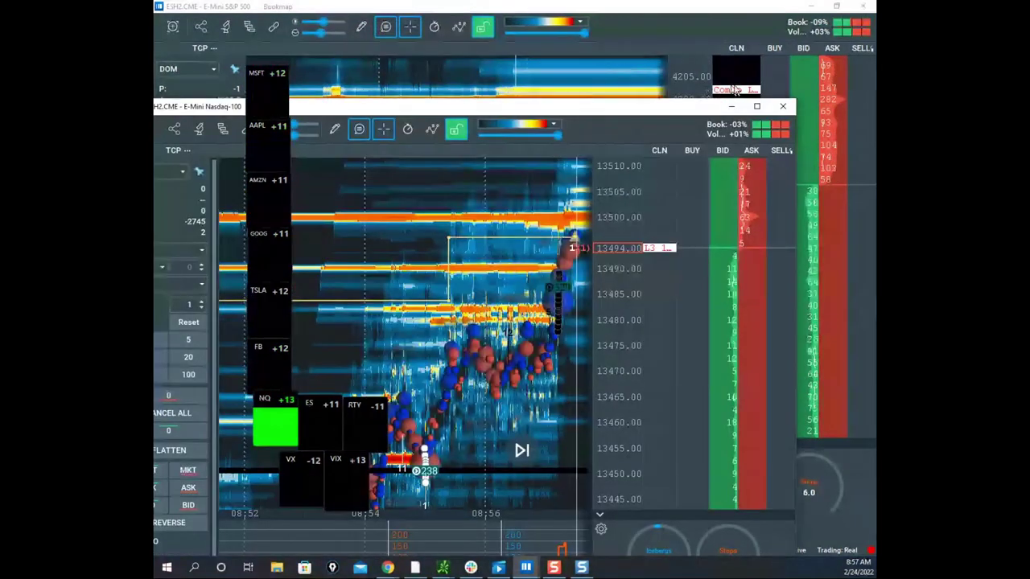
left_click_drag(529, 110, 559, 65)
left_click(786, 65)
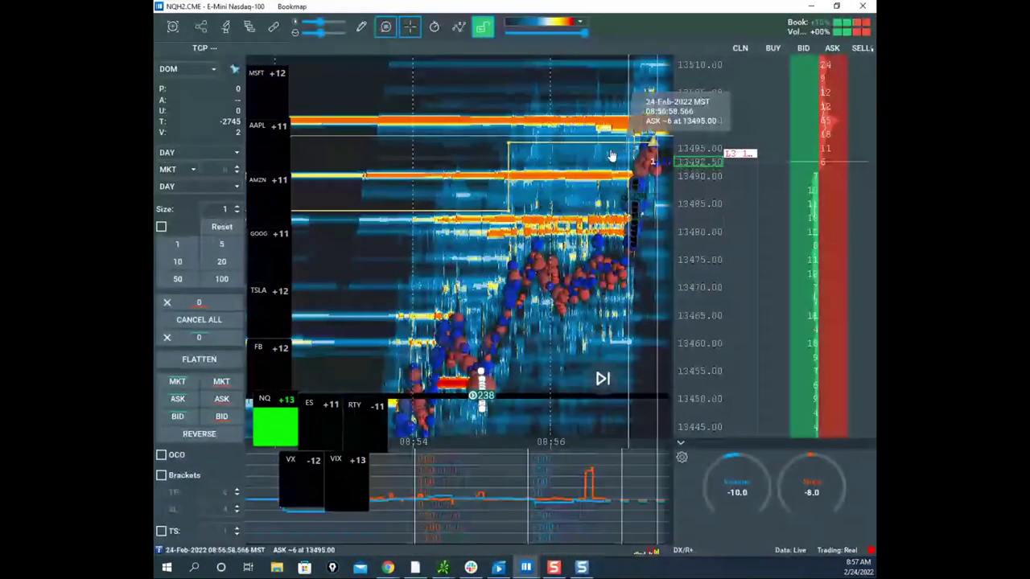
scroll(549, 285, "up", 4)
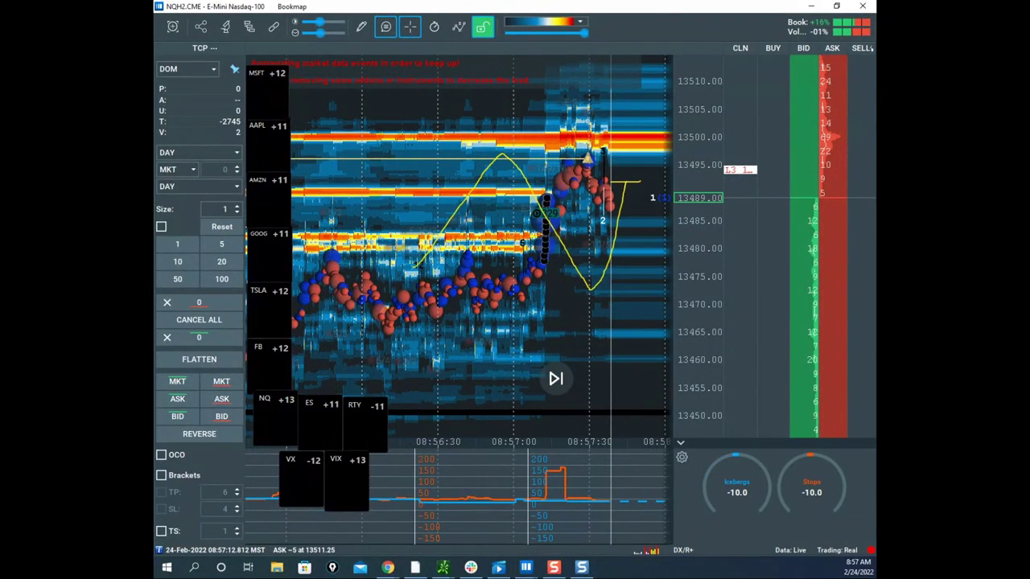
Step: Circle the Nasdaq-100 price peak just under the 13,500 liquidity band with freehand annotations and clear them
left_click_drag(246, 99, 256, 146)
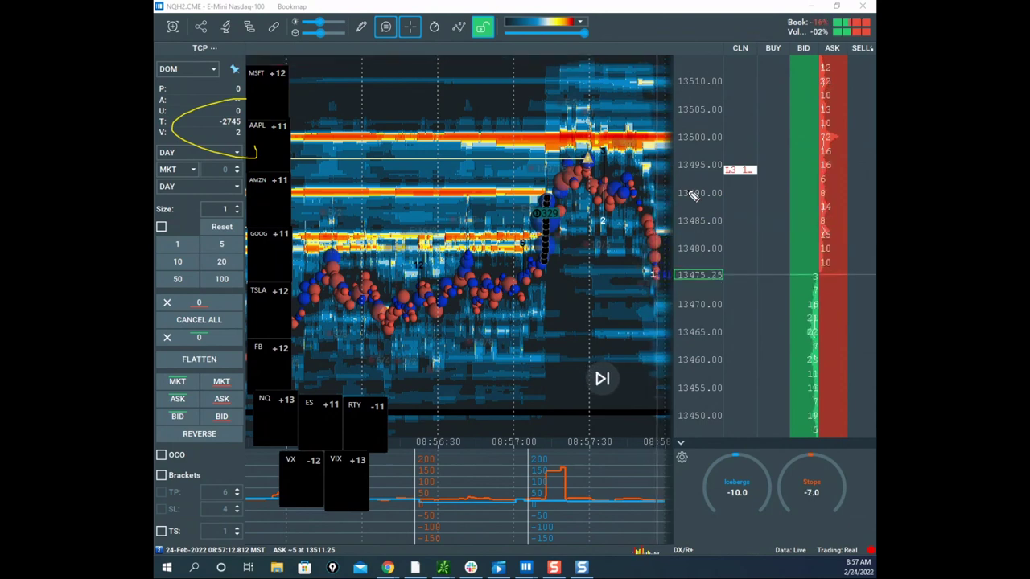
left_click_drag(605, 149, 608, 151)
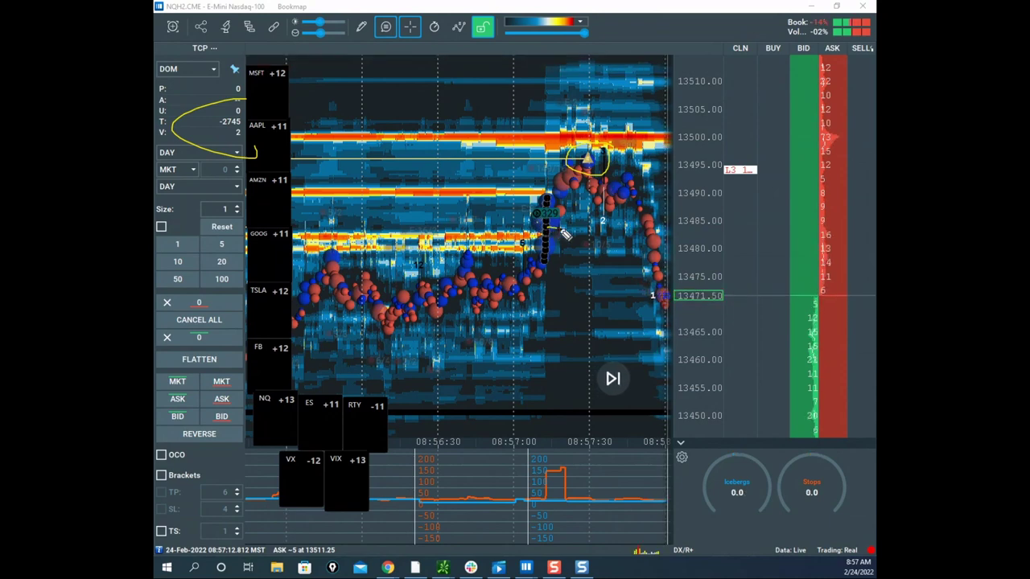
mouse_move(616, 103)
left_mouse_down()
mouse_move(585, 161)
mouse_move(565, 161)
mouse_move(612, 148)
left_mouse_up()
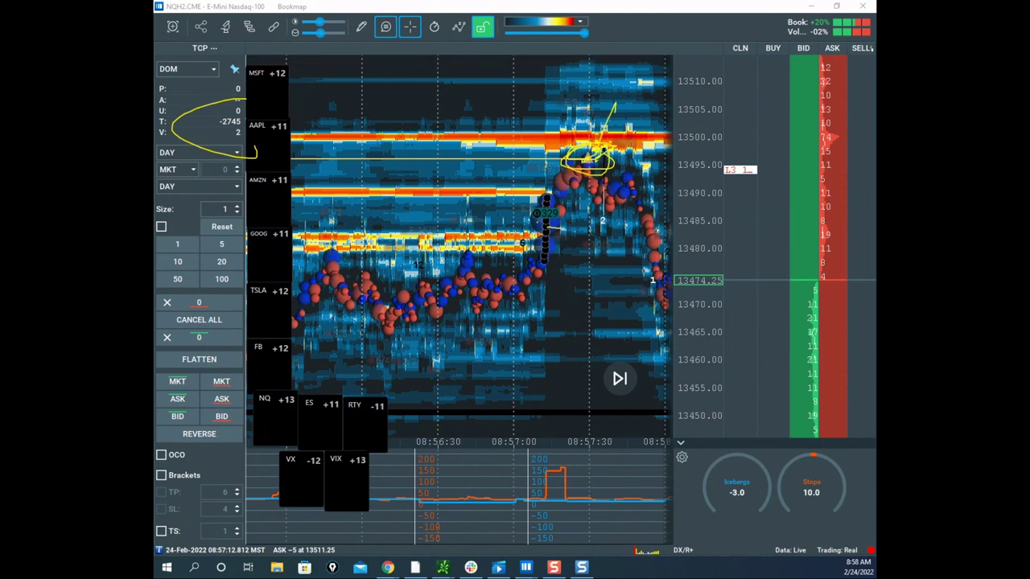
key("Escape")
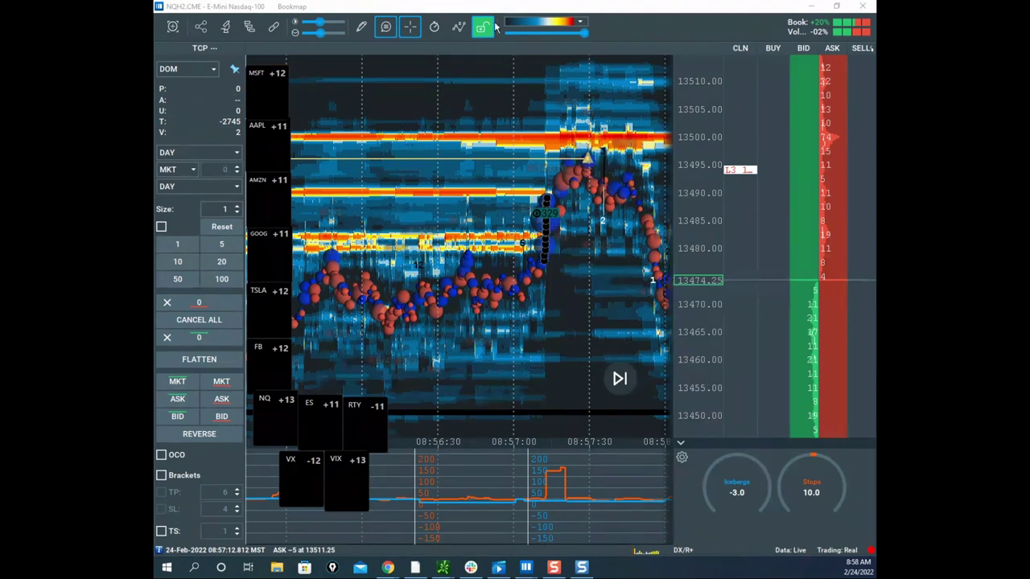
Step: Trace the Nasdaq-100 decline freehand from the peak near 13,495 to about 13,460 and clear the annotations
left_click_drag(544, 120, 424, 69)
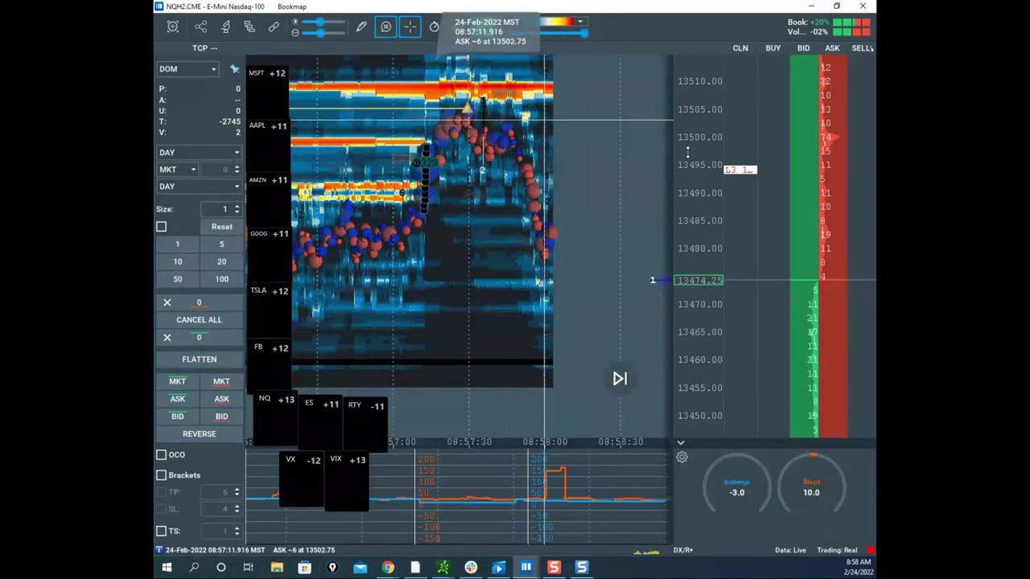
left_click_drag(688, 151, 682, 209)
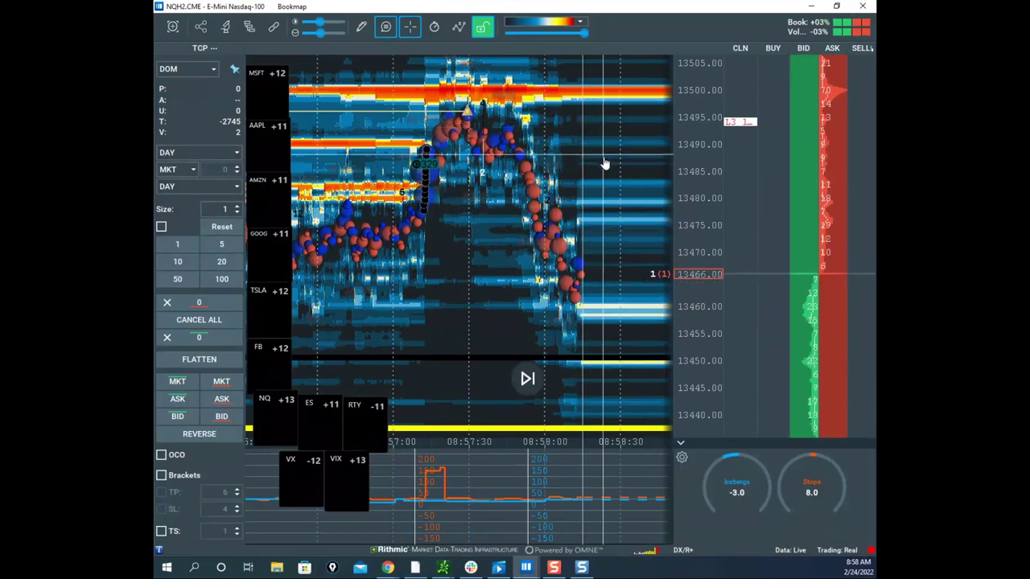
mouse_move(526, 567)
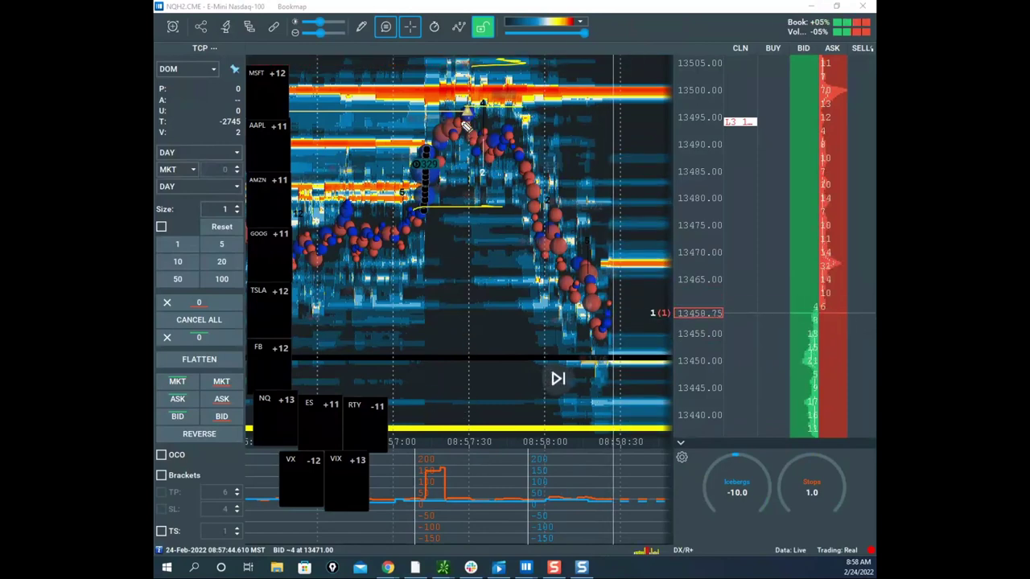
left_click_drag(470, 111, 609, 309)
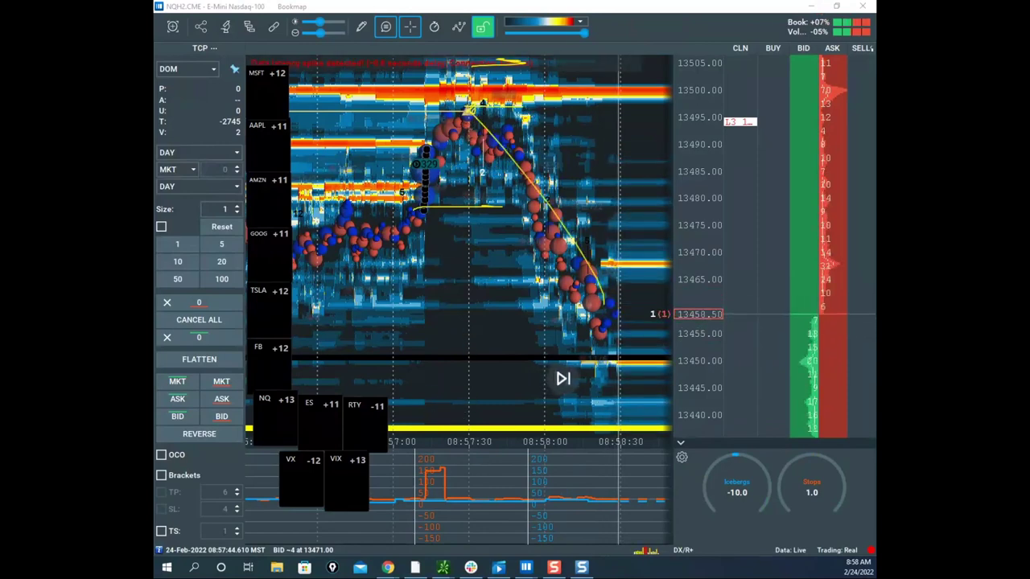
key("Escape")
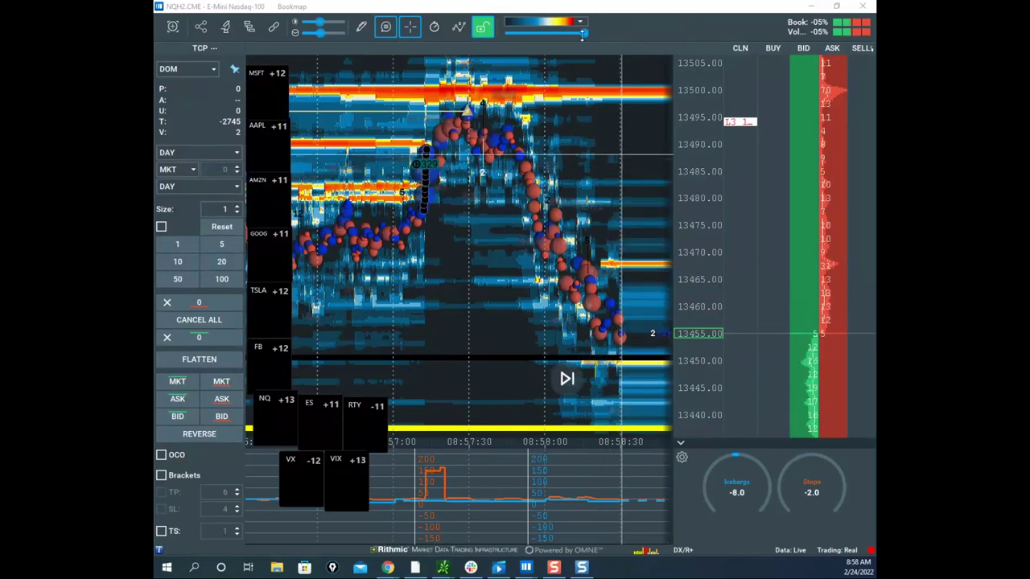
Step: Move the Nasdaq-100 window off this screen and examine the E-Mini S&P 500 heatmap around the current price
left_click_drag(563, 8, 596, 84)
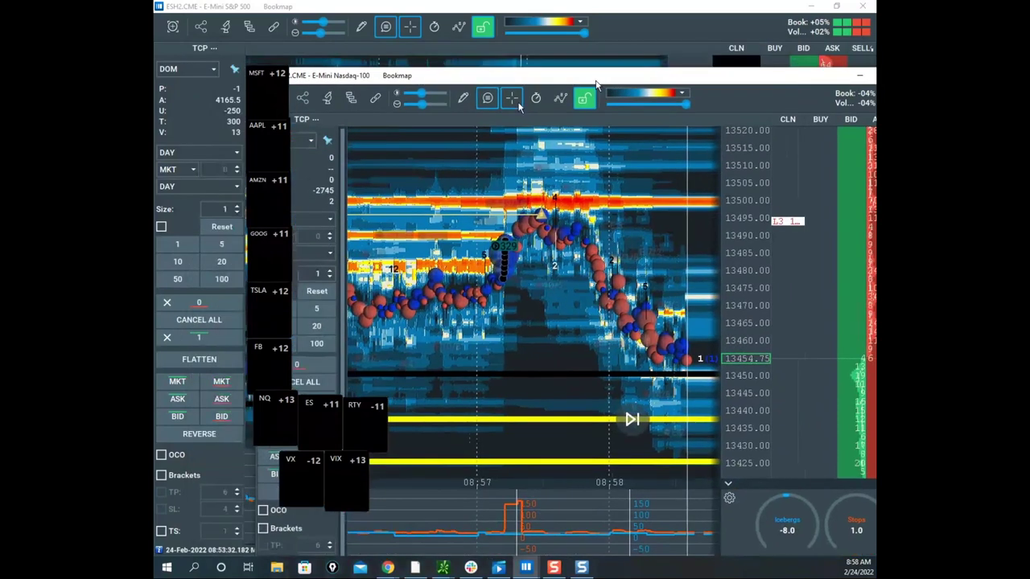
left_click(609, 49)
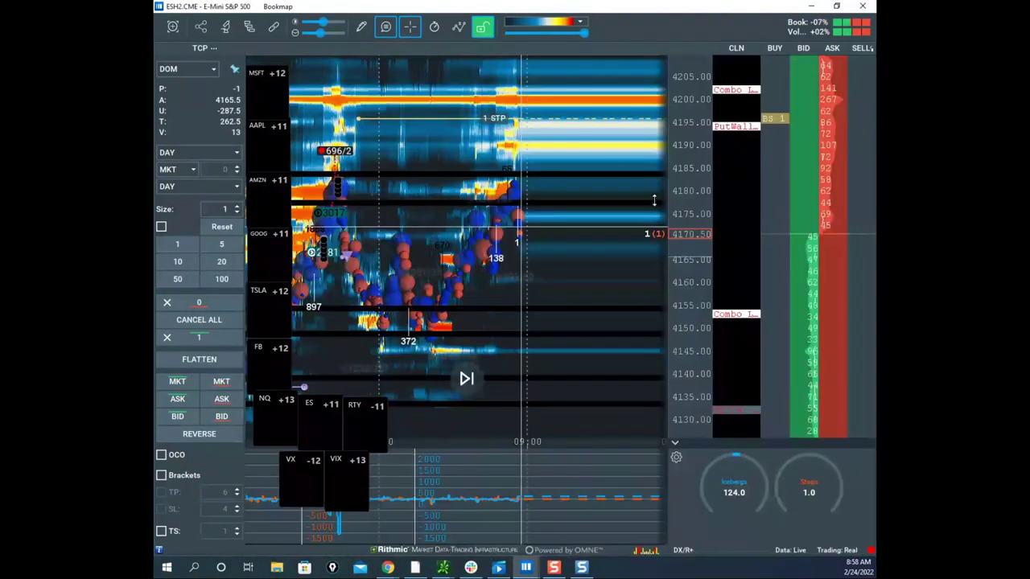
scroll(655, 200, "down", 4)
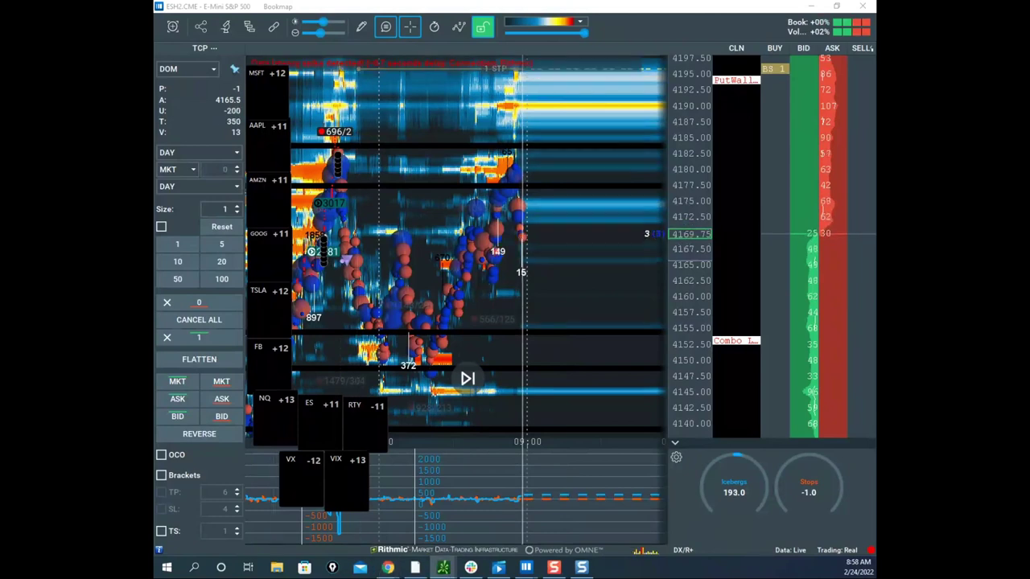
Step: Switch to the thinkorswim /ES 5-minute chart, inspect the ATR (14, WILDERS) study settings and close them without changes
left_click_drag(483, 578, 582, 237)
left_click(694, 237)
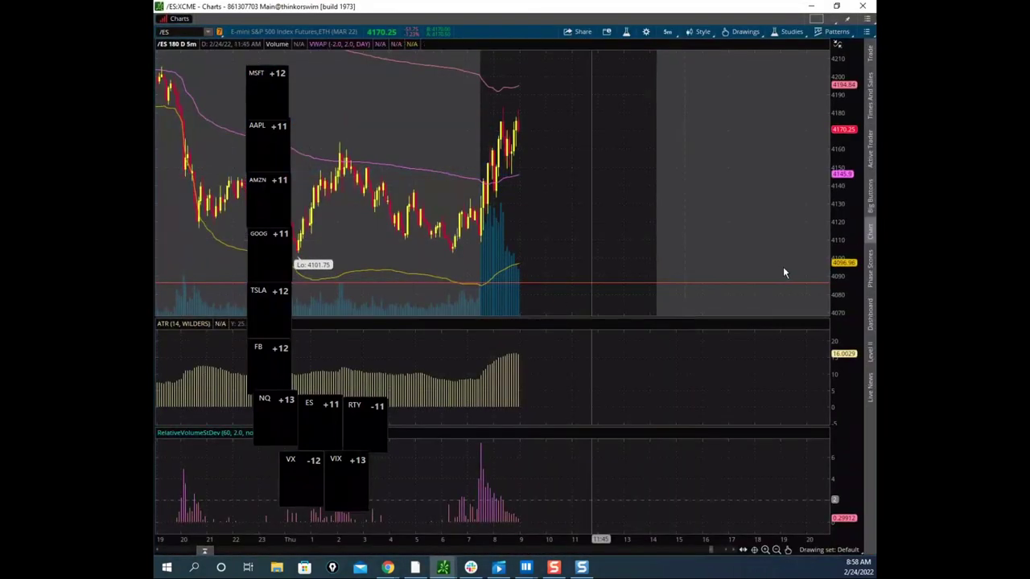
right_click(513, 385)
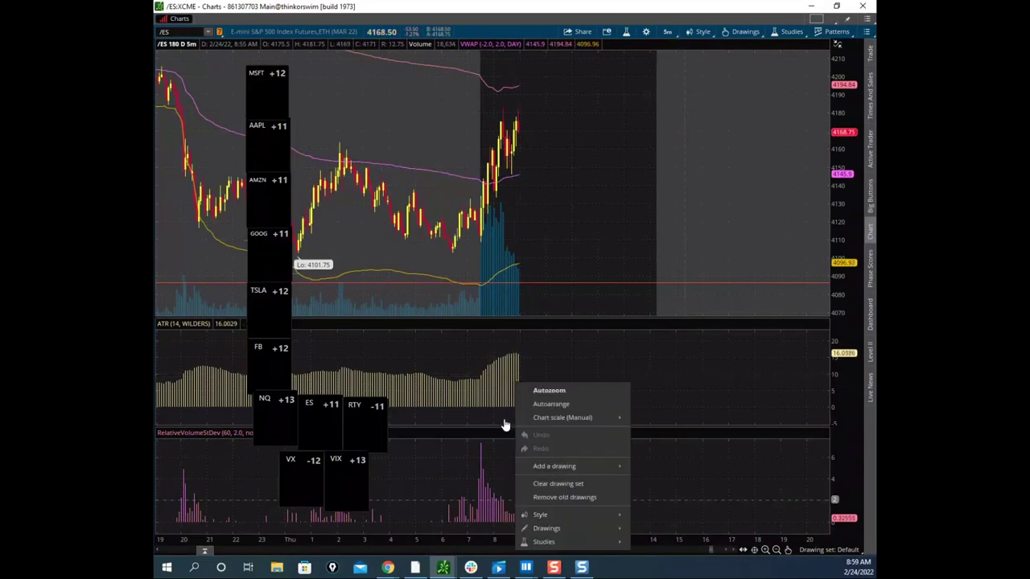
right_click(505, 400)
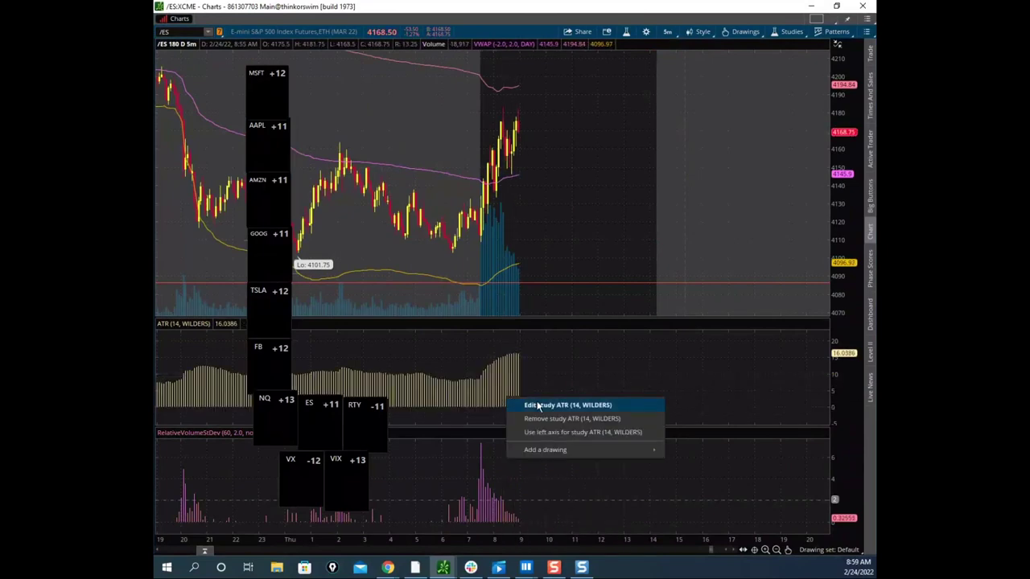
left_click(538, 407)
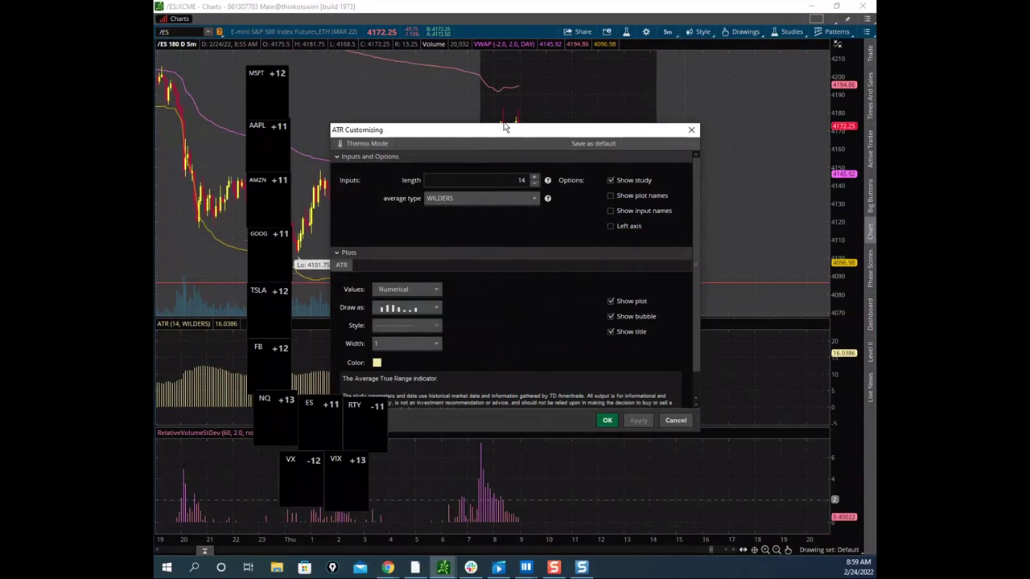
left_click_drag(455, 129, 496, 159)
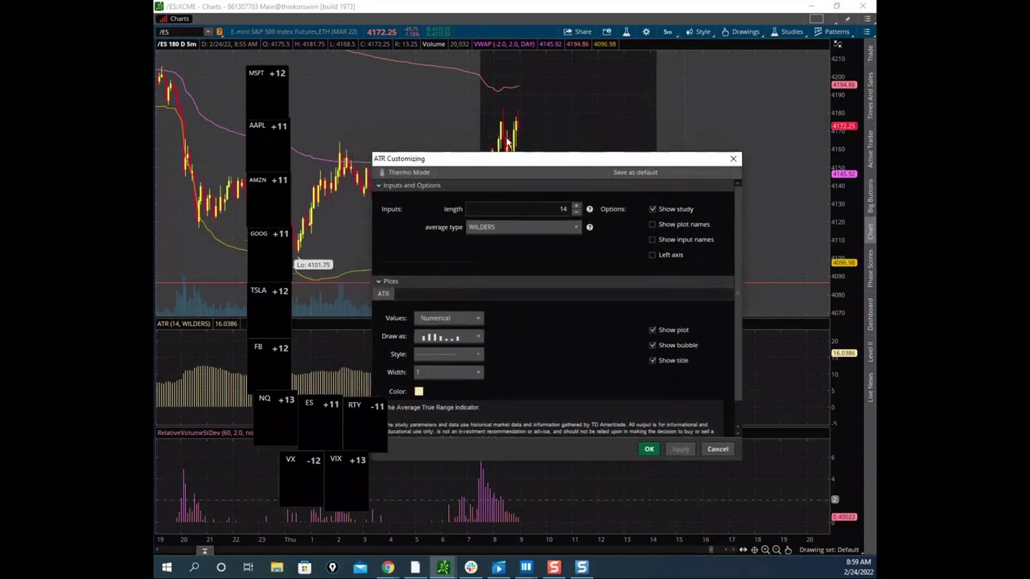
left_click_drag(561, 160, 561, 113)
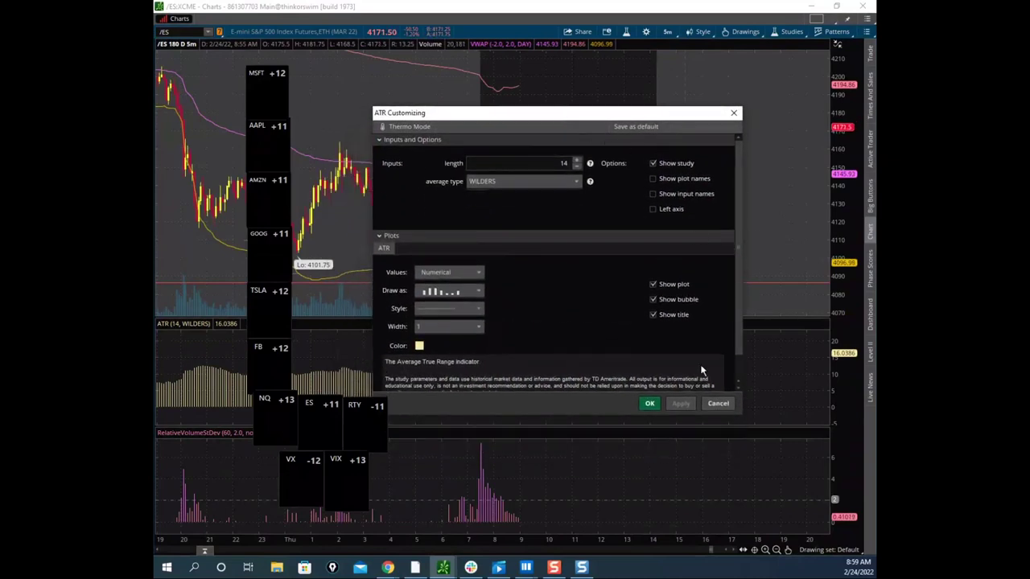
left_click(733, 112)
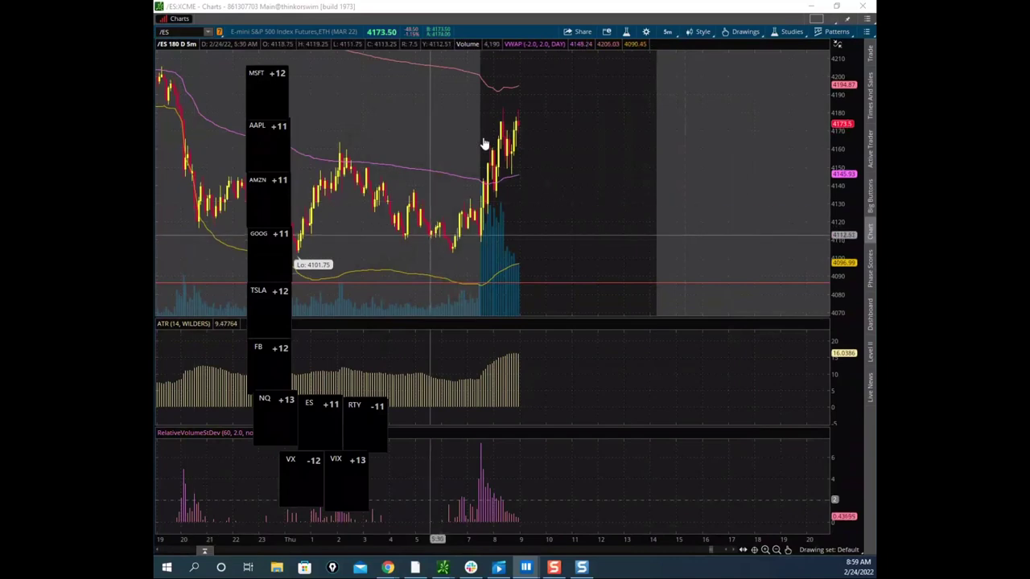
Step: Move the thinkorswim chart off this screen and bring the Bookmap E-Mini Nasdaq-100 chart back, maximized
left_click_drag(605, 8, 157, 209)
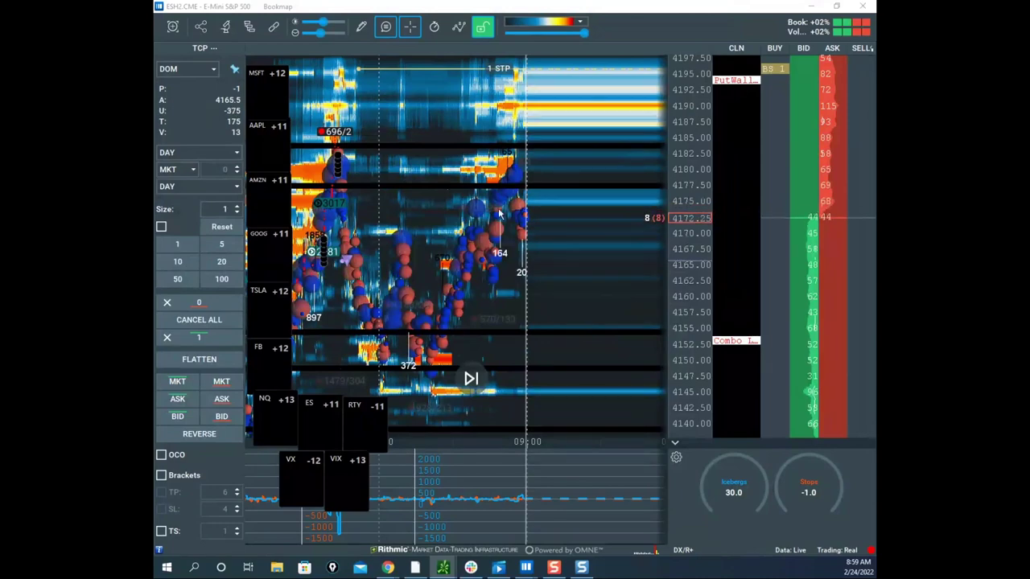
left_click_drag(156, 262, 635, 76)
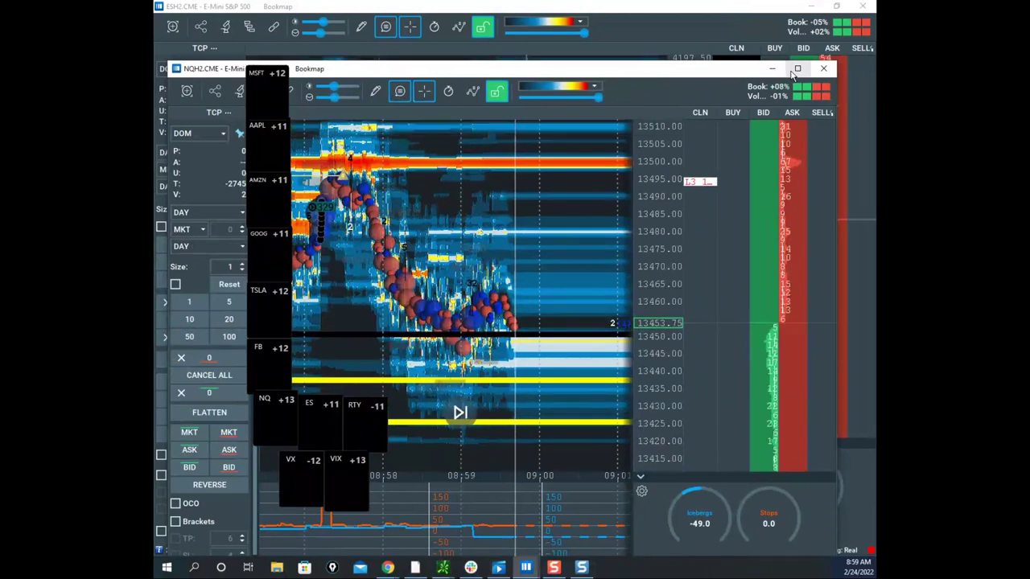
left_click(797, 69)
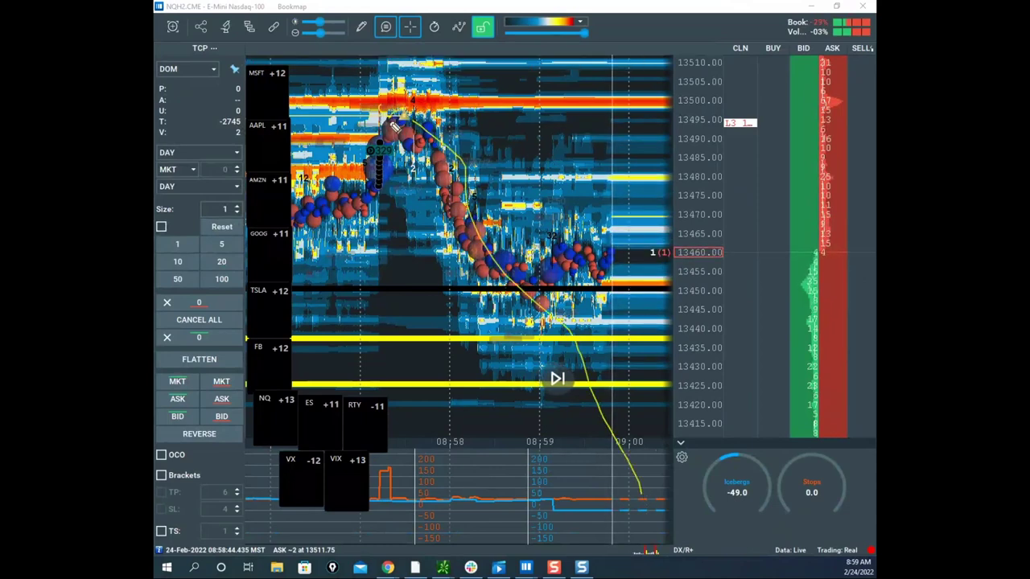
Step: Circle the Nasdaq-100 highs below 13,500, trace the sell-off path to about 13,422, and clear the annotations
mouse_move(392, 123)
left_mouse_down()
mouse_move(441, 128)
mouse_move(409, 121)
mouse_move(427, 153)
left_mouse_up()
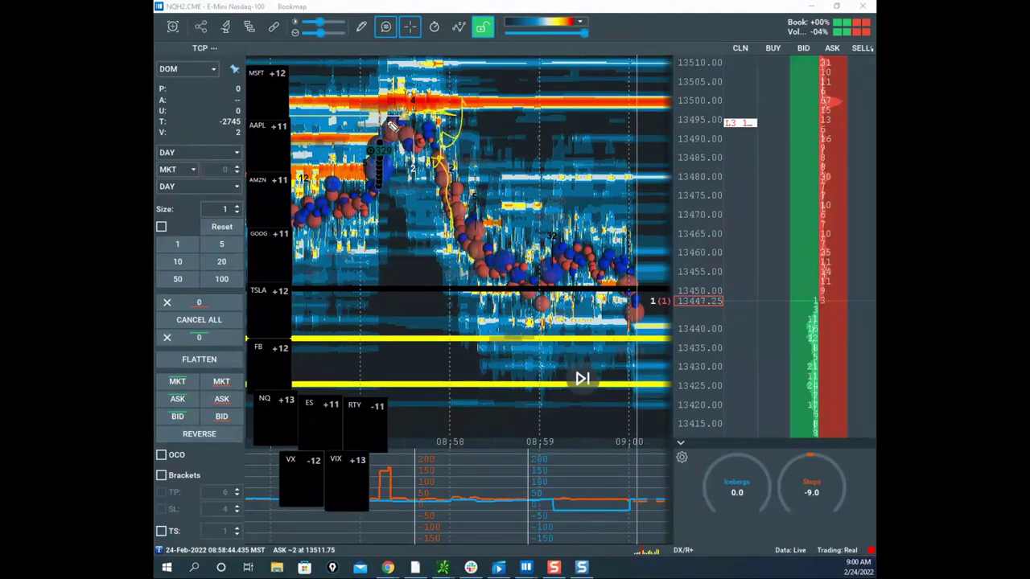
mouse_move(448, 211)
left_mouse_down()
mouse_move(563, 272)
mouse_move(655, 393)
left_mouse_up()
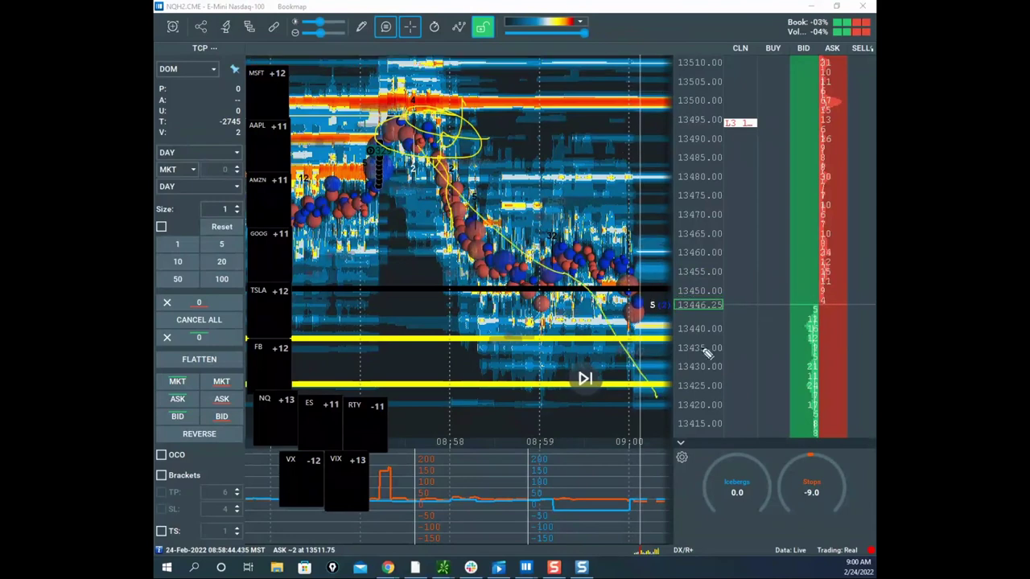
mouse_move(431, 110)
left_mouse_down()
mouse_move(369, 131)
mouse_move(408, 132)
left_mouse_up()
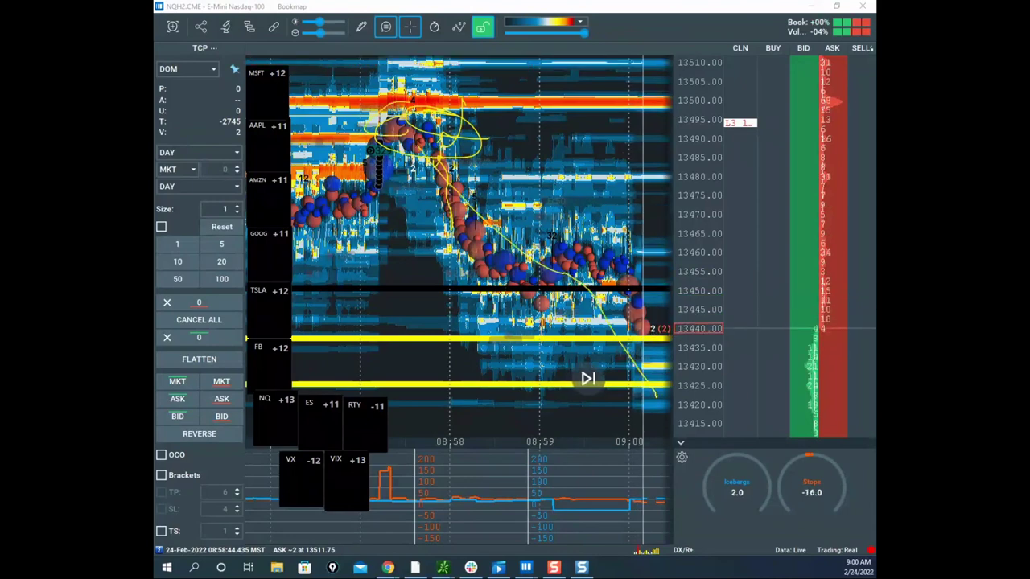
key("ctrl+shift+7")
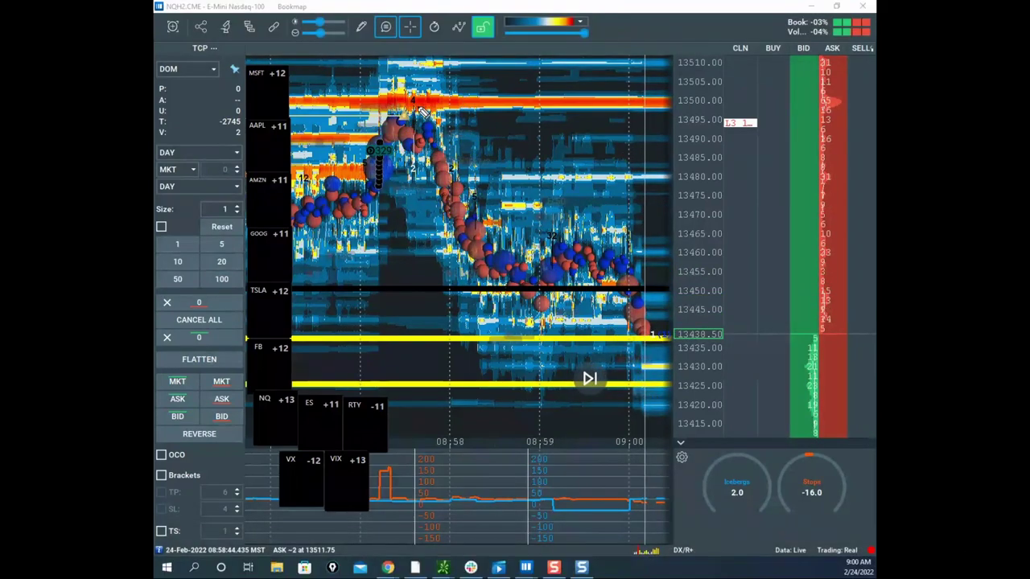
Step: Circle the heatmap area right at the Nasdaq-100 peak, between the 13,500 band and the price bubbles
mouse_move(415, 105)
left_mouse_down()
mouse_move(387, 119)
mouse_move(426, 111)
mouse_move(412, 119)
left_mouse_up()
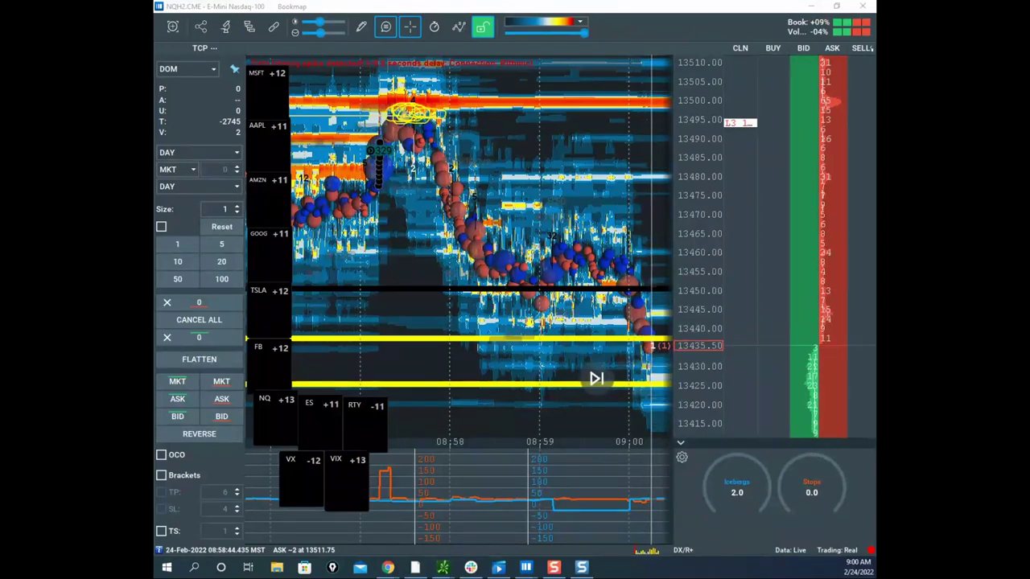
Step: Draw a line from the Nasdaq-100 peak across to the 13,495 level and into the order book, and clear the annotations
mouse_move(402, 120)
left_mouse_down()
mouse_move(710, 120)
mouse_move(807, 145)
left_mouse_up()
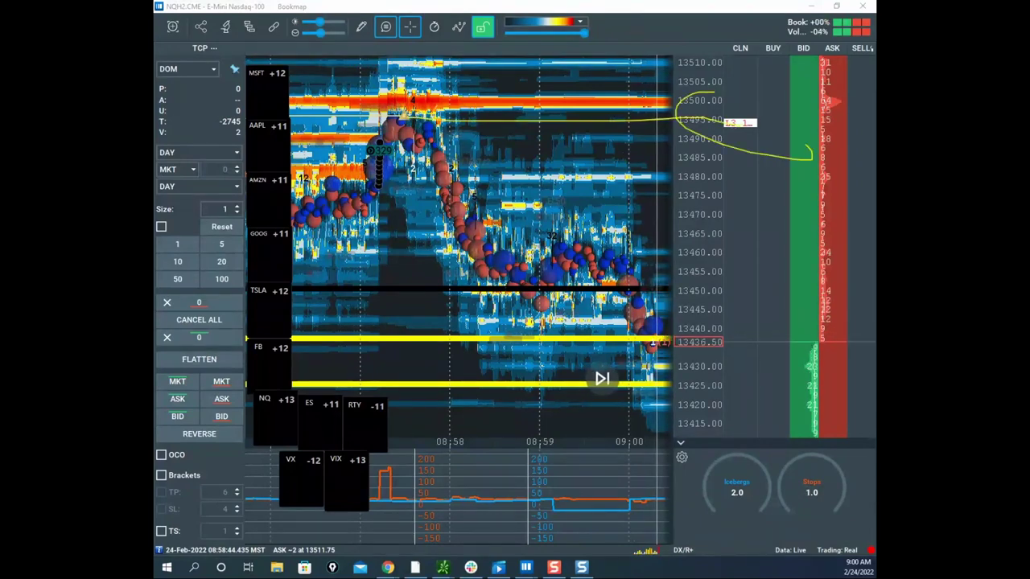
key("Escape")
Step: Bring up the Bookmap E-Mini S&P 500 chart with wider time and price ranges, showing about 4,120 to 4,205
left_click_drag(603, 220, 461, 136)
scroll(585, 188, "down", 2)
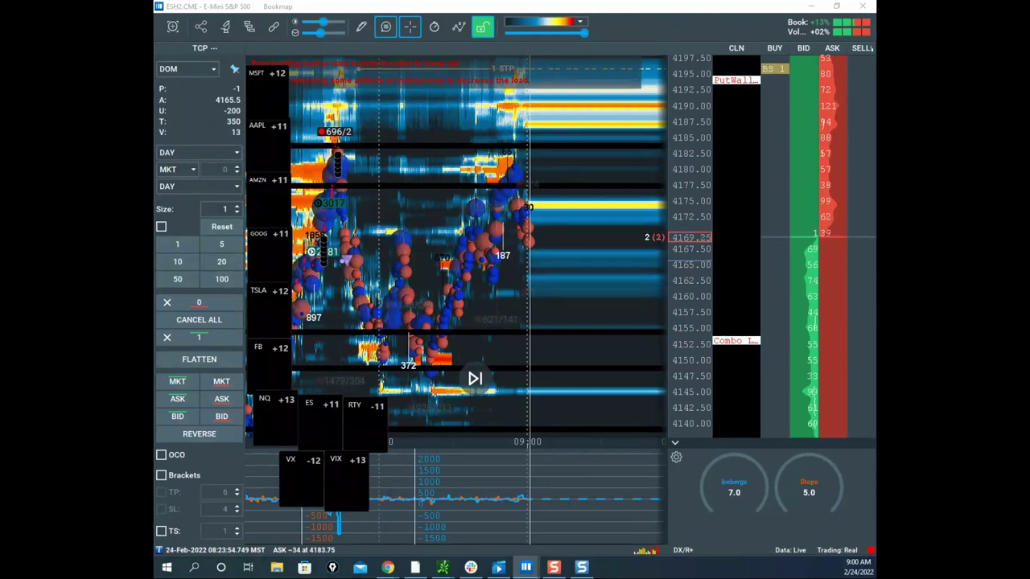
scroll(679, 239, "down", 3)
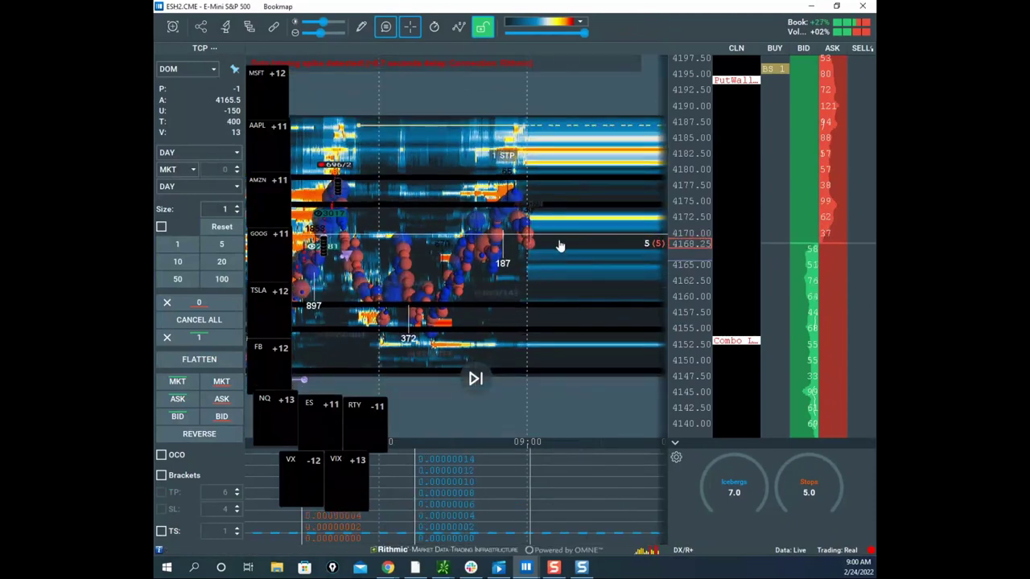
left_click_drag(546, 246, 571, 226)
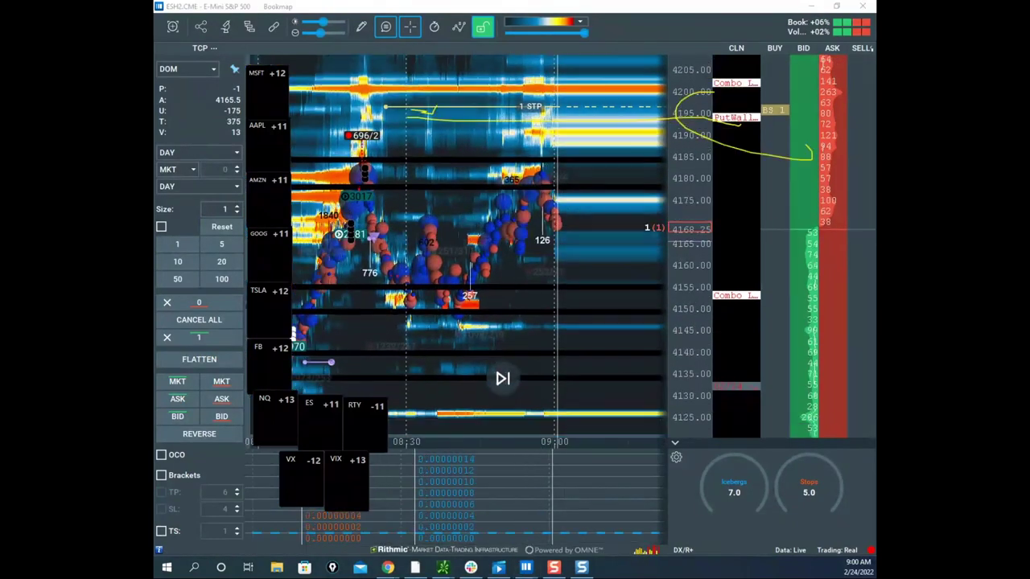
Step: Trace the S&P 500 swings from the 4,180 area, sketch a projected drop below 4,125 with its end circled, and clear the annotations
mouse_move(393, 153)
left_mouse_down()
mouse_move(355, 177)
mouse_move(417, 270)
left_mouse_up()
mouse_move(475, 288)
left_mouse_down()
mouse_move(556, 230)
mouse_move(566, 285)
mouse_move(591, 216)
mouse_move(593, 494)
mouse_move(623, 418)
left_mouse_up()
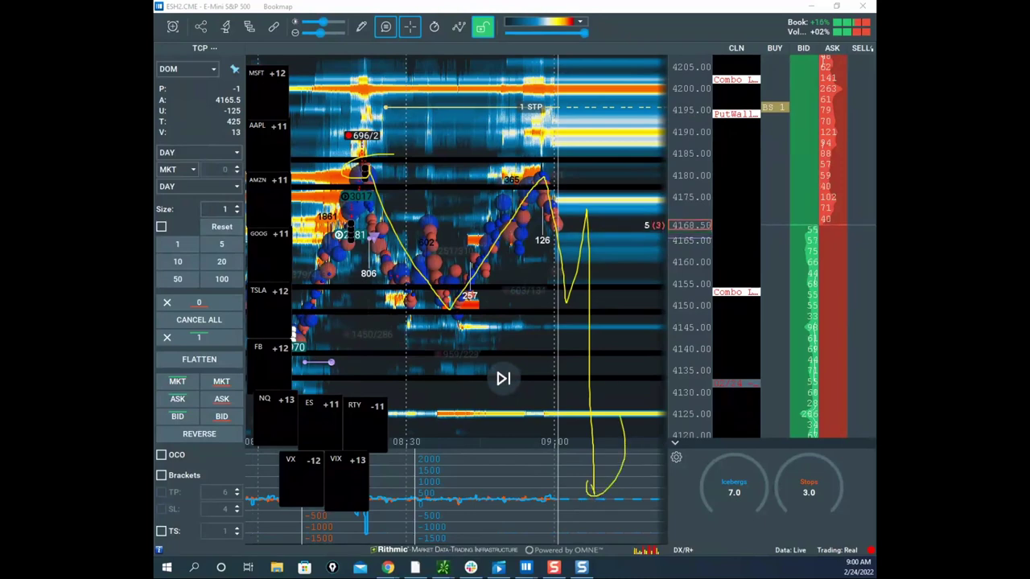
mouse_move(609, 504)
left_mouse_down()
mouse_move(600, 525)
mouse_move(614, 506)
left_mouse_up()
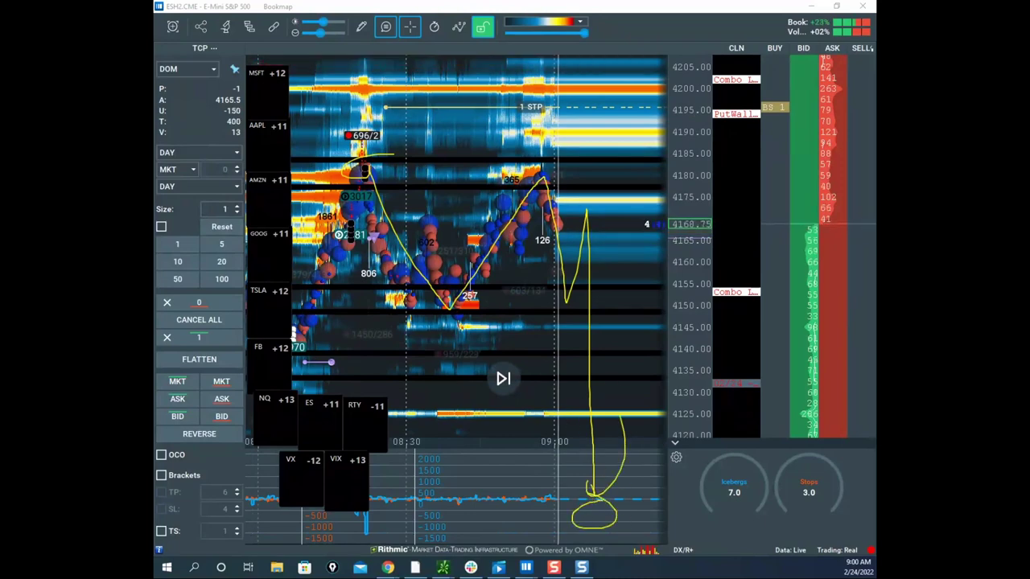
key("Escape")
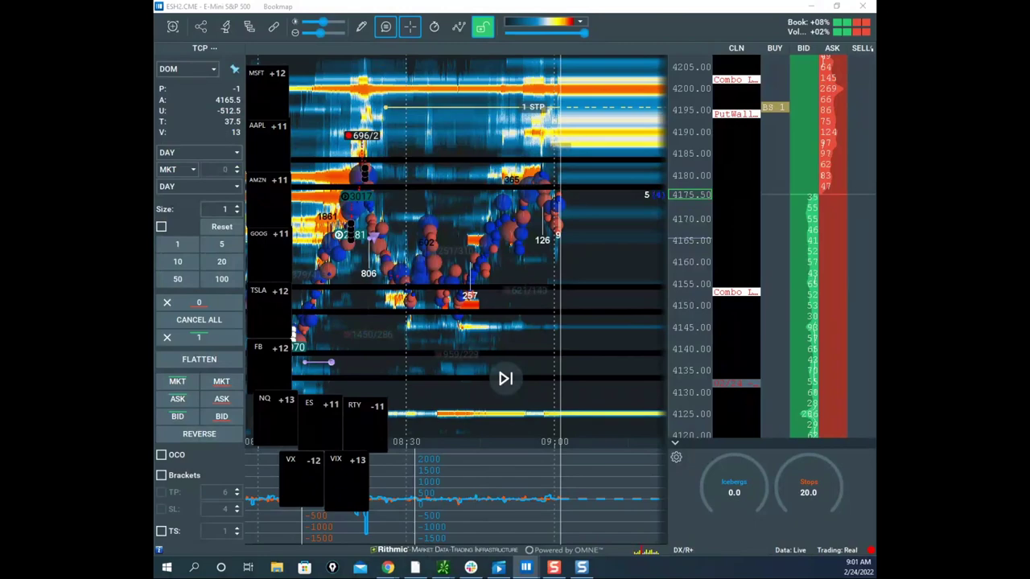
Step: Bring the Bookmap E-Mini Nasdaq-100 chart back, maximized, with a wider price range around 13,500
left_click_drag(154, 79, 556, 97)
left_click(744, 90)
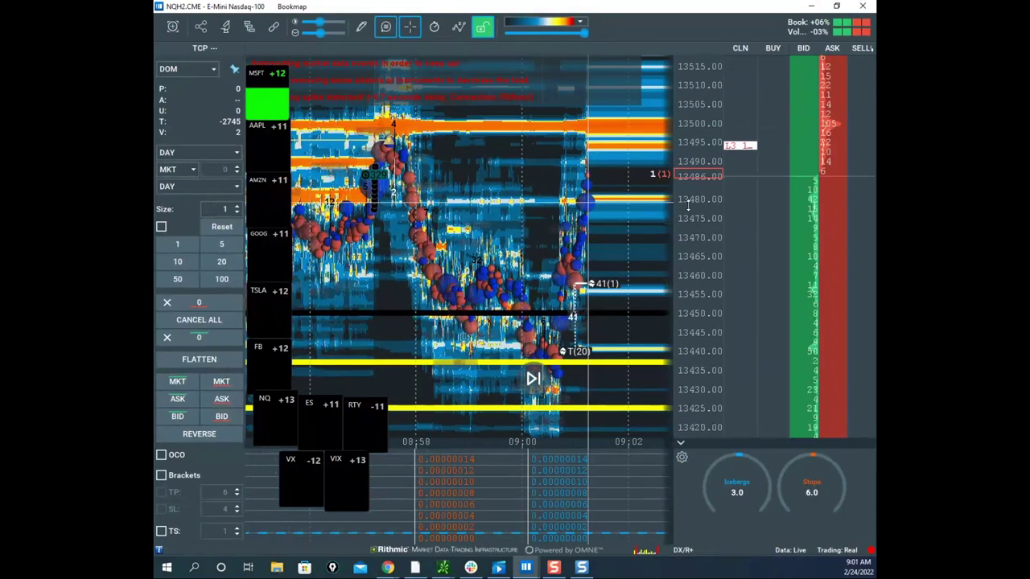
scroll(688, 207, "down", 2)
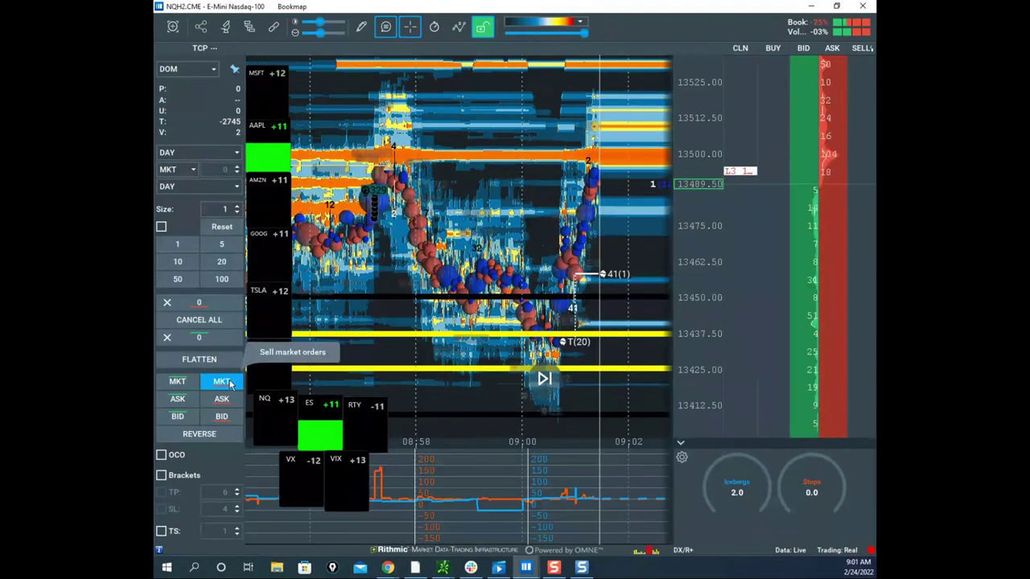
Step: Sell 1 Nasdaq-100 contract at market and place a 1-contract buy stop just above 13,500
left_click(224, 383)
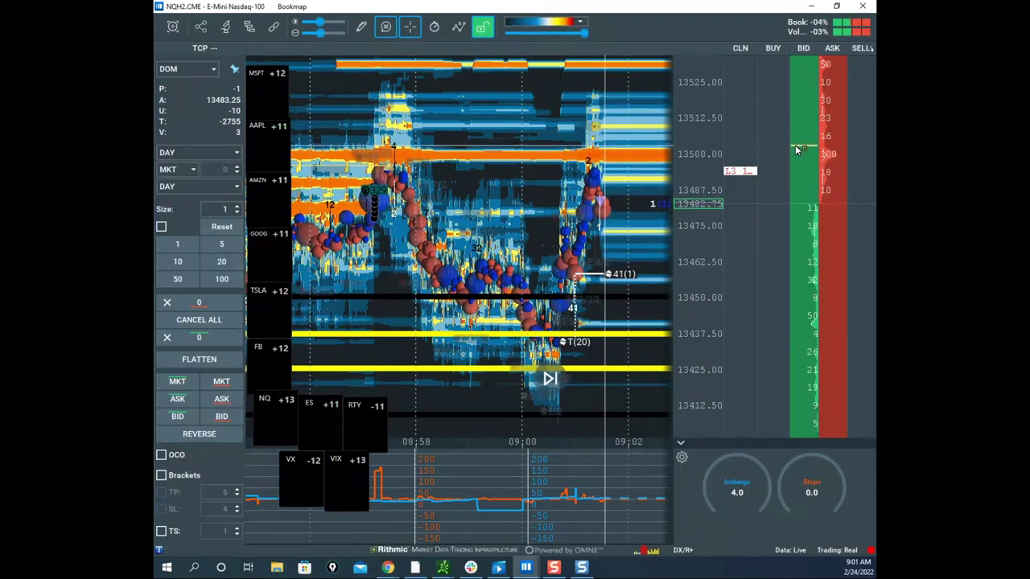
left_click(795, 145)
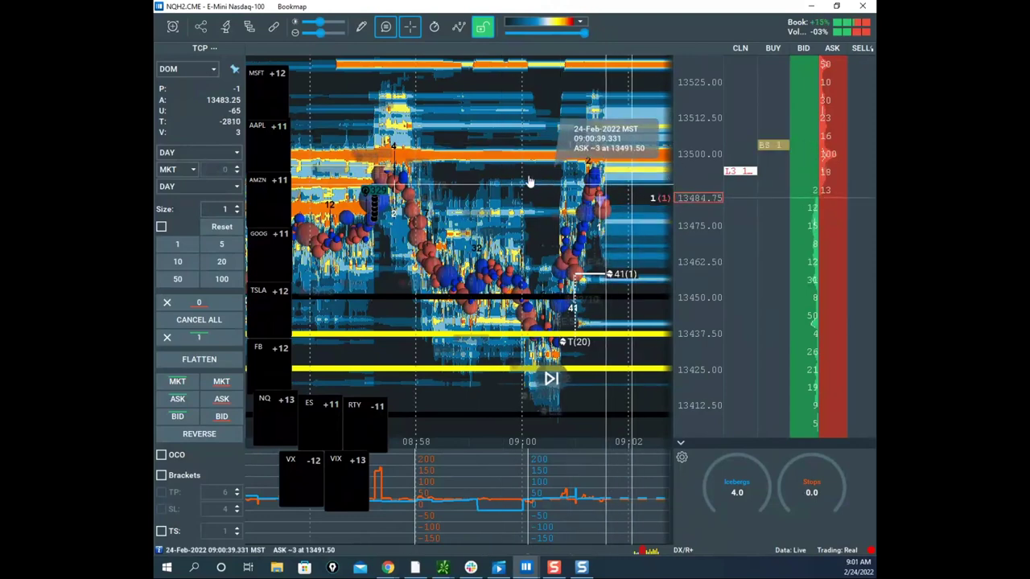
left_click_drag(691, 193, 620, 225)
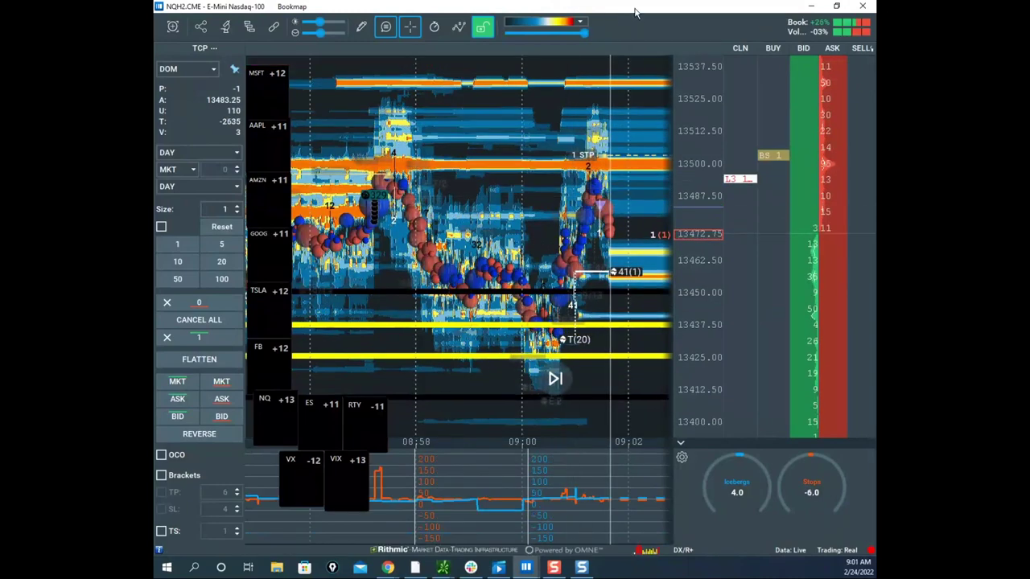
Step: Move the Nasdaq-100 chart off this screen and widen the S&P 500 chart's price range
left_click_drag(551, 7, 157, 133)
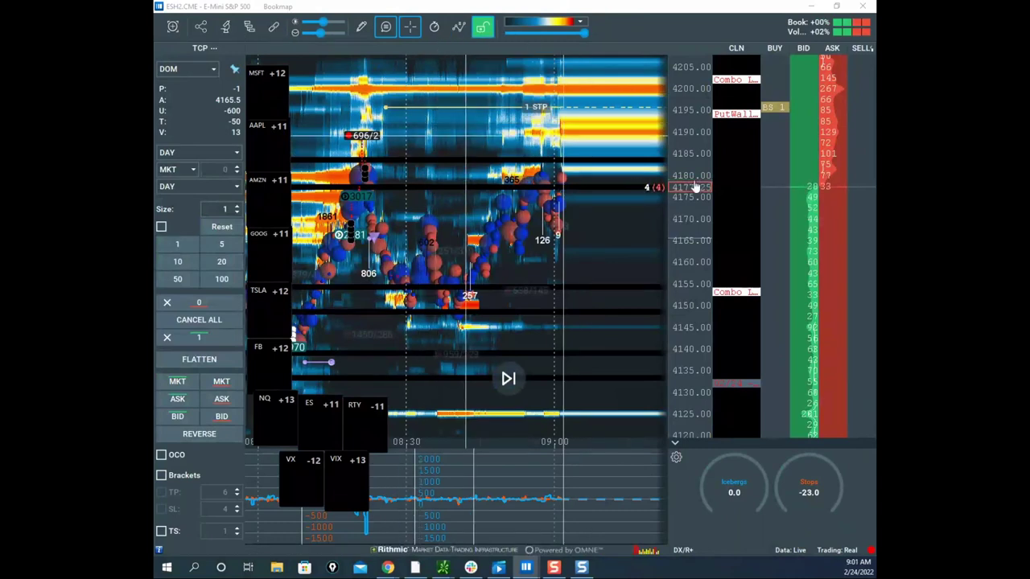
scroll(695, 192, "down", 2)
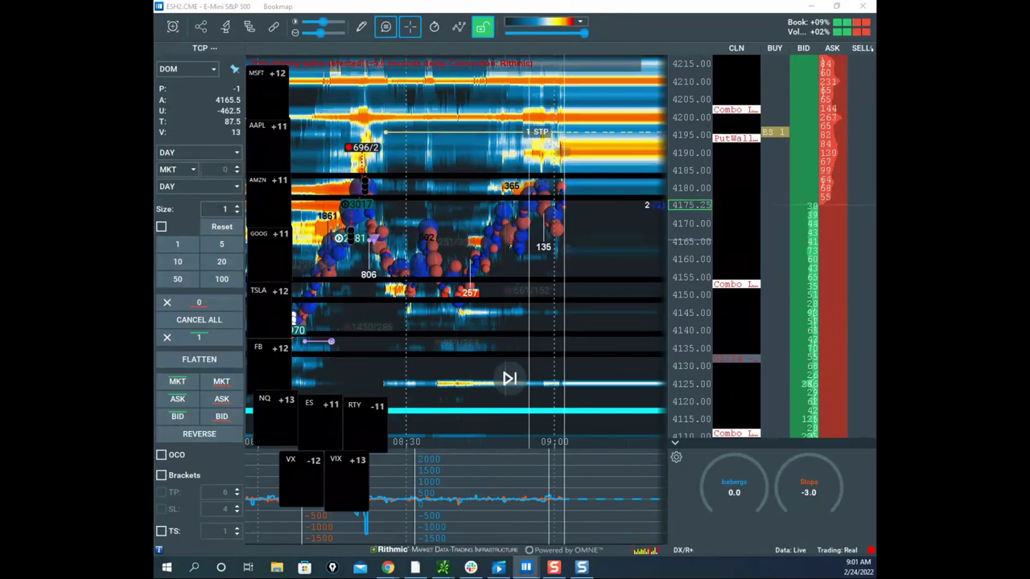
Step: Bring up the Light Sweet Crude Oil chart, maximized, and focus it on the recent trading around 09:00
left_click_drag(155, 443, 410, 386)
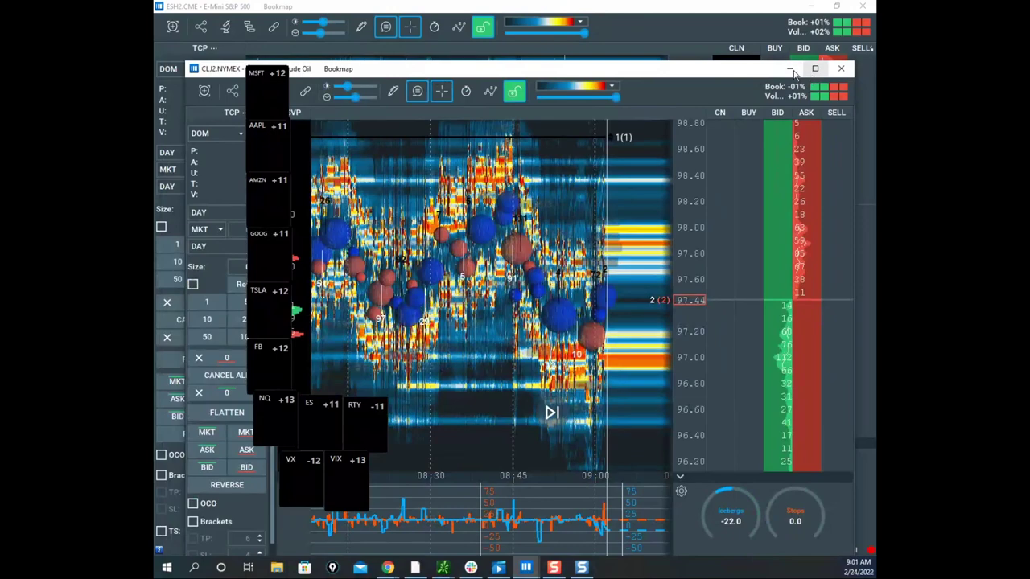
left_click(794, 70)
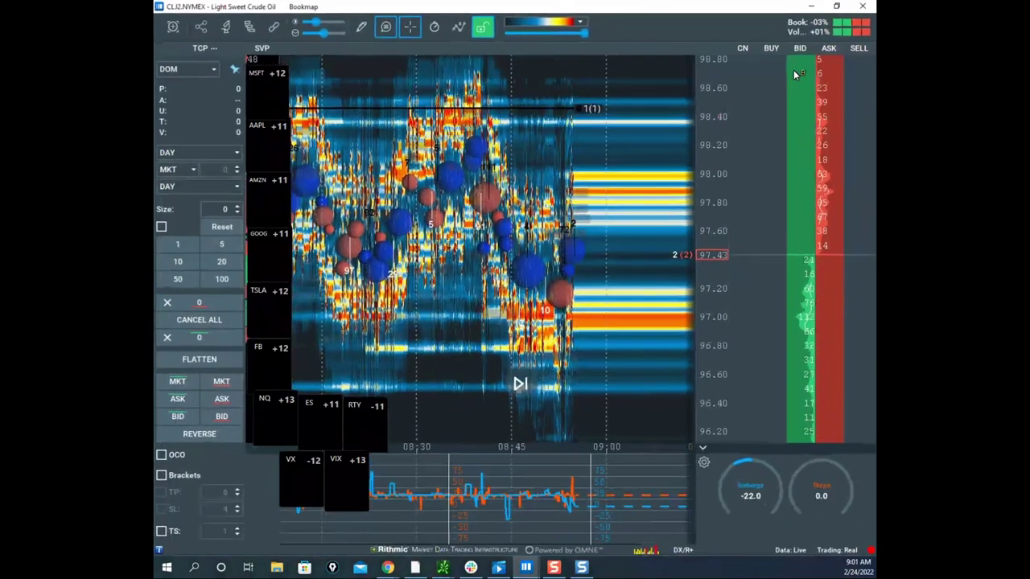
left_click_drag(625, 348, 469, 295)
left_click_drag(706, 306, 708, 212)
left_click_drag(646, 264, 672, 314)
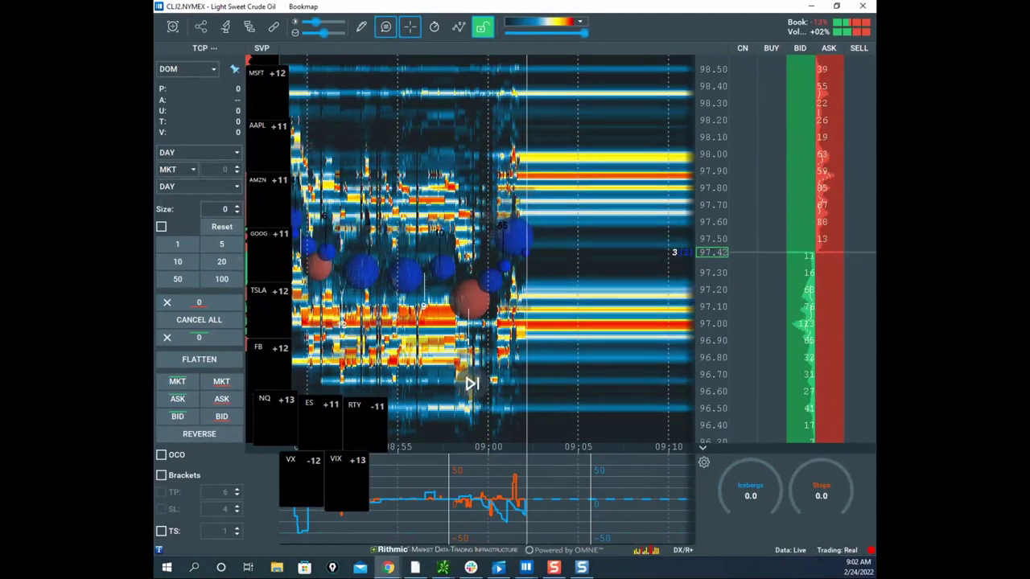
Step: Bring the Chrome remote desktop session with Sierra Chart onto this screen, maximized, and review the weekly crude oil chart around 97
left_click_drag(154, 63, 687, 120)
left_click(747, 112)
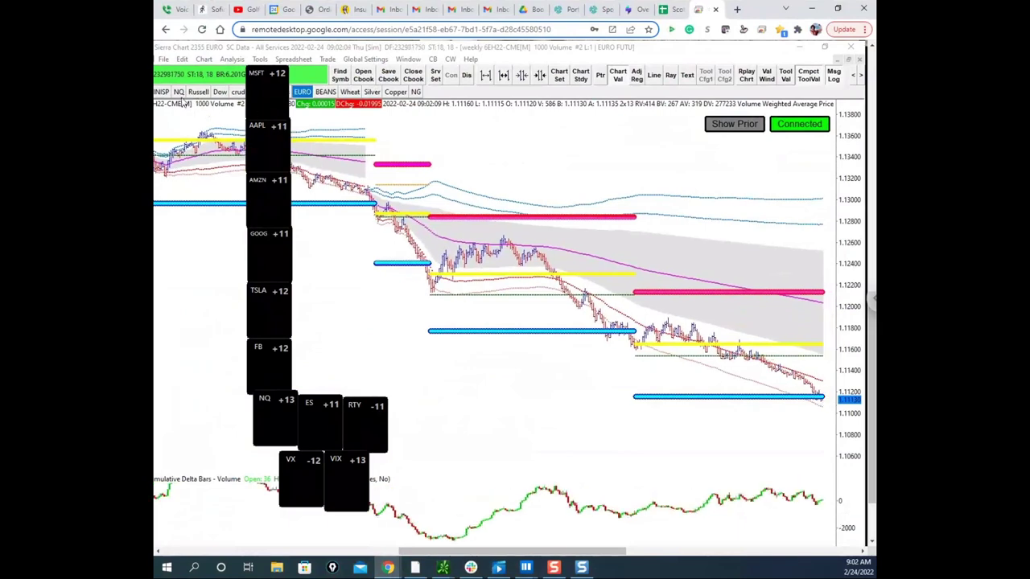
left_click(237, 91)
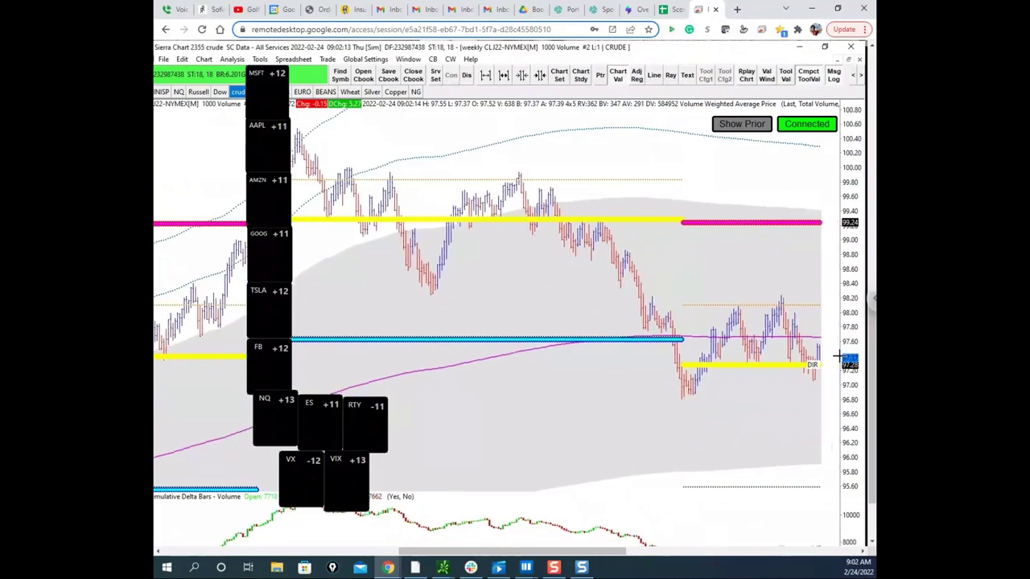
left_click_drag(846, 360, 829, 312)
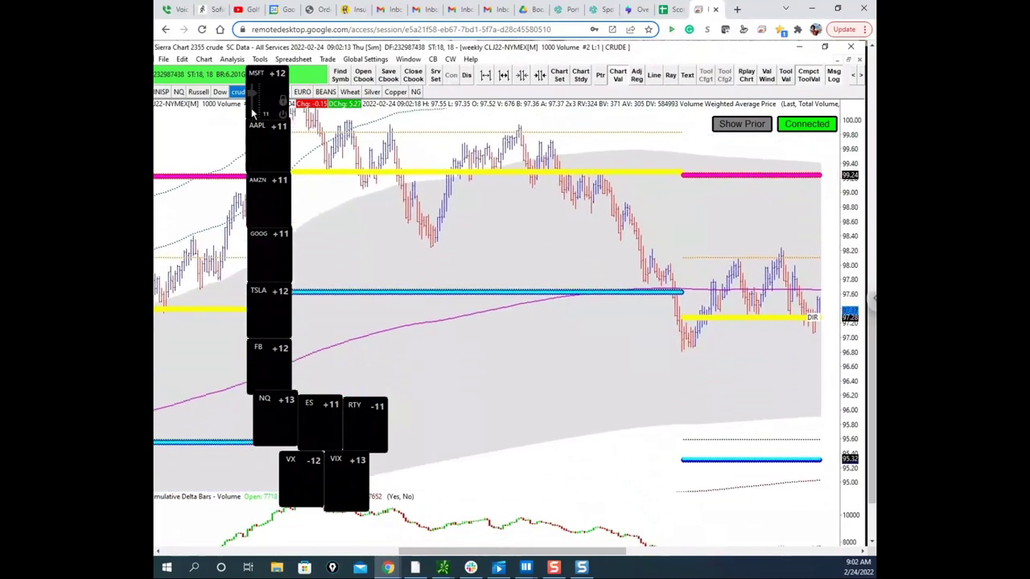
Step: Review the EMINISP chartbook, switch to the NQ chartbook, and shift the Nasdaq-100 VWAP chart to give its highs more room
left_click(161, 92)
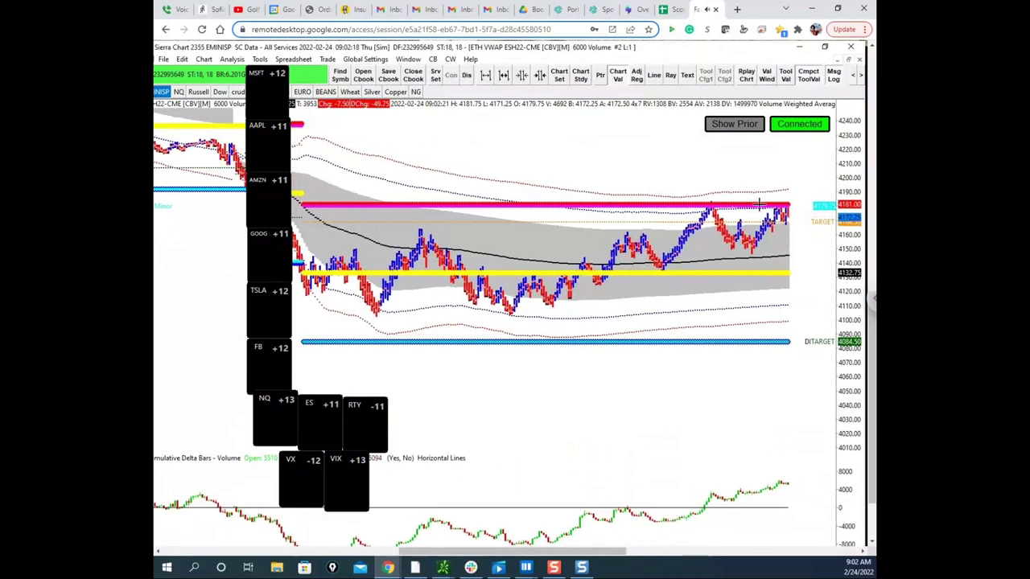
left_click(178, 92)
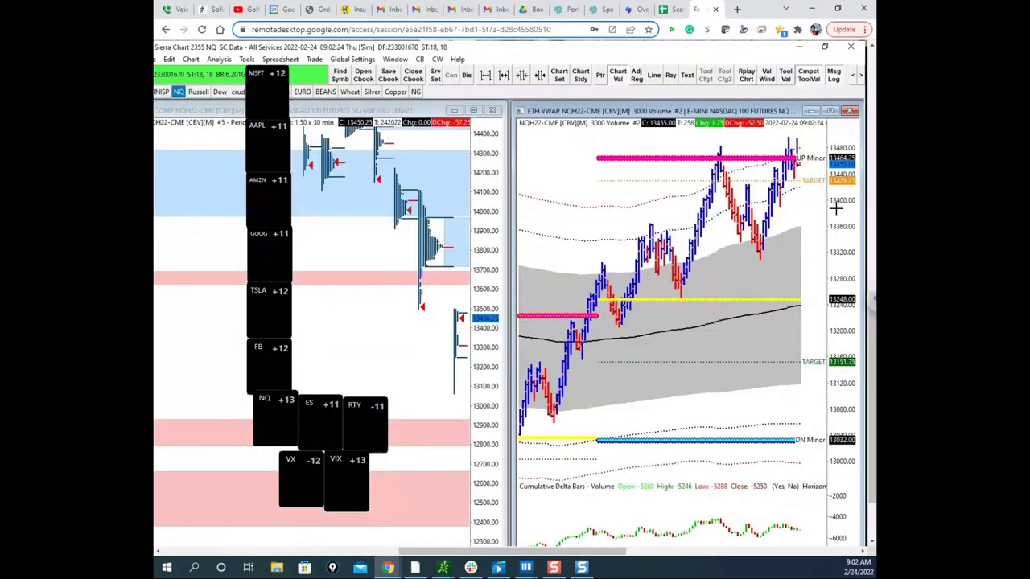
left_click_drag(830, 215, 830, 236)
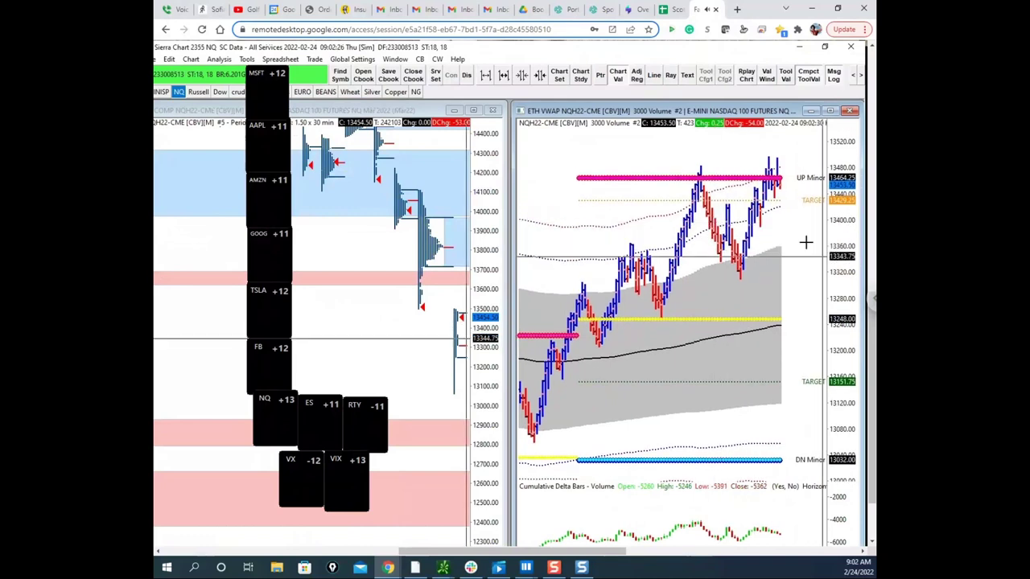
Step: Mark the two Nasdaq-100 highs at the UP Minor level, sketch a path down from the second, and clear the annotations
key("ctrl+shift+1")
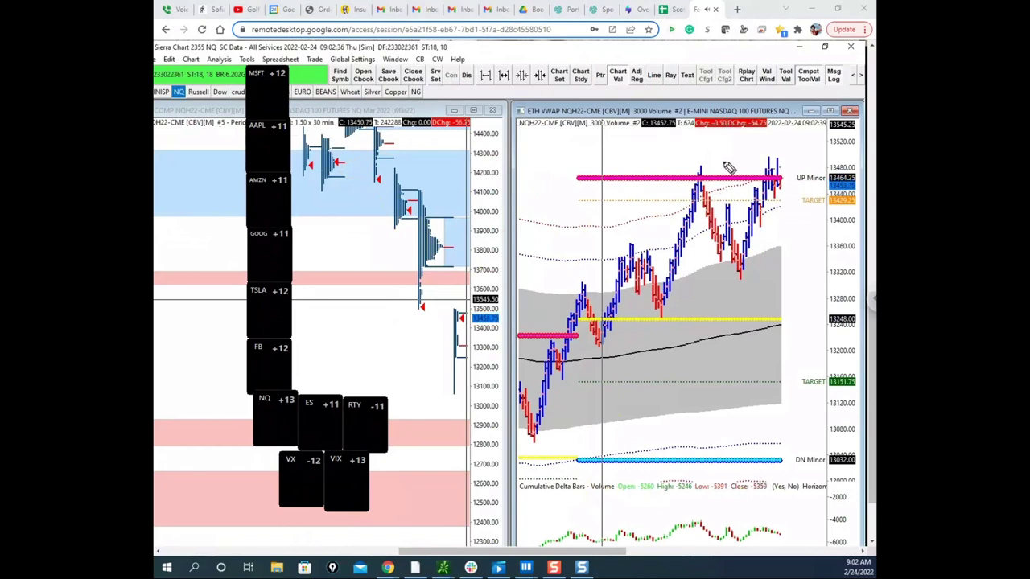
left_click_drag(777, 159, 777, 170)
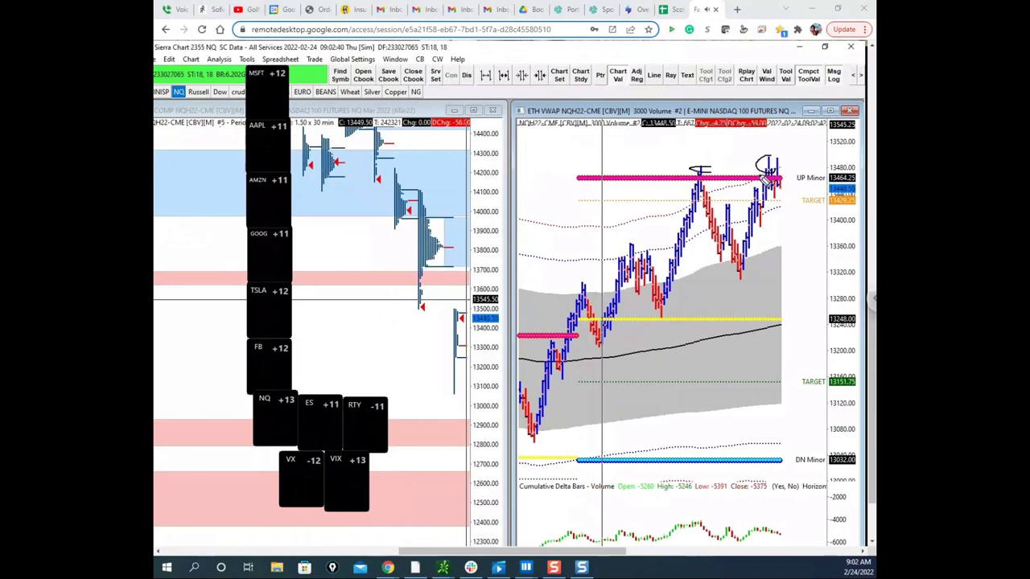
left_click_drag(792, 139, 810, 132)
left_click_drag(795, 150, 805, 148)
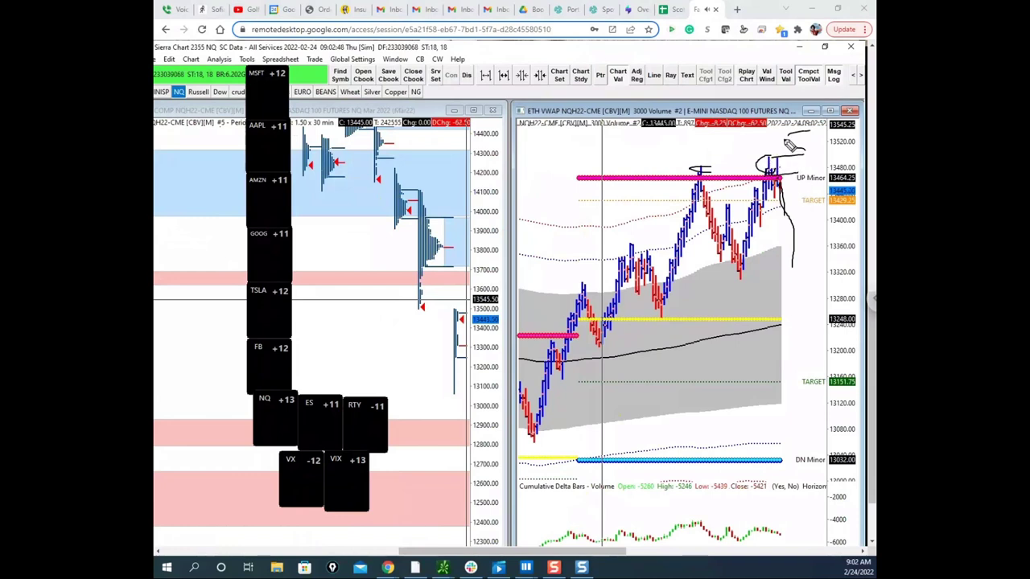
left_click_drag(799, 188, 799, 282)
key("Escape")
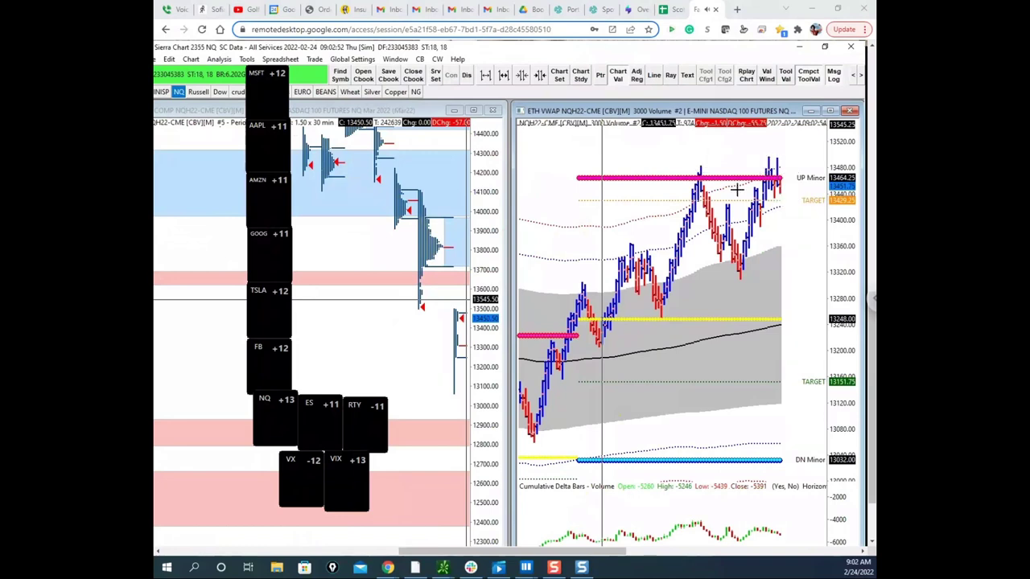
left_click(842, 233)
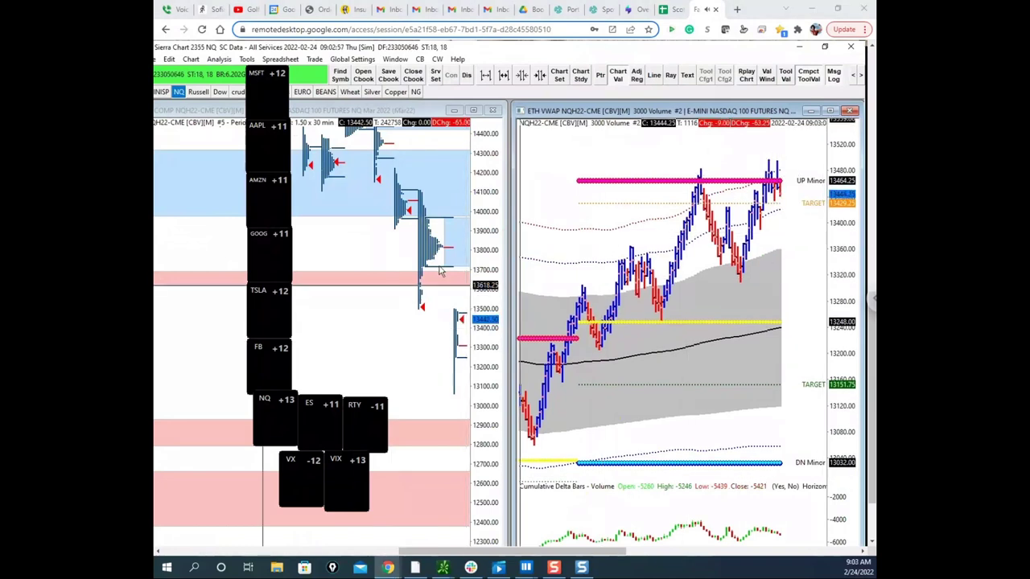
Step: Switch back to the Bookmap E-Mini Nasdaq-100 chart and maximize it on this screen
left_click(526, 568)
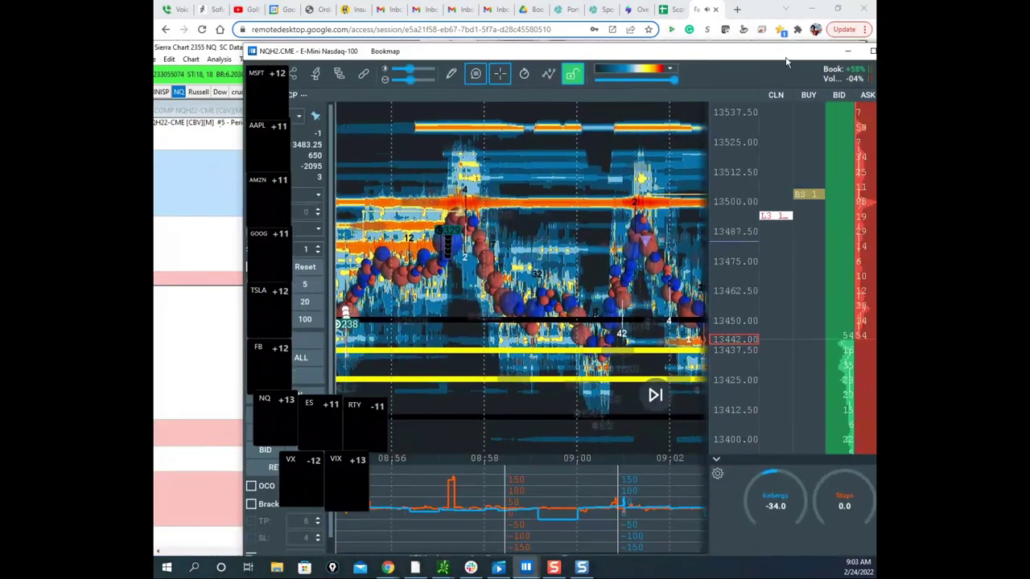
left_click_drag(773, 53, 709, 38)
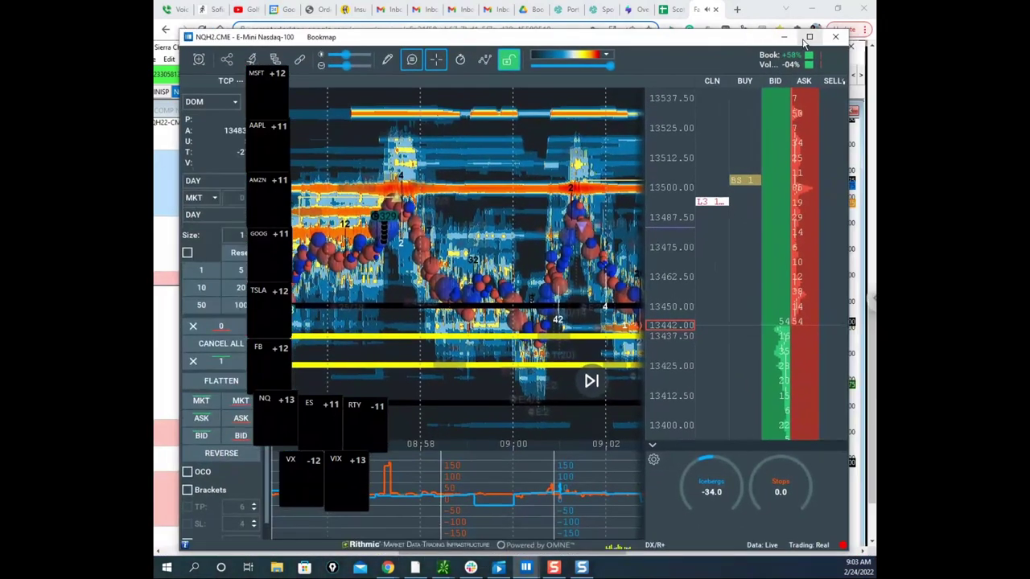
left_click(806, 39)
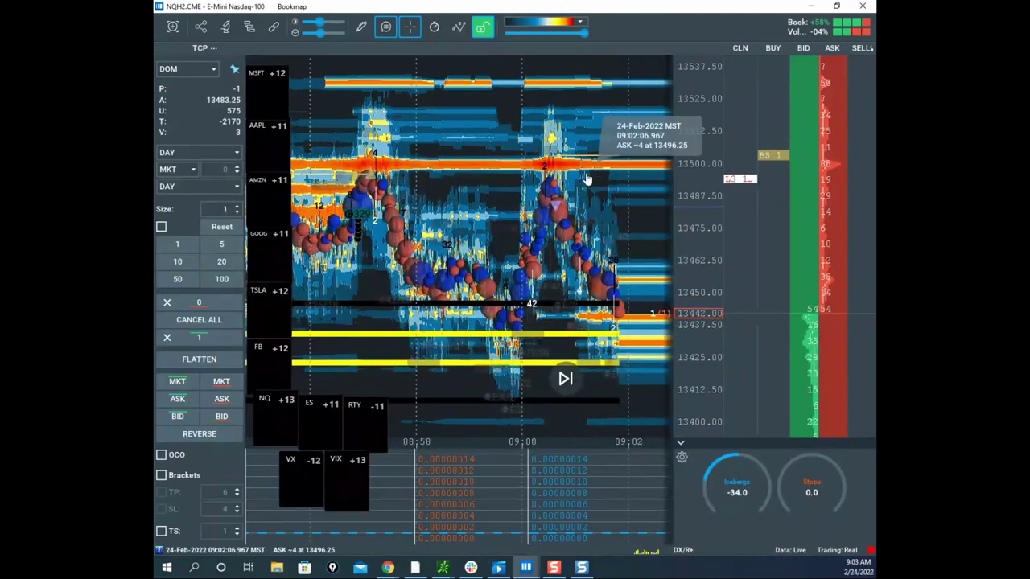
Step: Review the two 13,500 rejections over wider time and price ranges, and move the Nasdaq-100 Bookmap chart off this screen
left_click_drag(556, 185, 505, 145)
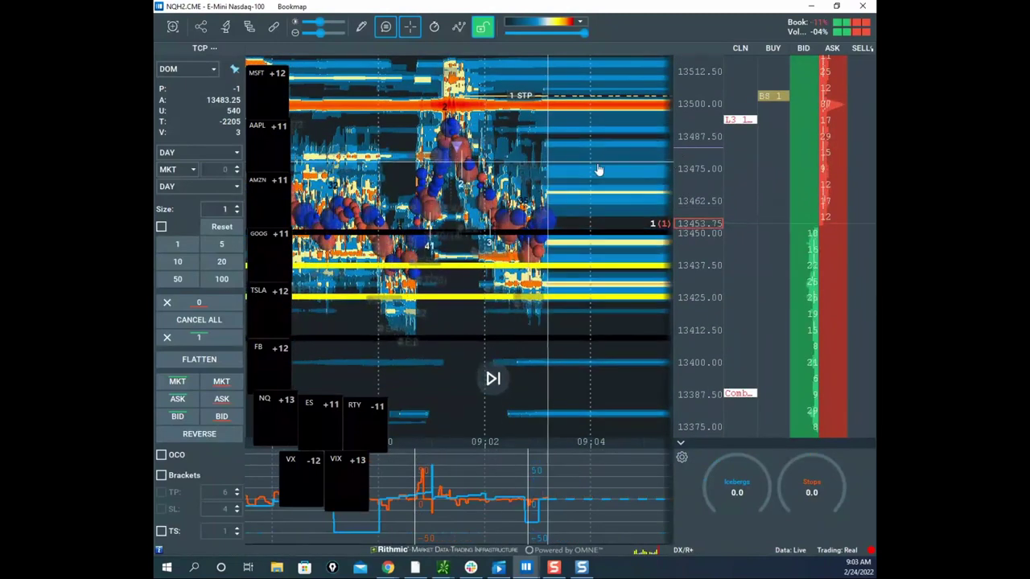
scroll(540, 150, "down", 2)
scroll(565, 147, "down", 1)
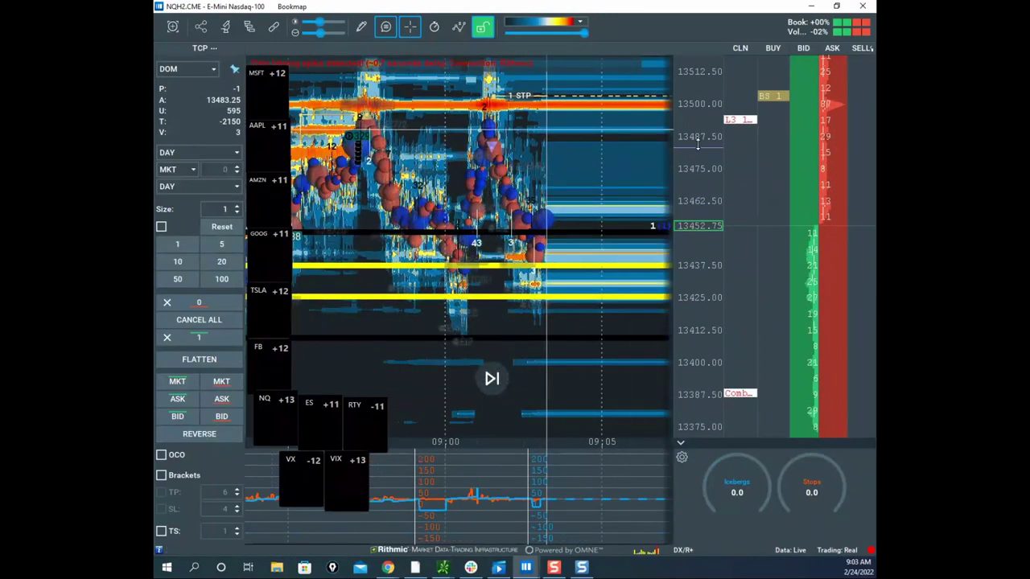
scroll(698, 145, "up", 1)
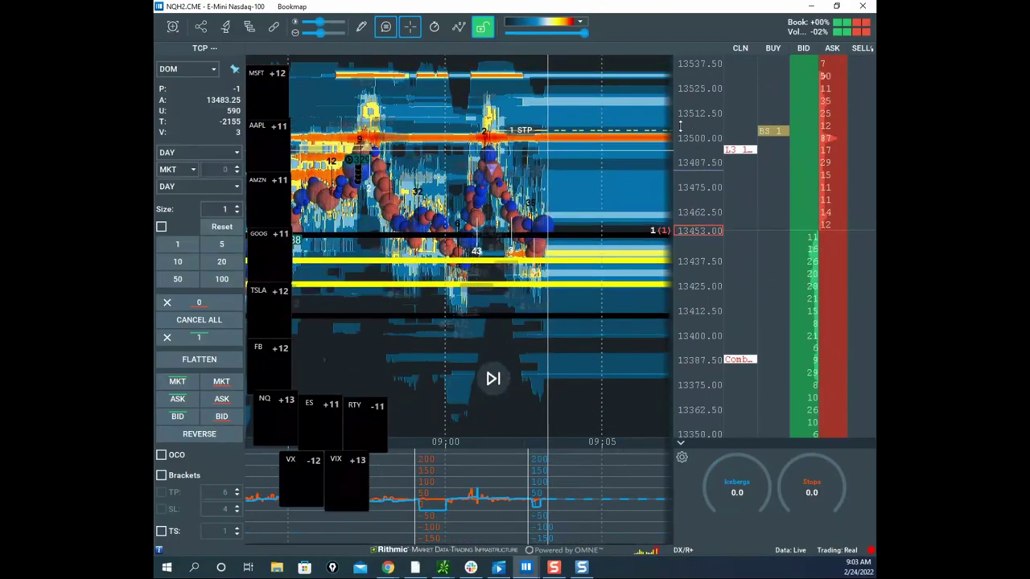
left_click_drag(609, 8, 157, 265)
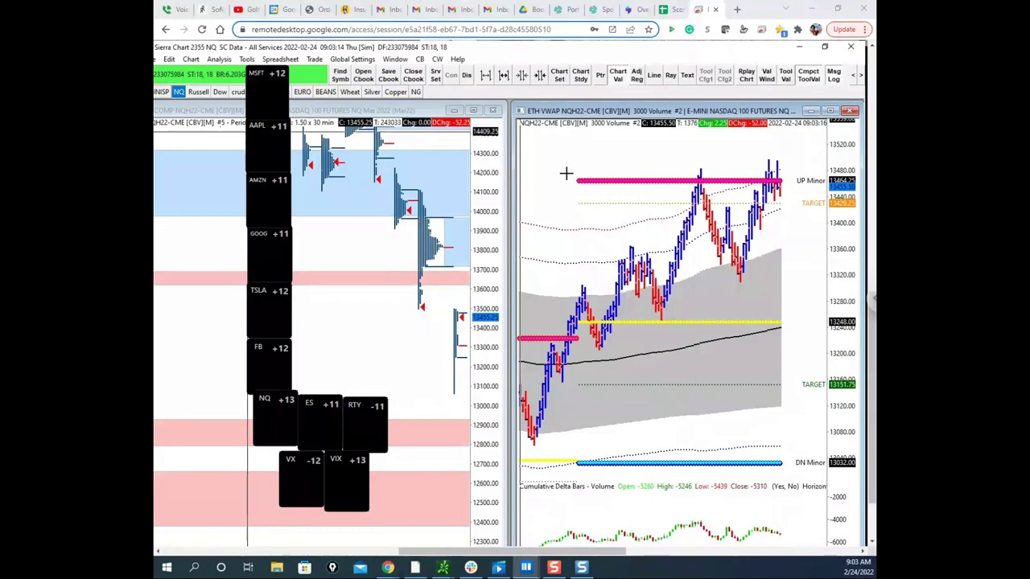
Step: Shift the Nasdaq-100 VWAP chart's price scale slightly to review the highs around the UP Minor level
left_click(483, 289)
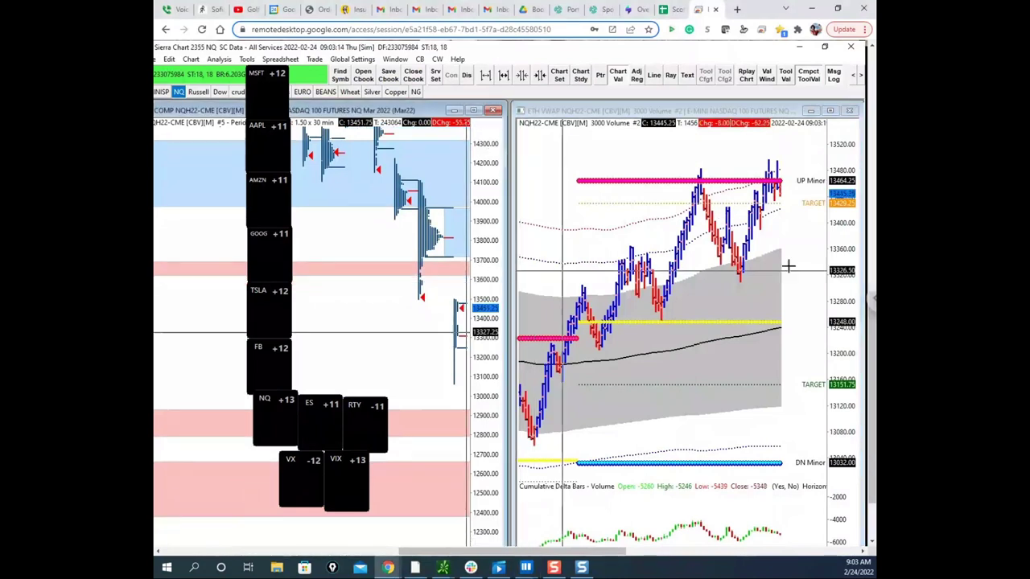
left_click(833, 267)
left_click_drag(836, 267, 835, 271)
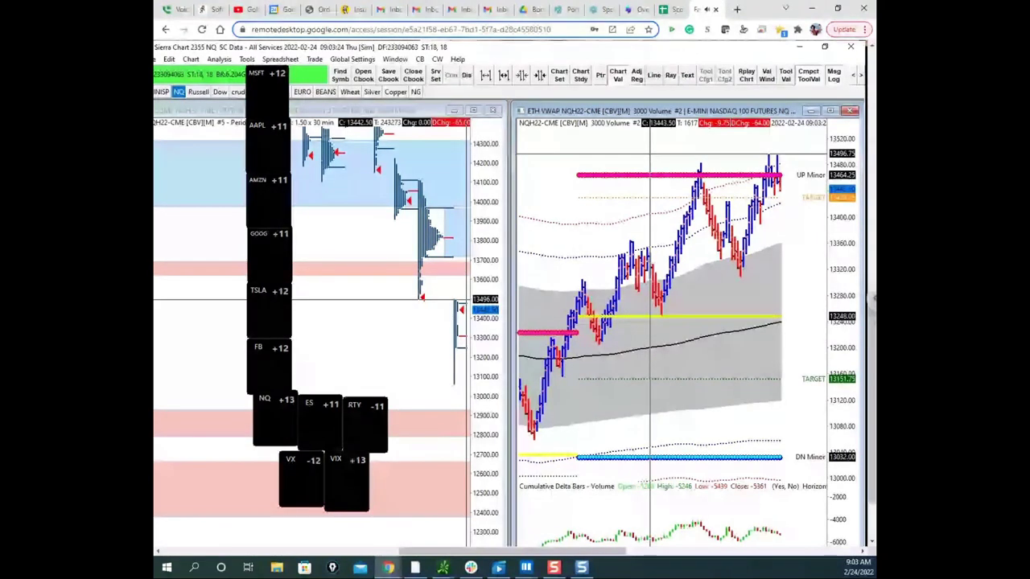
Step: Bring the Bookmap Soybean Futures chart onto this screen, maximize it, and widen its price and time ranges
key("alt+Tab")
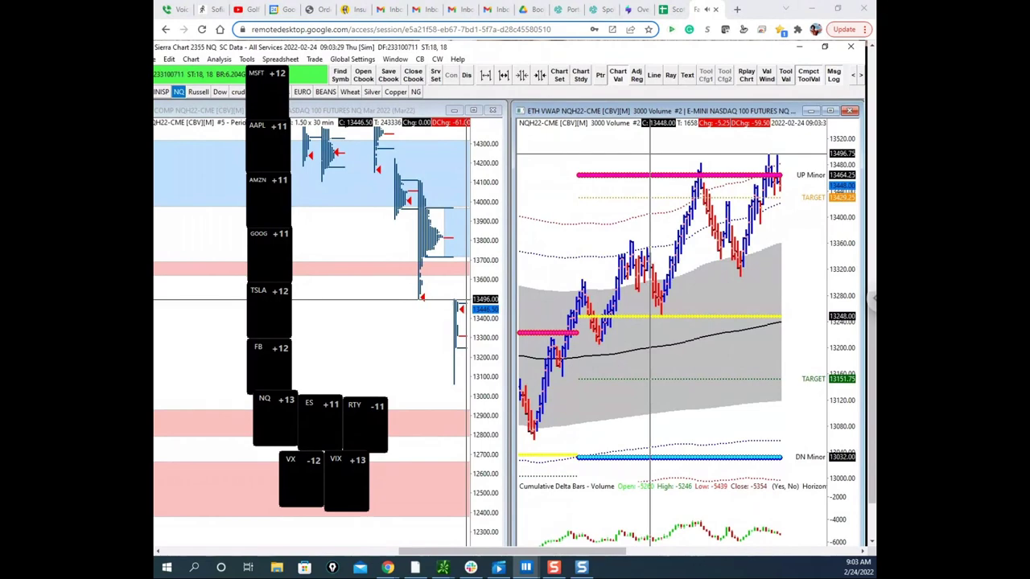
left_click_drag(585, 0, 630, 66)
left_click(826, 62)
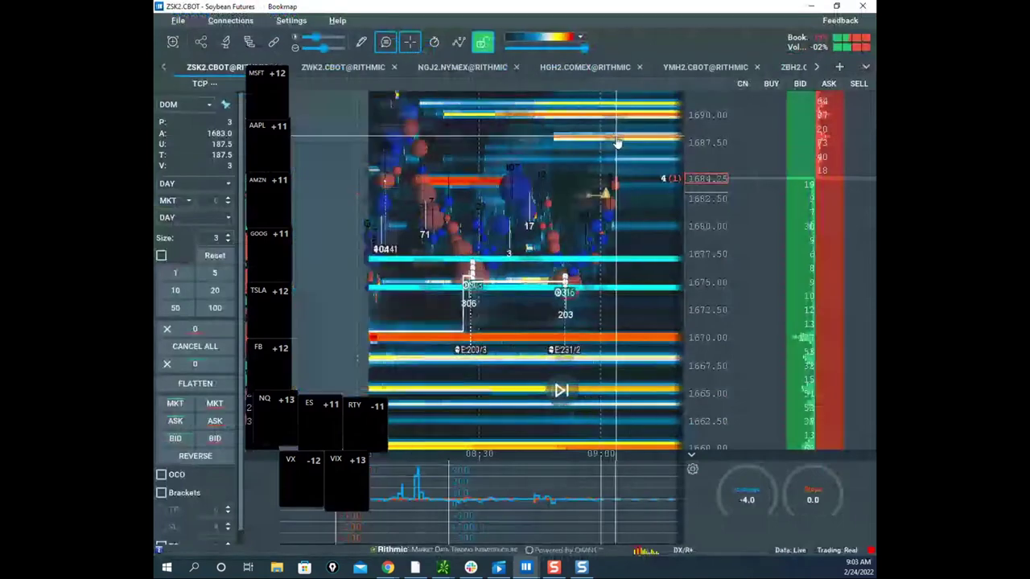
scroll(702, 183, "down", 2)
left_click_drag(701, 228, 678, 196)
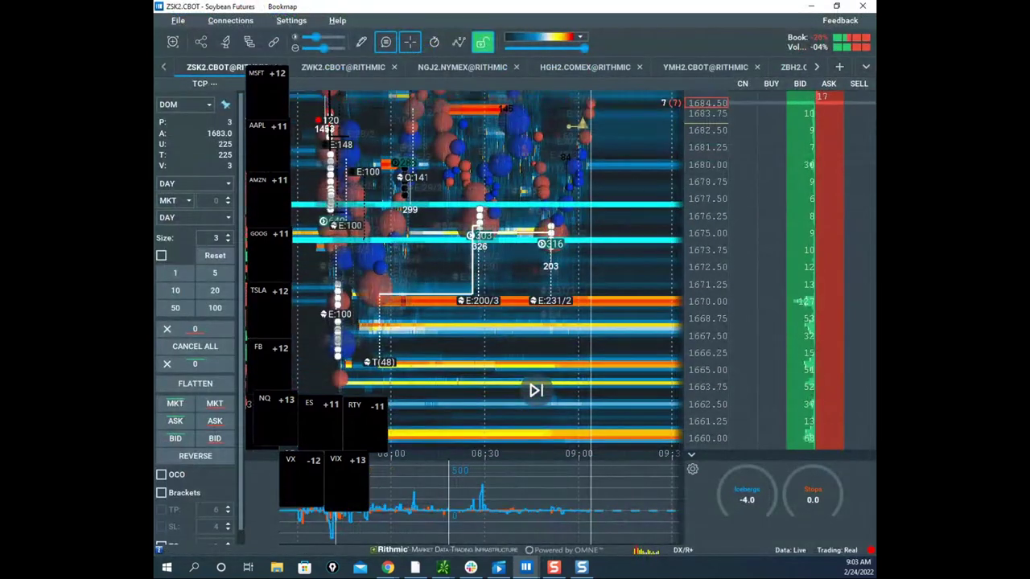
Step: Bring over the /ZS ATR chart, sketch a drop from about 1680 toward 1671 beside the soybean ladder, clear the sketch, and move the chart away
left_click_drag(527, 3, 529, 58)
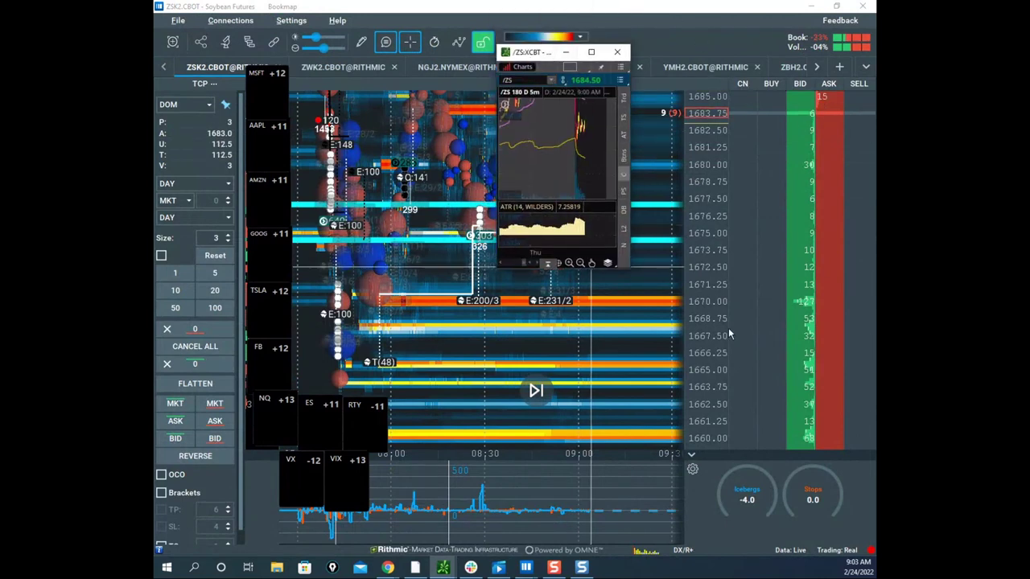
left_click_drag(689, 169, 712, 171)
left_click_drag(804, 155, 798, 173)
left_click_drag(778, 179, 800, 283)
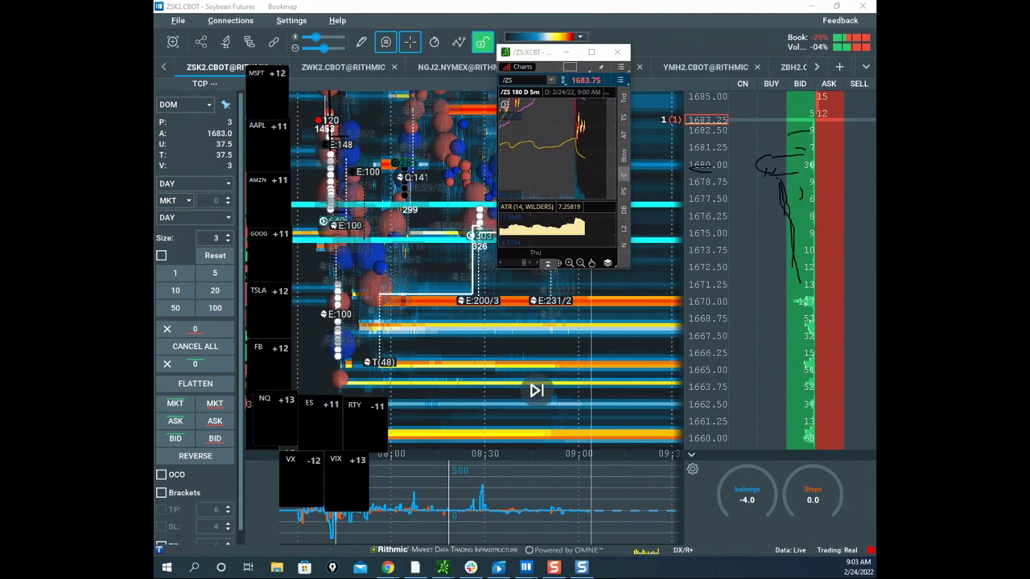
key("Escape")
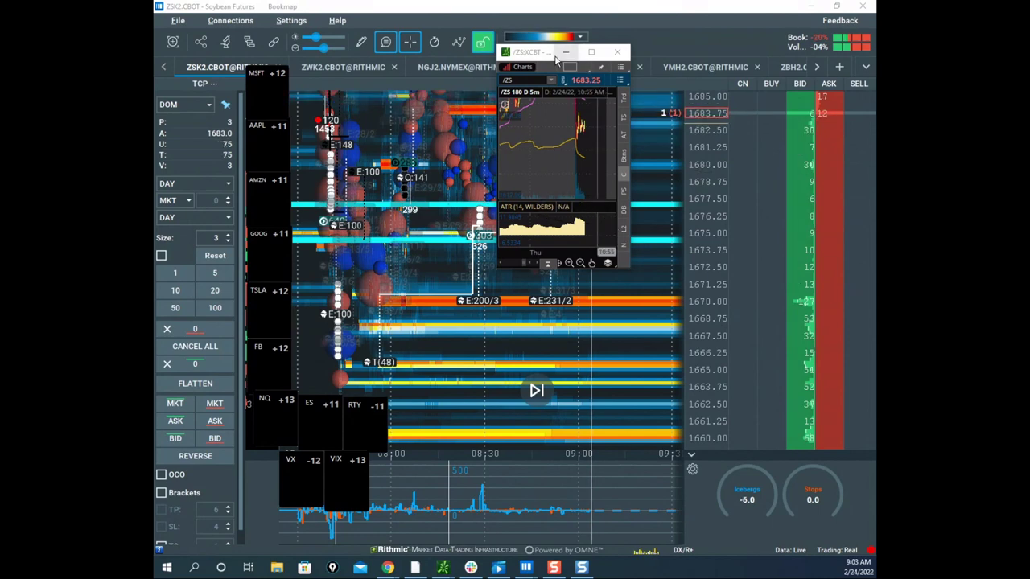
left_click_drag(537, 54, 154, 54)
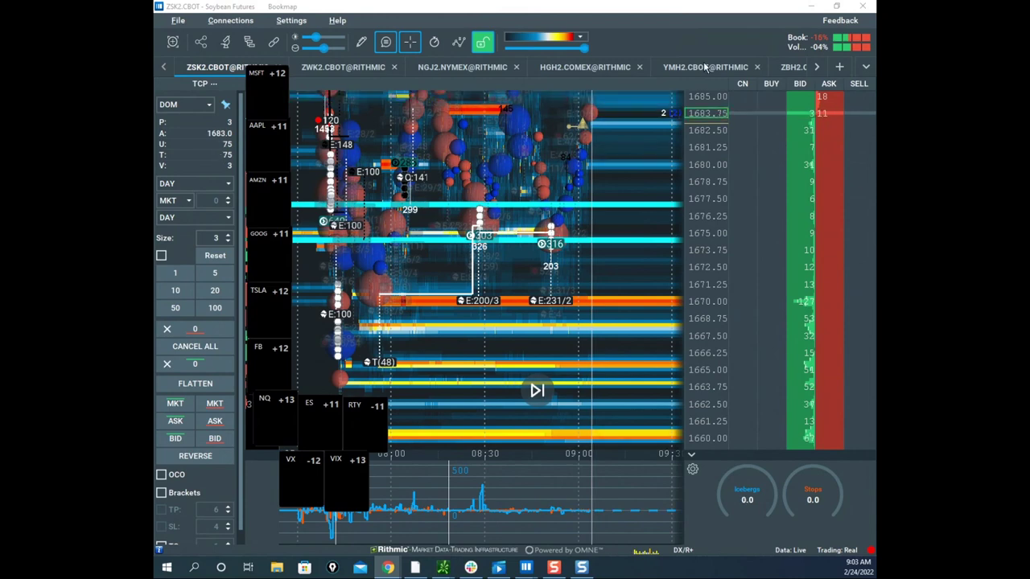
Step: Place a 3-contract soybean sell stop at 1668.50 and review the chart over wider price and time ranges
scroll(680, 195, "up", 3)
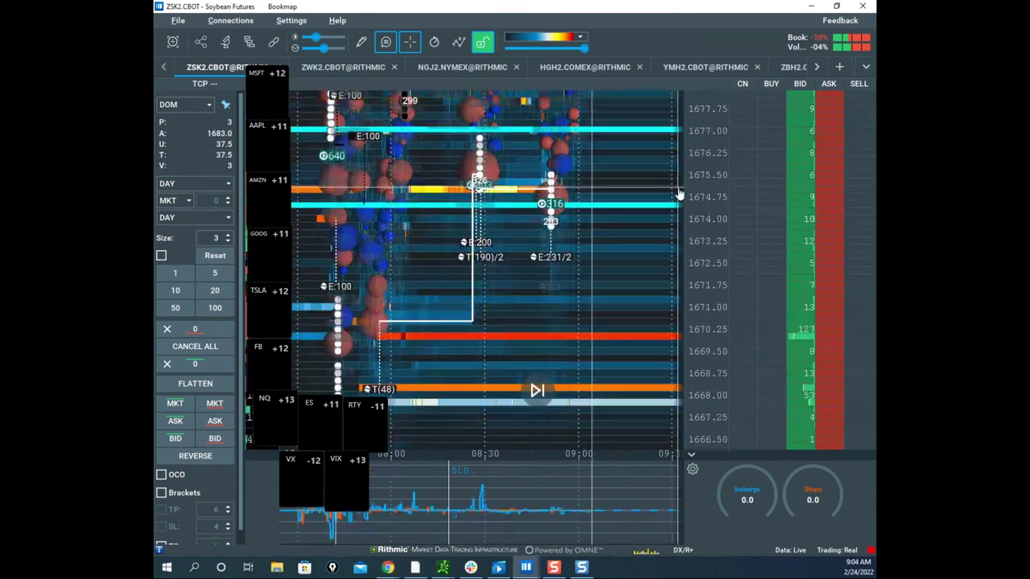
scroll(680, 194, "up", 3)
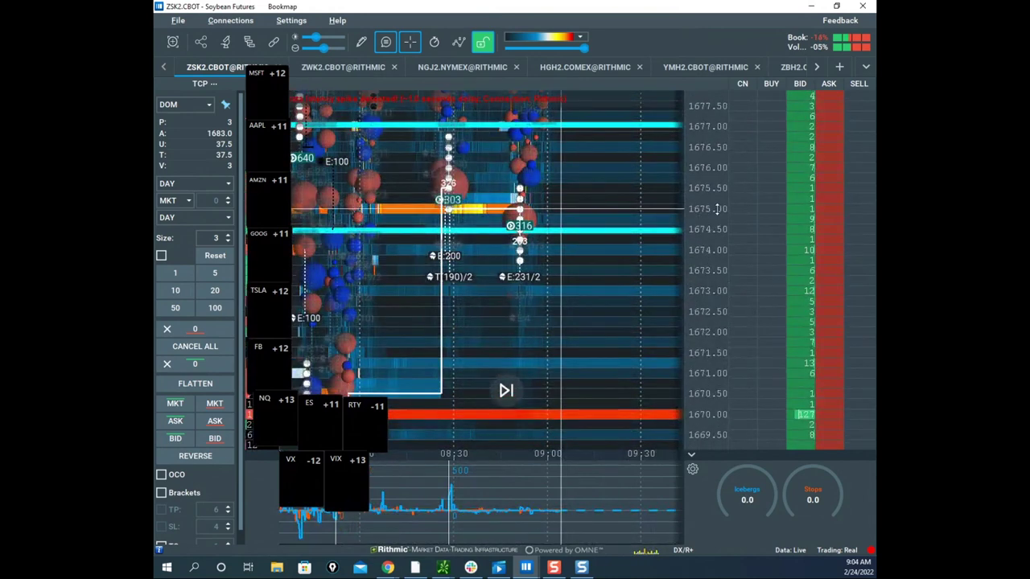
scroll(716, 210, "down", 2)
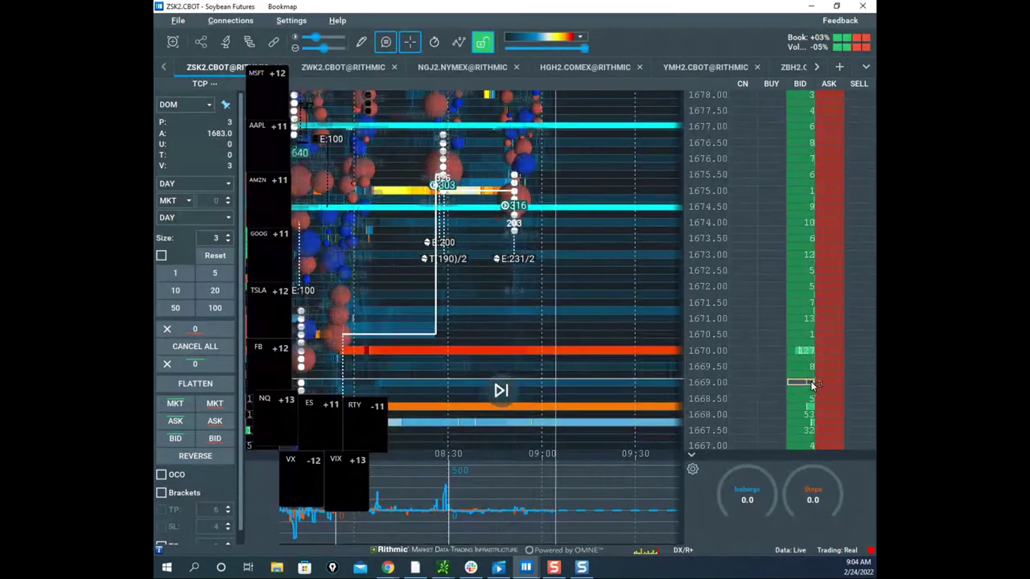
left_click(822, 398)
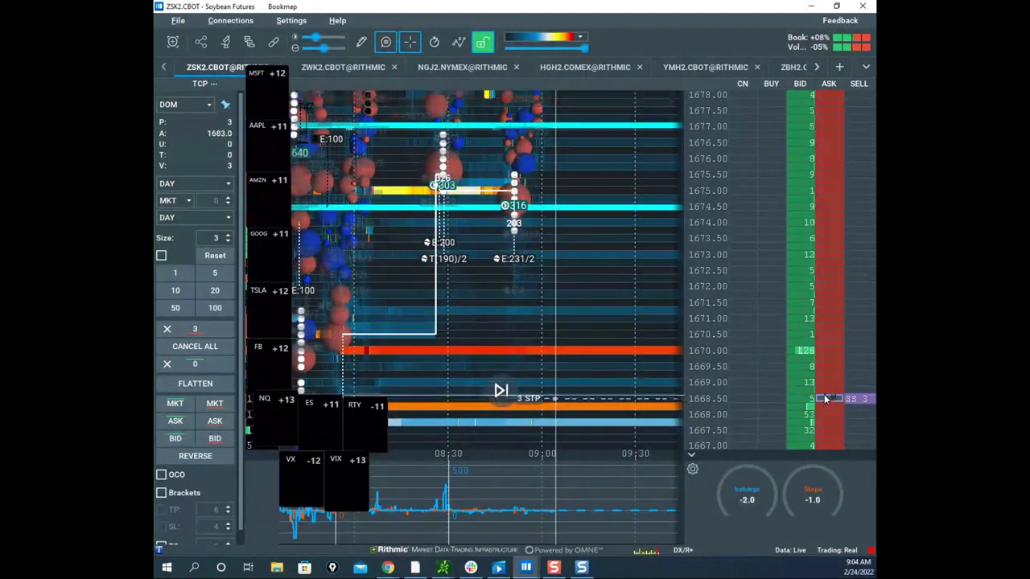
scroll(714, 243, "down", 4)
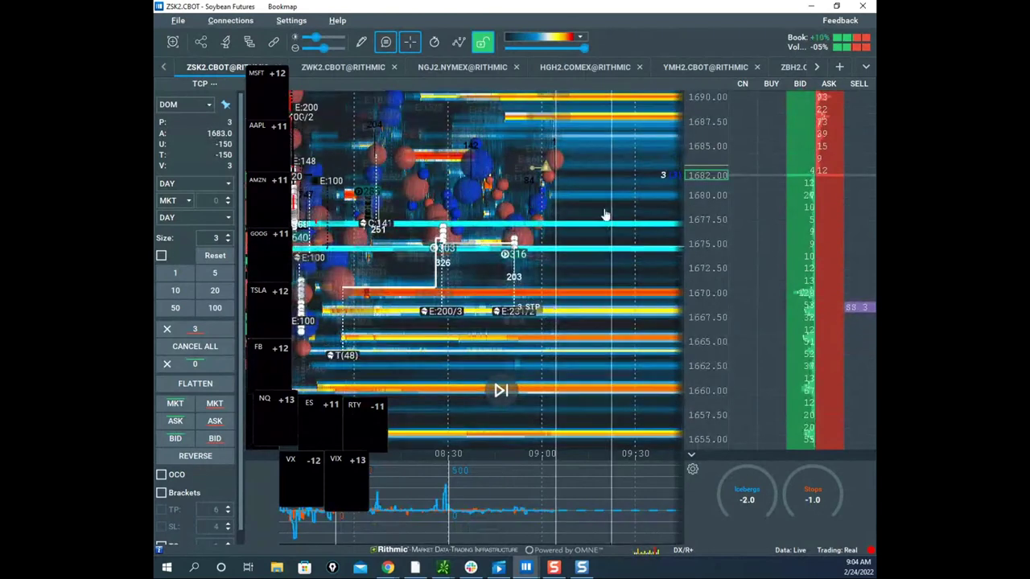
scroll(579, 317, "down", 2)
left_click_drag(579, 317, 602, 419)
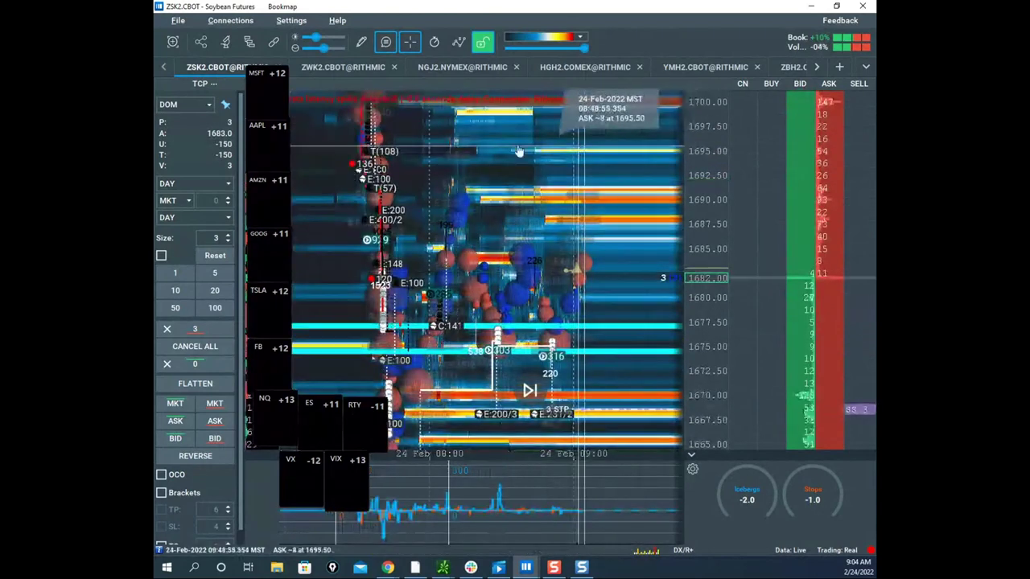
Step: Switch to Sierra Chart in the remote desktop window, shift the ticker tiles aside, and open the BEANS chartbook
left_click(388, 569)
left_click(405, 533)
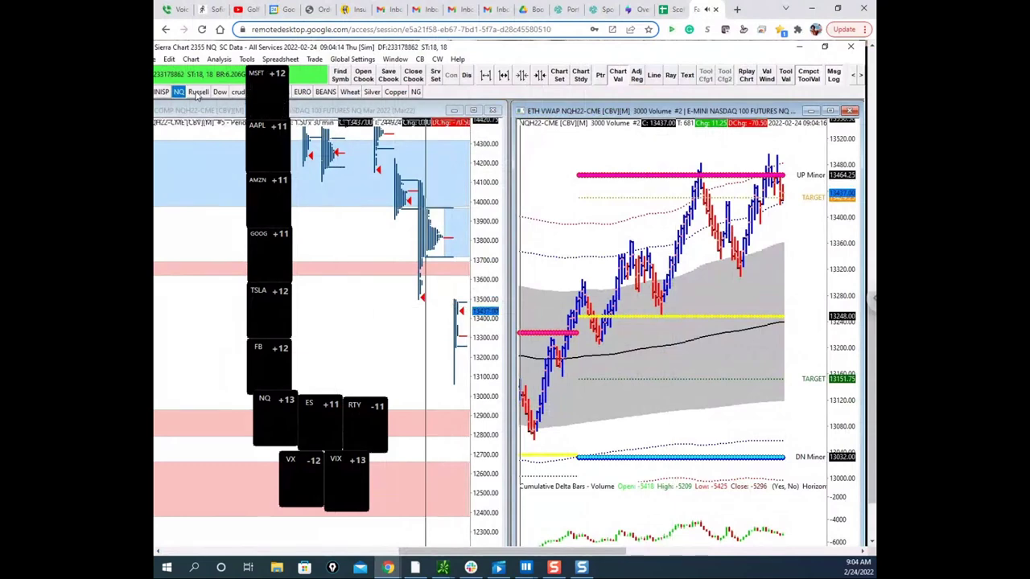
left_click_drag(260, 76, 230, 90)
left_click(326, 91)
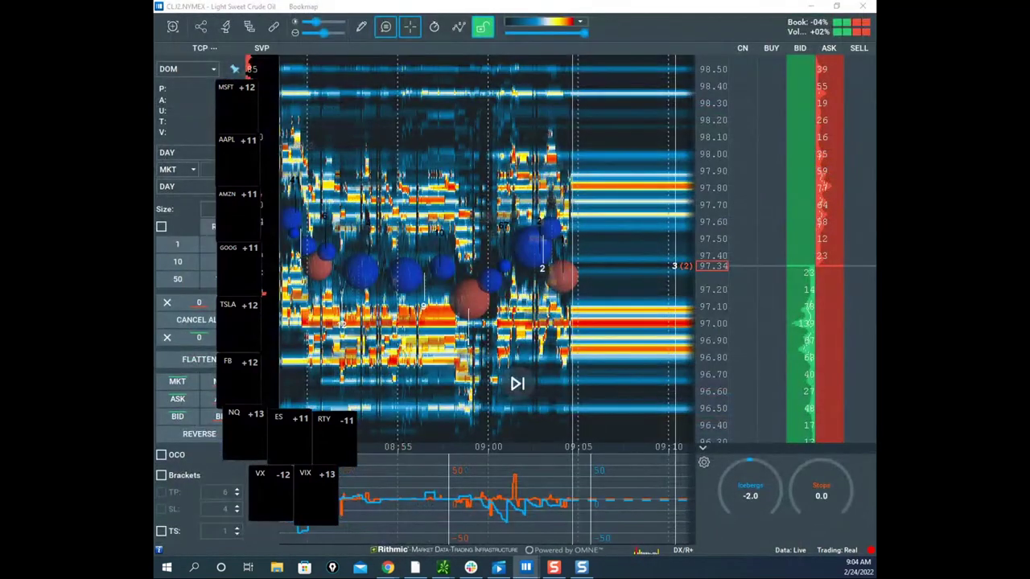
Step: Review the Light Sweet Crude Oil chart in Bookmap over wider time and price ranges
scroll(586, 260, "down", 5)
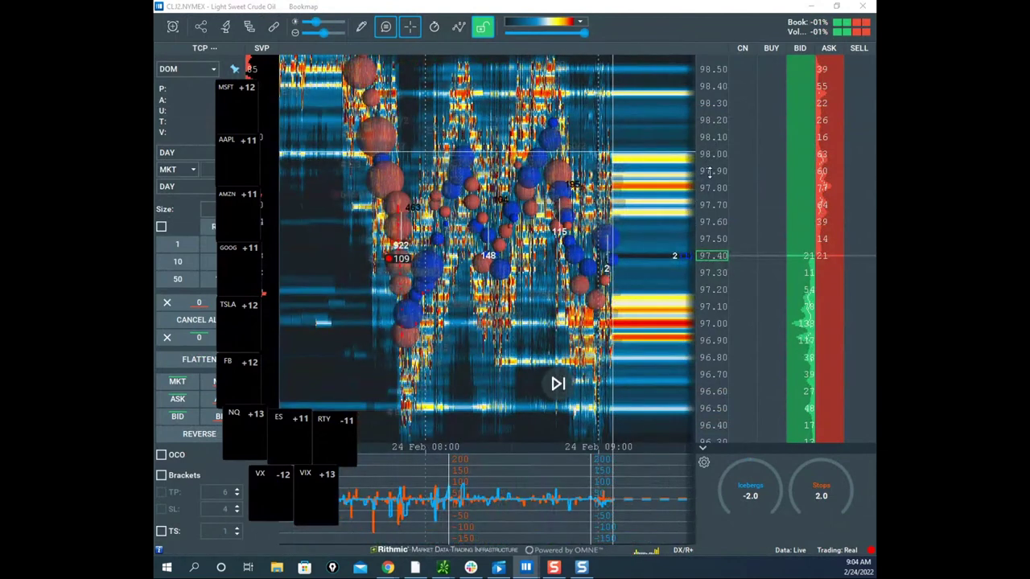
scroll(709, 172, "down", 4)
scroll(709, 170, "up", 1)
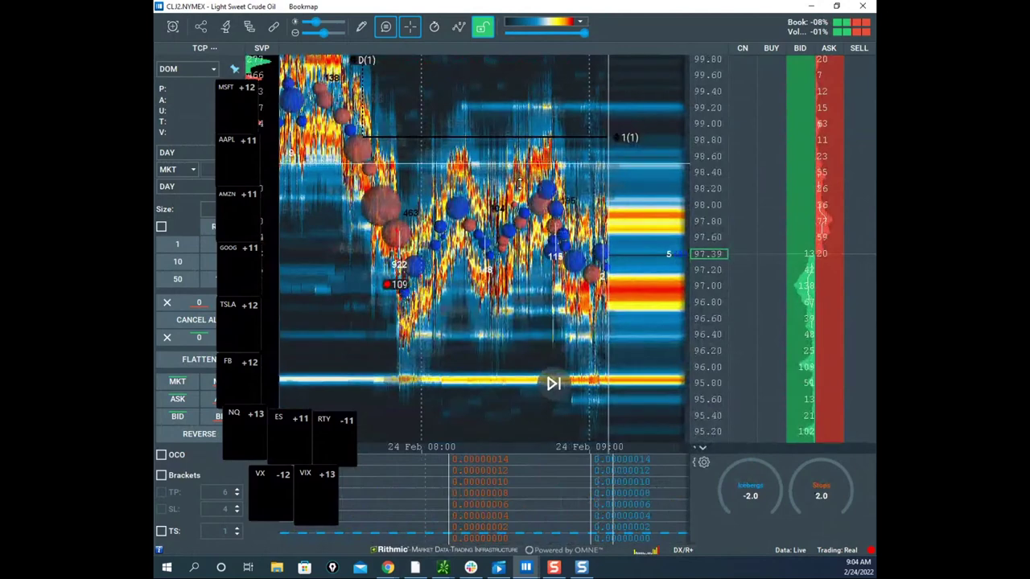
scroll(520, 189, "down", 3)
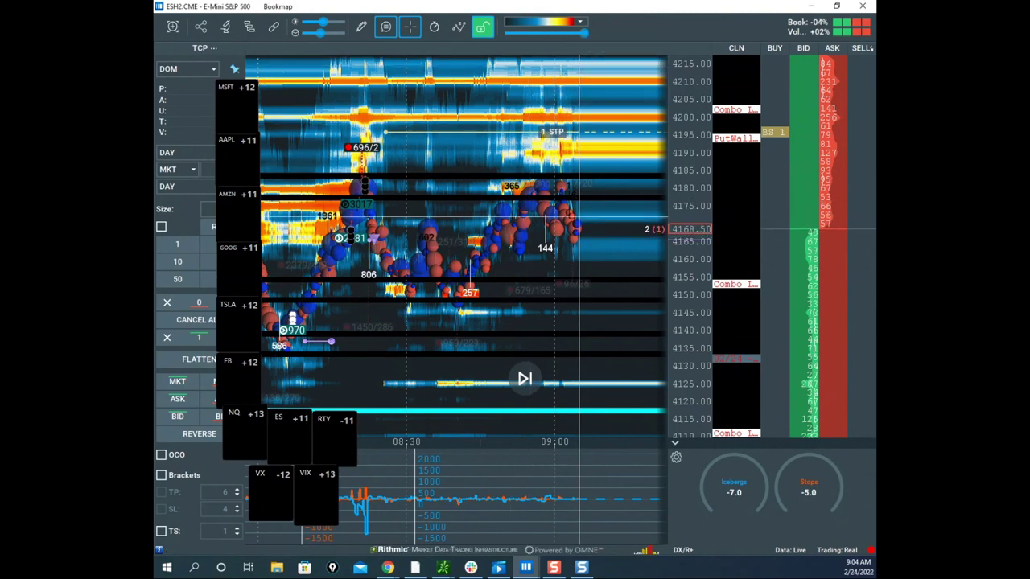
Step: Bring the remote desktop window with the BEANS chartbook back onto this screen and maximize it
left_click_drag(156, 84, 755, 69)
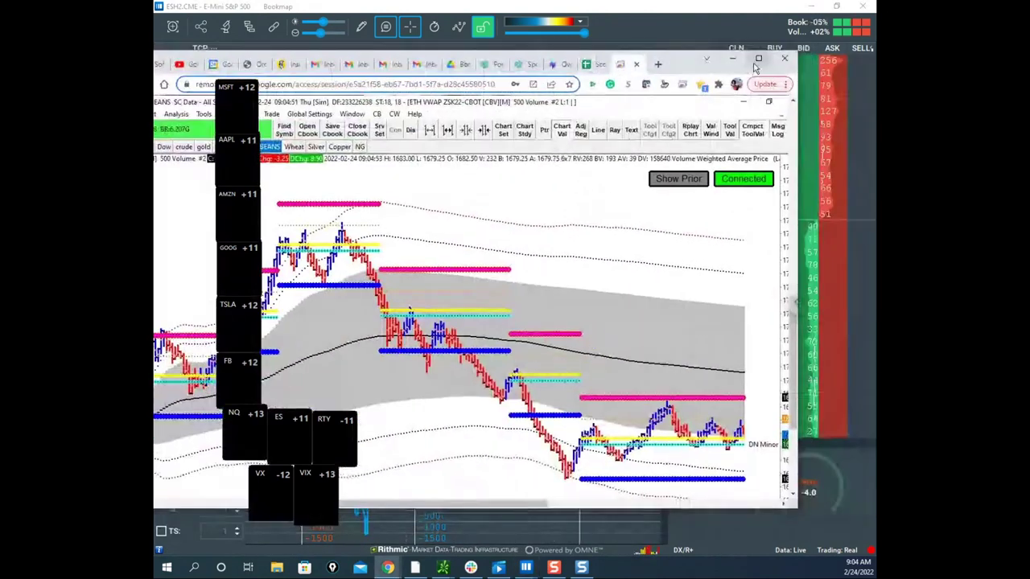
left_click(758, 60)
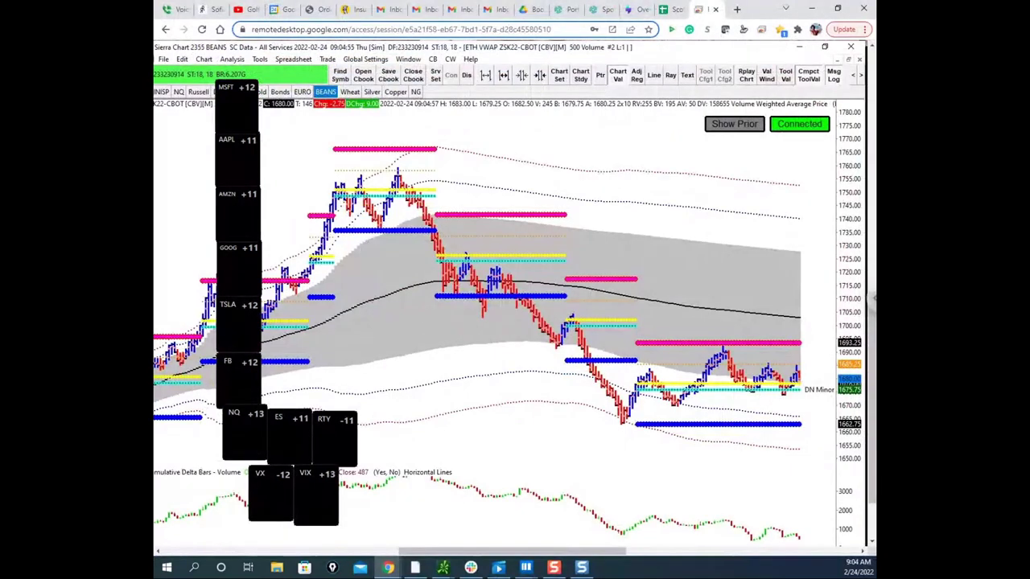
Step: Switch to thinkorswim, bring its market internals chart grid onto this screen, maximize it, and move the ticker tiles off the charts
left_click(443, 568)
left_click(408, 35)
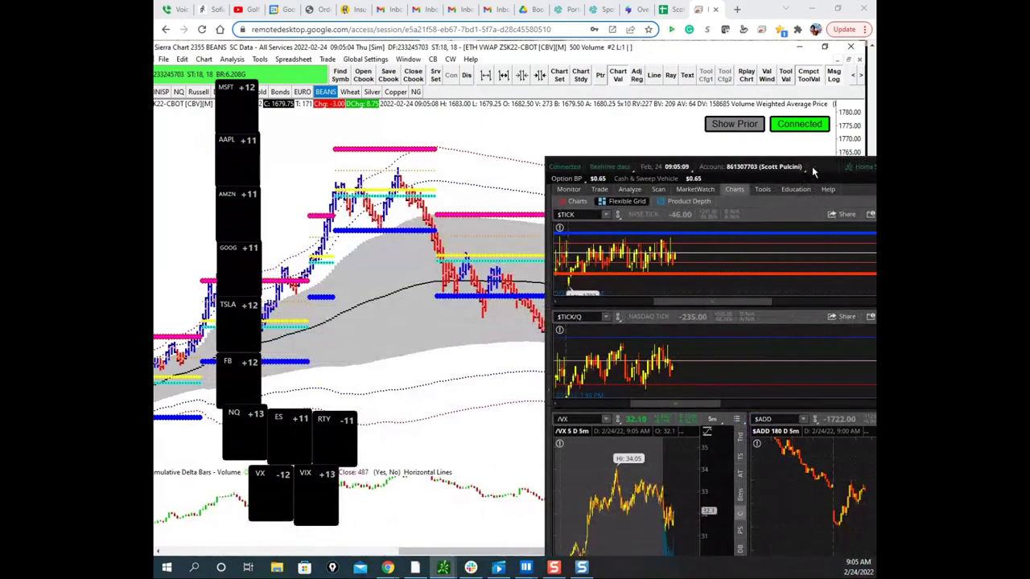
left_click_drag(813, 169, 519, 91)
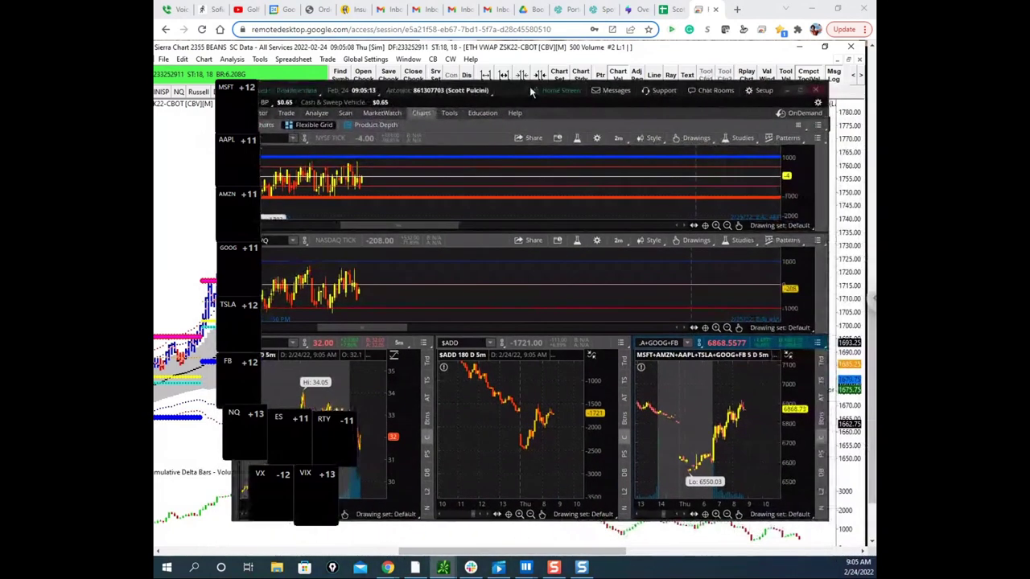
left_click(800, 91)
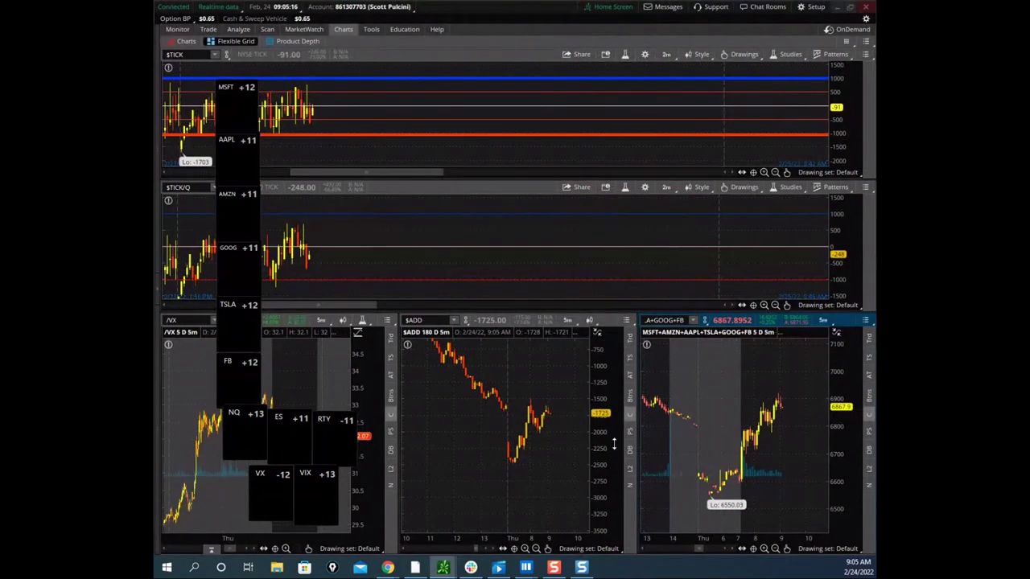
left_click_drag(605, 429, 605, 439)
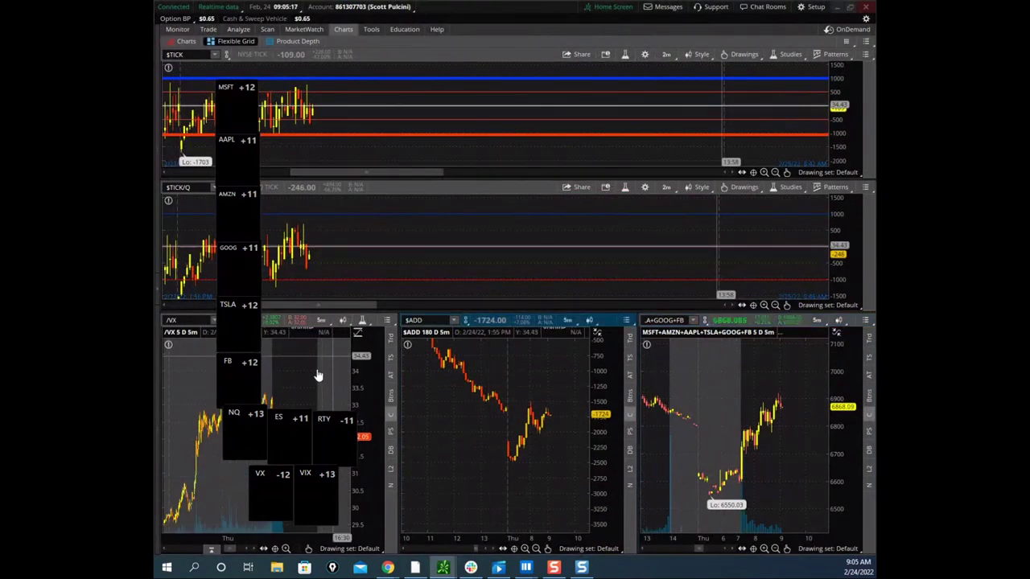
left_click_drag(238, 98, 155, 131)
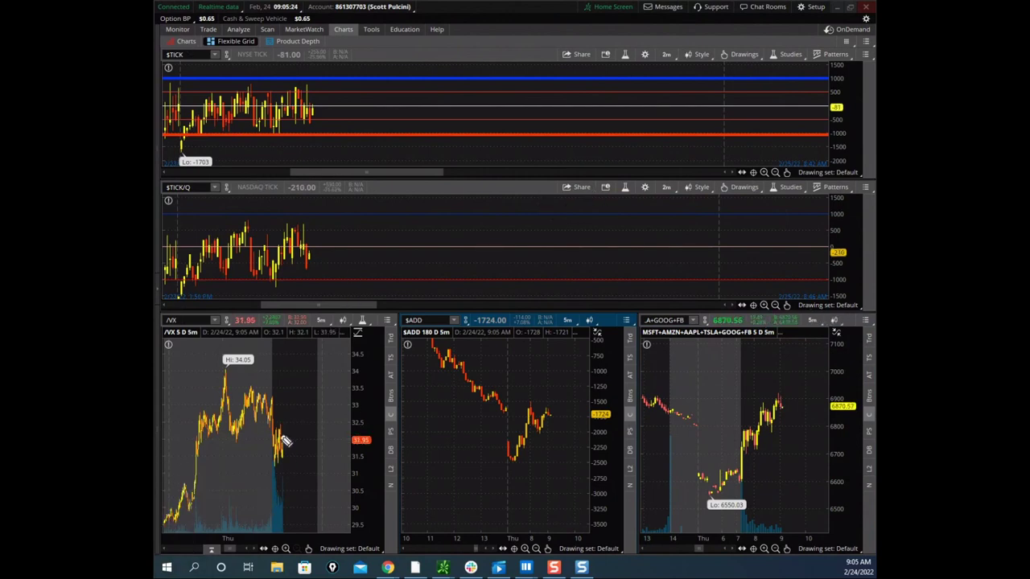
Step: Sketch a rise from the /VX consolidation and drops on the tech-stock basket and $ADD, marking $ADD's range and low, and clear the annotations
mouse_move(288, 435)
left_mouse_down()
mouse_move(283, 464)
mouse_move(277, 441)
mouse_move(302, 345)
left_mouse_up()
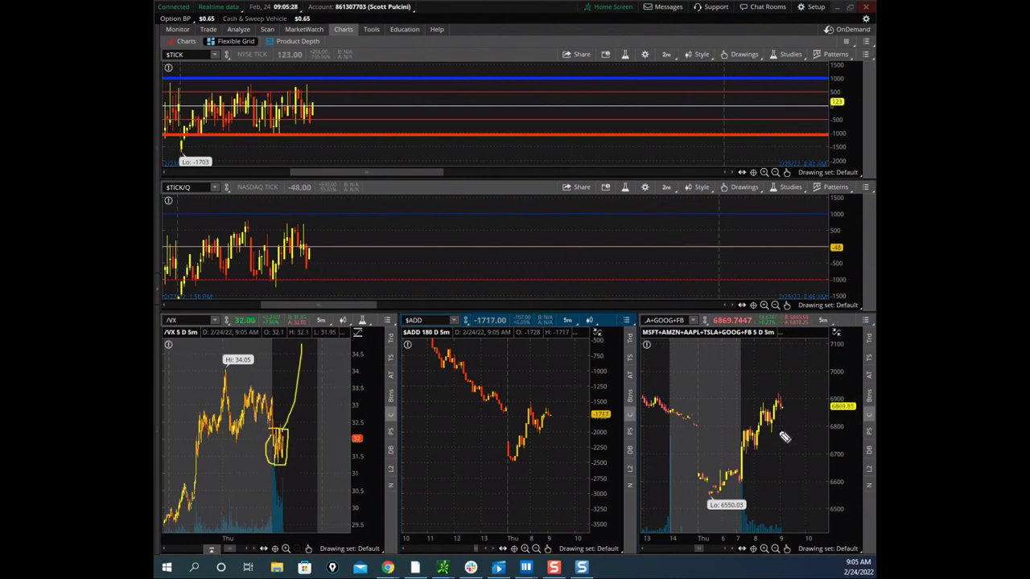
left_click_drag(785, 437, 786, 507)
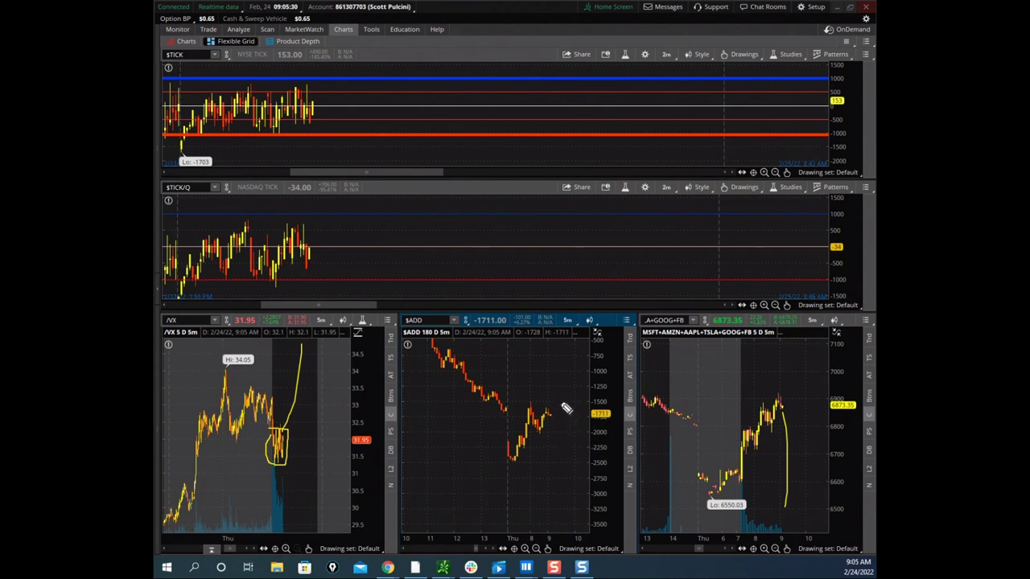
mouse_move(567, 409)
left_mouse_down()
mouse_move(511, 420)
mouse_move(581, 416)
left_mouse_up()
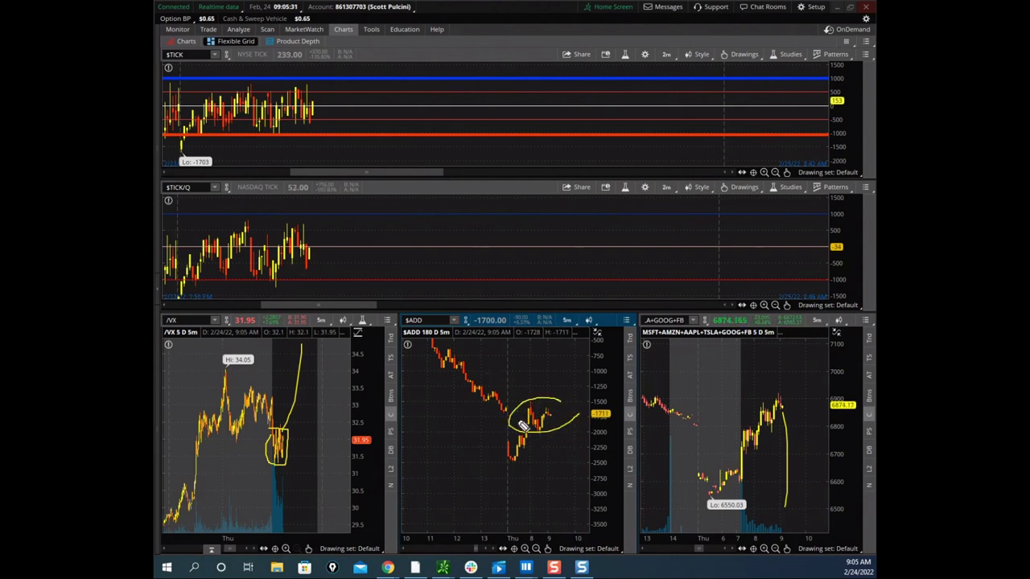
left_click_drag(519, 466, 559, 461)
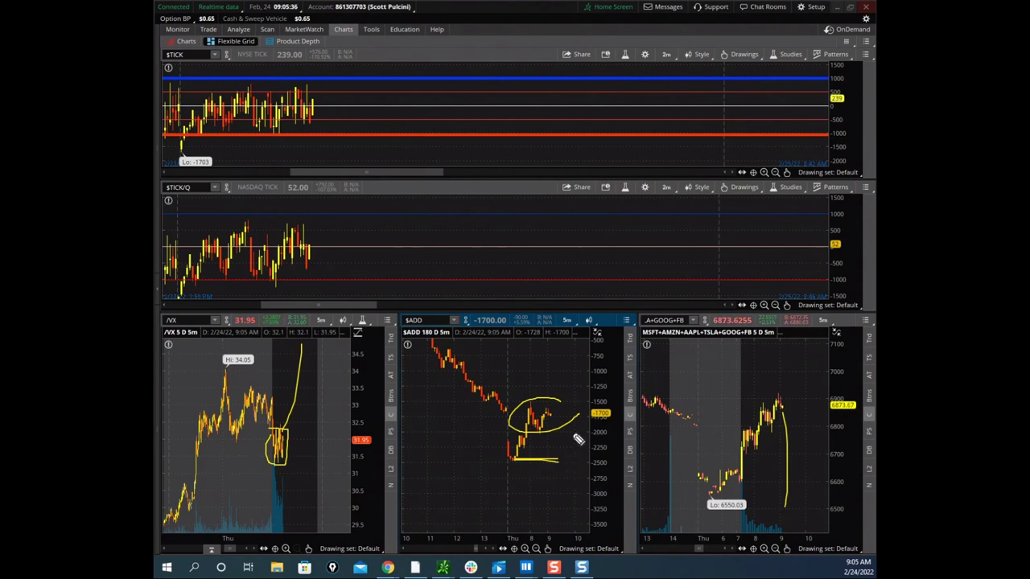
mouse_move(513, 458)
left_mouse_down()
mouse_move(538, 403)
mouse_move(557, 416)
mouse_move(558, 475)
mouse_move(573, 485)
mouse_move(583, 465)
left_mouse_up()
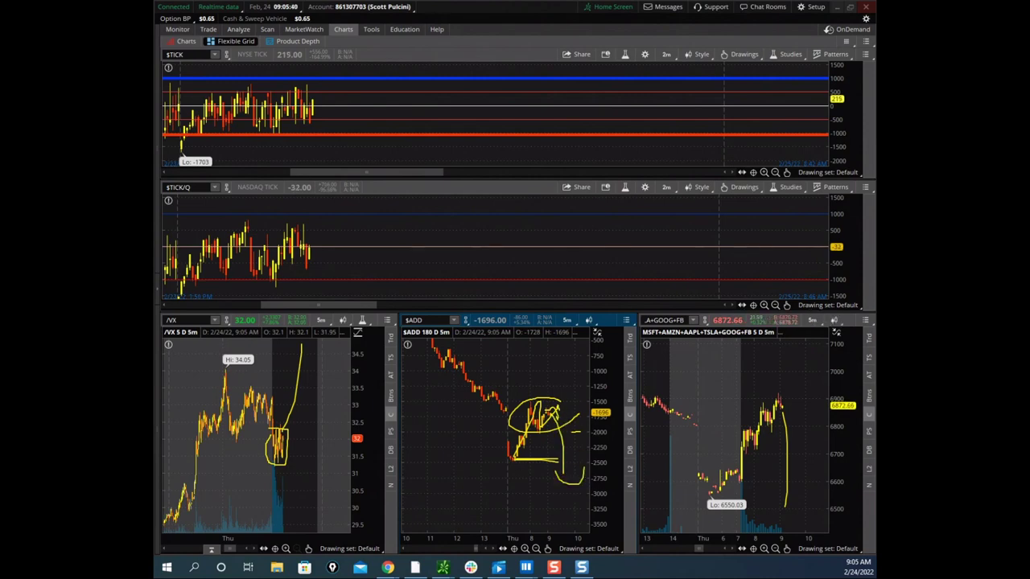
key("Escape")
Step: Stretch the MSFT+AMZN+AAPL+TSLA+GOOG+FB chart's time axis around today's session and compress its price axis
left_click(656, 348)
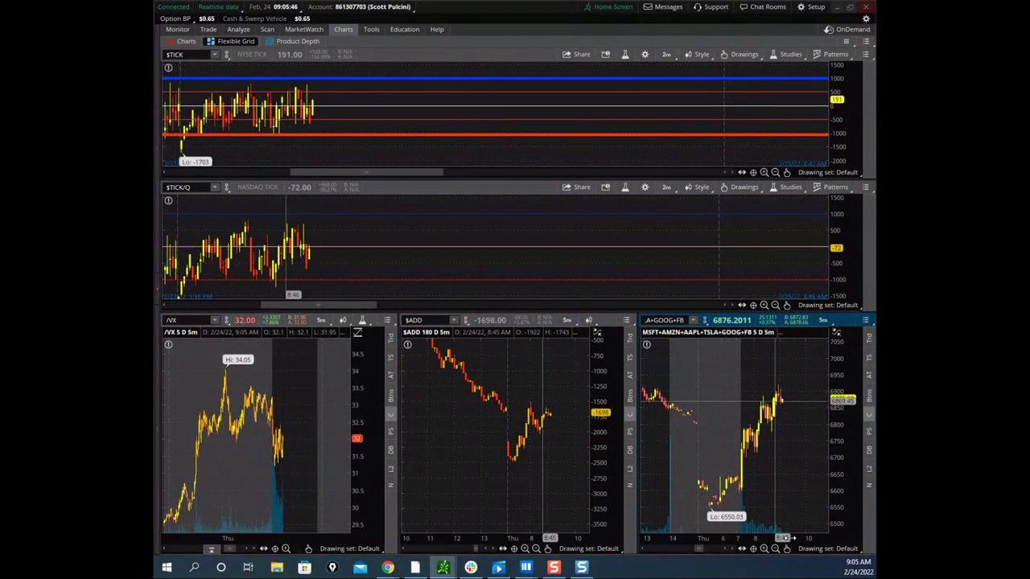
left_click_drag(789, 537, 737, 536)
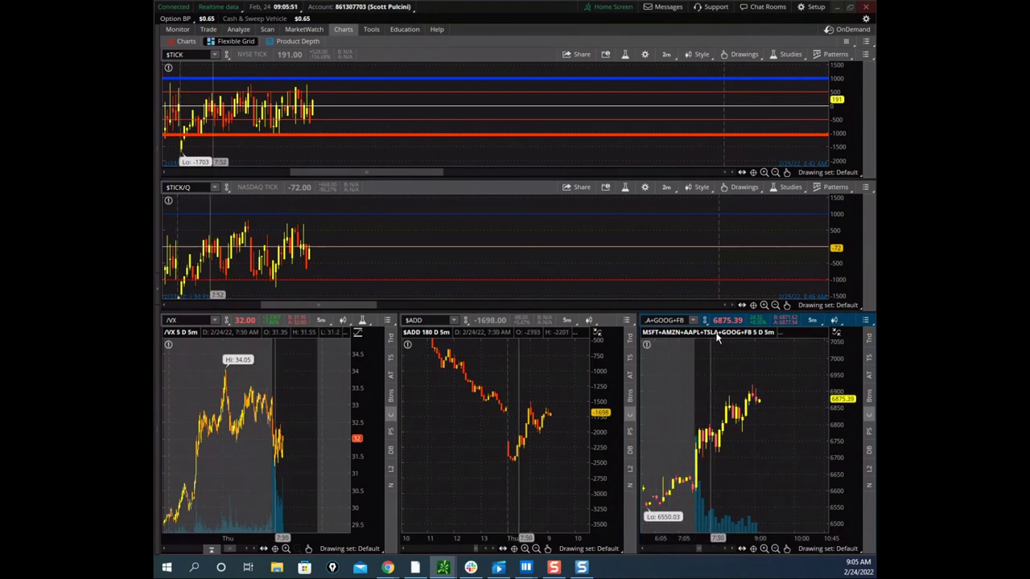
left_click_drag(845, 392, 843, 412)
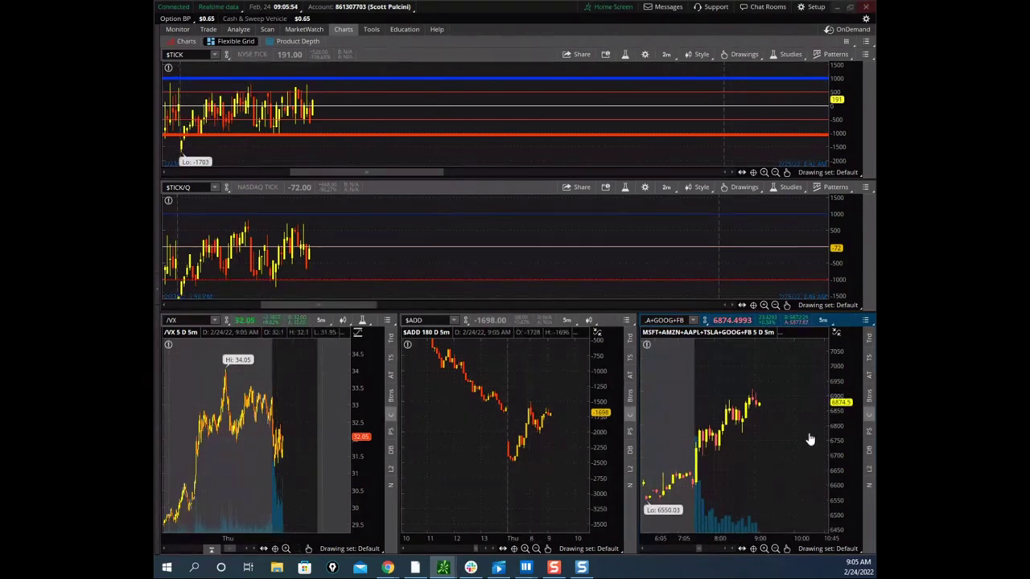
Step: Compress the price axis of the MSFT+AMZN+AAPL+TSLA+GOOG+FB chart and shift its candles within the pane
left_click_drag(785, 440, 789, 418)
left_click_drag(844, 391, 843, 406)
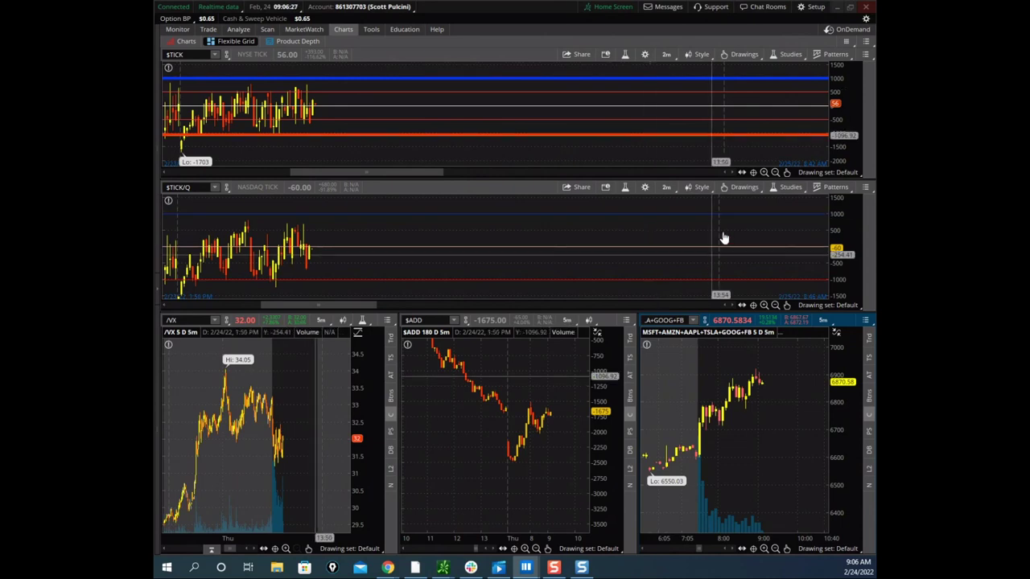
Step: Restore the thinkorswim window from full size and move it off this screen to uncover the remote desktop
left_click(546, 7)
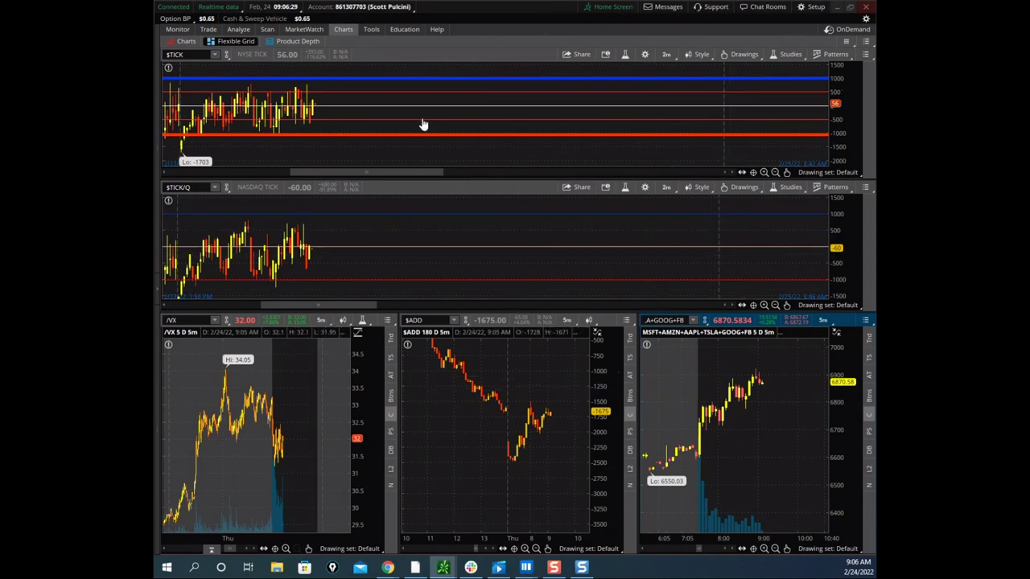
double_click(502, 9)
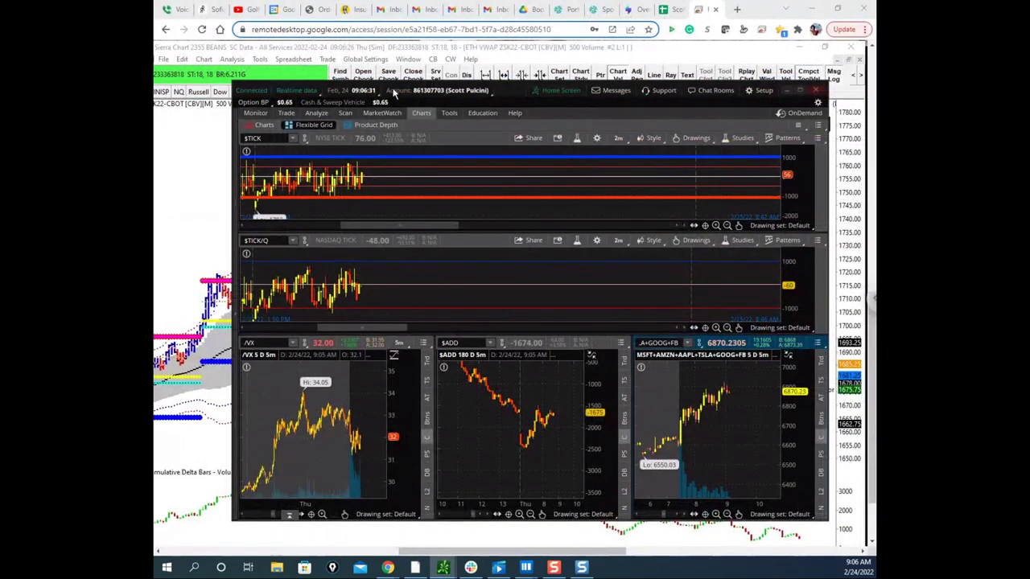
left_click_drag(492, 91, 429, 120)
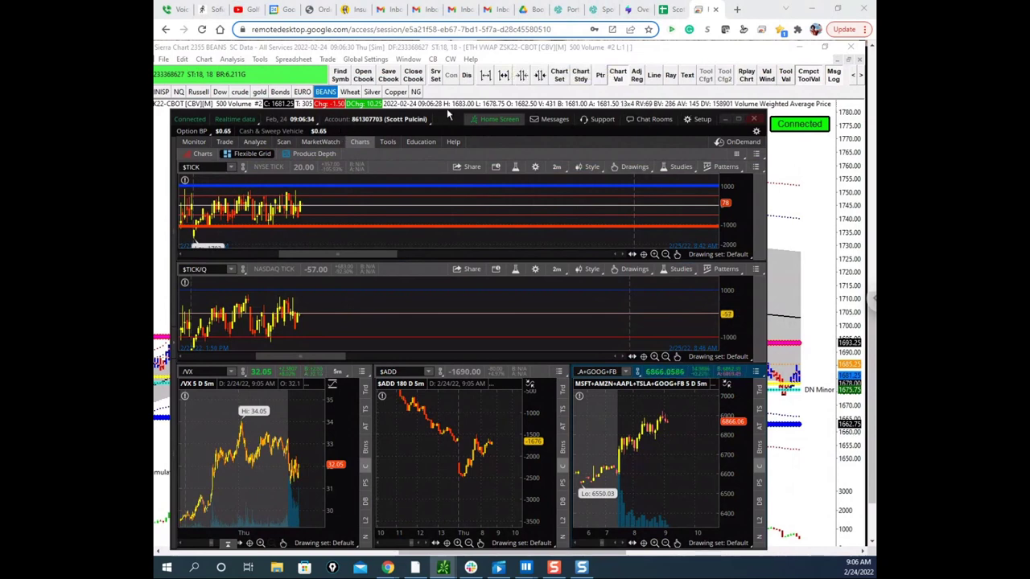
left_click_drag(450, 118, 0, 77)
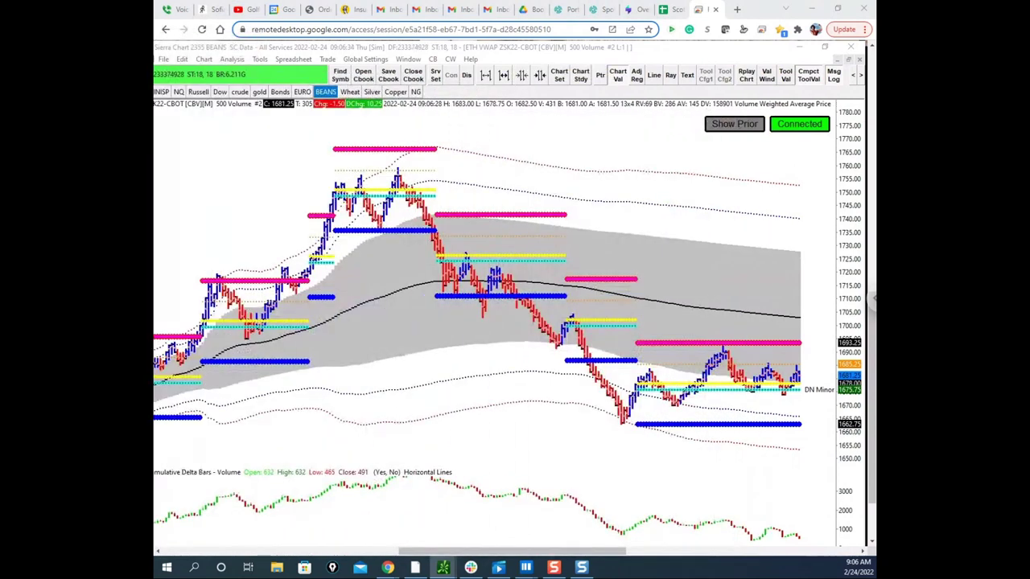
Step: Open the NQ chartbook and the EMINISP chartbook in Sierra Chart, and compress the S&P chart's cumulative delta scale
left_click(179, 92)
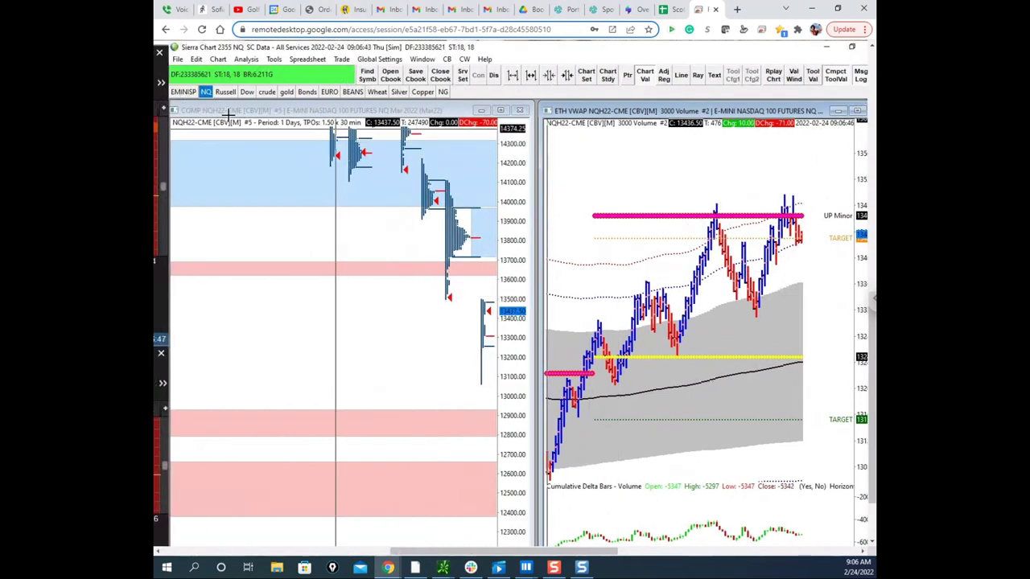
left_click(184, 92)
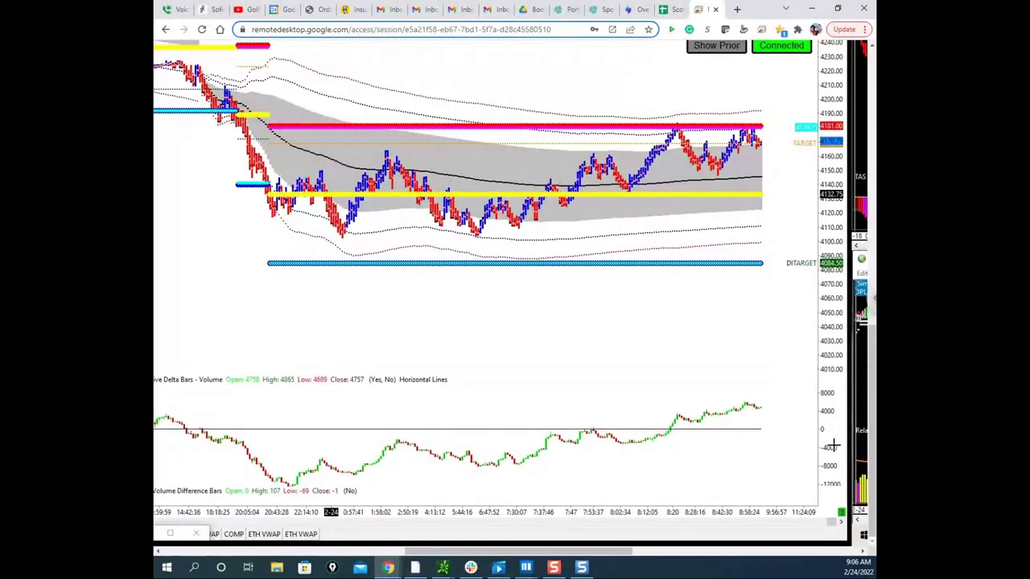
left_click_drag(834, 445, 834, 456)
Step: Stretch the relative volume scale on the ESH22 5-minute chart
left_click_drag(604, 556, 774, 555)
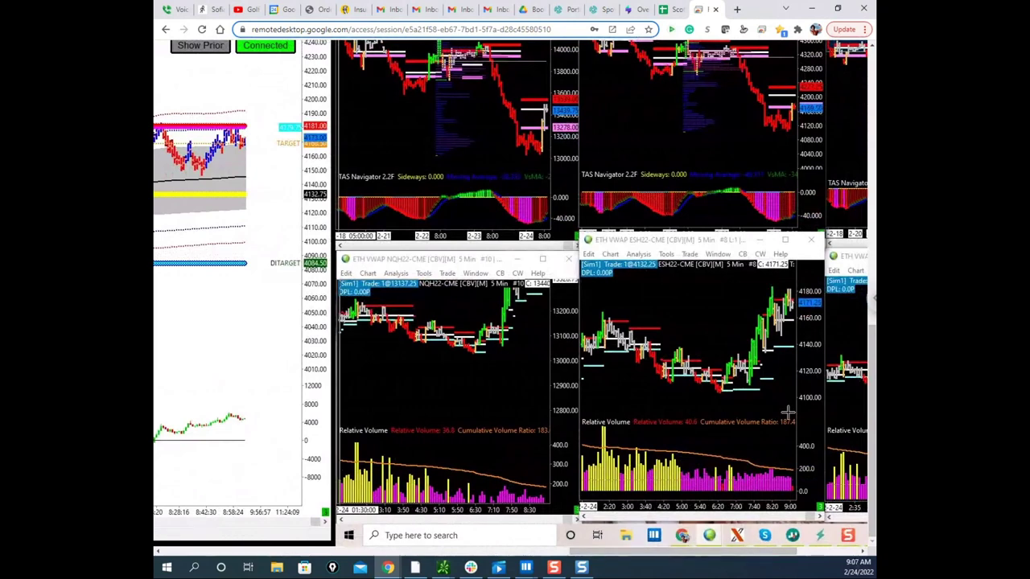
left_click_drag(808, 432, 808, 490)
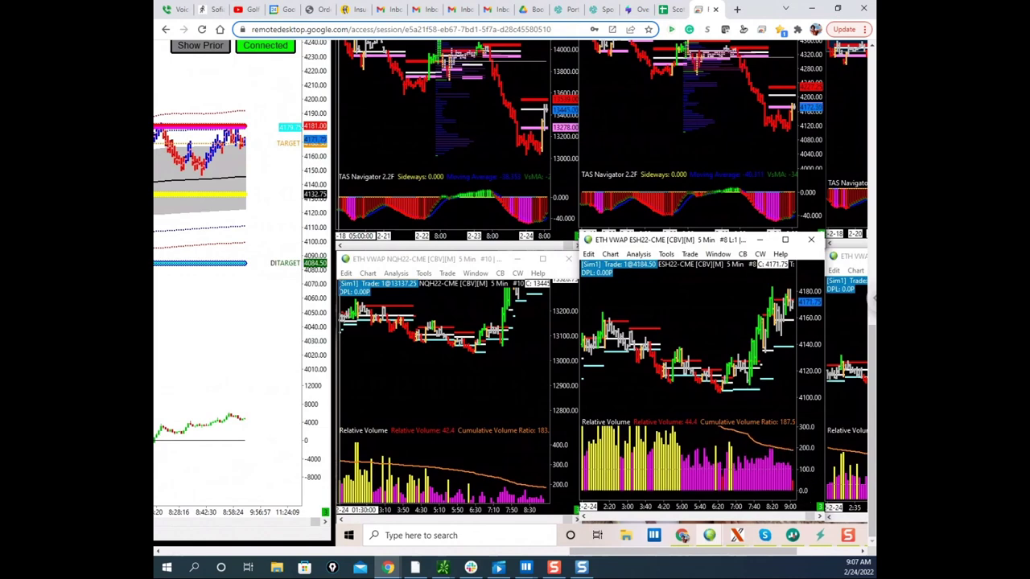
key("Escape")
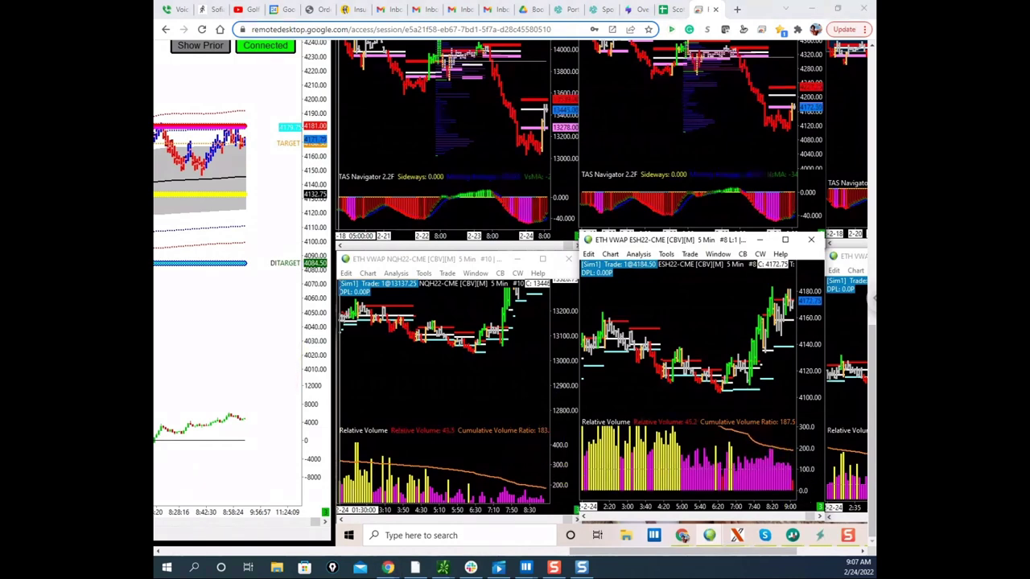
Step: Mark the recent relative volume bars and price swings on the ESH22 and NQH22 5-minute charts, and clear the annotations
mouse_move(763, 460)
left_mouse_down()
mouse_move(769, 435)
mouse_move(783, 438)
left_mouse_up()
mouse_move(783, 455)
left_mouse_down()
mouse_move(792, 440)
mouse_move(863, 497)
left_mouse_up()
left_click_drag(810, 436, 810, 427)
left_click_drag(784, 467, 826, 477)
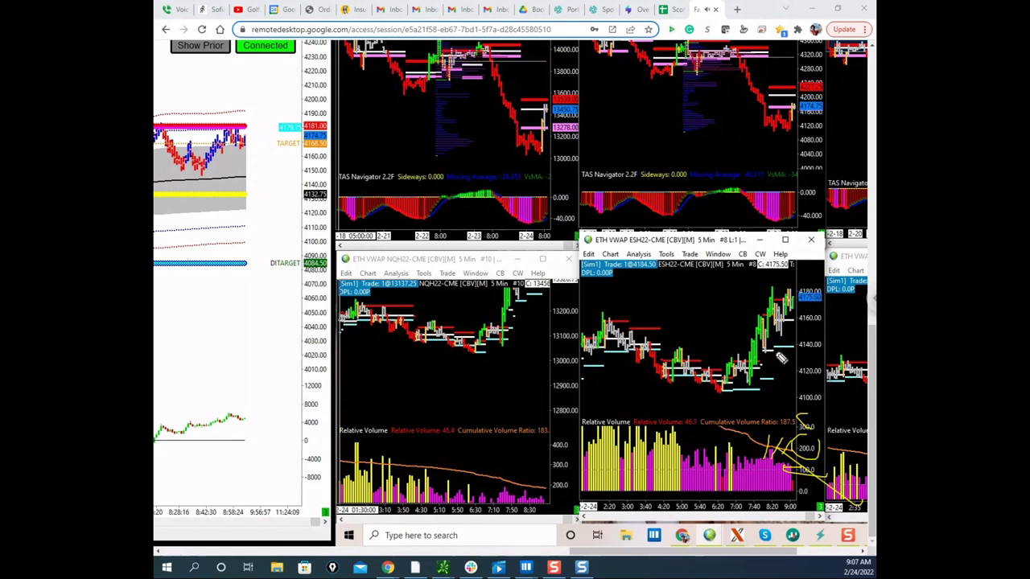
left_click_drag(784, 318, 795, 317)
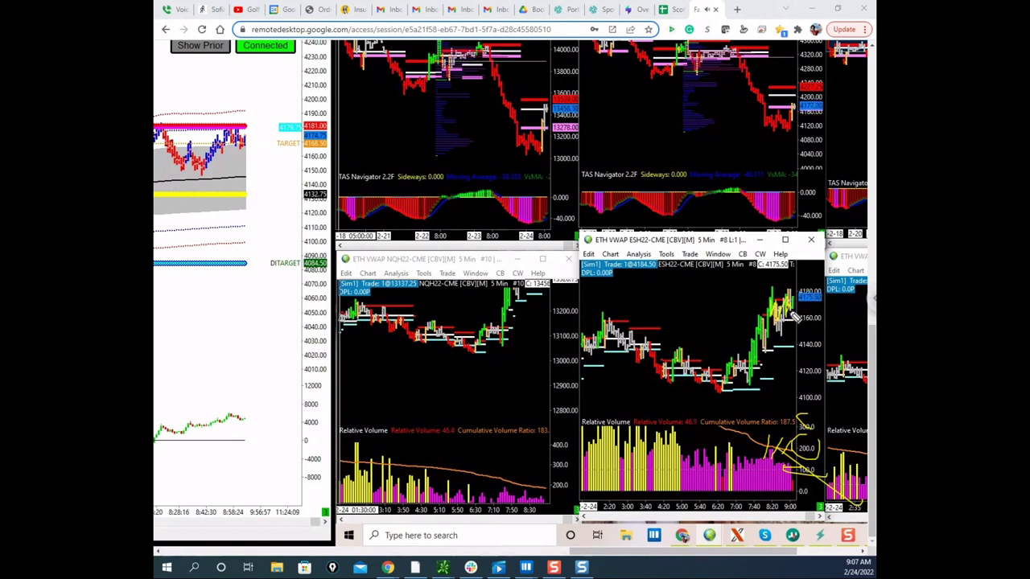
left_click_drag(507, 505, 567, 503)
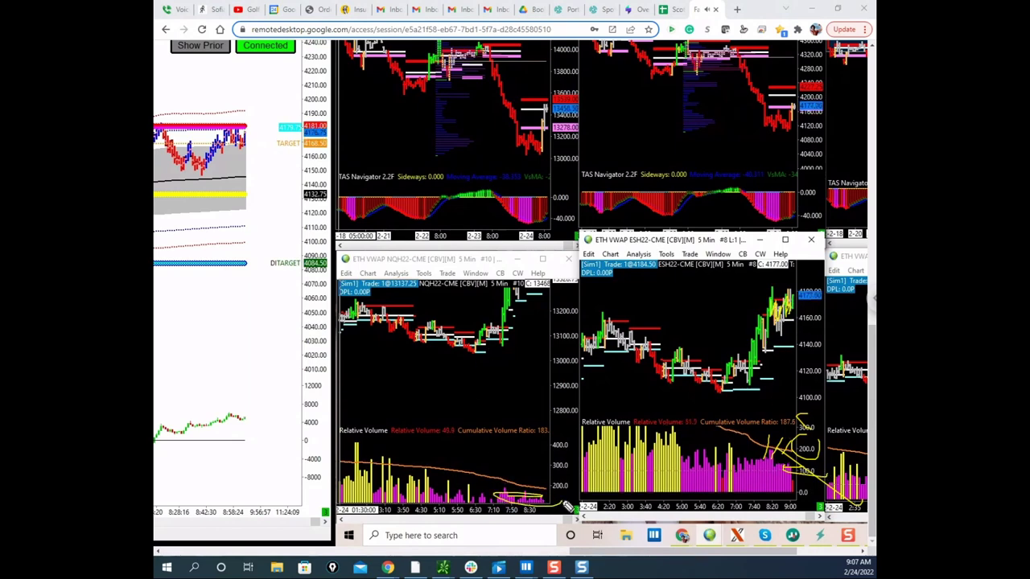
left_click_drag(515, 307, 531, 286)
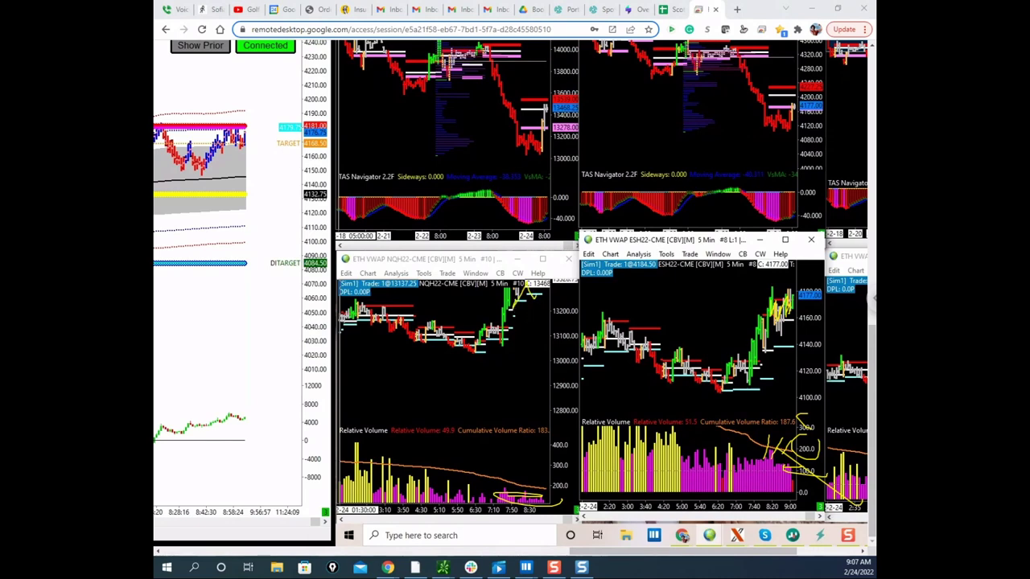
key("Escape")
Step: Shift the NQH22 5-minute chart's prices down into view and leave empty space after the latest bar
left_click_drag(563, 337, 563, 383)
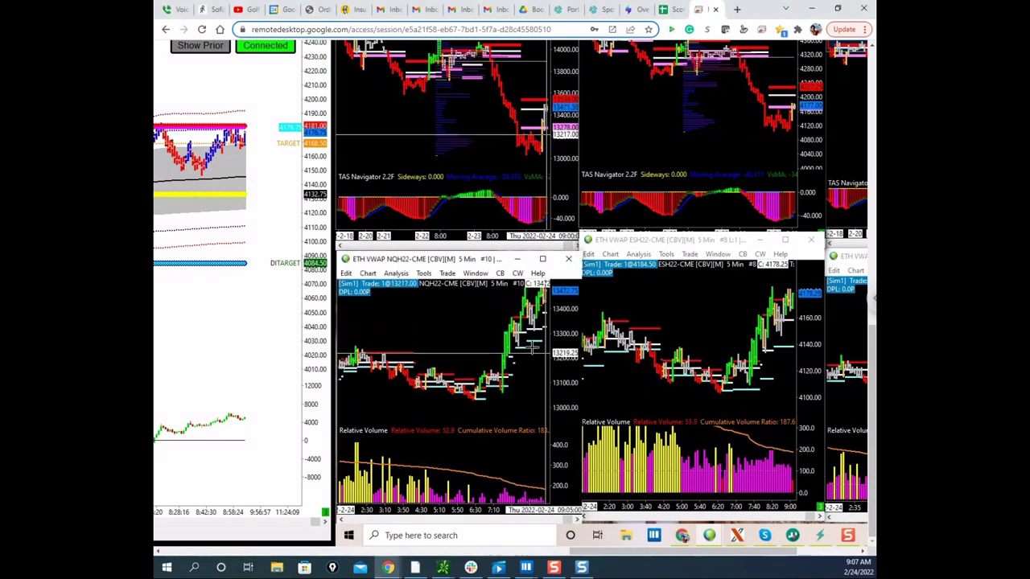
scroll(531, 349, "down", 4)
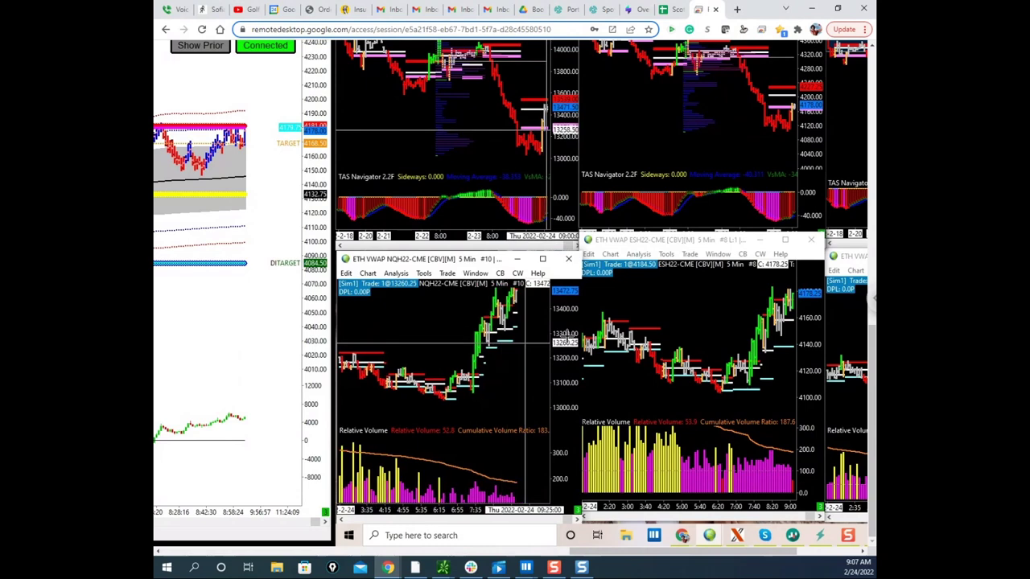
left_click_drag(567, 334, 568, 349)
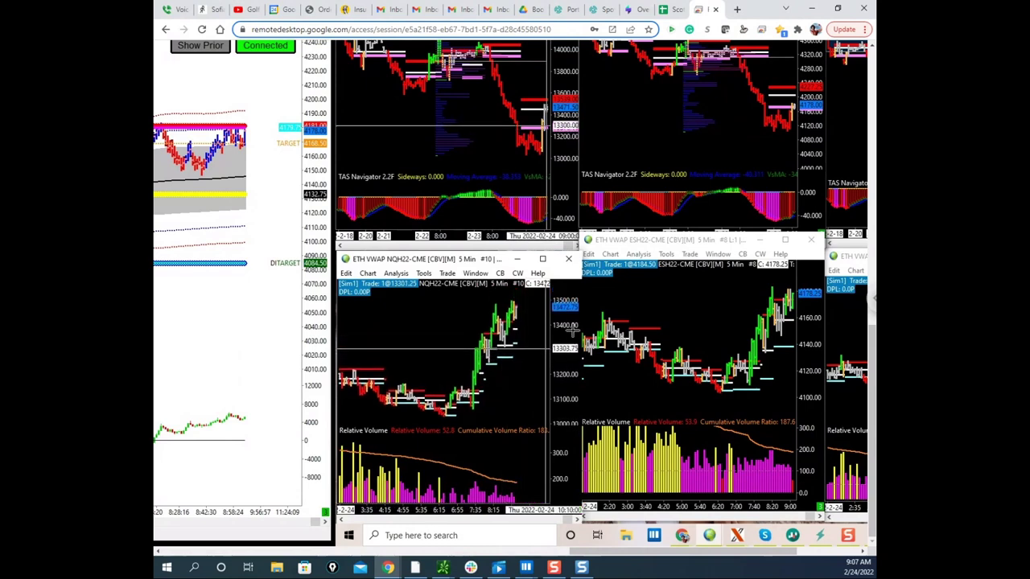
Step: Maximize the ESH22 5-minute chart and compress its relative volume scale to show the tallest overnight bars in full
left_click(784, 240)
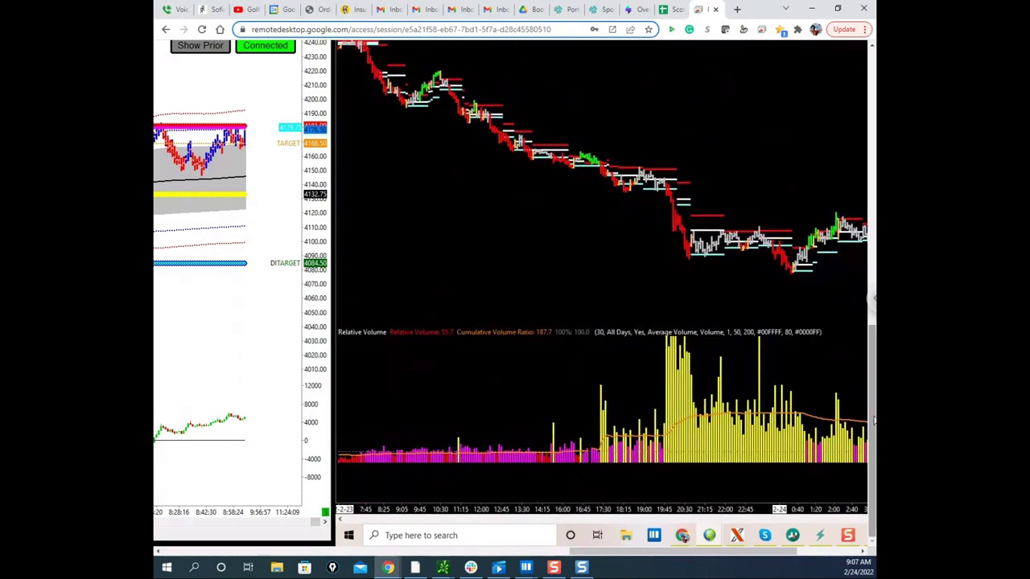
left_click_drag(687, 553, 750, 560)
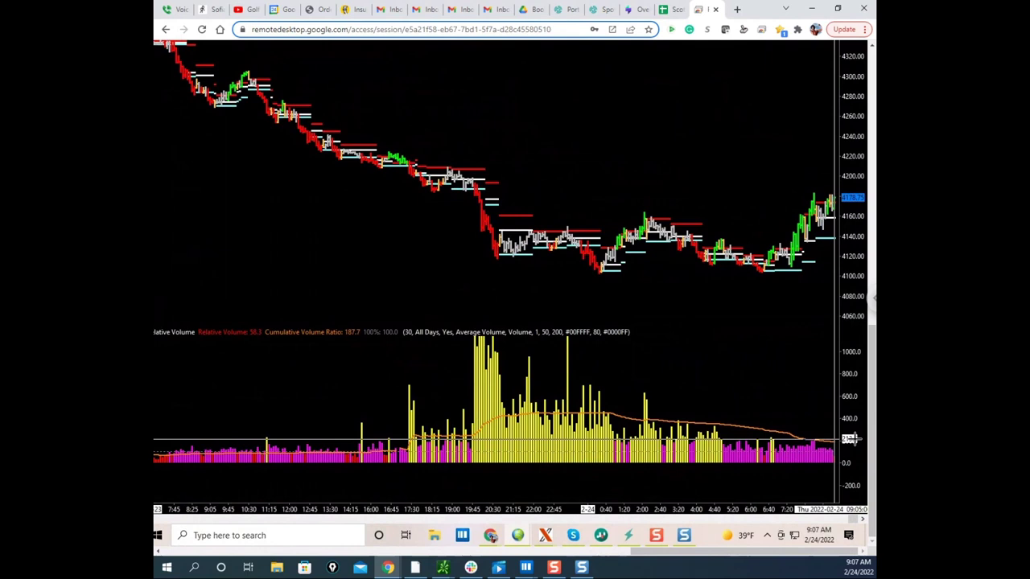
mouse_move(855, 440)
left_mouse_down()
mouse_move(850, 381)
mouse_move(849, 435)
left_mouse_up()
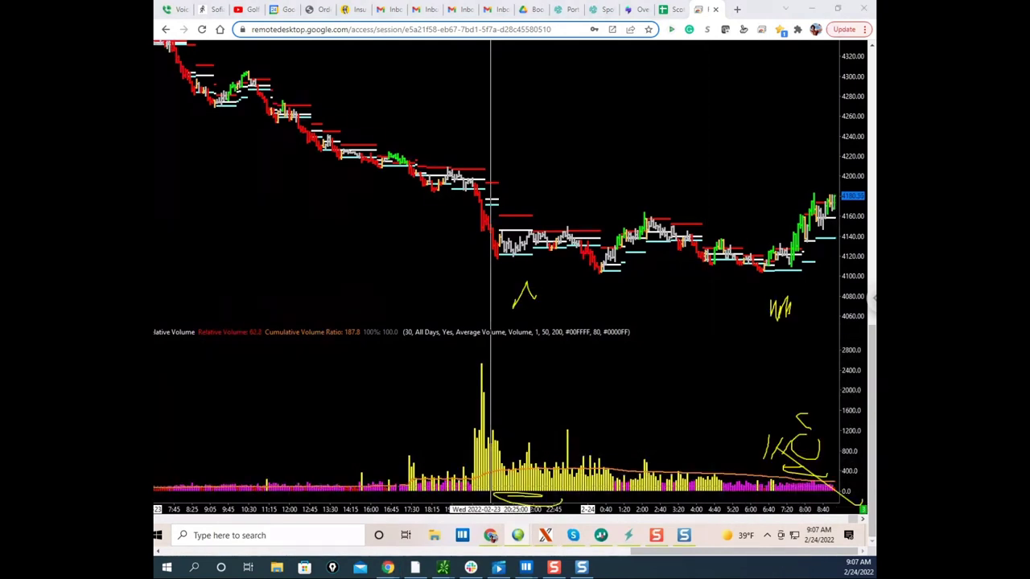
Step: Draw a horizontal line from the peak volume bar across to the current session, clear the annotations, and scroll the chart forward
mouse_move(467, 361)
left_mouse_down()
mouse_move(481, 393)
mouse_move(528, 362)
mouse_move(869, 358)
left_mouse_up()
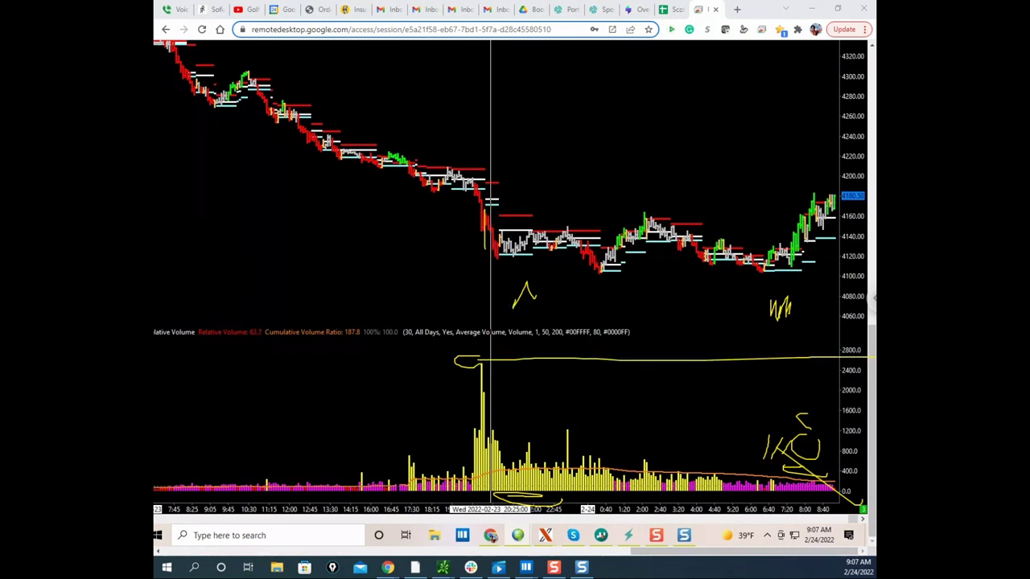
key("Escape")
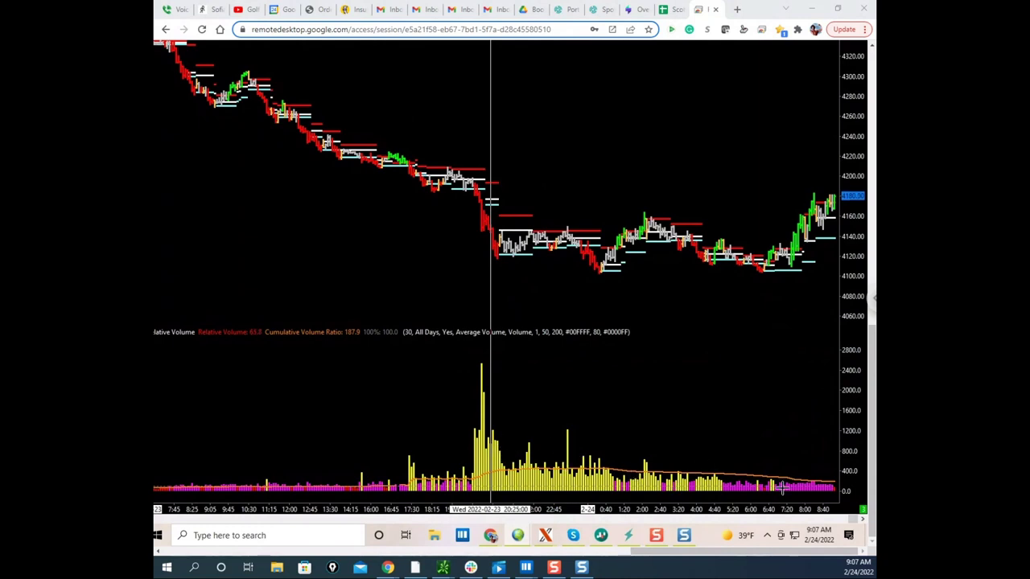
scroll(719, 350, "down", 10)
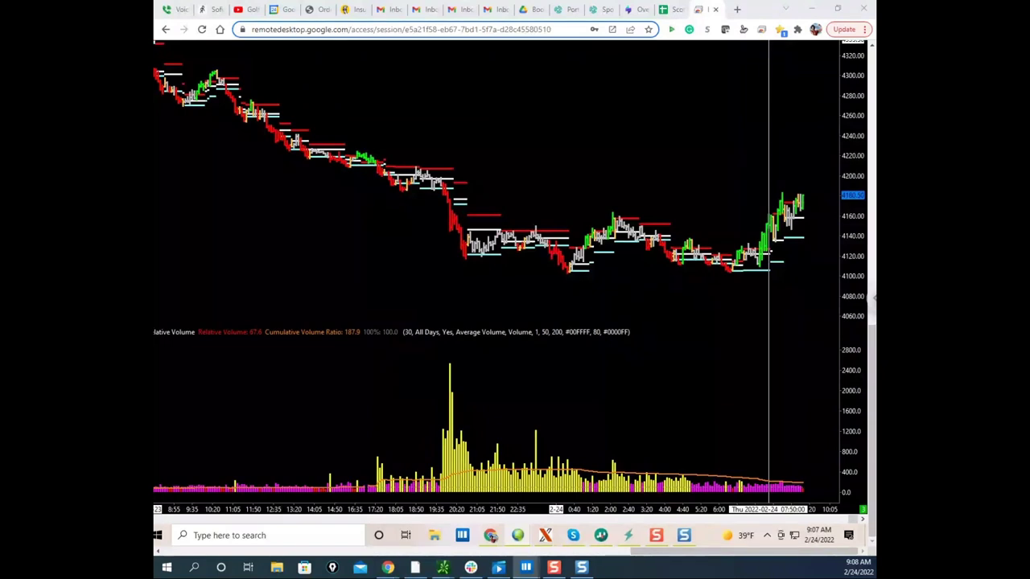
Step: Switch to the ESH2 Bookmap window on this screen, recenter its heatmap on current price, and widen the price range
left_click_drag(765, 11, 156, 129)
left_click_drag(678, 178, 649, 244)
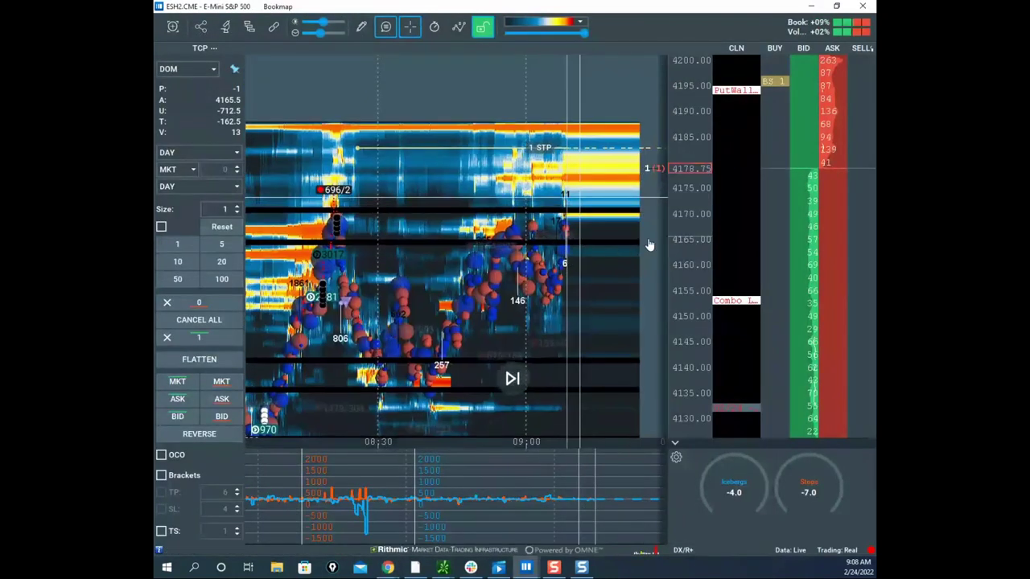
scroll(686, 227, "down", 1)
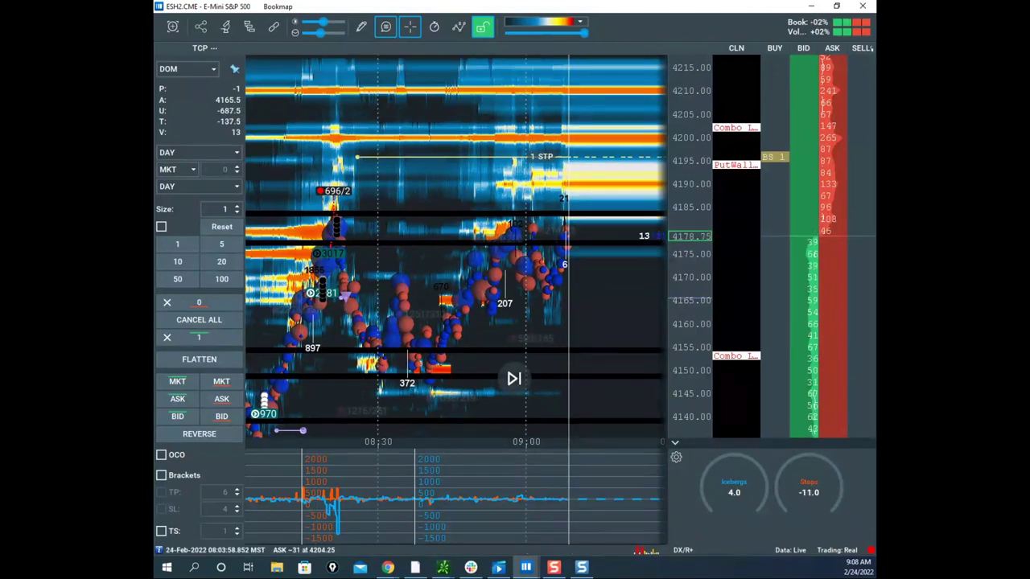
Step: Reposition and re-maximize the ESH2 Bookmap window, and zoom its price scale to 2.50-point increments
key("alt+Tab")
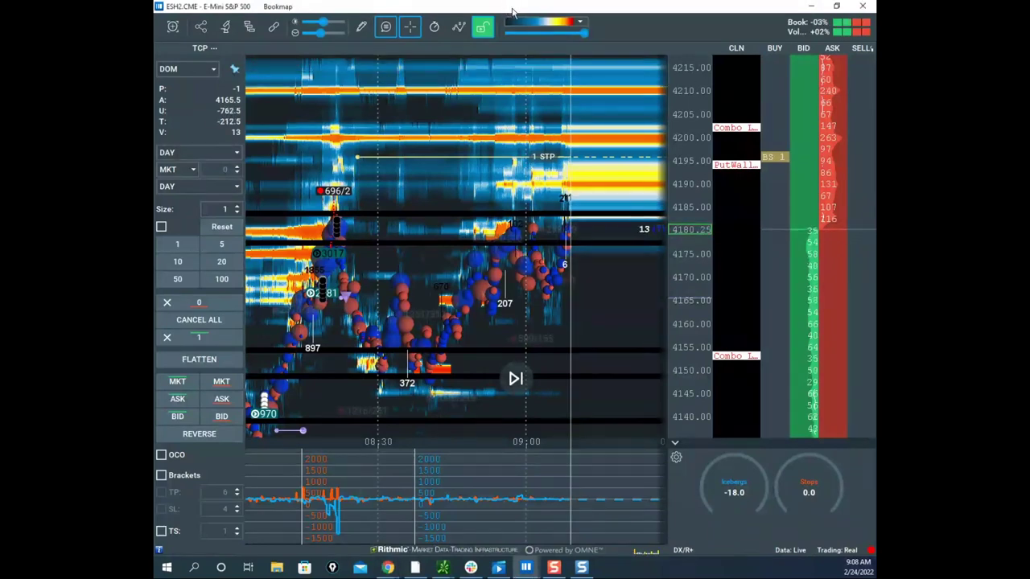
left_click_drag(507, 5, 535, 30)
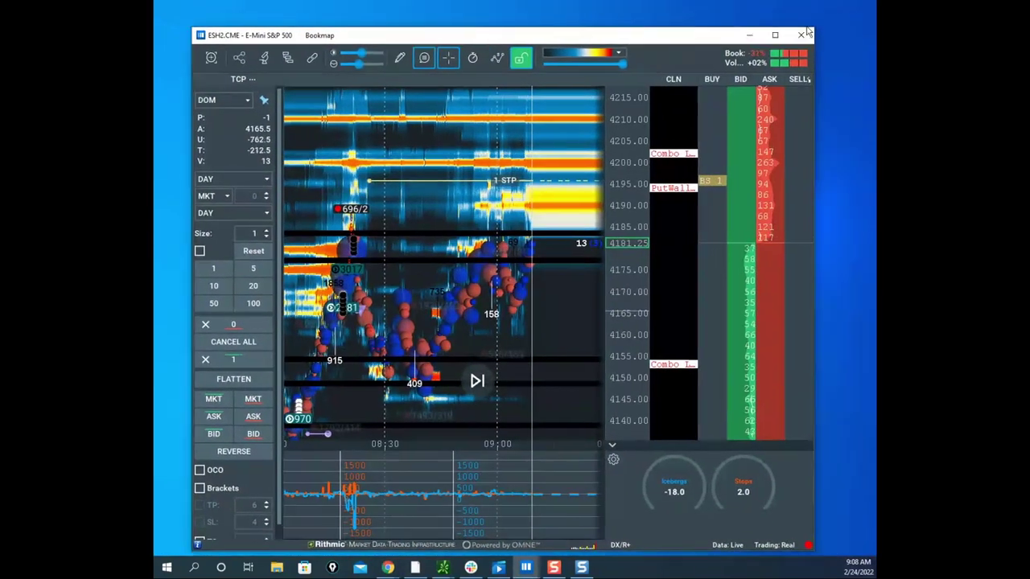
left_click(774, 36)
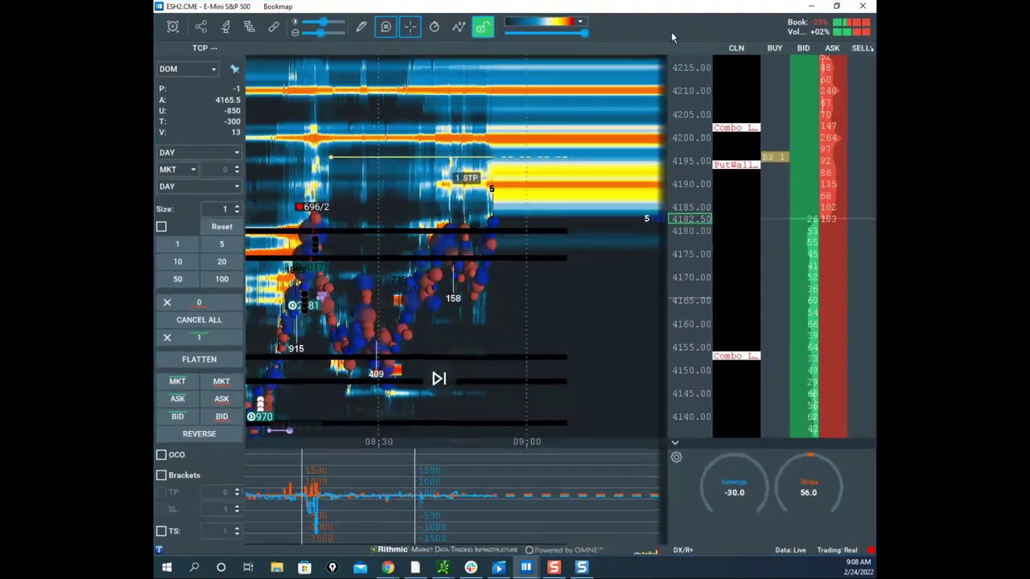
left_click_drag(680, 159, 681, 133)
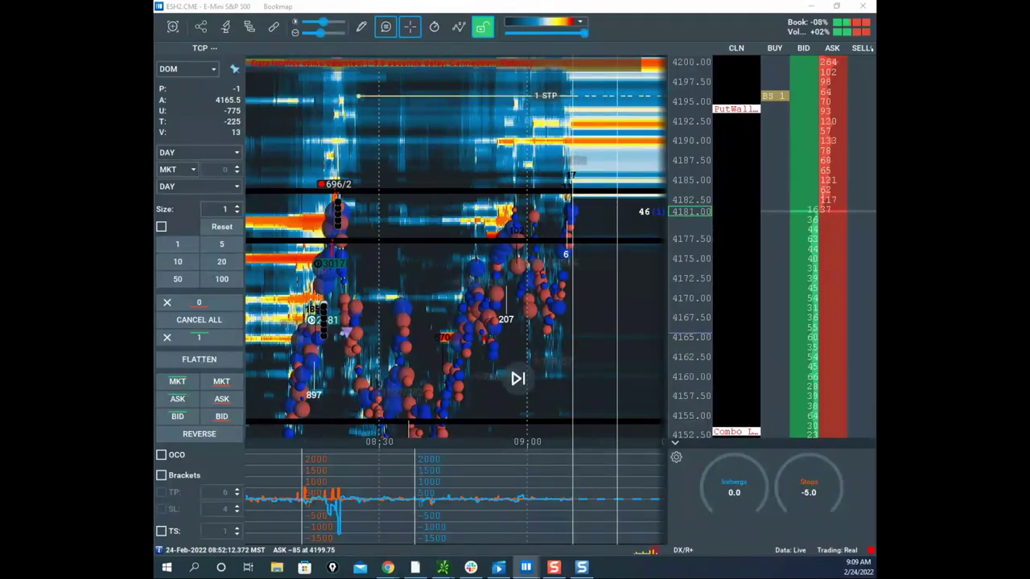
left_click_drag(599, 7, 513, 103)
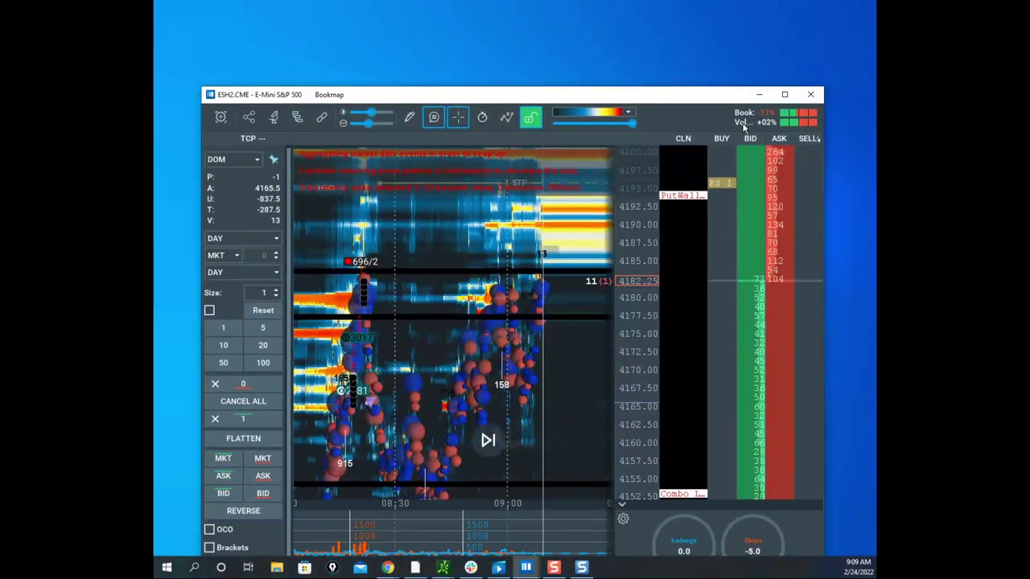
left_click(784, 95)
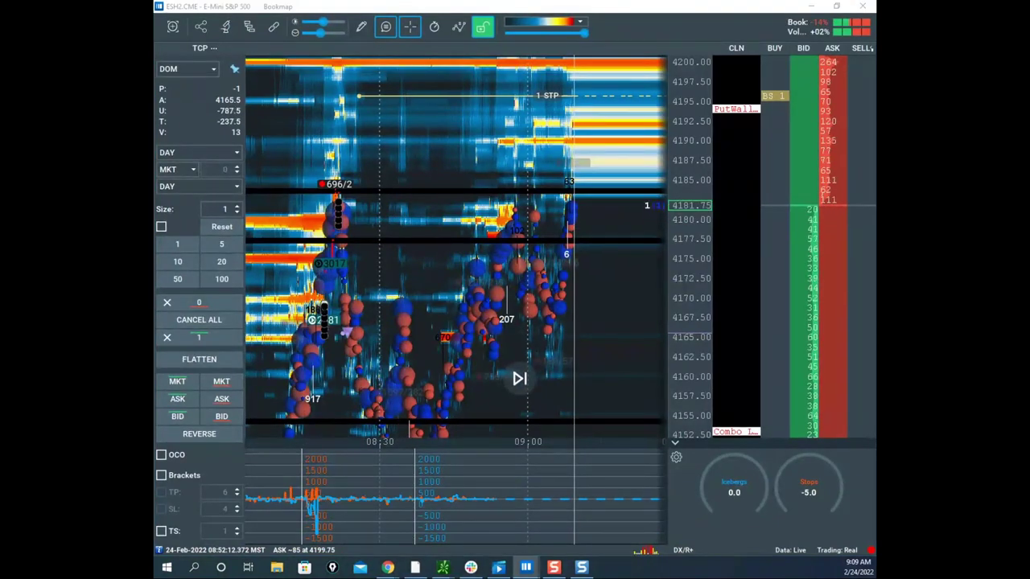
Step: Bring the NQH2 E-Mini Nasdaq-100 Bookmap window onto this screen and maximize it
left_click_drag(155, 135, 544, 143)
left_click_drag(349, 137, 535, 78)
left_click(815, 75)
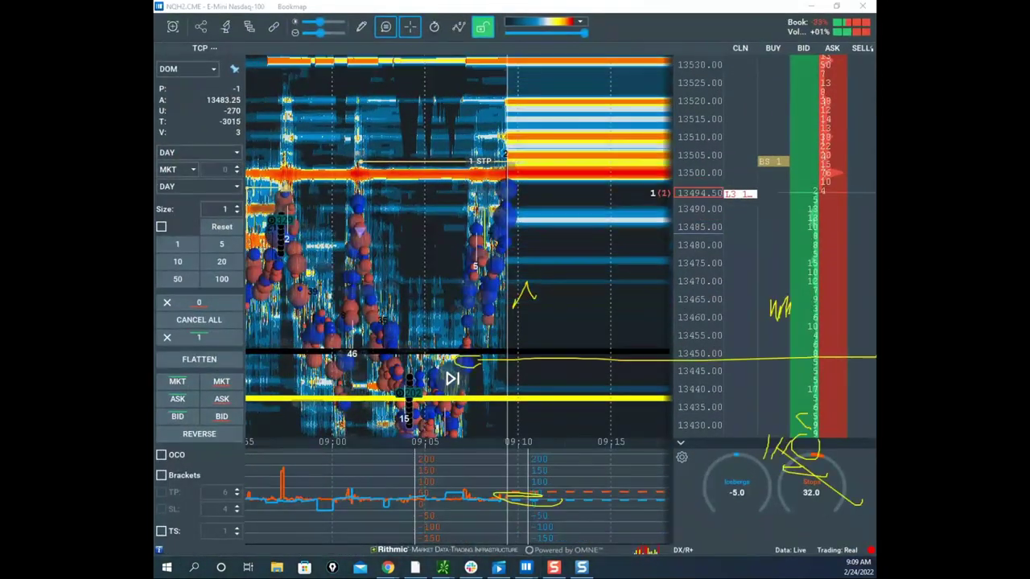
Step: Clear the old annotations, then mark the buy stop order, the path up to its line, and the area around 13515
key("ctrl+shift+7")
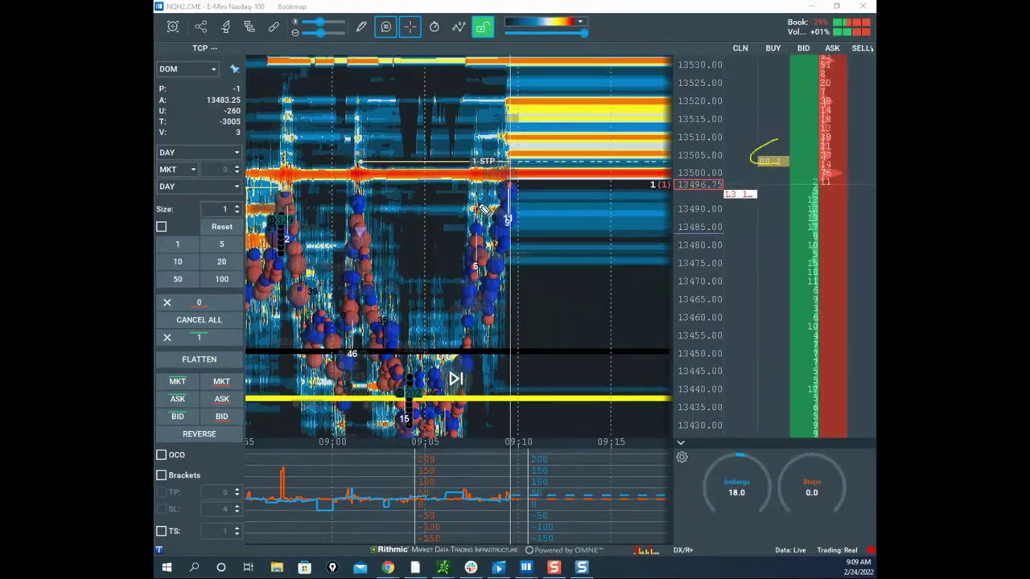
left_click_drag(404, 241, 416, 163)
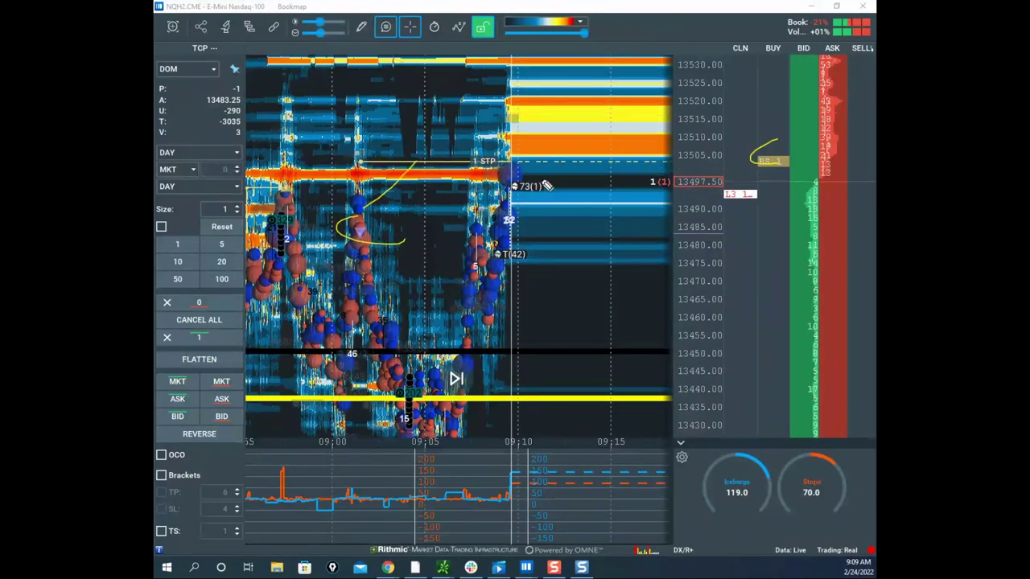
mouse_move(465, 117)
left_mouse_down()
mouse_move(450, 119)
mouse_move(473, 139)
left_mouse_up()
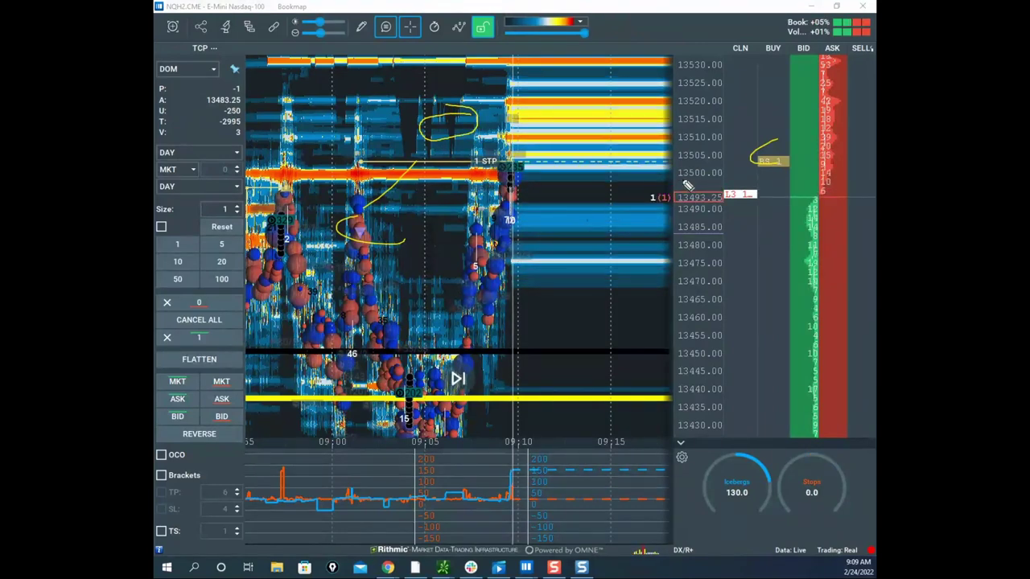
Step: Clear the annotations and zoom the NQH2 heatmap in on the price action around 09:10, keeping the buy stop line in view
key("Escape")
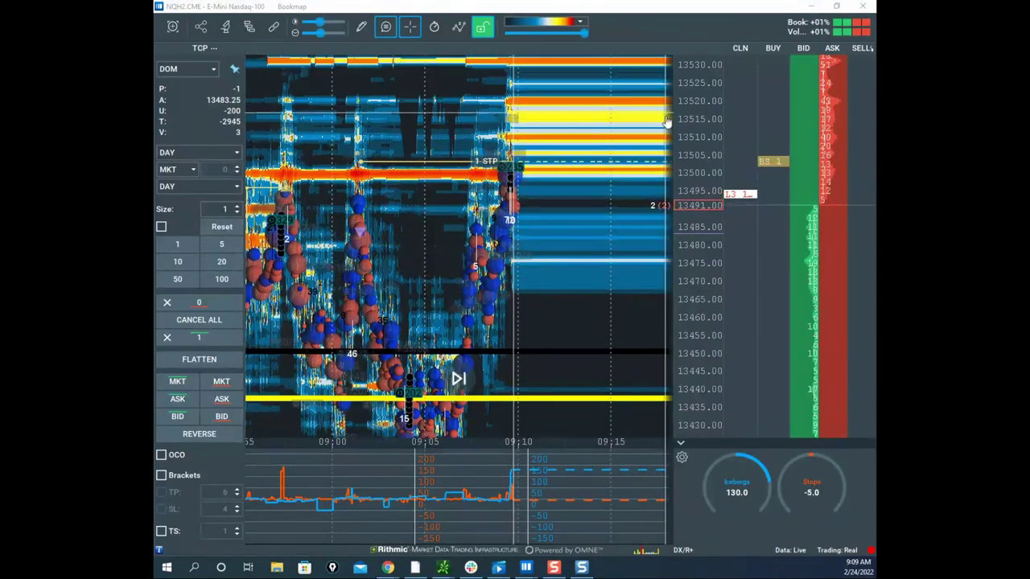
scroll(694, 131, "up", 3)
left_click_drag(601, 158, 559, 234)
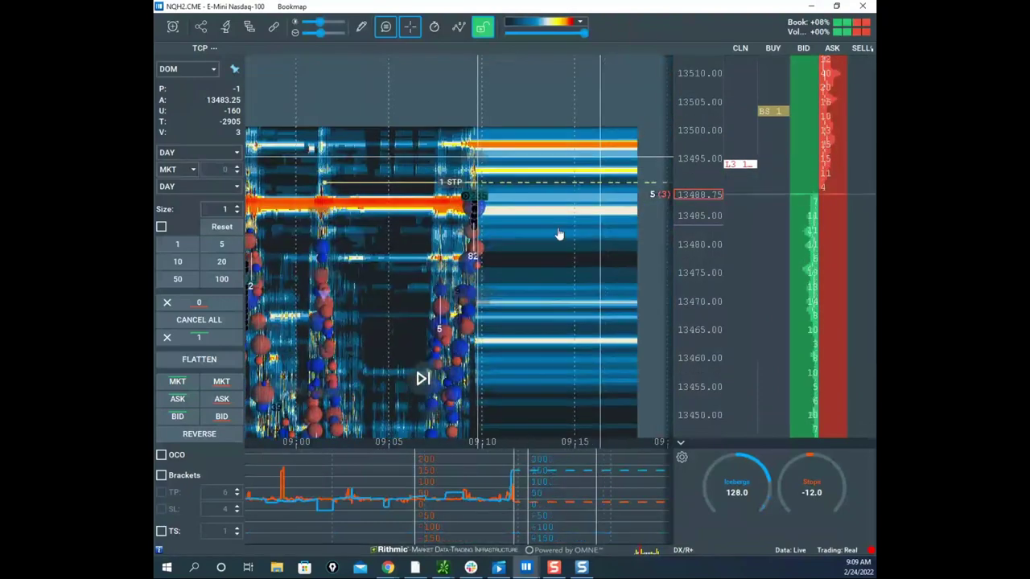
scroll(589, 242, "up", 2)
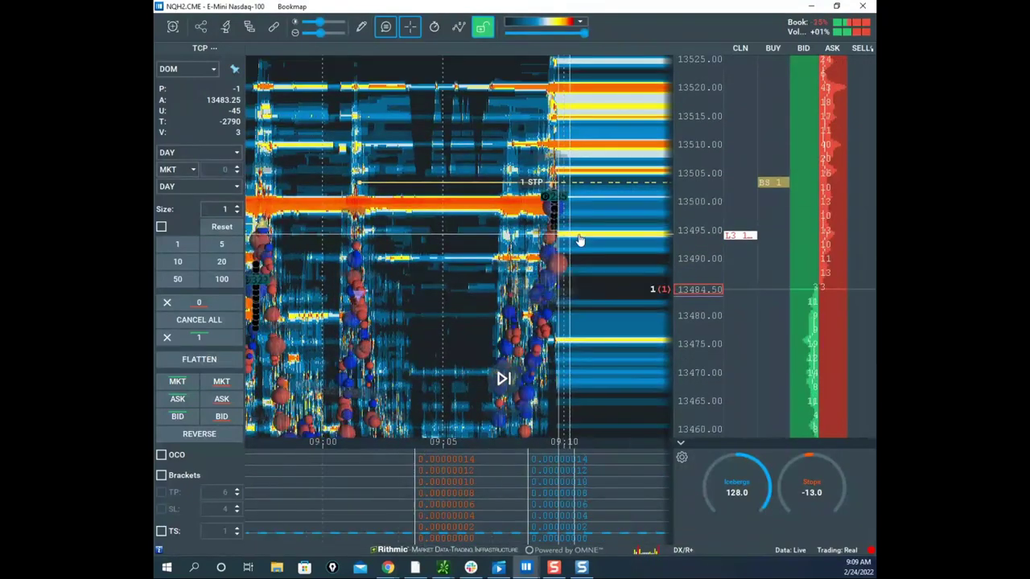
scroll(531, 233, "up", 2)
left_click_drag(568, 224, 451, 208)
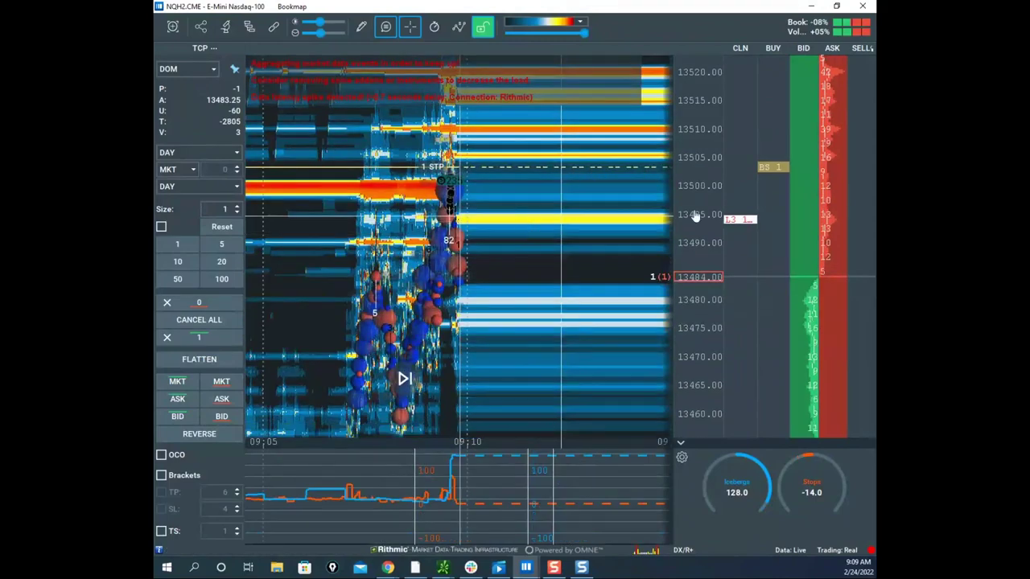
Step: Examine the NQH2 resting liquidity around the buy stop at wider and tighter price scales, ending at 12.50-point increments
scroll(696, 217, "down", 3)
scroll(534, 225, "up", 1)
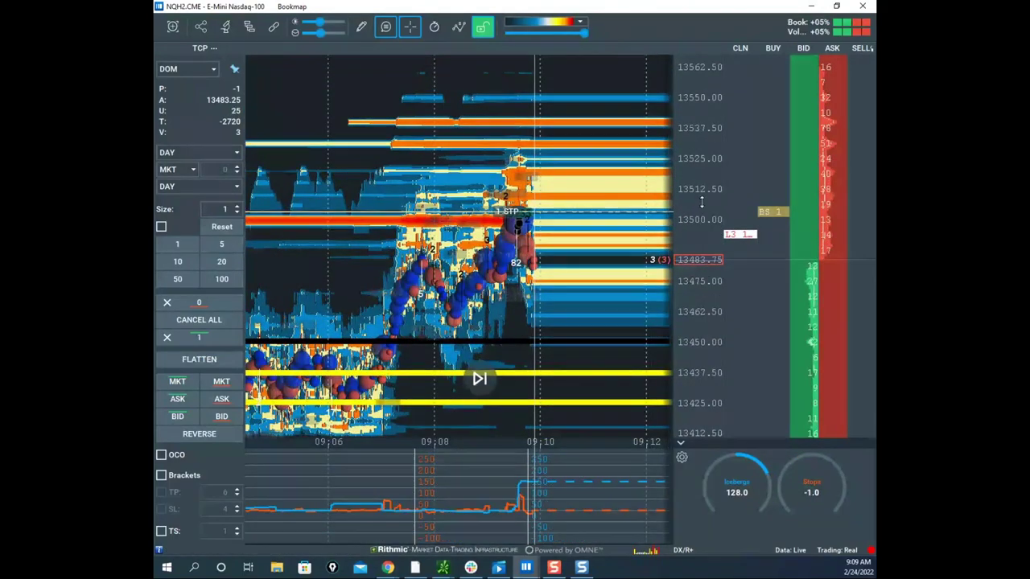
scroll(701, 202, "up", 2)
scroll(554, 225, "up", 2)
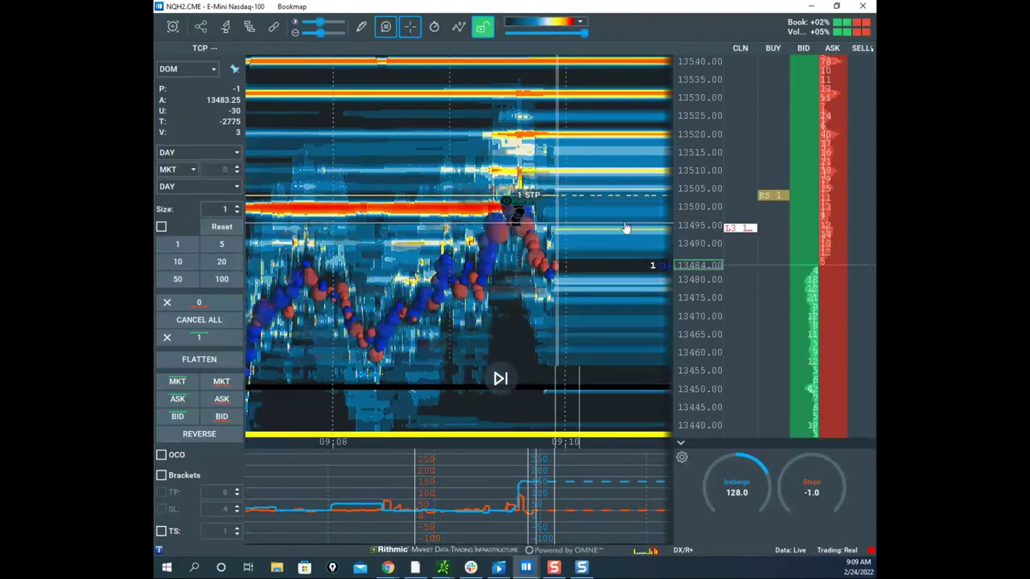
scroll(695, 156, "up", 3)
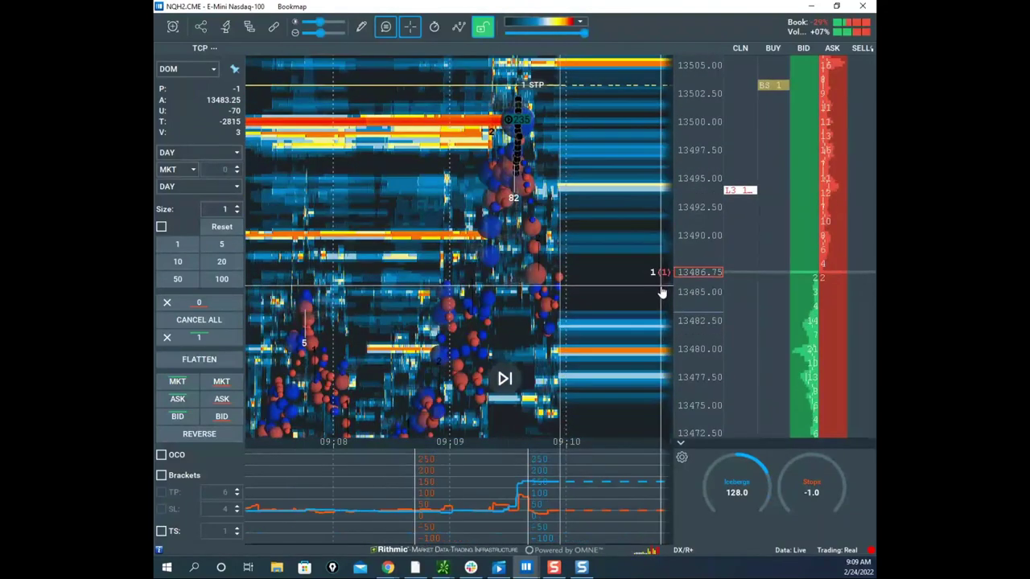
left_click_drag(619, 150, 634, 237)
left_click_drag(577, 285, 685, 192)
scroll(685, 191, "down", 3)
scroll(665, 143, "down", 2)
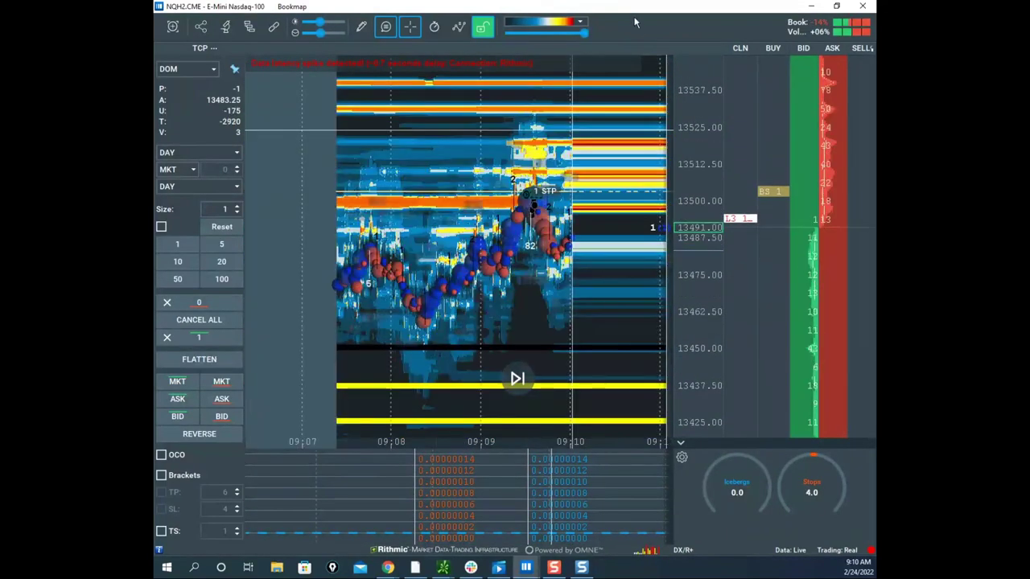
Step: Move the NQH2 window off this screen and zoom the ESH2 heatmap behind it in on recent price action around 09:00
left_click_drag(634, 8, 379, 280)
key("super+Down")
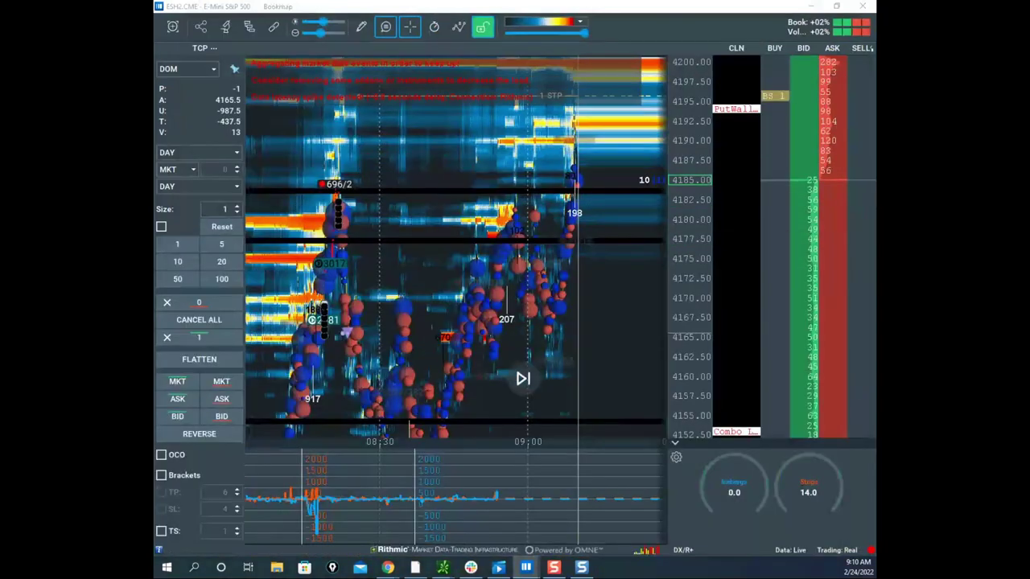
scroll(600, 162, "up", 3)
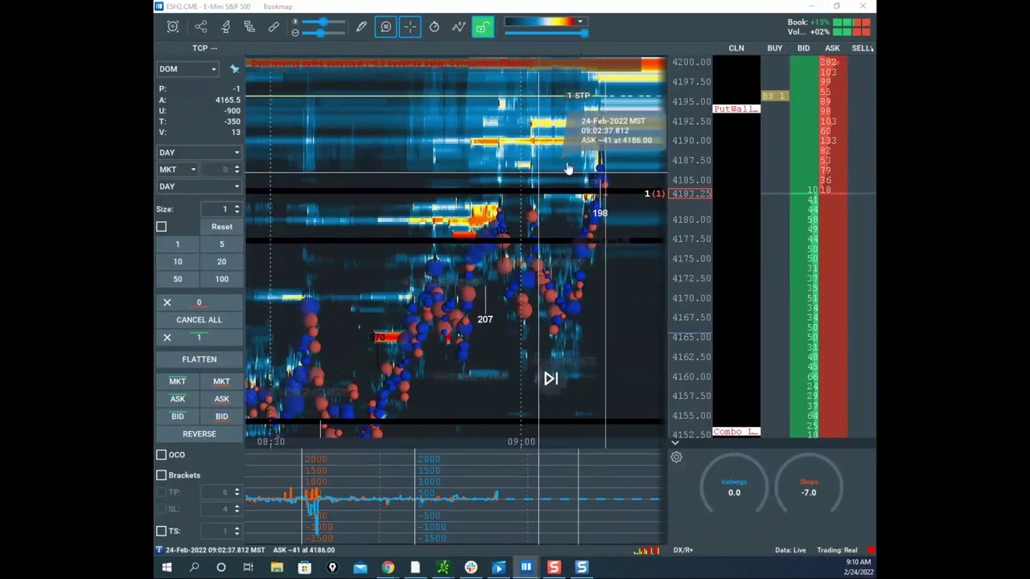
left_click_drag(589, 158, 518, 133)
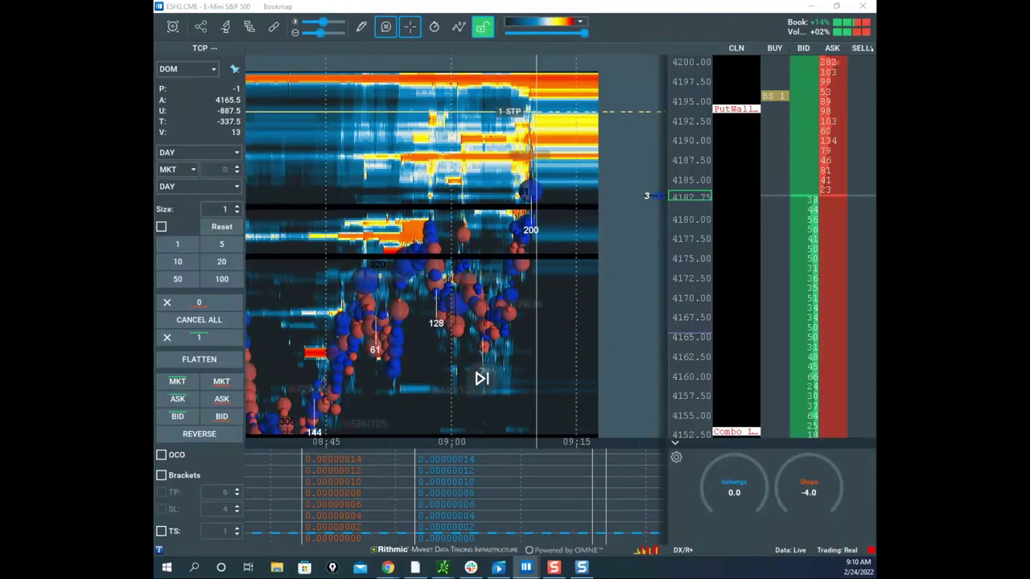
Step: Switch to the ZSK2 Soybean Futures Bookmap window and zoom its heatmap in on the price action around 09:00
left_click_drag(655, 0, 643, 24)
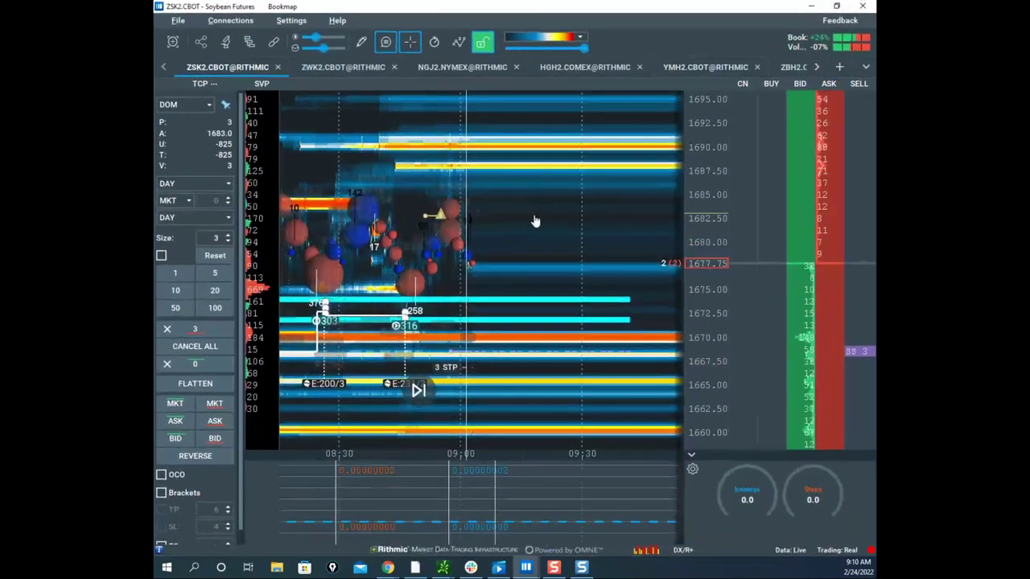
left_click_drag(535, 219, 687, 246)
scroll(701, 194, "up", 3)
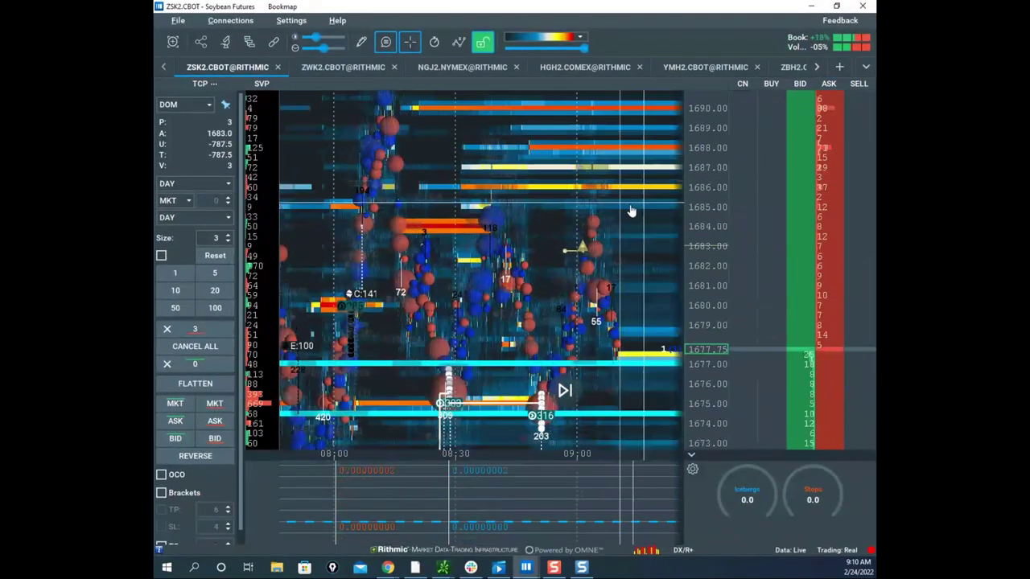
scroll(631, 210, "up", 4)
scroll(643, 192, "up", 2)
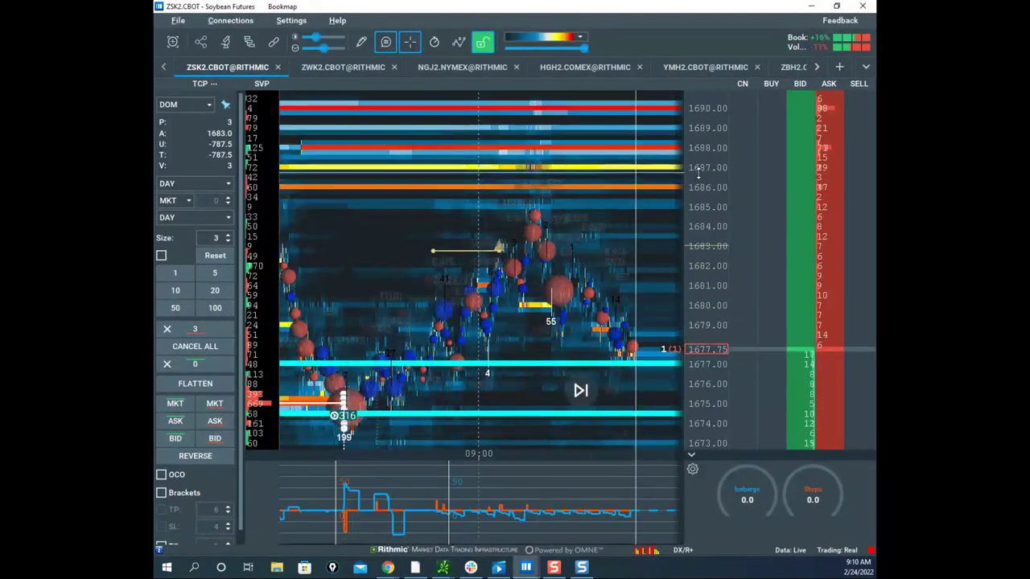
Step: Widen the ZSK2 price scale to 2.50-point increments and reposition the heatmap to show both current price and the 3-lot sell stop
scroll(697, 175, "down", 3)
scroll(613, 178, "down", 2)
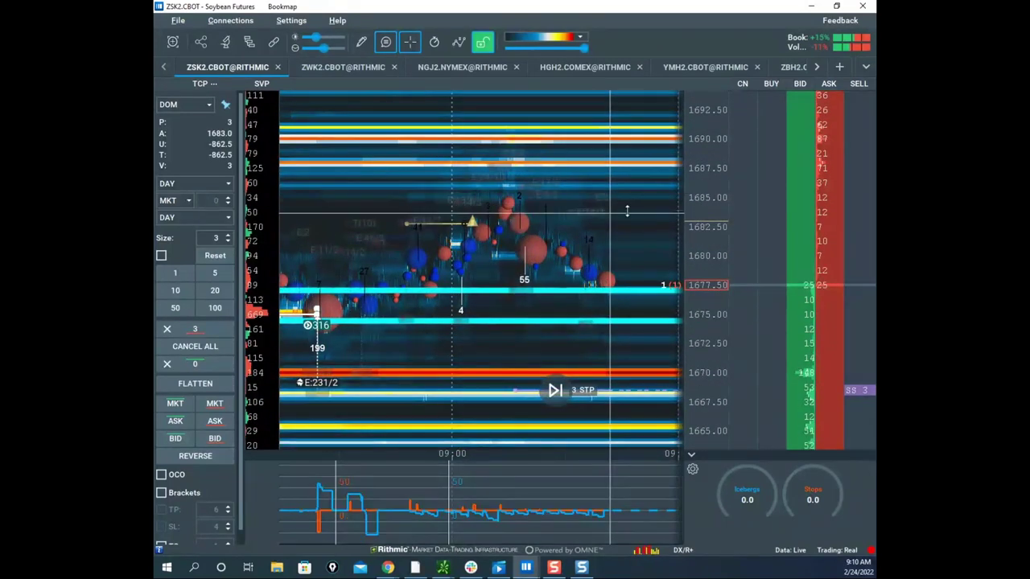
left_click_drag(627, 211, 621, 197)
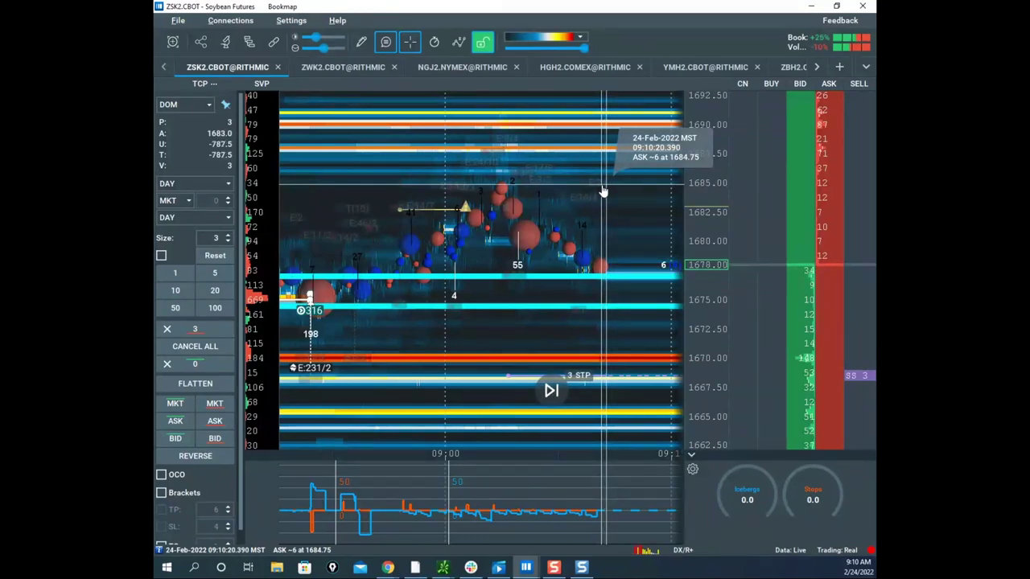
scroll(623, 200, "down", 3)
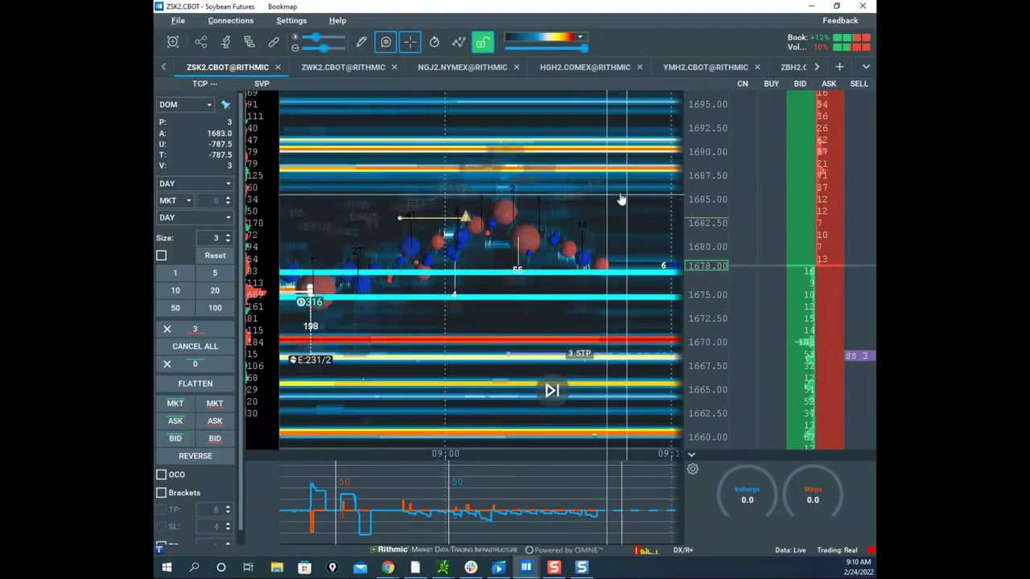
left_click_drag(618, 214, 606, 189)
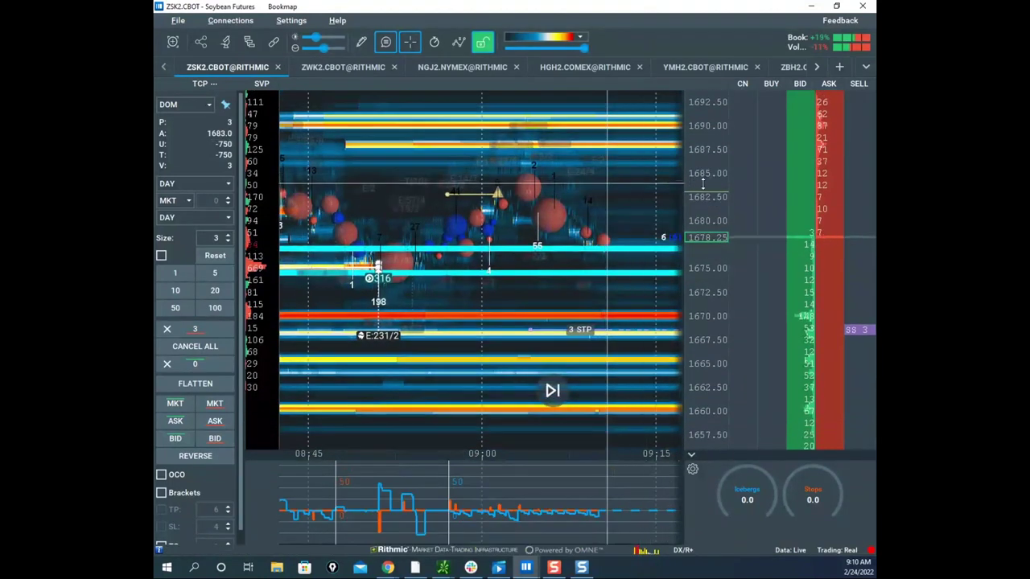
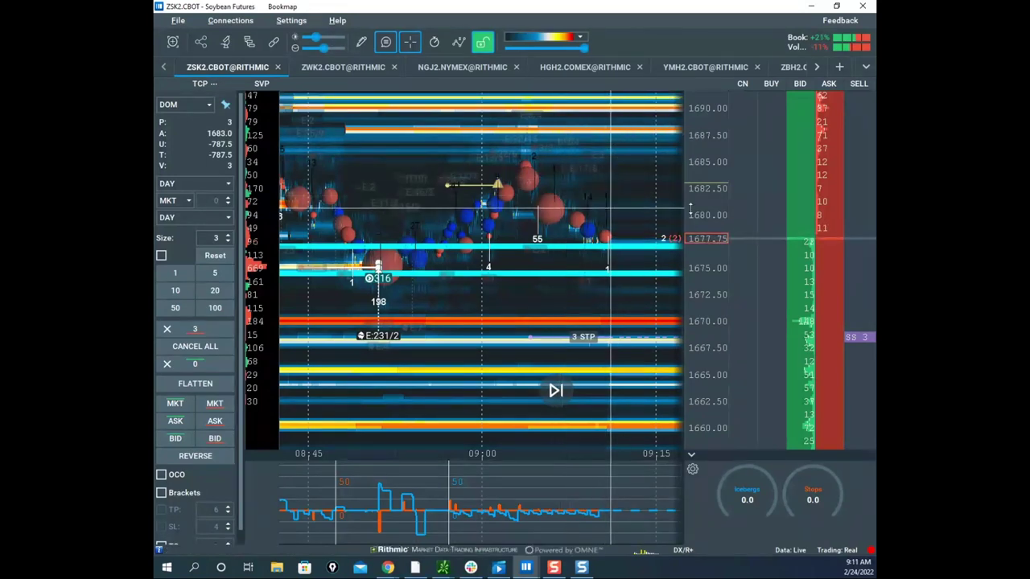
left_click_drag(673, 191, 628, 189)
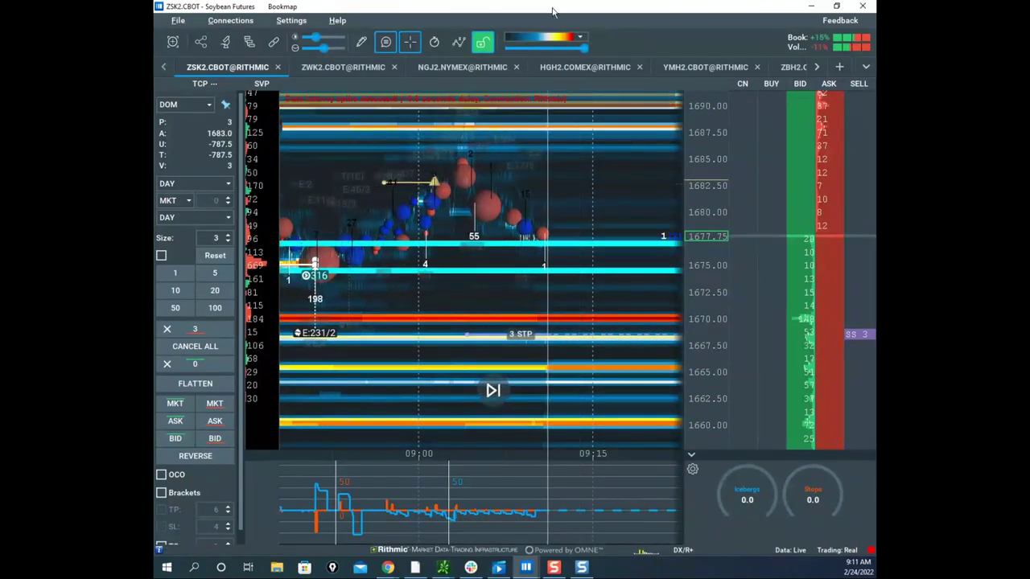
Step: Move the soybean window off this screen and examine the ESH2 move from 09:05 to 09:10 against the liquidity near the buy stop
left_click_drag(555, 12, 155, 80)
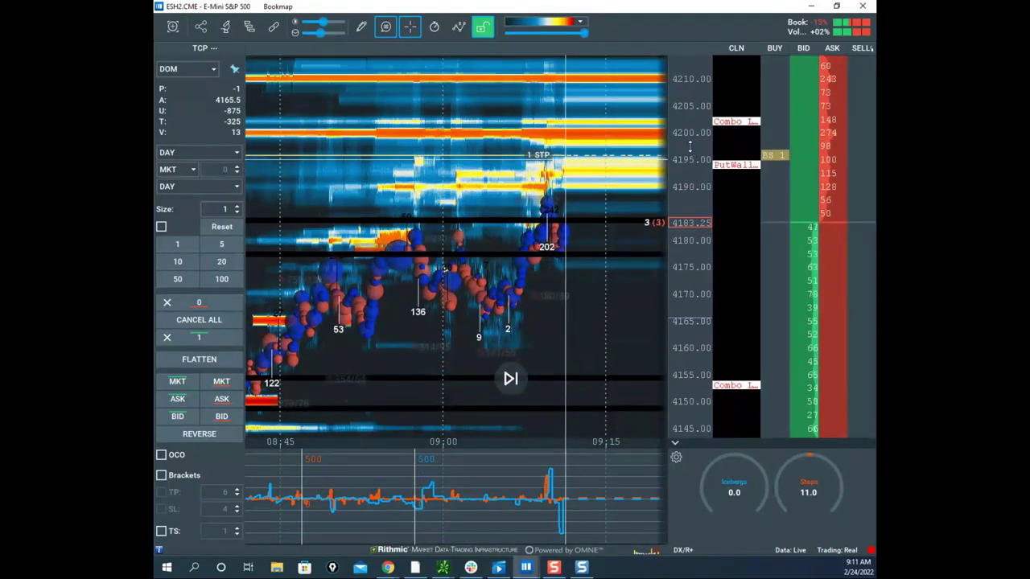
scroll(700, 148, "up", 3)
left_click_drag(582, 161, 548, 187)
scroll(548, 187, "up", 3)
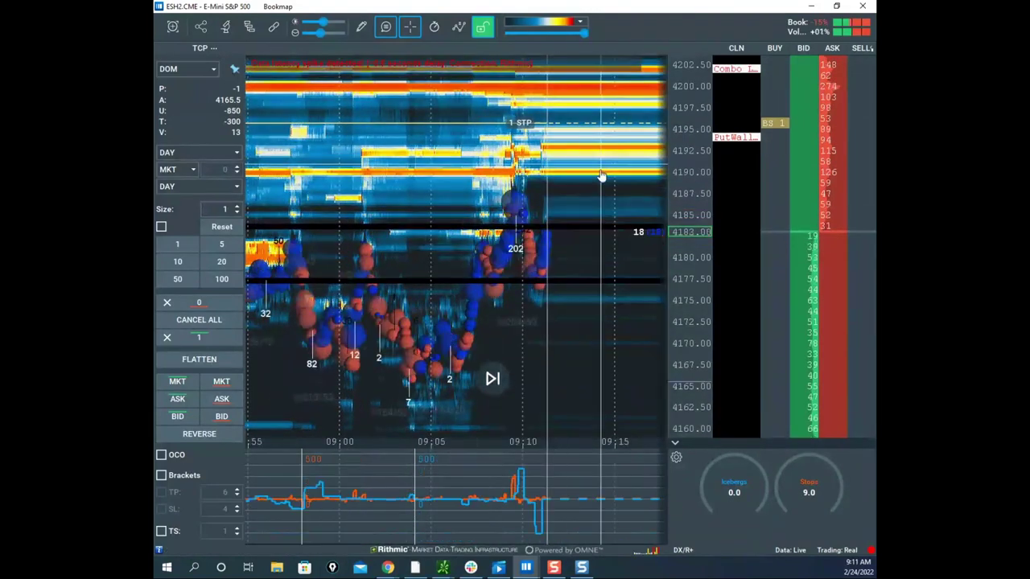
scroll(601, 195, "up", 2)
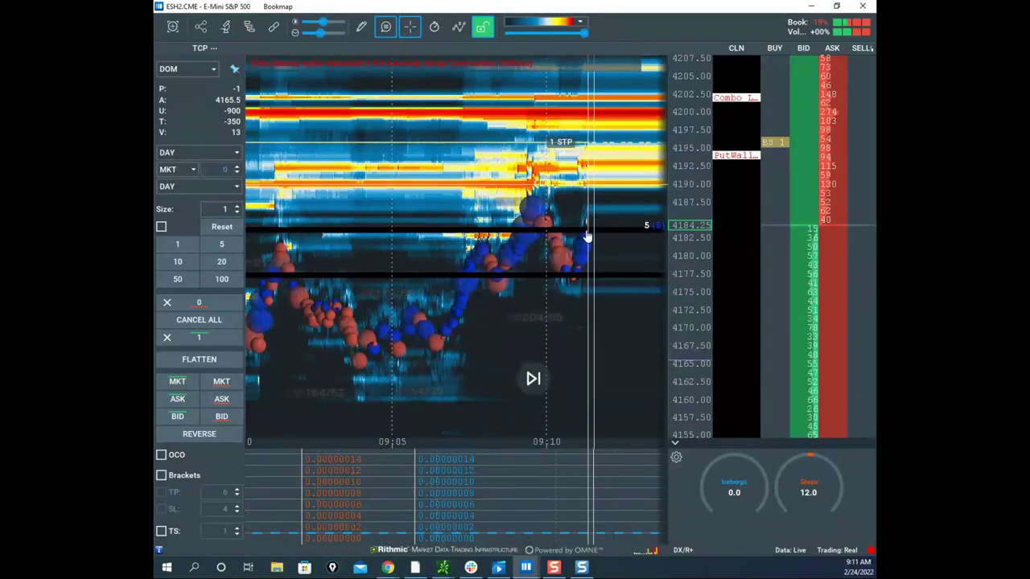
scroll(683, 215, "down", 1)
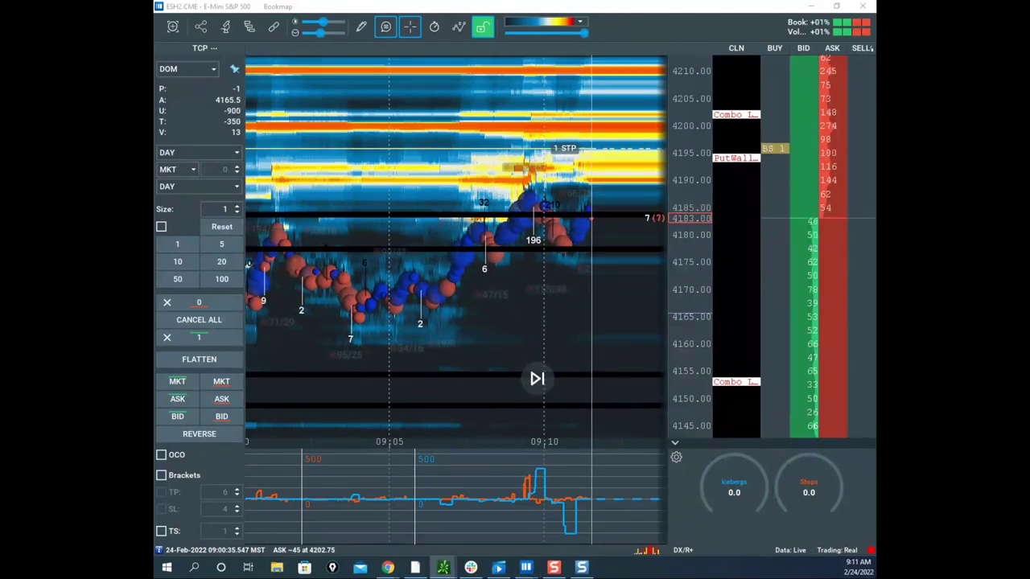
Step: Bring the thinkorswim /NQ five-minute chart onto this screen, maximize it, and shift it back in time to include Tuesday's session
left_click_drag(708, 573, 573, 174)
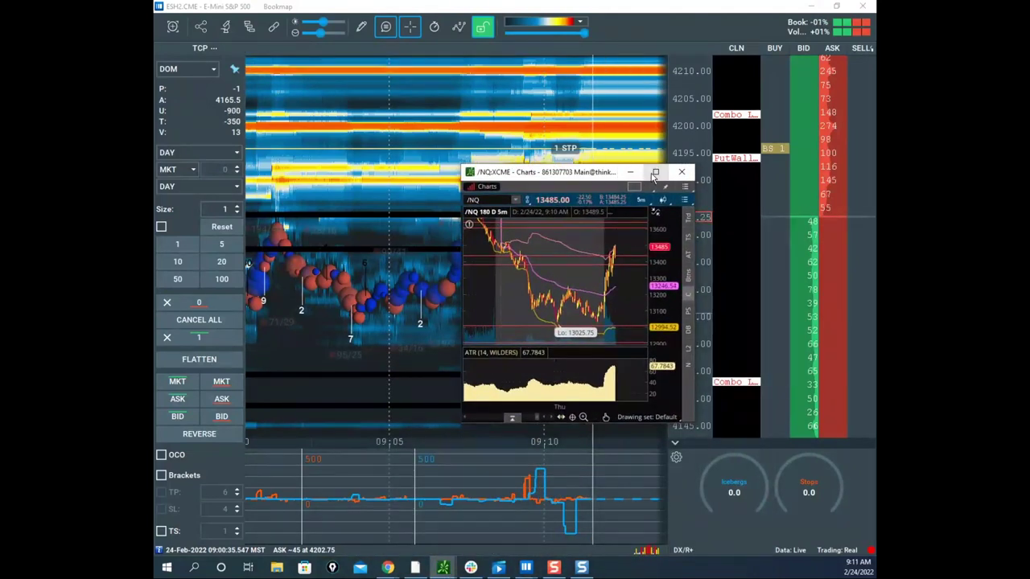
left_click(655, 172)
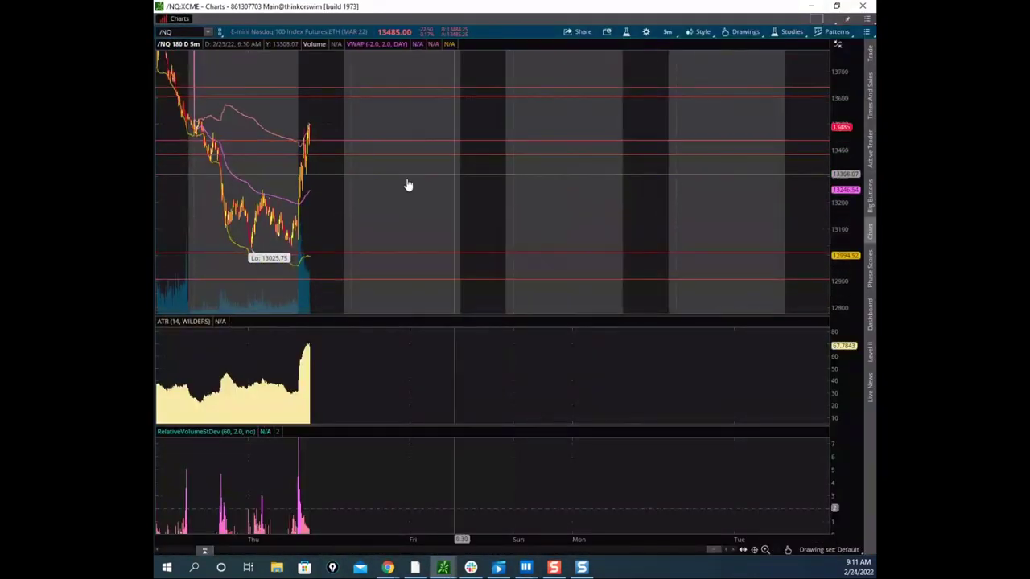
left_click_drag(630, 196, 645, 194)
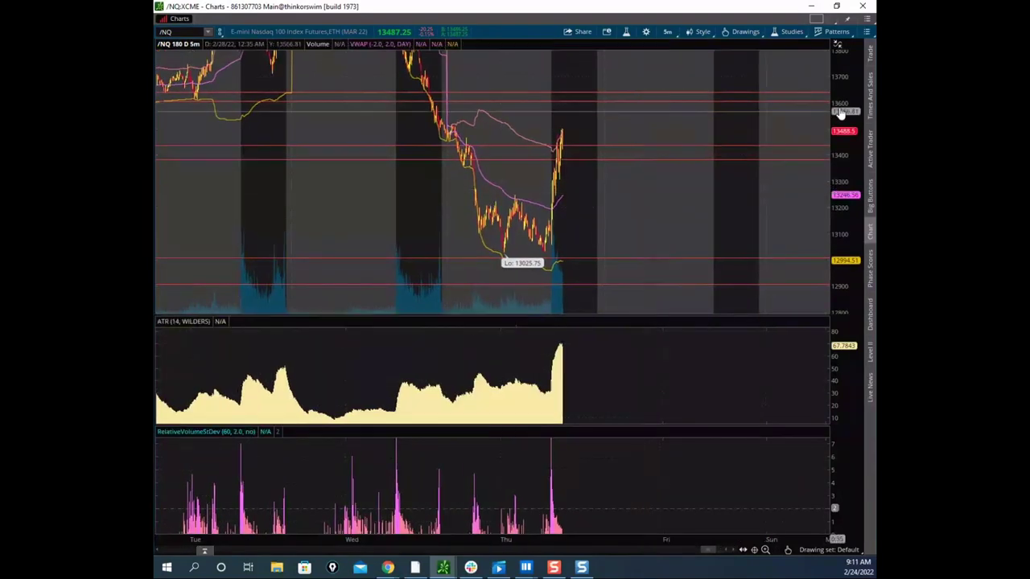
left_click_drag(842, 114, 839, 159)
Step: Move the thinkorswim chart off this screen, then bring back the NQH2 Bookmap window and maximize it
left_click_drag(630, 12, 156, 145)
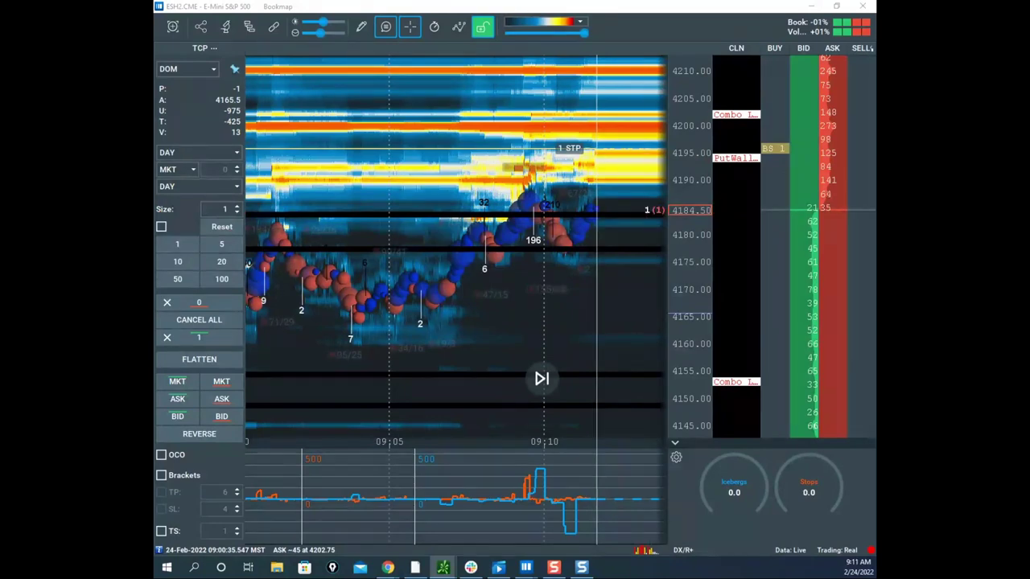
left_click_drag(153, 201, 579, 122)
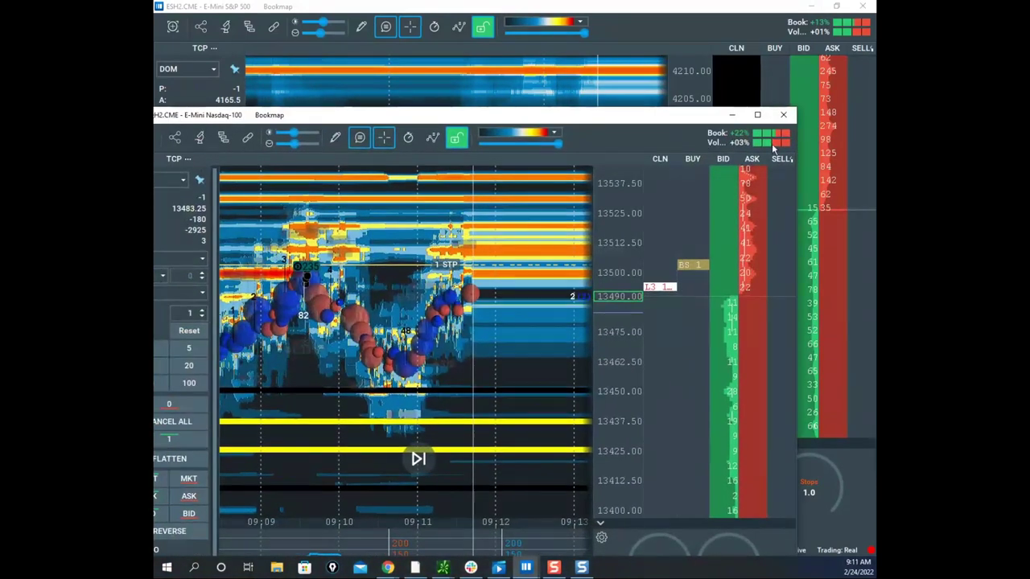
left_click(757, 114)
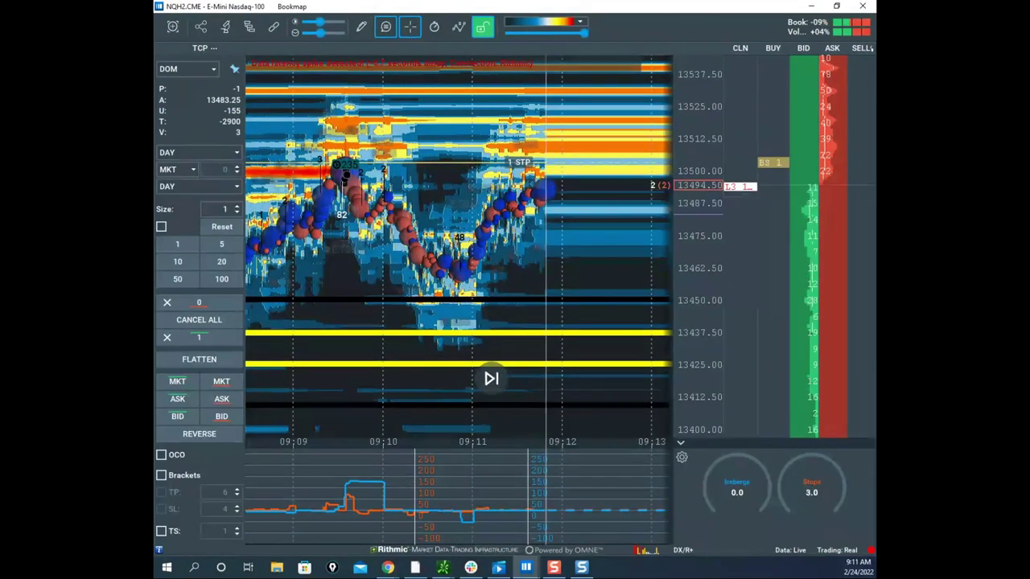
Step: Mark the liquidity near 13500 and the bands around 13537.50, then draw a path up from current price and down to the Icebergs gauge
left_click_drag(345, 150, 349, 186)
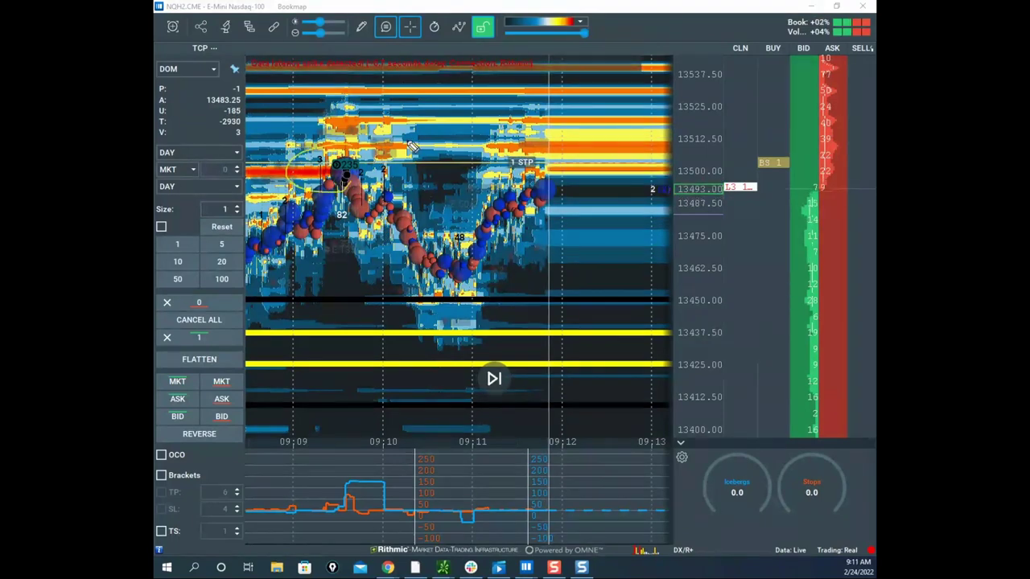
left_click_drag(442, 42, 291, 57)
mouse_move(547, 187)
left_mouse_down()
mouse_move(593, 86)
mouse_move(621, 90)
left_mouse_up()
left_click_drag(681, 109, 717, 481)
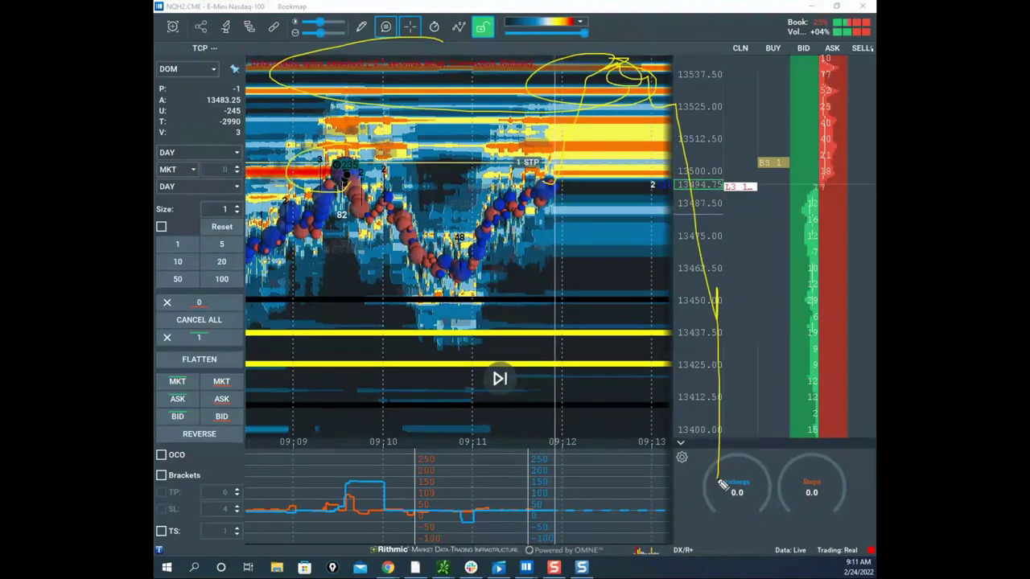
Step: Clear the annotations, reposition the NQH2 heatmap, and zoom its price scale to 5-point increments
key("Escape")
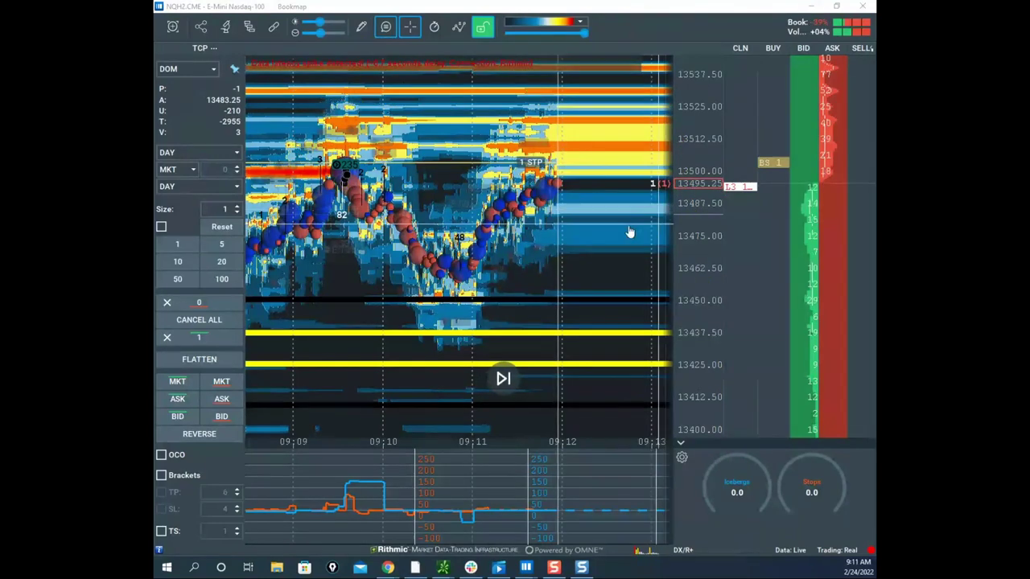
left_click_drag(629, 231, 594, 274)
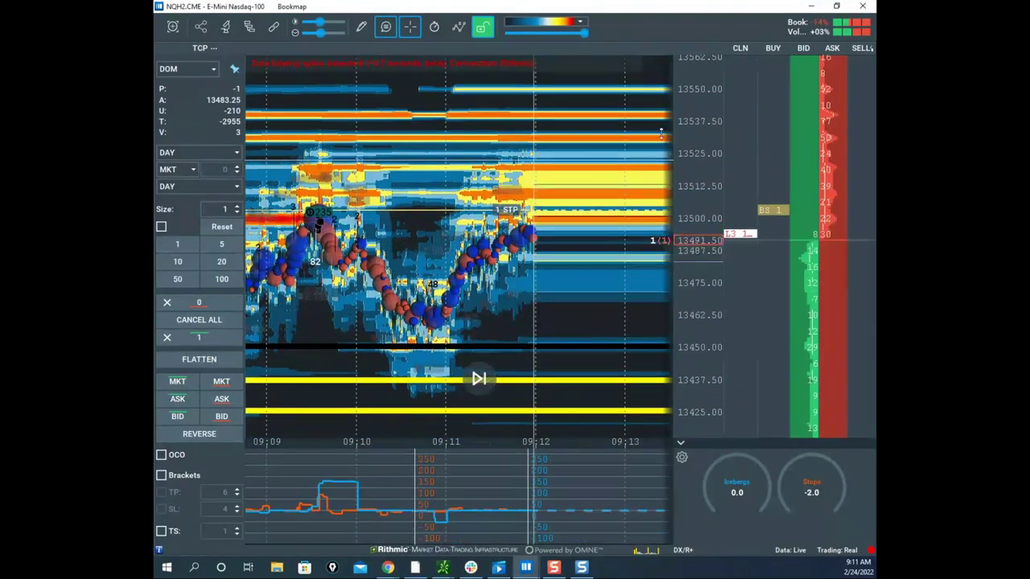
scroll(696, 154, "up", 4)
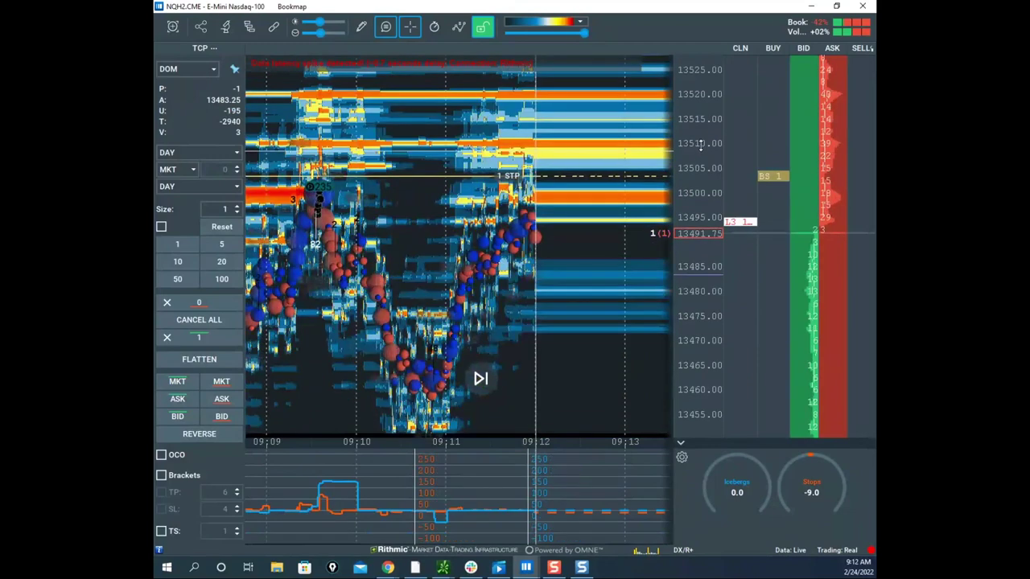
Step: Draw a downward path from the 1 STP level, circle the liquidity bands near 13500 and 13530, then clear the annotations
left_click_drag(703, 153, 711, 210)
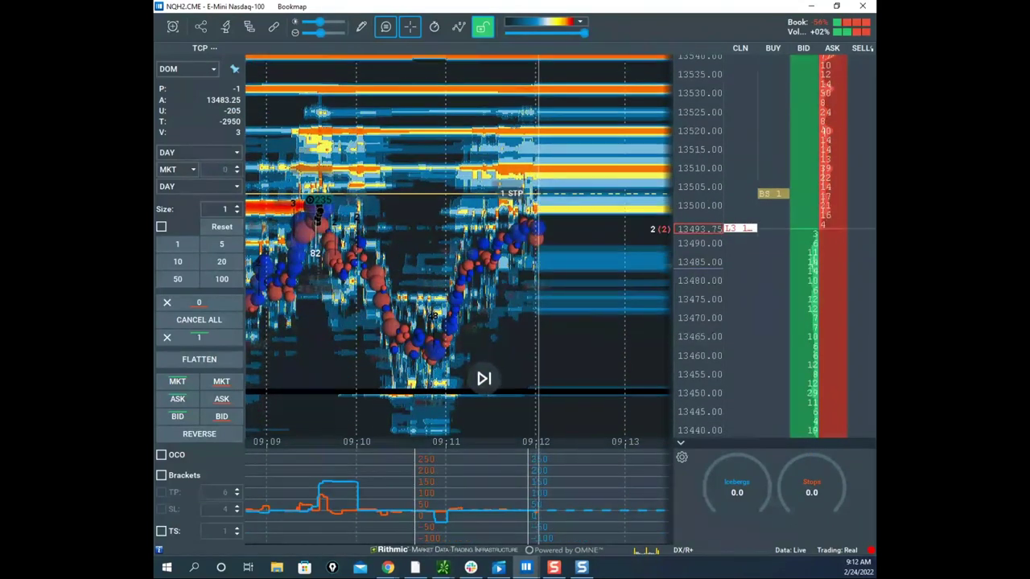
left_click_drag(491, 165, 442, 146)
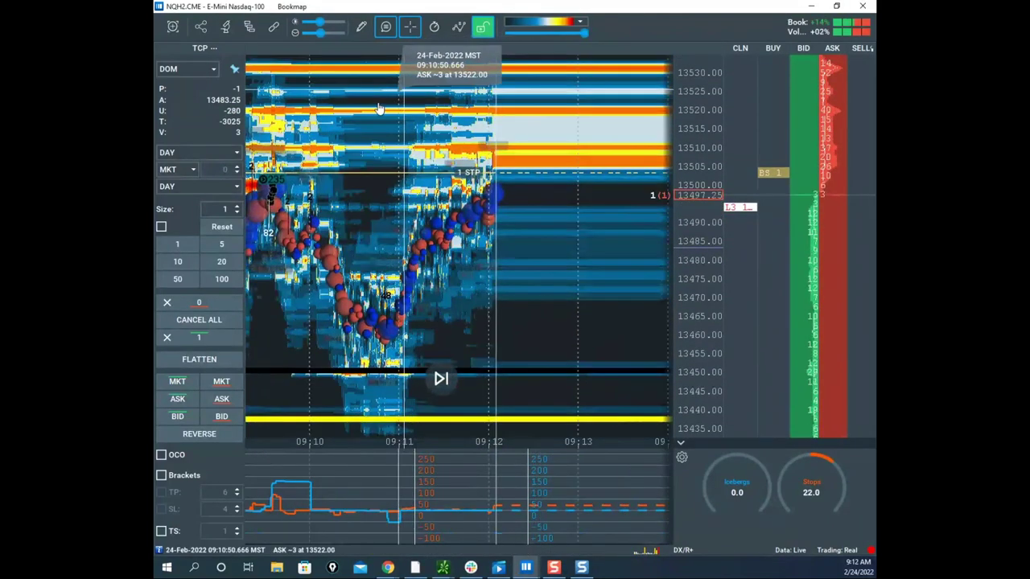
left_click_drag(377, 104, 471, 122)
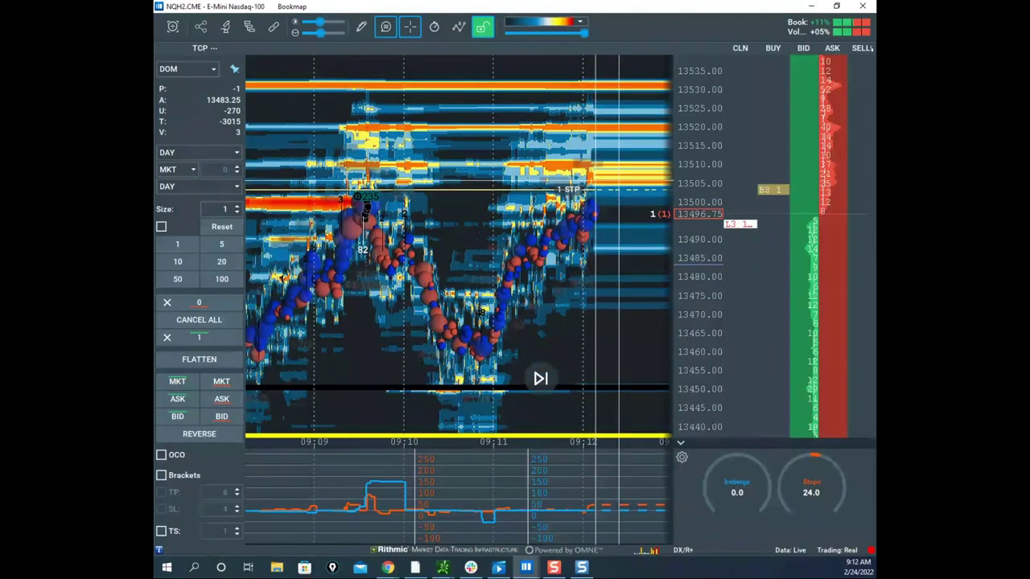
key("ctrl+shift+1")
key("ctrl+shift+7")
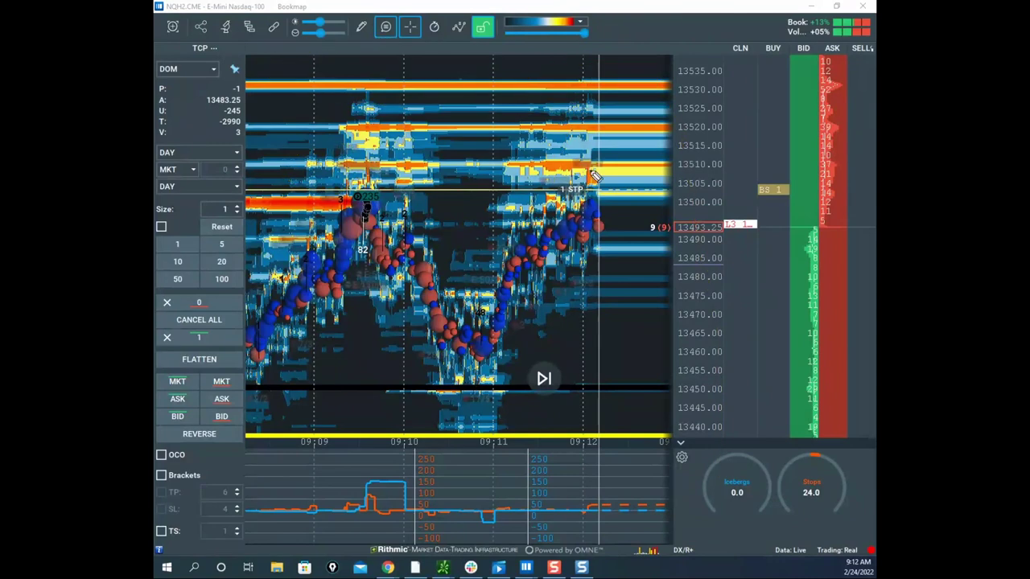
mouse_move(597, 184)
left_mouse_down()
mouse_move(616, 186)
mouse_move(650, 248)
left_mouse_up()
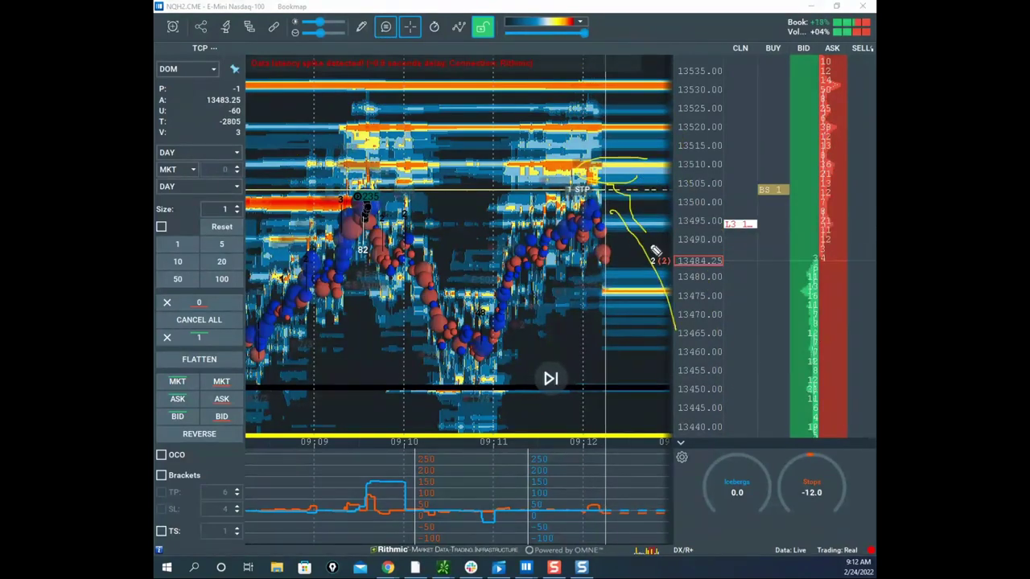
mouse_move(337, 109)
left_mouse_down()
mouse_move(644, 111)
mouse_move(709, 61)
left_mouse_up()
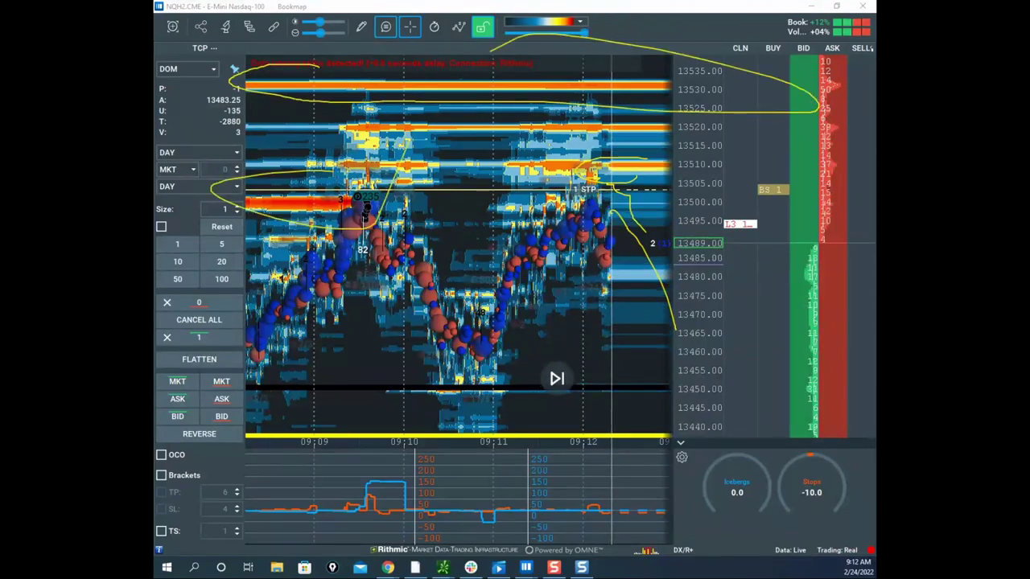
key("Escape")
left_click(240, 154)
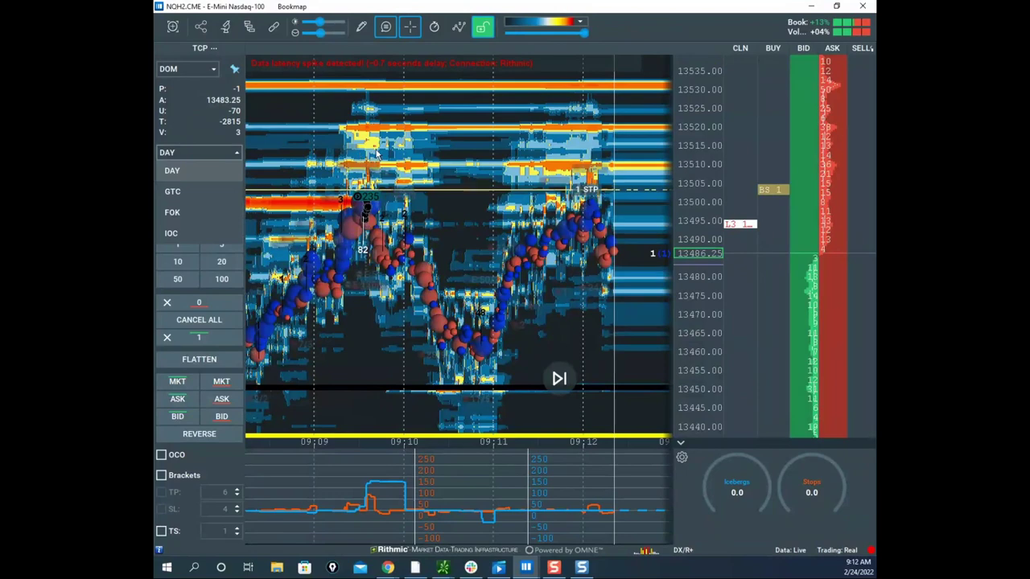
left_click(337, 126)
Step: Examine the NQH2 heatmap's earlier liquidity back to about 09:06, then inspect the recent price swings and resting bands around current price
left_click_drag(328, 124, 534, 127)
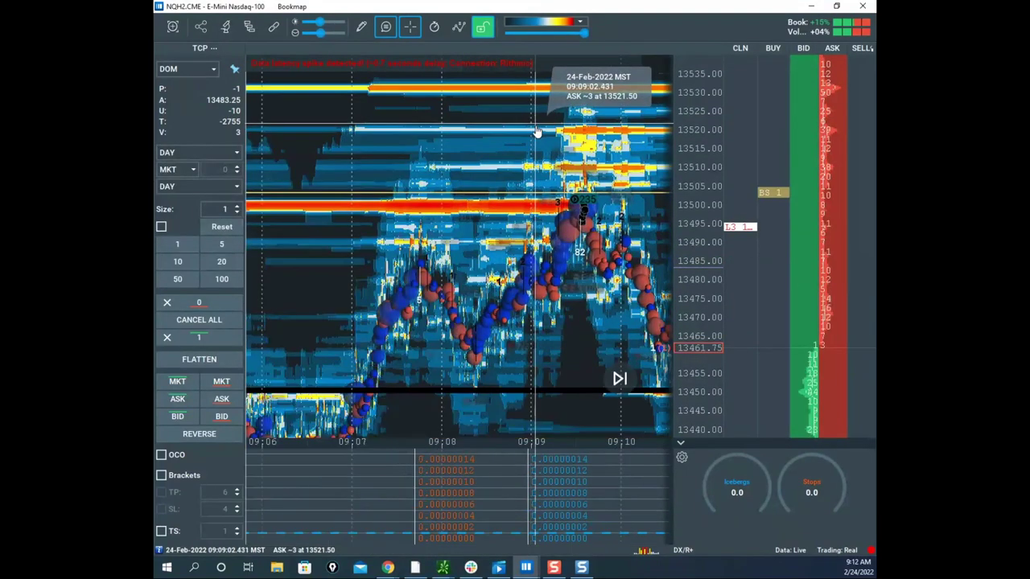
left_click_drag(443, 131, 309, 131)
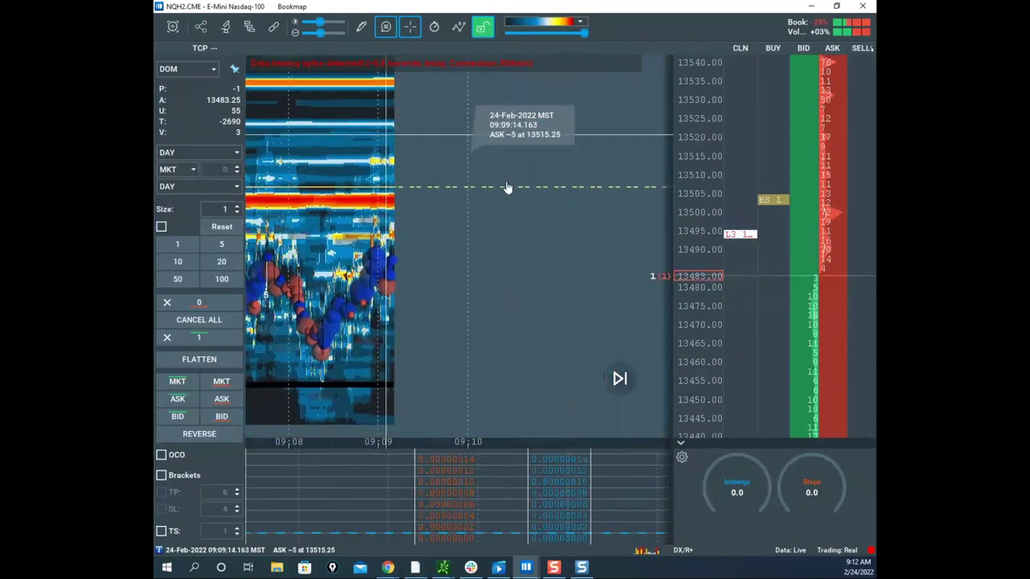
left_click_drag(546, 200, 456, 241)
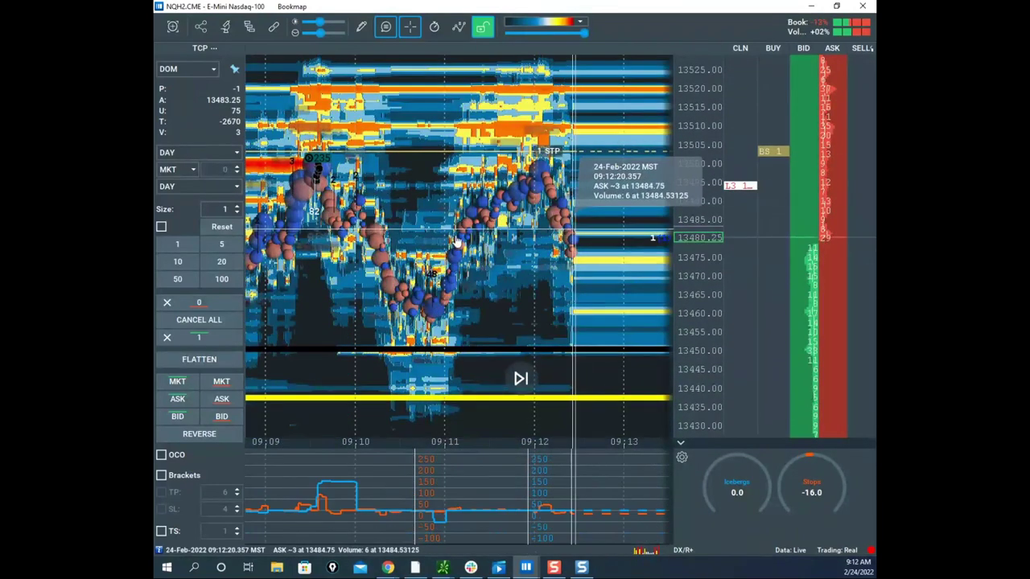
left_click_drag(606, 240, 509, 247)
scroll(676, 210, "down", 3)
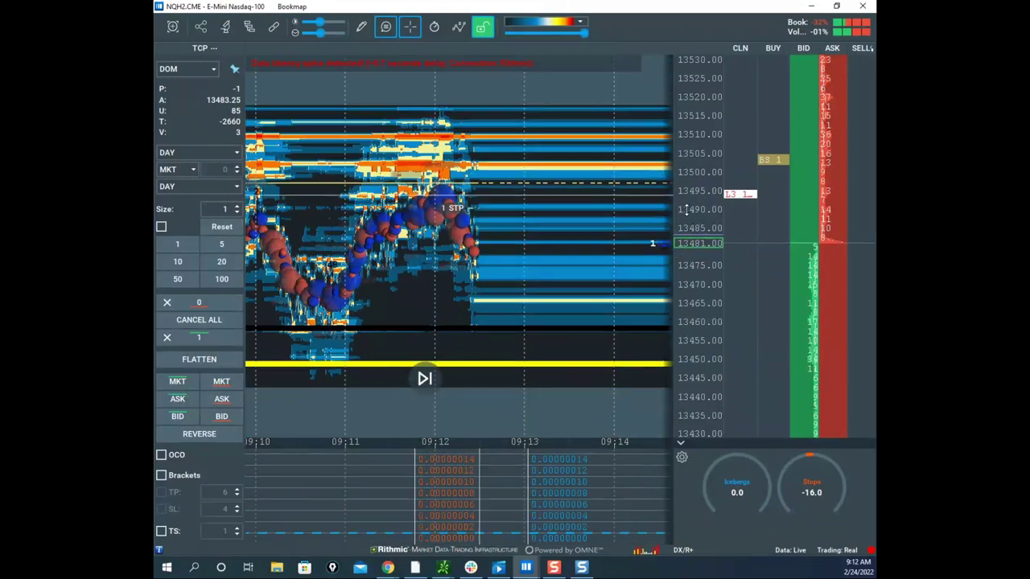
left_click_drag(678, 195, 681, 169)
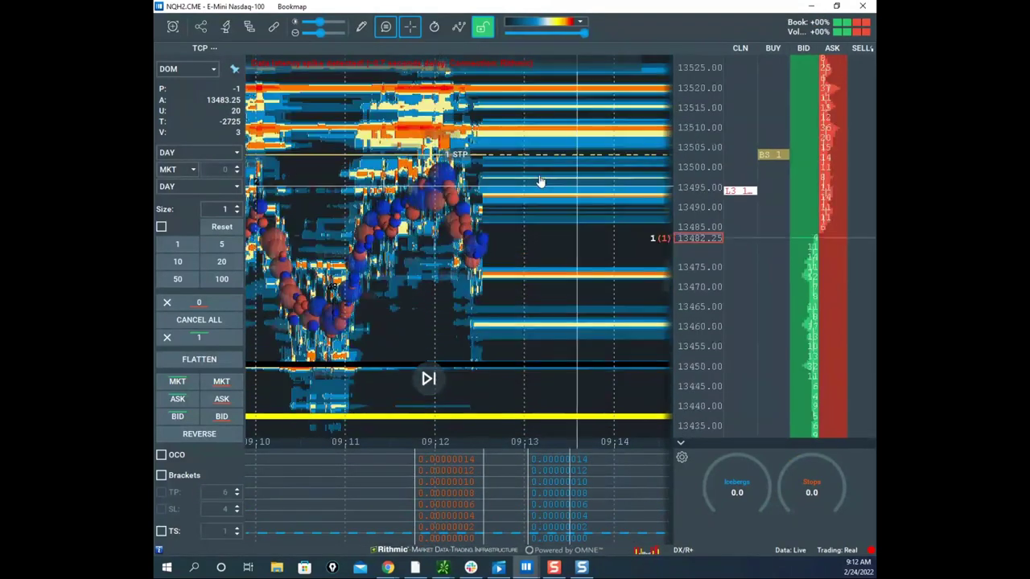
scroll(541, 181, "down", 2)
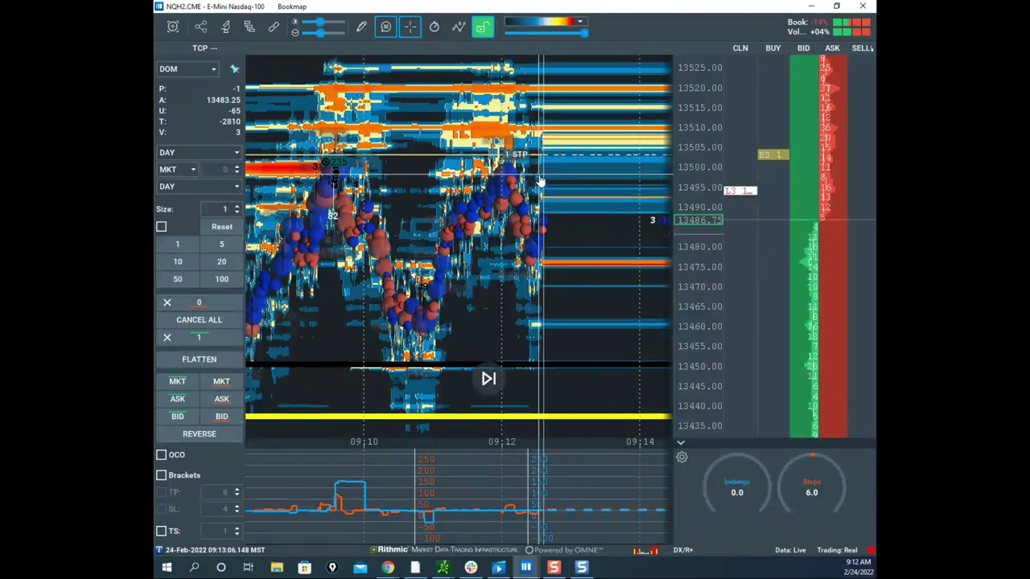
scroll(621, 189, "up", 2)
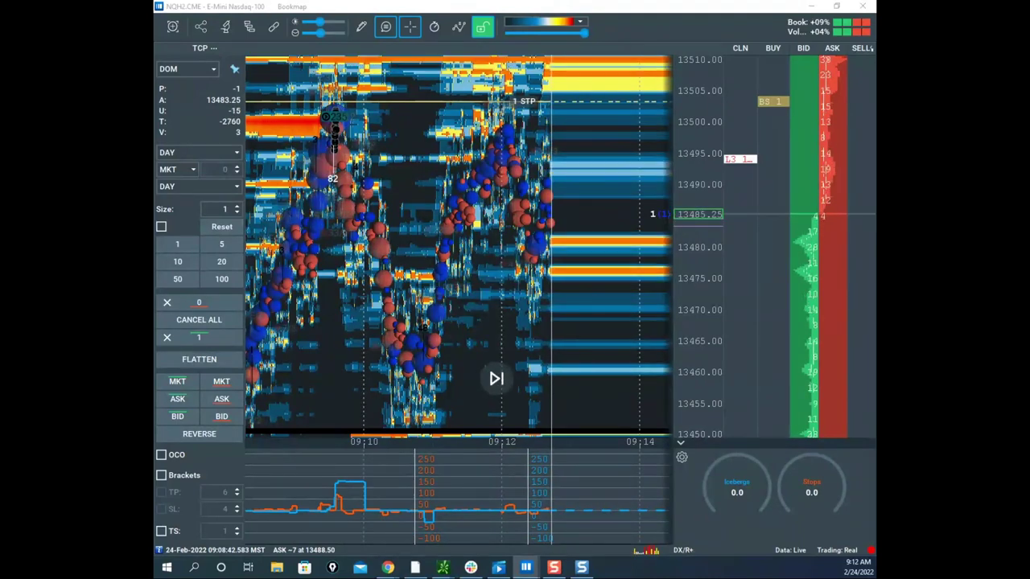
Step: Bring the 6EH2 Euro Fx Bookmap window onto this screen, maximize it, and examine its liquidity and iceberg activity from 08:45 onward
left_click_drag(155, 193, 326, 84)
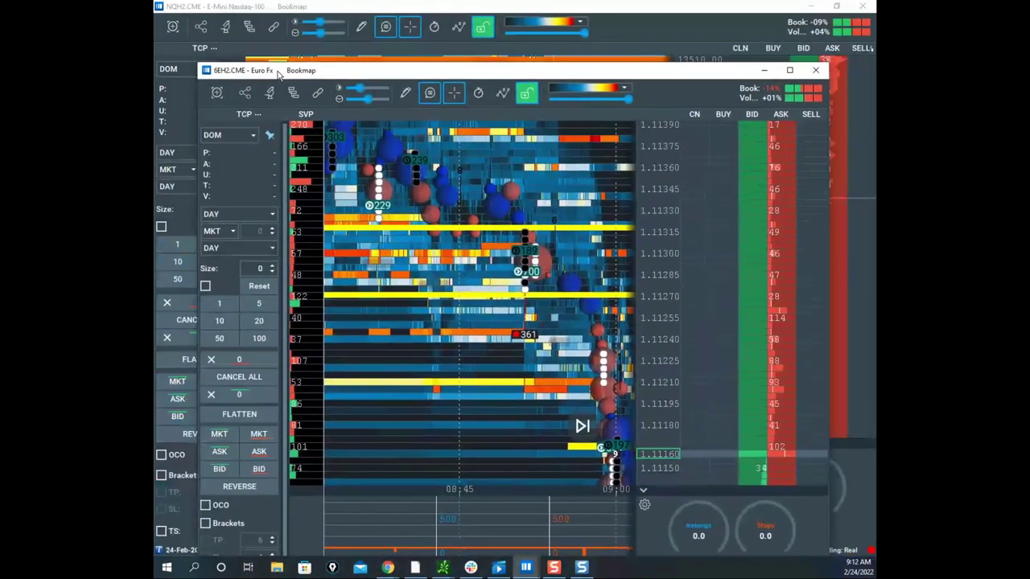
left_click(787, 71)
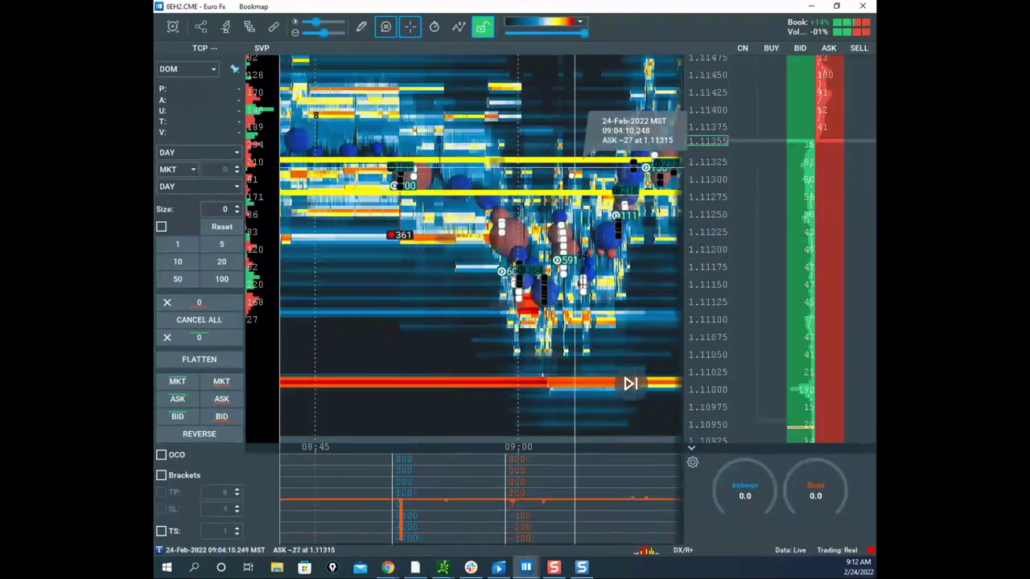
scroll(705, 170, "down", 3)
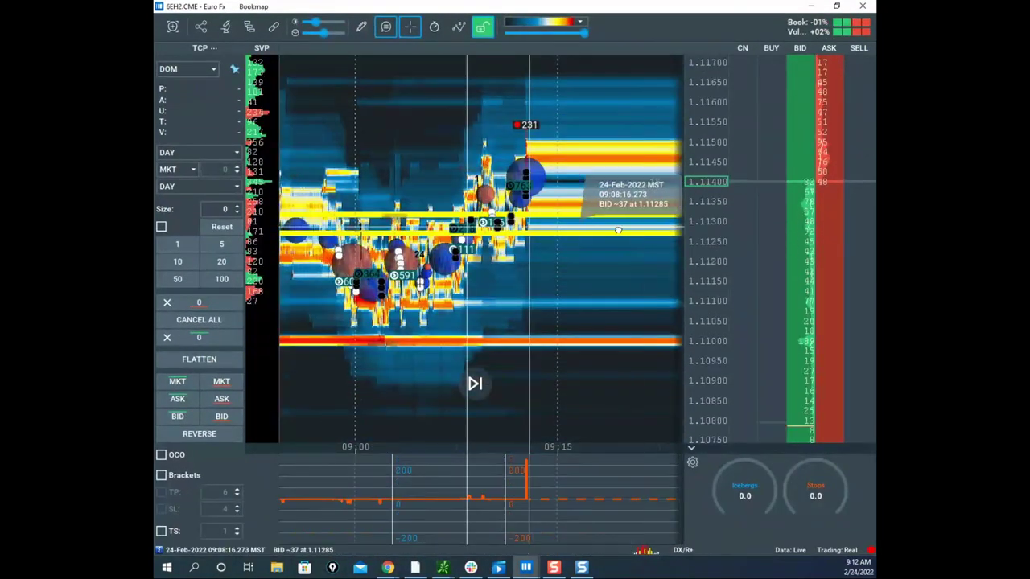
left_click_drag(466, 227, 701, 201)
scroll(701, 165, "up", 3)
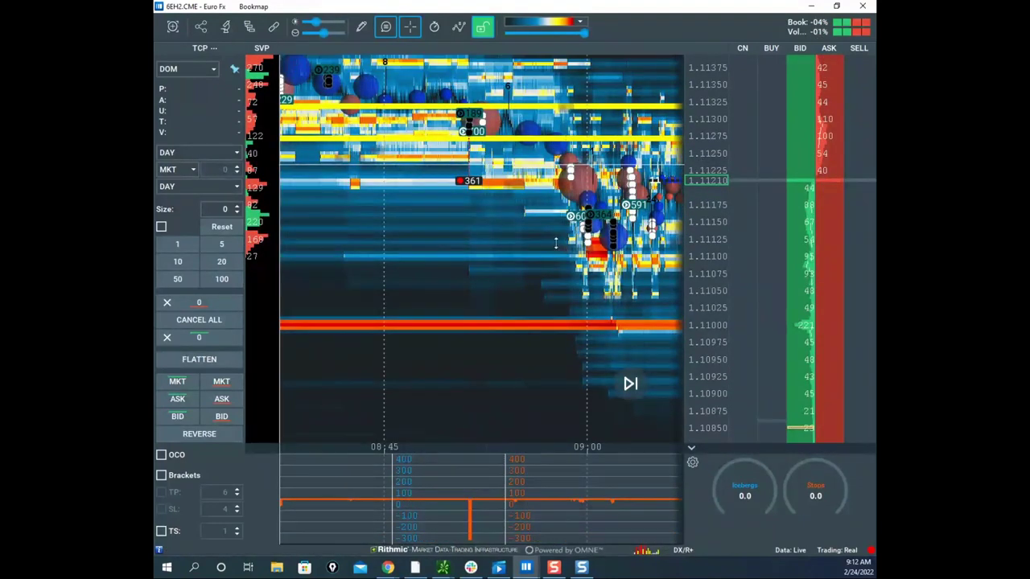
scroll(701, 181, "up", 2)
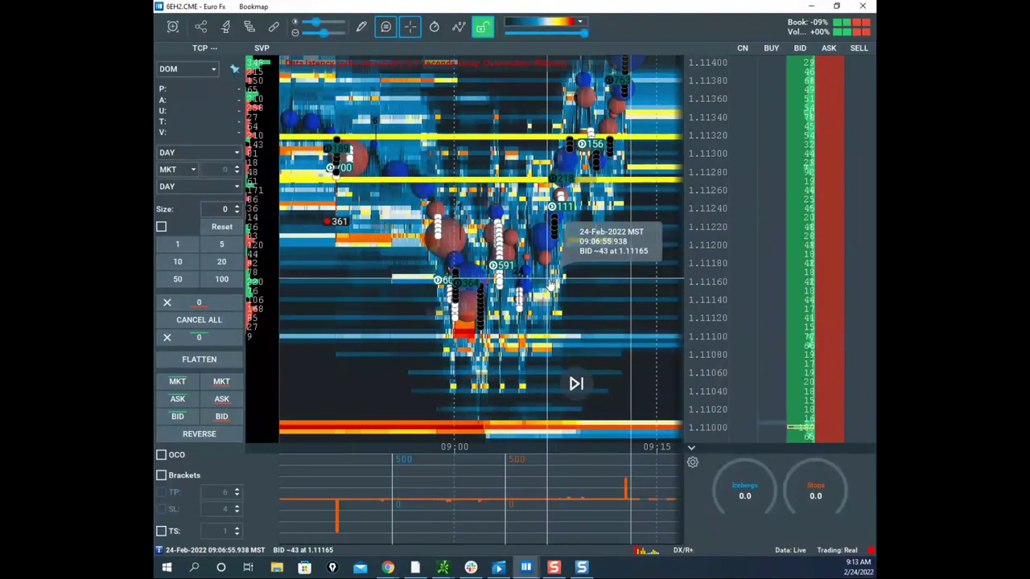
scroll(660, 207, "down", 2)
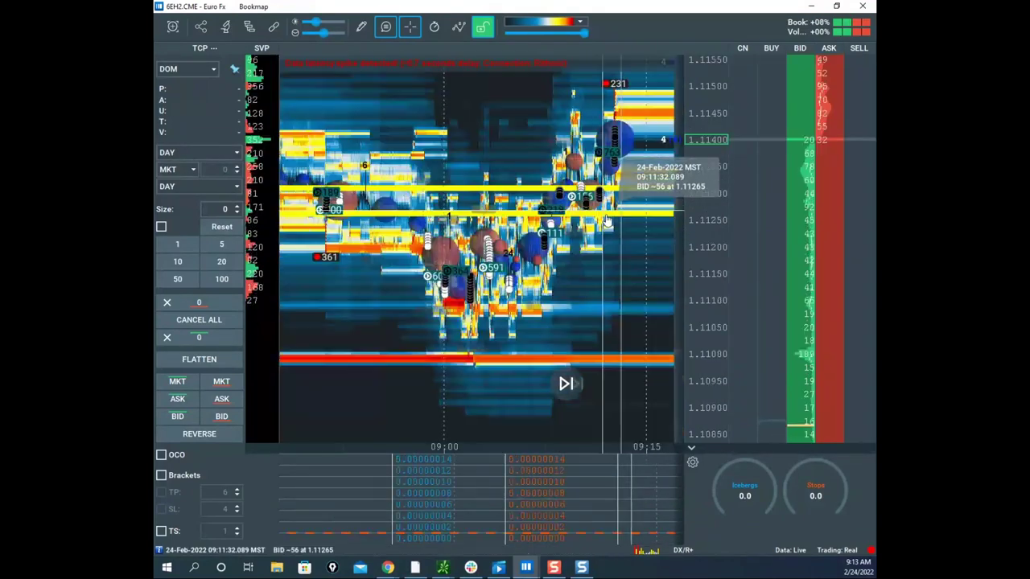
scroll(686, 216, "up", 2)
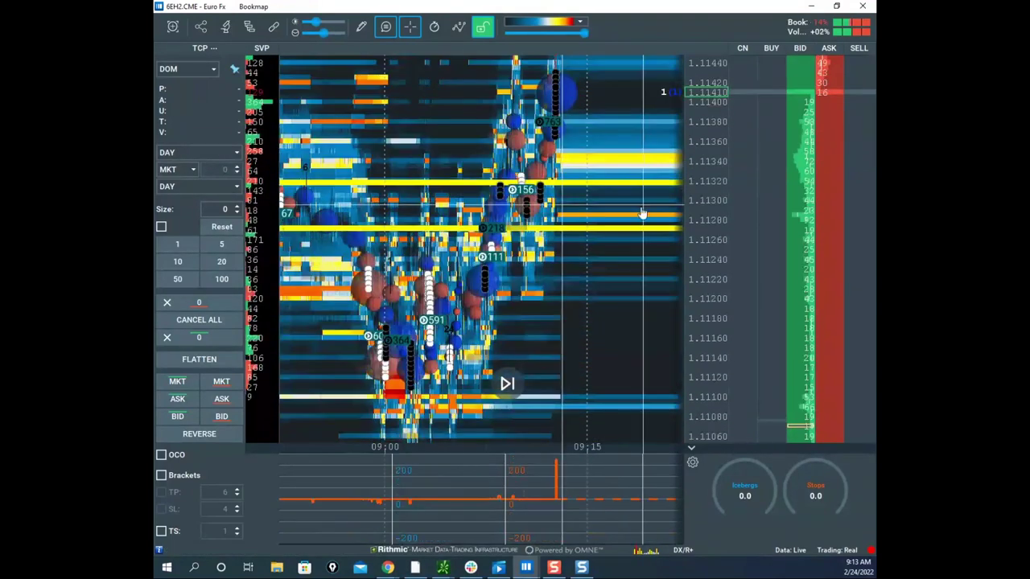
scroll(706, 198, "down", 2)
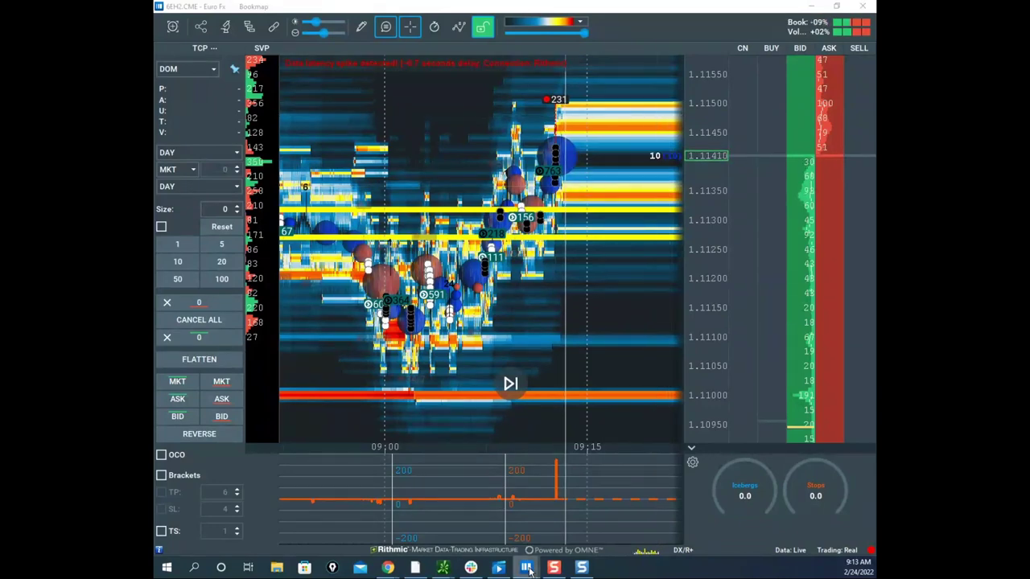
Step: Switch back to the NQH2 Bookmap window and expand its price scale to 5-point increments
left_click(526, 567)
left_click(305, 507)
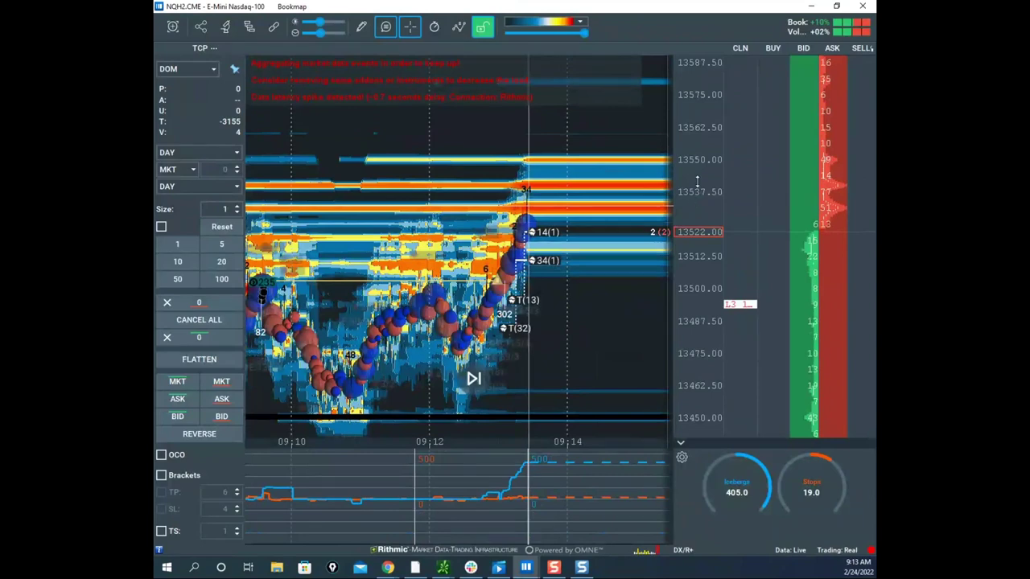
left_click_drag(698, 182, 681, 318)
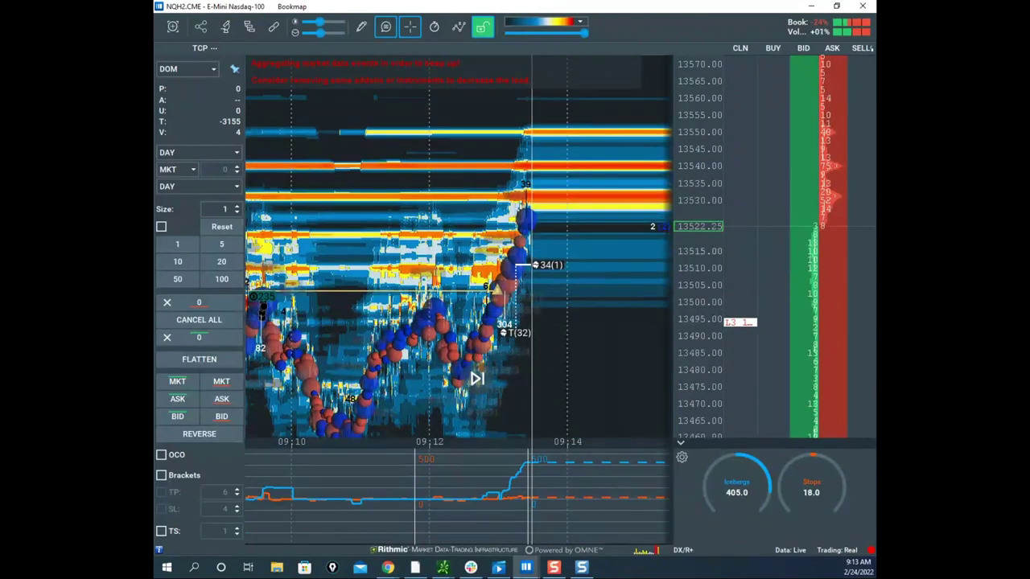
Step: Circle the overhead liquidity between about 13525 and 13550 and the T profit figure in the trading panel, then clear the annotations
key("ctrl+shift+3")
key("ctrl+shift+7")
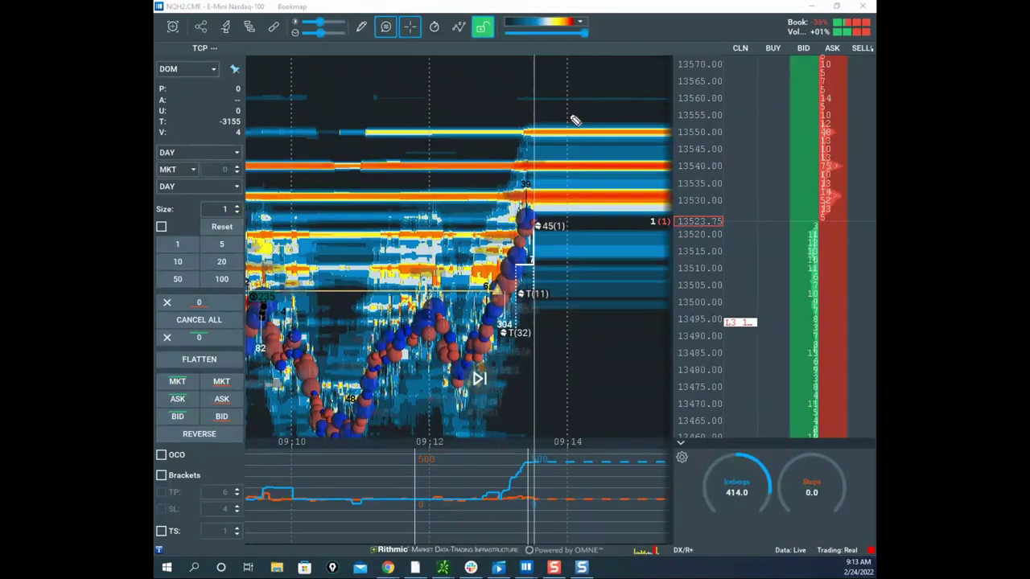
left_click_drag(575, 119, 447, 214)
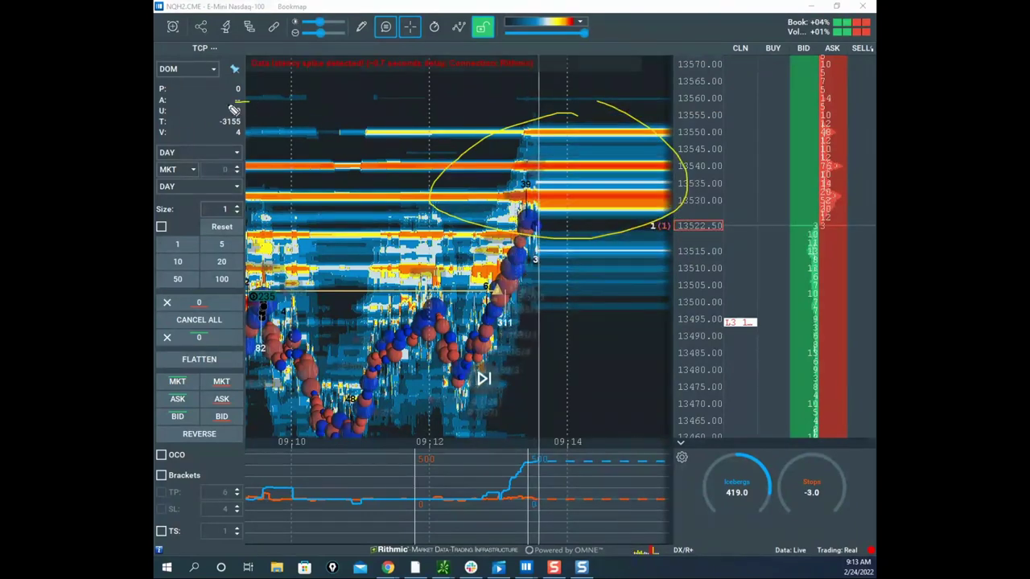
left_click_drag(250, 102, 266, 123)
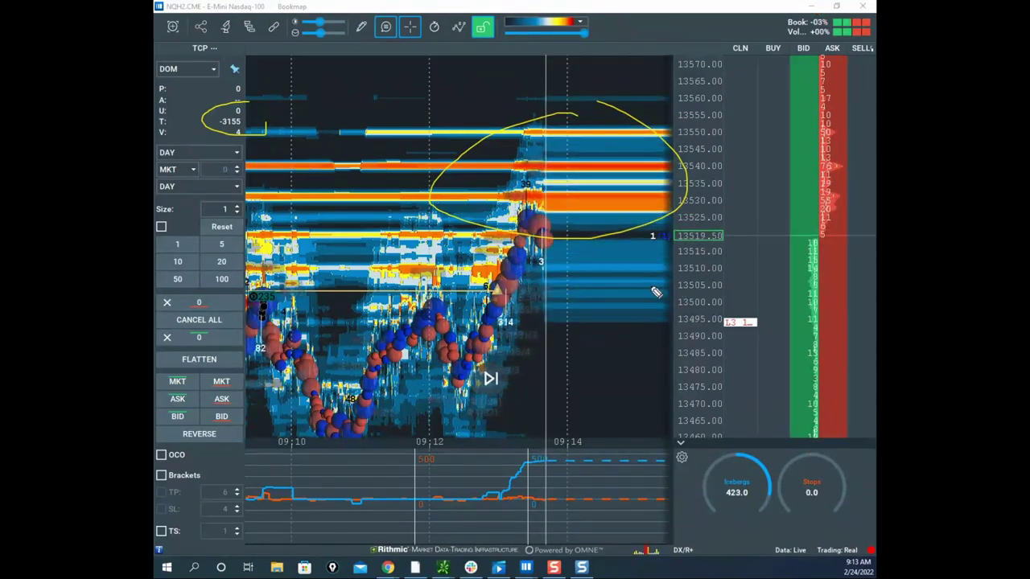
key("Escape")
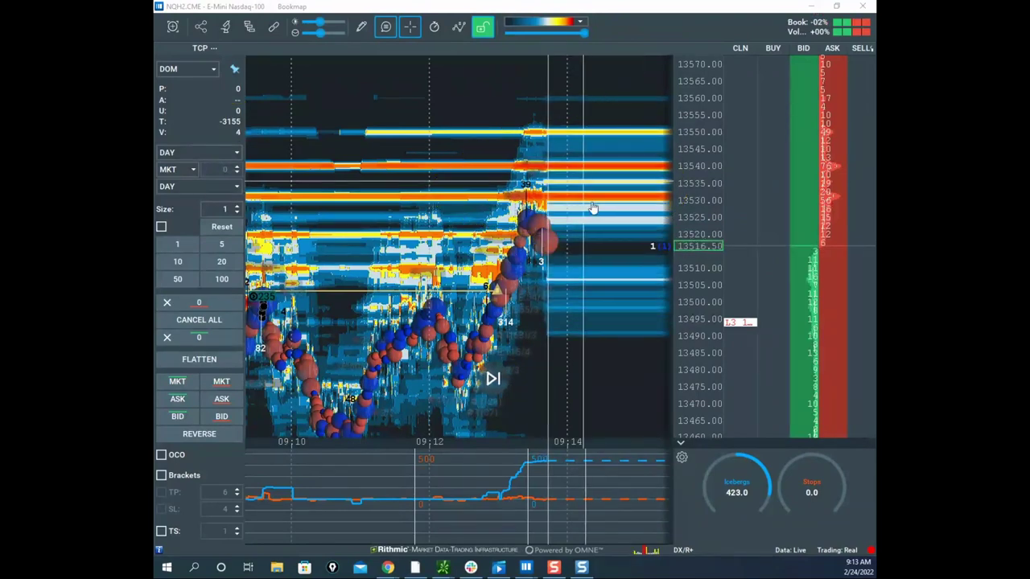
Step: Circle the bands around 13540, the matching ask sizes in the order book, and the rise in the iceberg line below the heatmap
mouse_move(519, 466)
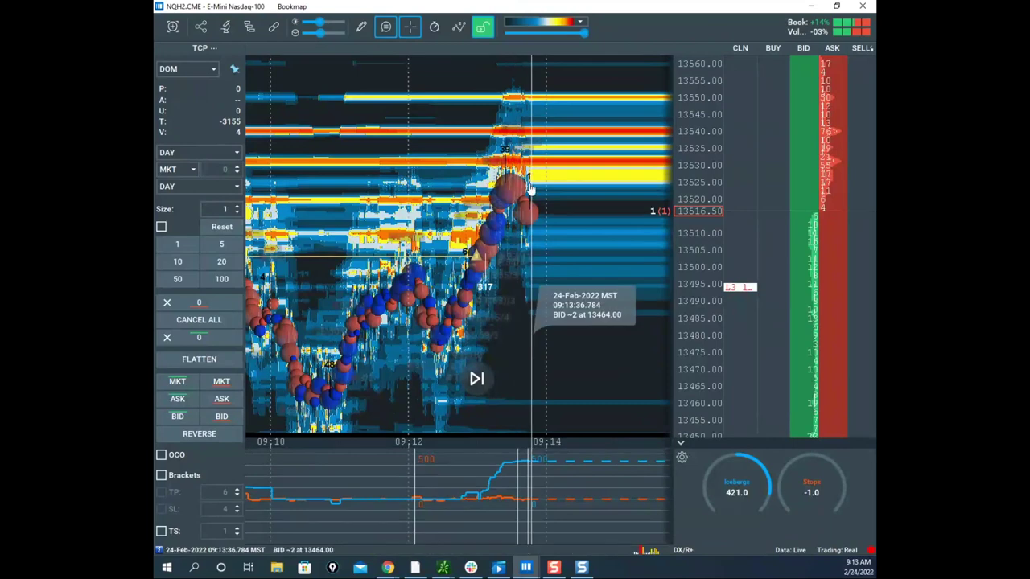
key("ctrl+2")
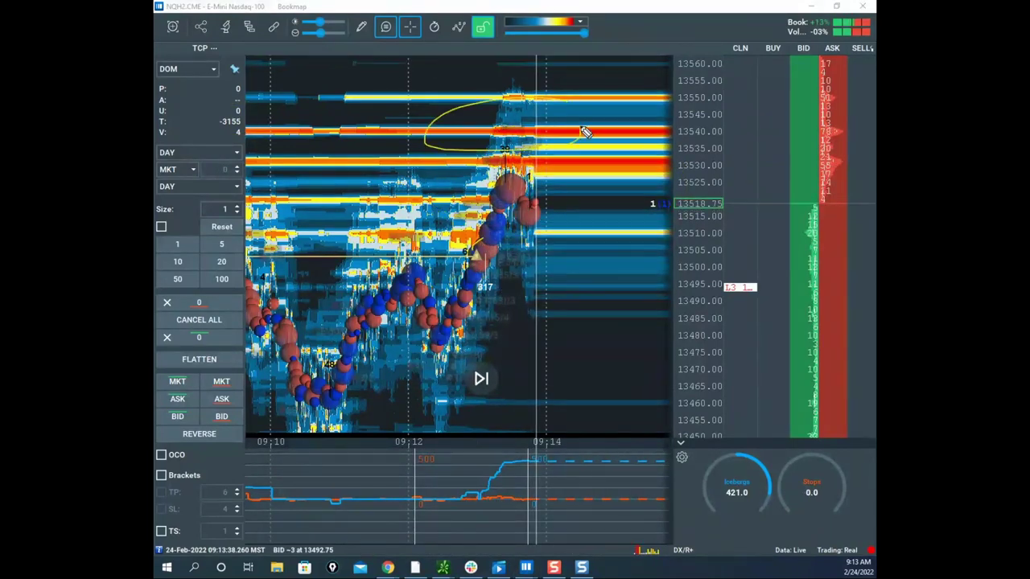
left_click_drag(848, 117, 859, 143)
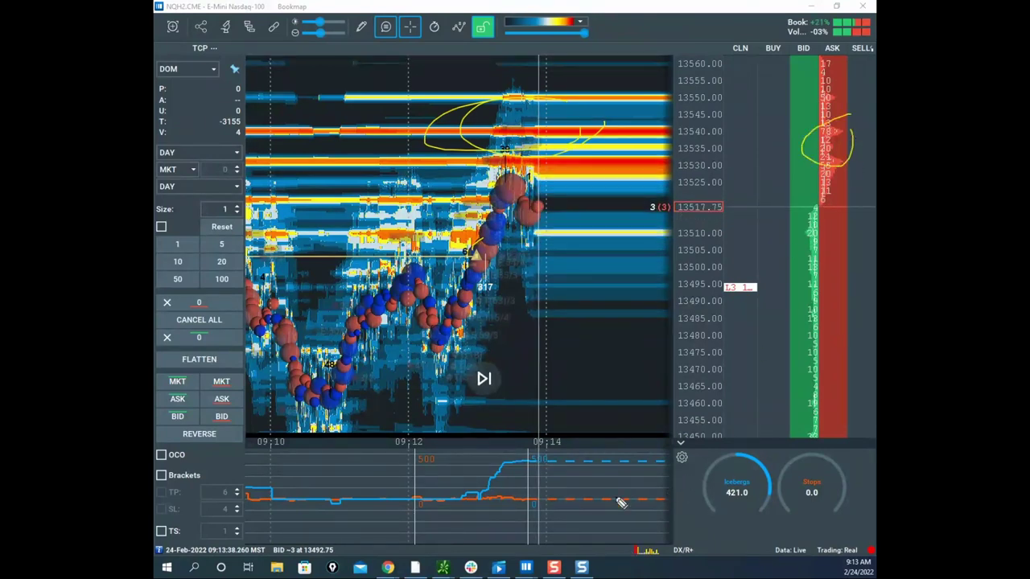
left_click_drag(527, 491, 571, 467)
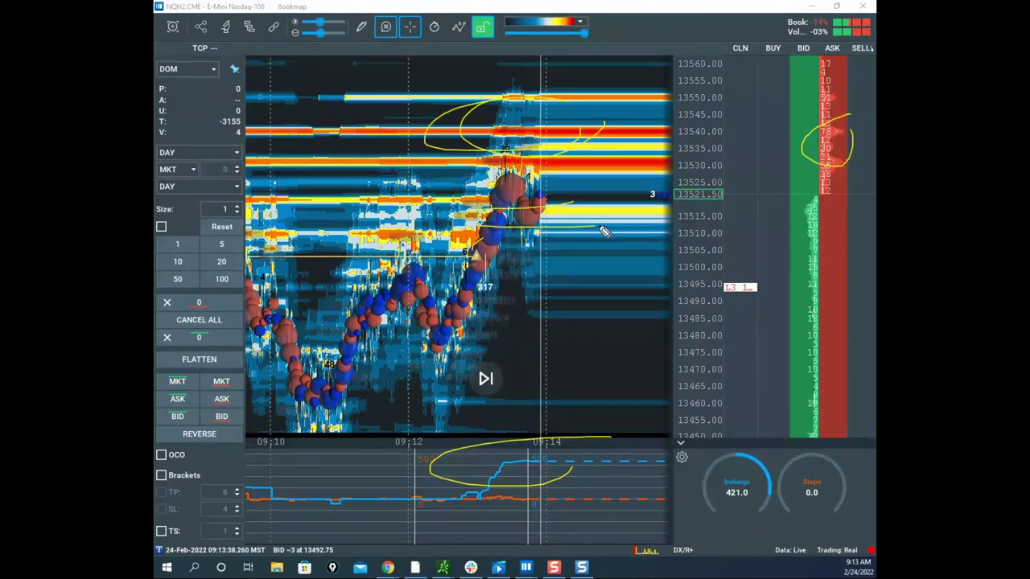
Step: Underline the levels just below current price, sketch a path up into the 13540–13550 bands and back down, then clear the annotations
left_click_drag(600, 228, 606, 224)
mouse_move(509, 204)
left_mouse_down()
mouse_move(540, 196)
mouse_move(566, 146)
left_mouse_up()
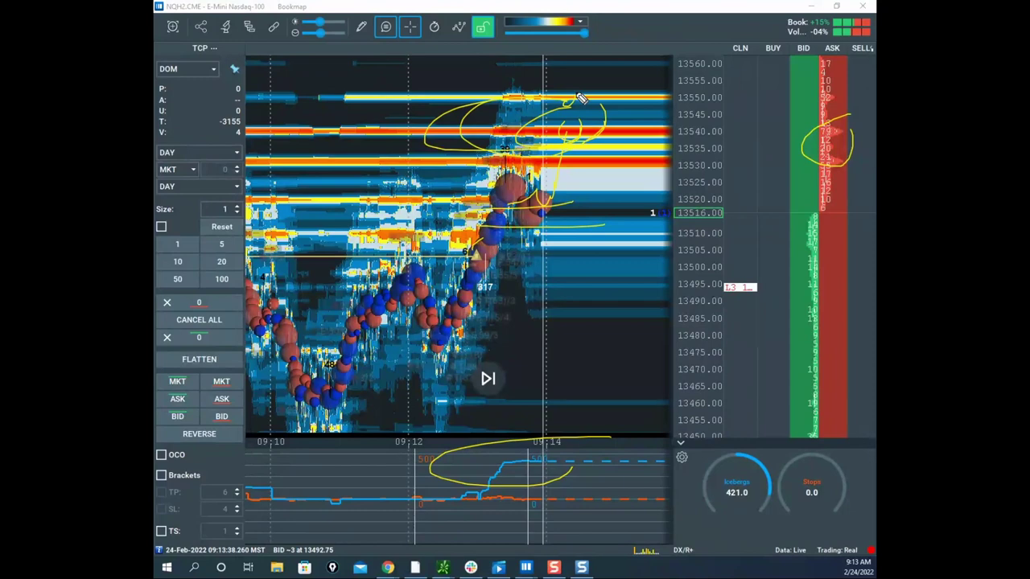
mouse_move(585, 97)
left_mouse_down()
mouse_move(573, 129)
mouse_move(589, 98)
left_mouse_up()
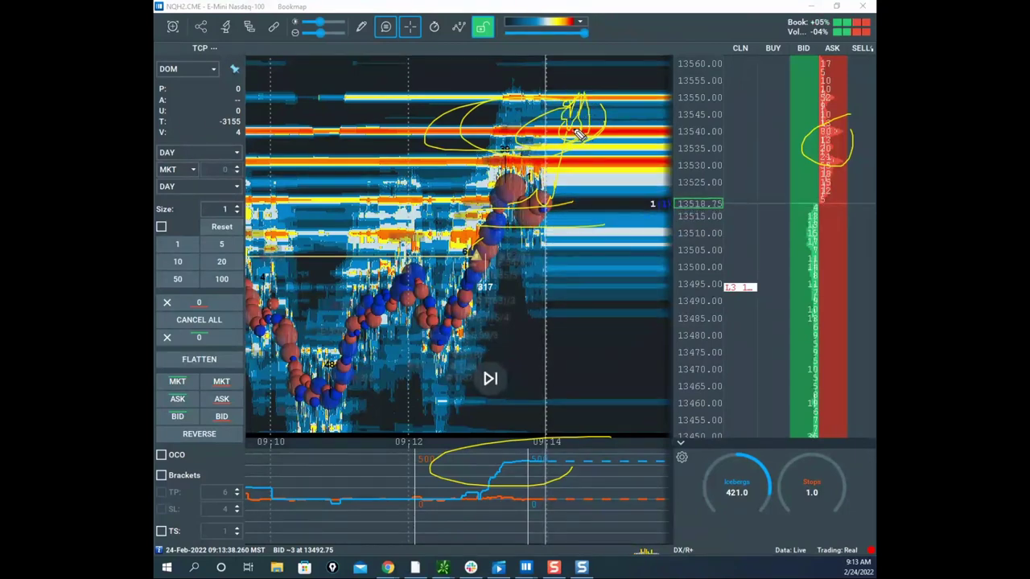
left_click_drag(594, 141, 648, 346)
key("Escape")
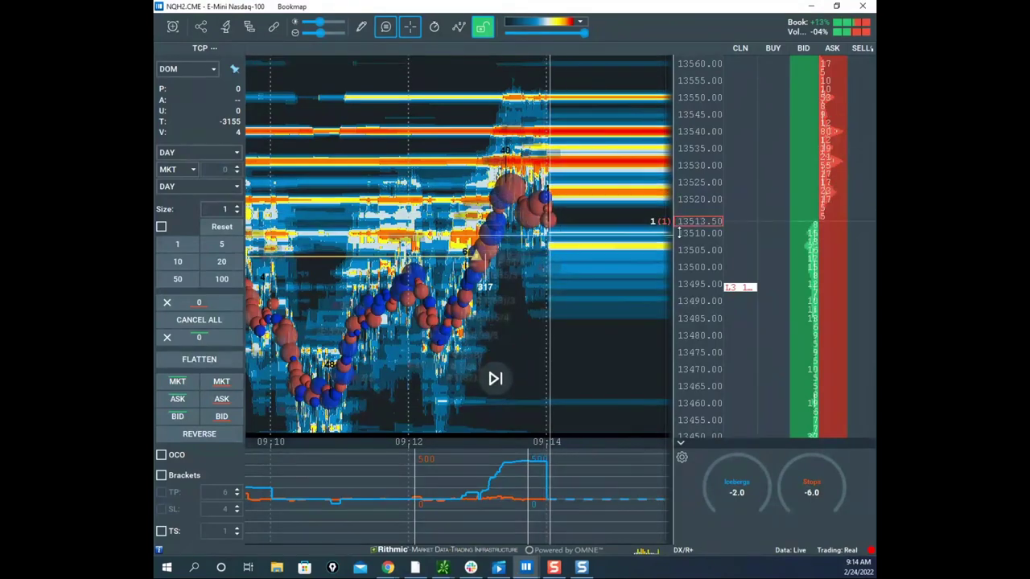
Step: Draw horizontal lines at about 13492 and 13528 on the NQH2 heatmap, bracketing the latest upward move
scroll(677, 234, "up", 2)
scroll(566, 248, "up", 2)
scroll(499, 278, "up", 3)
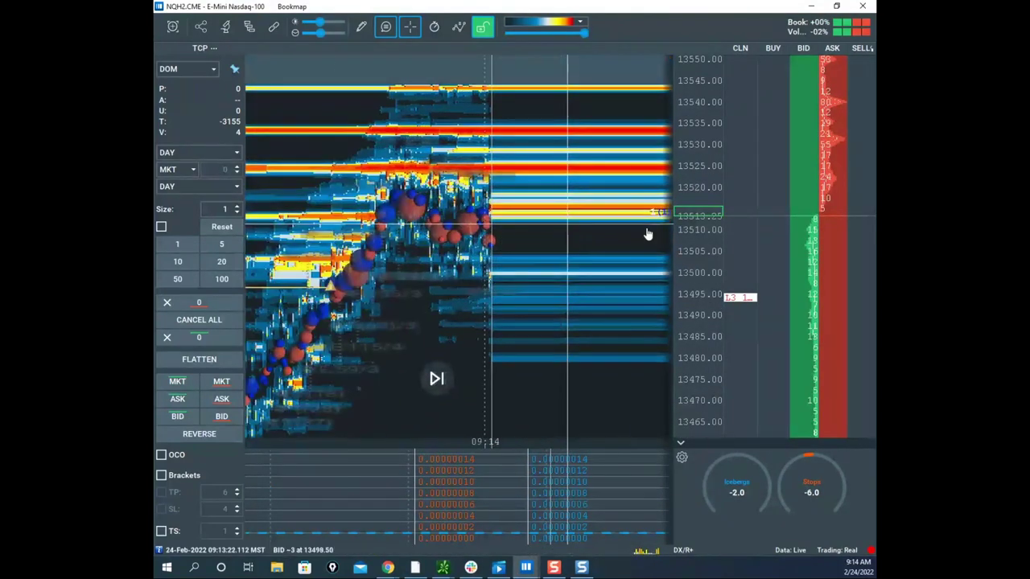
scroll(466, 254, "down", 2)
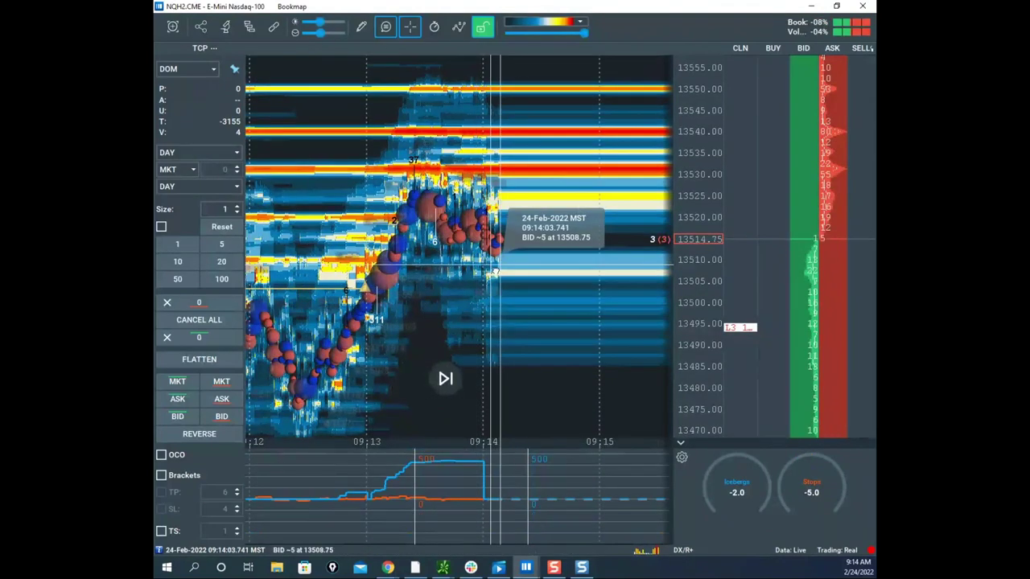
left_click_drag(489, 274, 509, 243)
scroll(688, 188, "down", 1)
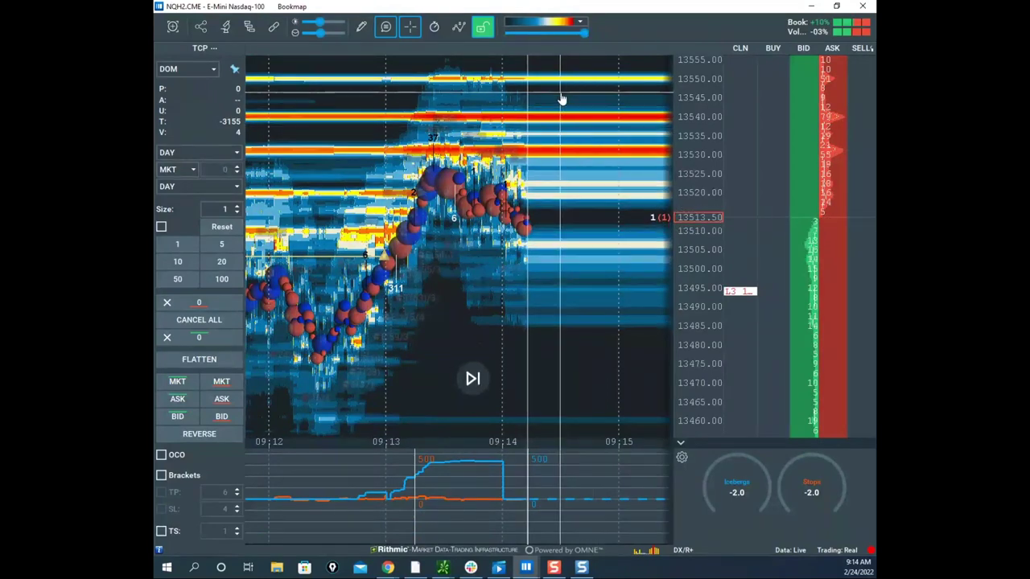
left_click(388, 27)
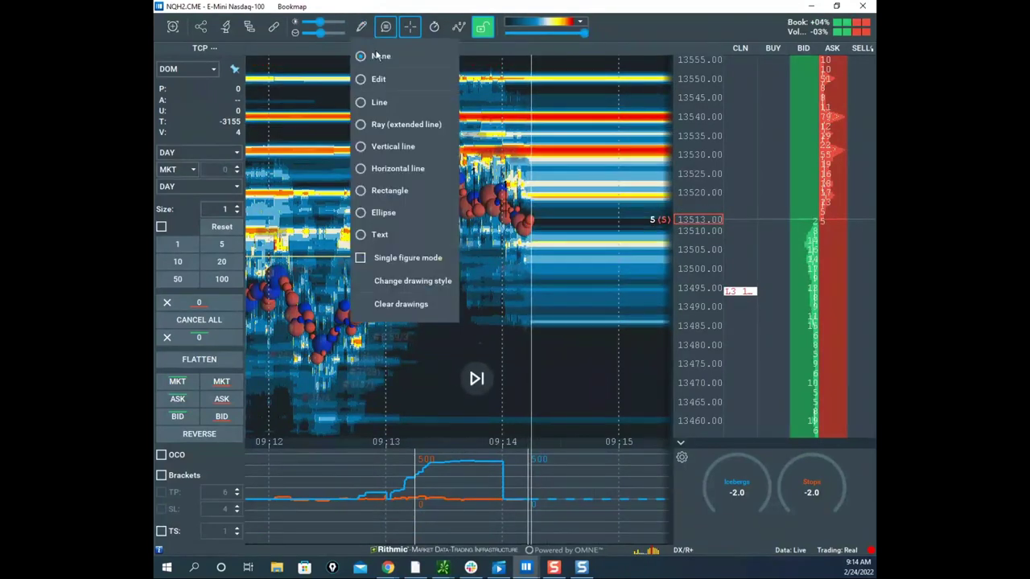
left_click(442, 168)
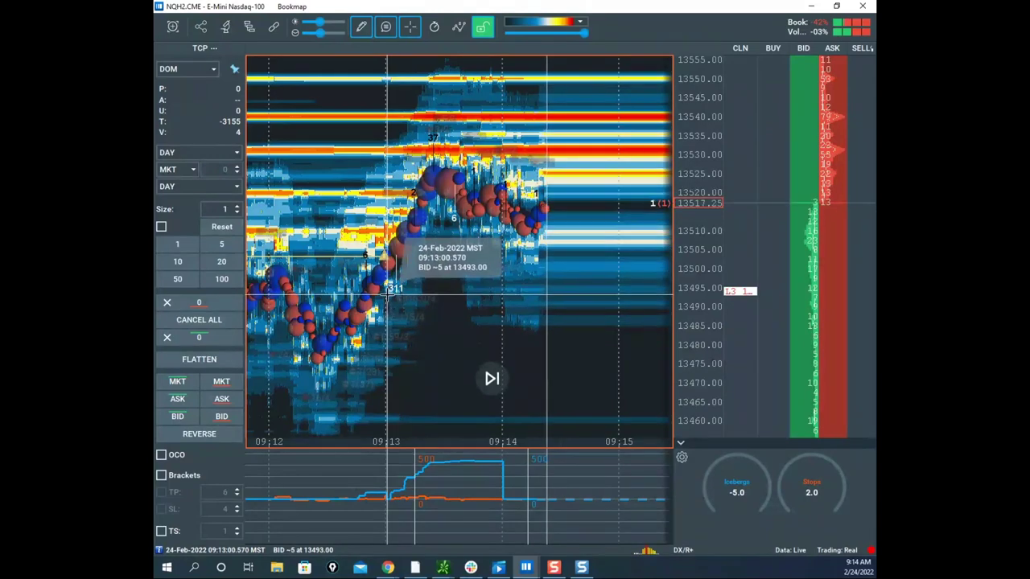
left_click(403, 273)
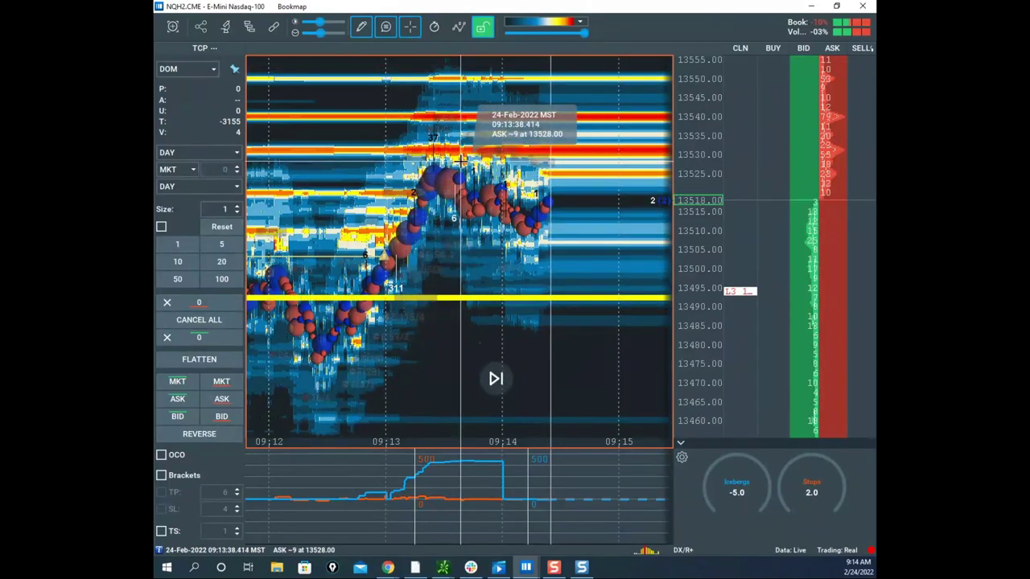
left_click(460, 161)
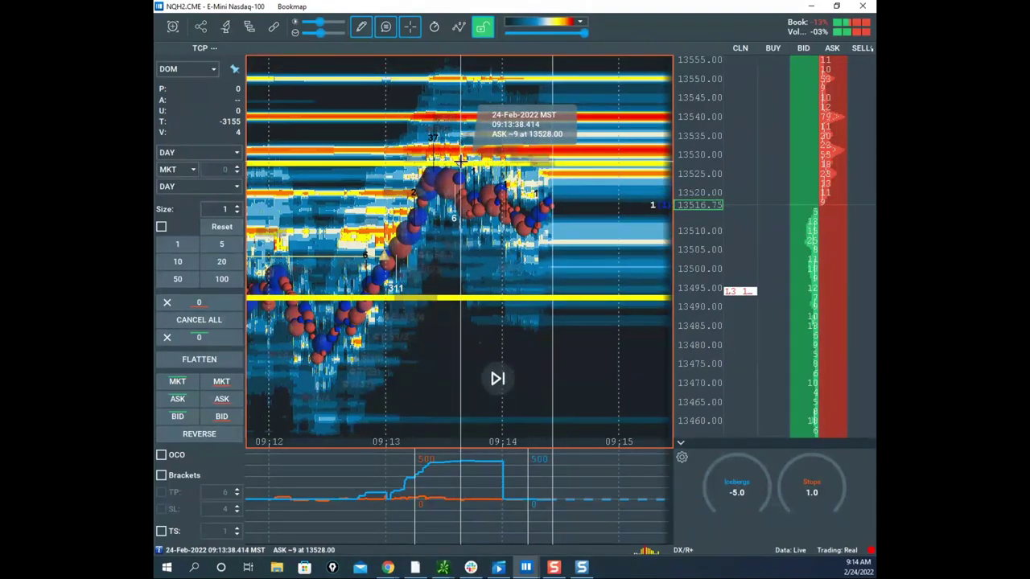
Step: Switch the drawings to edit mode and recolor the upper horizontal line at about 13528 to cyan (0, 255, 255)
left_click(362, 27)
left_click(385, 79)
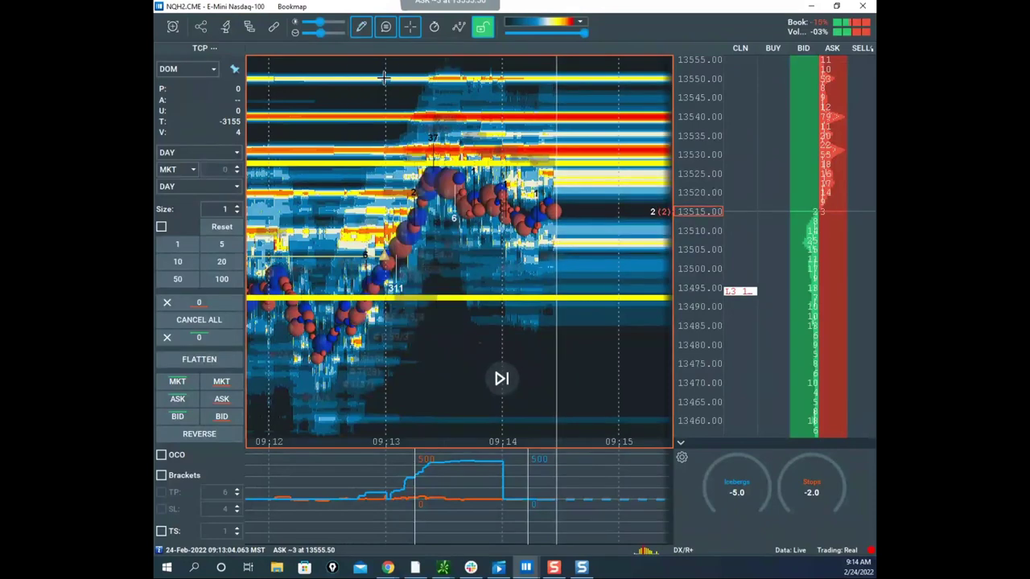
right_click(572, 171)
left_click(591, 182)
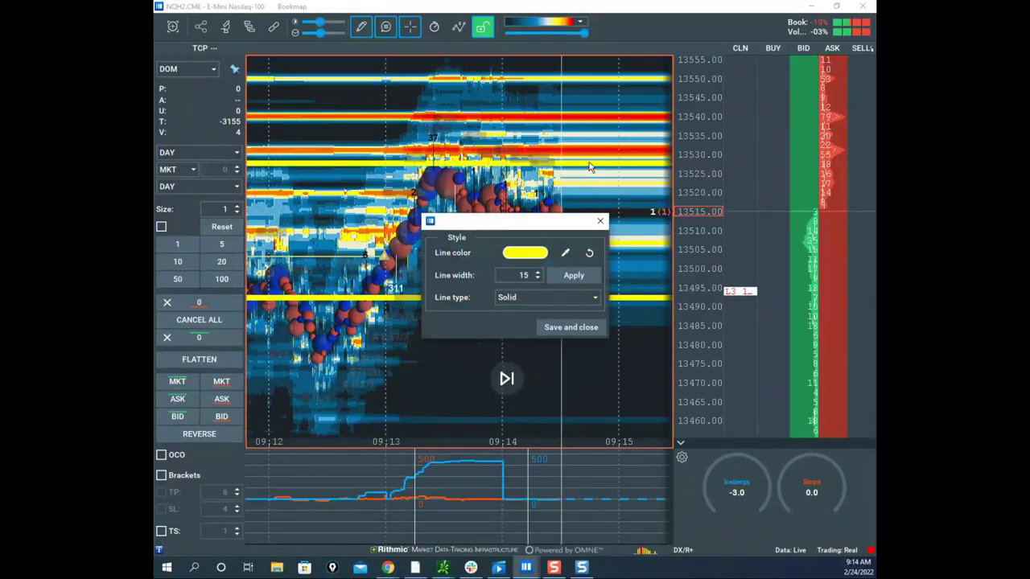
left_click(527, 254)
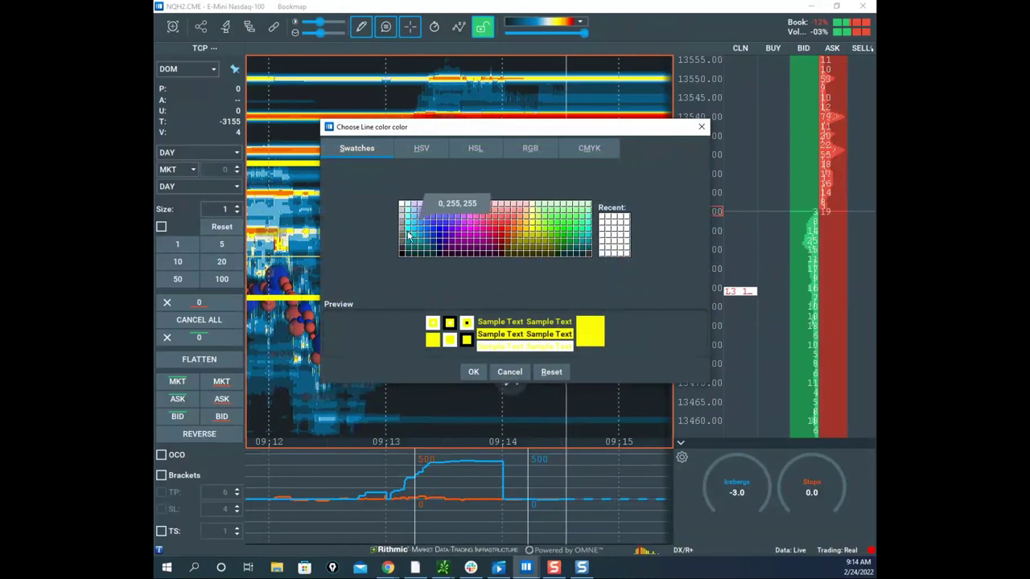
left_click(408, 235)
left_click(473, 371)
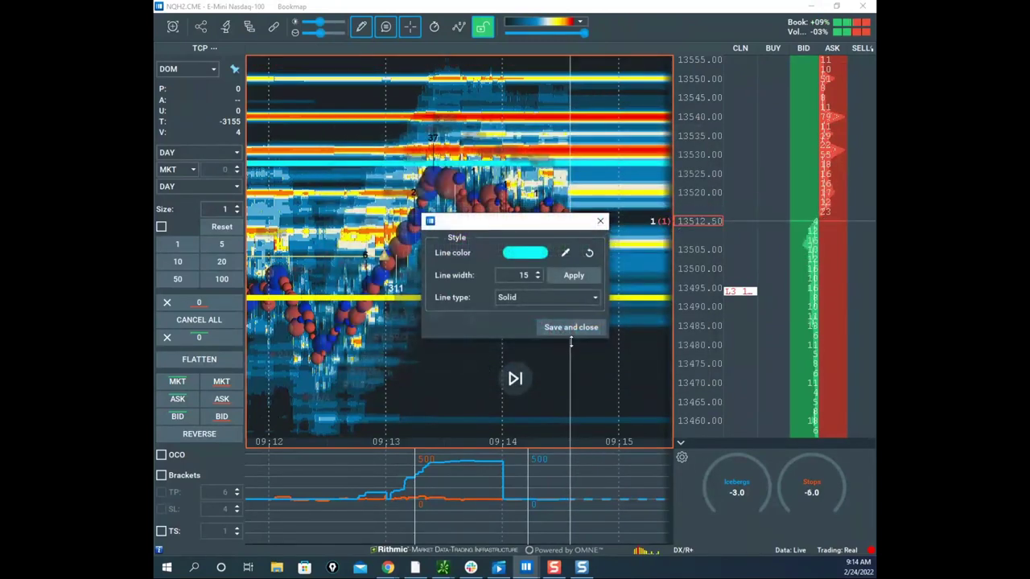
left_click(569, 326)
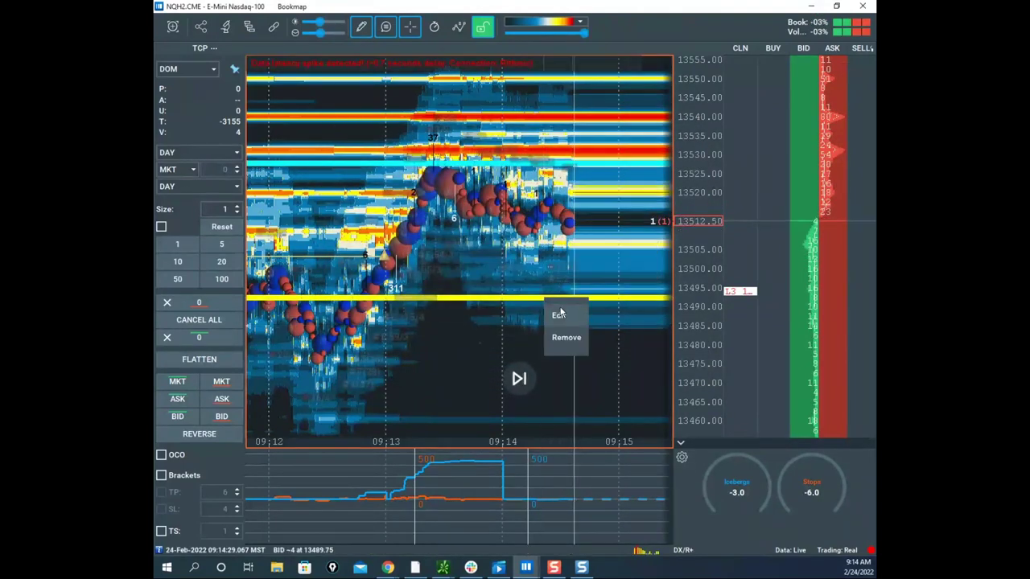
Step: Recolor the lower horizontal line at about 13492 to cyan and set the drawing tool to None
left_click(559, 313)
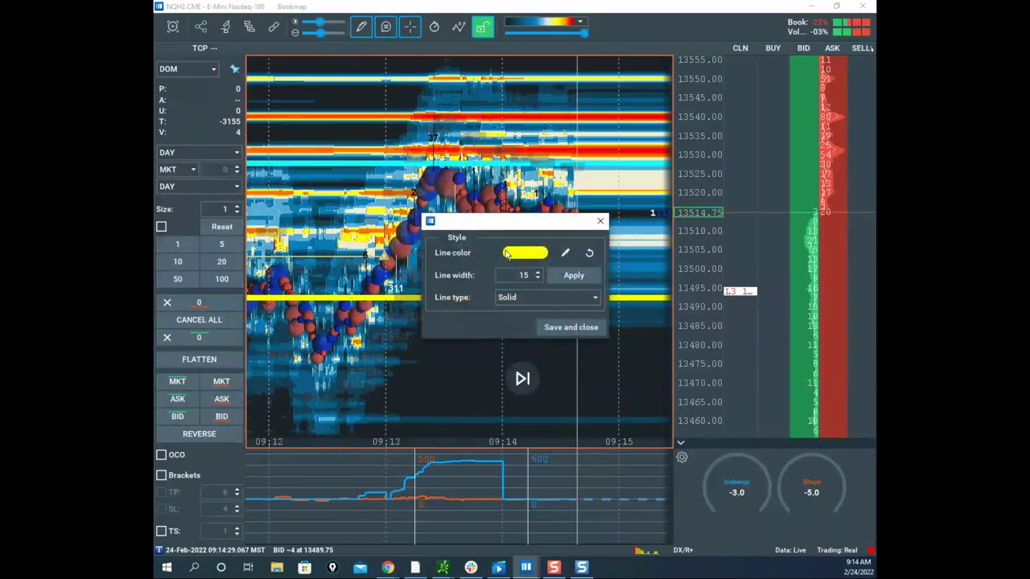
left_click(507, 255)
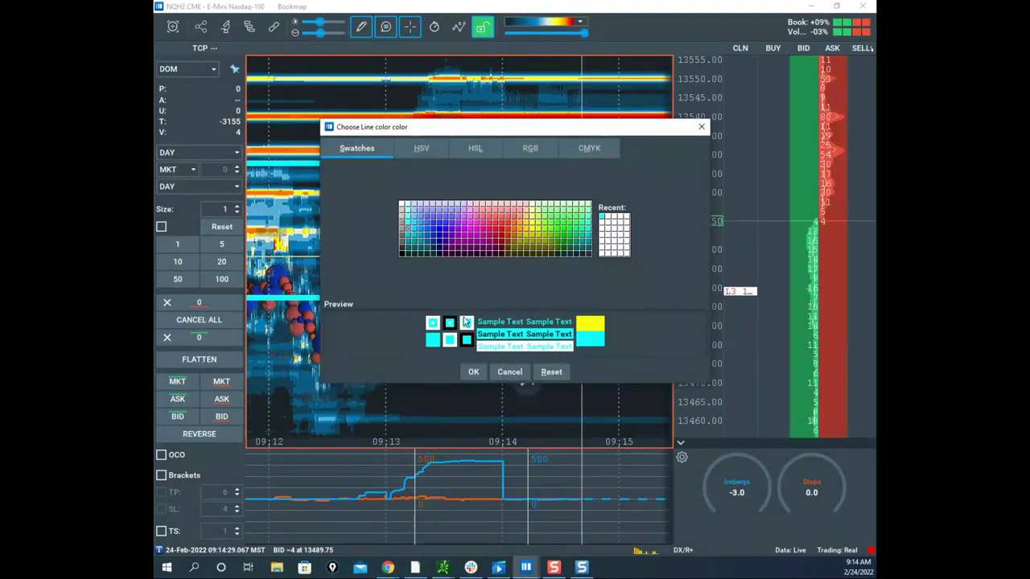
left_click(570, 328)
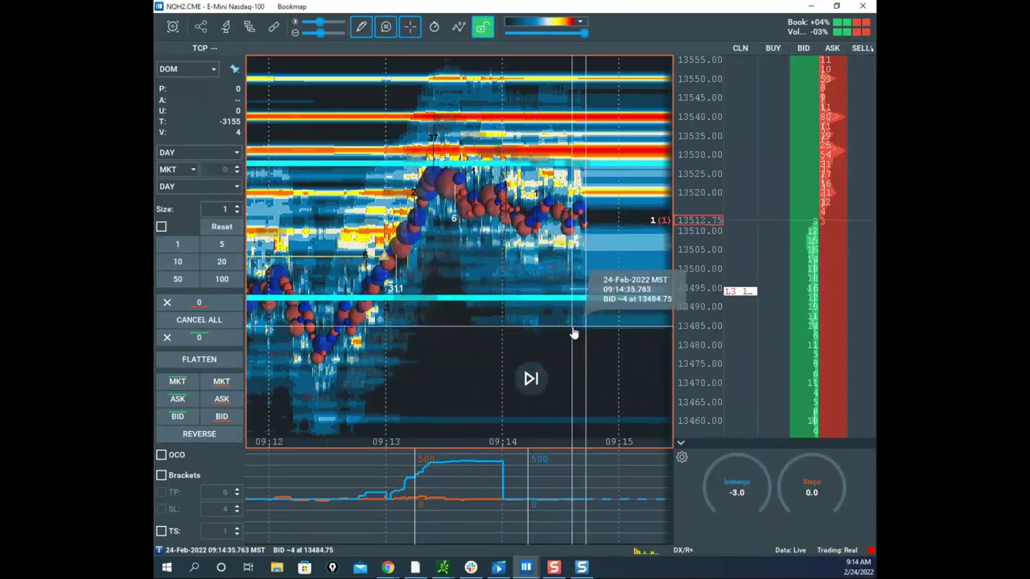
scroll(570, 332, "down", 3)
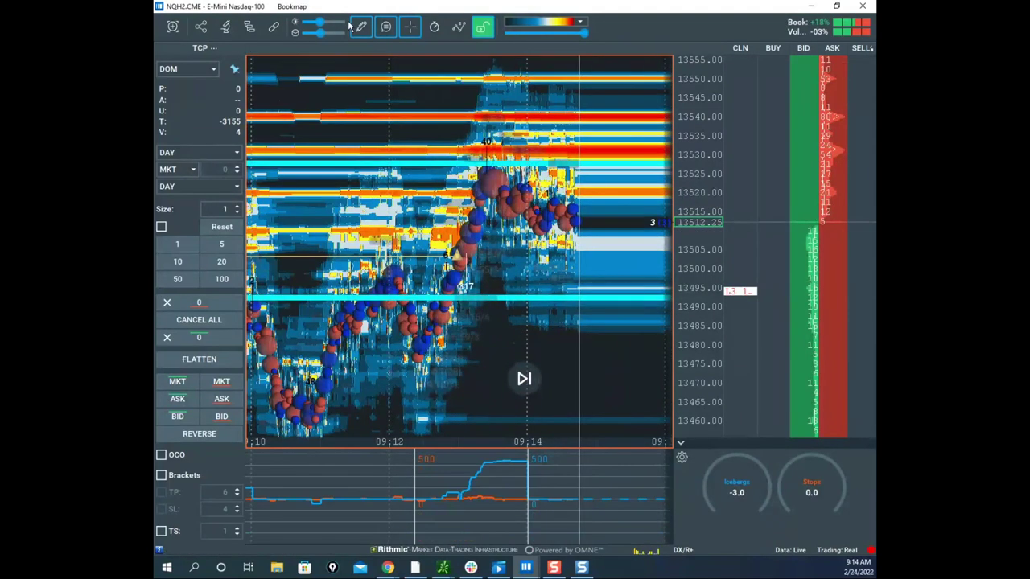
left_click(361, 26)
left_click(379, 51)
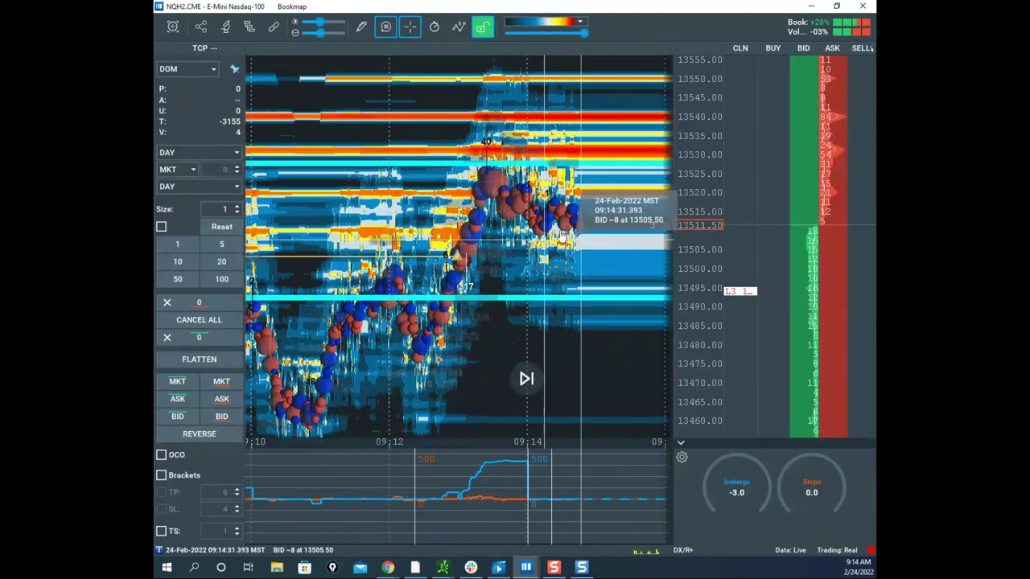
Step: Show more history, circle the bands between about 13530 and 13545, sketch a downward zigzag path, and clear the annotations
scroll(555, 241, "down", 3)
left_click_drag(575, 213, 346, 230)
left_click_drag(486, 231, 602, 239)
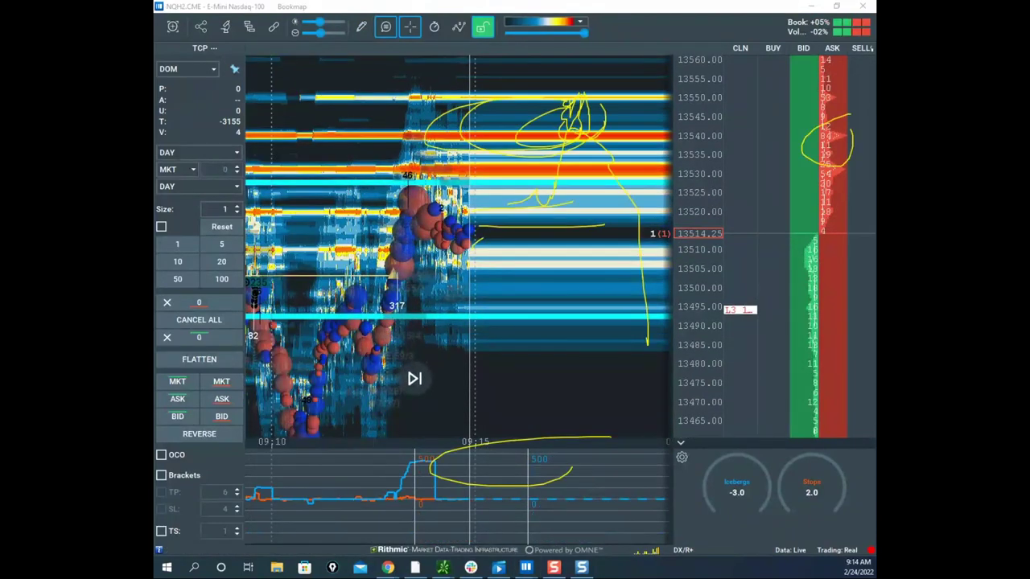
left_click(419, 73)
mouse_move(477, 184)
left_mouse_down()
mouse_move(459, 169)
mouse_move(524, 152)
mouse_move(507, 155)
left_mouse_up()
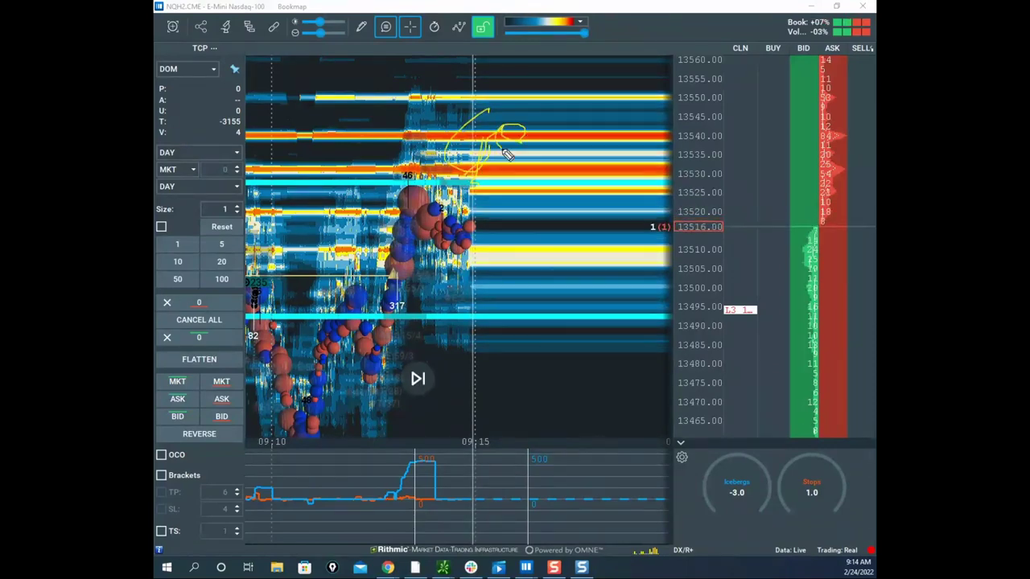
mouse_move(522, 304)
left_mouse_down()
mouse_move(571, 407)
mouse_move(603, 345)
mouse_move(660, 488)
mouse_move(650, 506)
left_mouse_up()
key("Escape")
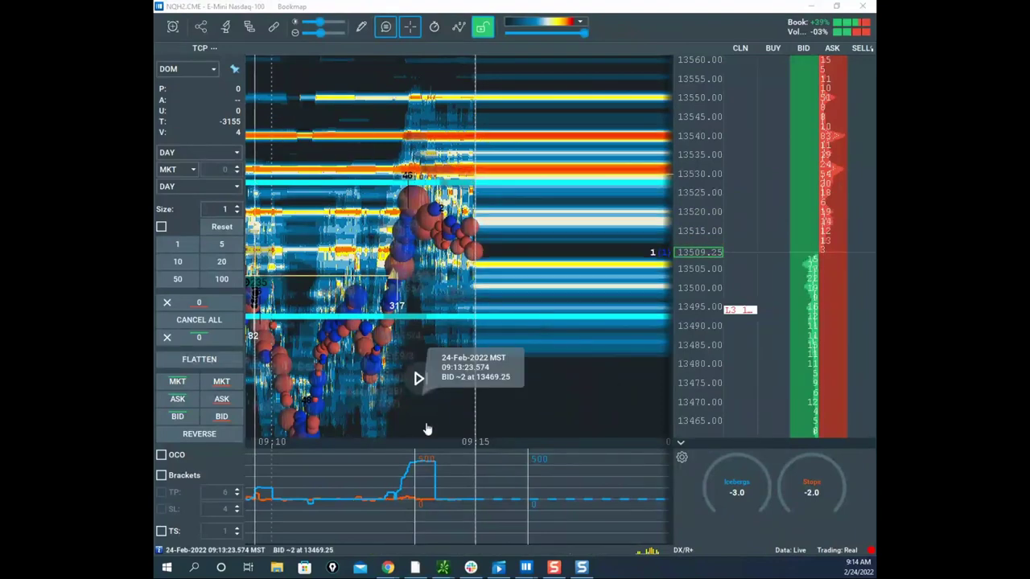
Step: Switch to the Chrome remote desktop session, maximized, and review the NQ, ES and RTY ETH VWAP charts with relative volume
mouse_move(399, 566)
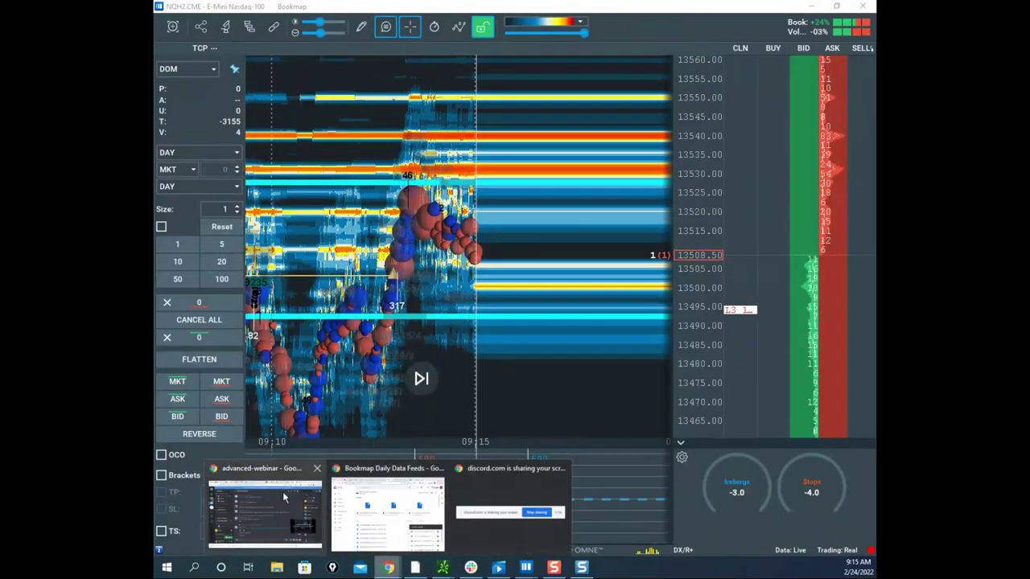
left_click(387, 513)
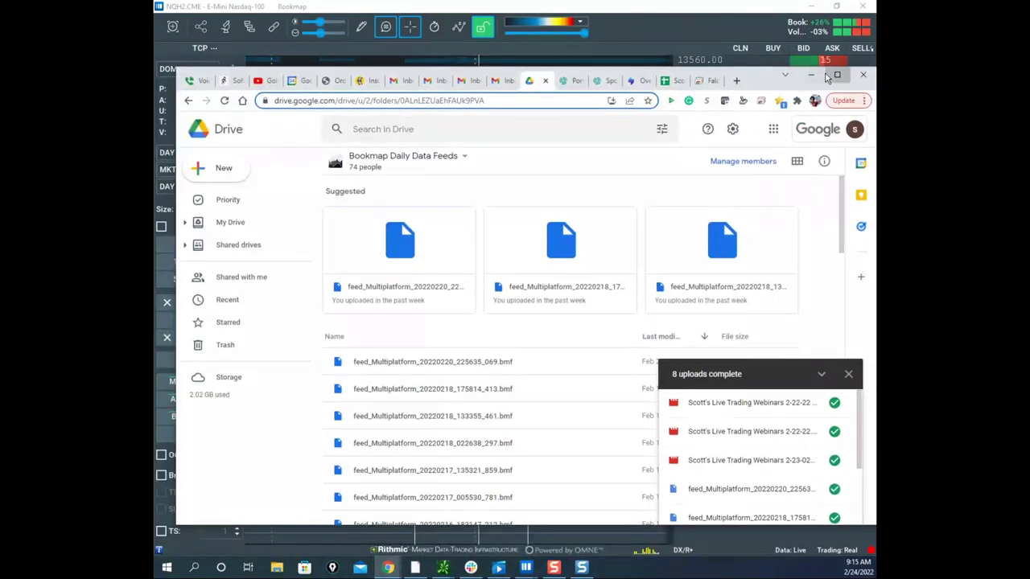
left_click(829, 76)
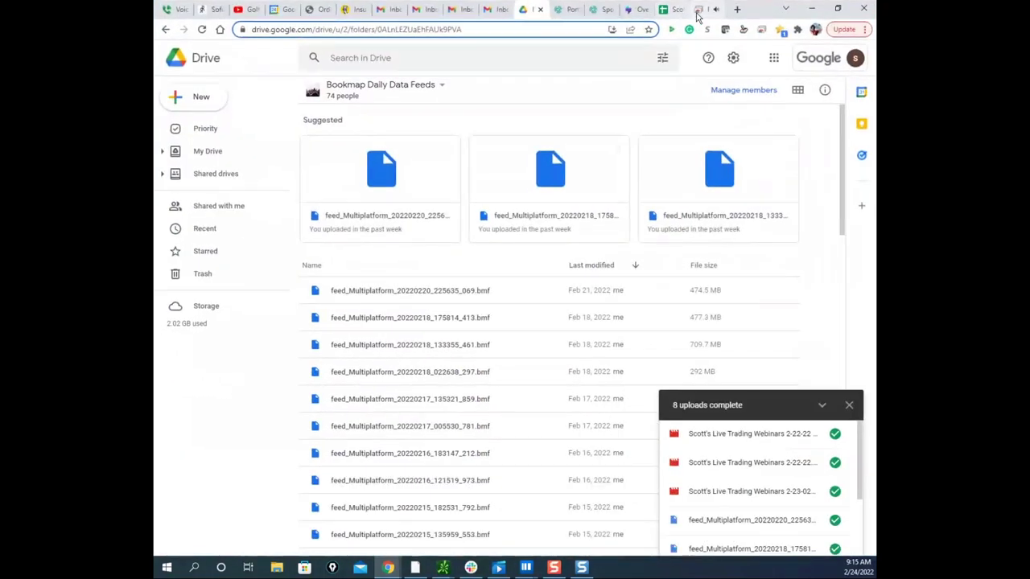
left_click(698, 15)
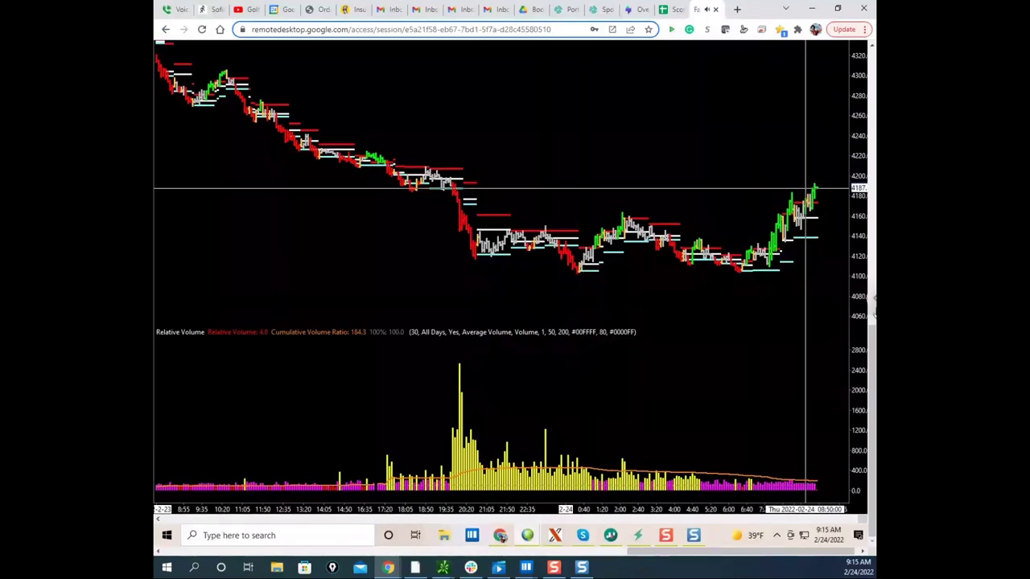
left_click_drag(874, 369, 873, 330)
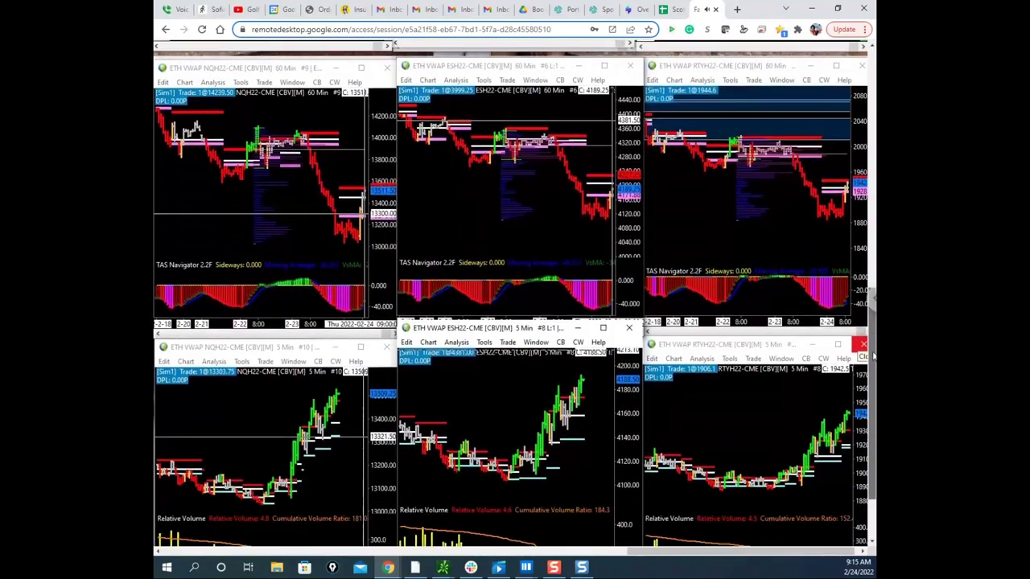
left_click_drag(874, 356, 872, 322)
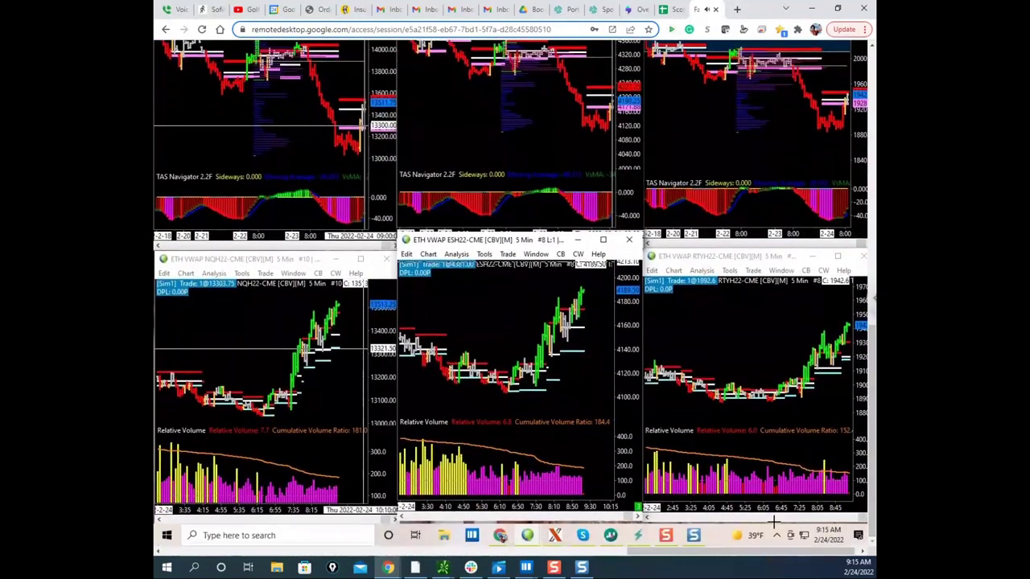
Step: Examine the S&P 6000-volume chart's VWAP bands, target levels and cumulative delta in the remote session
left_click_drag(741, 556, 519, 551)
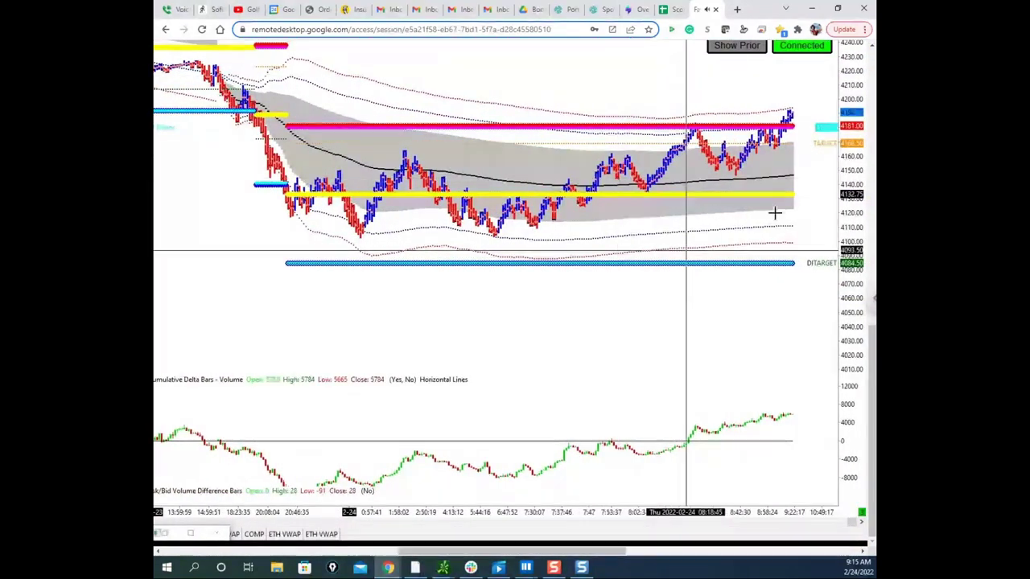
scroll(871, 362, "up", 2)
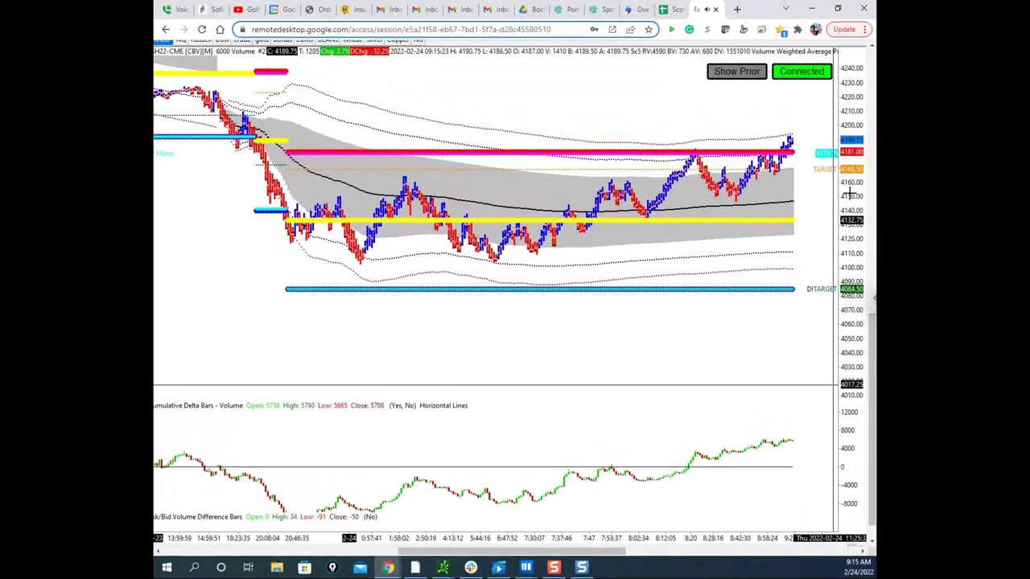
left_click(802, 72)
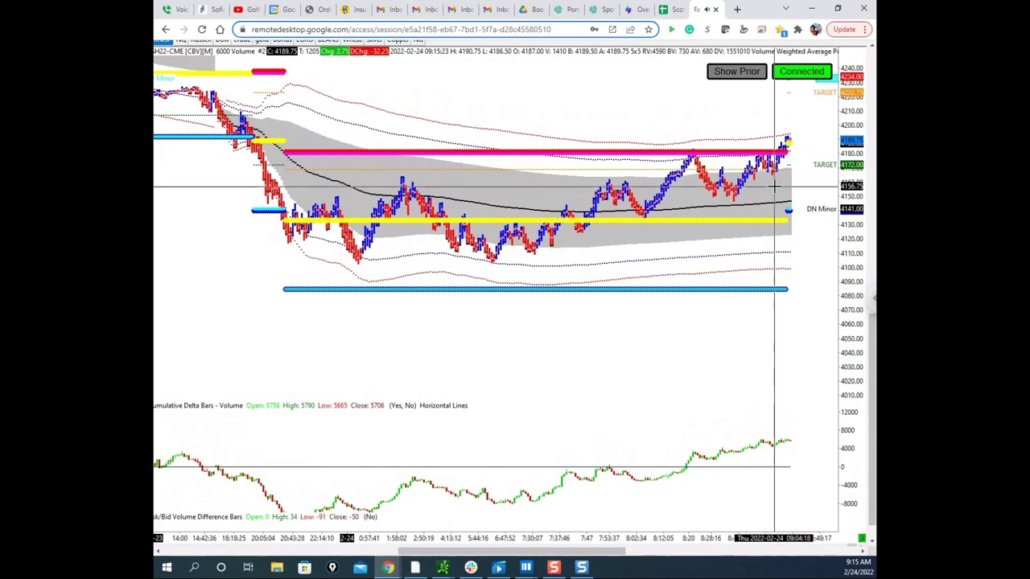
left_click_drag(846, 293, 873, 338)
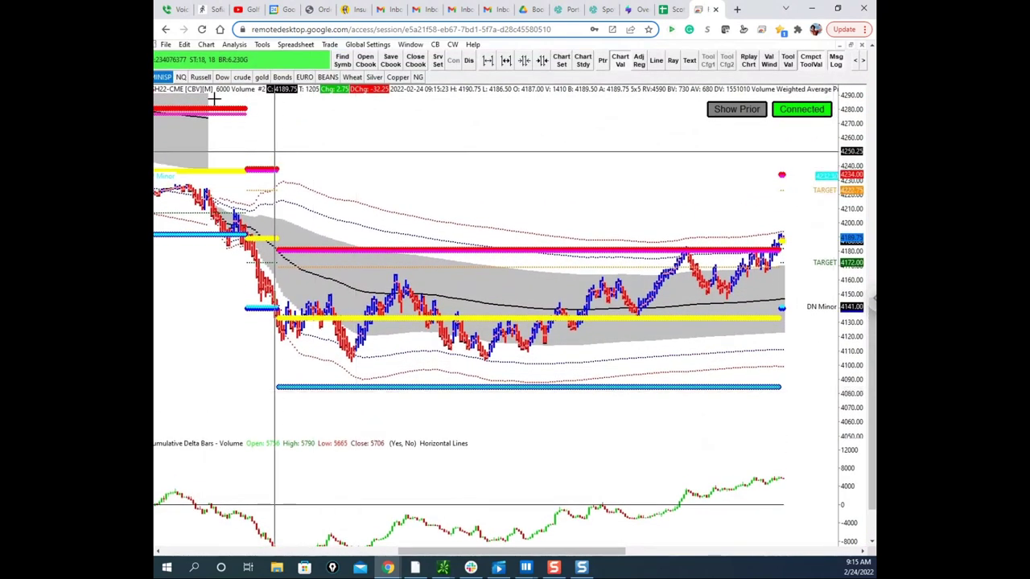
Step: Show the NQ chartbook, replace the old annotations with black sketches of a path down from about 13520 through 13467.75, and circle DN Minor
left_click(181, 77)
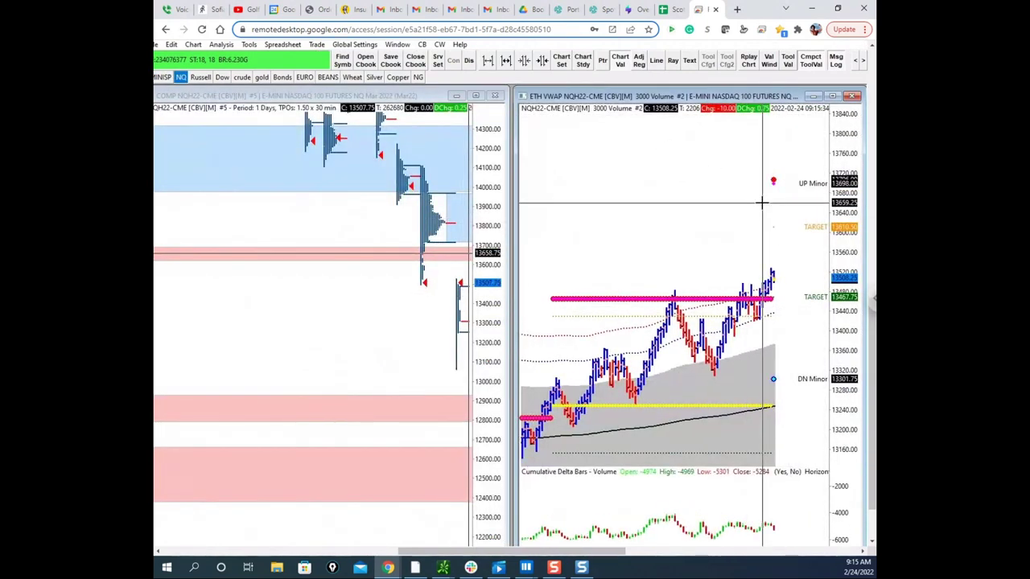
left_click(332, 567)
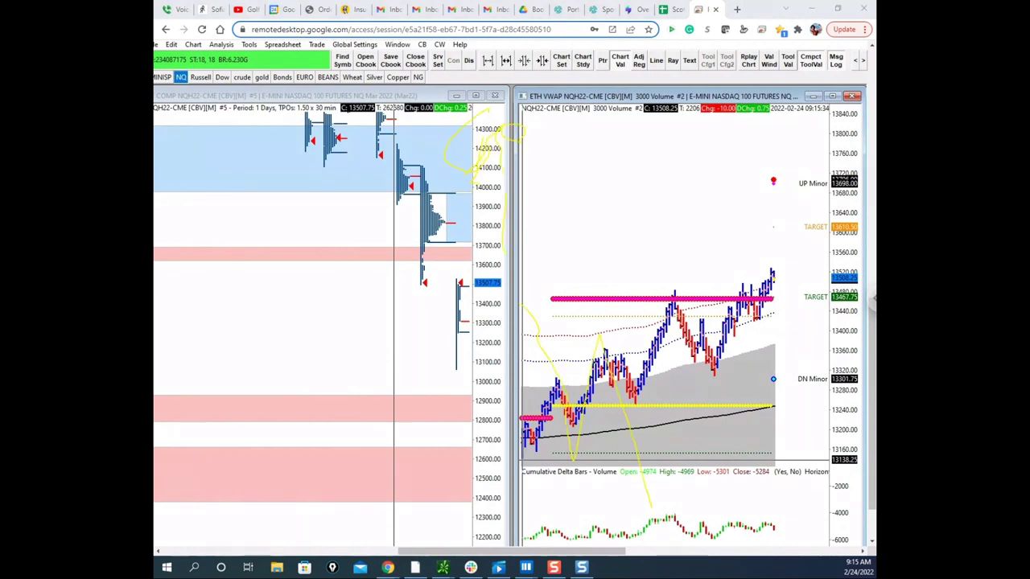
key("ctrl+shift+7")
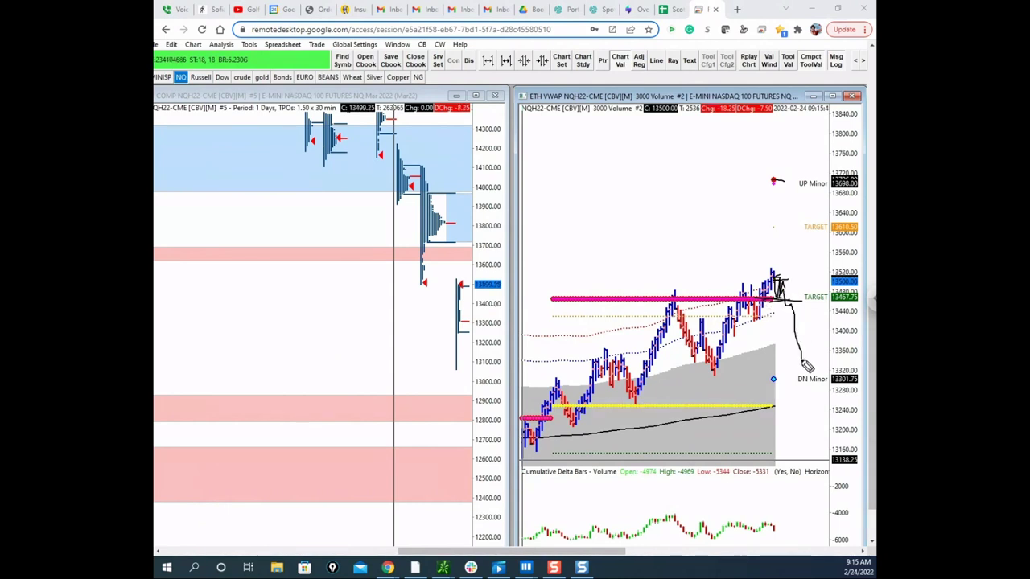
left_click_drag(803, 362, 804, 447)
left_click_drag(790, 372, 791, 392)
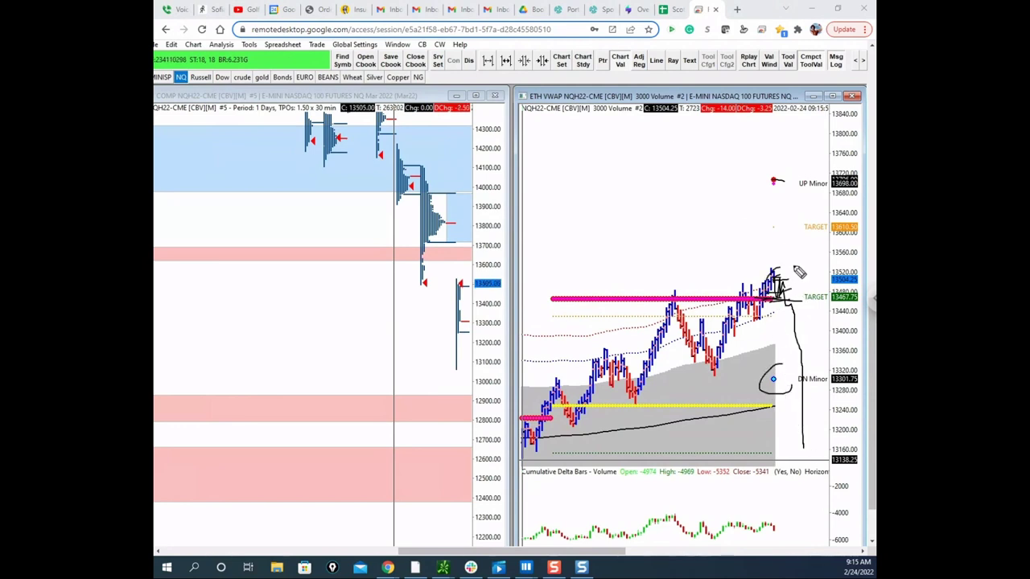
left_click_drag(782, 270, 803, 360)
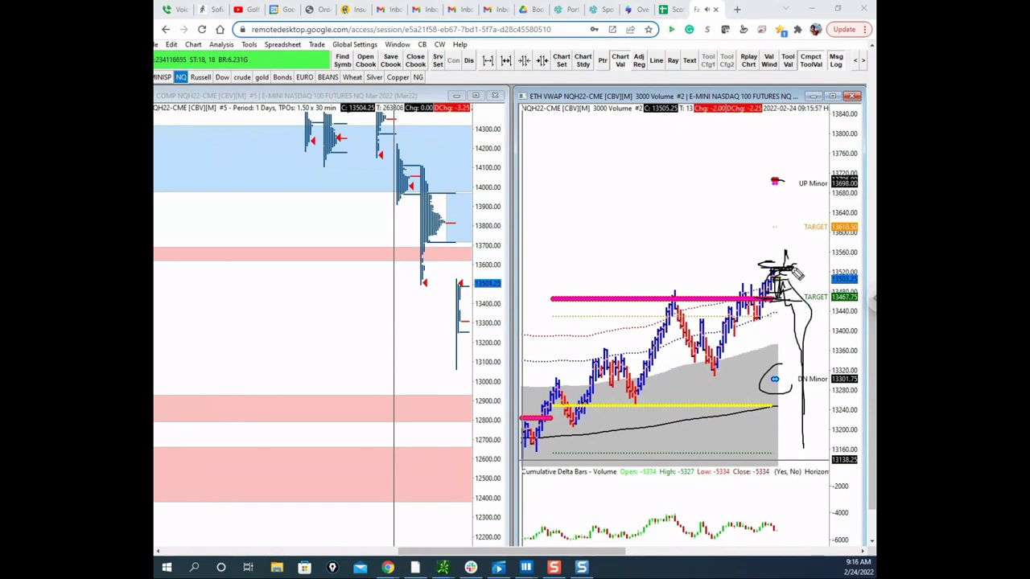
Step: Circle UP Minor and its 13698 label on the NQ chart, sketch a rise toward 13610.50, and clear all annotations
left_click_drag(793, 167, 820, 185)
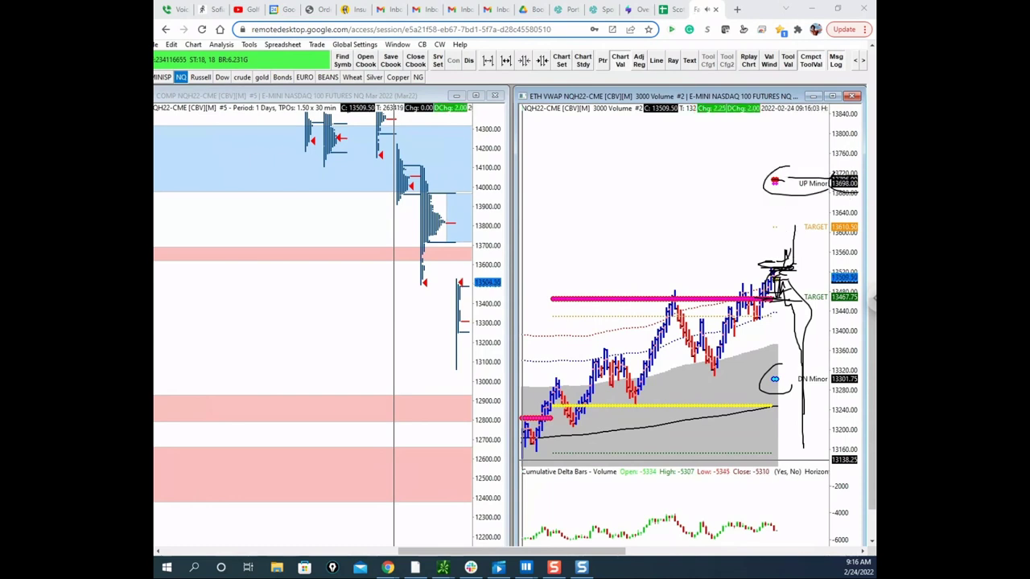
key("Escape")
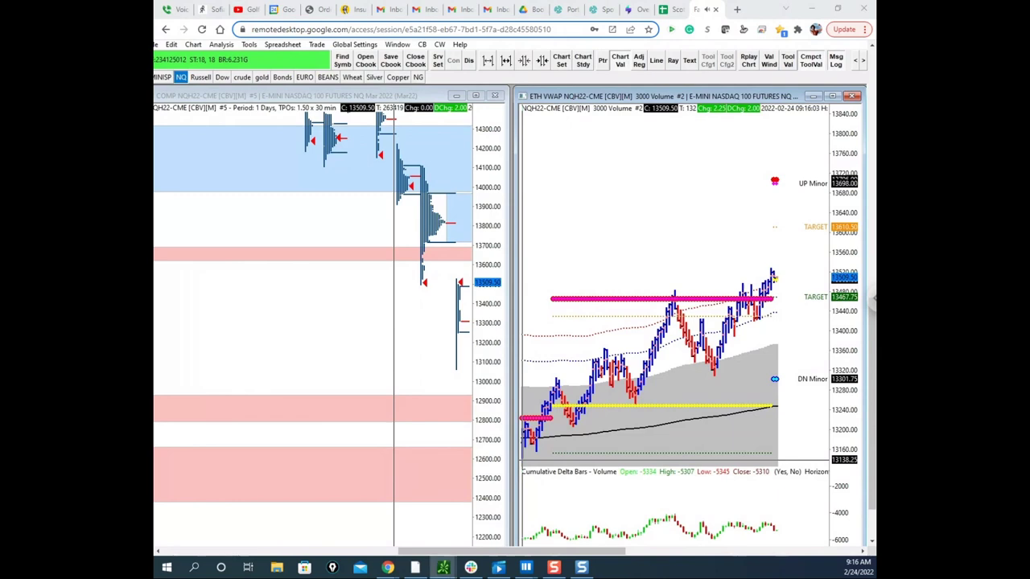
Step: Switch to thinkorswim, review the daily /NQ chart with its horizontal levels, and return to the remote NQ charts
left_click(443, 567)
left_click_drag(352, 179, 561, 169)
left_click(565, 168)
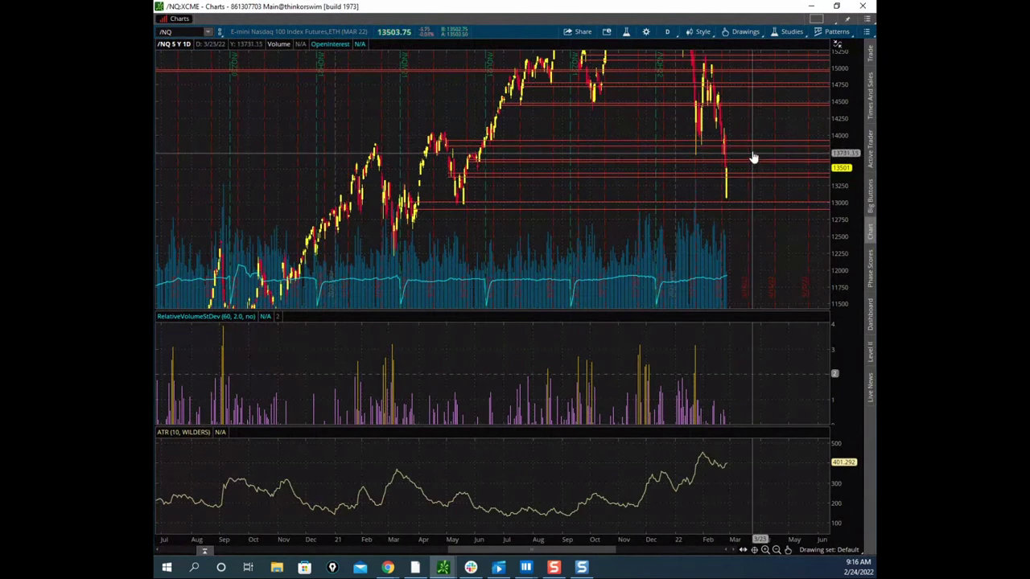
mouse_move(753, 157)
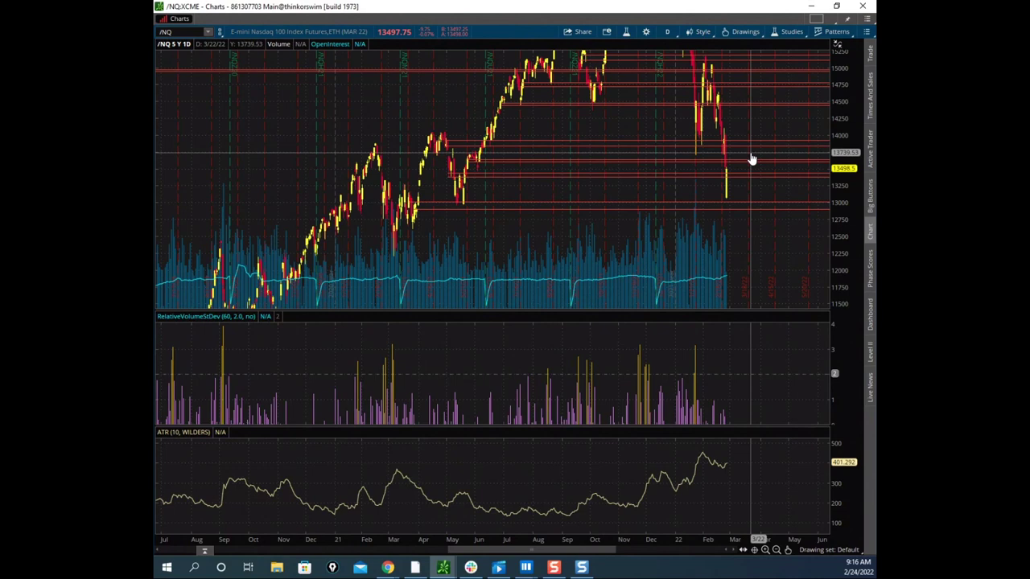
left_click_drag(673, 6, 156, 321)
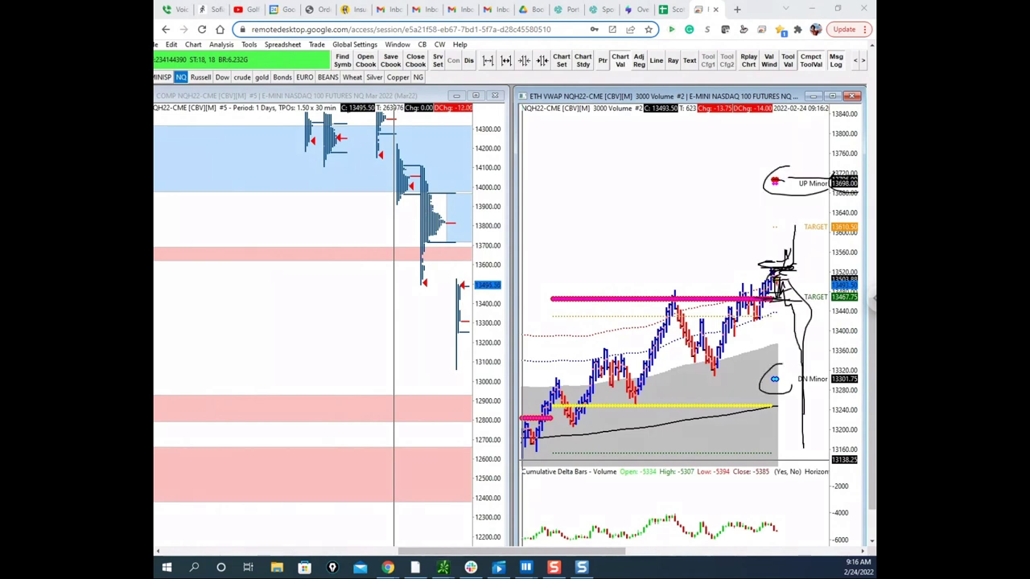
Step: Circle UP Minor, link it to the profile edge near 13710, sketch rising and falling paths on both NQ charts, and clear the annotations
key("Escape")
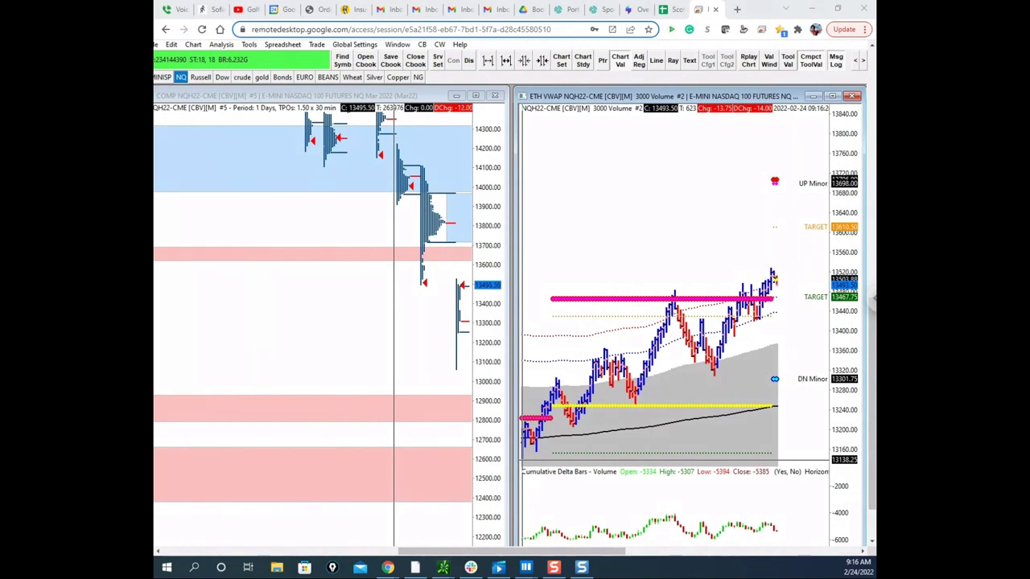
left_click_drag(800, 172, 473, 251)
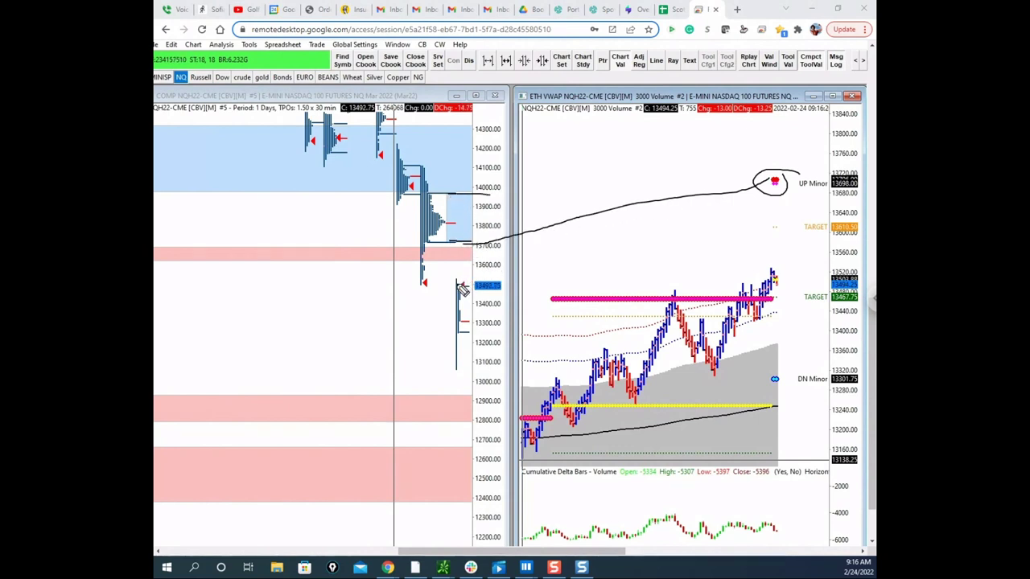
left_click_drag(466, 275, 474, 246)
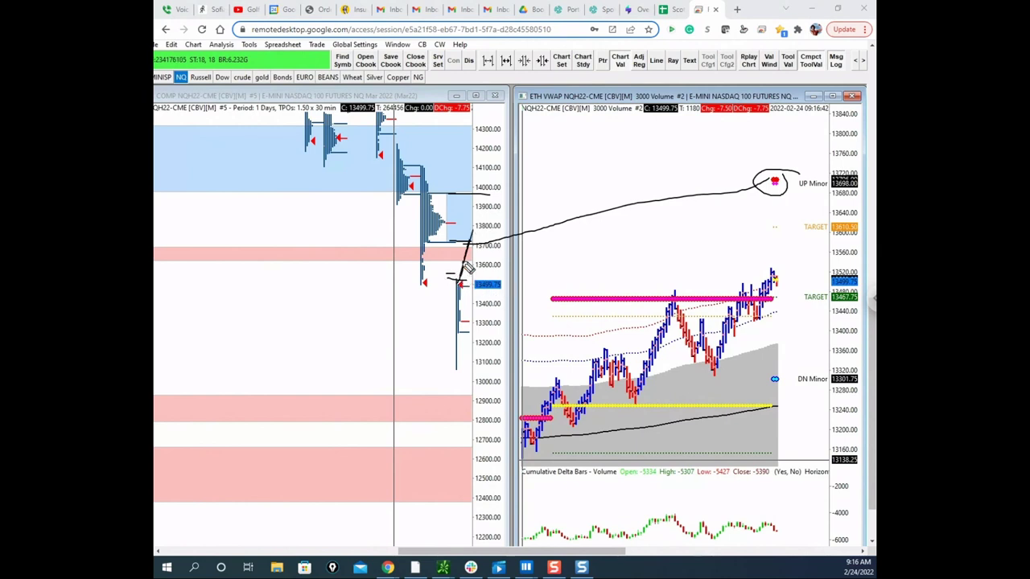
left_click_drag(475, 243, 477, 325)
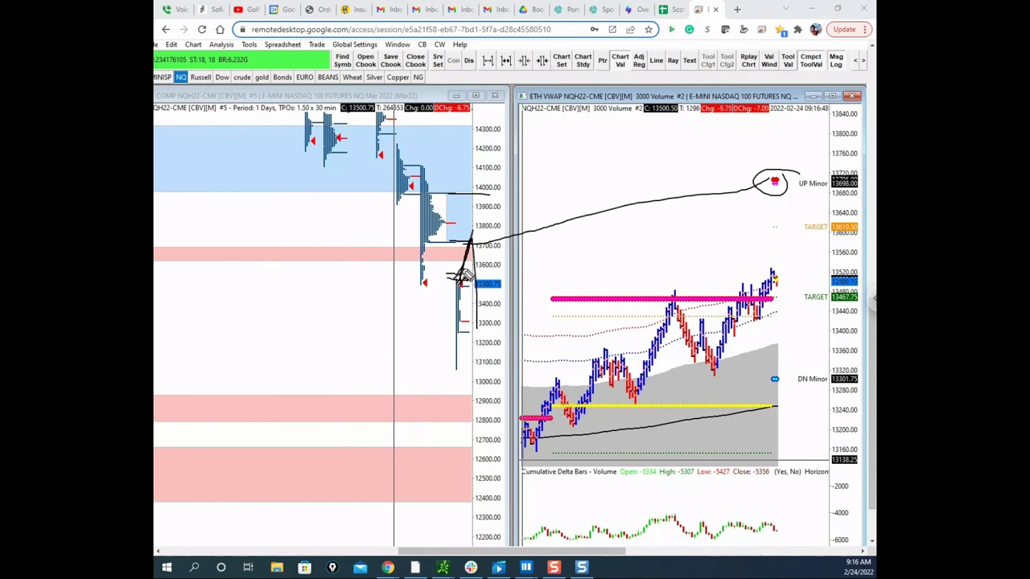
left_click_drag(774, 295, 787, 402)
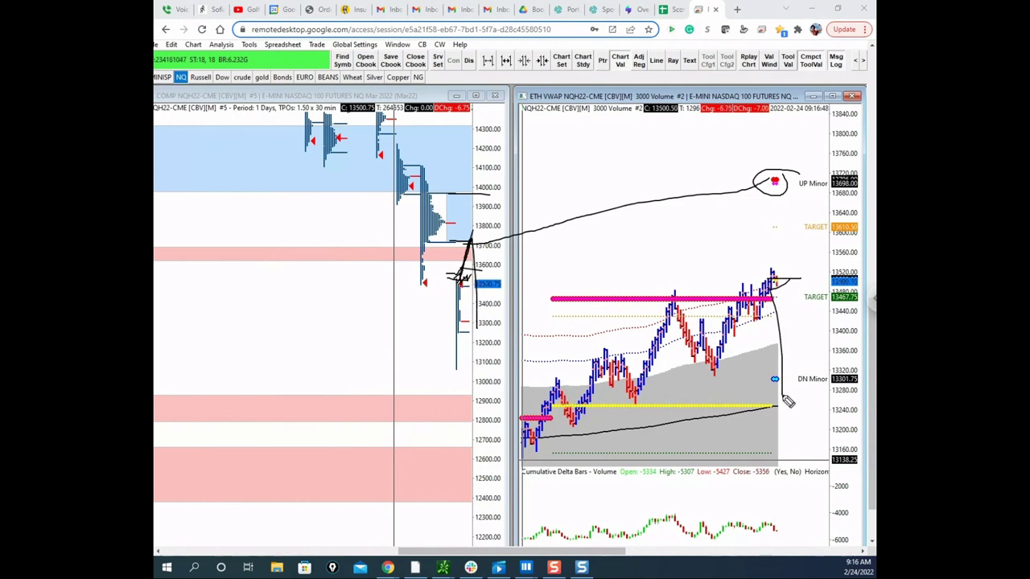
key("Escape")
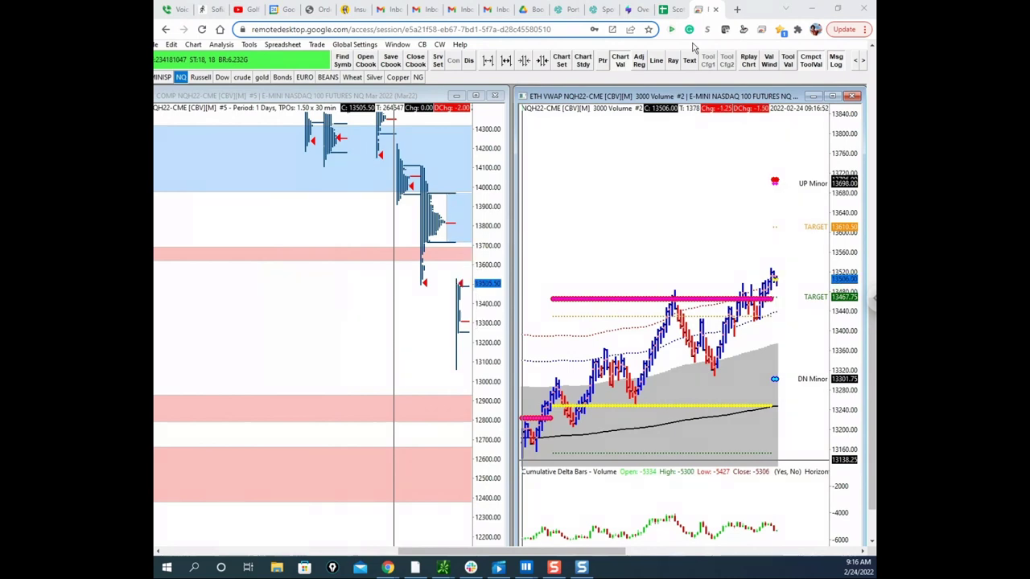
Step: Switch to the NQ Bookmap, sketch breakout paths above about 13527 and below about 13492, circle the range between them, and clear the sketches
left_click_drag(759, 11, 155, 177)
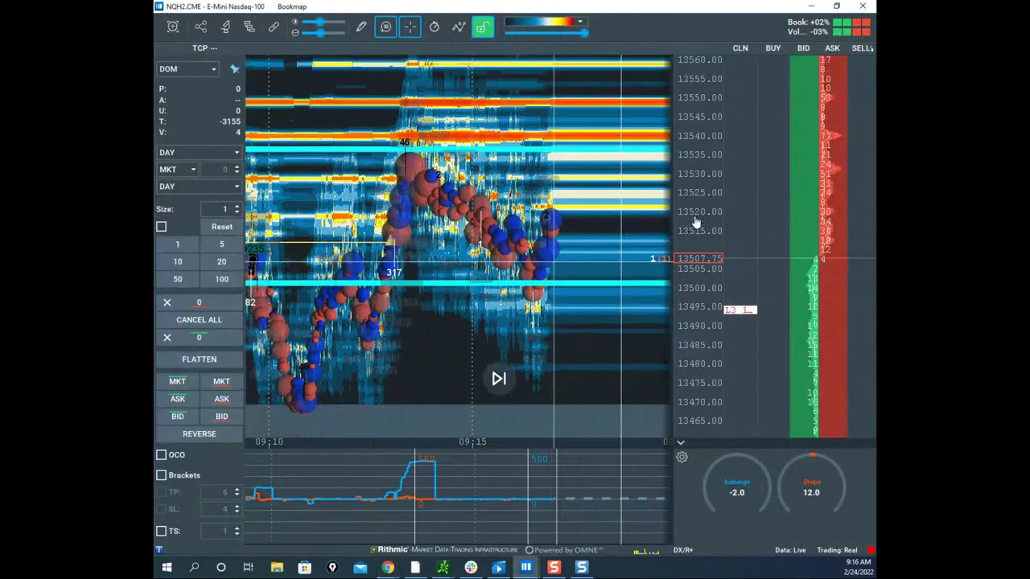
scroll(695, 225, "down", 1)
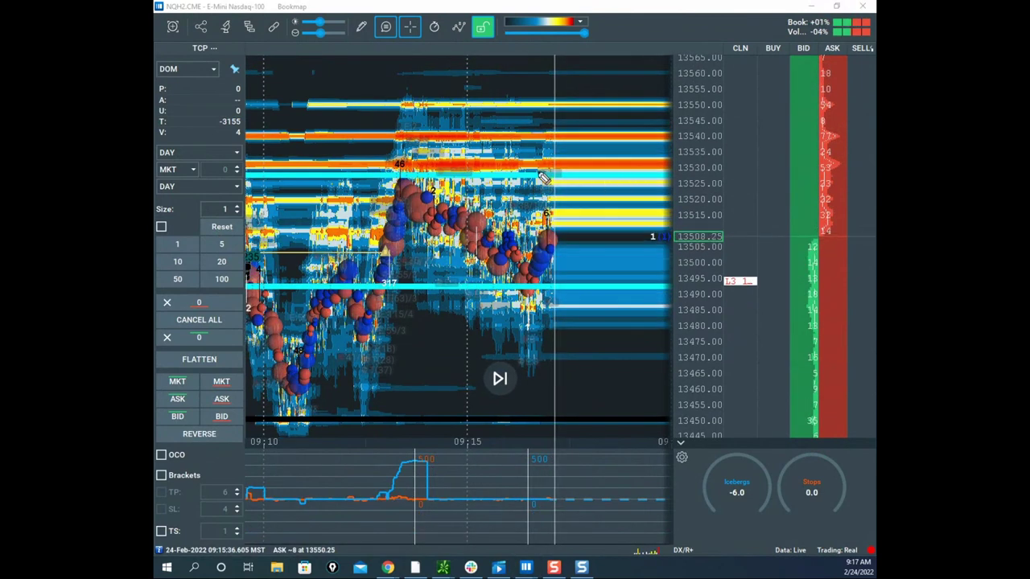
left_click_drag(587, 287, 613, 284)
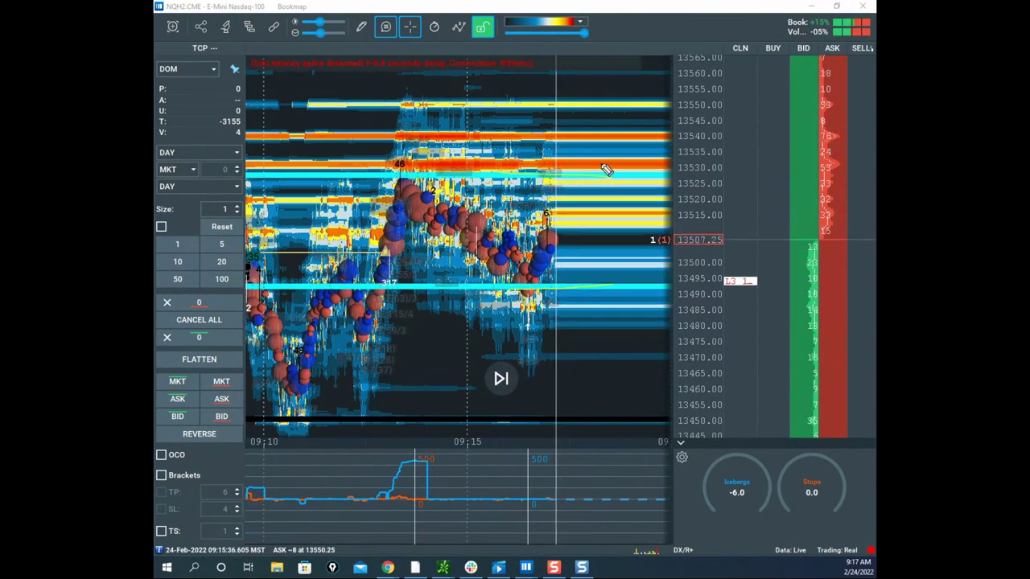
mouse_move(548, 172)
left_mouse_down()
mouse_move(576, 56)
mouse_move(604, 88)
mouse_move(651, 52)
left_mouse_up()
mouse_move(548, 177)
left_mouse_down()
mouse_move(565, 419)
mouse_move(602, 292)
mouse_move(609, 466)
left_mouse_up()
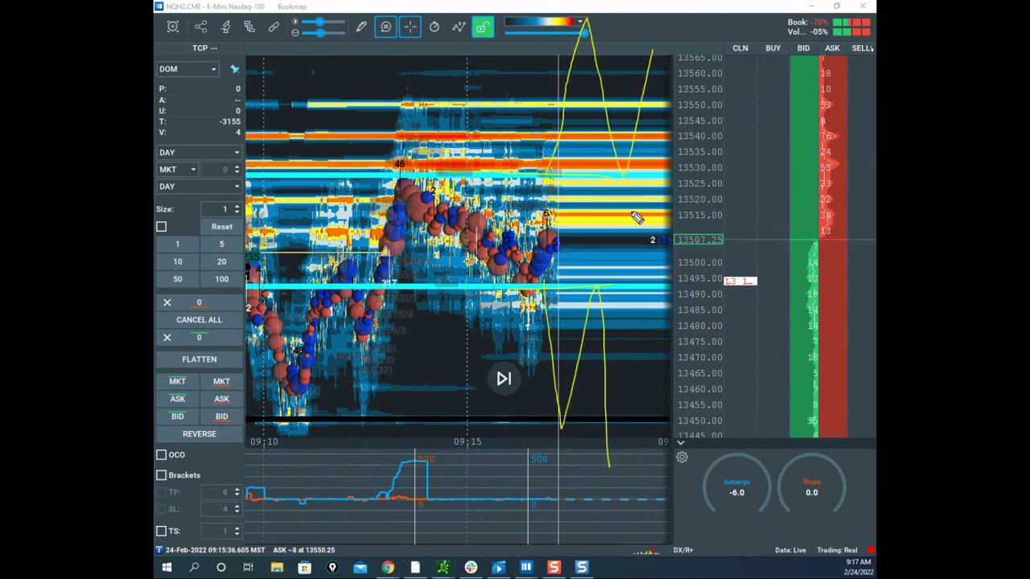
left_click_drag(621, 176, 593, 271)
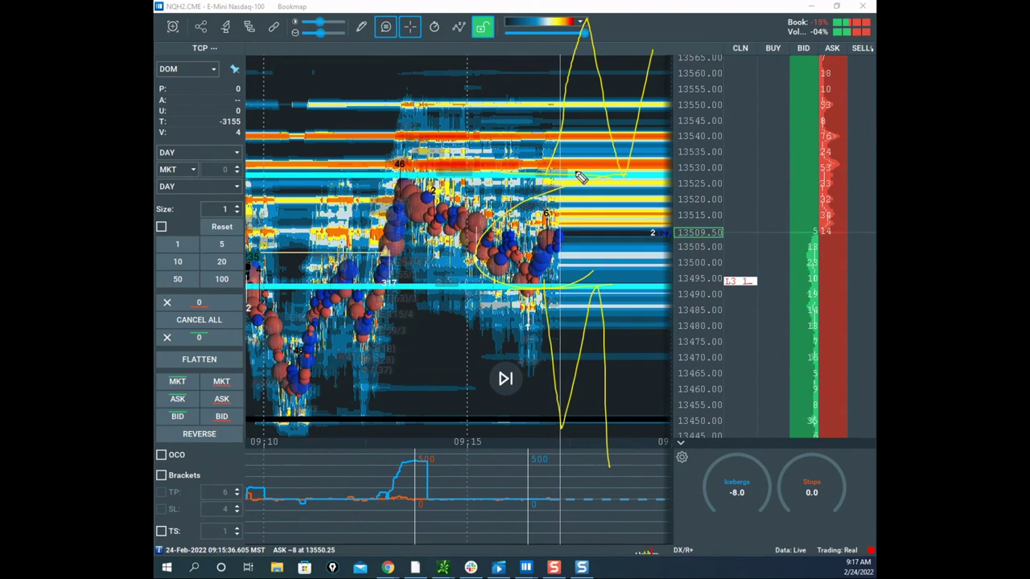
mouse_move(568, 97)
left_mouse_down()
mouse_move(612, 153)
mouse_move(658, 52)
left_mouse_up()
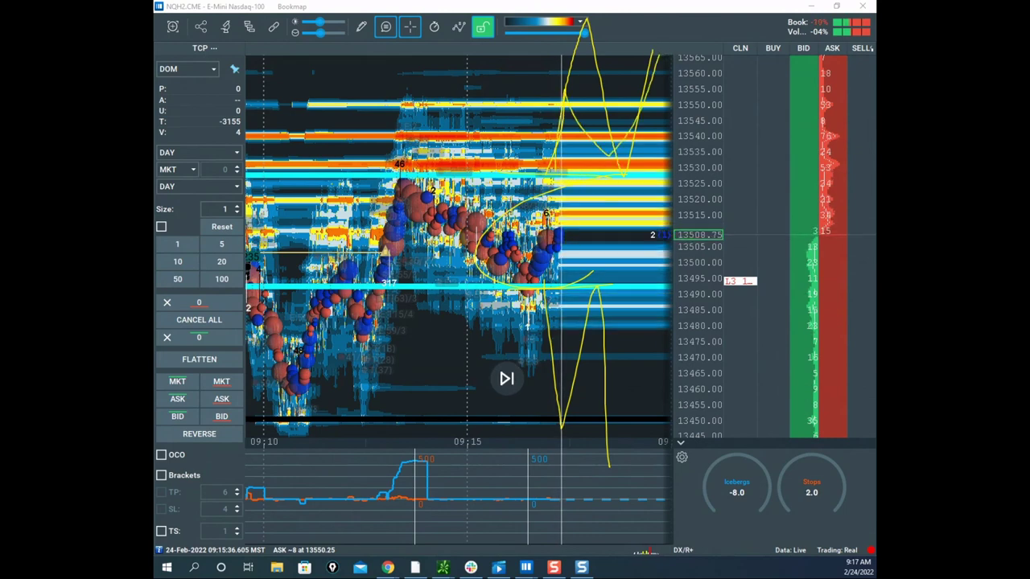
key("Escape")
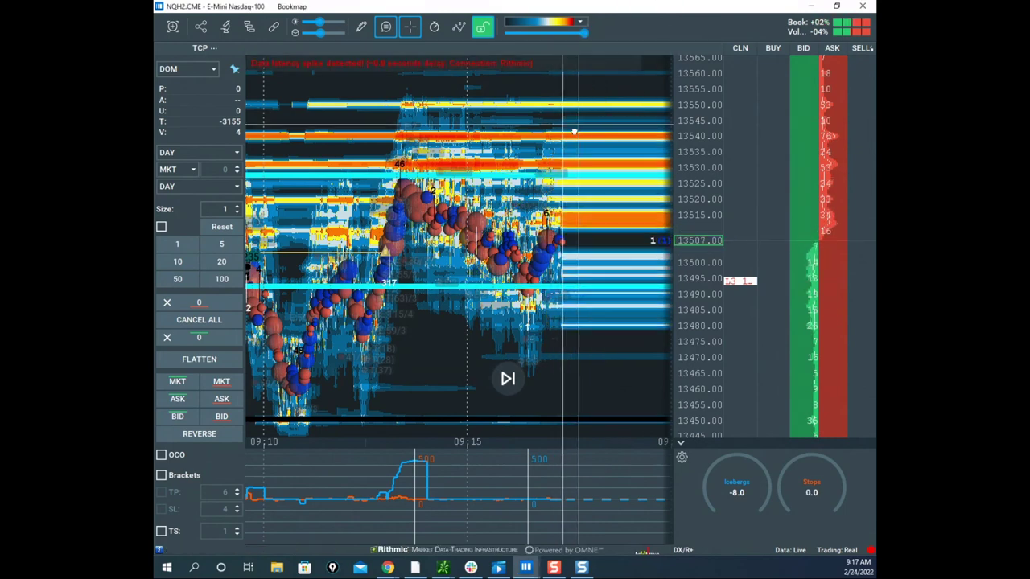
Step: Examine the NQ heatmap's recent volume and resting liquidity between about 13450 and 13560
left_click_drag(577, 130, 542, 133)
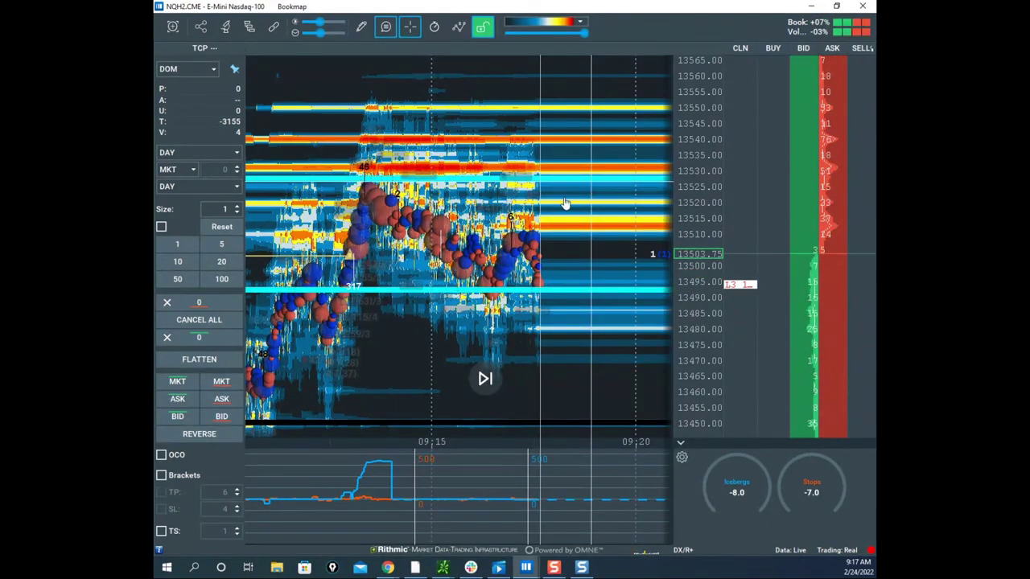
key("alt+Tab")
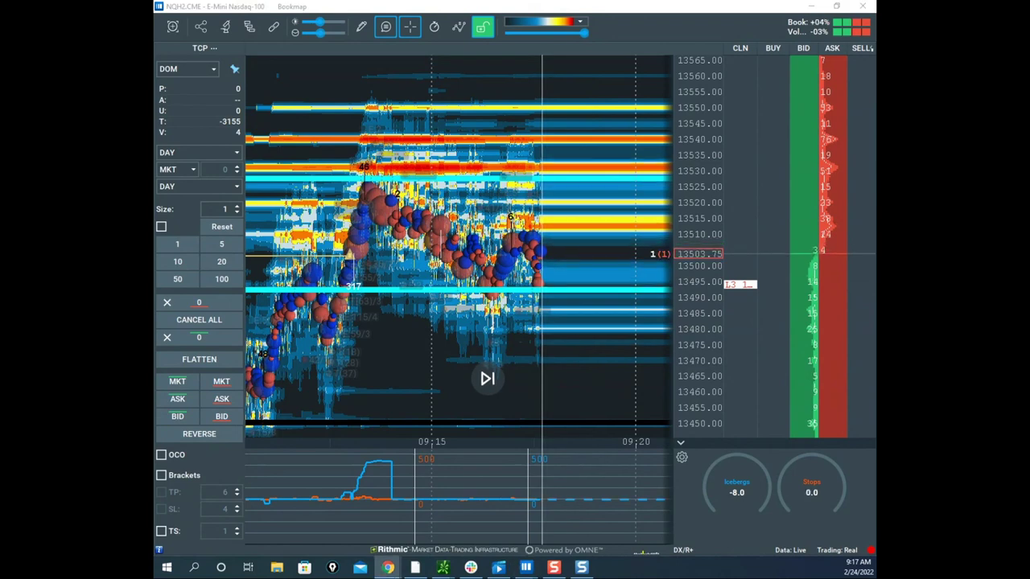
left_click_drag(682, 213, 620, 207)
scroll(665, 231, "down", 3)
scroll(685, 214, "up", 3)
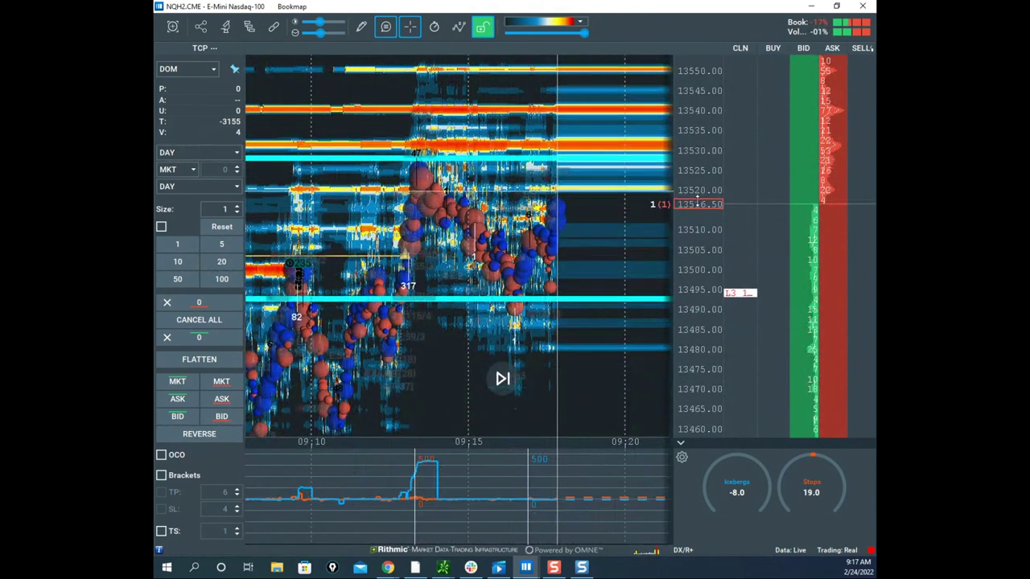
scroll(696, 203, "down", 2)
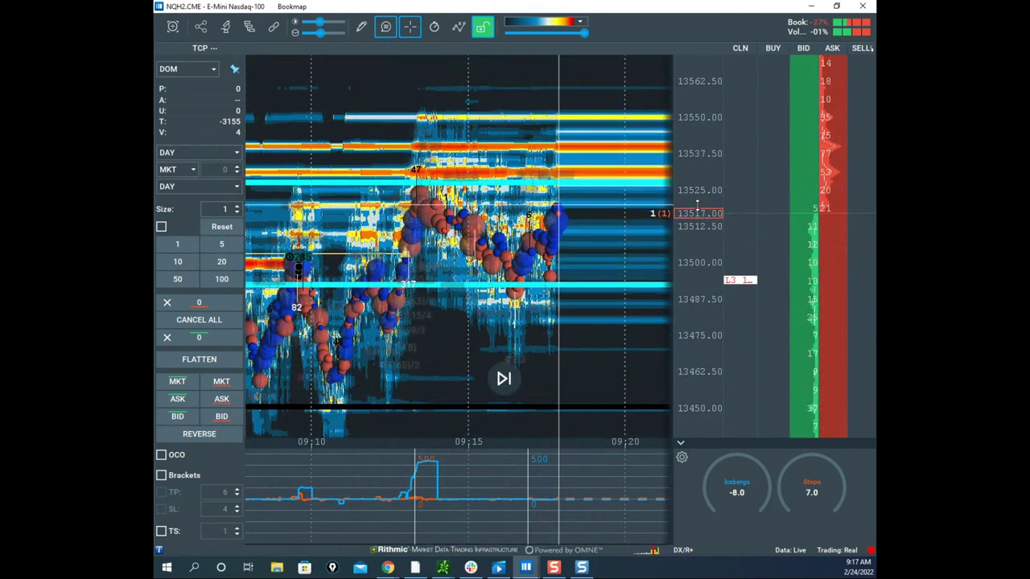
Step: Replace the old sketches with circles around the lower indicator's blue spike, a line near 13497 and an upward zigzag, and clear them
key("ctrl+shift+1")
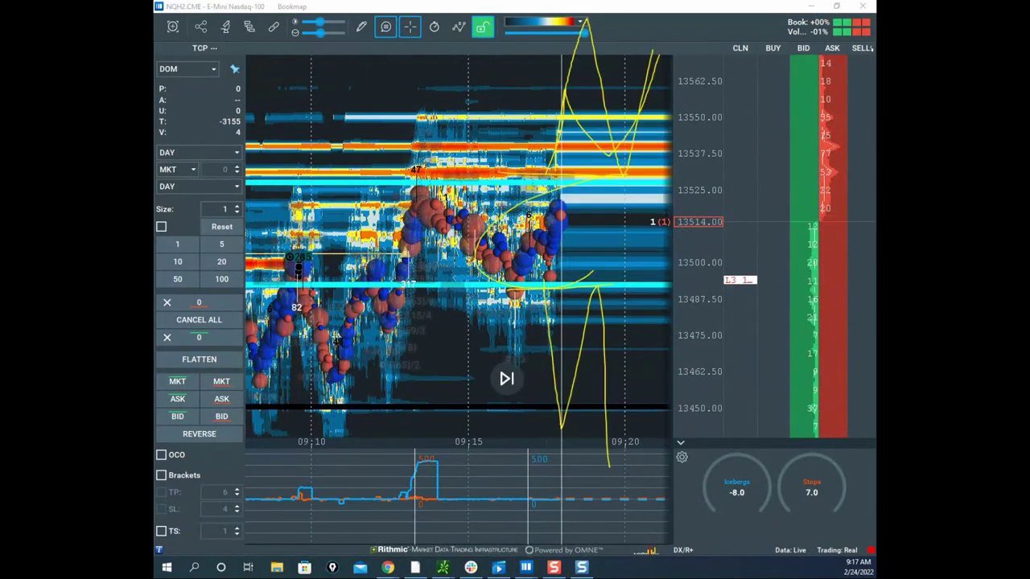
key("ctrl+shift+7")
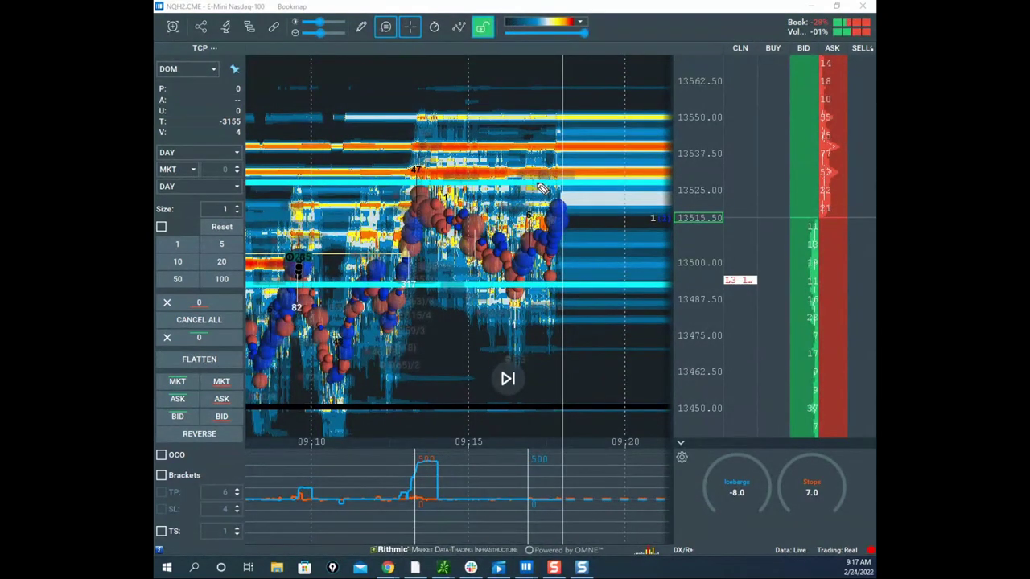
left_click_drag(415, 432, 460, 531)
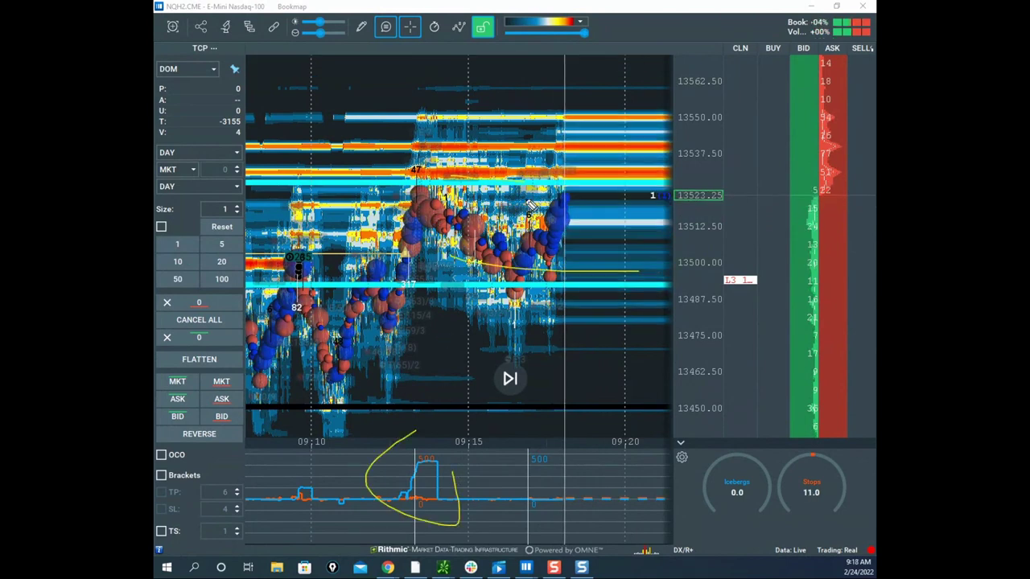
left_click_drag(525, 178, 545, 156)
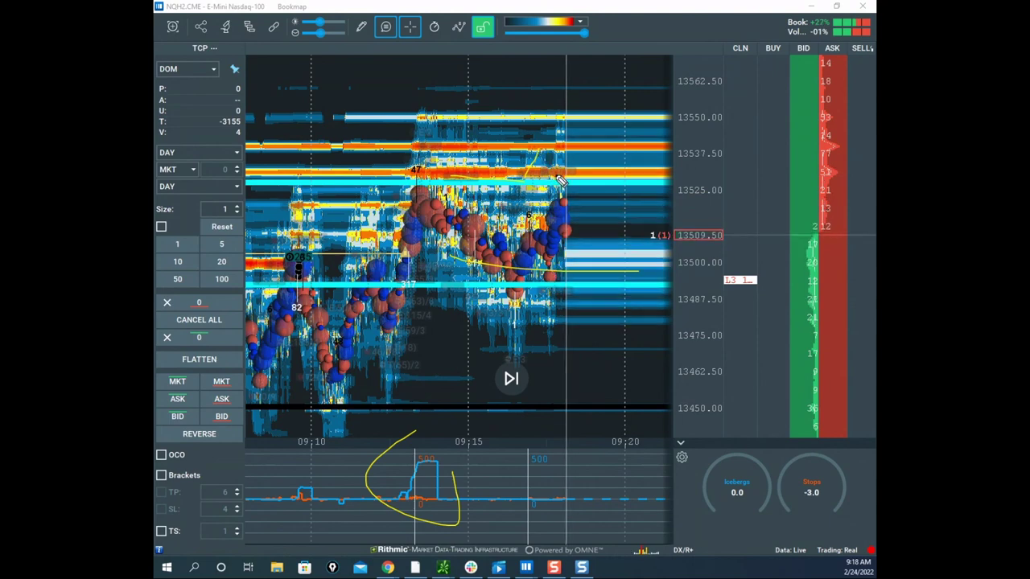
mouse_move(556, 177)
left_mouse_down()
mouse_move(566, 162)
mouse_move(572, 177)
left_mouse_up()
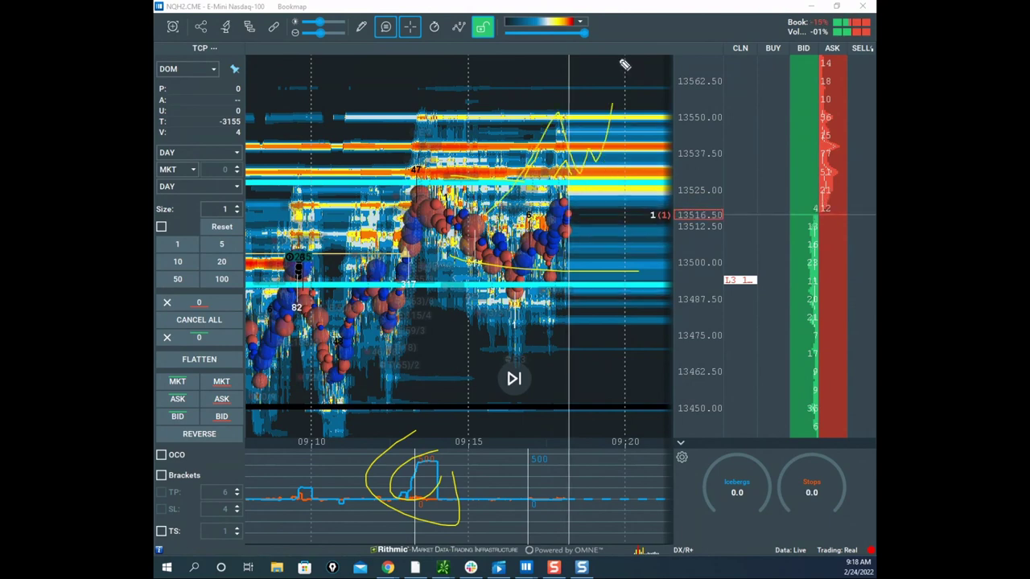
left_click_drag(625, 66, 680, 78)
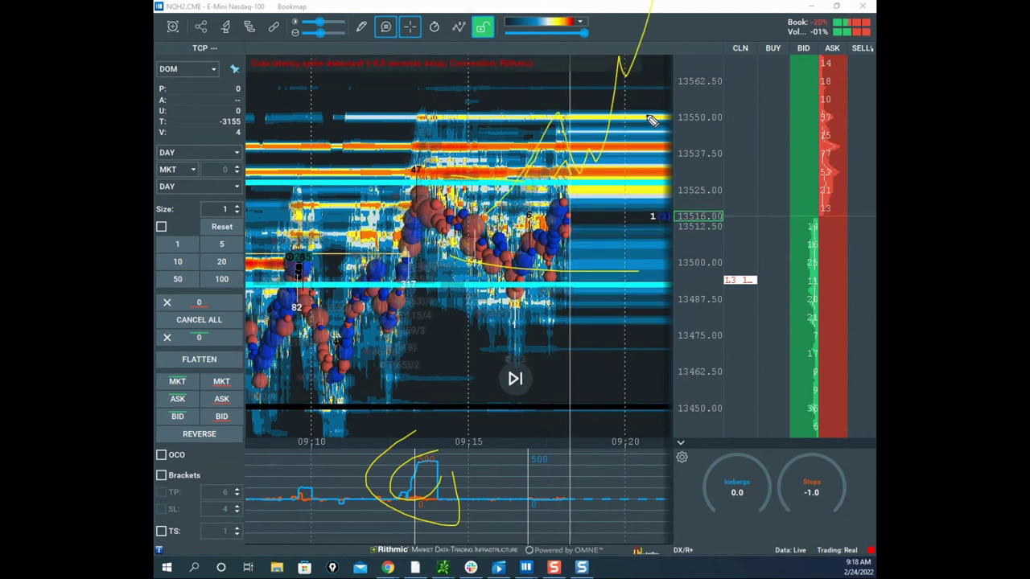
key("Escape")
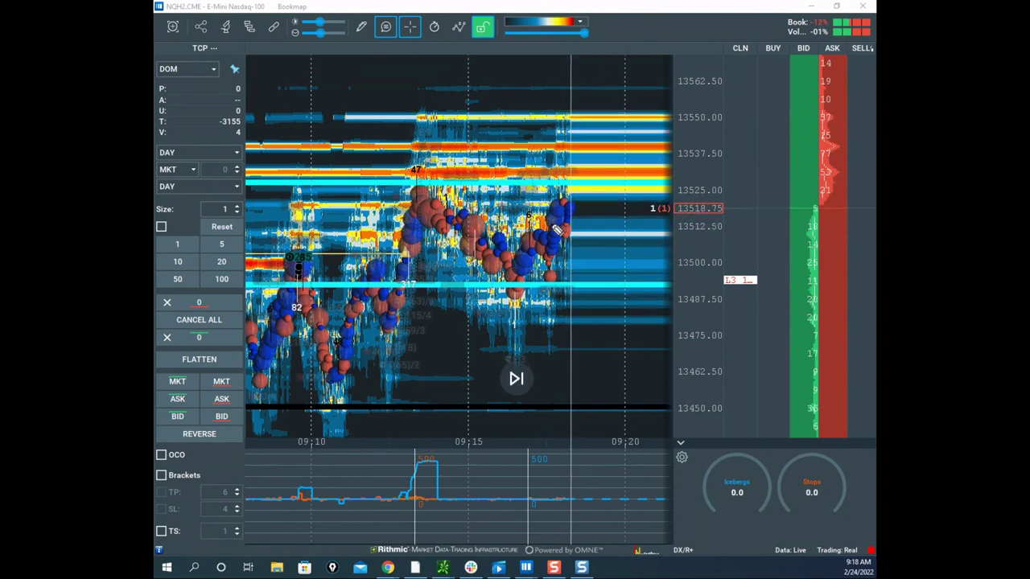
Step: Circle the blue indicator spike again, sketch alternative upward and downward paths from the range's upper edge near 13527, and clear the annotations
mouse_move(456, 400)
left_mouse_down()
mouse_move(494, 444)
mouse_move(441, 443)
left_mouse_up()
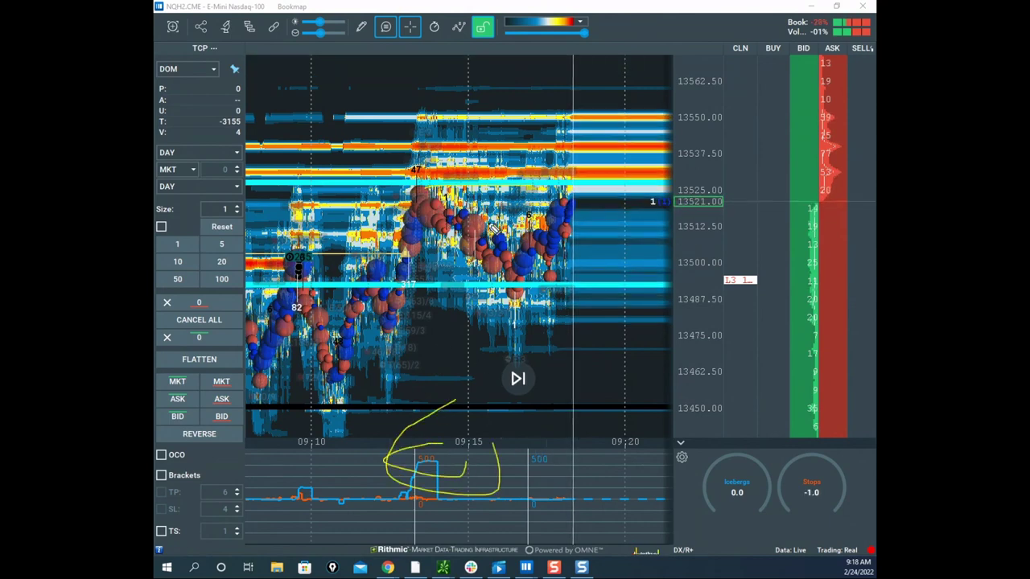
mouse_move(577, 134)
left_mouse_down()
mouse_move(616, 156)
mouse_move(666, 2)
left_mouse_up()
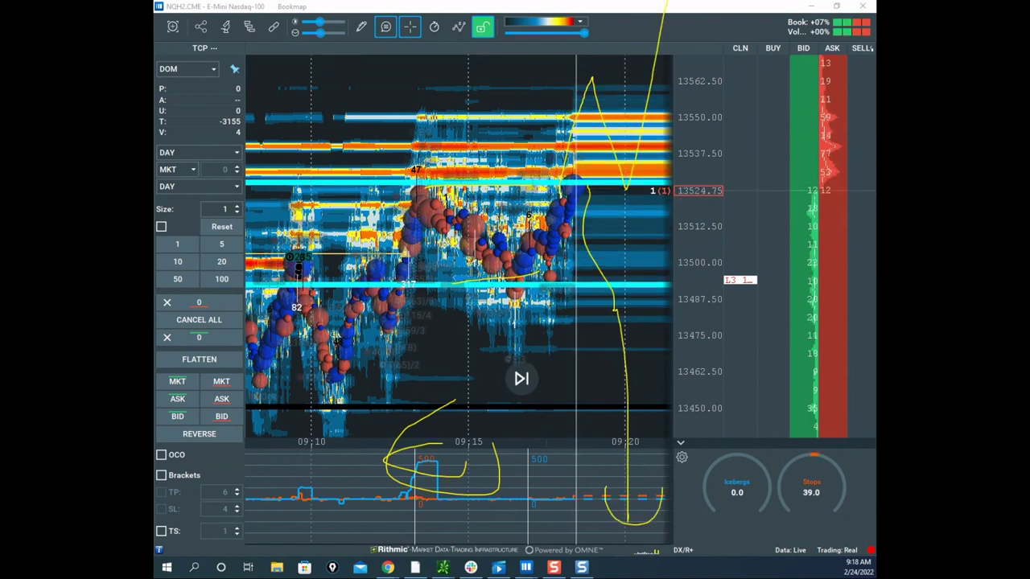
key("Escape")
Step: Focus the heatmap on trading near 13530 and place the MSFT-to-FB stock and index internals meters over it
mouse_move(595, 203)
left_mouse_down()
mouse_move(578, 225)
mouse_move(534, 225)
left_mouse_up()
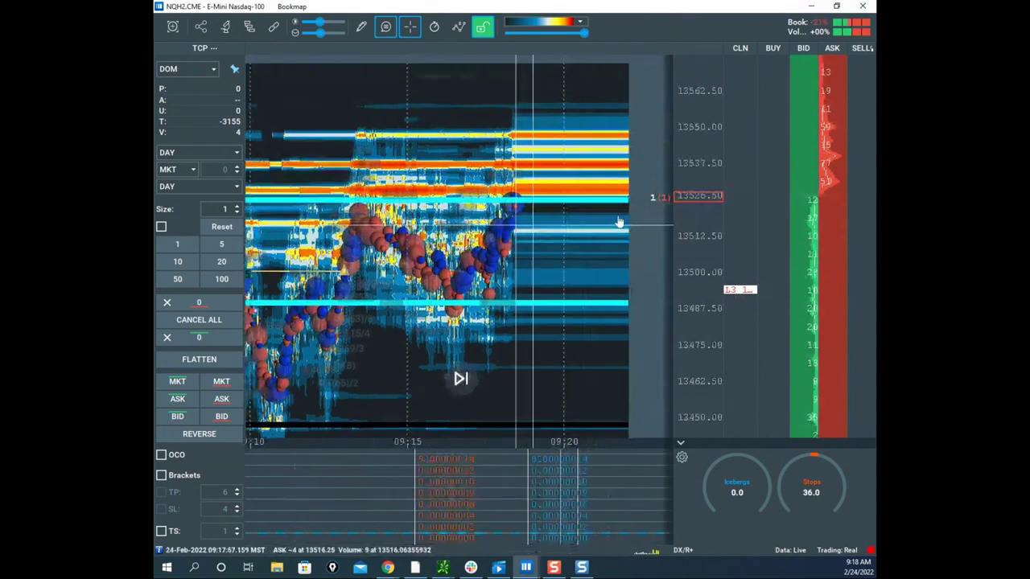
scroll(700, 197, "up", 2)
left_click_drag(618, 231, 600, 251)
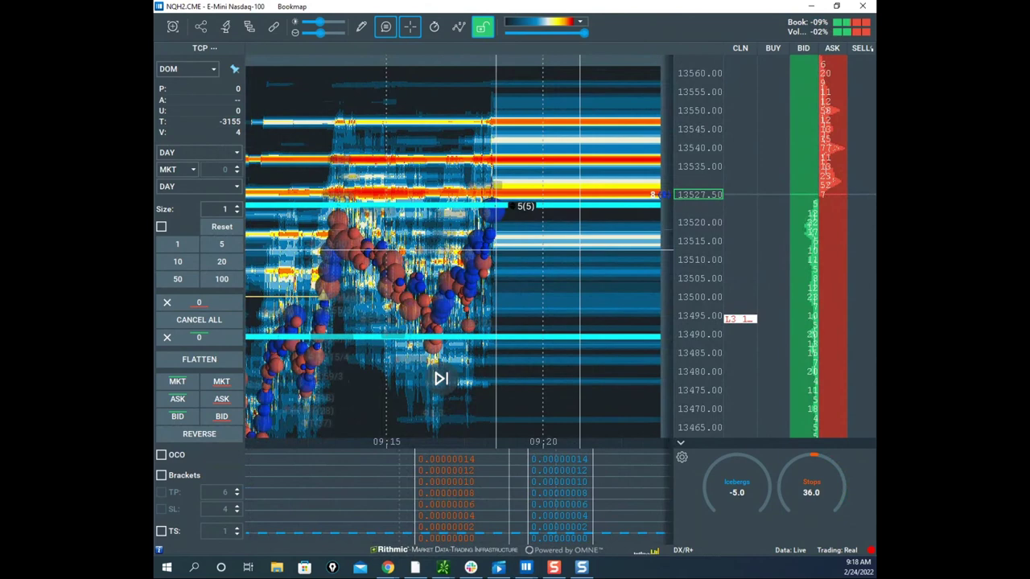
left_click_drag(165, 60, 255, 78)
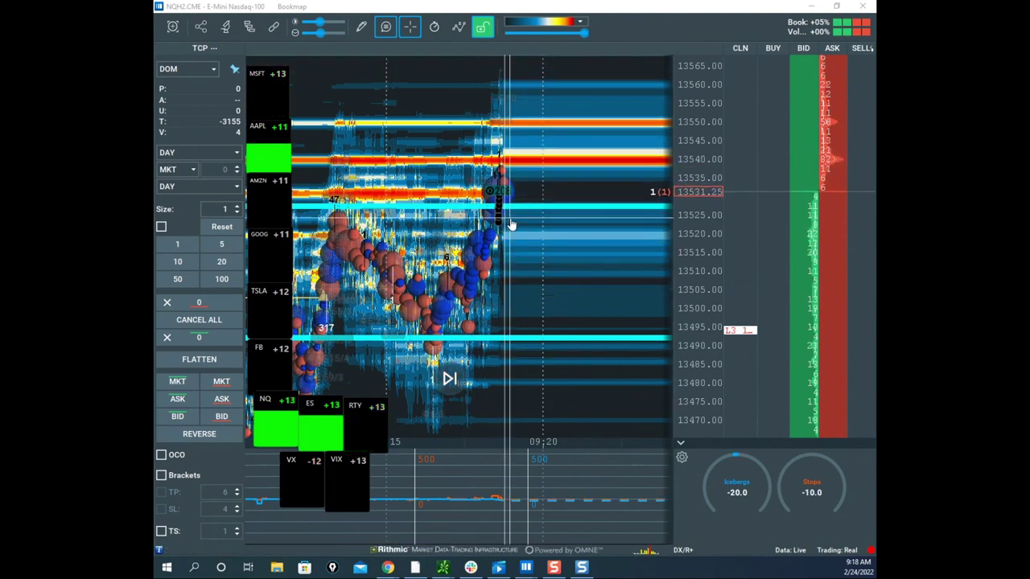
scroll(562, 187, "up", 2)
left_click_drag(589, 196, 575, 234)
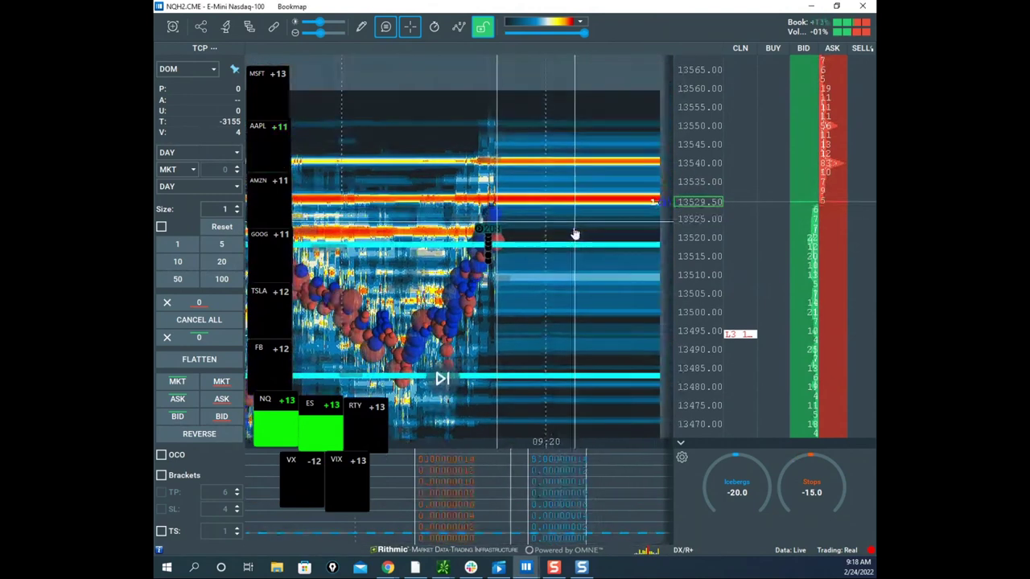
Step: Mark the NQ liquidity bands near 13550 and 13540, sketch downward paths from 13540 toward 13515, and clear the annotations
scroll(697, 182, "up", 3)
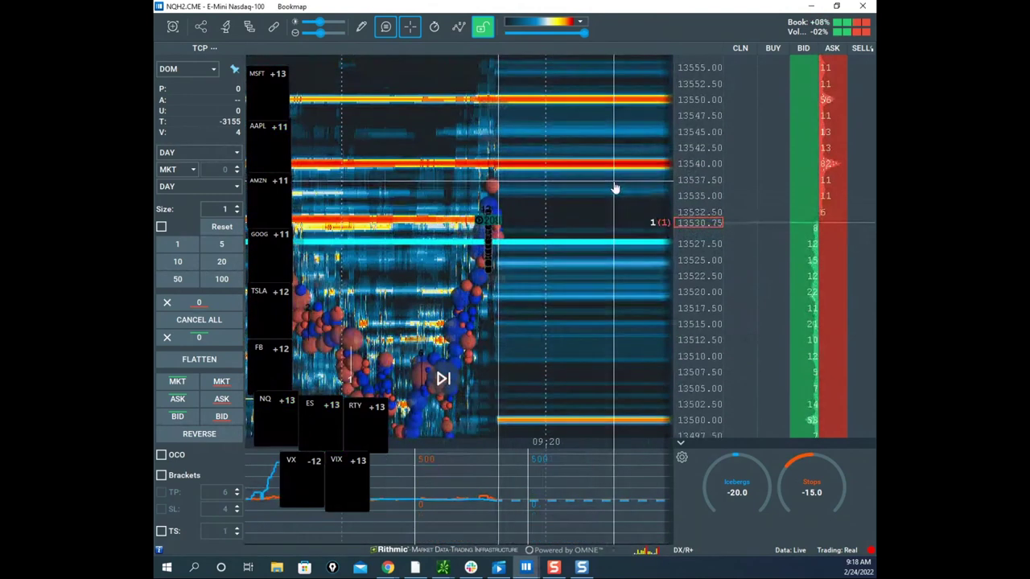
key("ctrl+alt+g")
key("Delete")
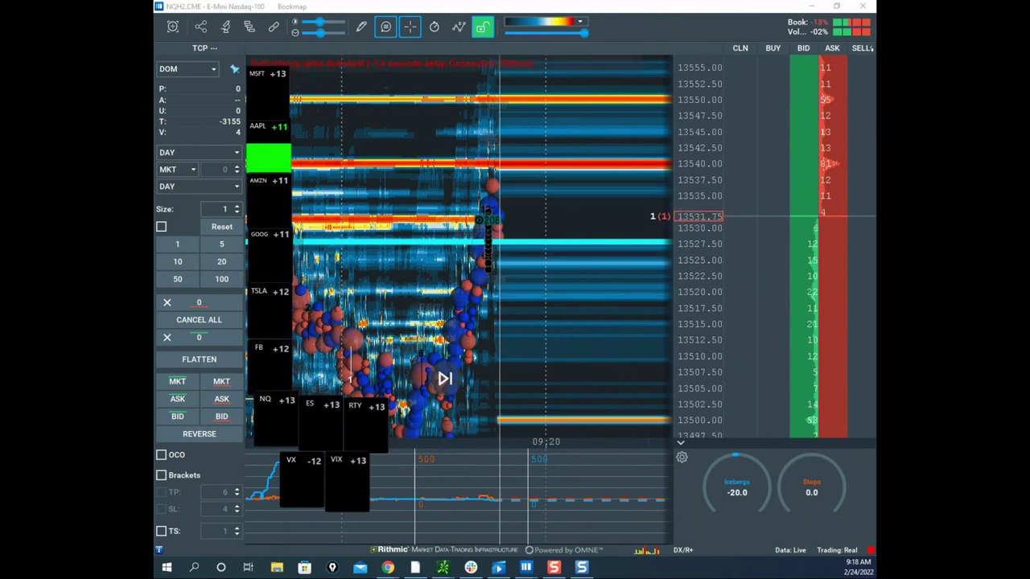
left_click_drag(520, 151, 521, 164)
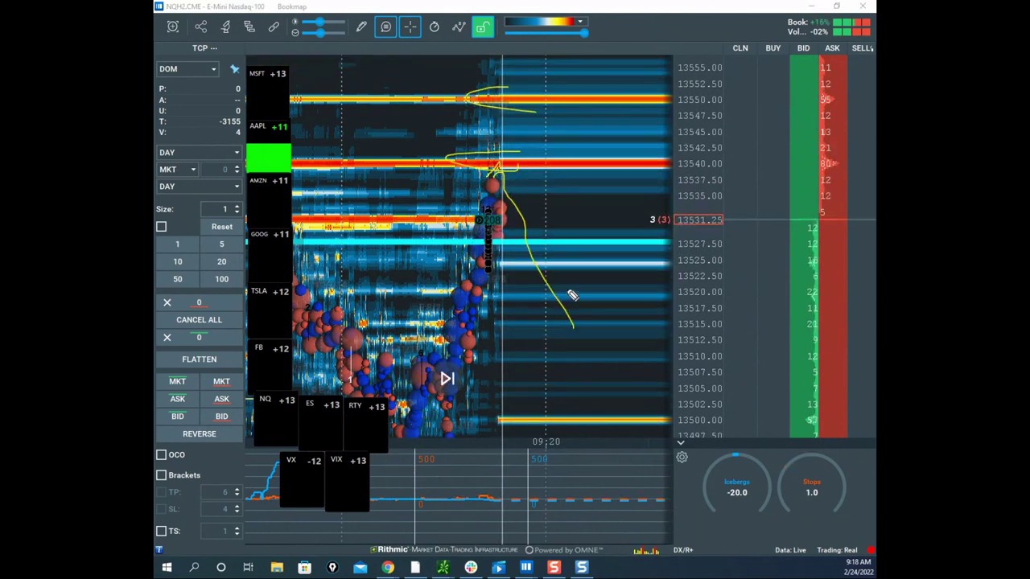
left_click_drag(518, 189, 569, 324)
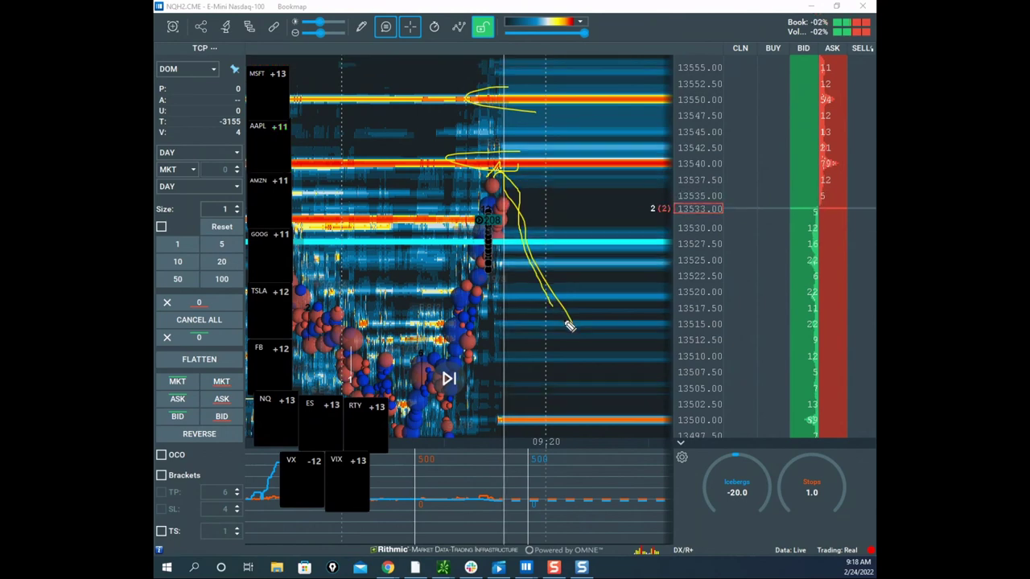
left_click_drag(320, 143, 320, 165)
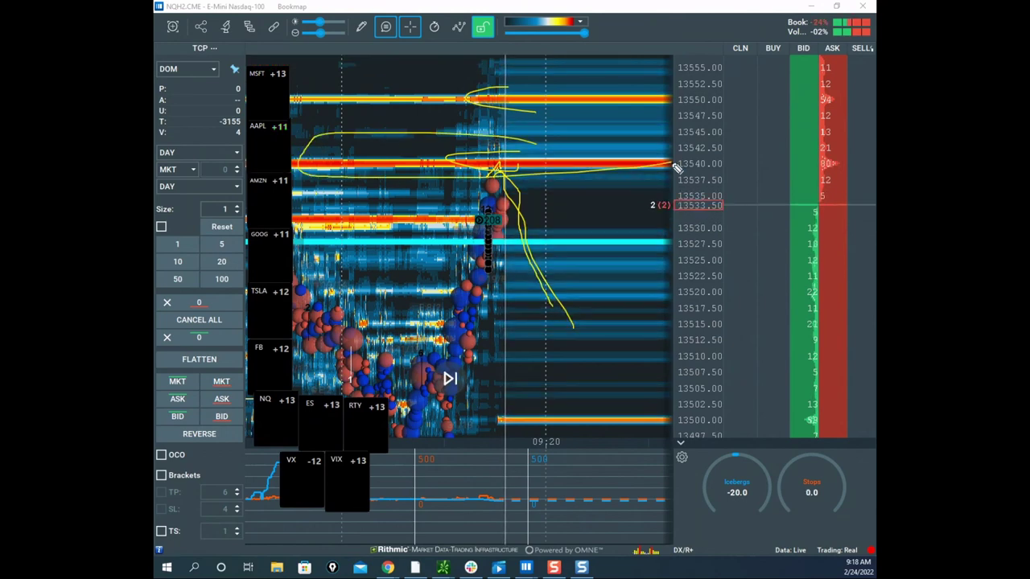
mouse_move(532, 166)
left_mouse_down()
mouse_move(489, 170)
mouse_move(487, 157)
left_mouse_up()
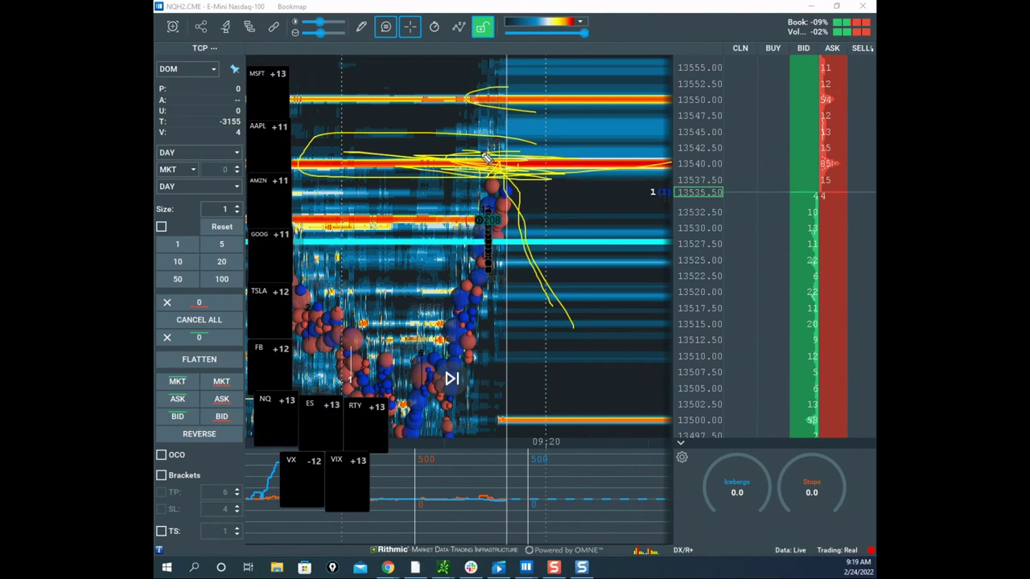
key("ctrl+shift+7")
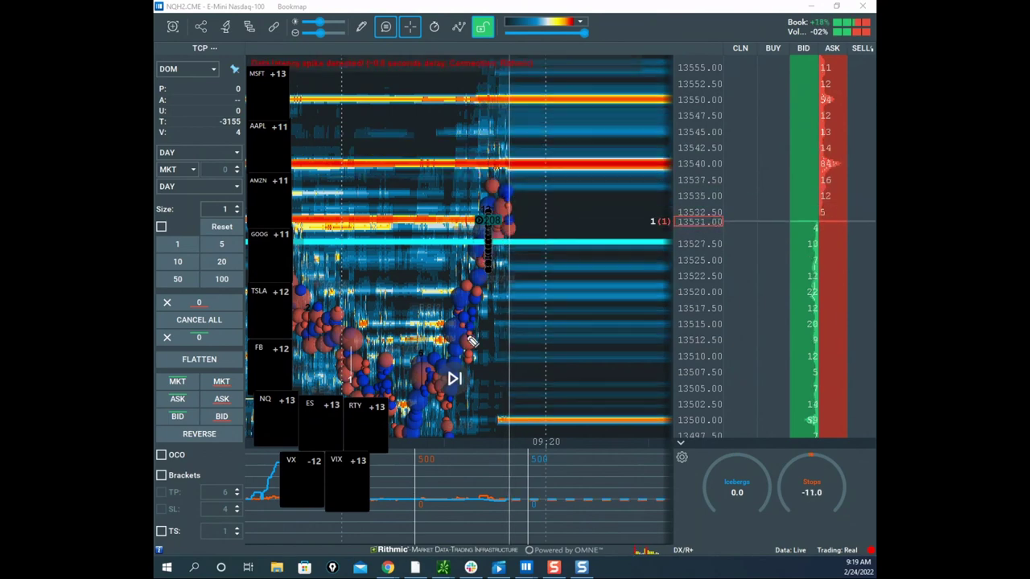
Step: Trace the climb to about 13538, mark the bands near 13540 and 13550, and sketch a drop to 13500 with a rebound
mouse_move(427, 404)
left_mouse_down()
mouse_move(521, 177)
mouse_move(492, 179)
mouse_move(537, 179)
mouse_move(529, 178)
mouse_move(538, 211)
left_mouse_up()
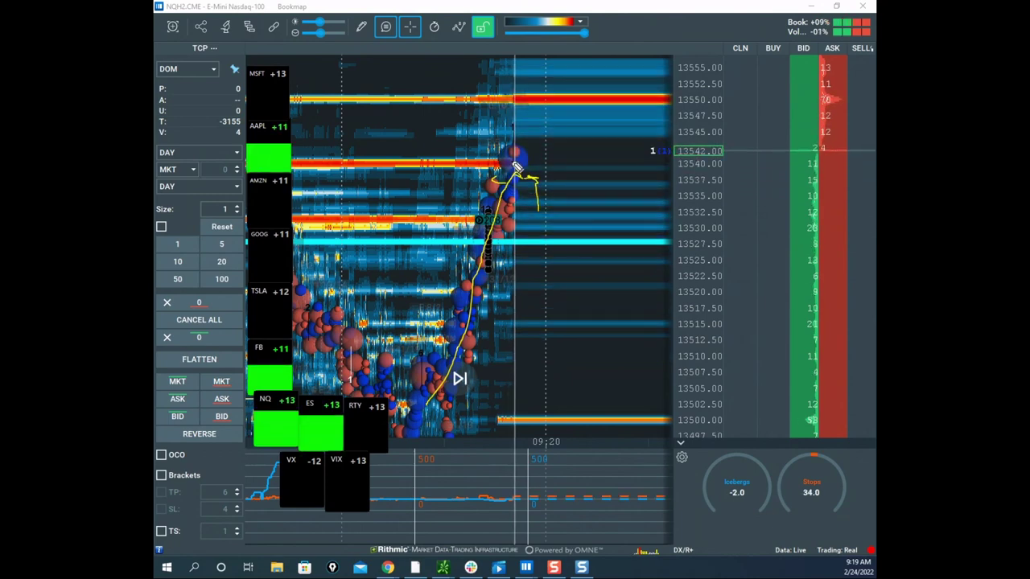
left_click_drag(521, 153, 523, 159)
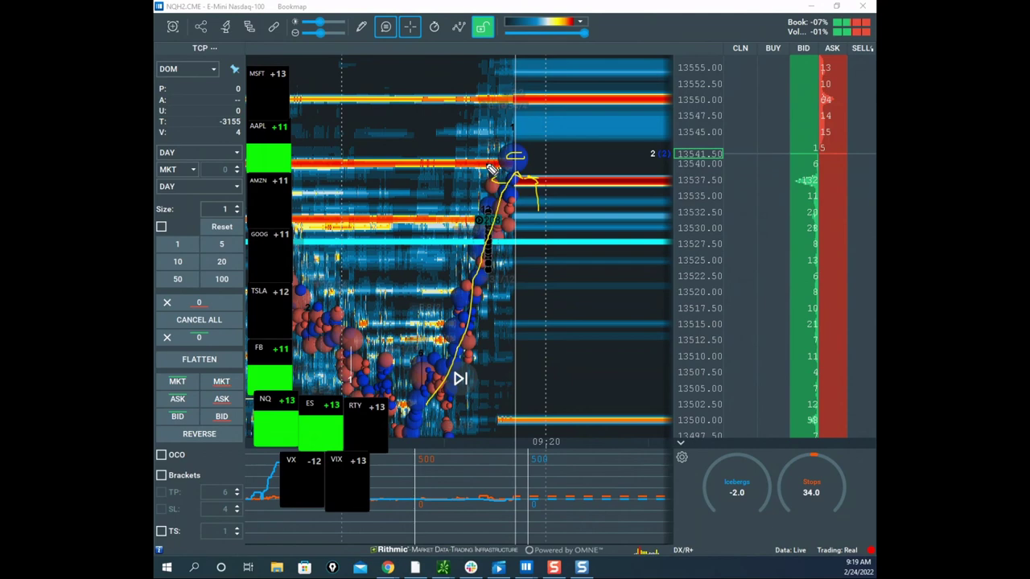
left_click_drag(523, 178, 607, 116)
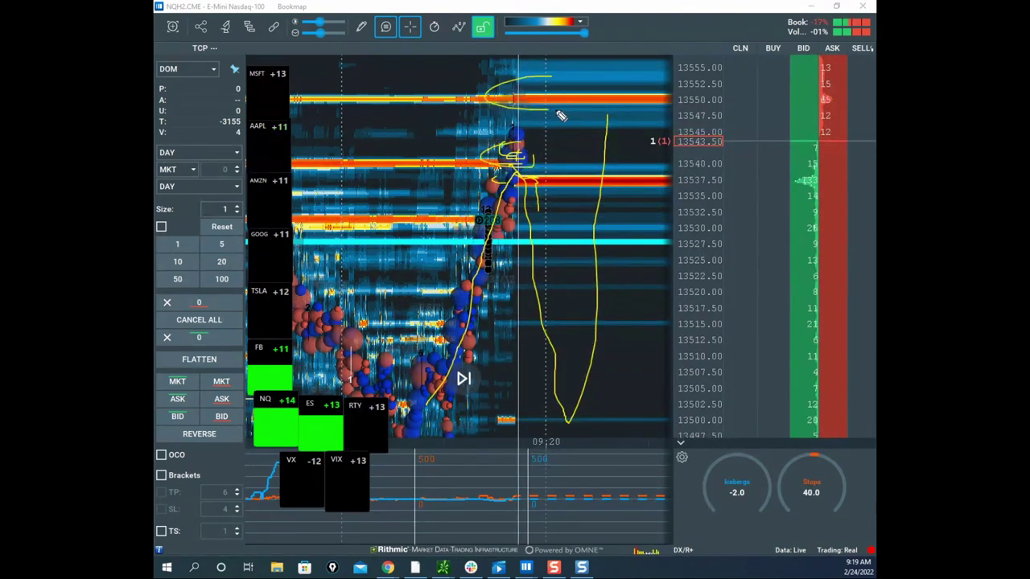
key("Escape")
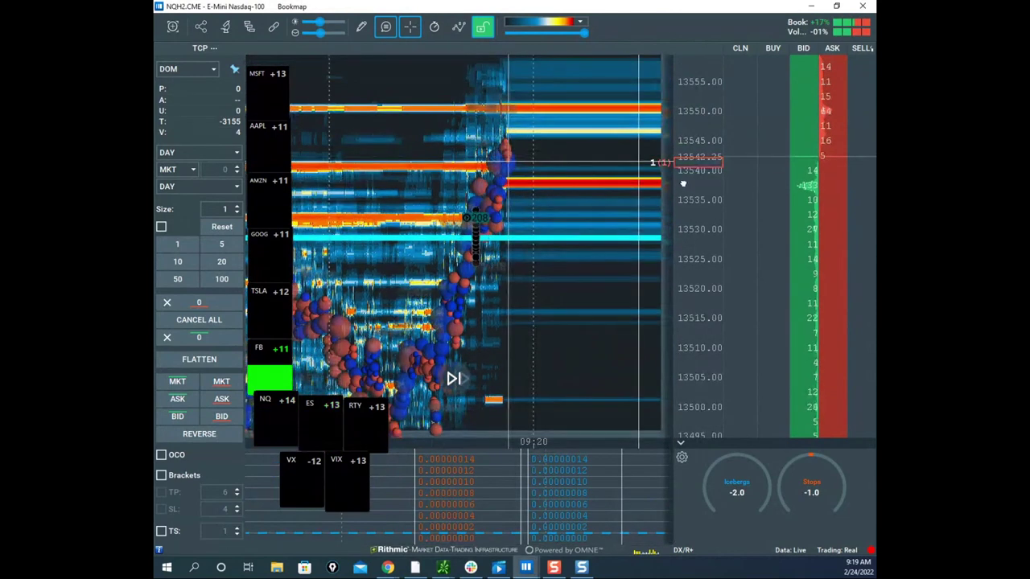
Step: Replace the old sketches with circles around the bands near 13537.50 and 13550 and the large DOM bid, connect the bands, and clear everything
scroll(683, 184, "down", 3)
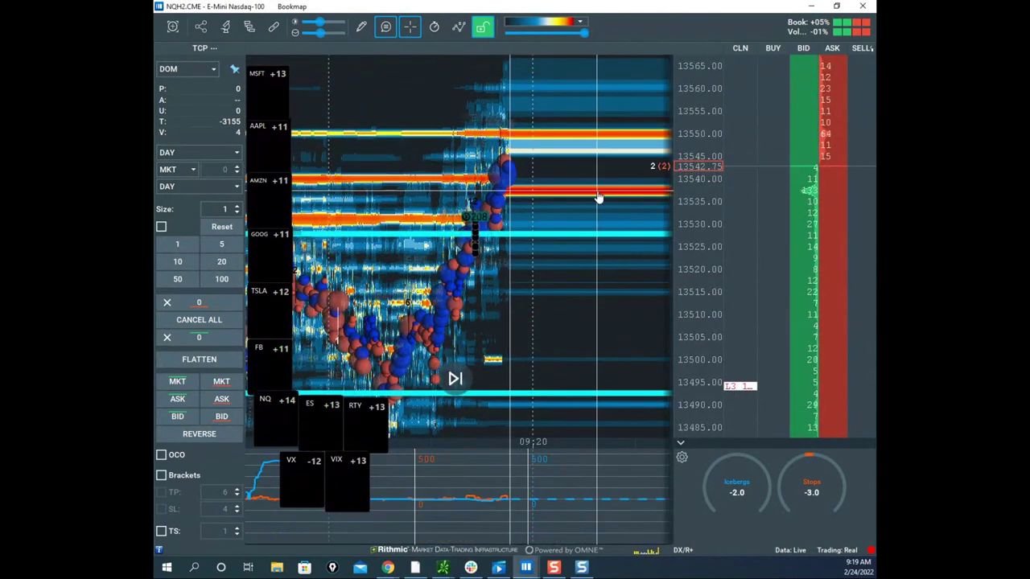
key("ctrl+shift+1")
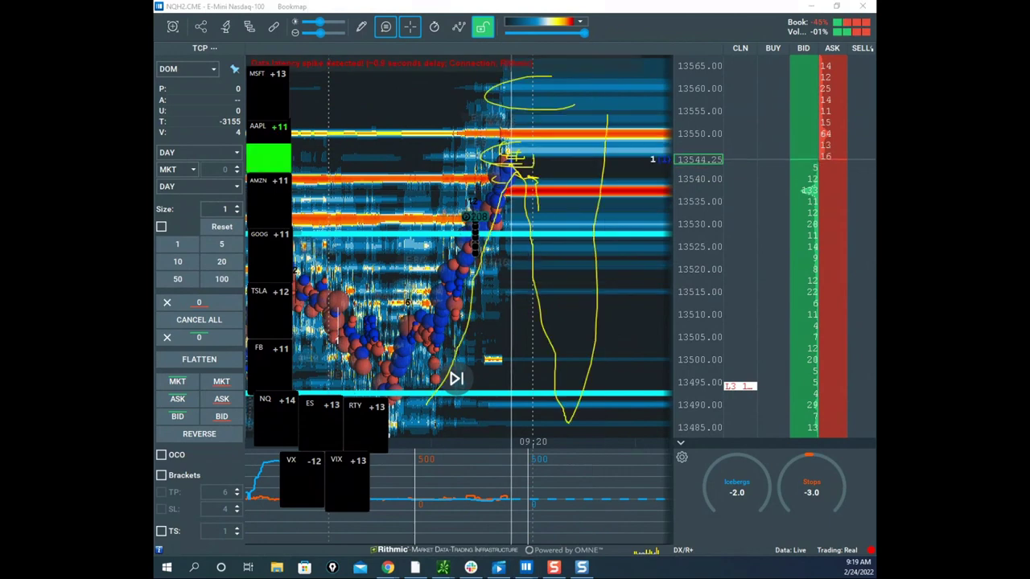
key("ctrl+shift+6")
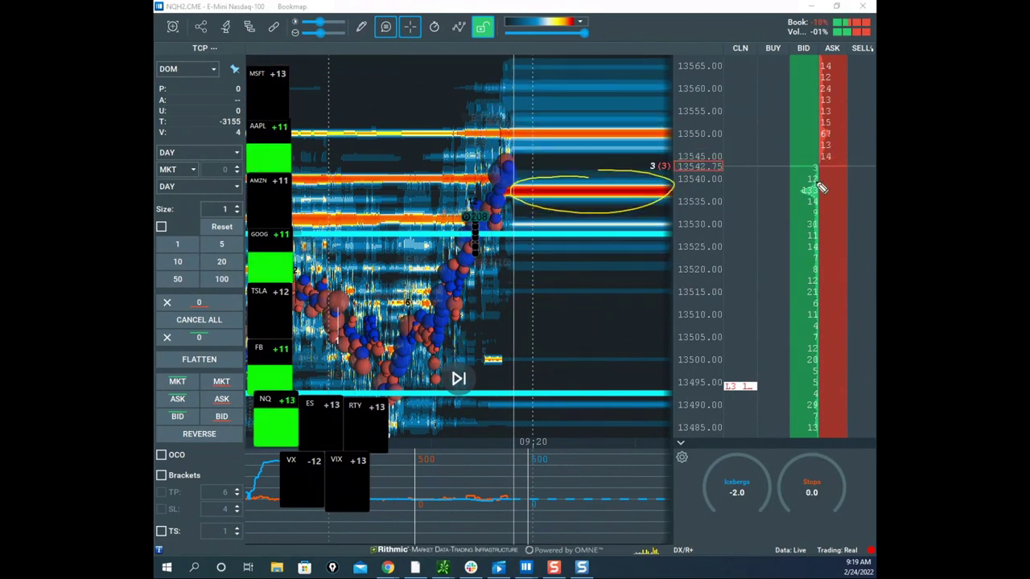
left_click_drag(585, 170, 628, 199)
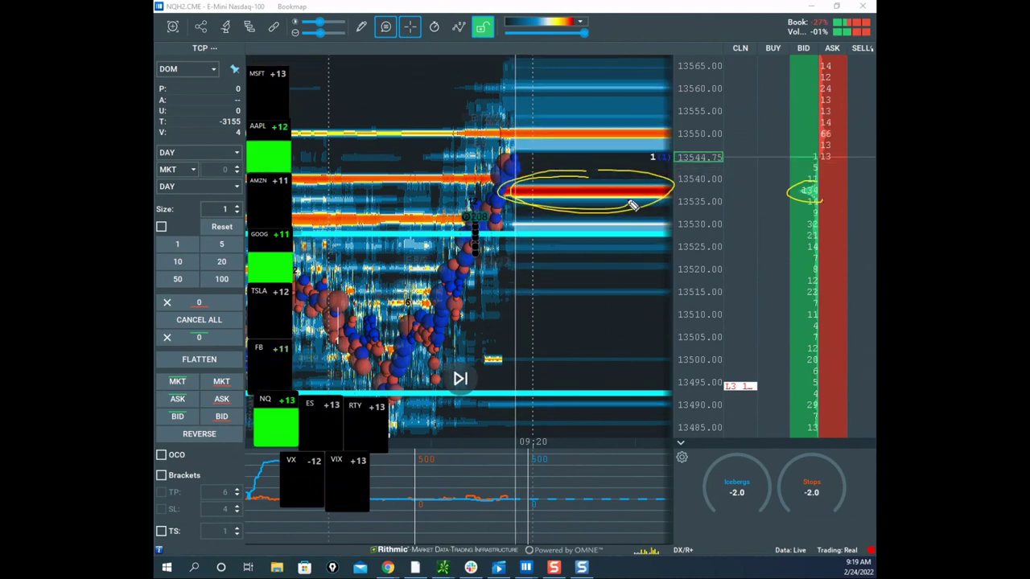
left_click_drag(620, 111, 561, 109)
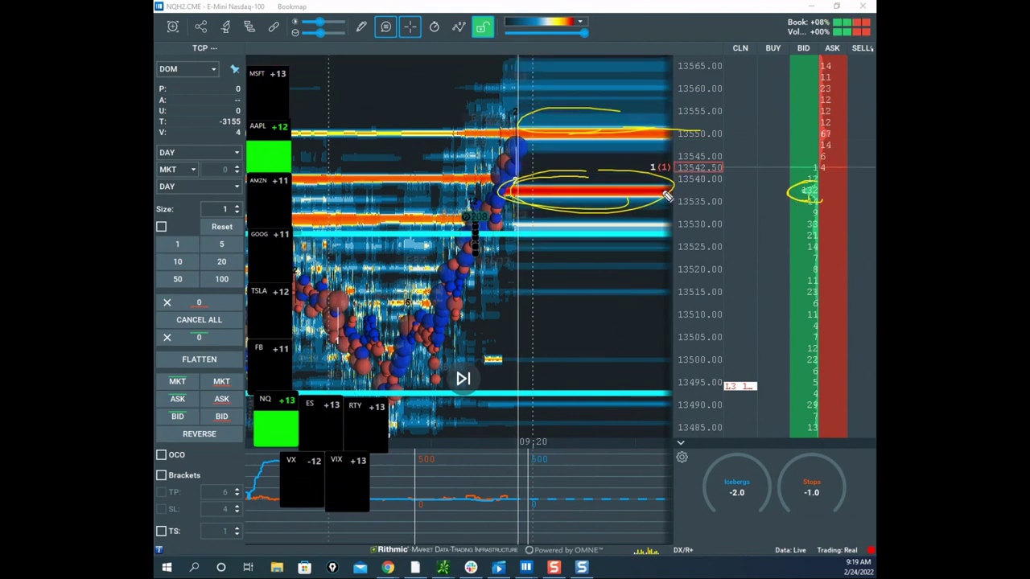
left_click_drag(493, 97, 666, 204)
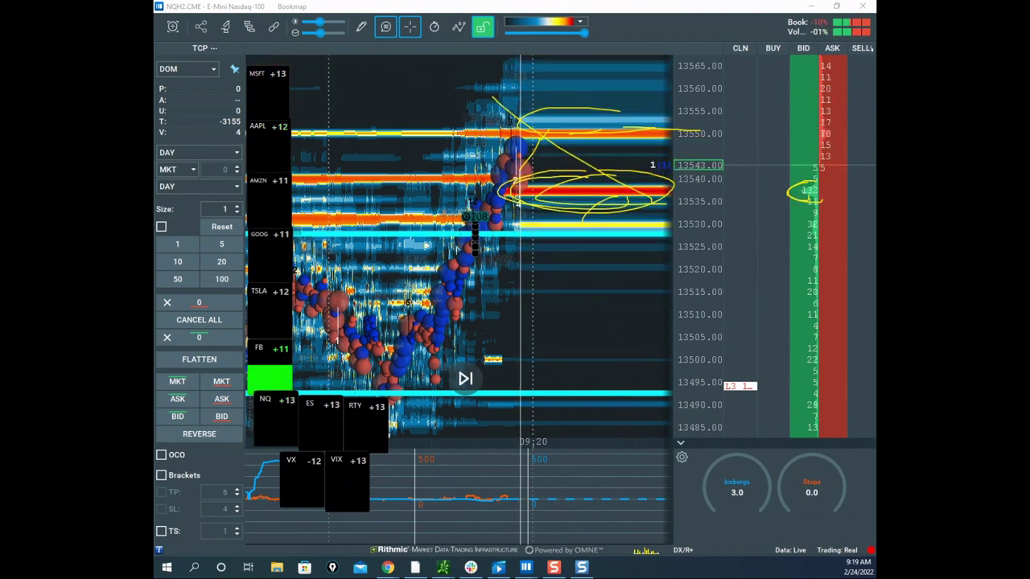
key("Escape")
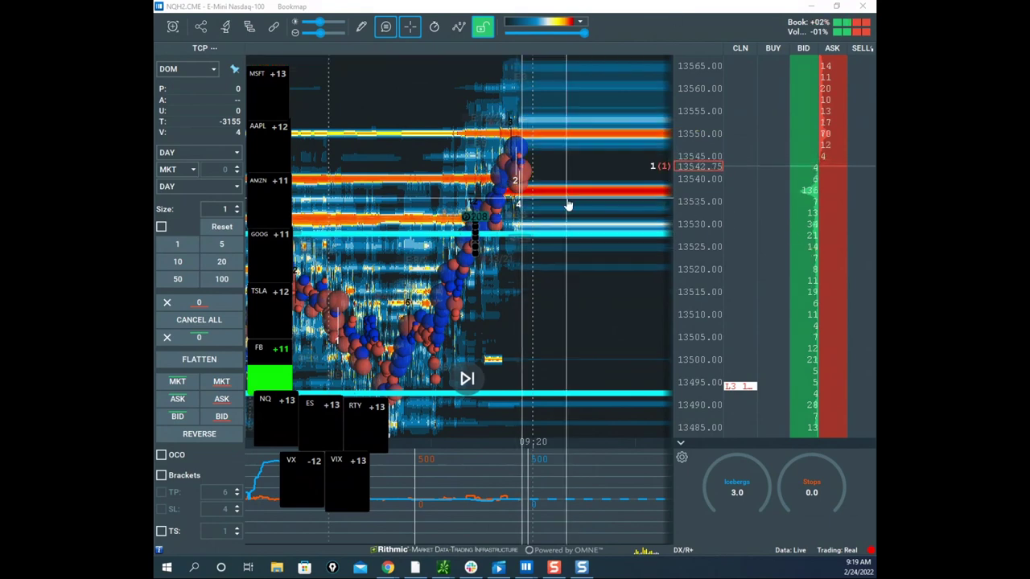
Step: Examine the NQ heatmap's price action and traded volume from about 09:18 onward against the resting liquidity between roughly 13500 and 13575
scroll(573, 207, "up", 2)
scroll(699, 185, "up", 2)
left_click_drag(468, 272, 487, 258)
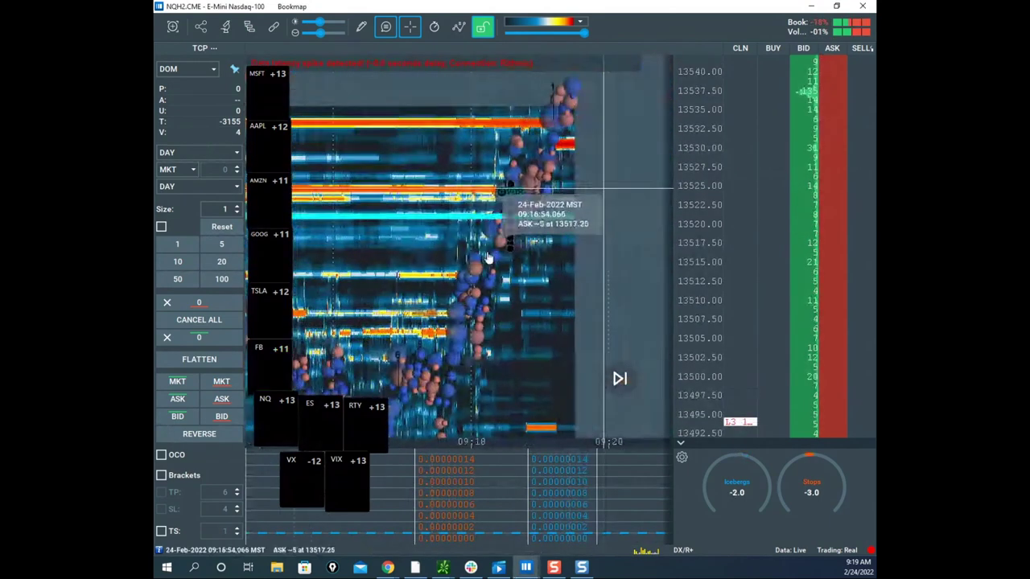
left_click_drag(576, 151, 519, 265)
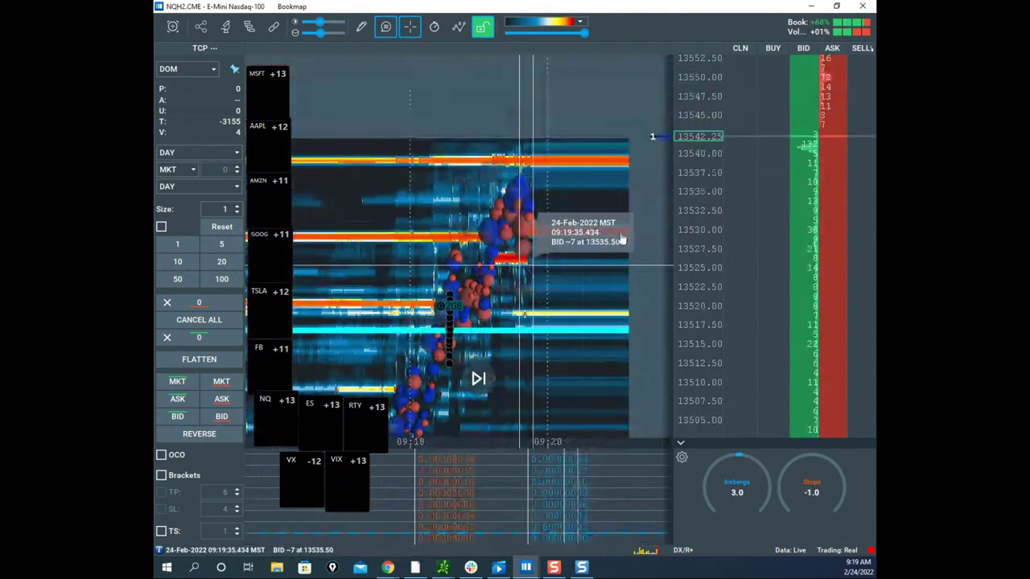
scroll(683, 197, "down", 2)
scroll(607, 271, "up", 2)
left_click_drag(607, 272, 697, 246)
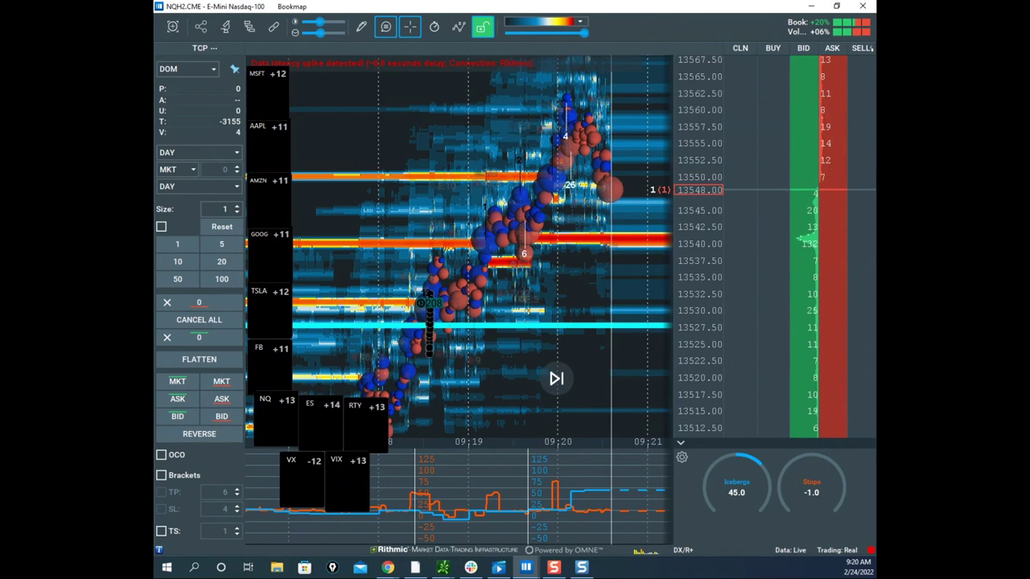
mouse_move(873, 83)
left_mouse_down()
mouse_move(592, 95)
mouse_move(875, 88)
left_mouse_up()
left_click_drag(570, 259, 544, 305)
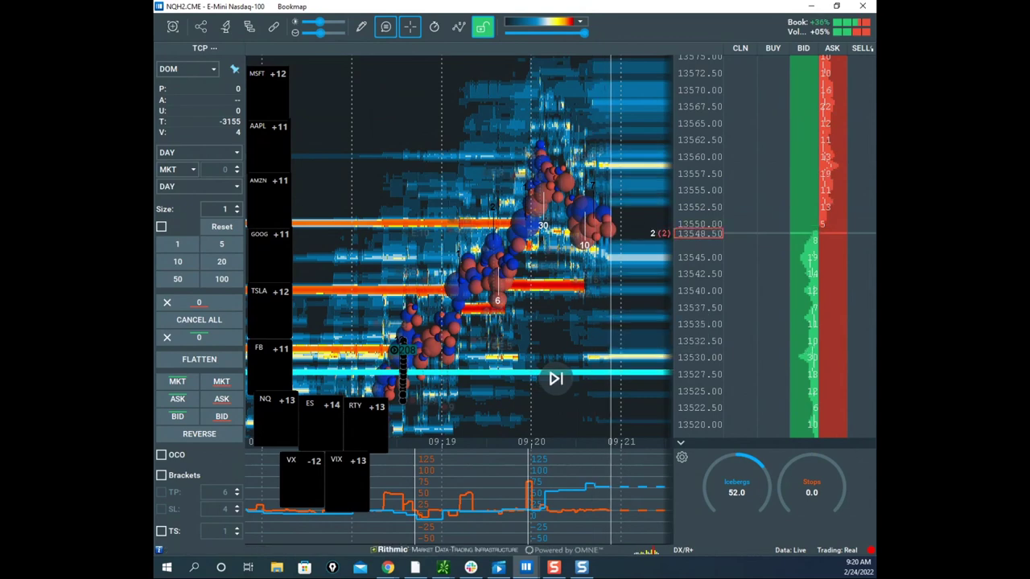
Step: Draw temporary annotations over the NQ heatmap's upper liquidity bands between about 13580 and 13600, and clear them
scroll(698, 128, "down", 5)
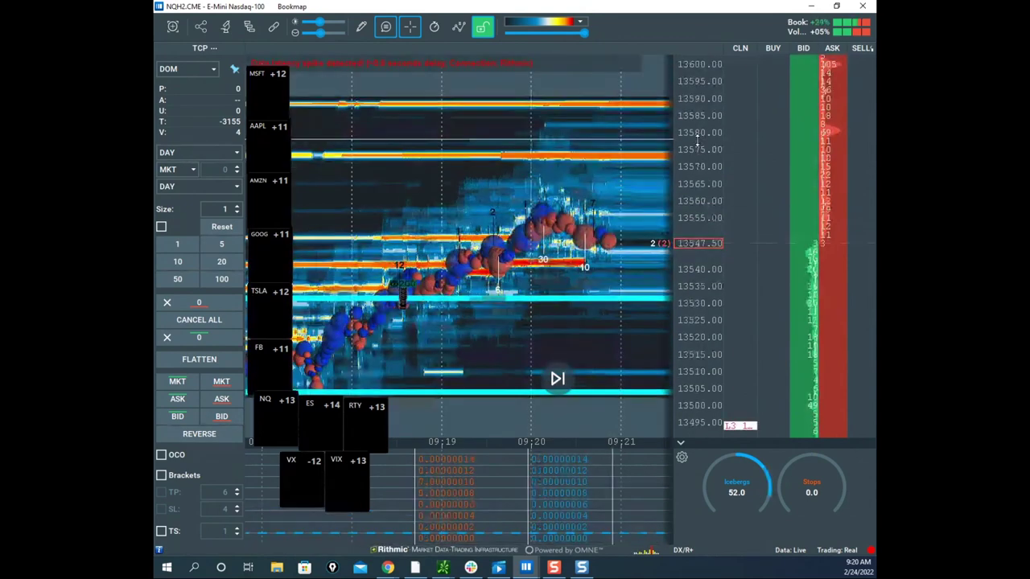
left_click_drag(586, 165, 555, 140)
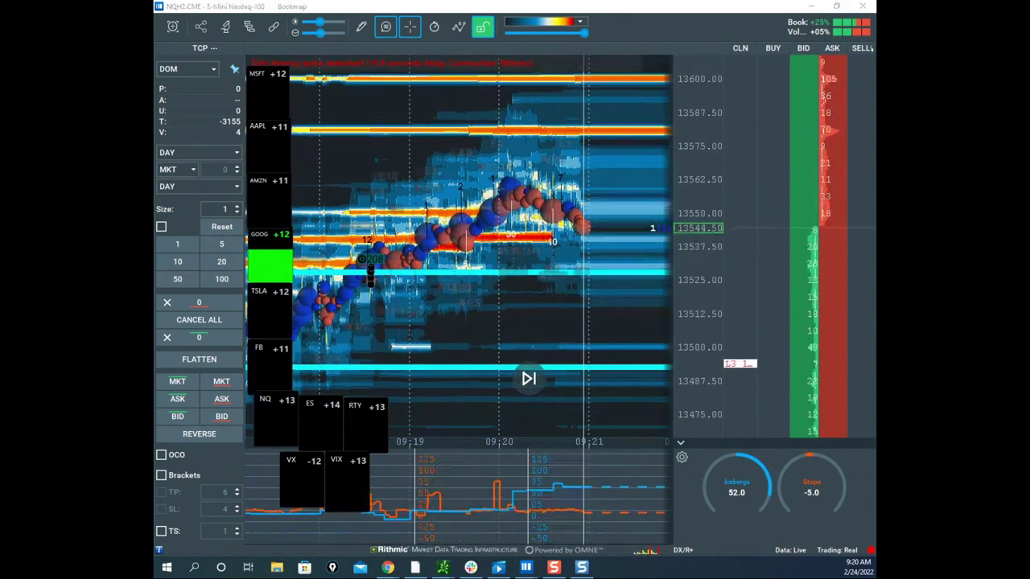
mouse_move(596, 60)
left_mouse_down()
mouse_move(722, 76)
mouse_move(540, 52)
left_mouse_up()
mouse_move(556, 139)
left_mouse_down()
mouse_move(574, 115)
mouse_move(706, 387)
mouse_move(713, 451)
left_mouse_up()
key("Escape")
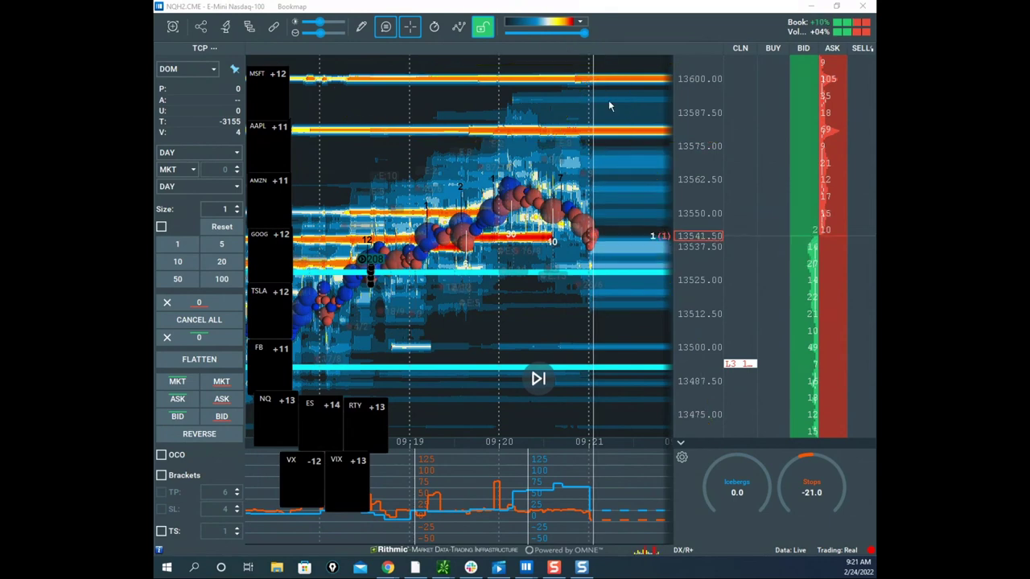
Step: Examine the NQ pullback after 09:20 against the surrounding liquidity bands and the lower cyan level near 13492, over a wider time range
left_click_drag(610, 174, 568, 230)
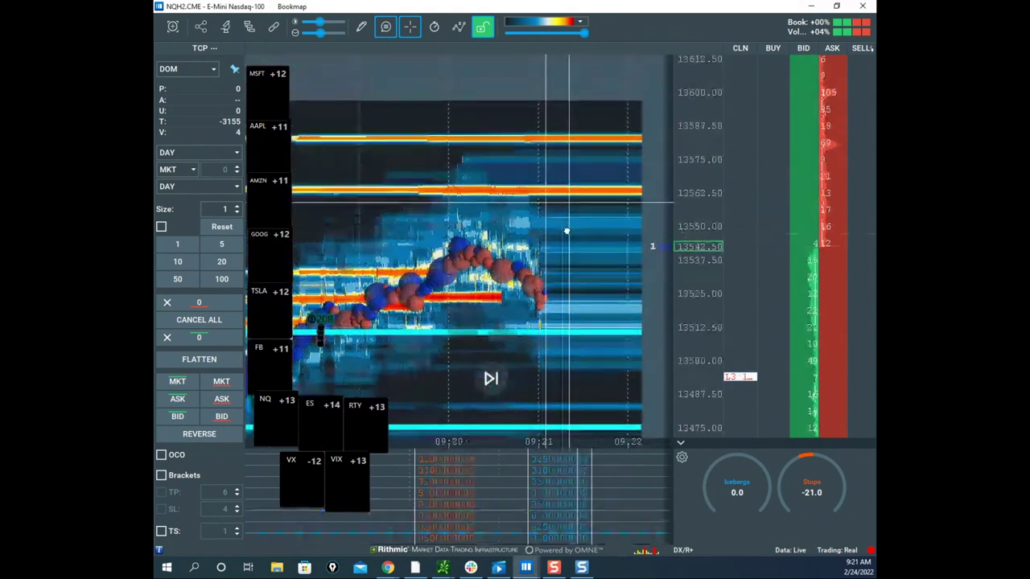
scroll(564, 222, "down", 3)
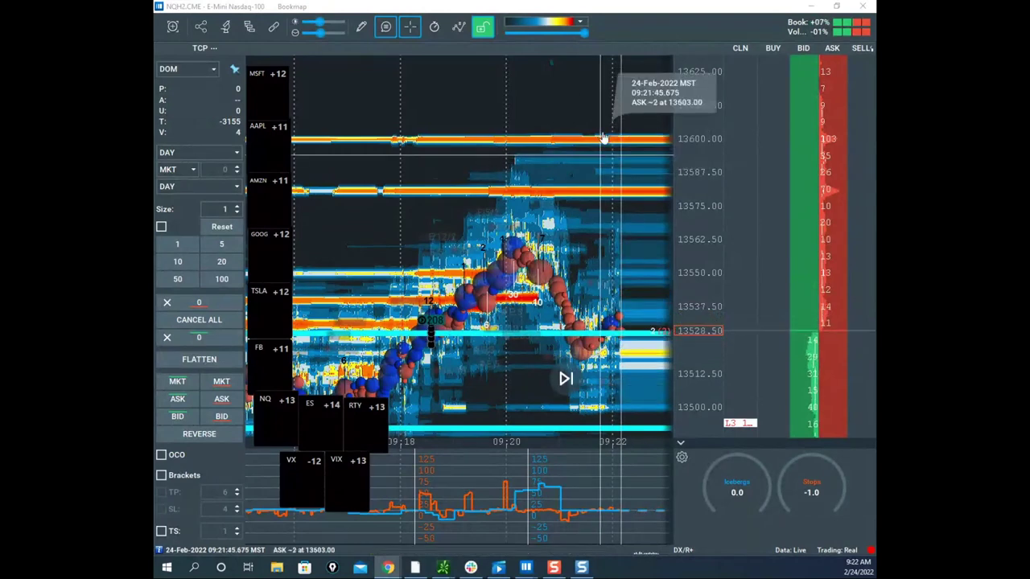
left_click_drag(601, 203, 573, 167)
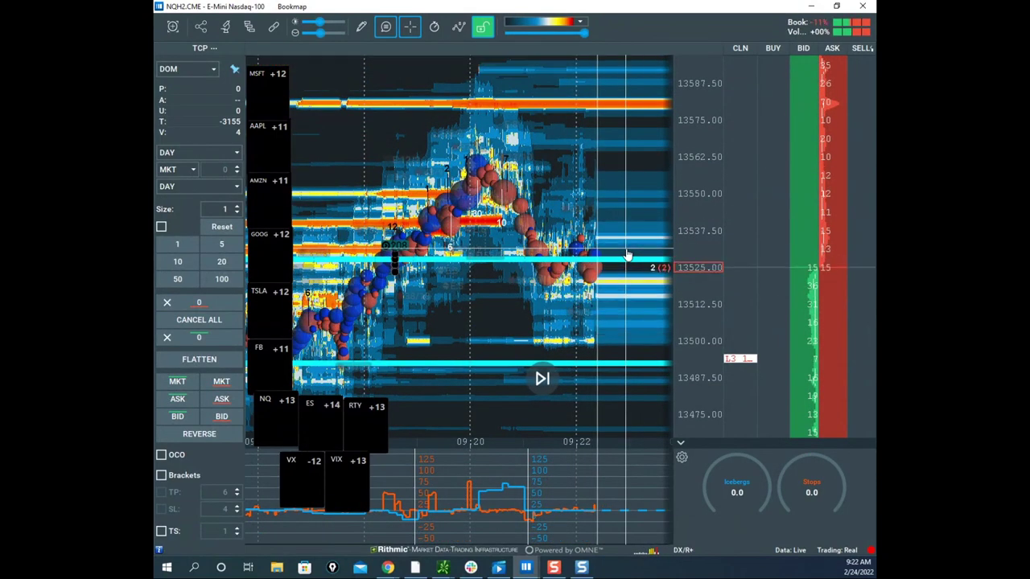
scroll(545, 217, "down", 2)
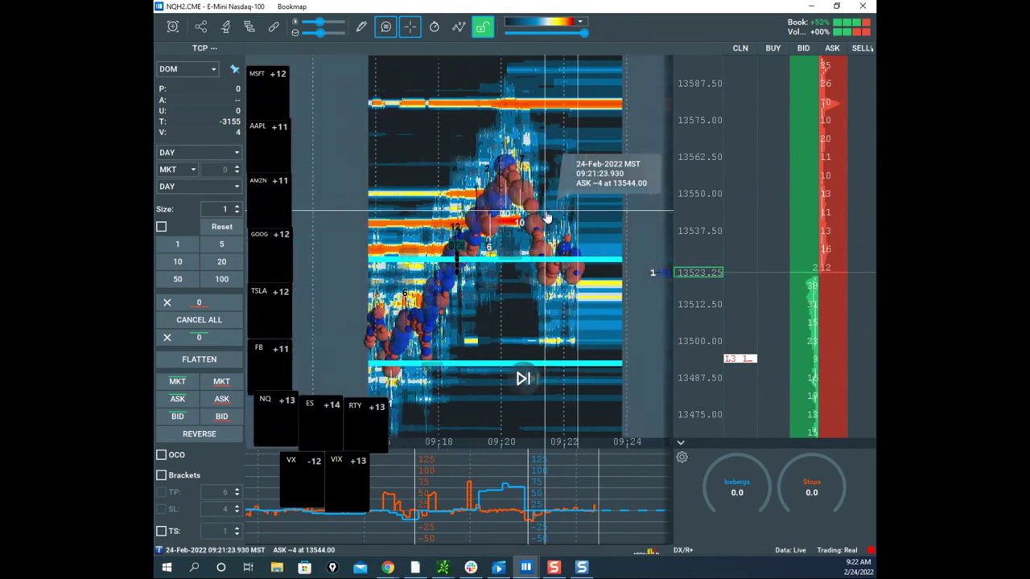
scroll(692, 257, "down", 3)
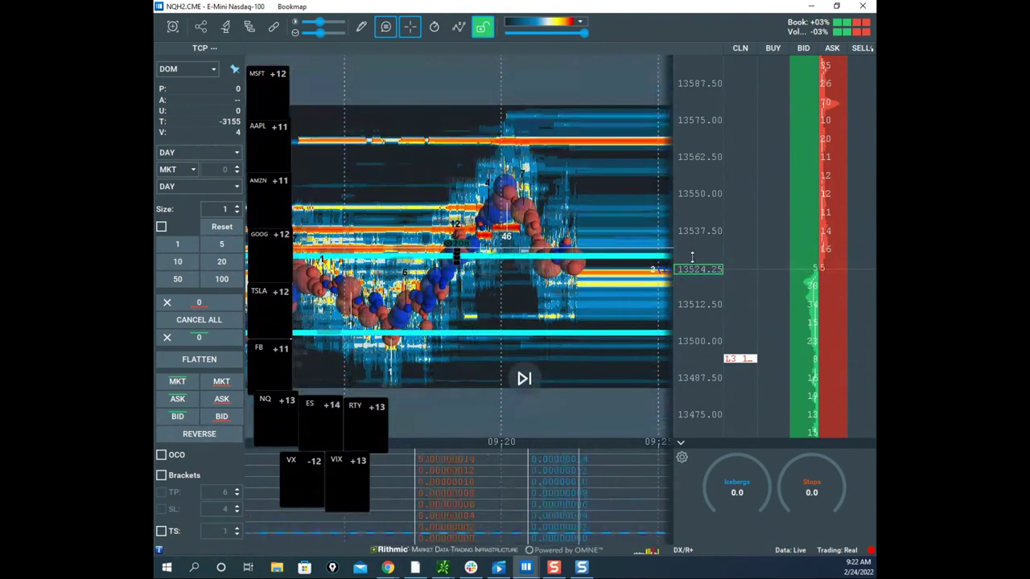
scroll(698, 258, "up", 3)
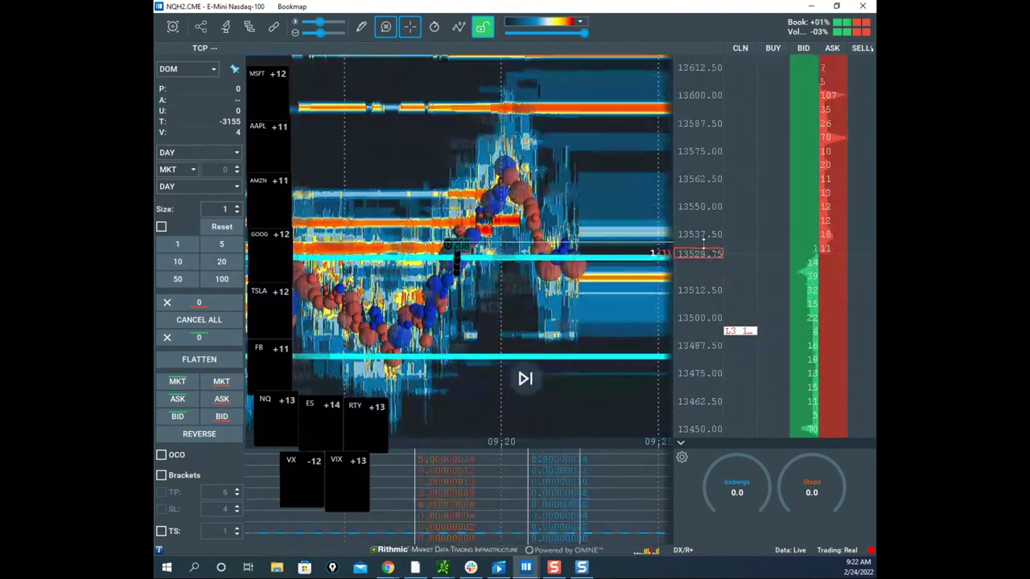
left_click_drag(618, 267, 608, 239)
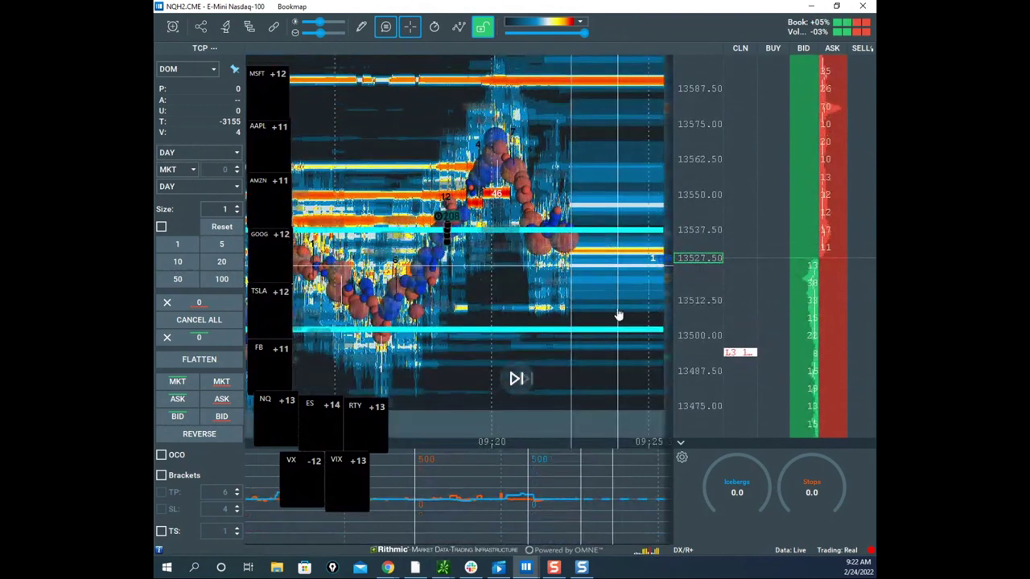
scroll(708, 233, "down", 2)
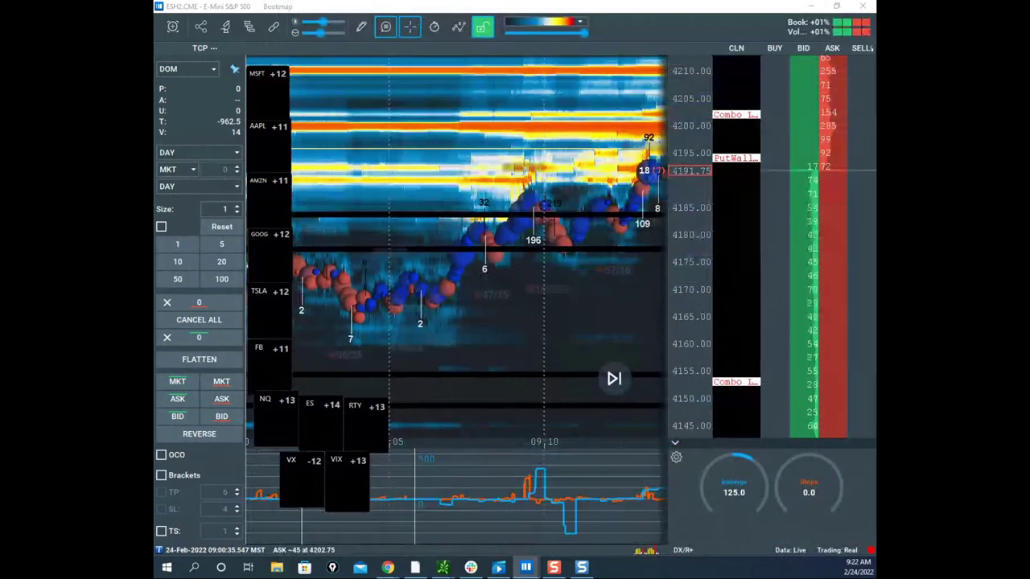
Step: Examine the ES heatmap's earlier trading back to before 08:30 and its marked levels between about 4130 and 4210
scroll(520, 292, "down", 3)
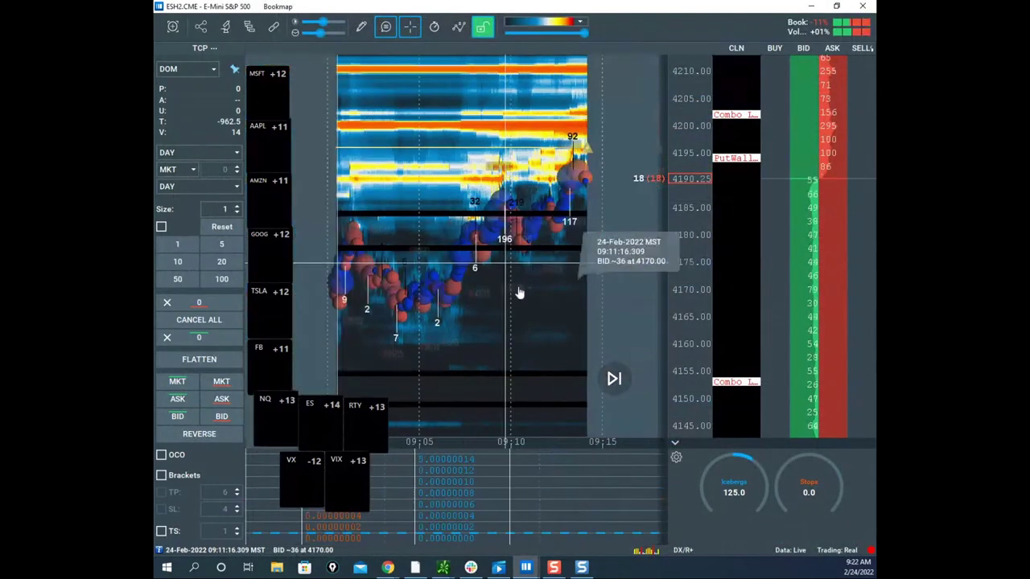
left_click_drag(520, 292, 558, 288)
left_click_drag(478, 307, 567, 287)
scroll(547, 301, "down", 3)
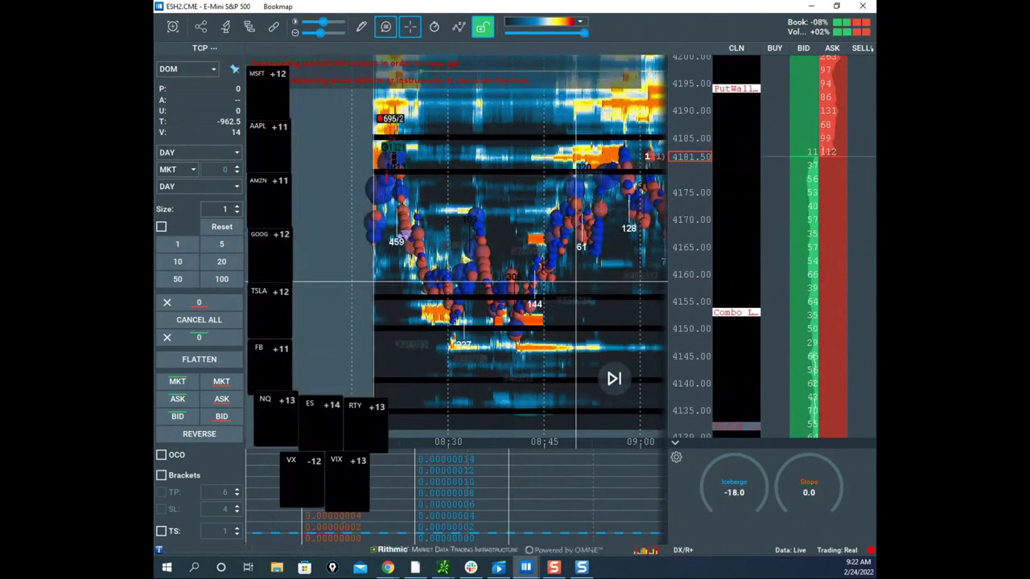
Step: Draw temporary annotations around the ES heatmap's low zone between about 4148 and 4156 from 08:25 to 08:45, and clear them
key("ctrl+shift+6")
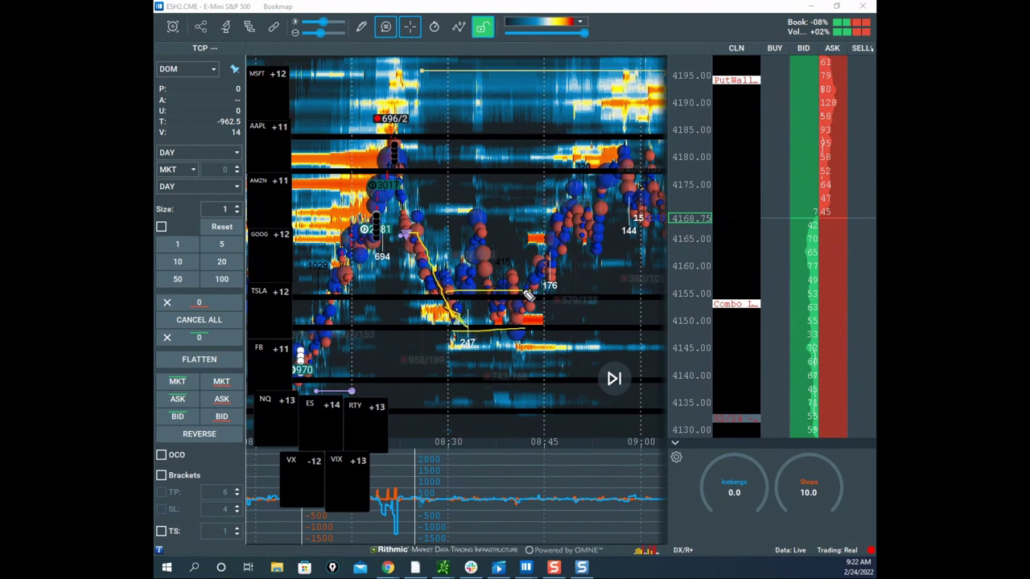
left_click_drag(528, 299, 566, 322)
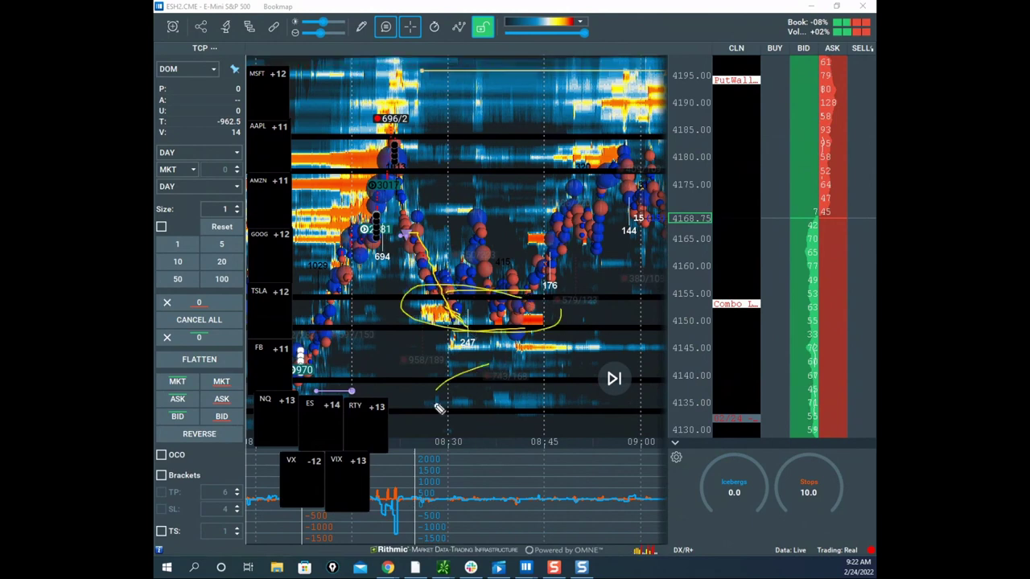
left_click_drag(538, 134, 579, 191)
key("Escape")
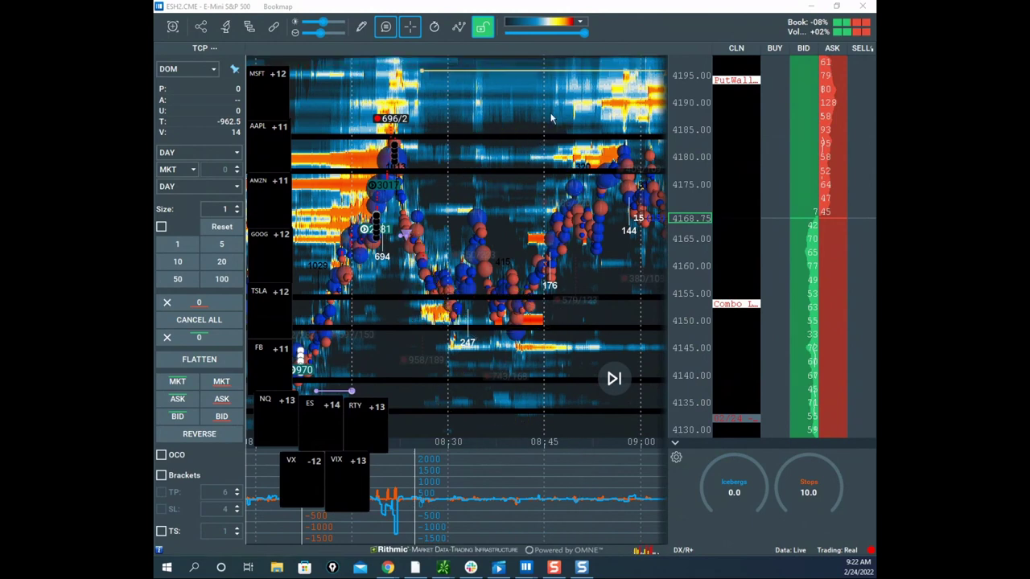
Step: Examine the ES price action from about 09:00 onward against the resting liquidity bands between roughly 4180 and 4220
left_click_drag(573, 145, 435, 147)
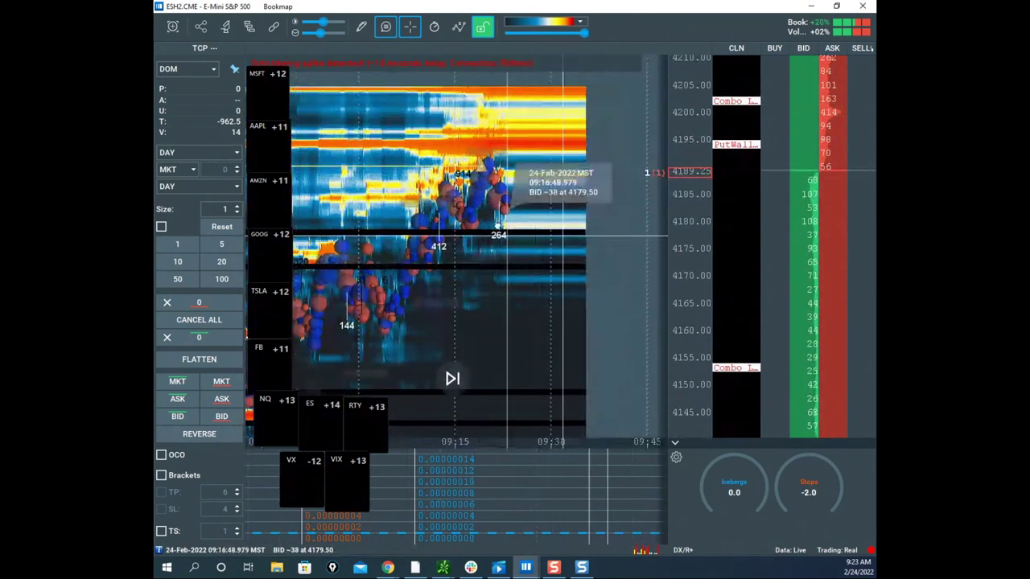
scroll(526, 221, "up", 3)
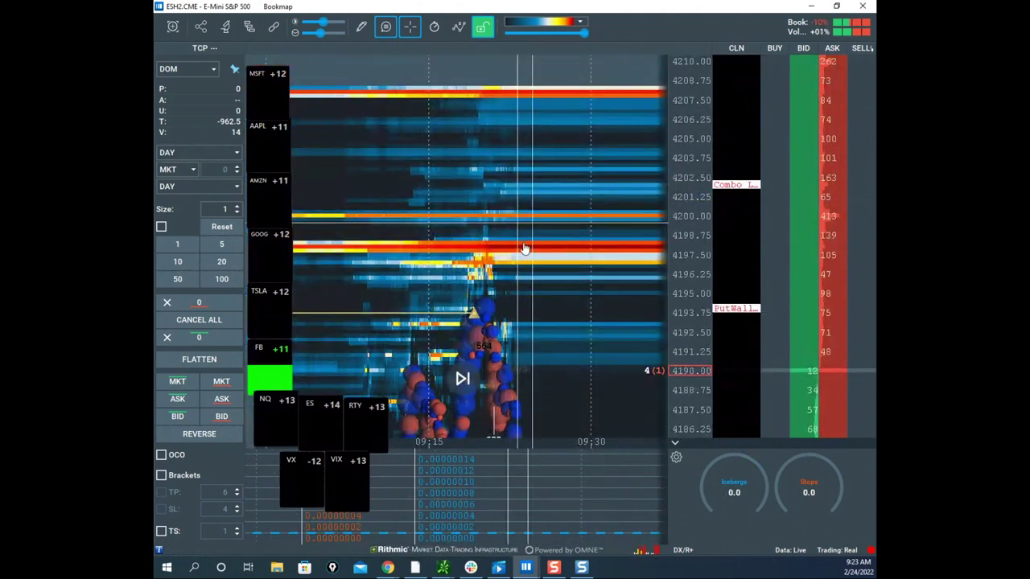
scroll(524, 249, "up", 3)
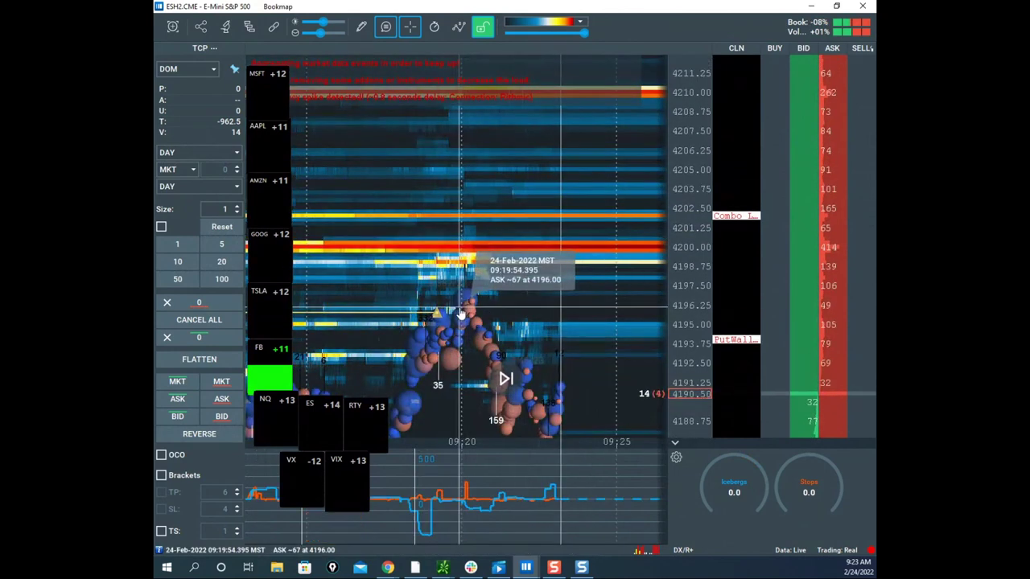
scroll(574, 281, "down", 3)
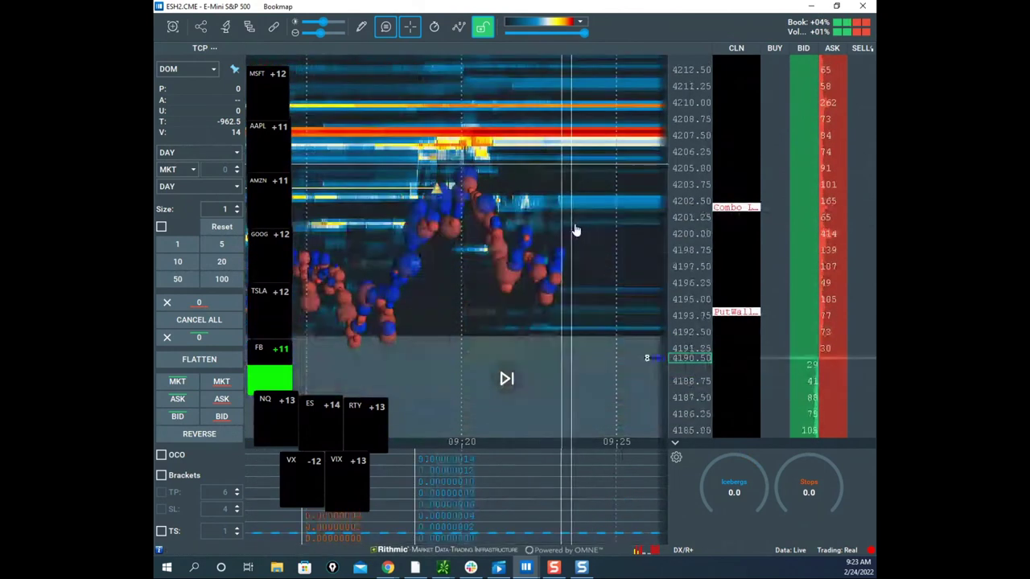
scroll(581, 202, "down", 1)
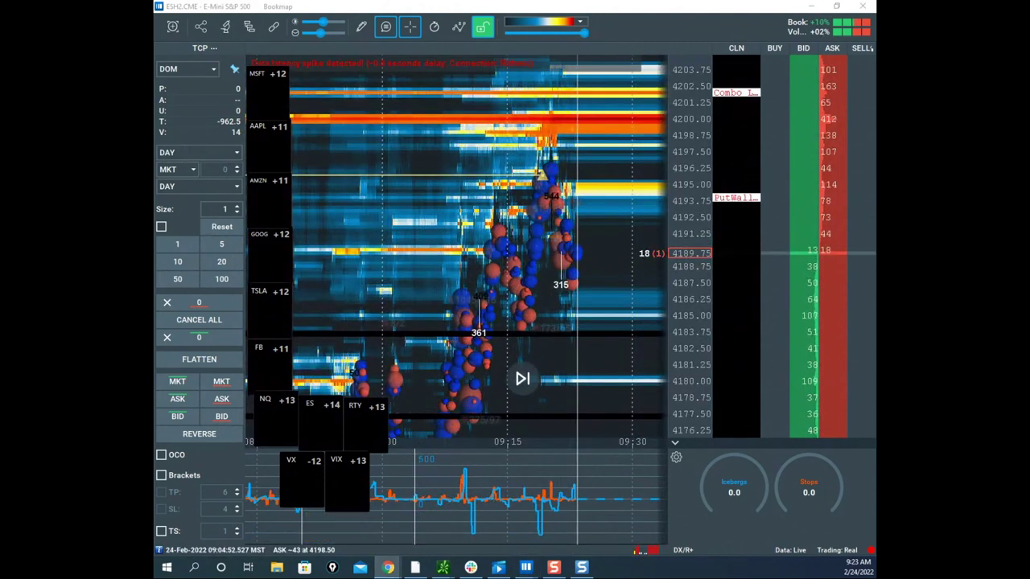
left_click_drag(678, 178, 679, 217)
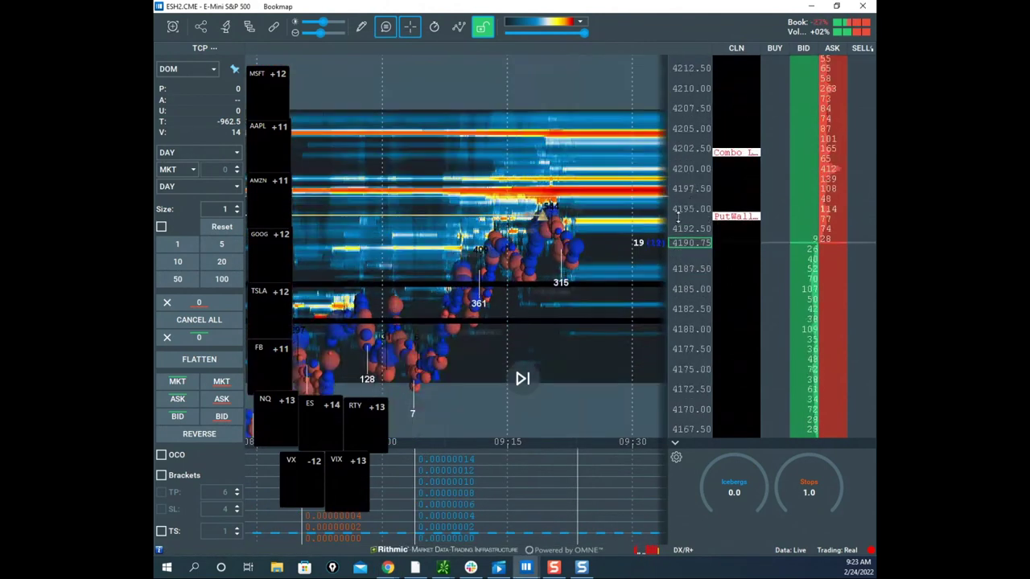
scroll(678, 216, "down", 1)
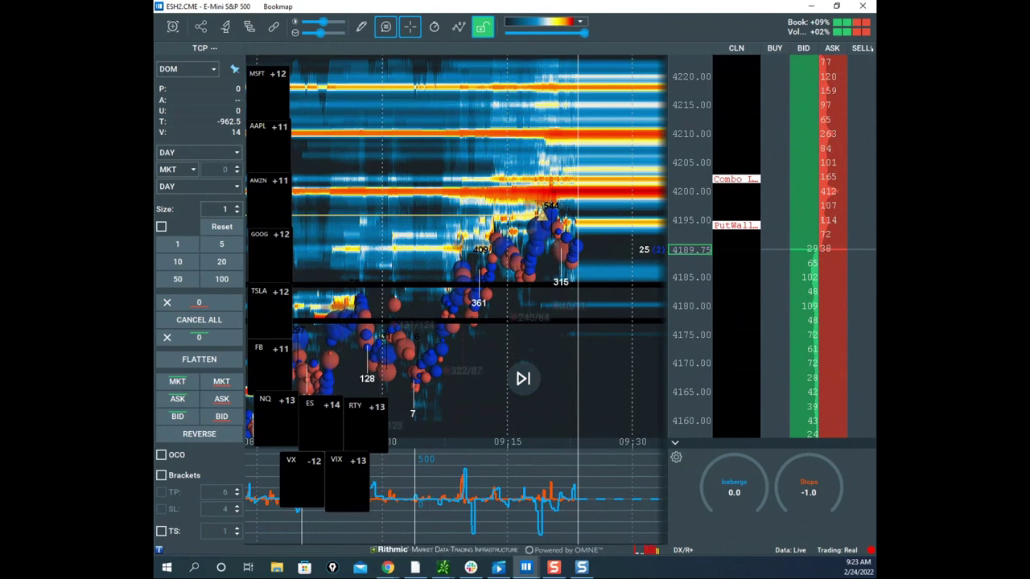
mouse_move(508, 303)
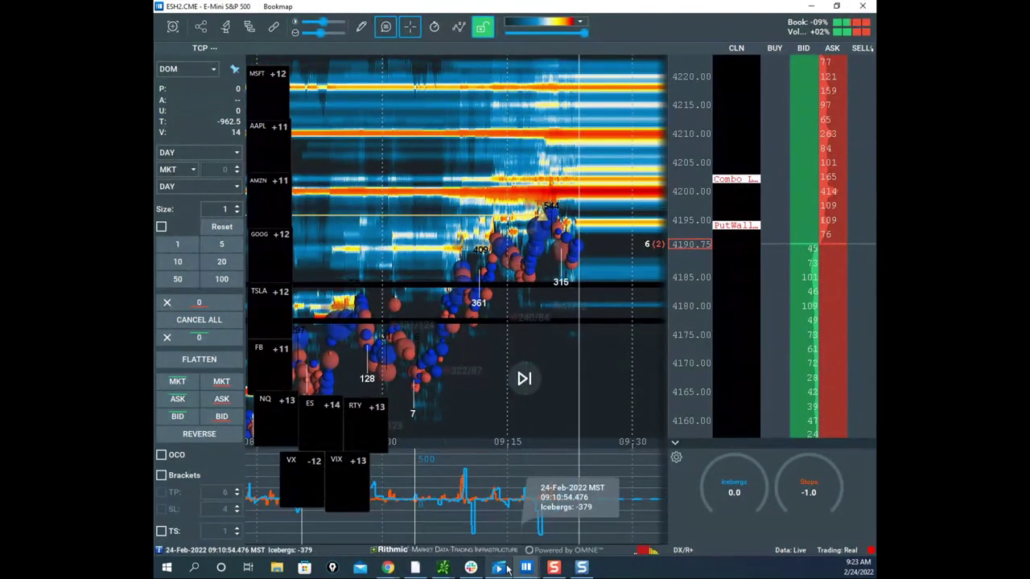
mouse_move(503, 569)
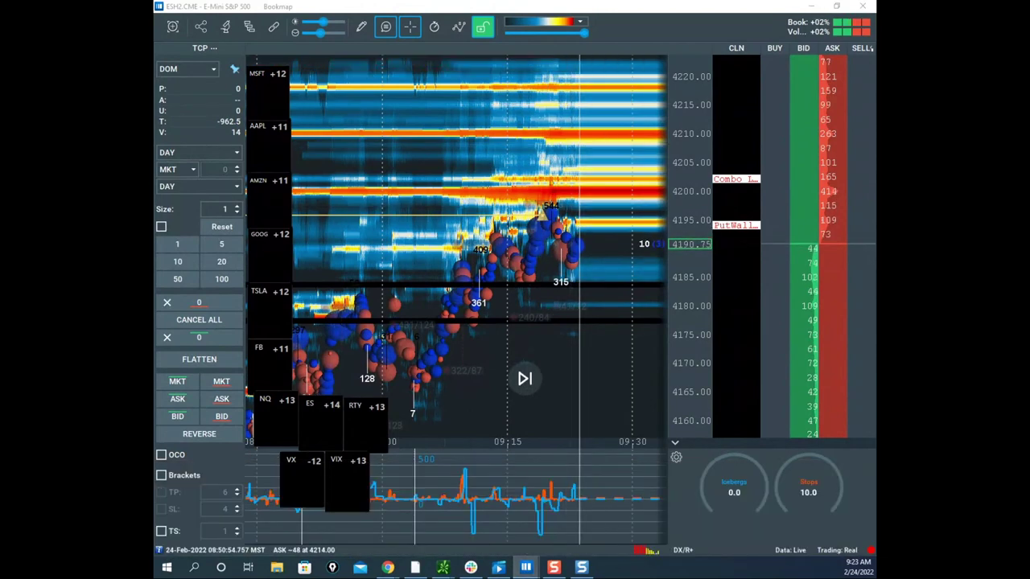
Step: Maximize the NQ chart window and cancel the one-contract buy stop order near 13590
left_click_drag(874, 83, 664, 85)
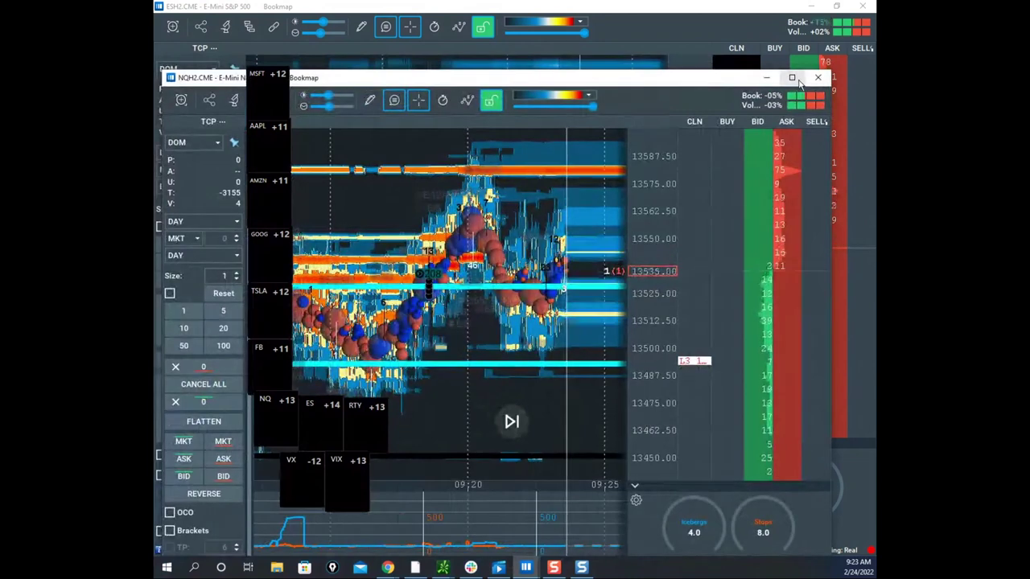
left_click(792, 78)
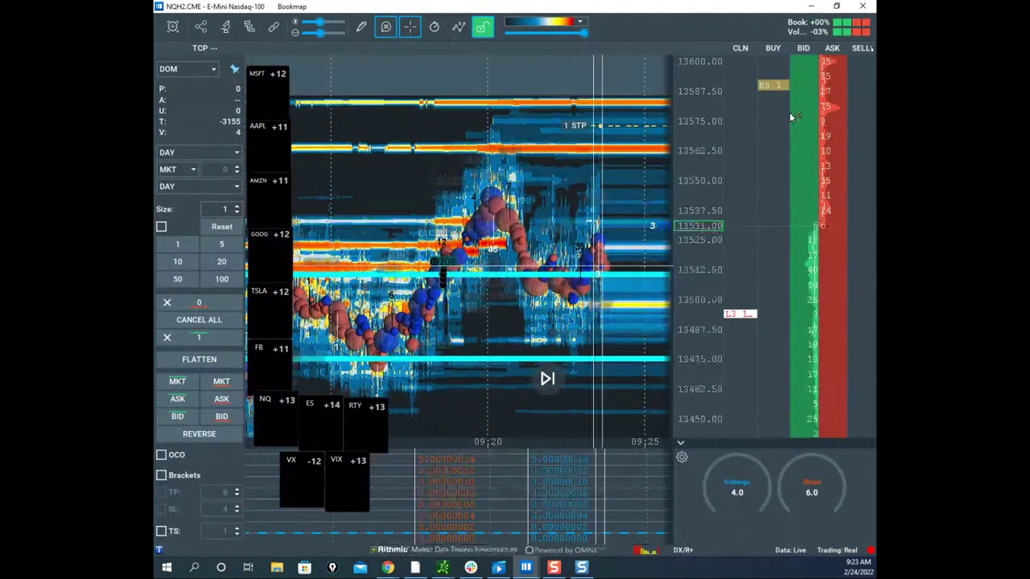
left_click(782, 126)
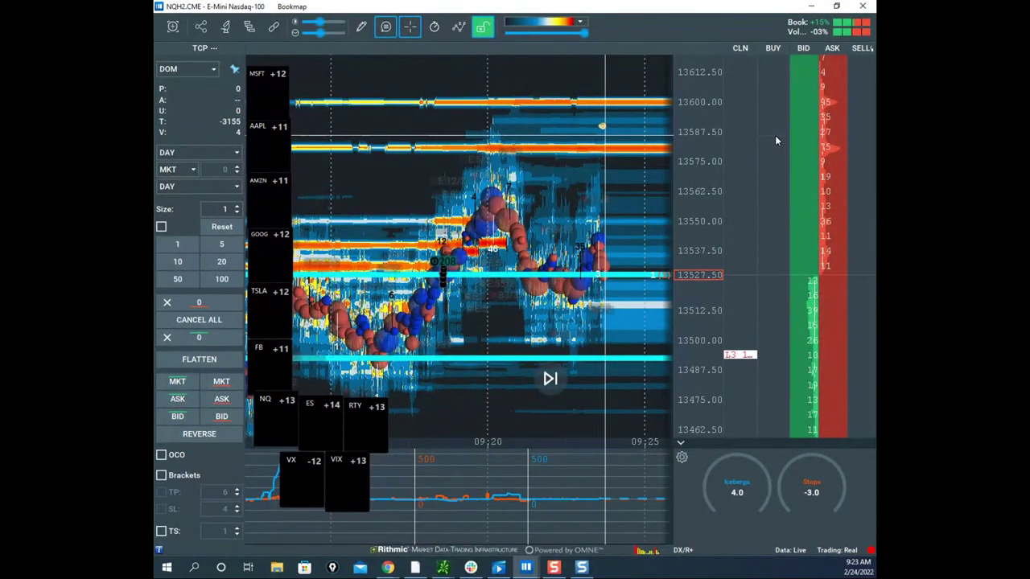
Step: Sketch a temporary NQ price path through the 09:20 high to a circled zone near 13590 and back down, and clear it
left_click_drag(561, 175, 538, 128)
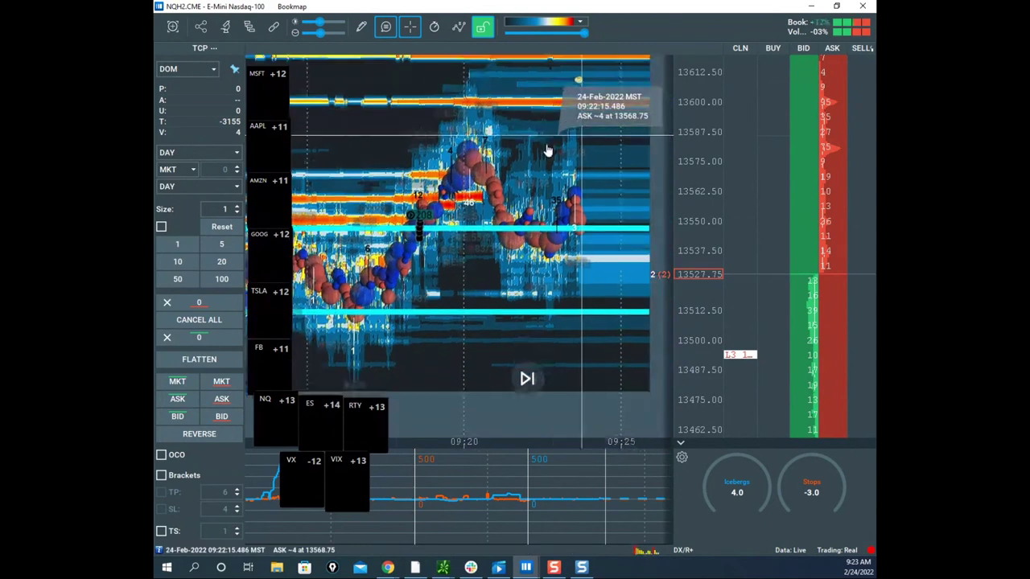
scroll(567, 168, "down", 2)
left_click_drag(527, 57, 523, 87)
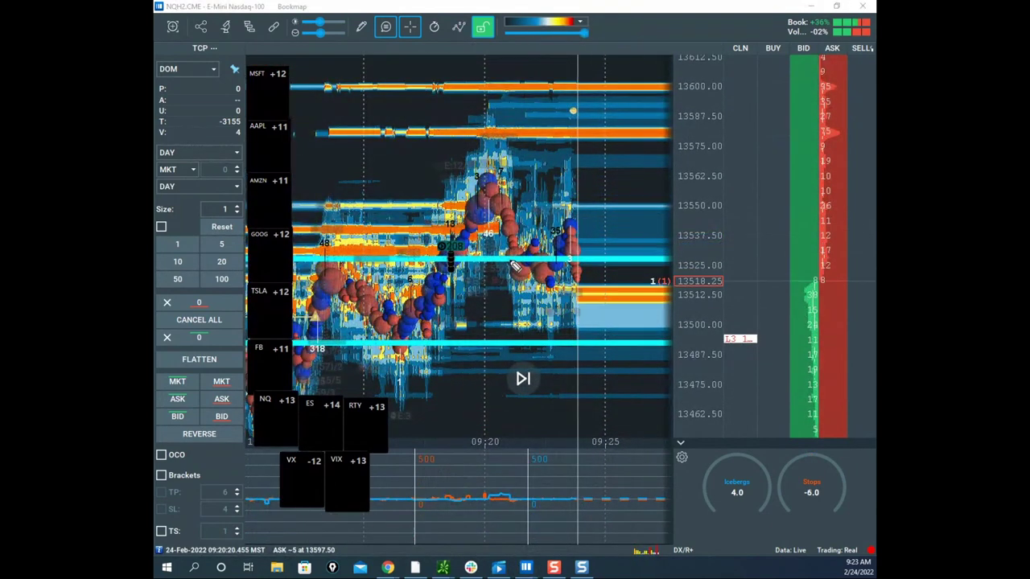
mouse_move(463, 251)
left_mouse_down()
mouse_move(532, 82)
mouse_move(544, 119)
mouse_move(552, 100)
mouse_move(563, 109)
mouse_move(578, 165)
mouse_move(643, 154)
left_mouse_up()
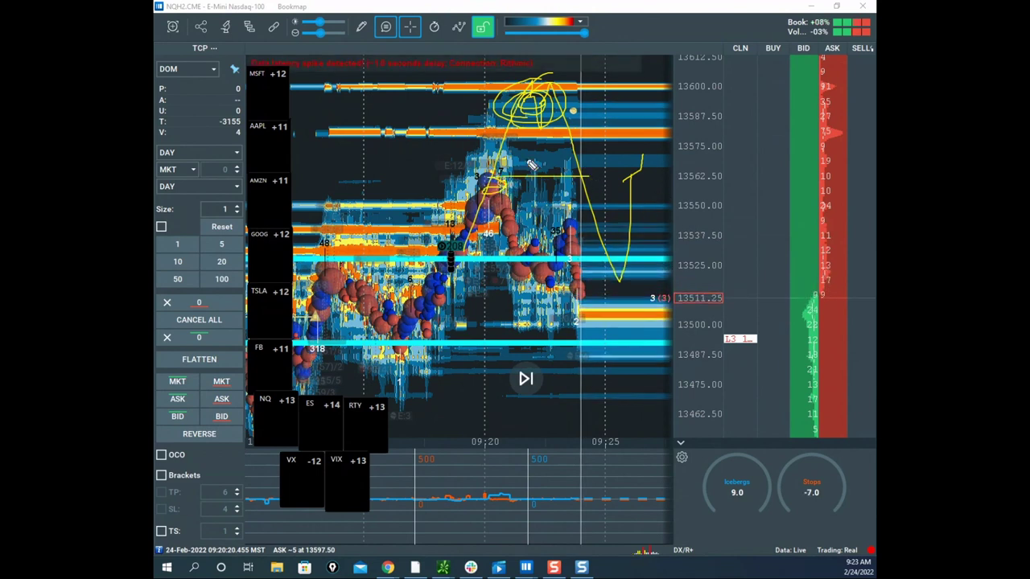
mouse_move(553, 347)
left_mouse_down()
mouse_move(579, 516)
mouse_move(641, 370)
mouse_move(643, 577)
left_mouse_up()
mouse_move(647, 260)
left_mouse_down()
mouse_move(531, 251)
mouse_move(612, 360)
mouse_move(664, 342)
left_mouse_up()
key("Escape")
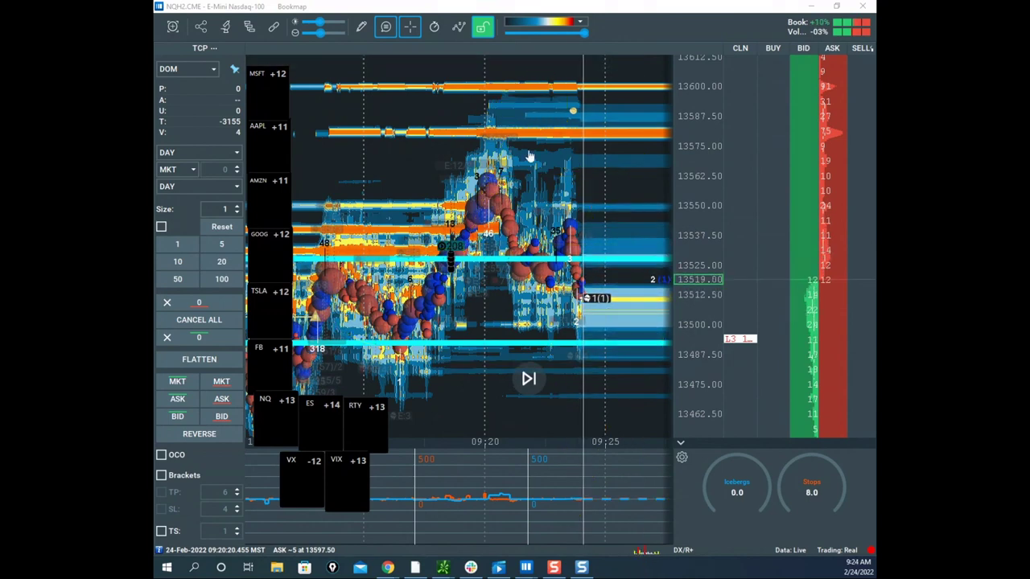
Step: Examine the NQ decline after 09:20 against the cyan levels near 13528 and 13493 and the yellow levels between 13425 and 13440
scroll(549, 192, "down", 3)
scroll(596, 223, "up", 3)
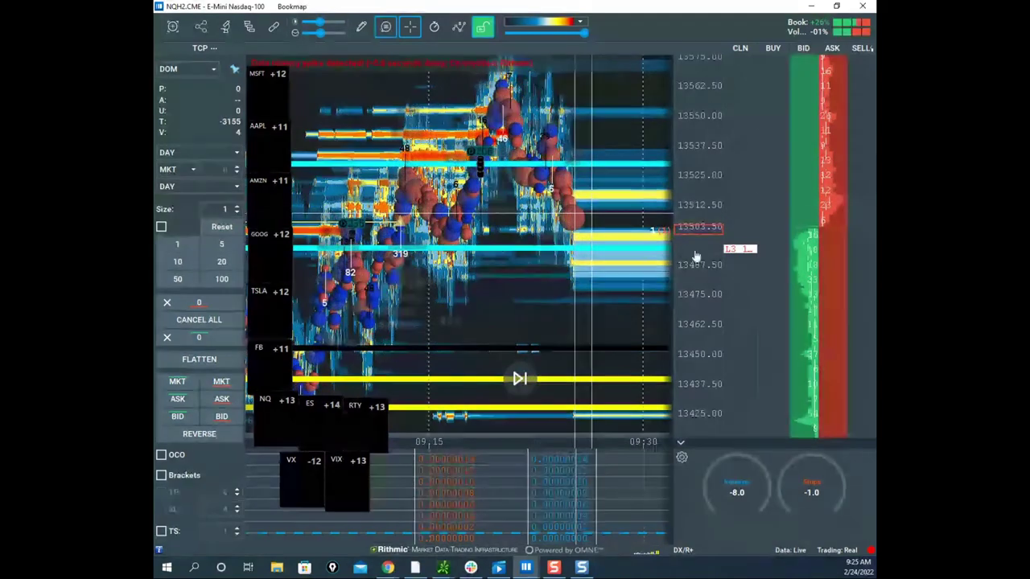
scroll(515, 187, "up", 3)
scroll(706, 209, "down", 1)
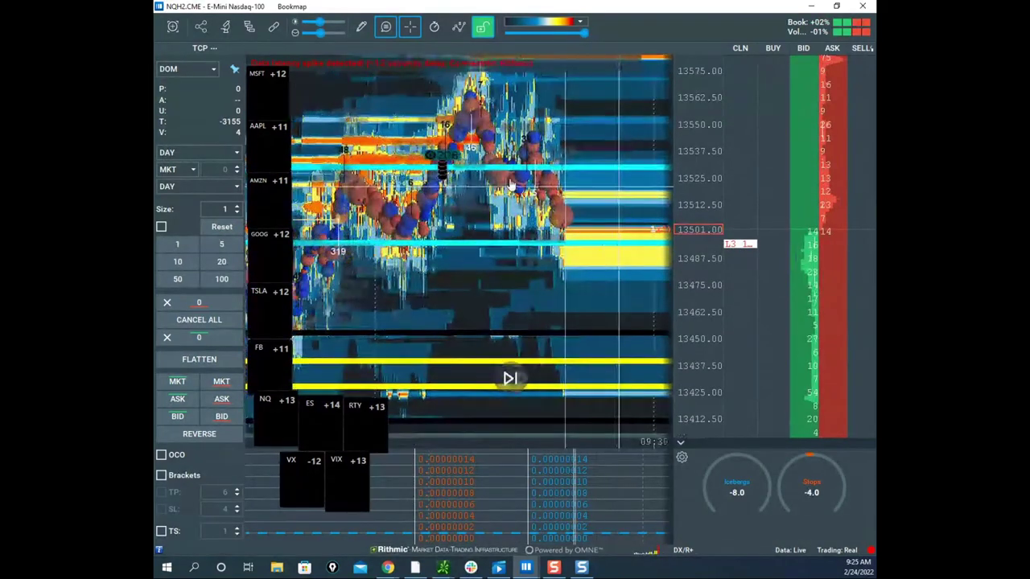
left_click_drag(689, 198, 689, 153)
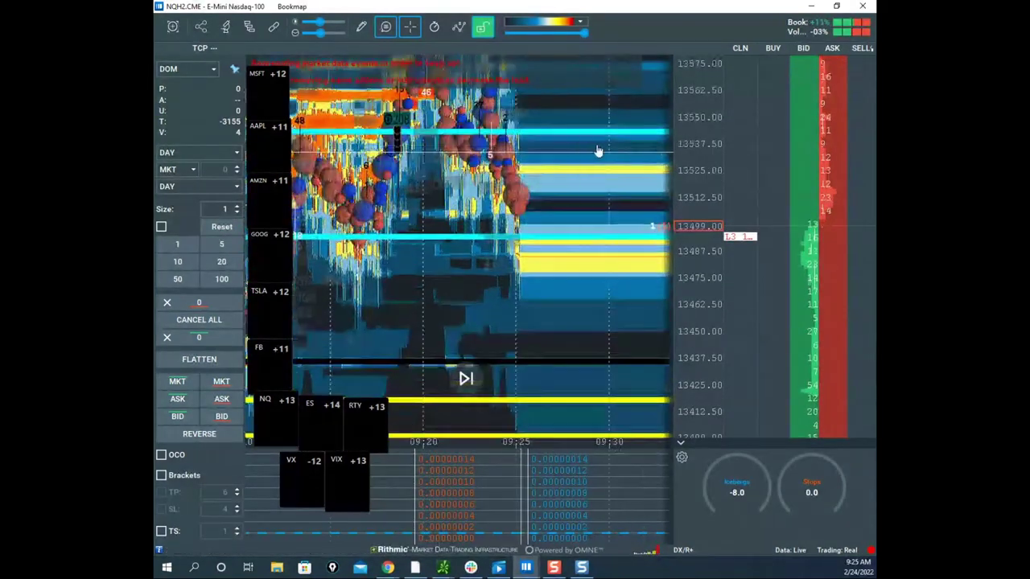
scroll(685, 187, "down", 3)
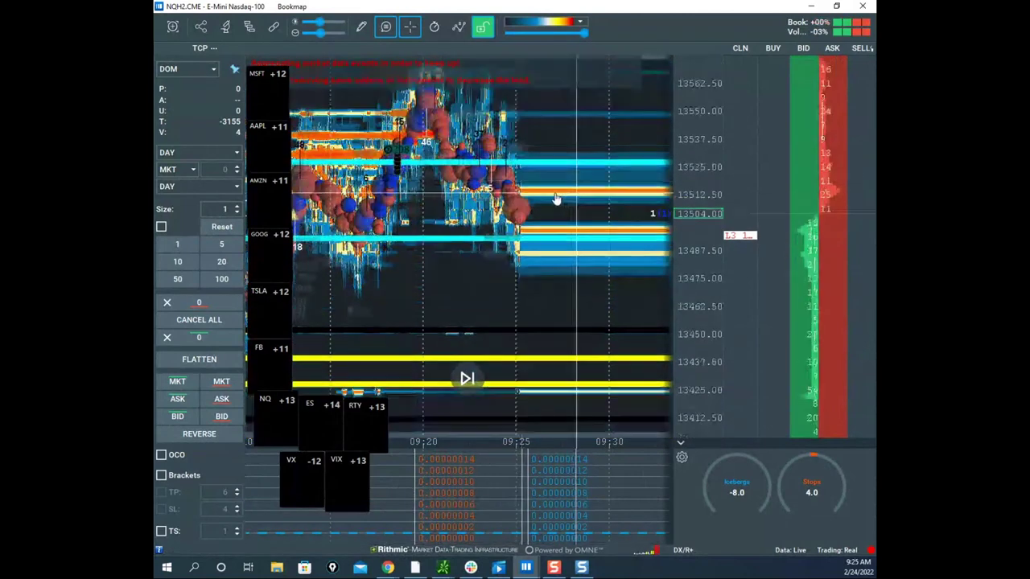
left_click_drag(555, 201, 581, 237)
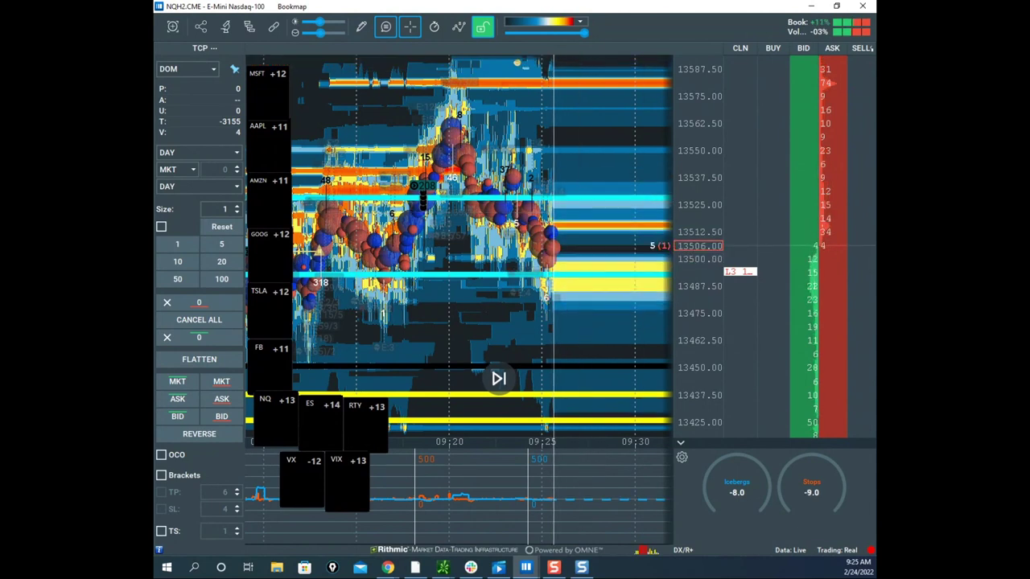
scroll(694, 183, "down", 1)
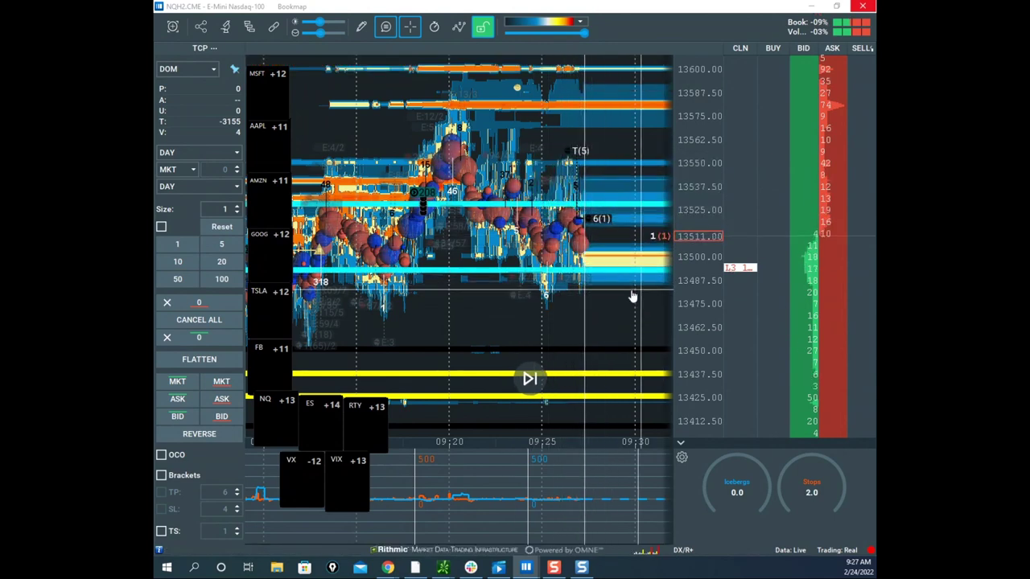
left_click_drag(634, 293, 625, 276)
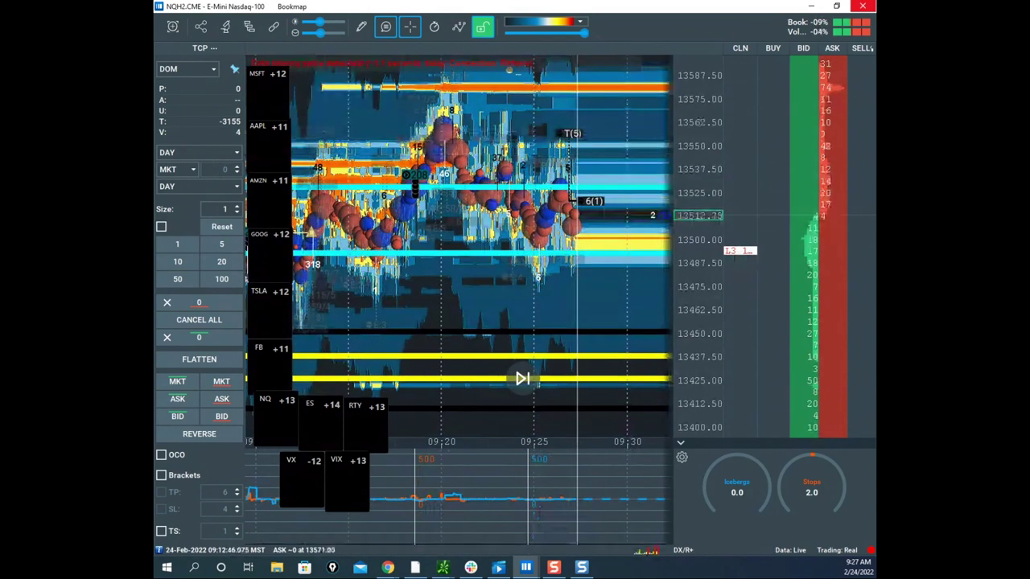